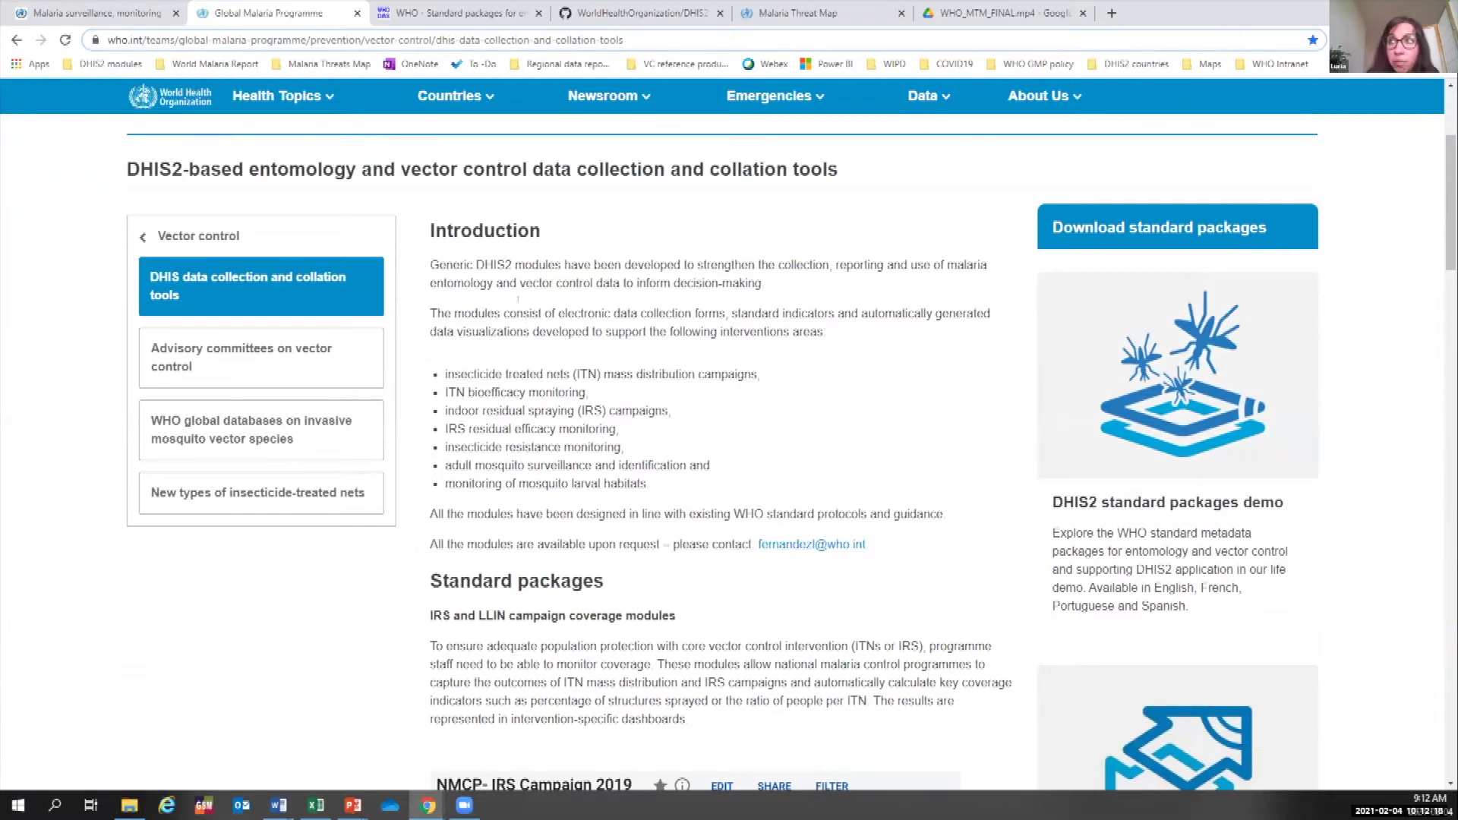
Review the introduction, the standard package module descriptions and the supporting DHIS2 tools on the vector control data collection page.
{"action": "left_click_drag", "start_coordinate": [476, 264], "coordinate": [638, 484]}
{"action": "scroll", "coordinate": [638, 307], "scroll_direction": "down", "scroll_amount": 9}
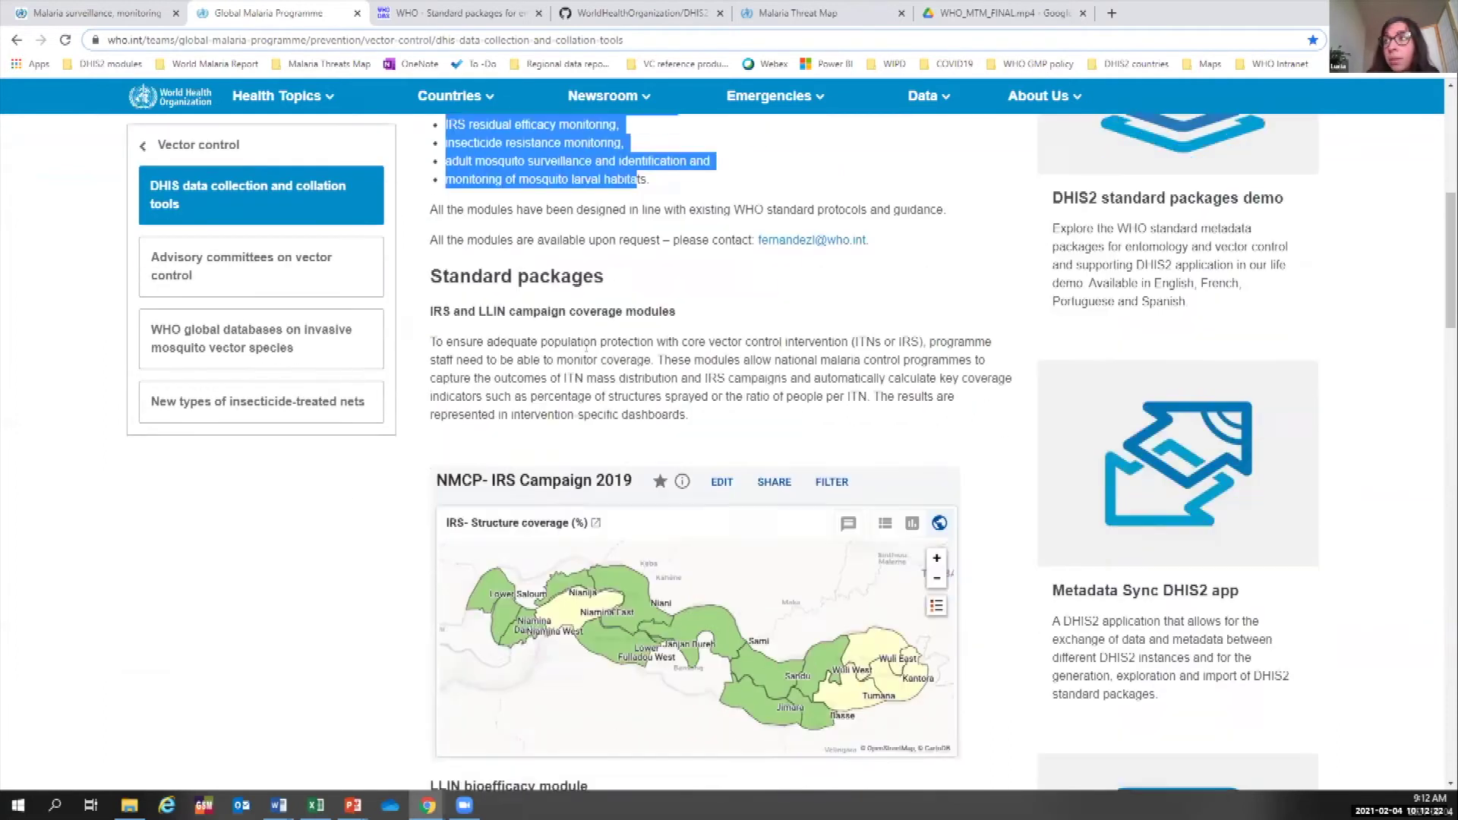
{"action": "scroll", "coordinate": [638, 308], "scroll_direction": "down", "scroll_amount": 10}
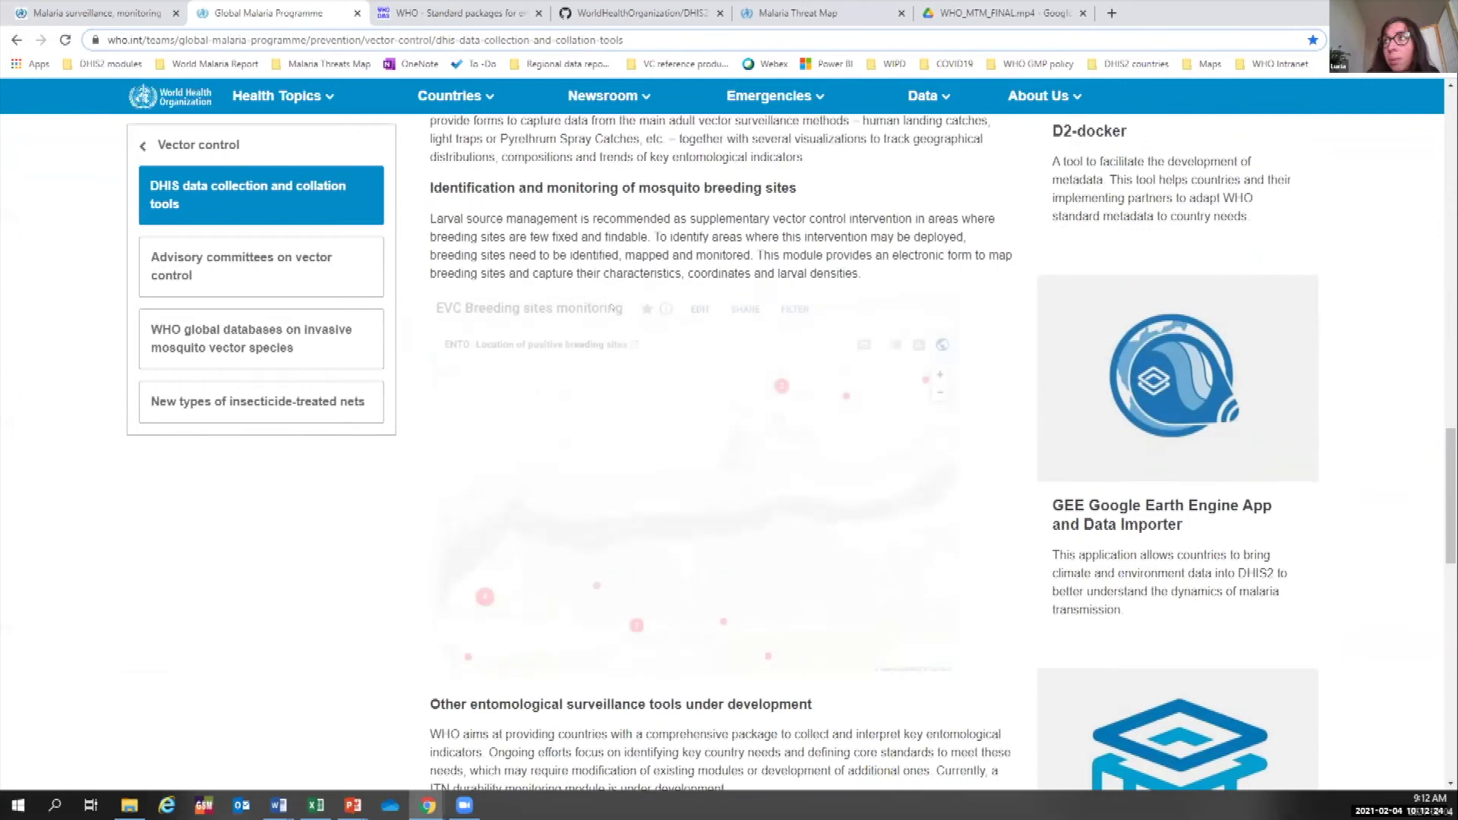
{"action": "scroll", "coordinate": [611, 311], "scroll_direction": "down", "scroll_amount": 2}
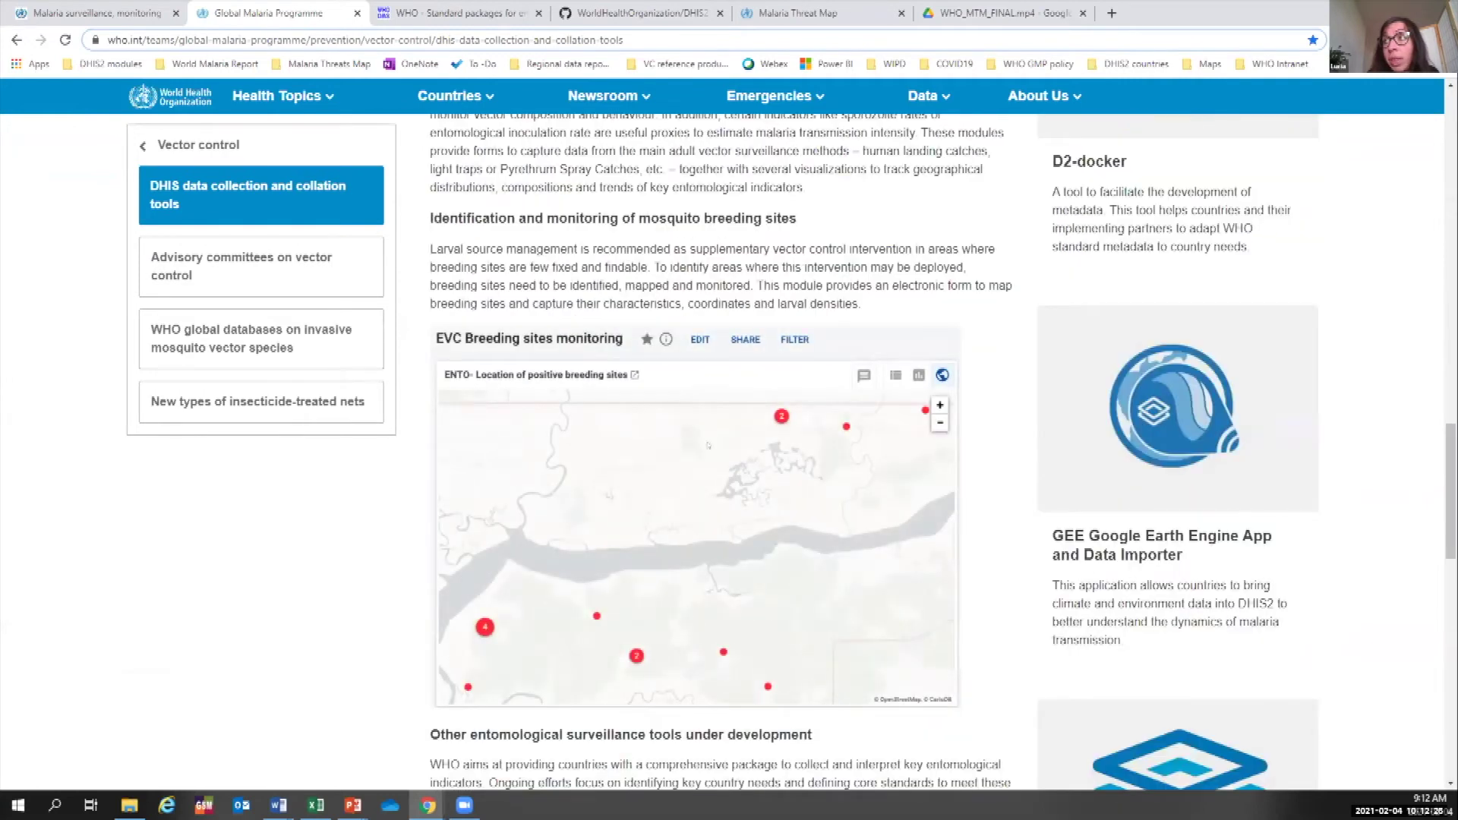
{"action": "scroll", "coordinate": [1096, 285], "scroll_direction": "up", "scroll_amount": 7}
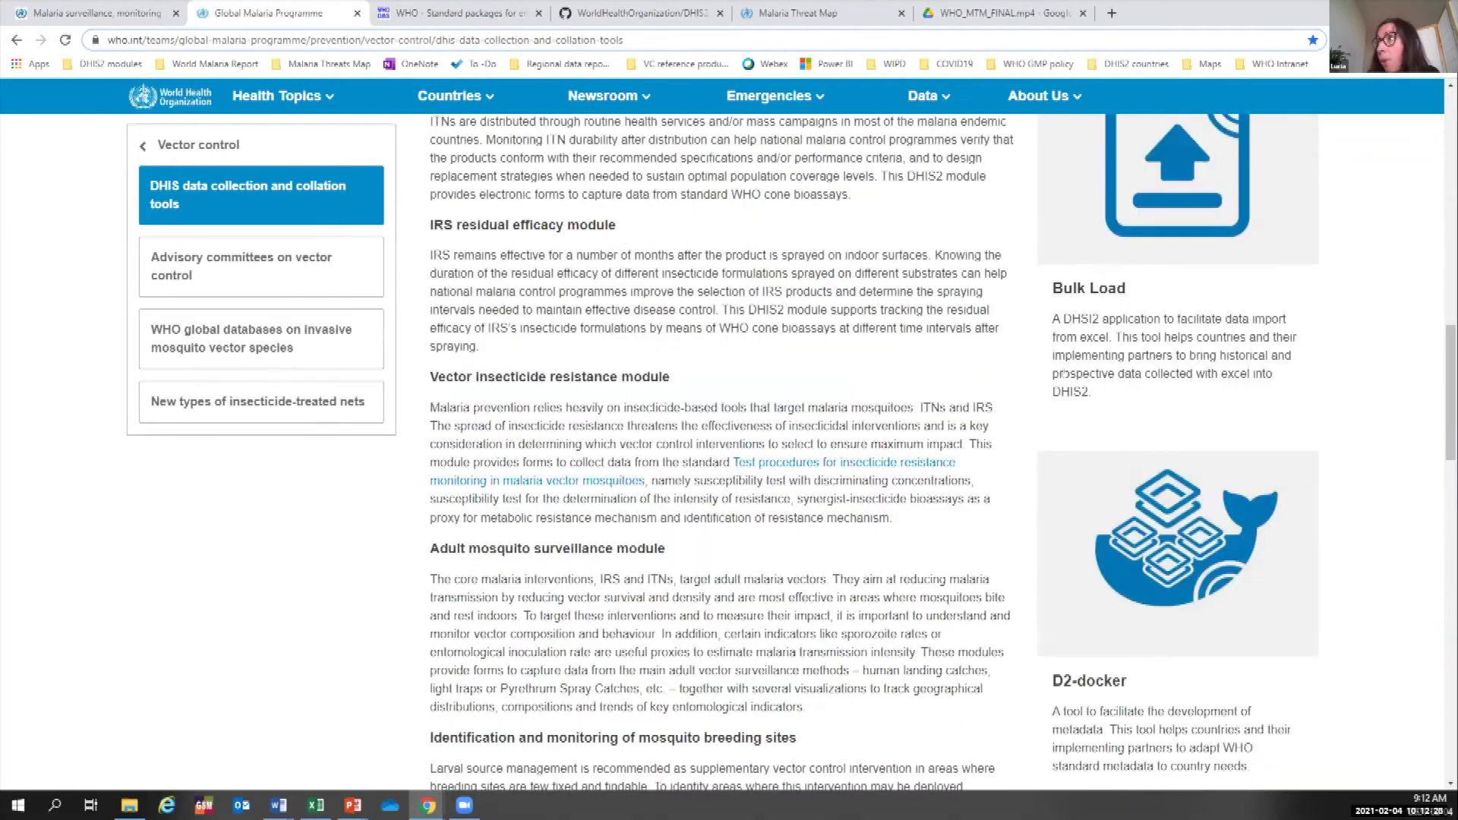
{"action": "scroll", "coordinate": [1095, 286], "scroll_direction": "up", "scroll_amount": 5}
{"action": "scroll", "coordinate": [1133, 567], "scroll_direction": "down", "scroll_amount": 4}
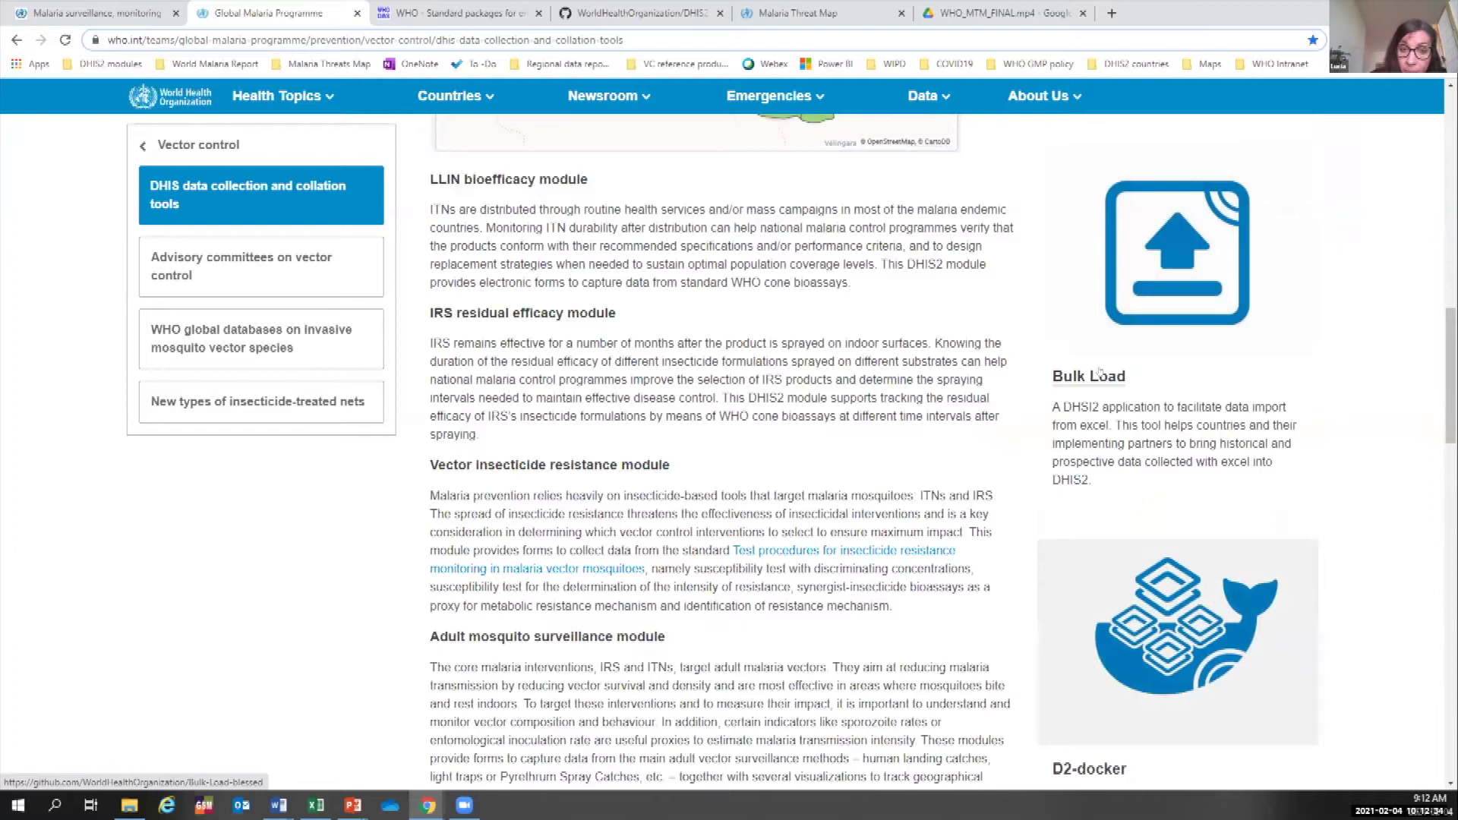
{"action": "scroll", "coordinate": [1039, 382], "scroll_direction": "up", "scroll_amount": 4}
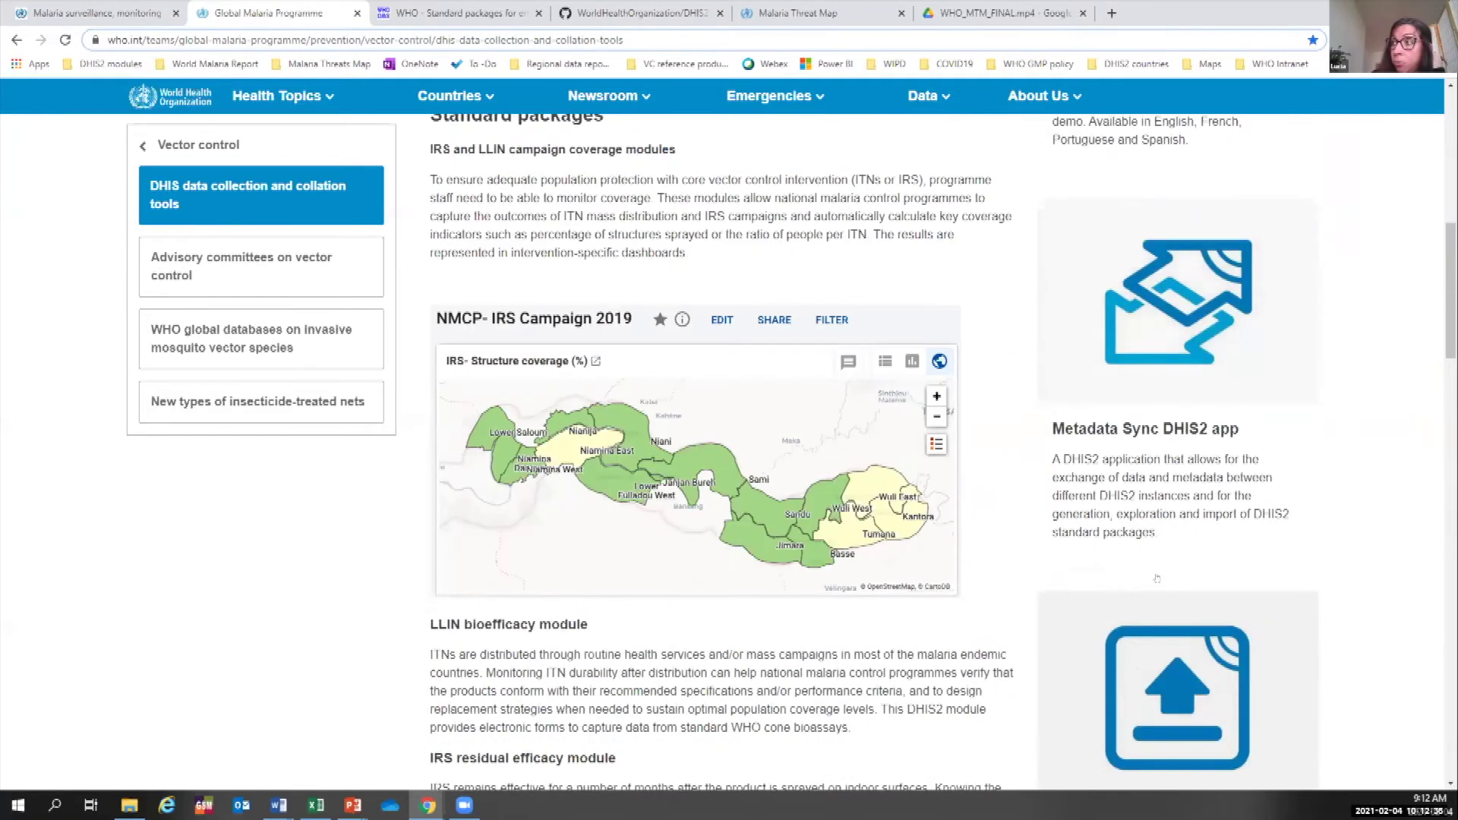
{"action": "scroll", "coordinate": [1110, 580], "scroll_direction": "down", "scroll_amount": 2}
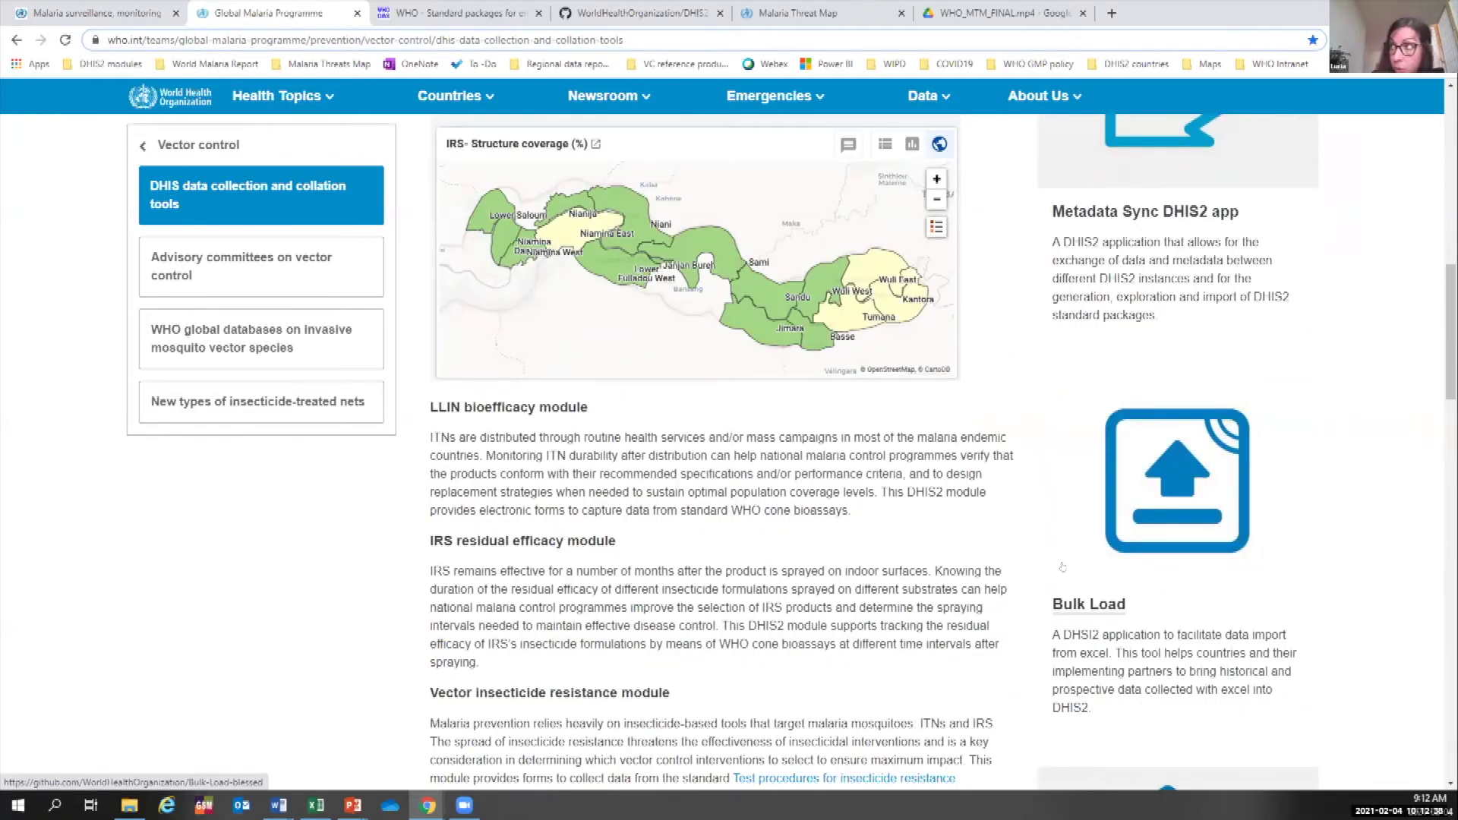
Open the DHIS2 standard packages demo and enlarge its sign-in page.
{"action": "scroll", "coordinate": [1111, 580], "scroll_direction": "up", "scroll_amount": 8}
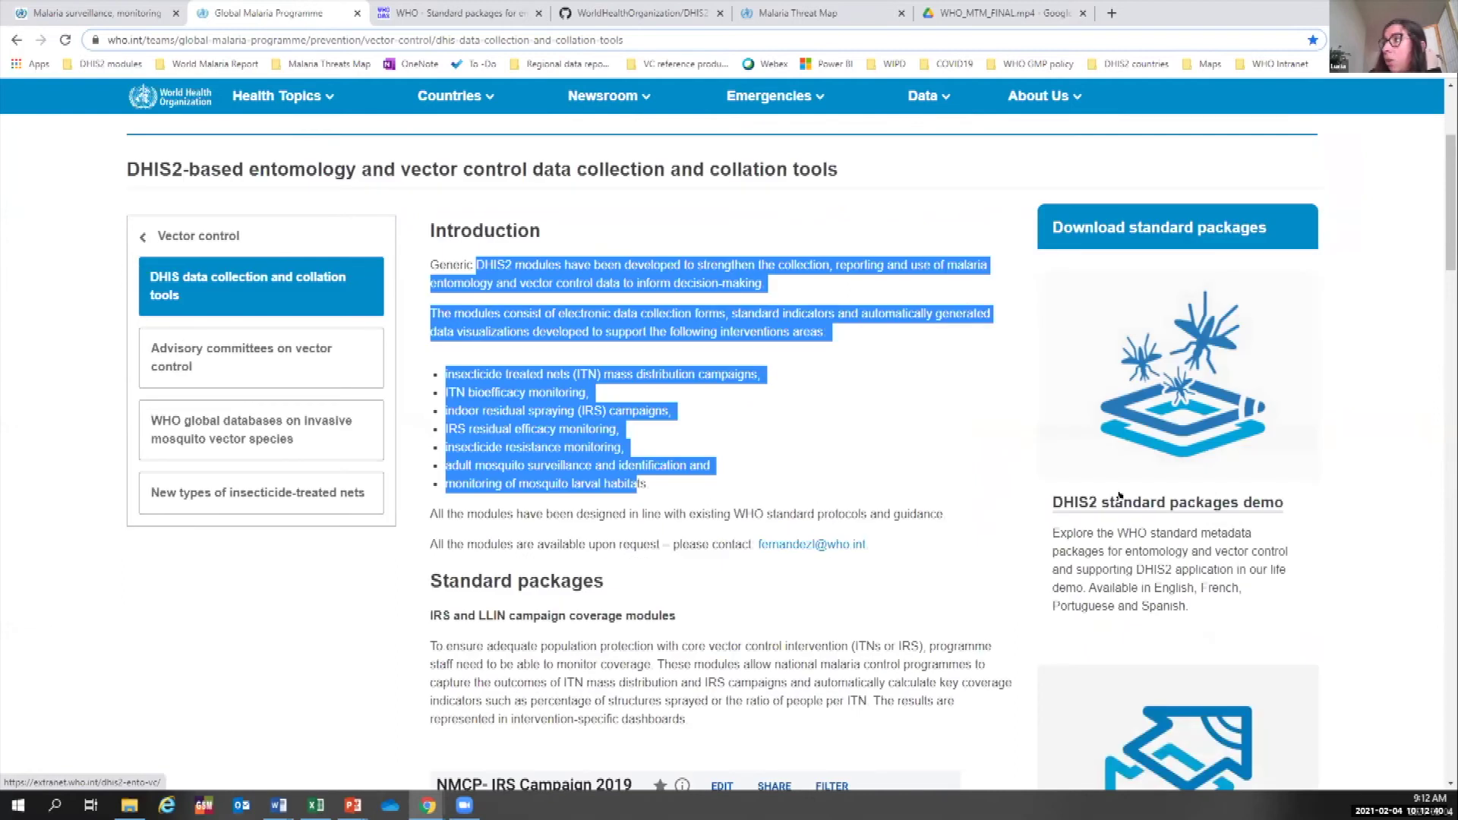
{"action": "left_click", "coordinate": [1121, 497]}
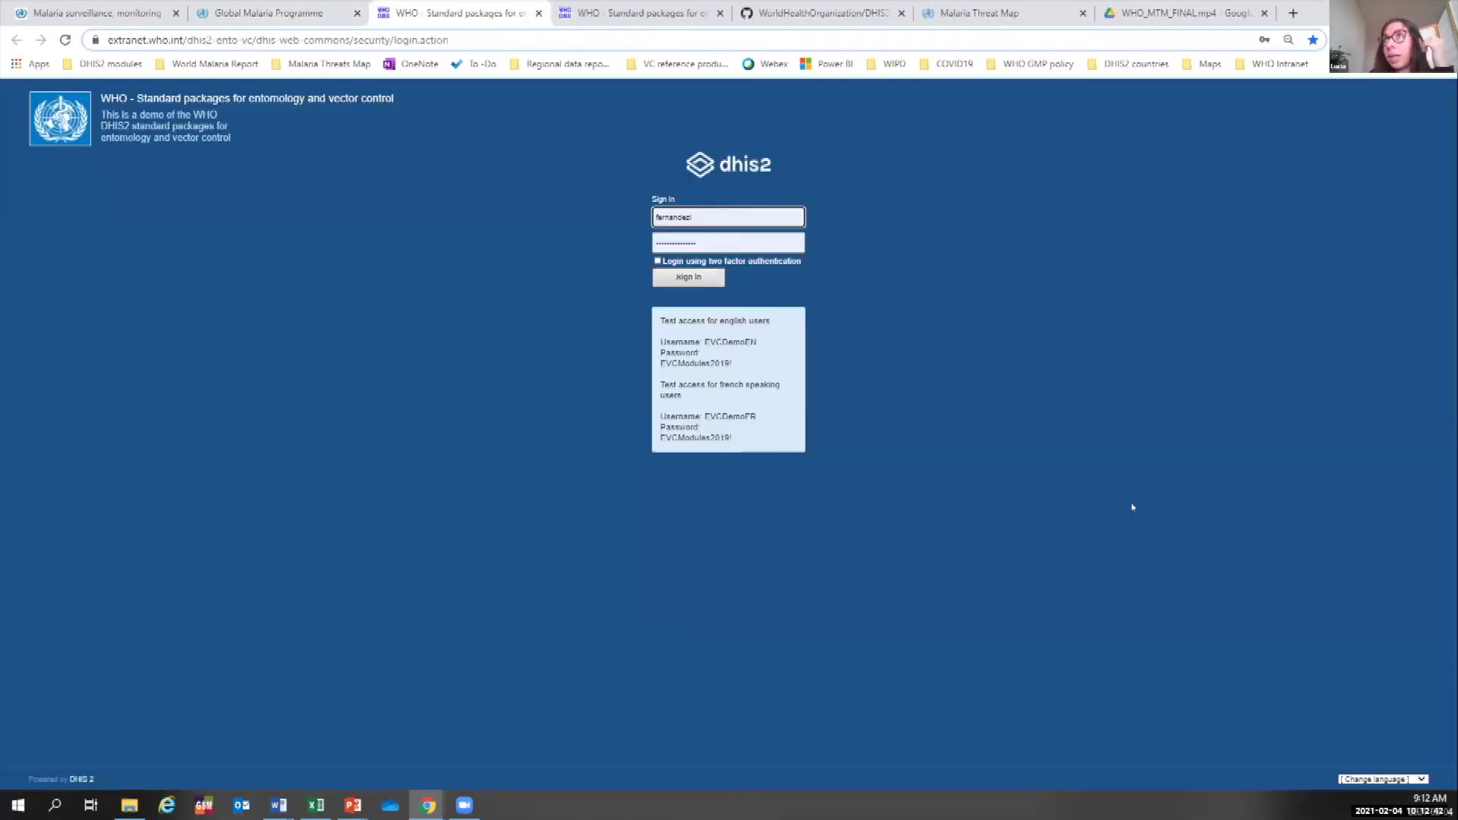
{"action": "key", "text": "ctrl+plus"}
{"action": "key", "text": "ctrl+plus"}
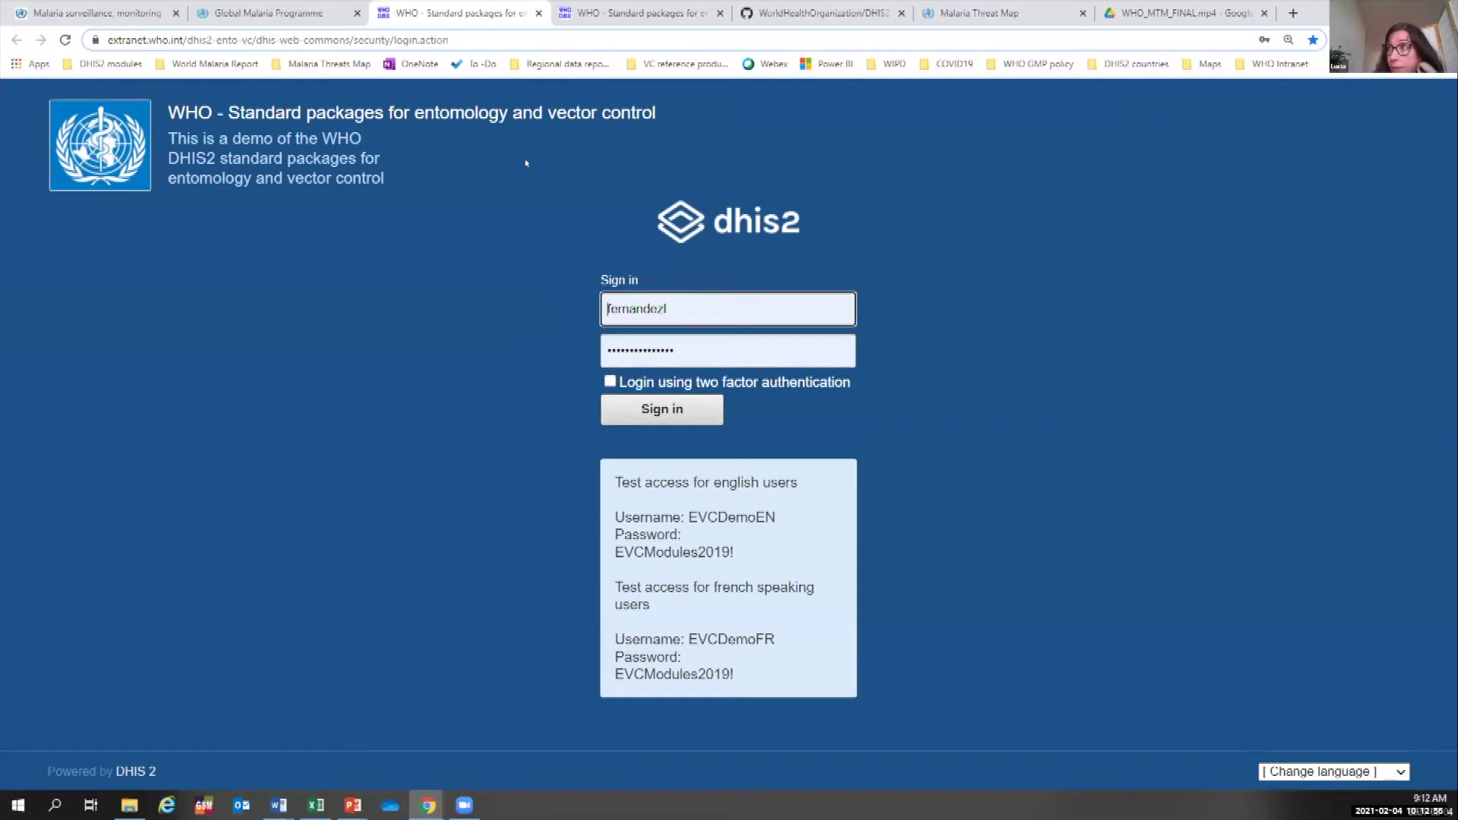
Highlight the test access details for English and French users, and sign in to the demo with the prefilled account.
{"action": "left_click_drag", "start_coordinate": [698, 517], "coordinate": [773, 517]}
{"action": "left_click_drag", "start_coordinate": [688, 639], "coordinate": [781, 635]}
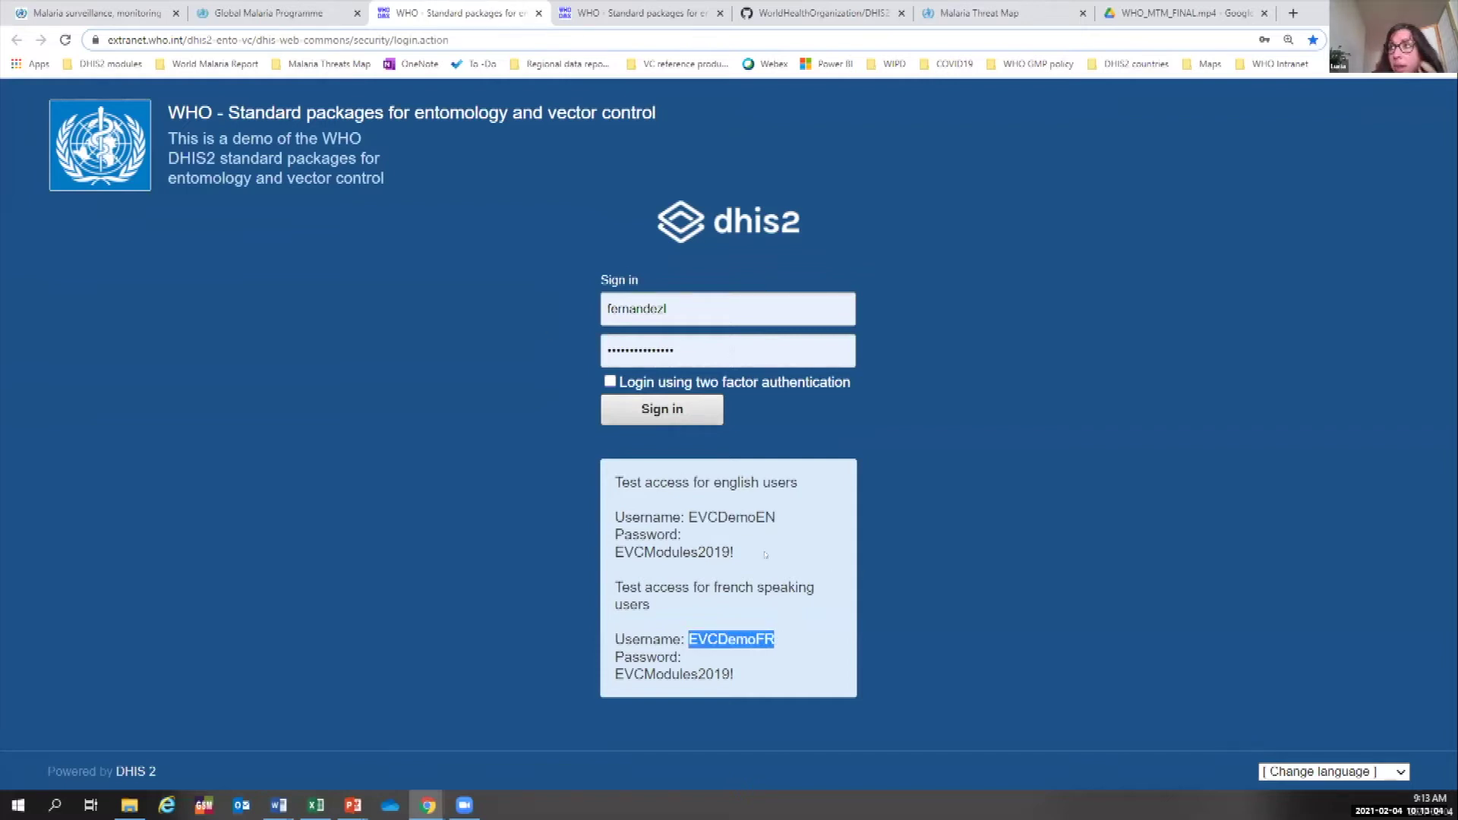
{"action": "double_click", "coordinate": [732, 517]}
{"action": "left_click_drag", "start_coordinate": [734, 552], "coordinate": [596, 540]}
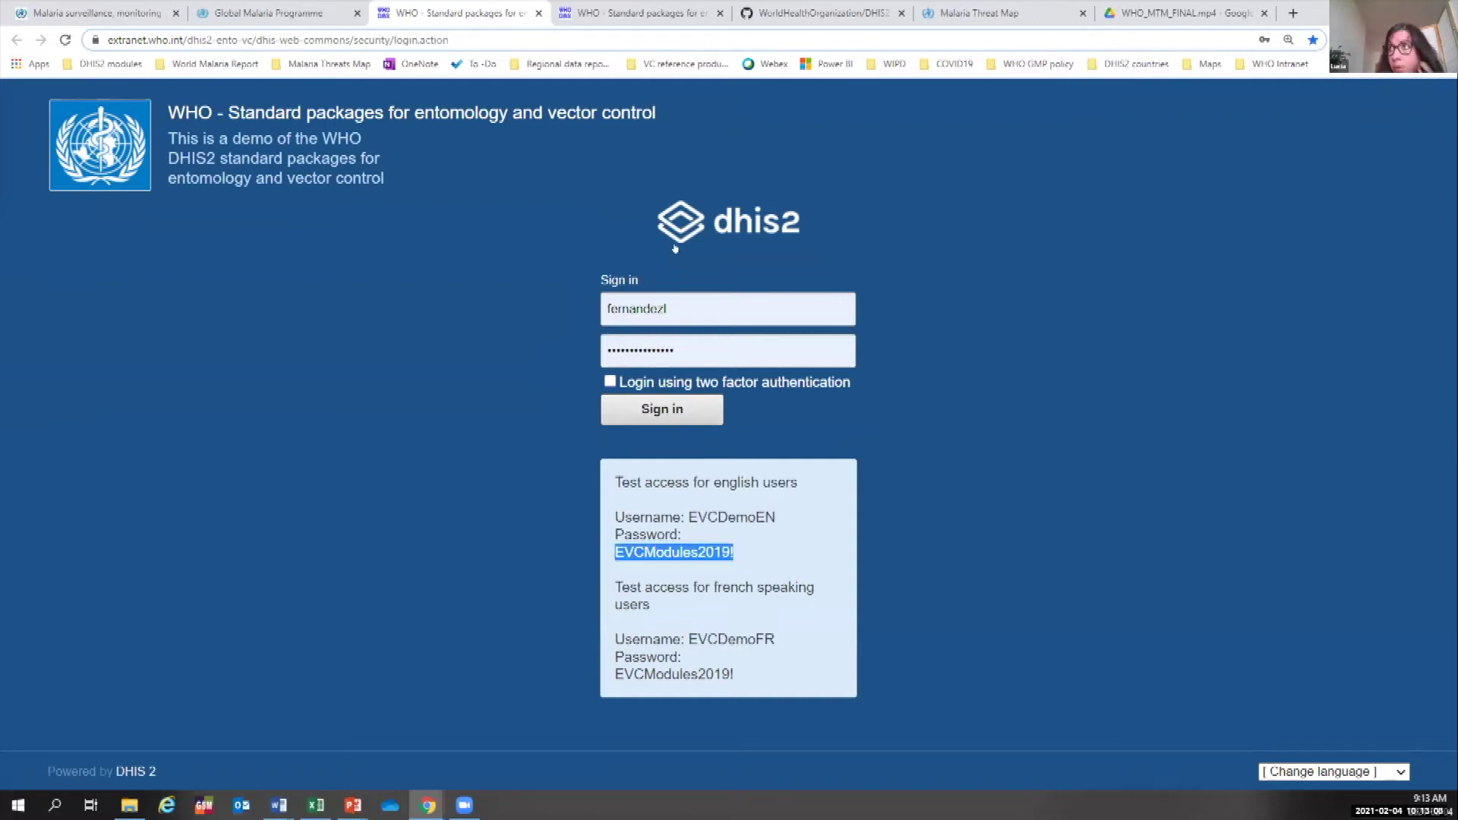
{"action": "left_click", "coordinate": [669, 414]}
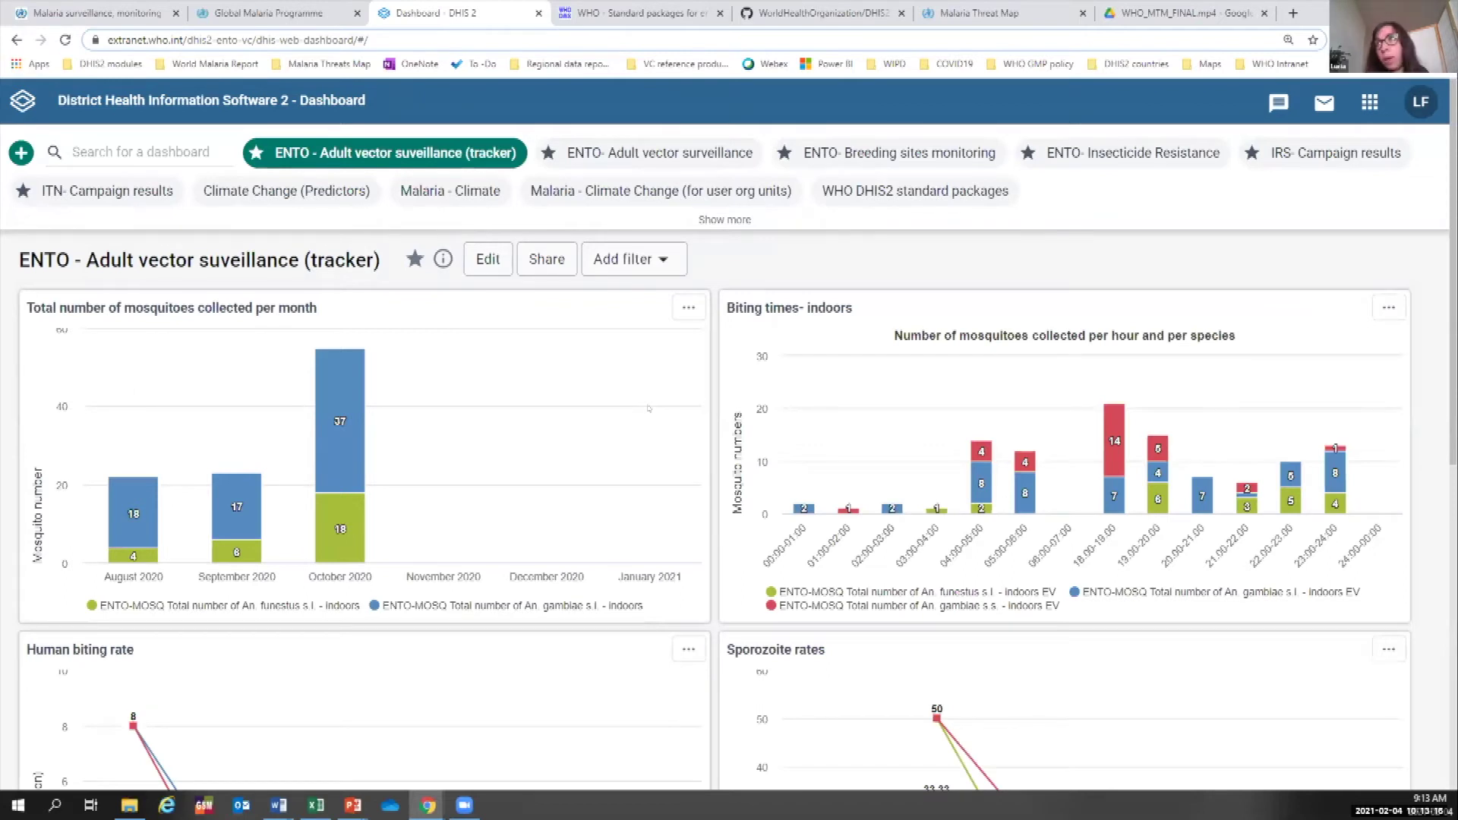
Examine the mosquito collection, biting time, human biting rate, sporozoite, inoculation and parity rate charts on the ENTO - Adult vector suveillance (tracker) dashboard.
{"action": "key", "text": "ctrl+minus"}
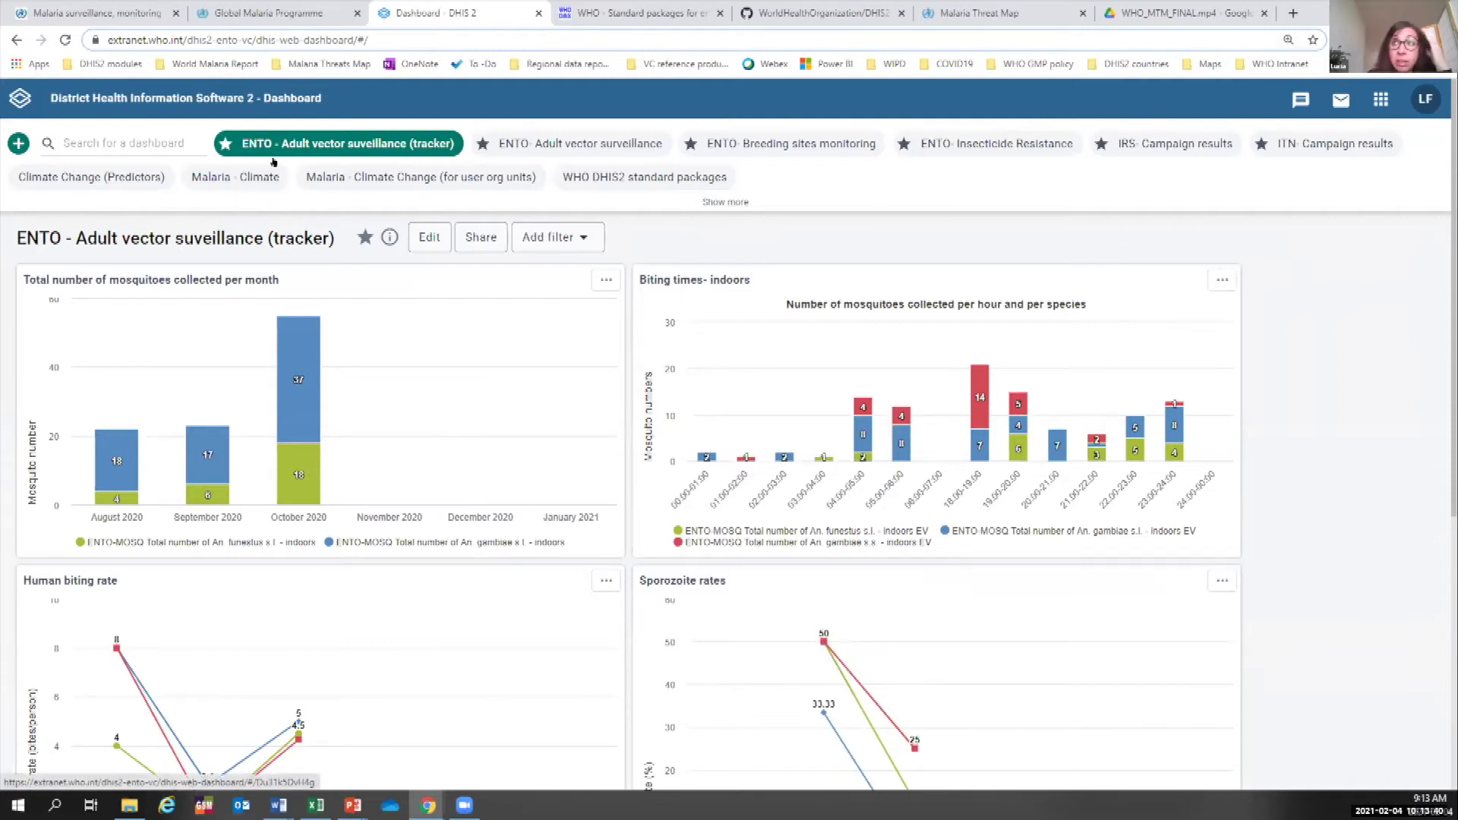
{"action": "left_click_drag", "start_coordinate": [89, 279], "coordinate": [273, 276]}
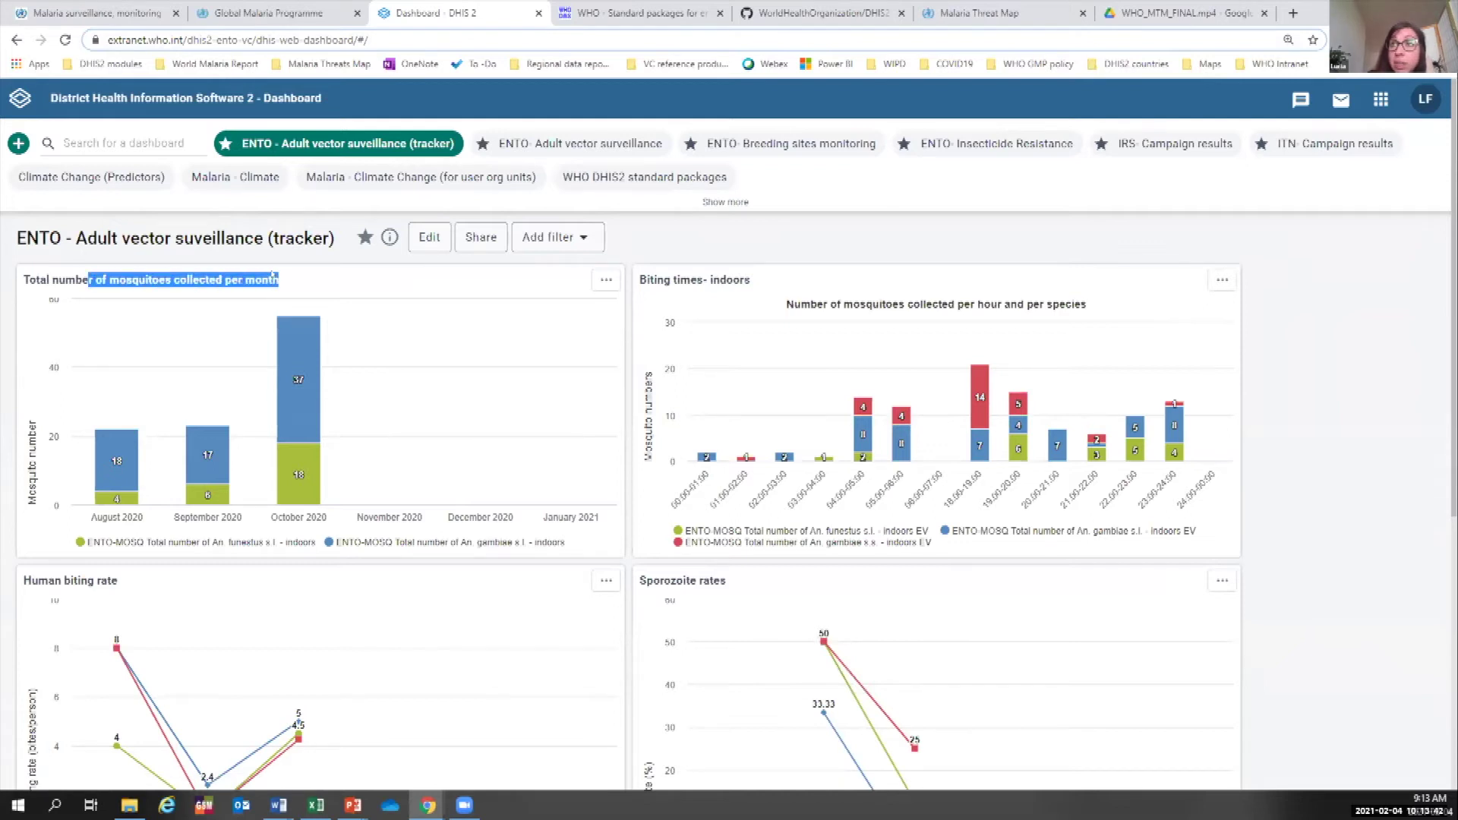
{"action": "left_click_drag", "start_coordinate": [720, 280], "coordinate": [646, 280]}
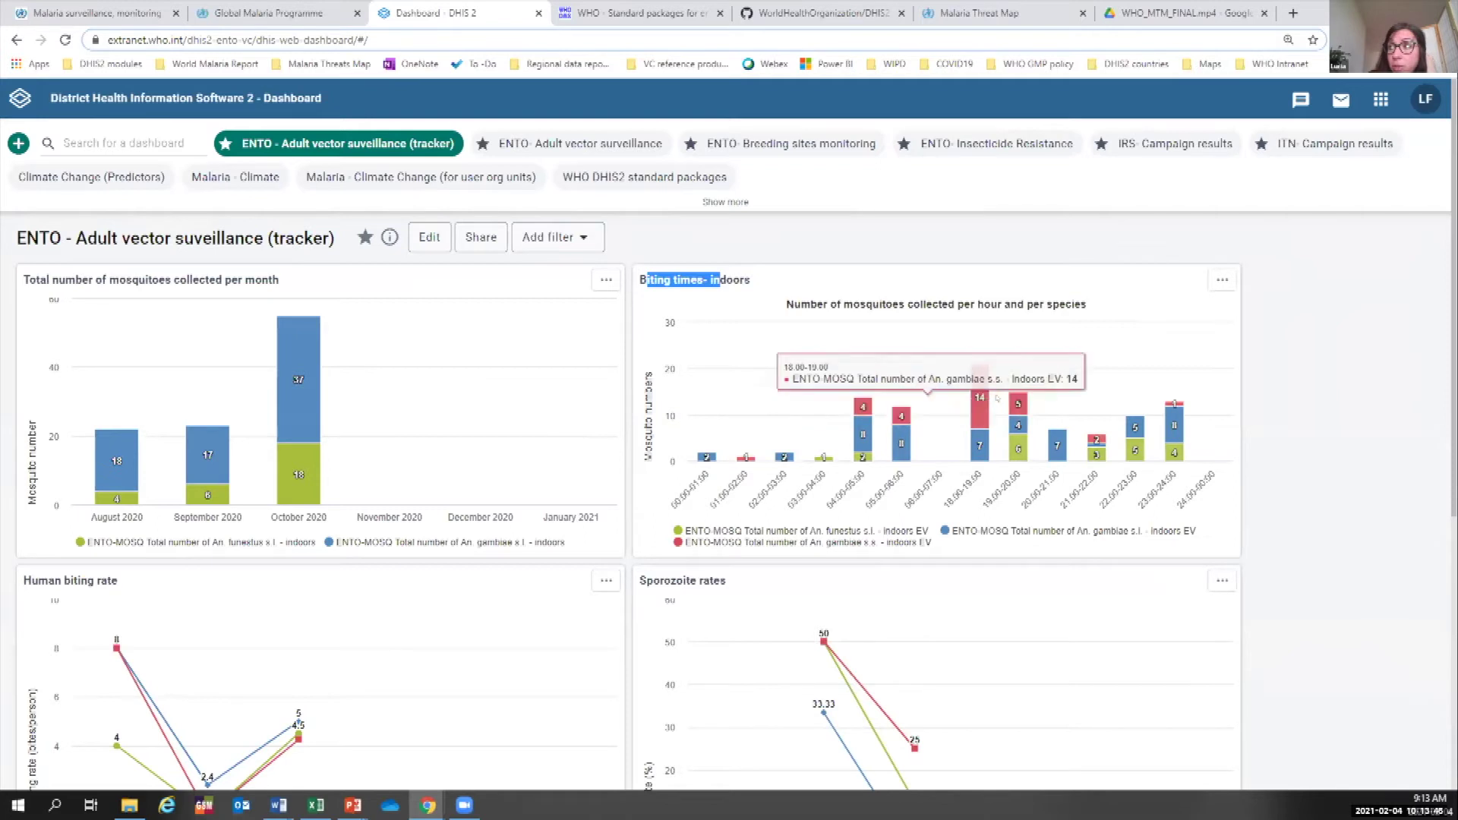
{"action": "scroll", "coordinate": [911, 426], "scroll_direction": "down", "scroll_amount": 1}
{"action": "left_click_drag", "start_coordinate": [119, 504], "coordinate": [56, 504]}
{"action": "scroll", "coordinate": [304, 501], "scroll_direction": "down", "scroll_amount": 2}
{"action": "left_click_drag", "start_coordinate": [727, 352], "coordinate": [720, 352]}
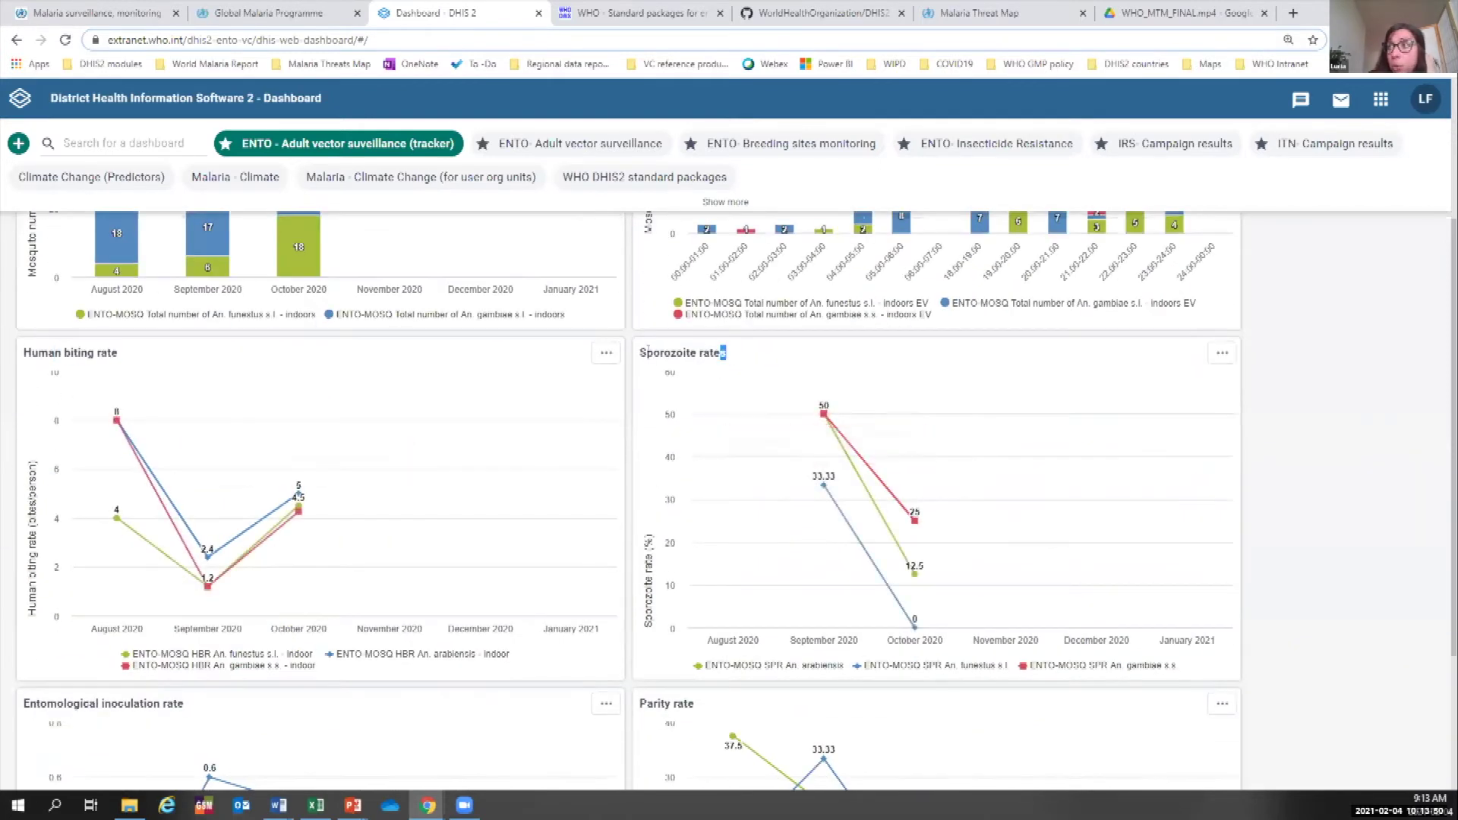
{"action": "scroll", "coordinate": [723, 352], "scroll_direction": "down", "scroll_amount": 3}
{"action": "left_click_drag", "start_coordinate": [695, 487], "coordinate": [689, 487]}
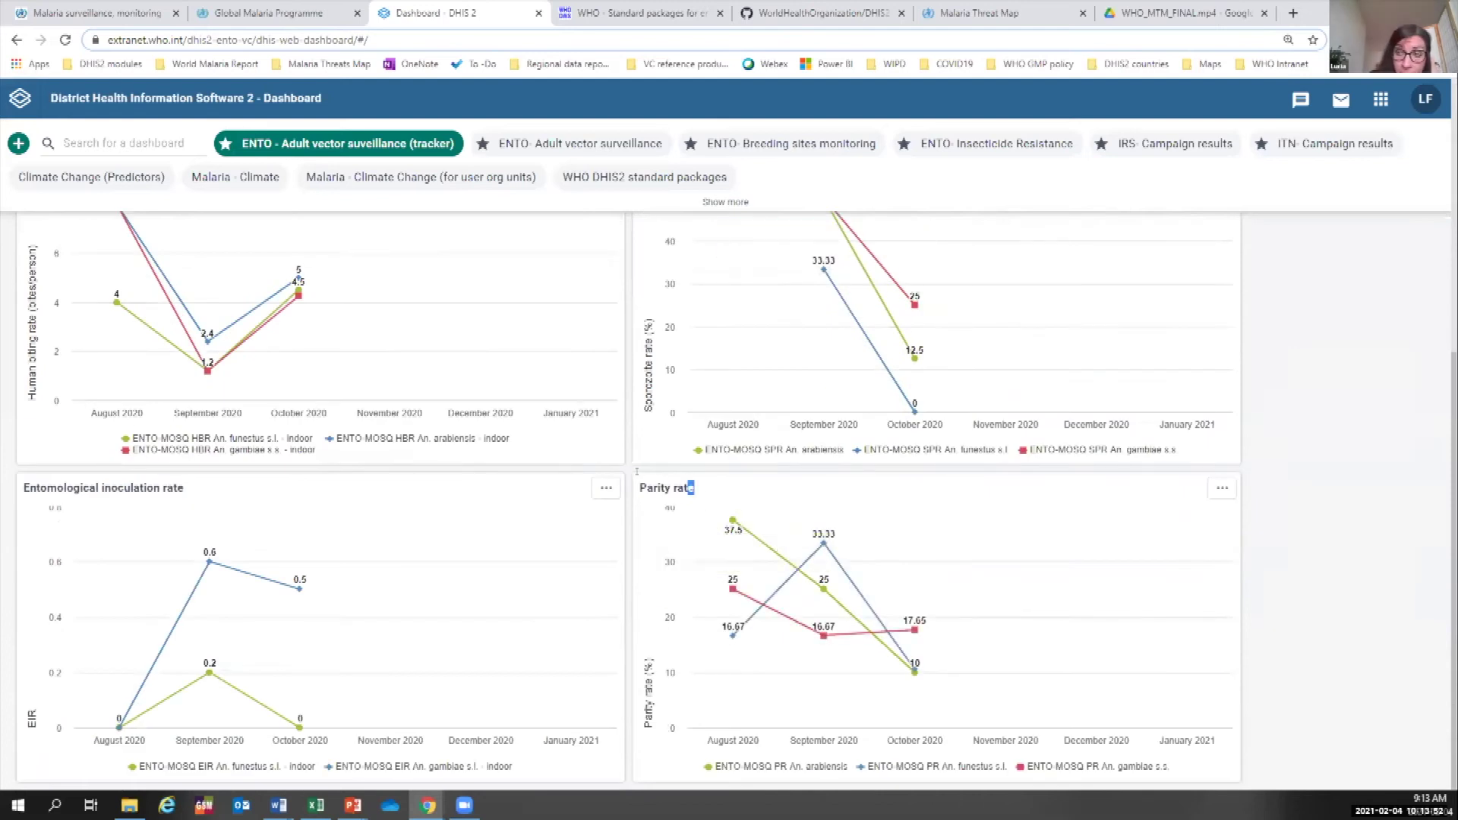
{"action": "left_click_drag", "start_coordinate": [184, 487], "coordinate": [178, 488]}
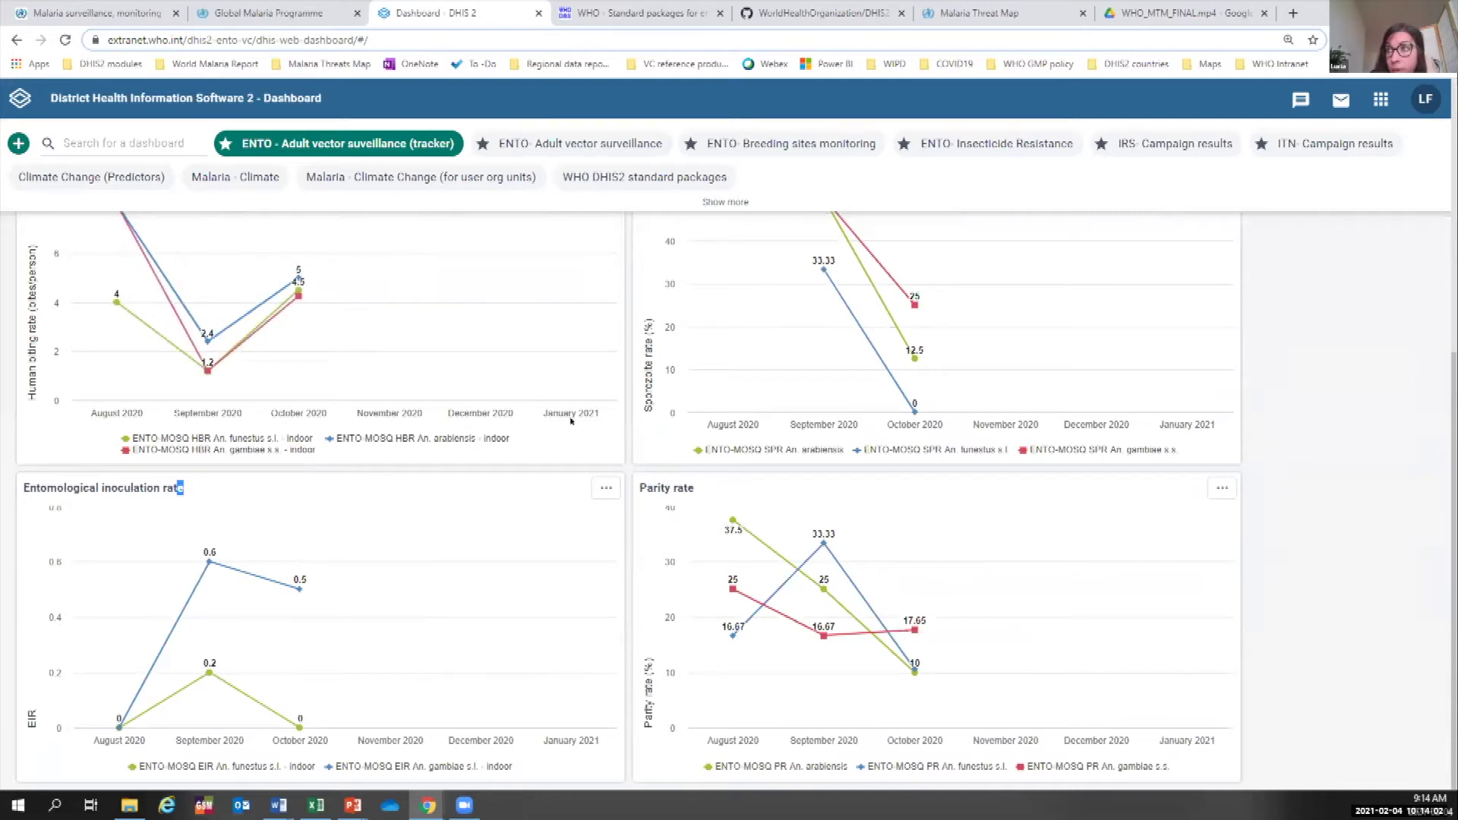
Open the ENTO- Breeding sites monitoring dashboard and expand the northern Spain cluster on the positive breeding sites map around Oviedo.
{"action": "scroll", "coordinate": [571, 421], "scroll_direction": "up", "scroll_amount": 5}
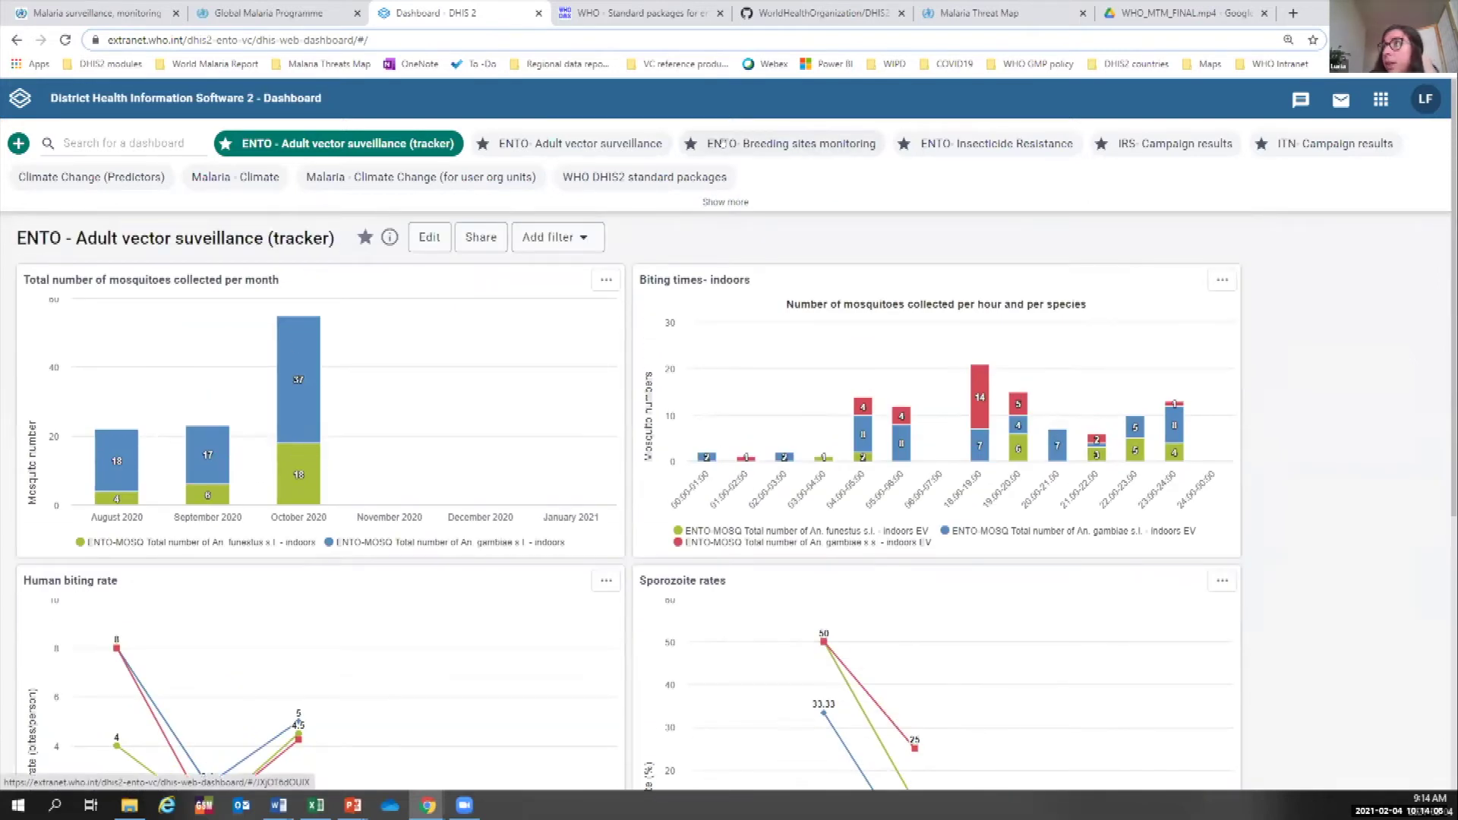
{"action": "left_click", "coordinate": [721, 143]}
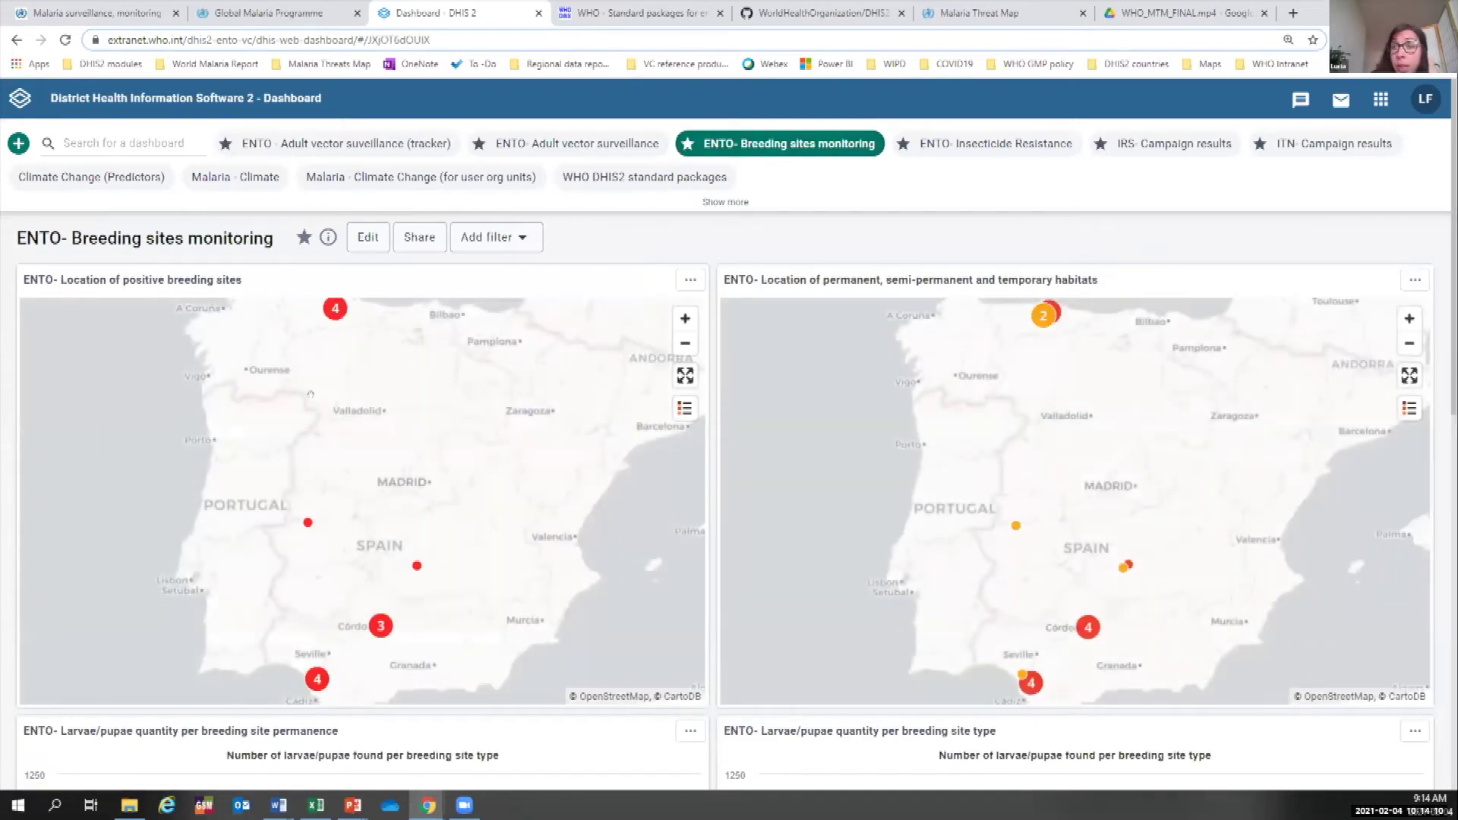
{"action": "left_click", "coordinate": [335, 307]}
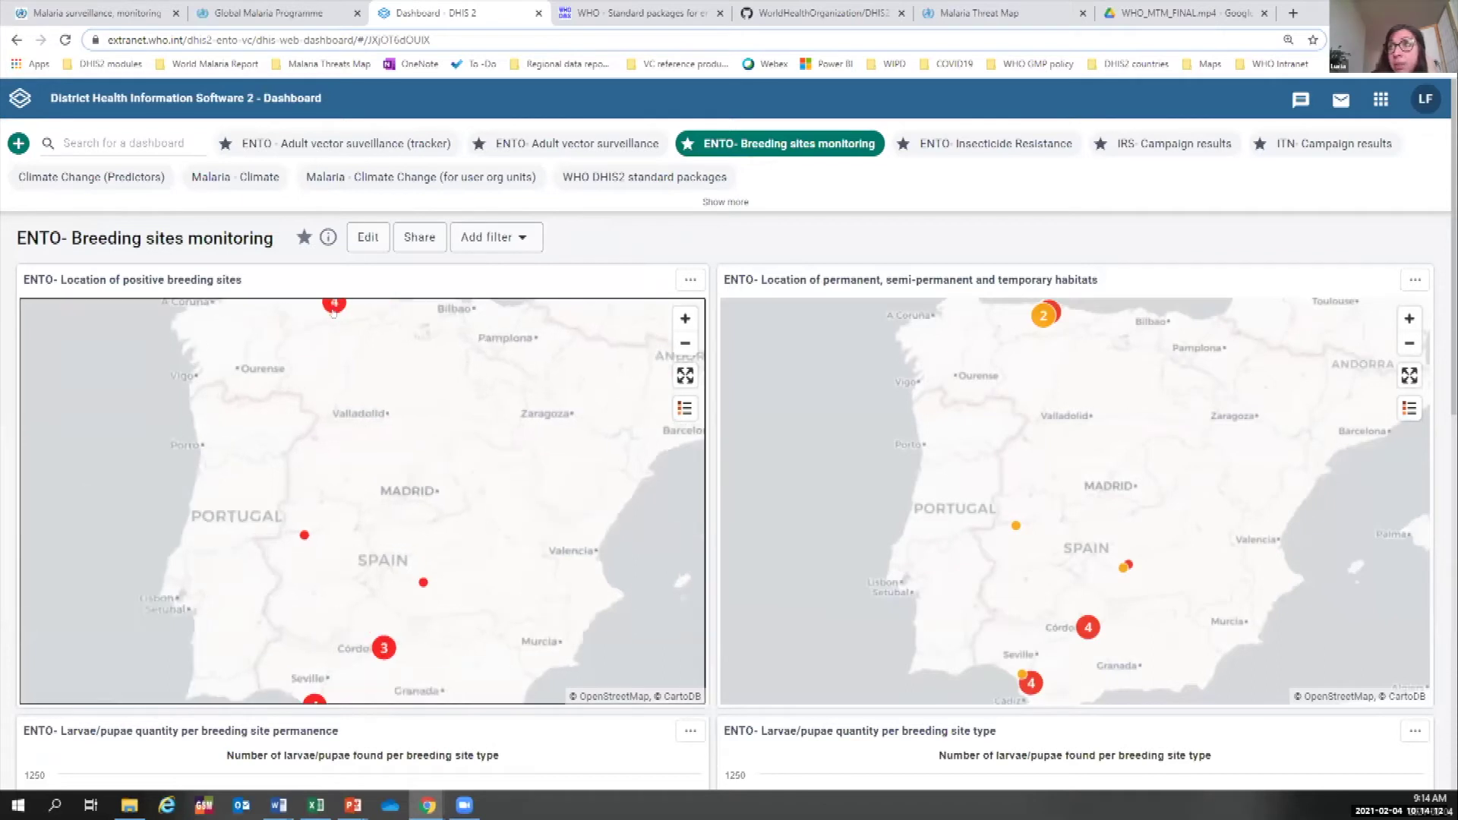
{"action": "left_click", "coordinate": [326, 529]}
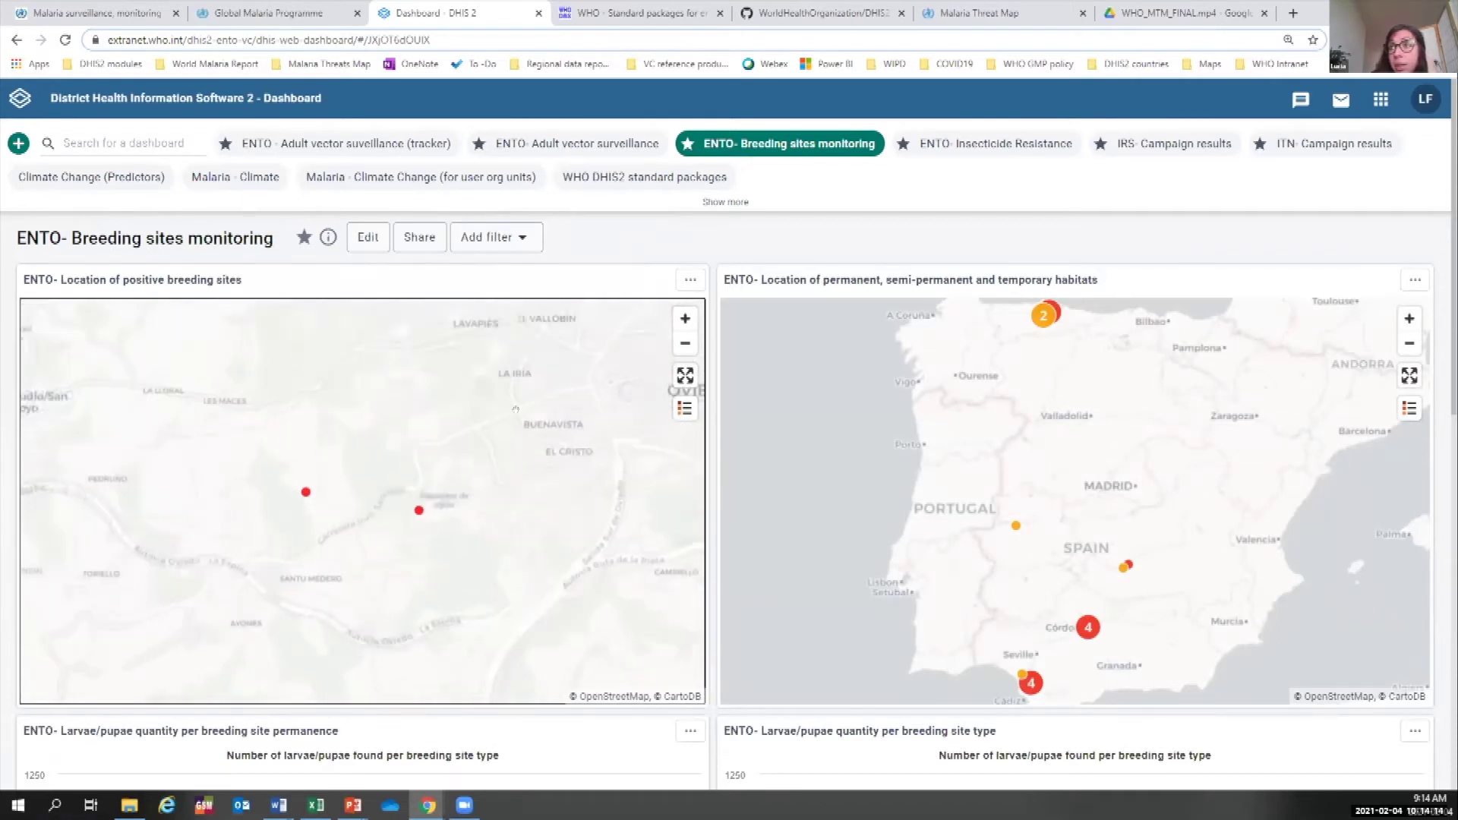
{"action": "left_click_drag", "start_coordinate": [333, 542], "coordinate": [253, 574]}
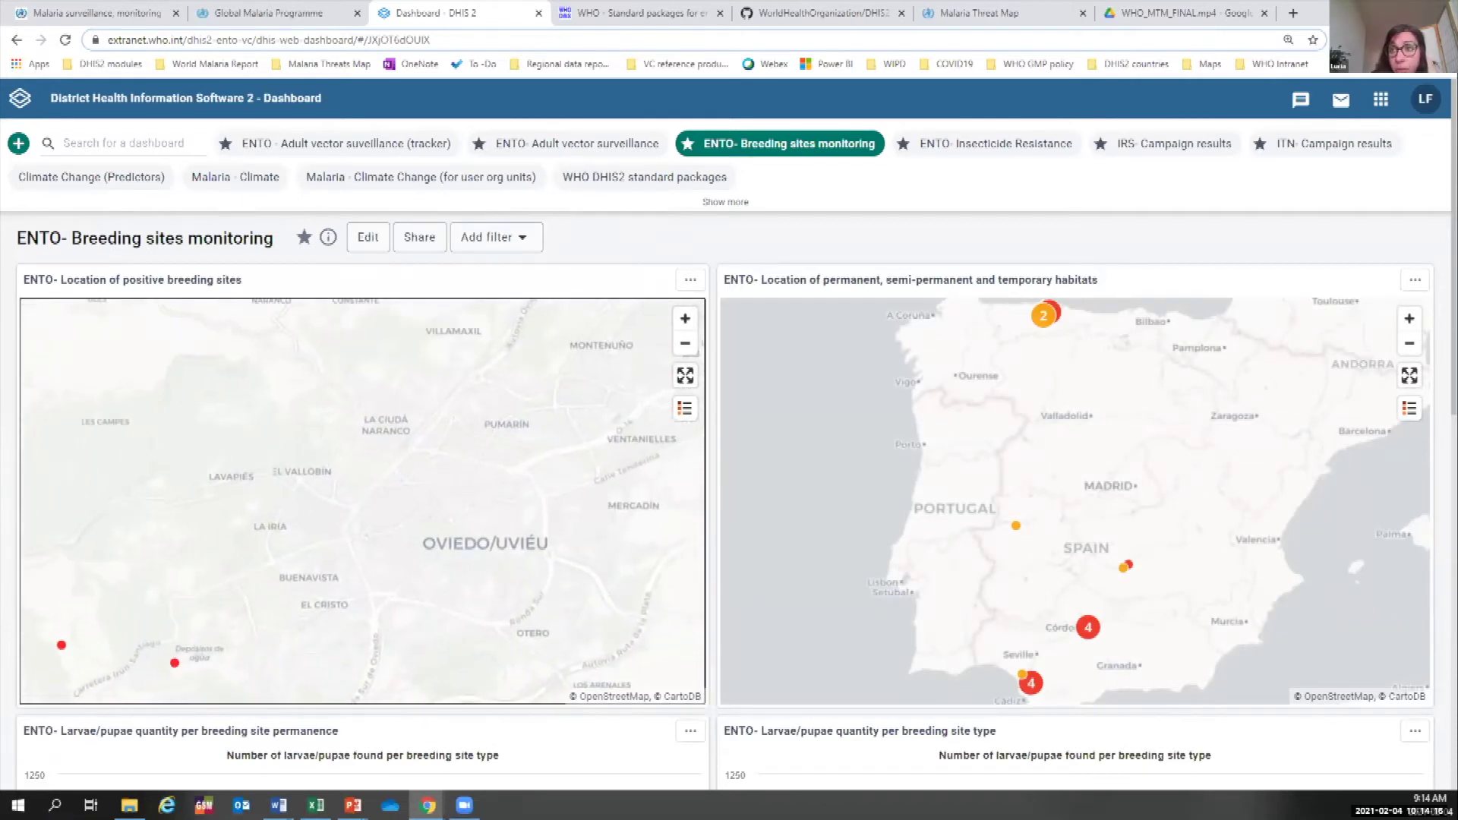
Examine the larvae/pupae quantity charts by site permanence and type, and the breeding site survey summary table.
{"action": "scroll", "coordinate": [372, 501], "scroll_direction": "down", "scroll_amount": 4}
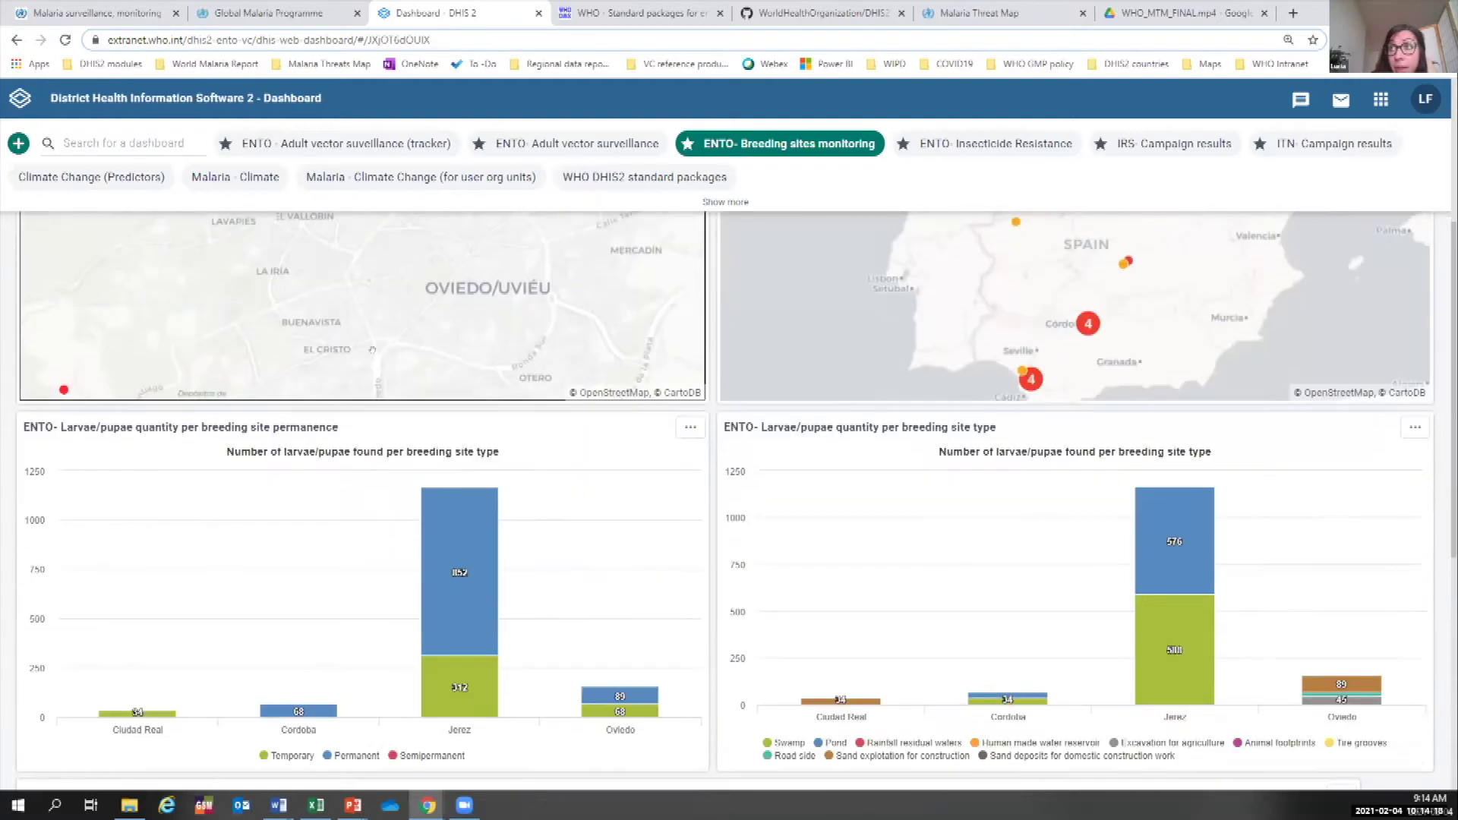
{"action": "scroll", "coordinate": [162, 396], "scroll_direction": "down", "scroll_amount": 1}
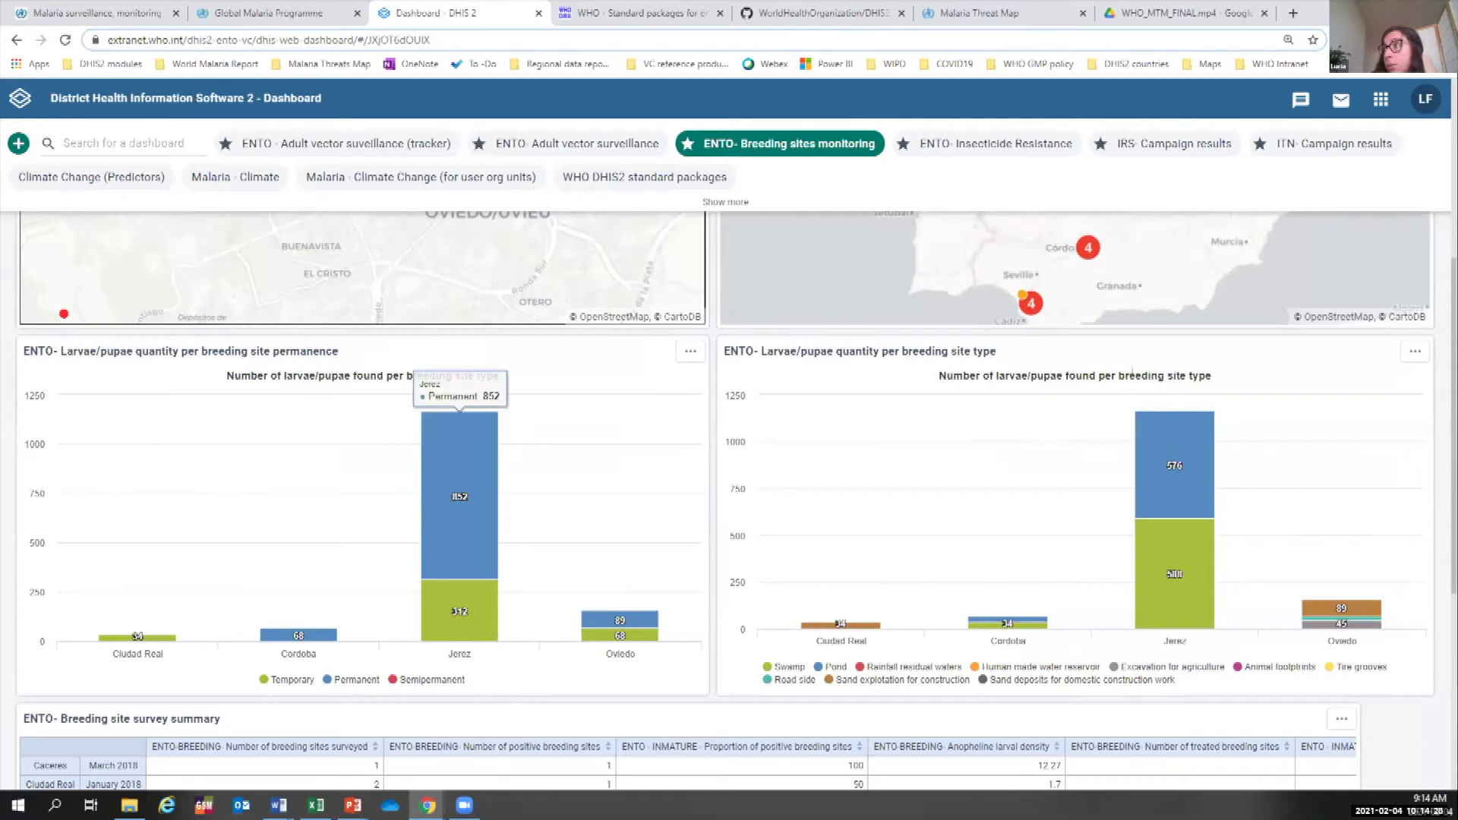
{"action": "scroll", "coordinate": [1132, 375], "scroll_direction": "down", "scroll_amount": 5}
{"action": "left_click_drag", "start_coordinate": [69, 303], "coordinate": [243, 307]}
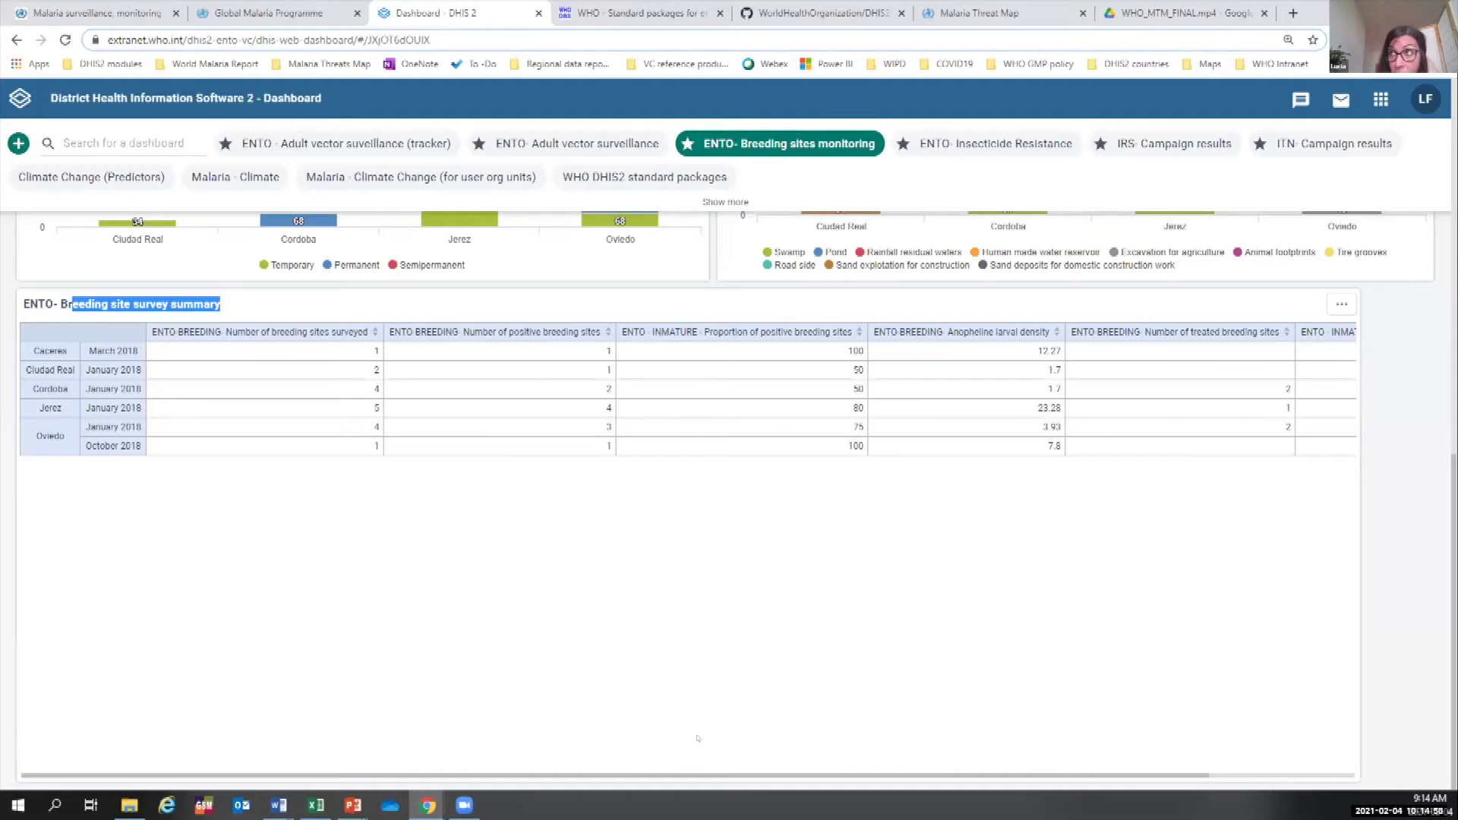
Open the ENTO- Insecticide Resistance dashboard and review the resistance status maps for each insecticide class.
{"action": "scroll", "coordinate": [697, 738], "scroll_direction": "up", "scroll_amount": 10}
{"action": "left_click", "coordinate": [1020, 149]}
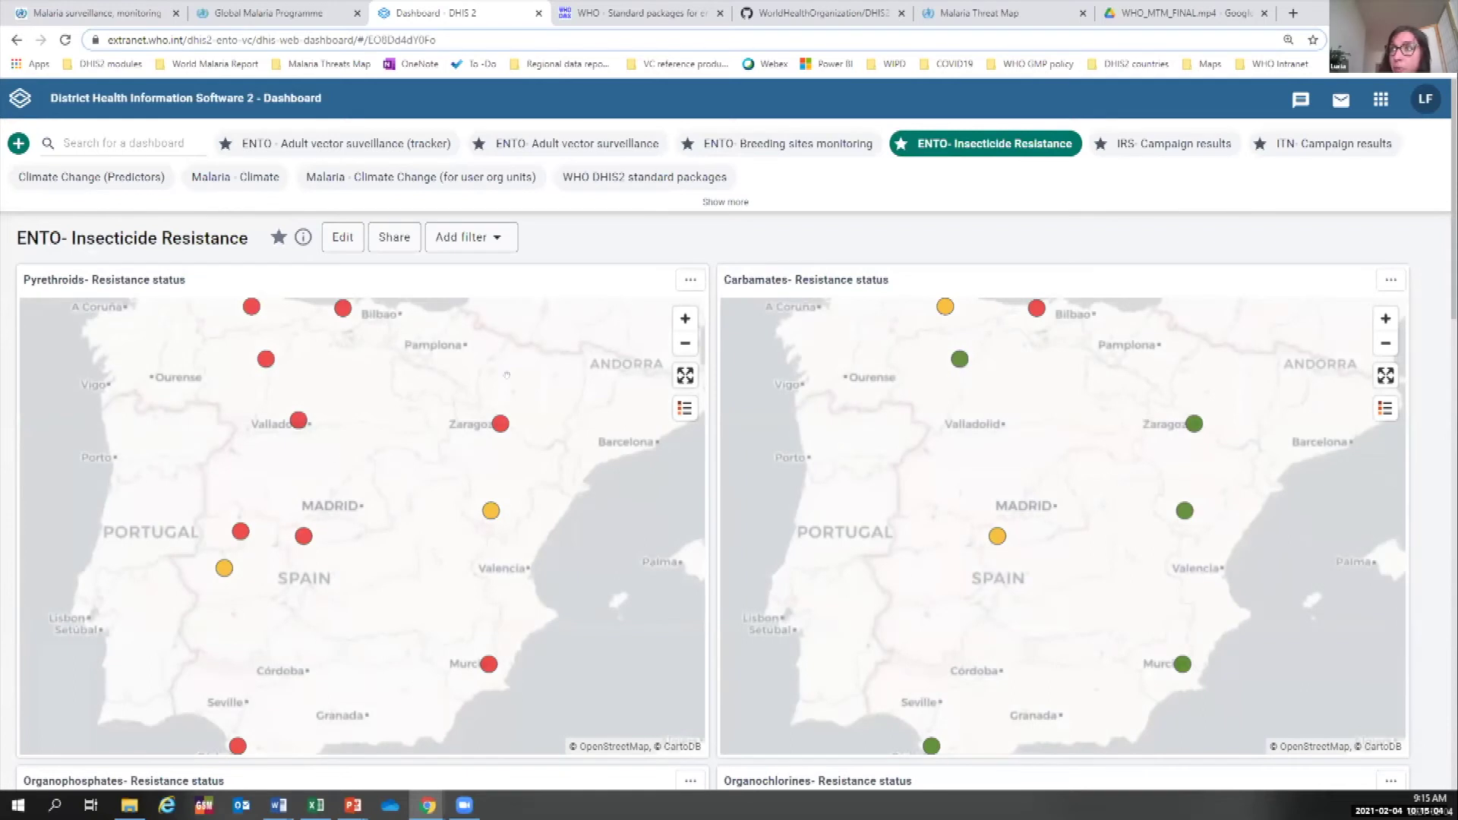
{"action": "scroll", "coordinate": [507, 375], "scroll_direction": "down", "scroll_amount": 7}
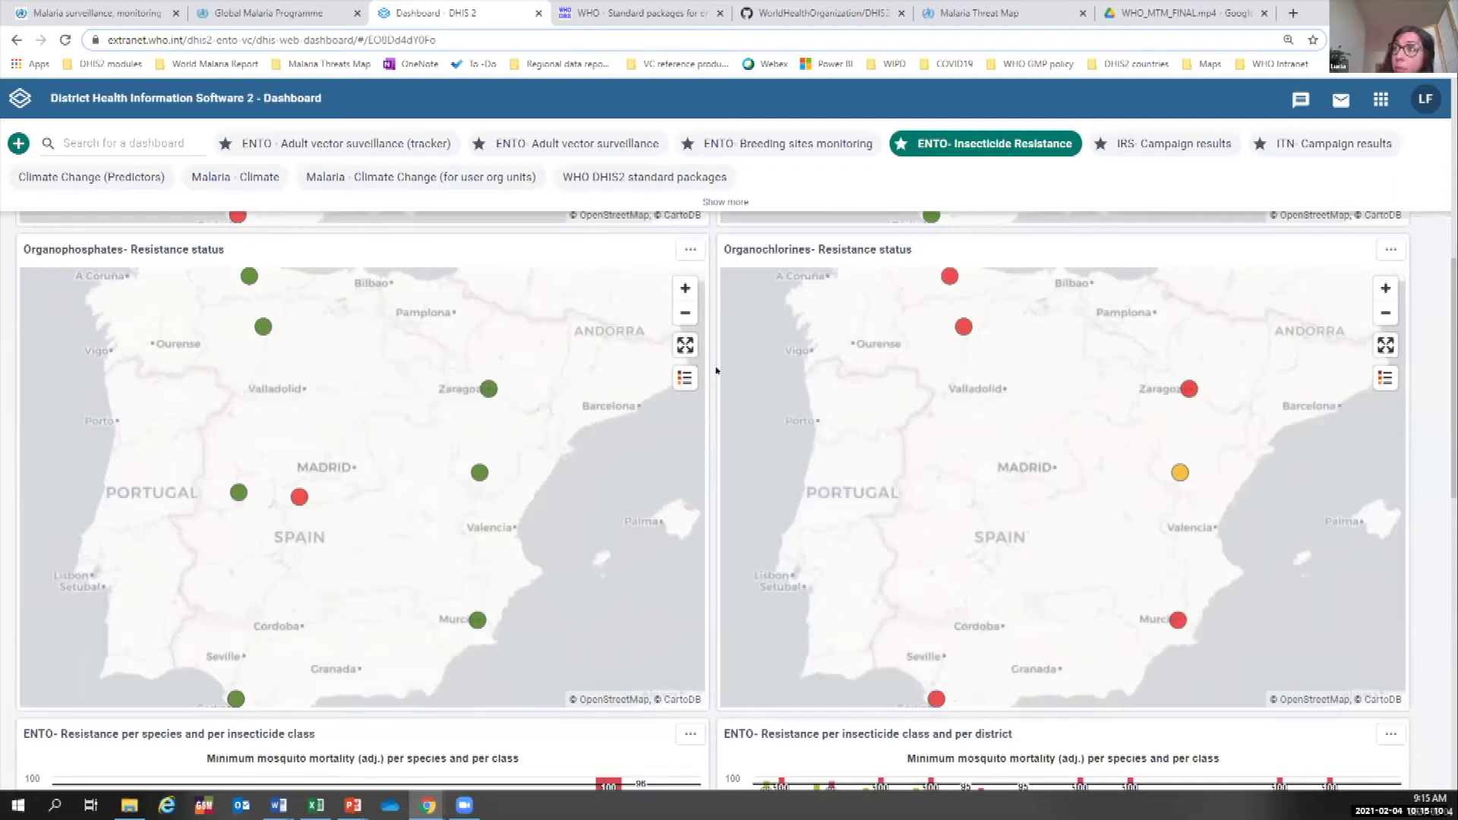
{"action": "mouse_move", "coordinate": [685, 372]}
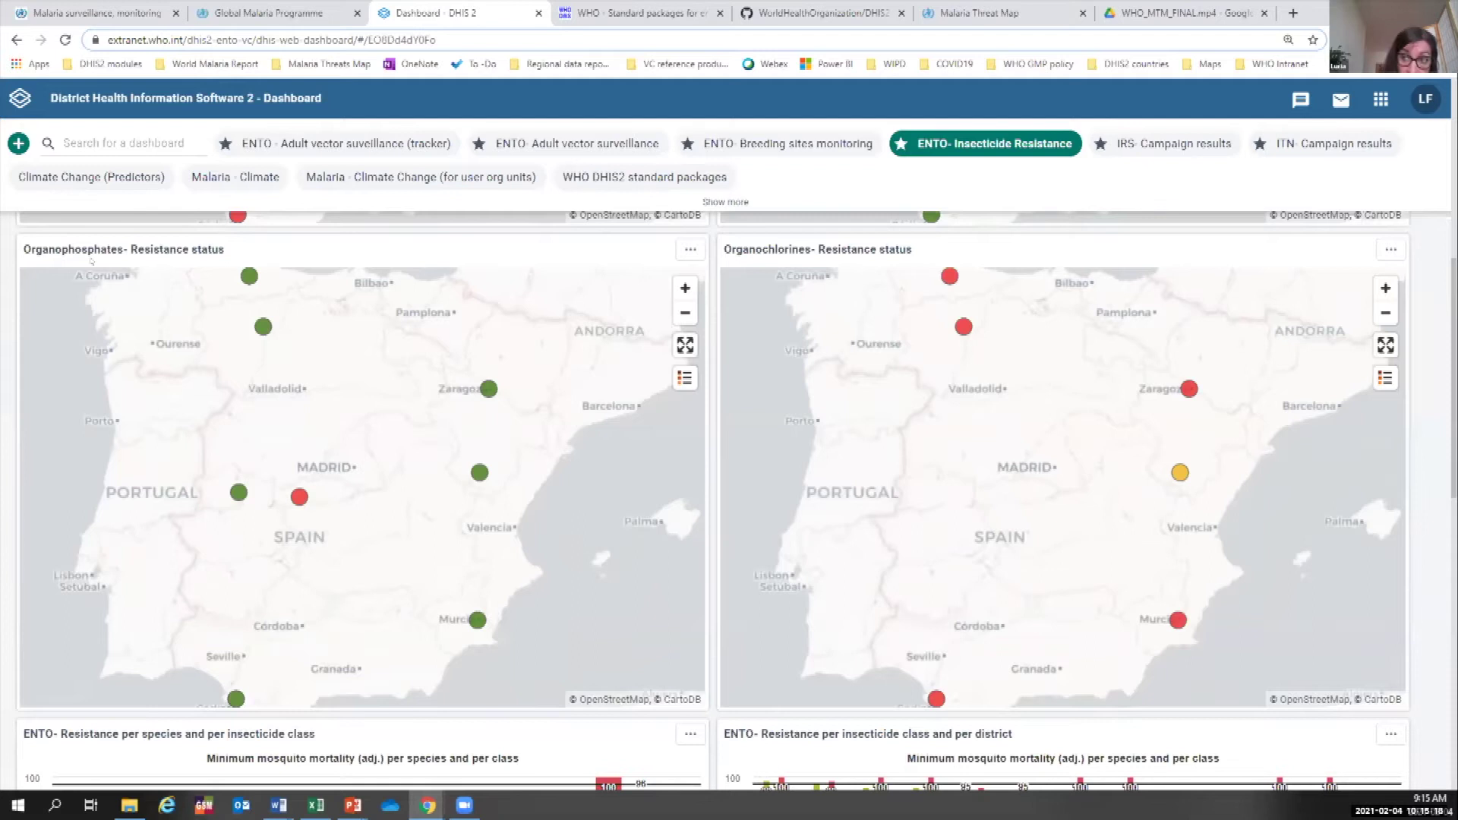
Examine the resistance charts per species, insecticide class and district, and the summary table of insecticide resistance per province.
{"action": "scroll", "coordinate": [305, 333], "scroll_direction": "down", "scroll_amount": 5}
{"action": "scroll", "coordinate": [305, 332], "scroll_direction": "down", "scroll_amount": 2}
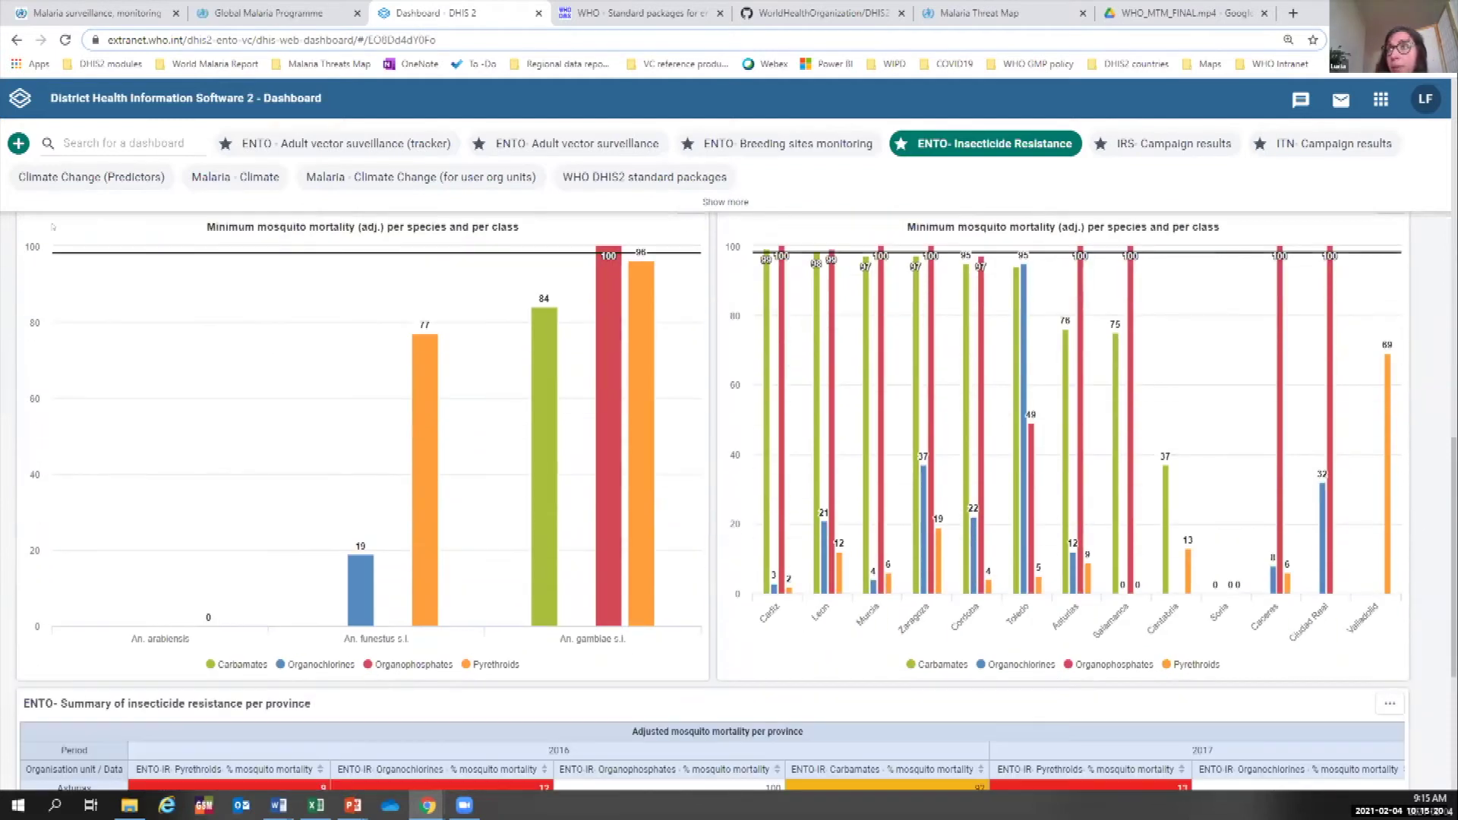
{"action": "scroll", "coordinate": [161, 368], "scroll_direction": "up", "scroll_amount": 2}
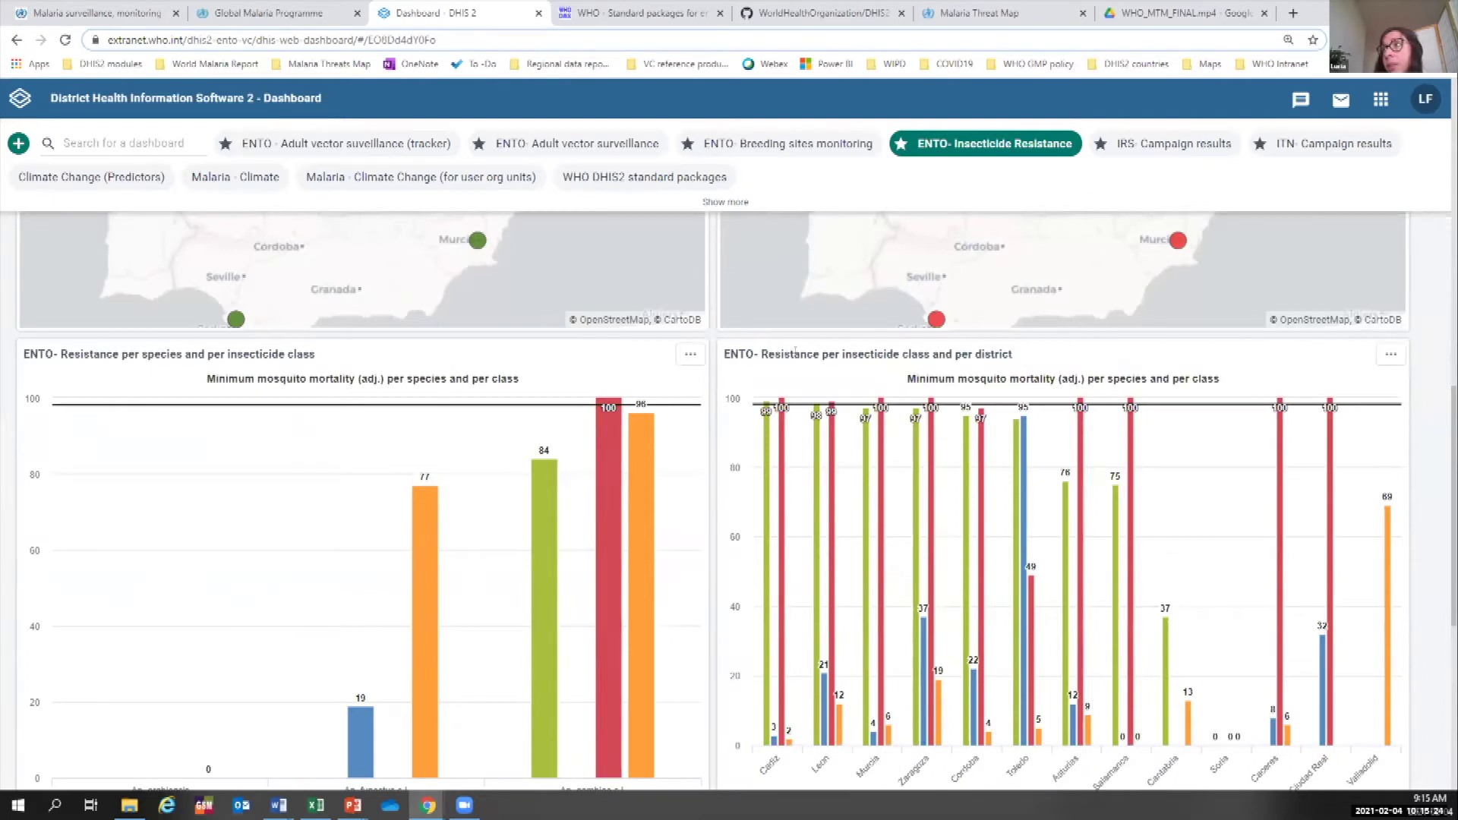
{"action": "scroll", "coordinate": [796, 350], "scroll_direction": "down", "scroll_amount": 1}
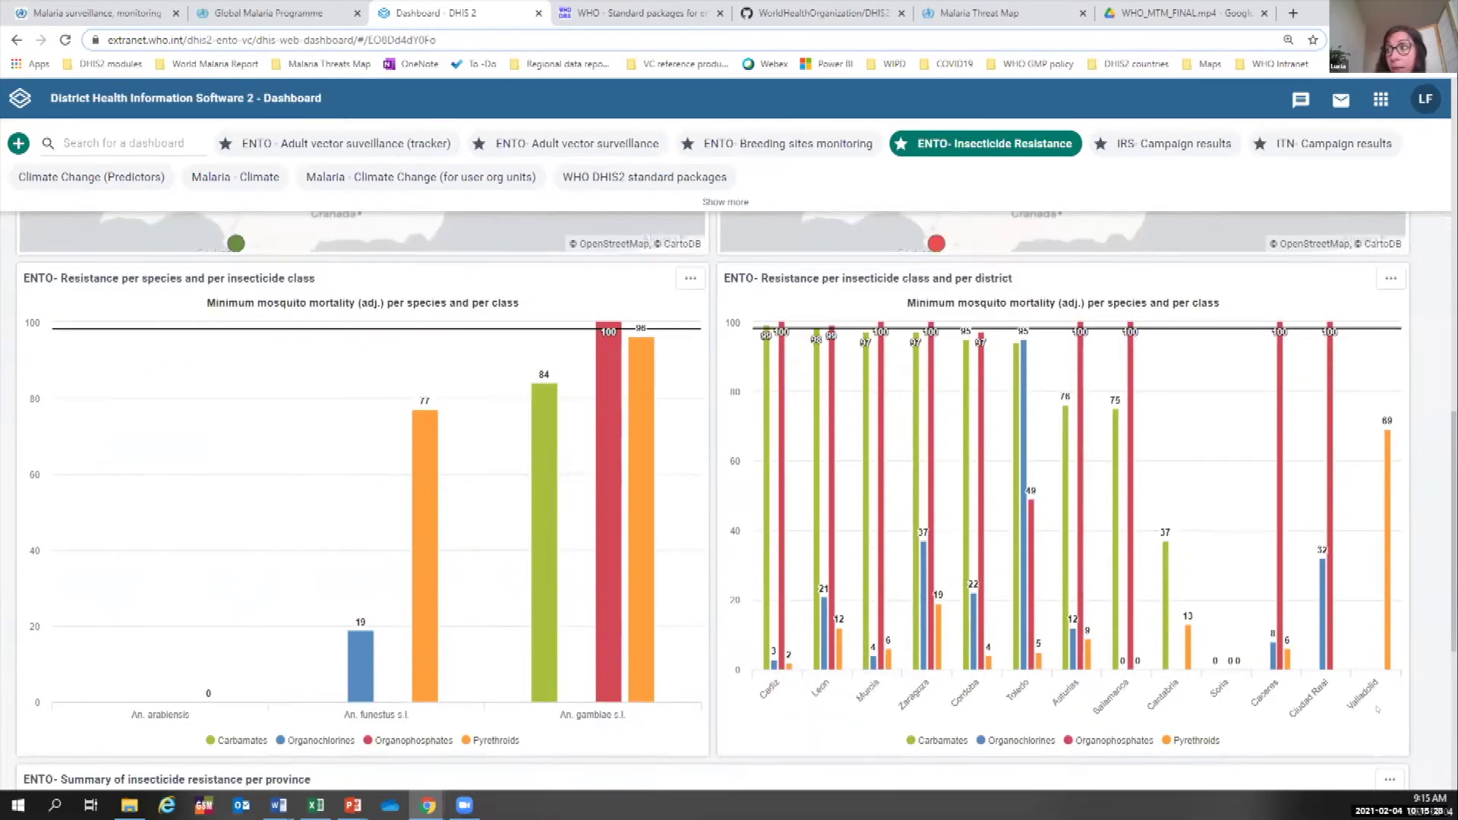
{"action": "scroll", "coordinate": [785, 686], "scroll_direction": "down", "scroll_amount": 2}
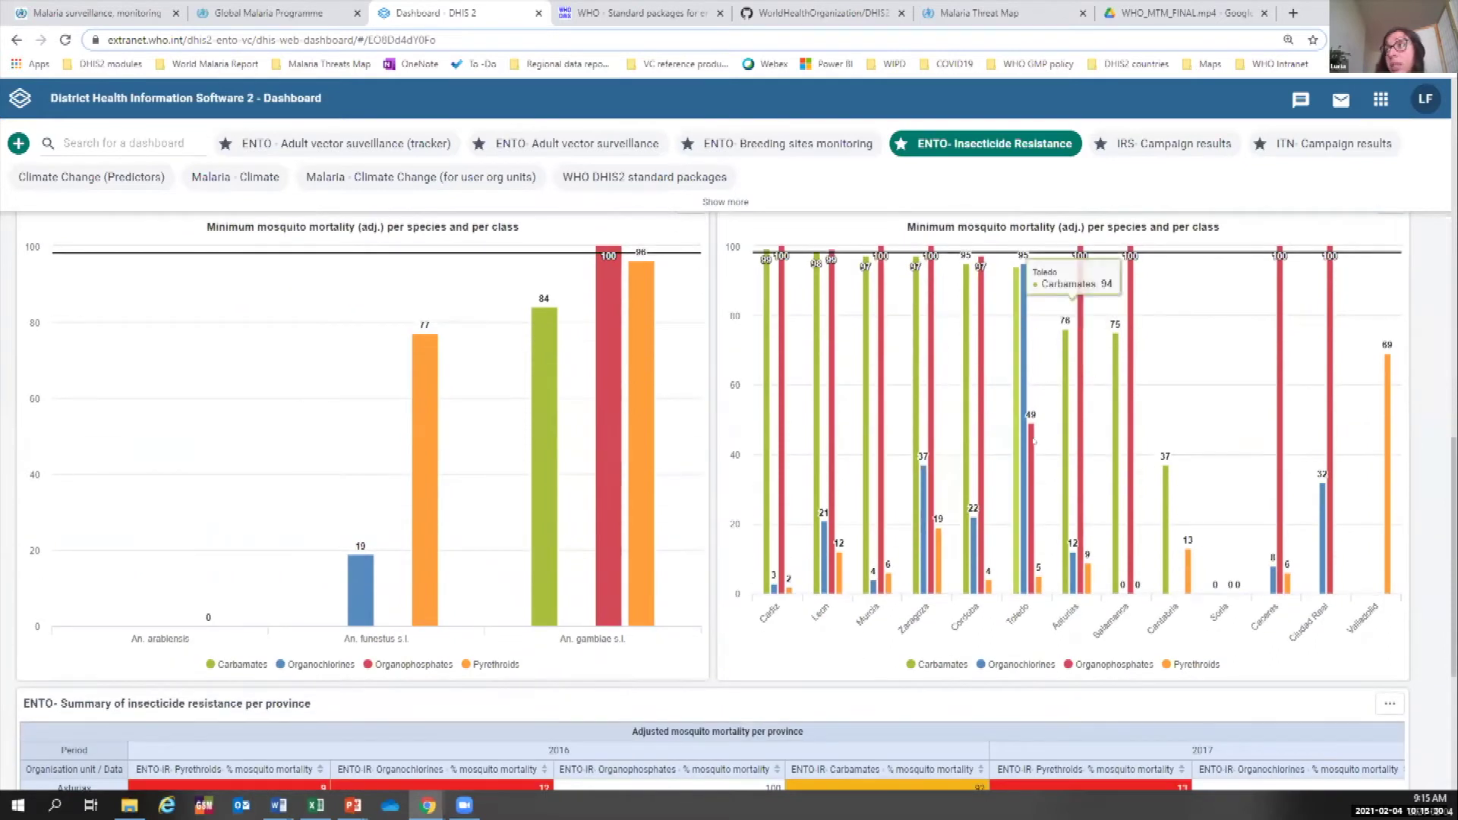
{"action": "scroll", "coordinate": [853, 391], "scroll_direction": "down", "scroll_amount": 2}
{"action": "scroll", "coordinate": [853, 391], "scroll_direction": "down", "scroll_amount": 1}
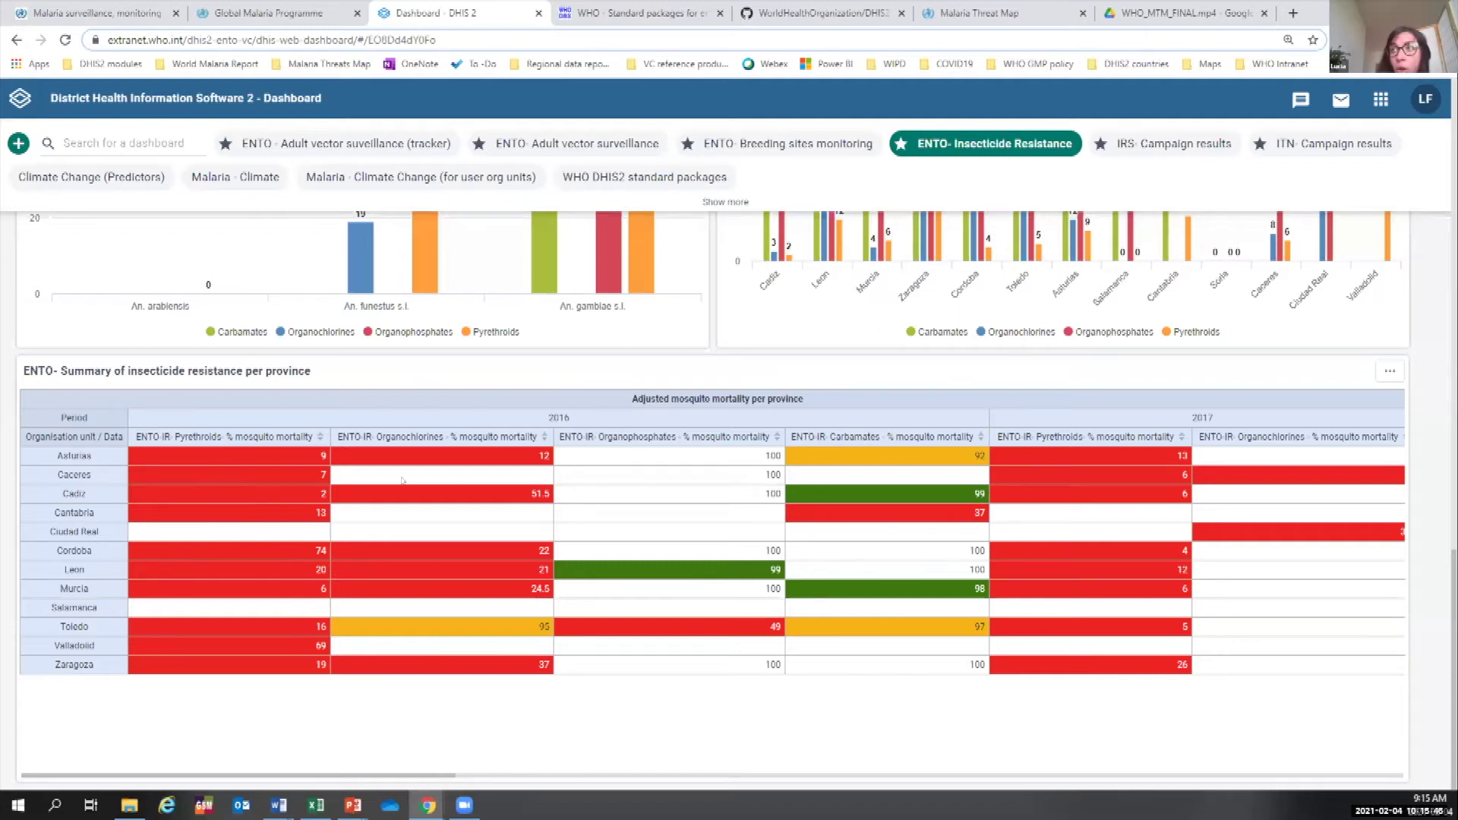
Open the IRS- Campaign results dashboard and inspect Caceres and Leon on the yearly maps of people protected.
{"action": "scroll", "coordinate": [674, 621], "scroll_direction": "up", "scroll_amount": 10}
{"action": "left_click", "coordinate": [1149, 152]}
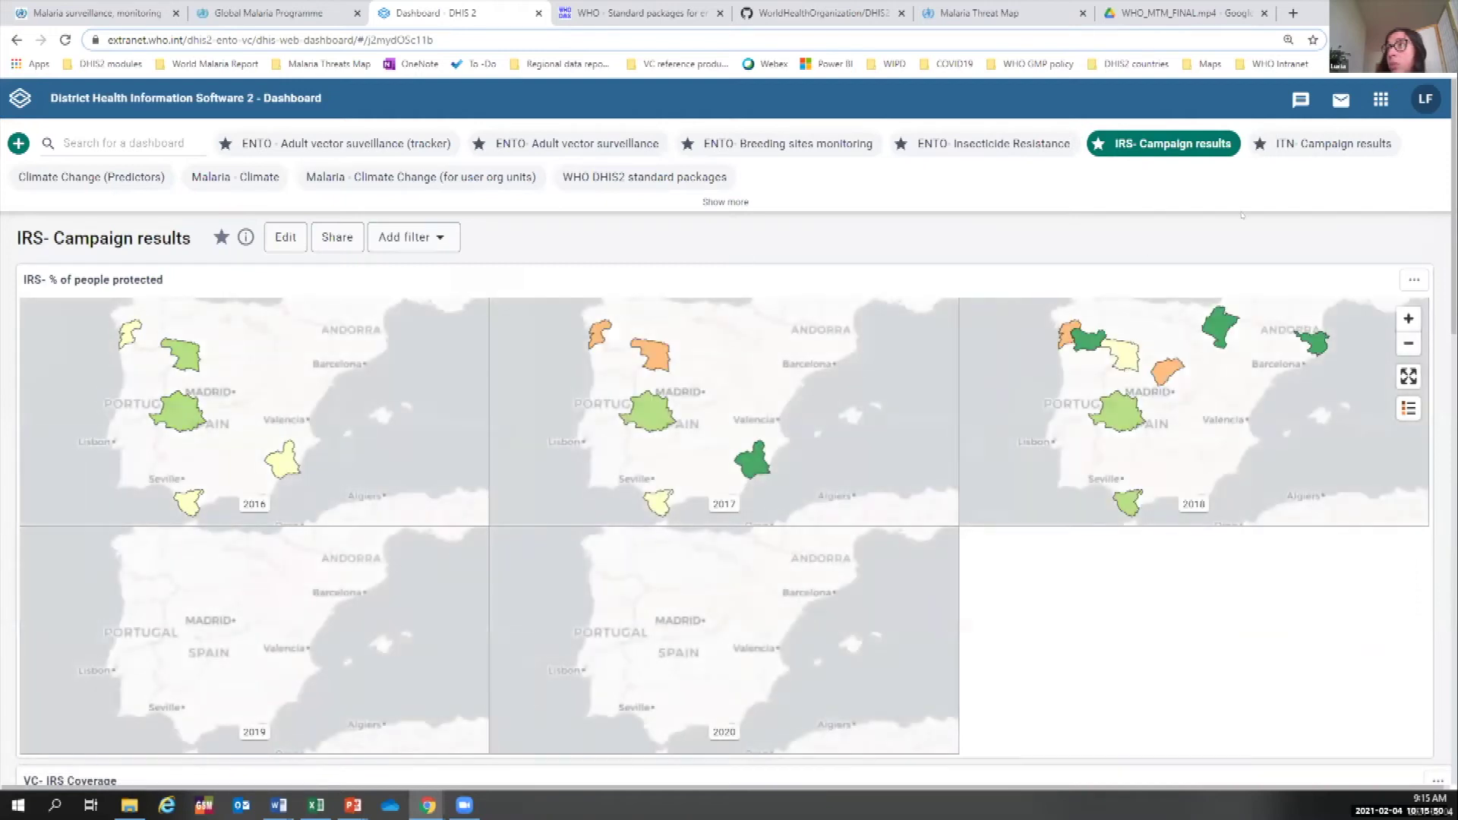
{"action": "mouse_move", "coordinate": [163, 414]}
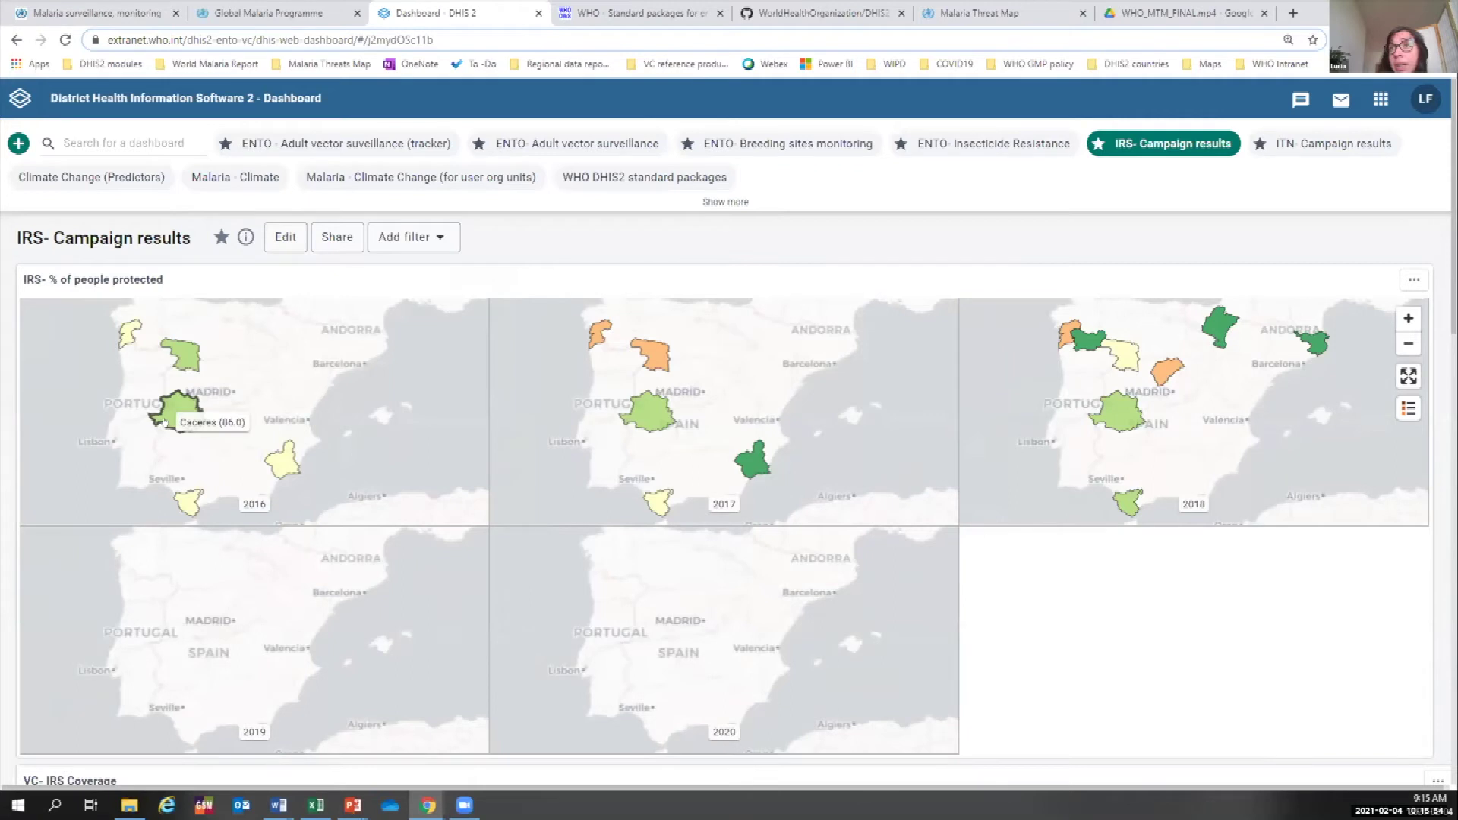
{"action": "mouse_move", "coordinate": [178, 356]}
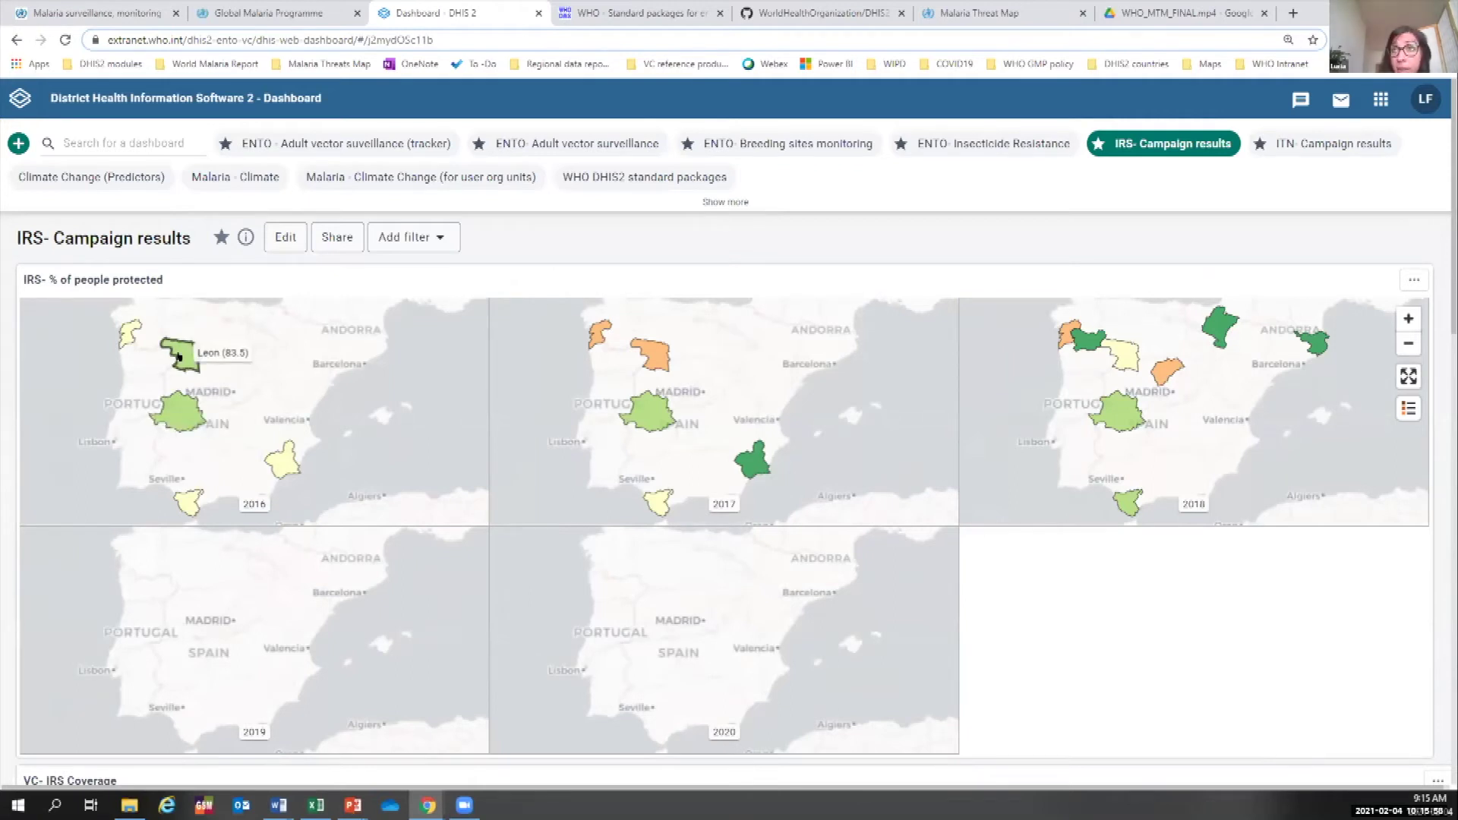
{"action": "mouse_move", "coordinate": [1124, 410]}
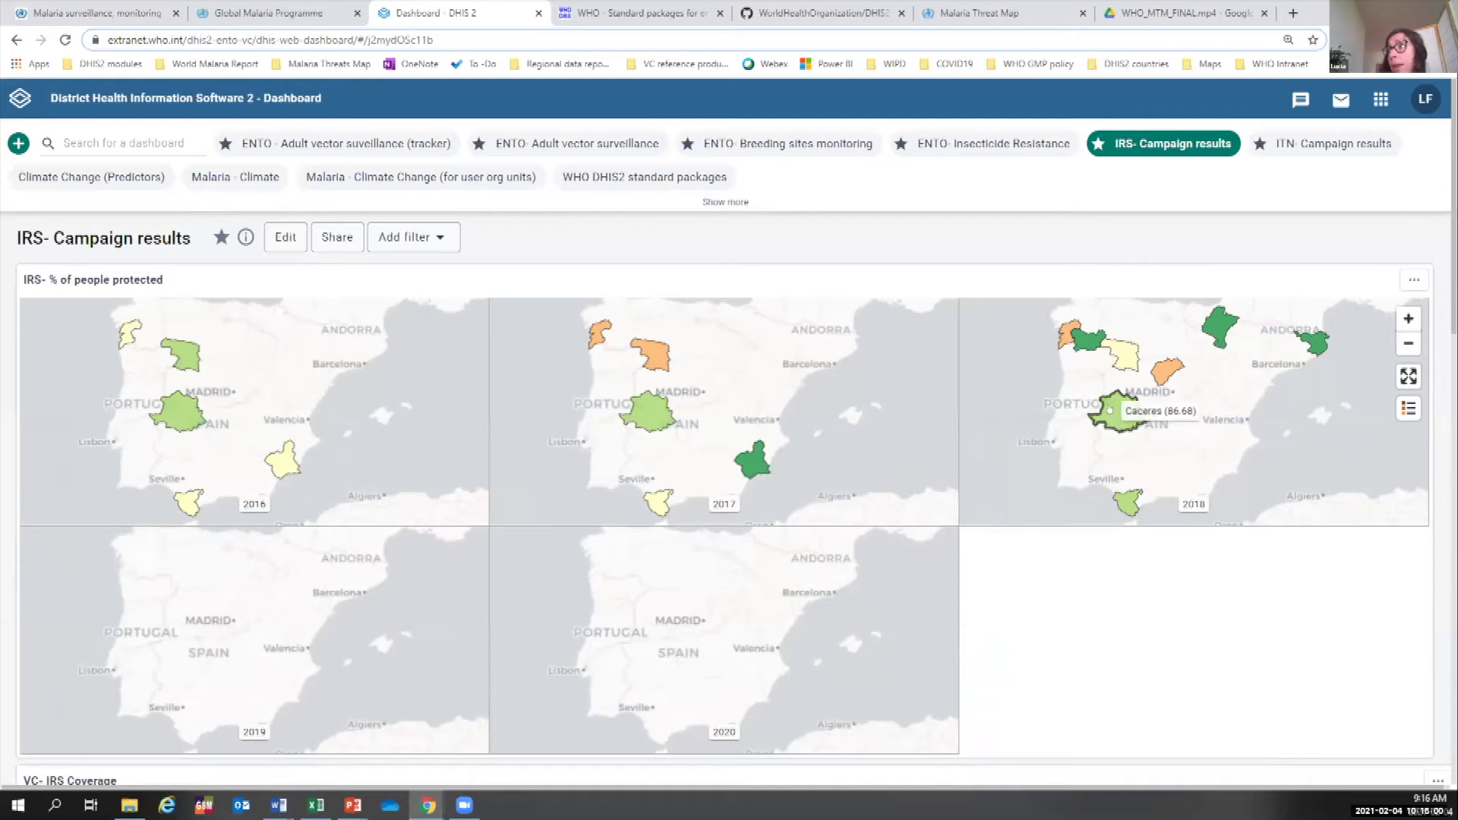
Examine the IRS coverage chart, the IRS campaign summary table and the residual efficacy chart by district.
{"action": "scroll", "coordinate": [1124, 410], "scroll_direction": "down", "scroll_amount": 8}
{"action": "scroll", "coordinate": [318, 458], "scroll_direction": "up", "scroll_amount": 4}
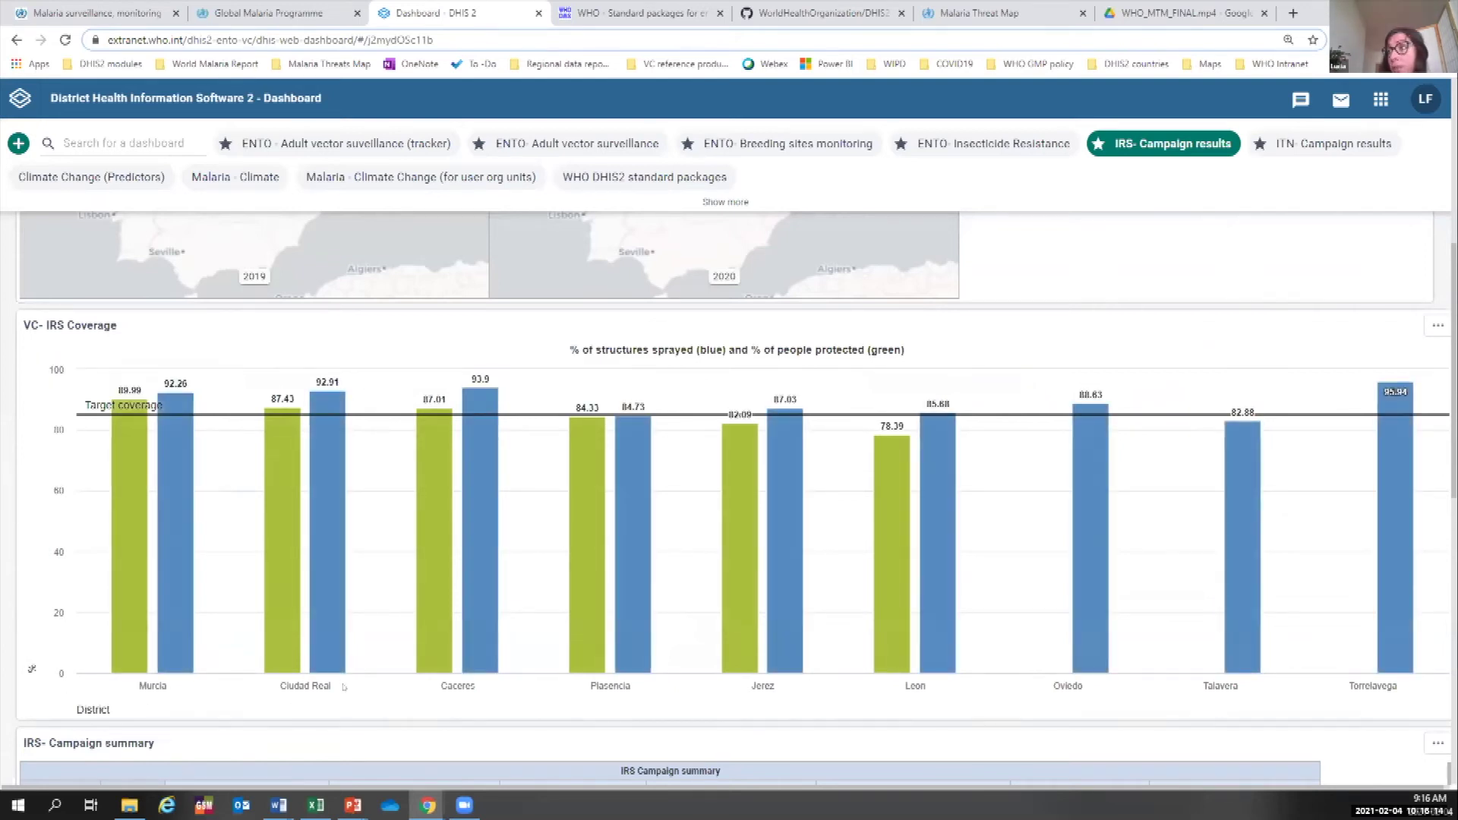
{"action": "scroll", "coordinate": [344, 687], "scroll_direction": "down", "scroll_amount": 3}
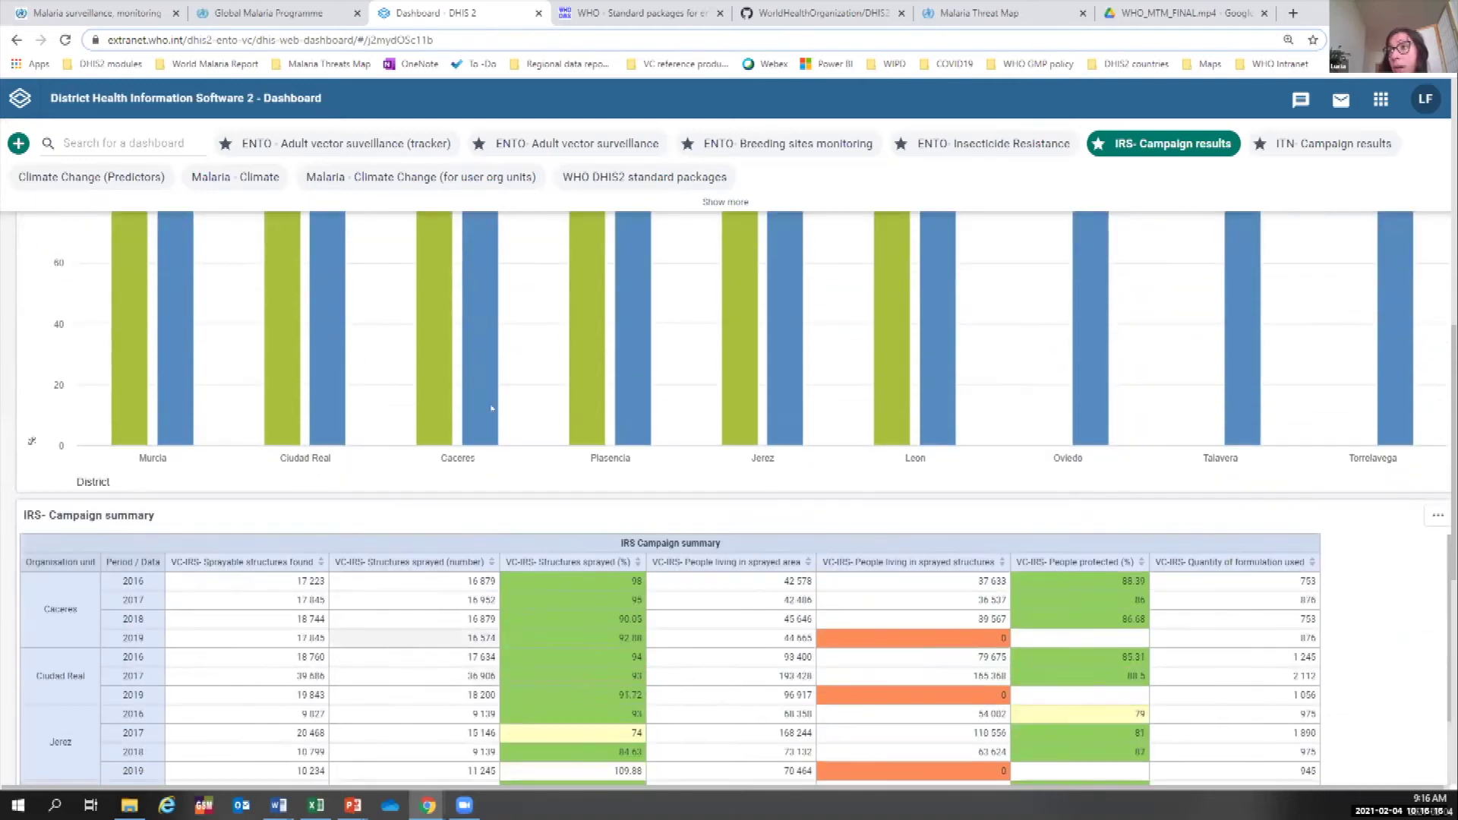
{"action": "scroll", "coordinate": [547, 380], "scroll_direction": "down", "scroll_amount": 2}
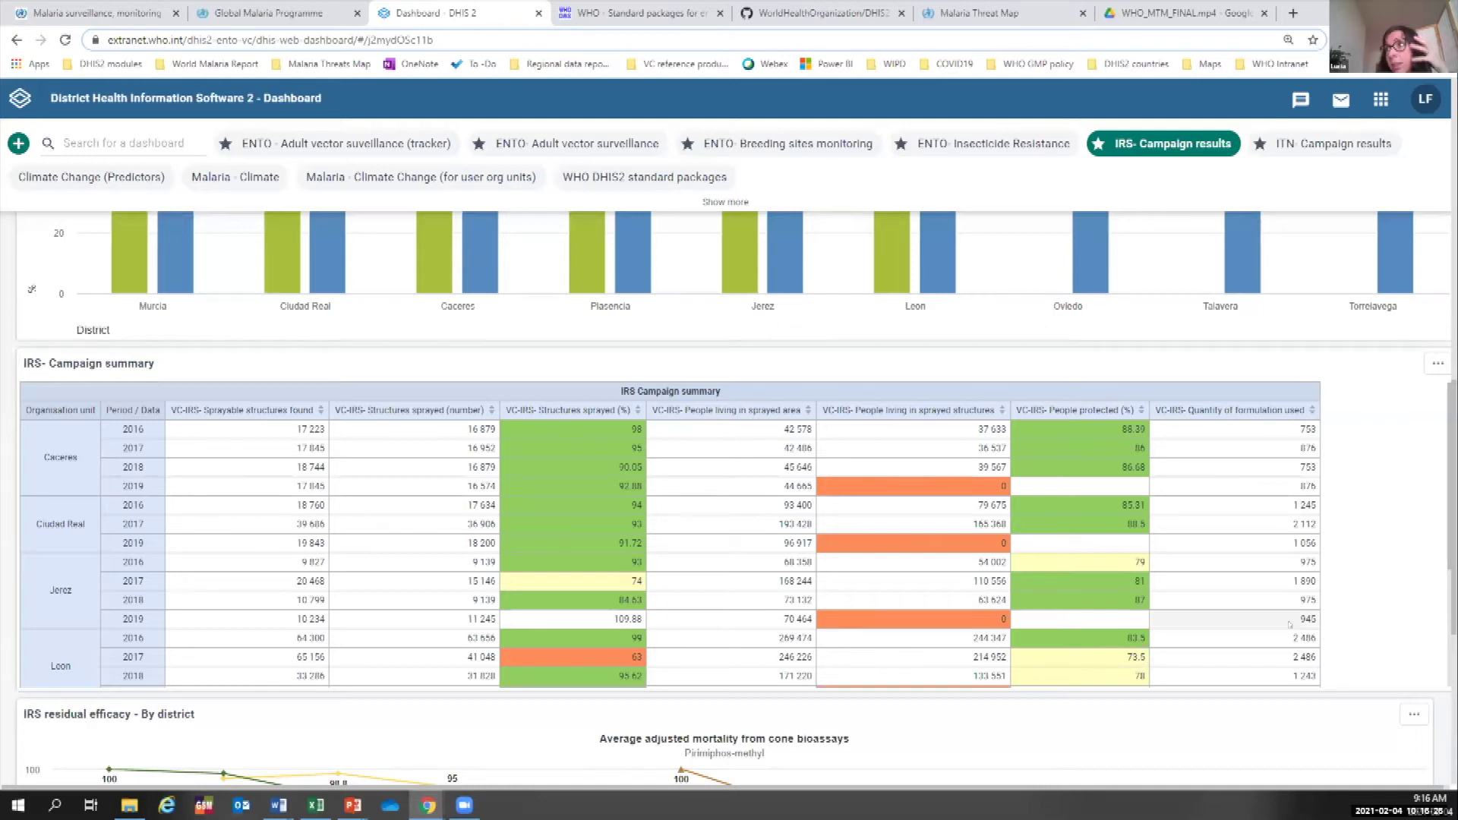
{"action": "scroll", "coordinate": [1117, 587], "scroll_direction": "down", "scroll_amount": 5}
{"action": "scroll", "coordinate": [1264, 698], "scroll_direction": "down", "scroll_amount": 3}
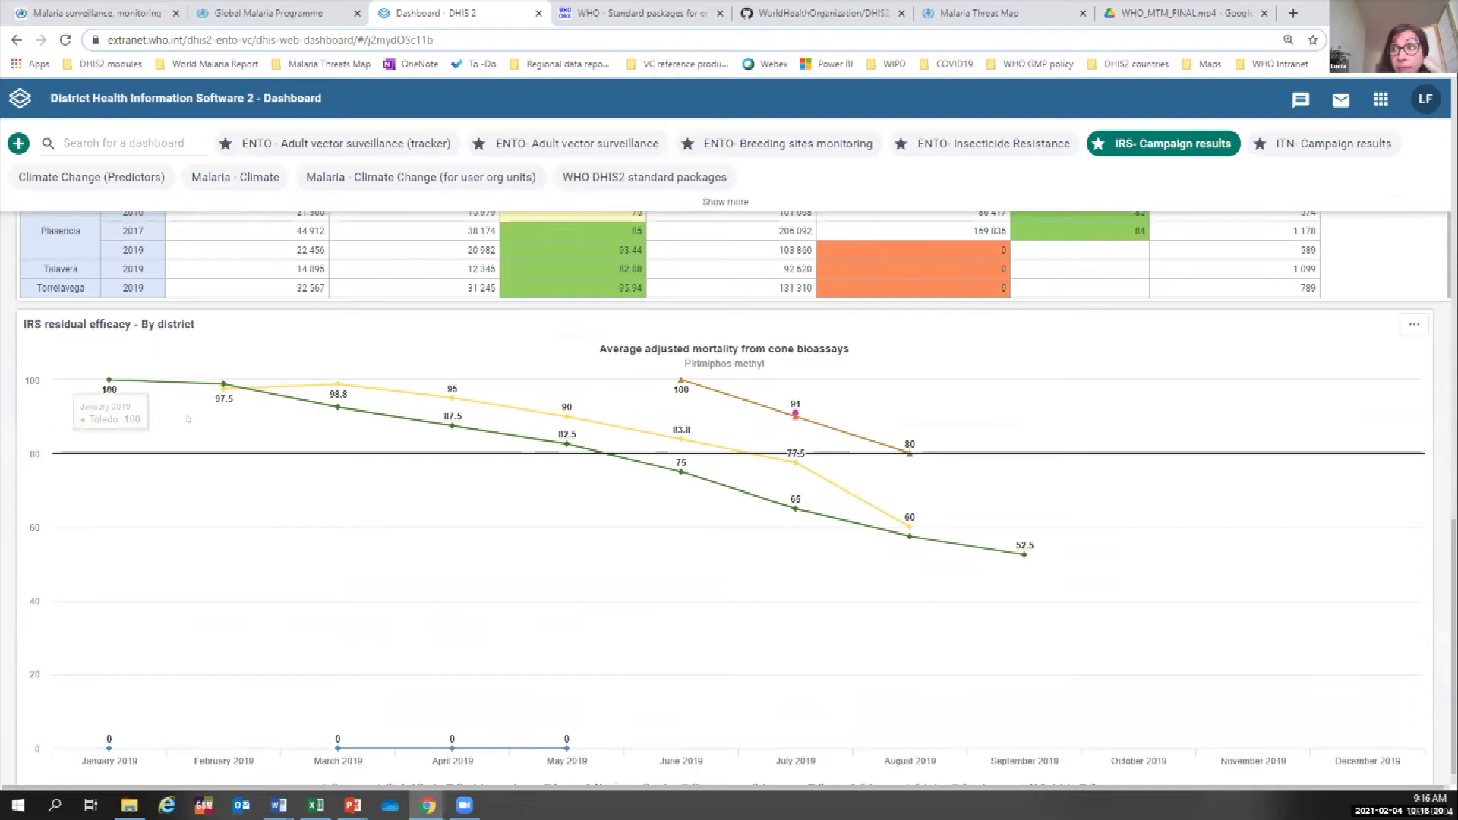
{"action": "scroll", "coordinate": [190, 372], "scroll_direction": "down", "scroll_amount": 1}
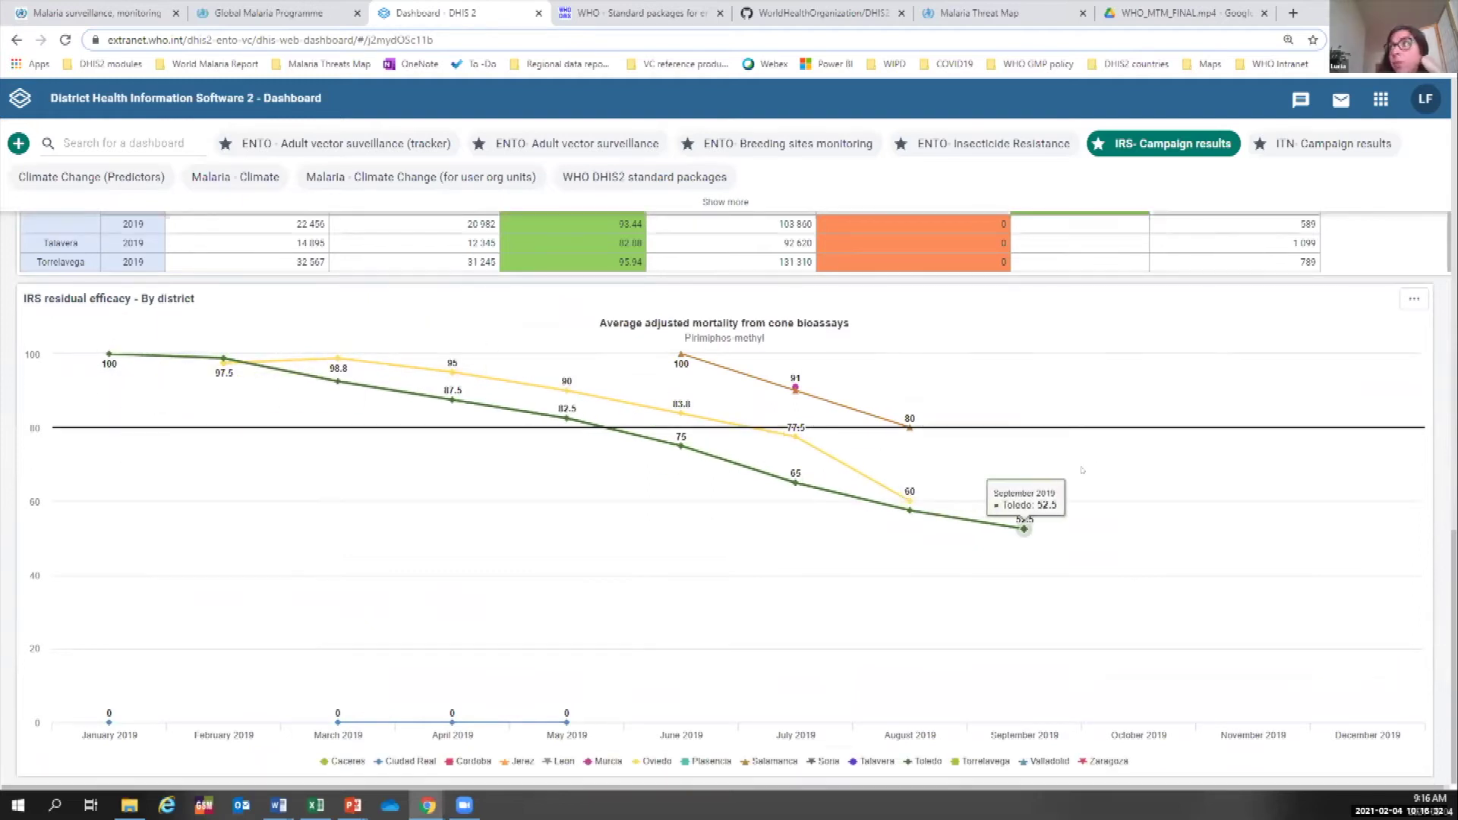
Open the ITN- Campaign results dashboard and review its coverage and bednet maps, people per bednet chart and campaign summary table.
{"action": "scroll", "coordinate": [1025, 516], "scroll_direction": "up", "scroll_amount": 6}
{"action": "left_click", "coordinate": [1270, 143]}
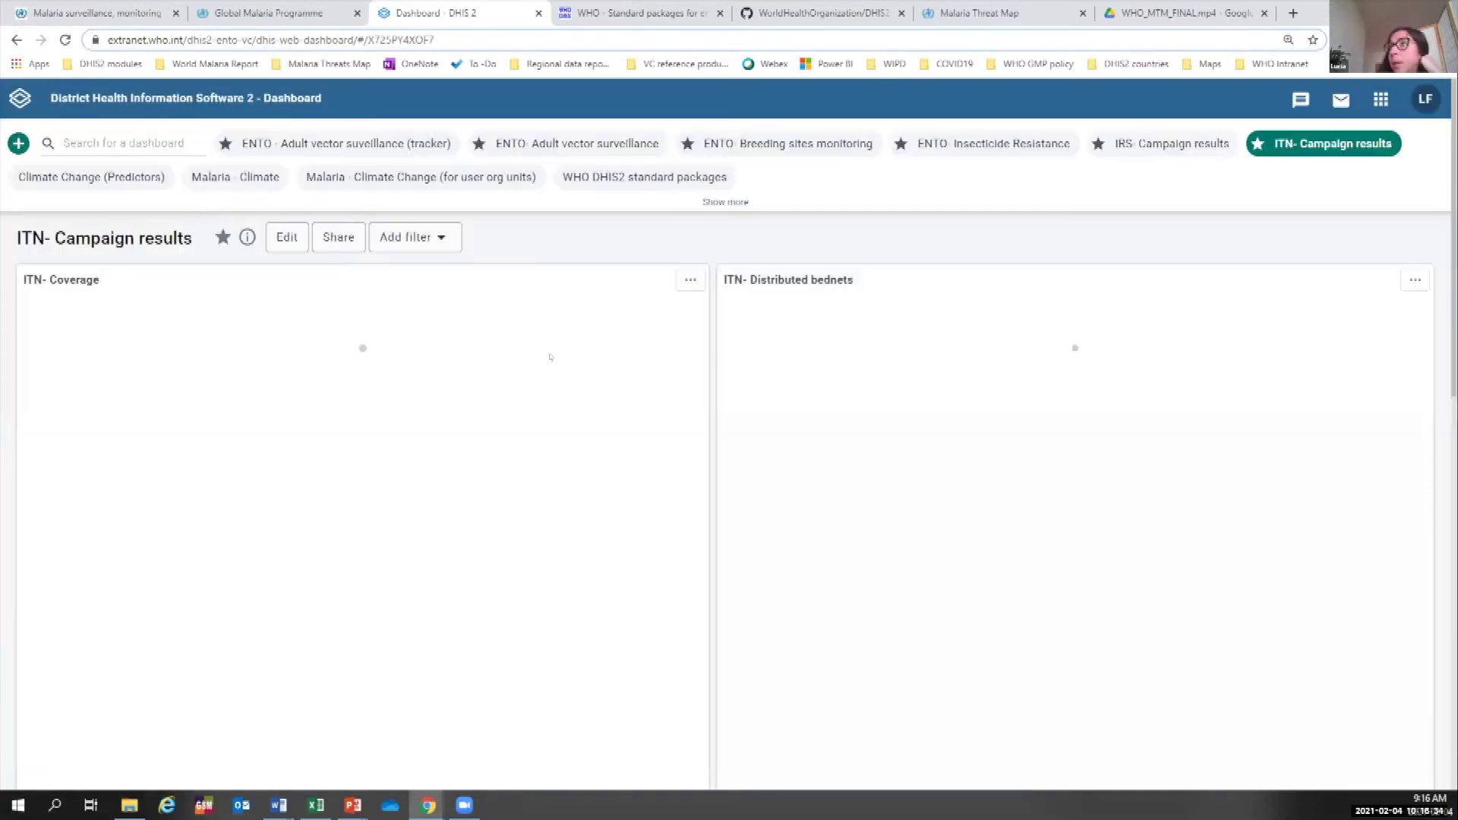
{"action": "scroll", "coordinate": [543, 347], "scroll_direction": "down", "scroll_amount": 4}
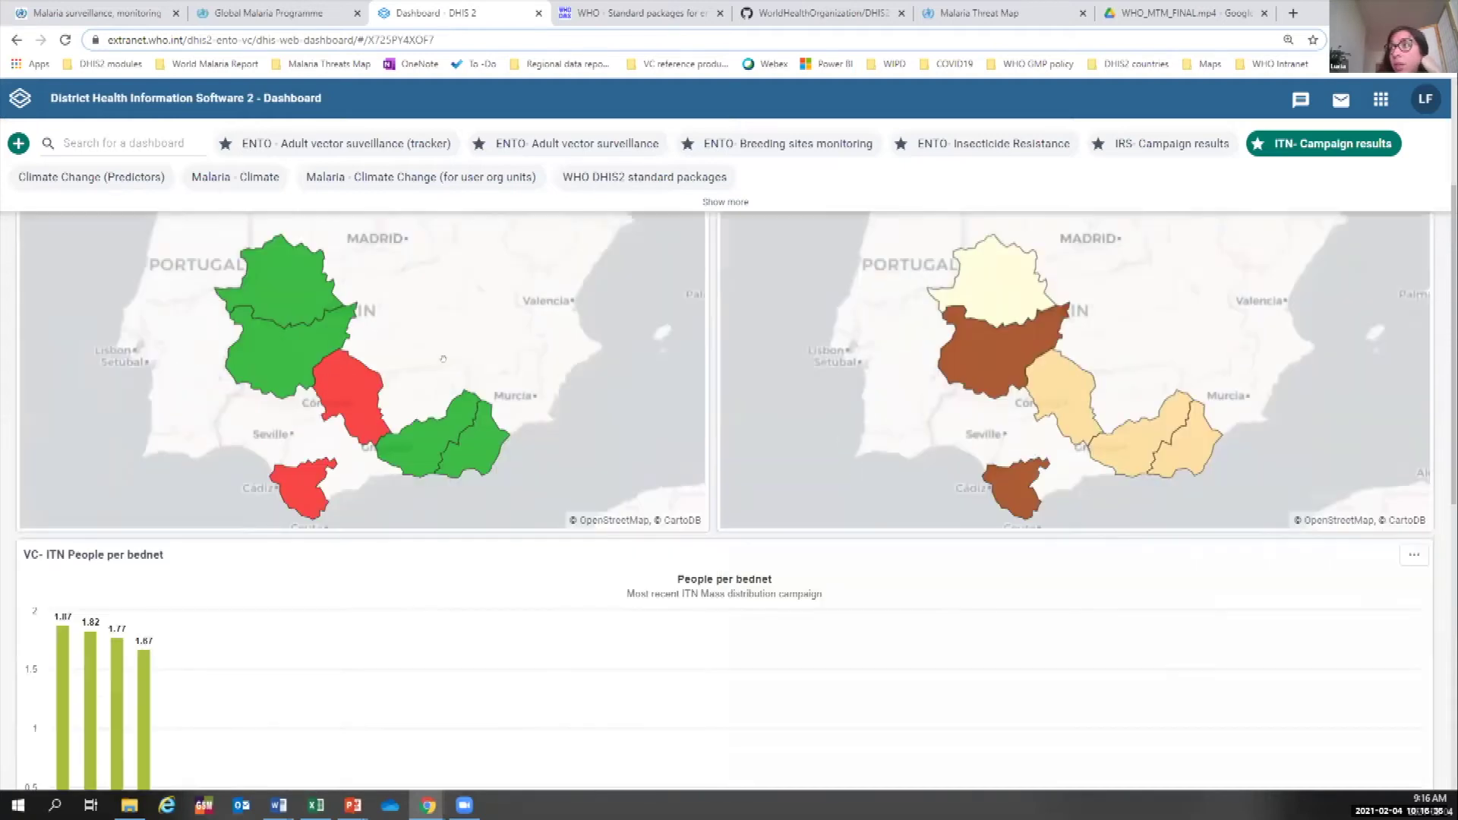
{"action": "scroll", "coordinate": [410, 454], "scroll_direction": "up", "scroll_amount": 4}
{"action": "scroll", "coordinate": [553, 483], "scroll_direction": "down", "scroll_amount": 8}
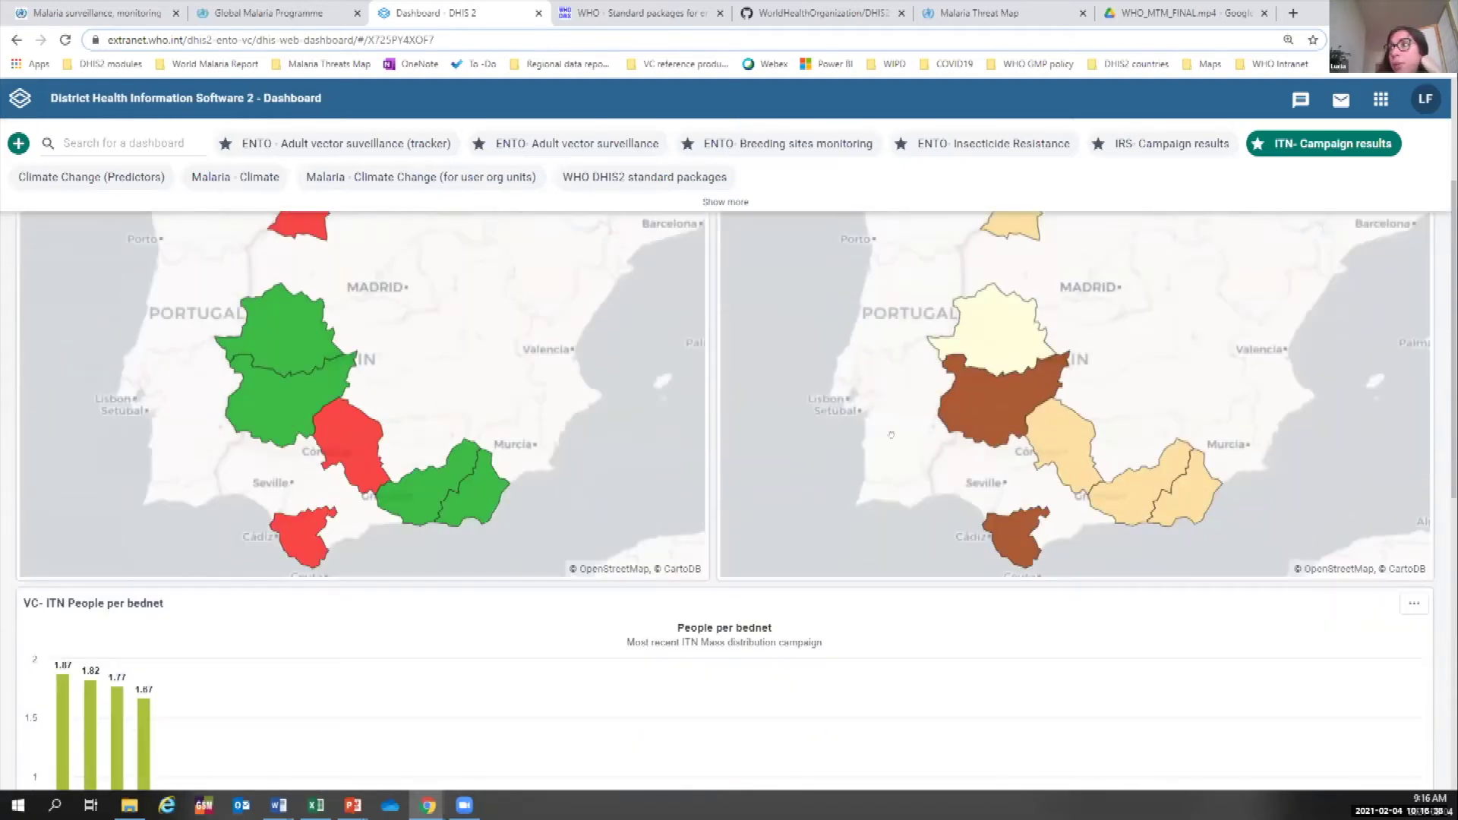
{"action": "scroll", "coordinate": [152, 489], "scroll_direction": "up", "scroll_amount": 2}
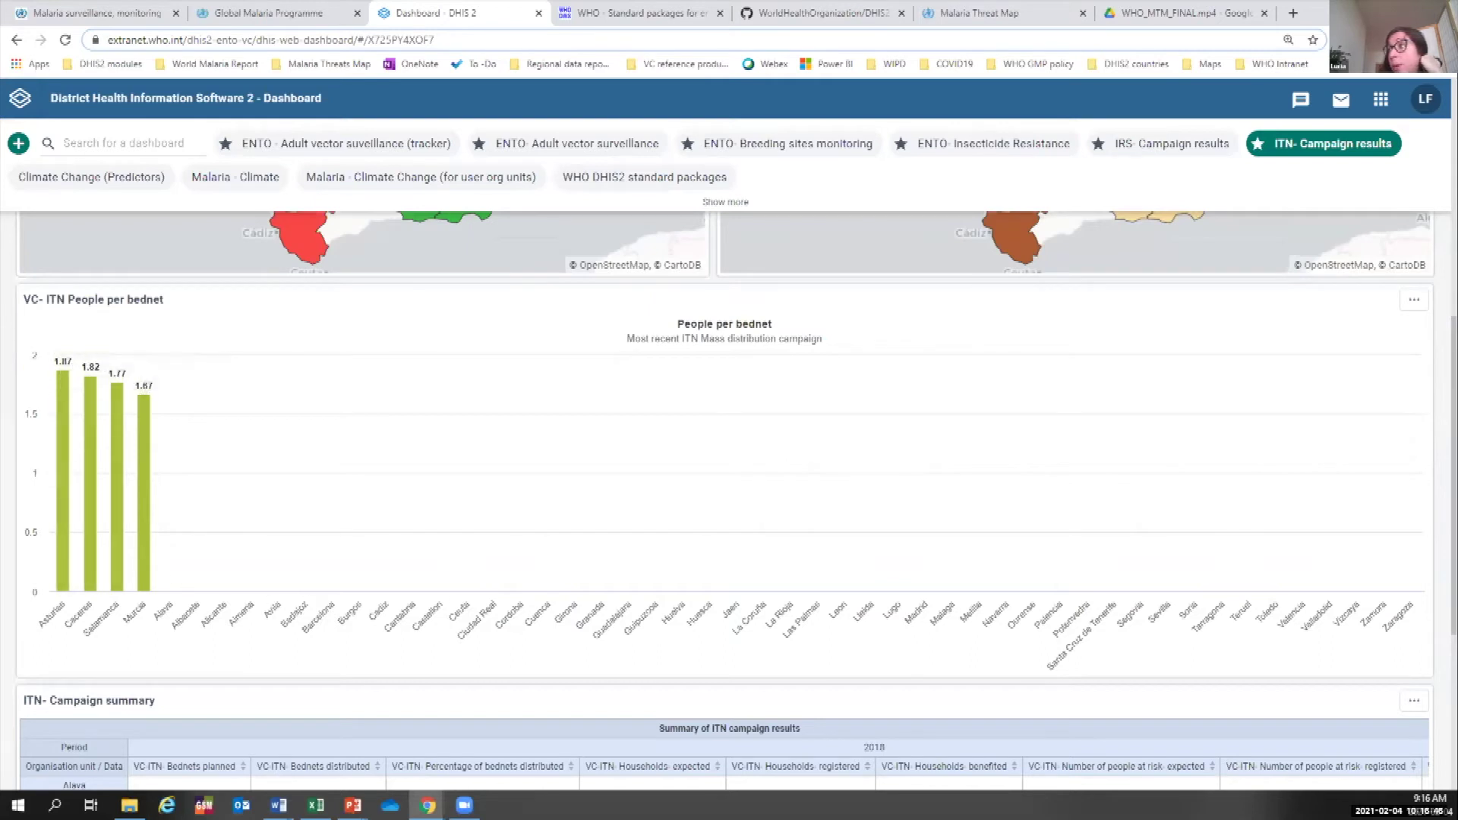
{"action": "scroll", "coordinate": [1227, 617], "scroll_direction": "down", "scroll_amount": 4}
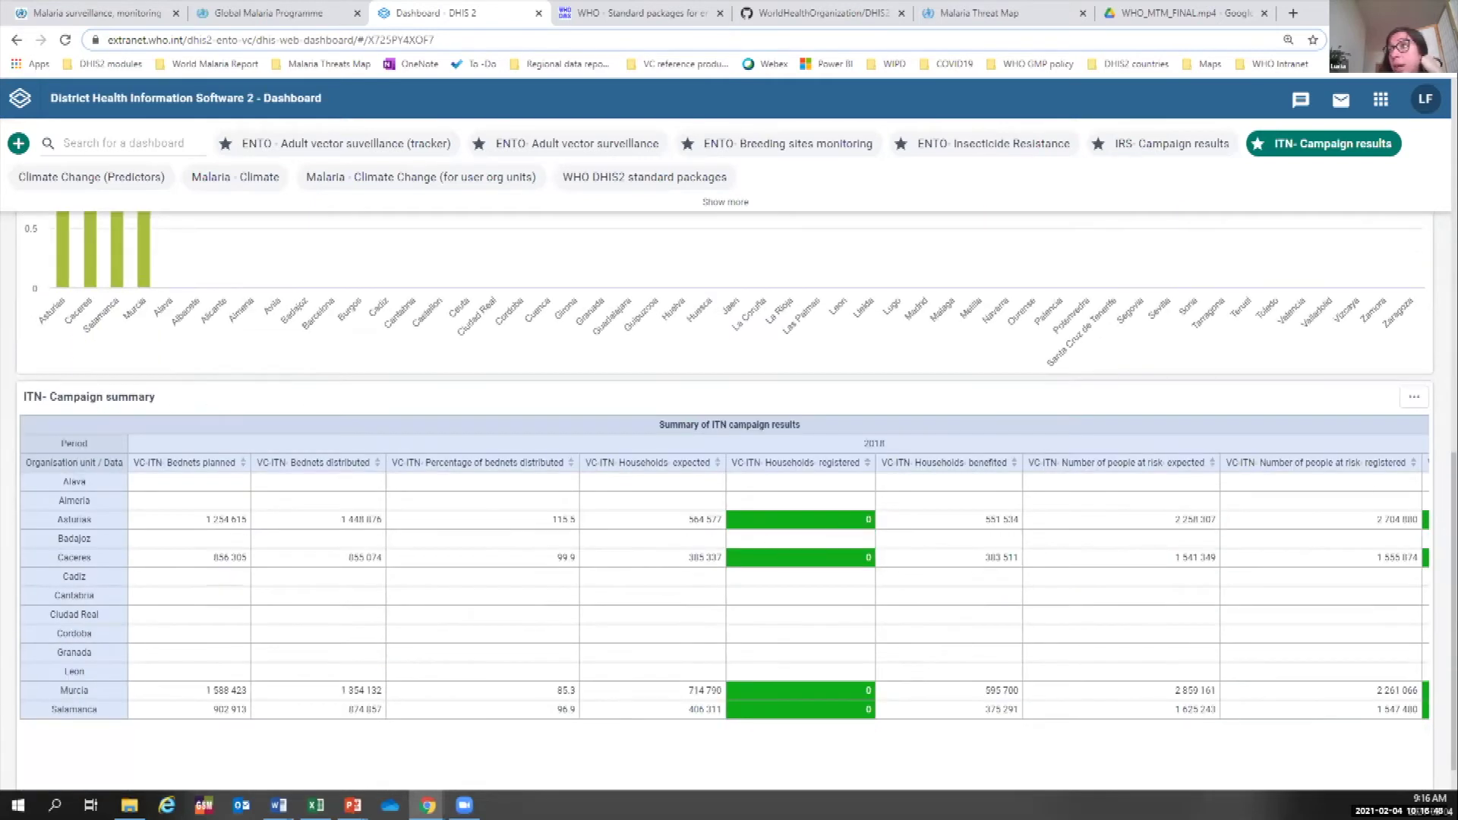
{"action": "scroll", "coordinate": [670, 319], "scroll_direction": "up", "scroll_amount": 15}
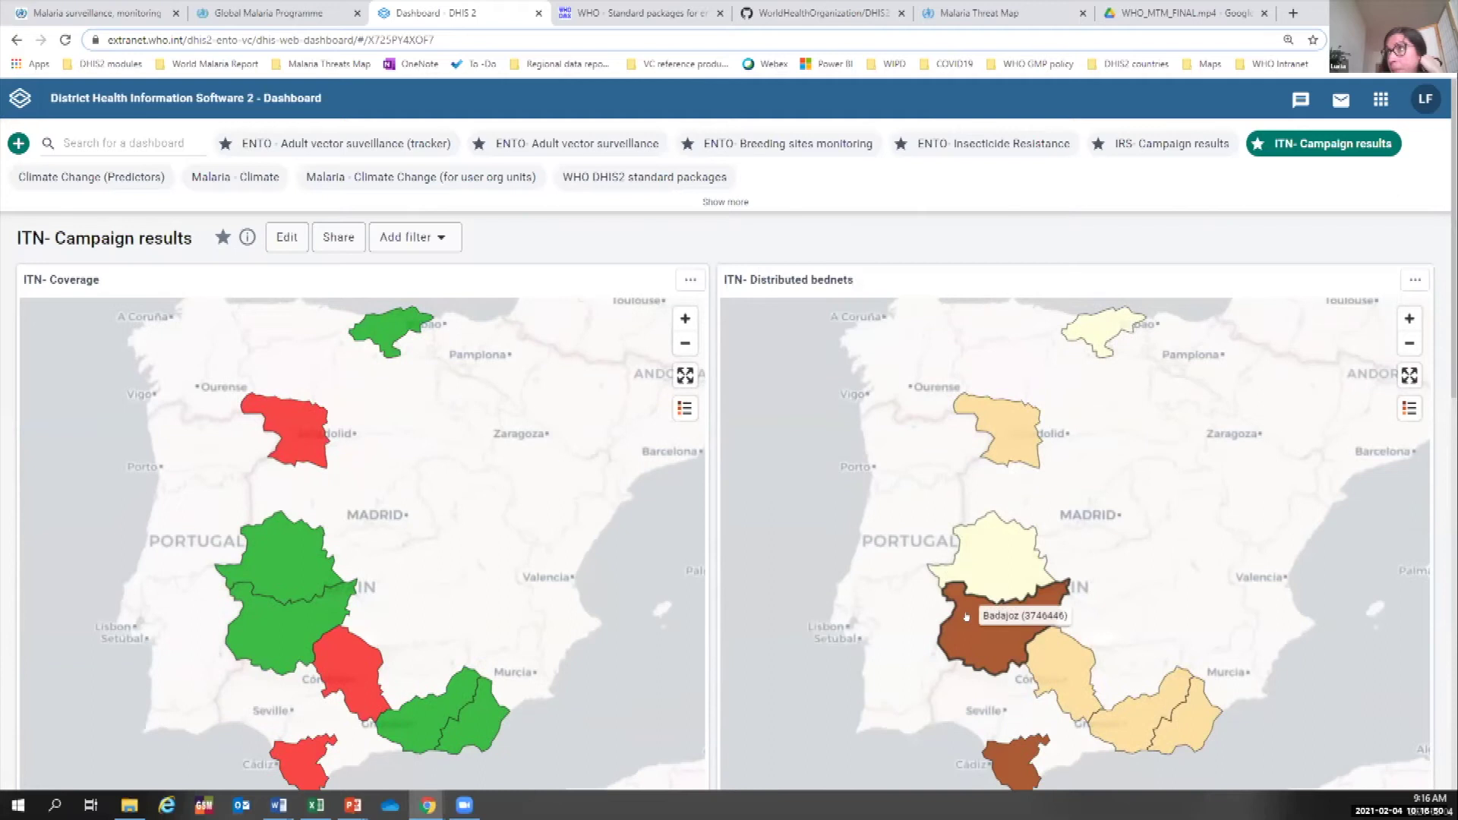
{"action": "key", "text": "ctrl+minus"}
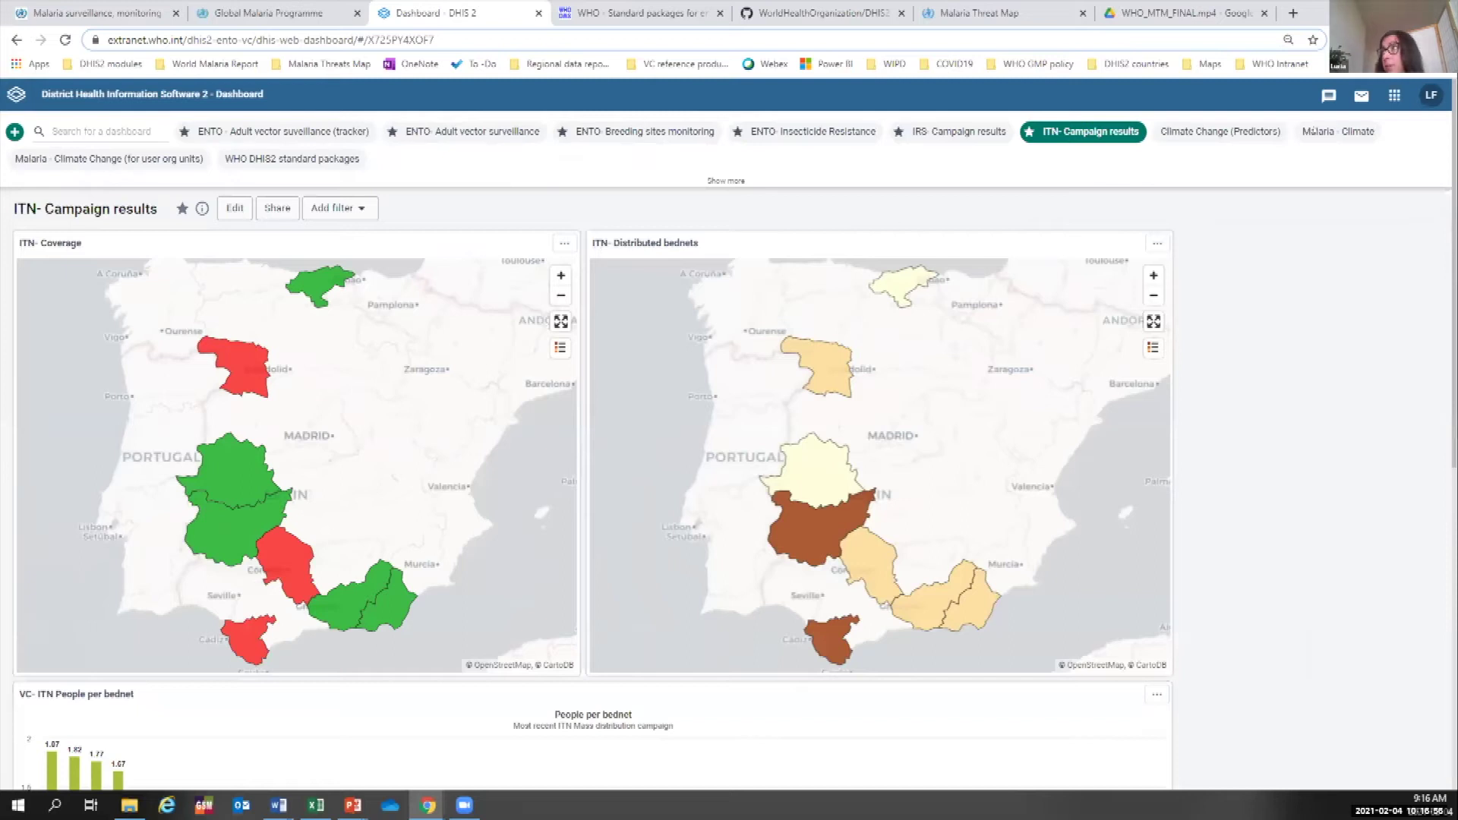
{"action": "left_click", "coordinate": [1393, 97]}
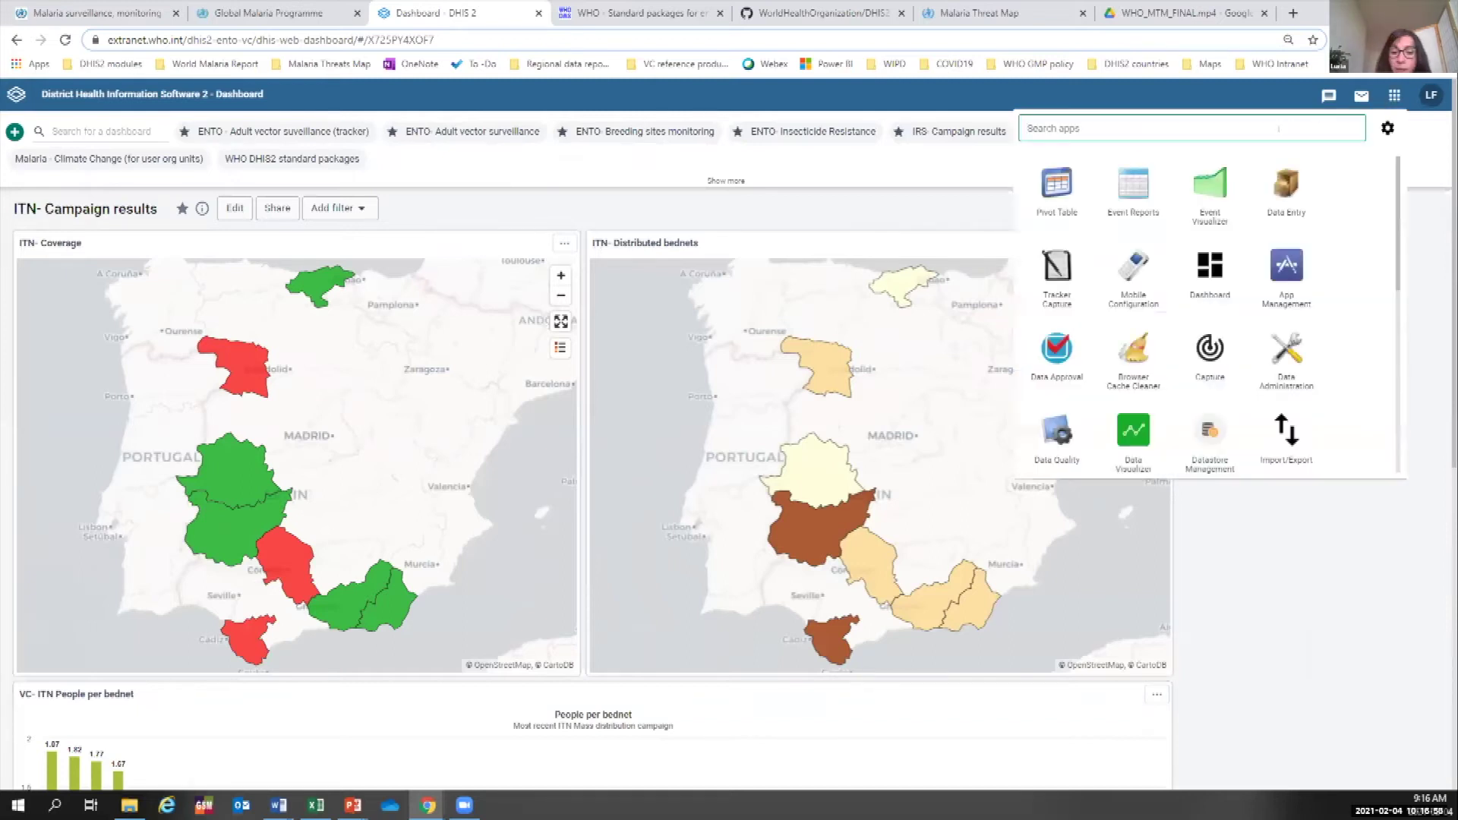
{"action": "type", "text": "train"}
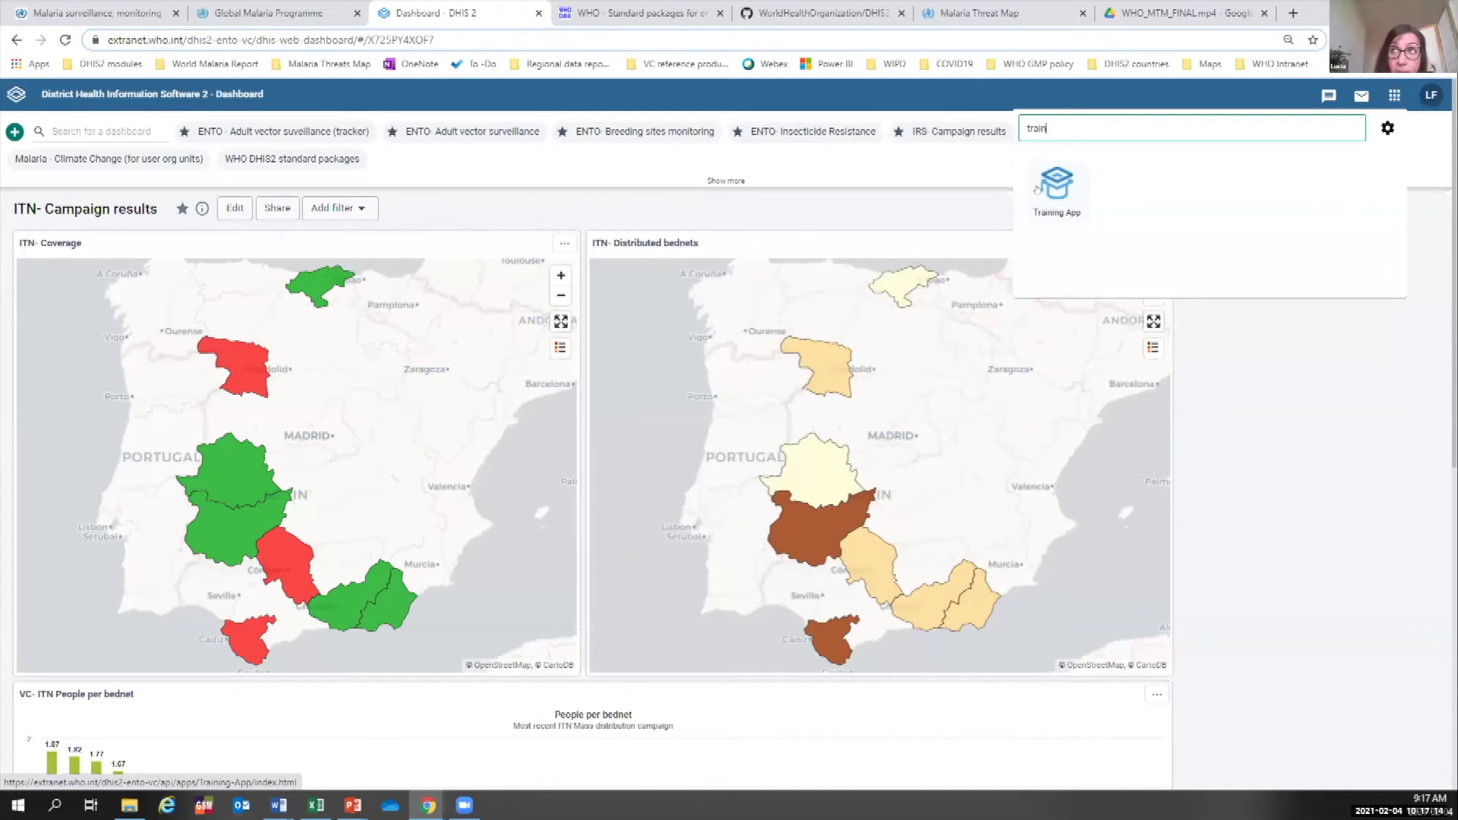
{"action": "left_click_drag", "start_coordinate": [1052, 128], "coordinate": [1014, 126]}
{"action": "key", "text": "BackSpace"}
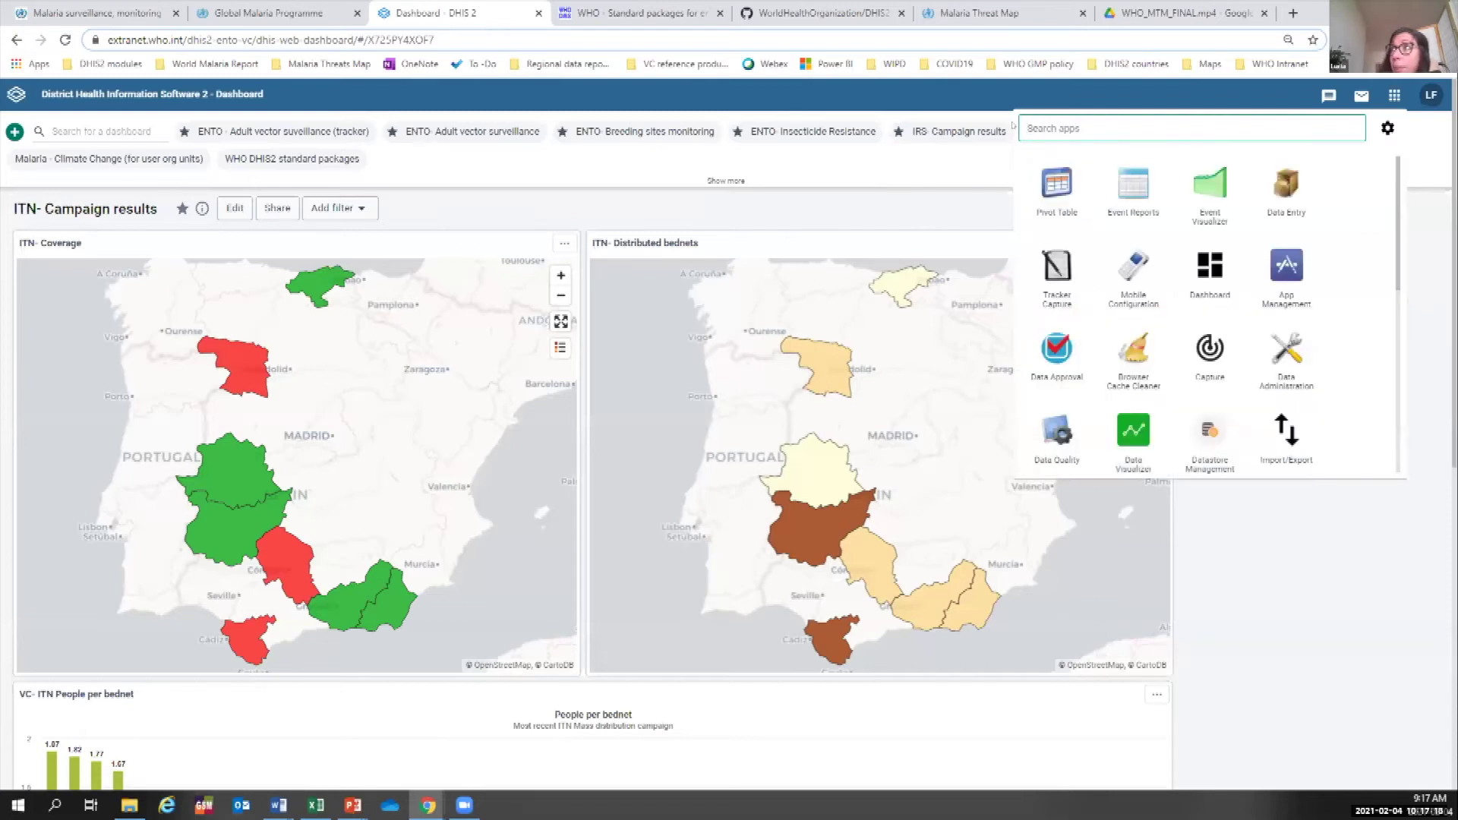
{"action": "left_click", "coordinate": [1014, 125]}
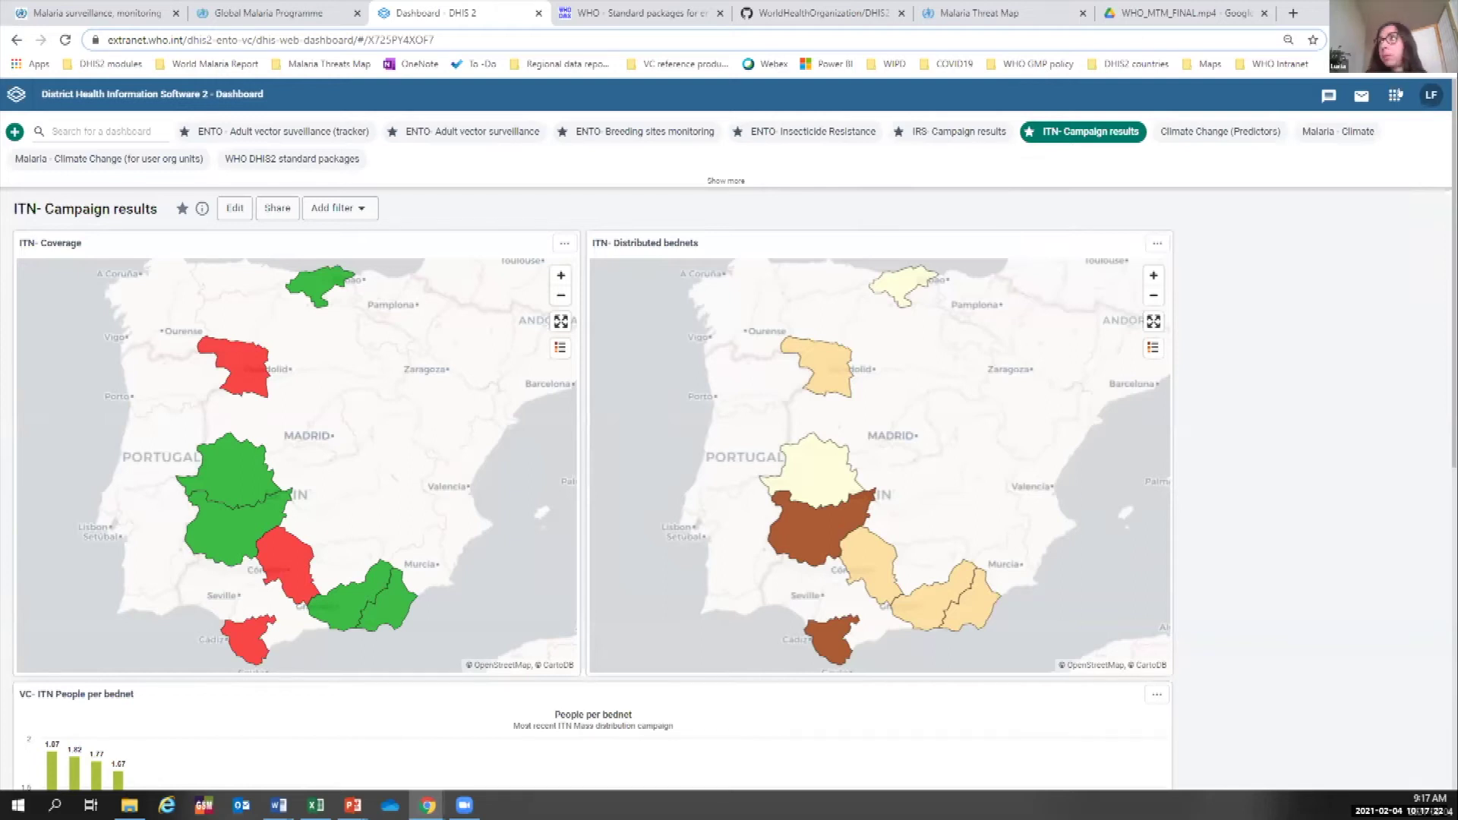
Enlarge the page to 175%, search the apps for "trai" and open the Training App.
{"action": "key", "text": "ctrl+plus"}
{"action": "key", "text": "ctrl+plus"}
{"action": "key", "text": "ctrl+plus"}
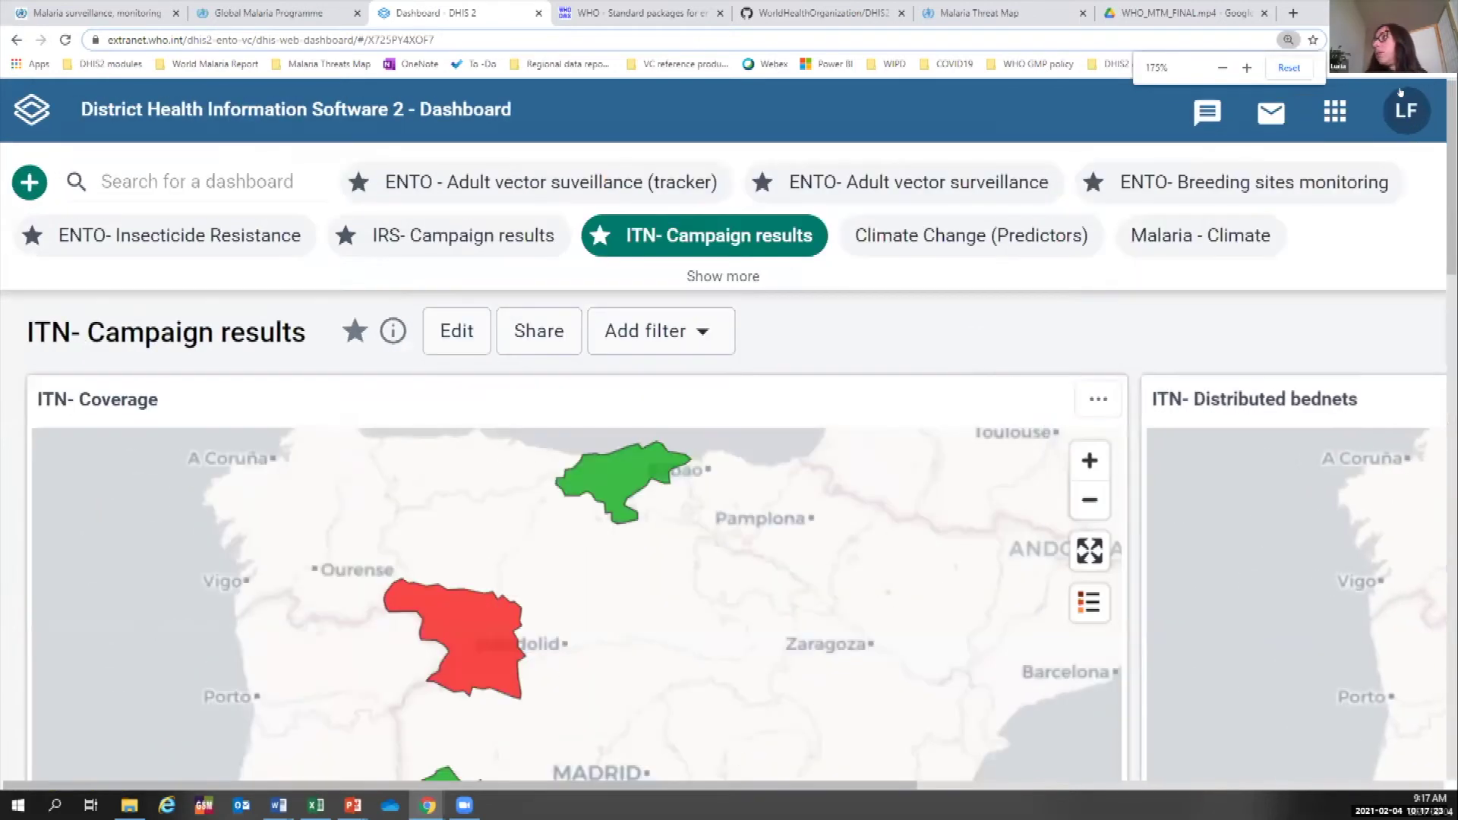
{"action": "left_click", "coordinate": [1330, 114]}
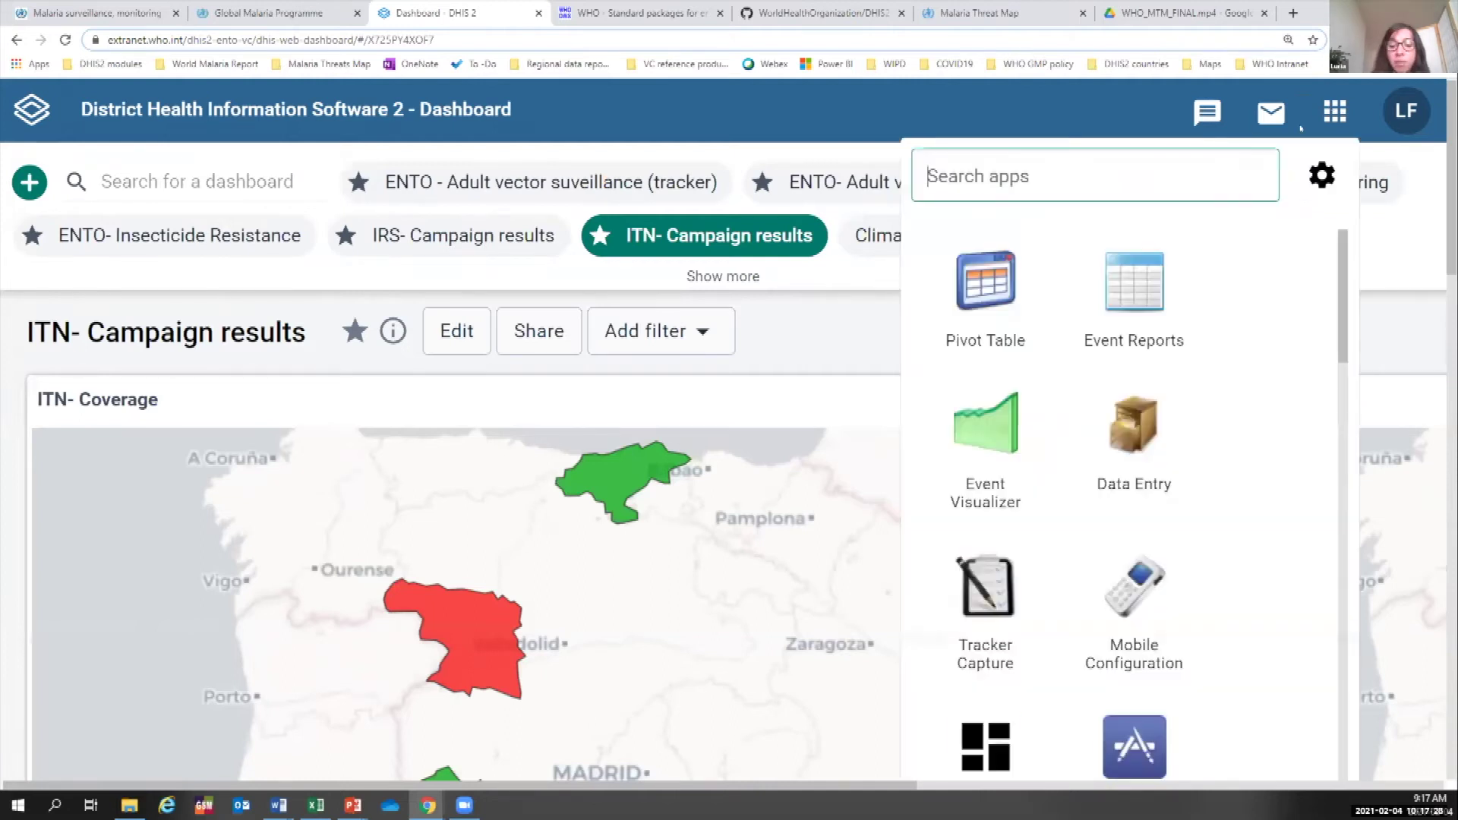
{"action": "type", "text": "trai"}
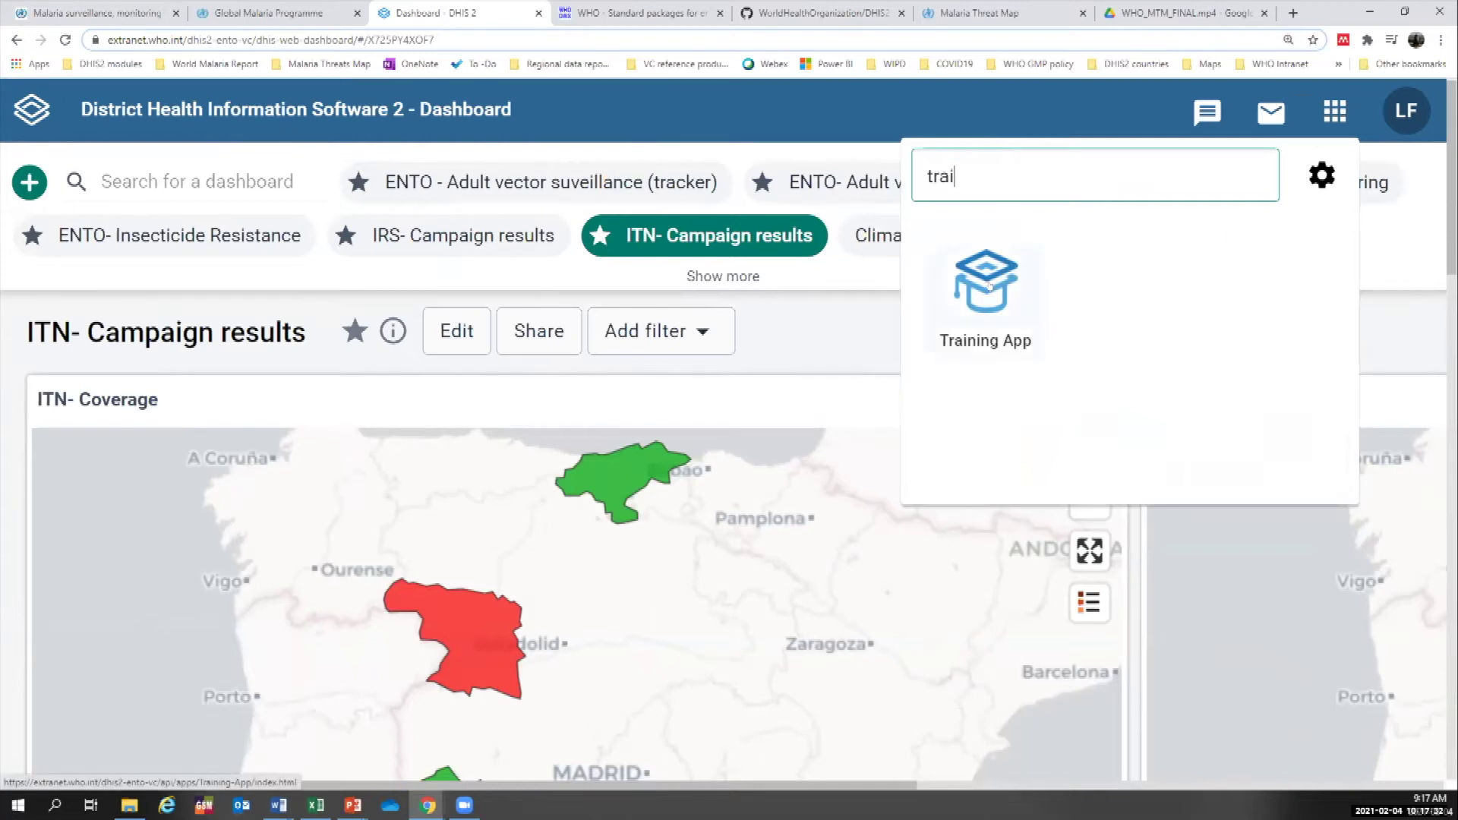
{"action": "left_click", "coordinate": [987, 288]}
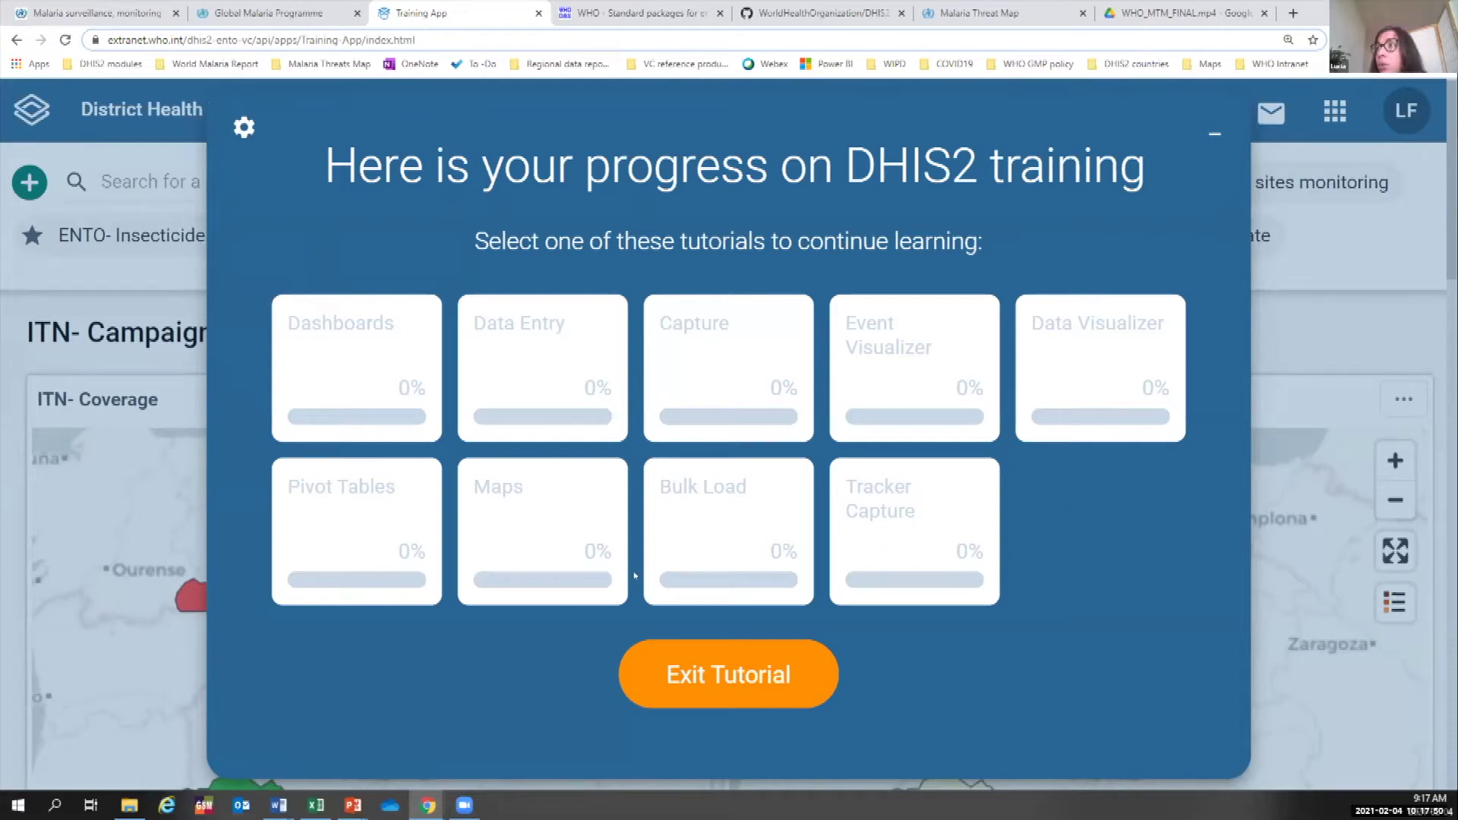
Open the Capture tutorial, reset the page zoom to its default and start the tutorial at its first step.
{"action": "left_click", "coordinate": [697, 367]}
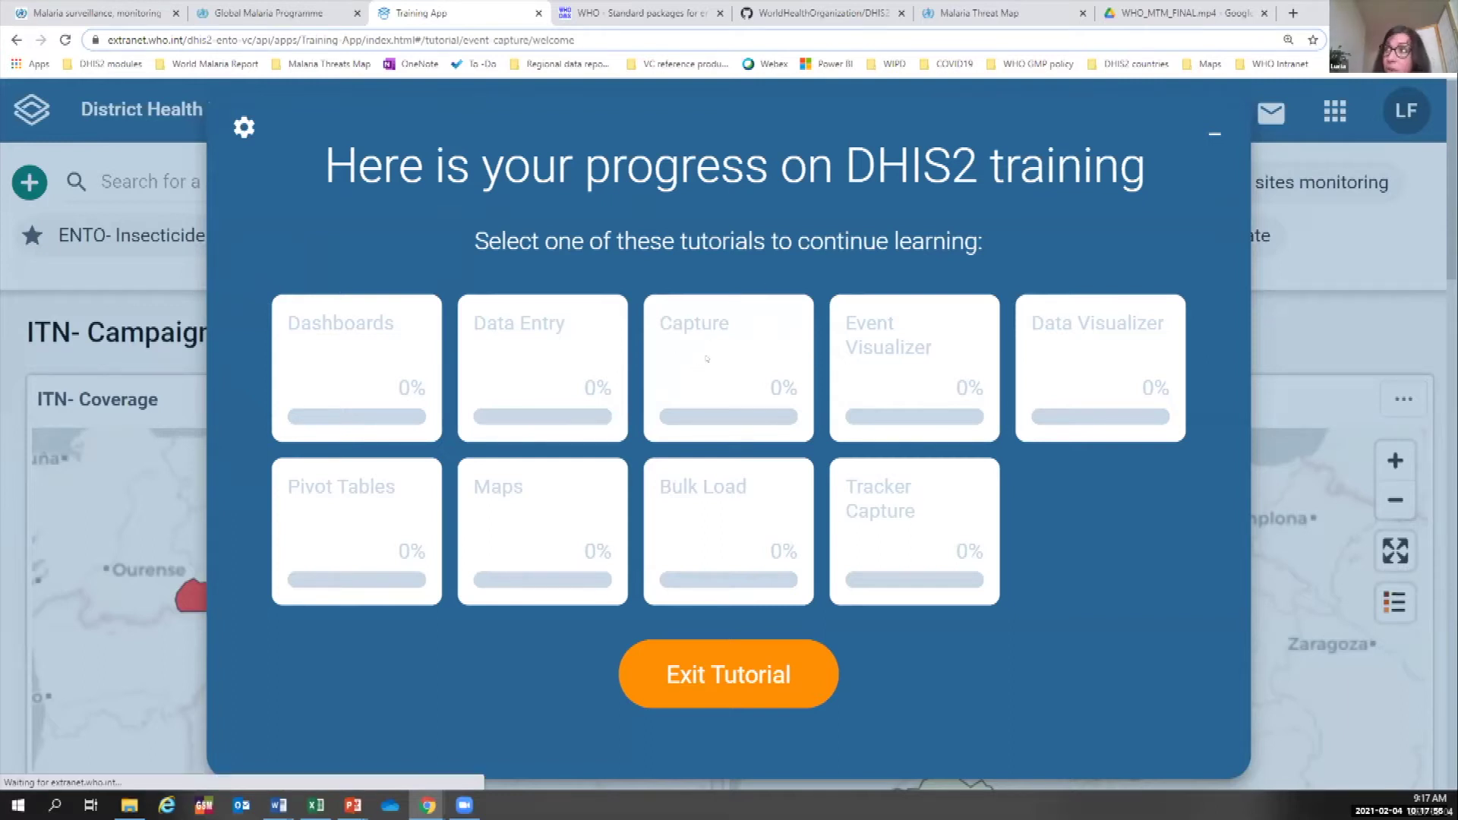
{"action": "key", "text": "ctrl+0"}
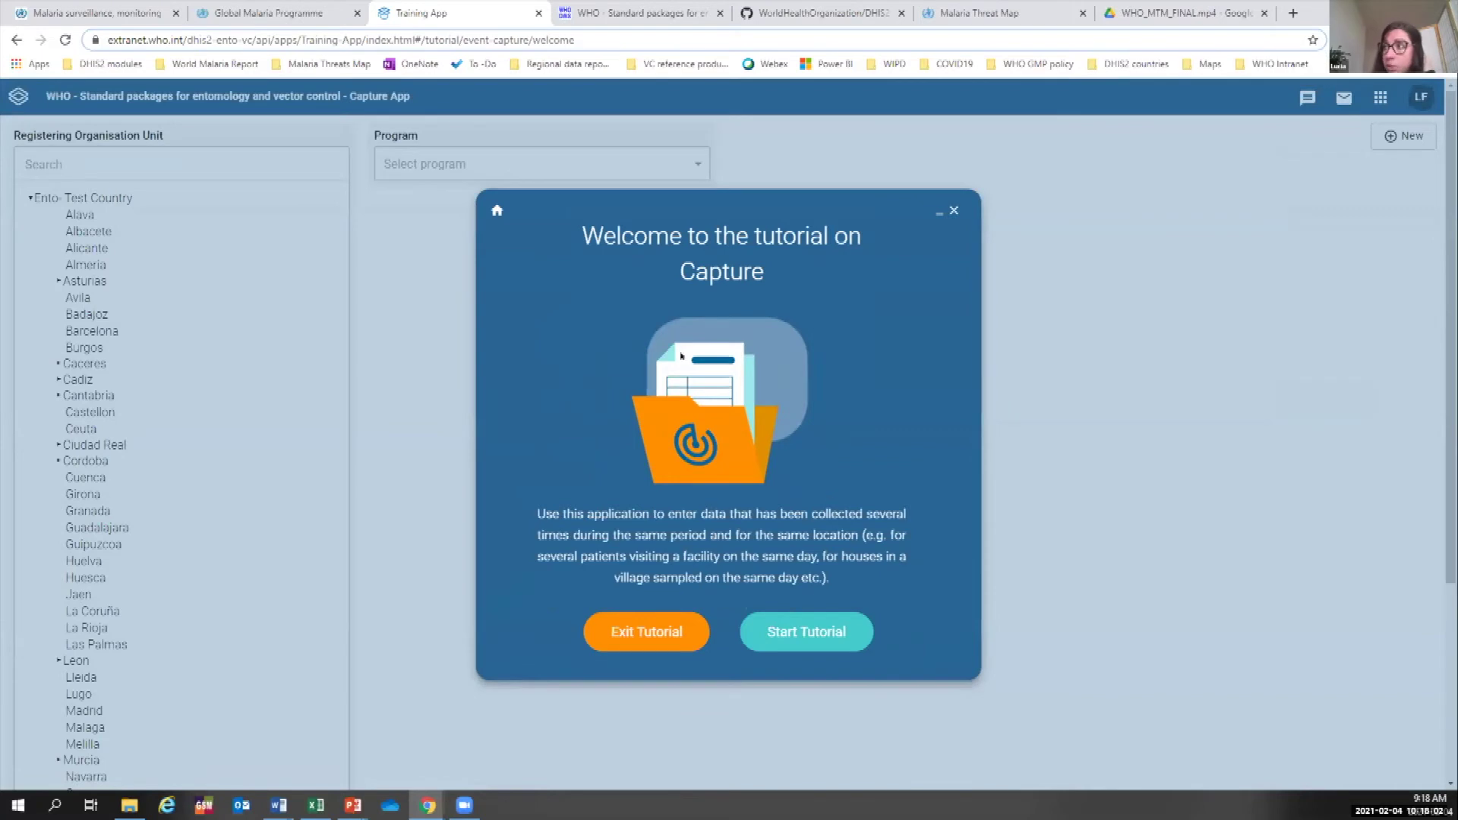
{"action": "left_click", "coordinate": [808, 637]}
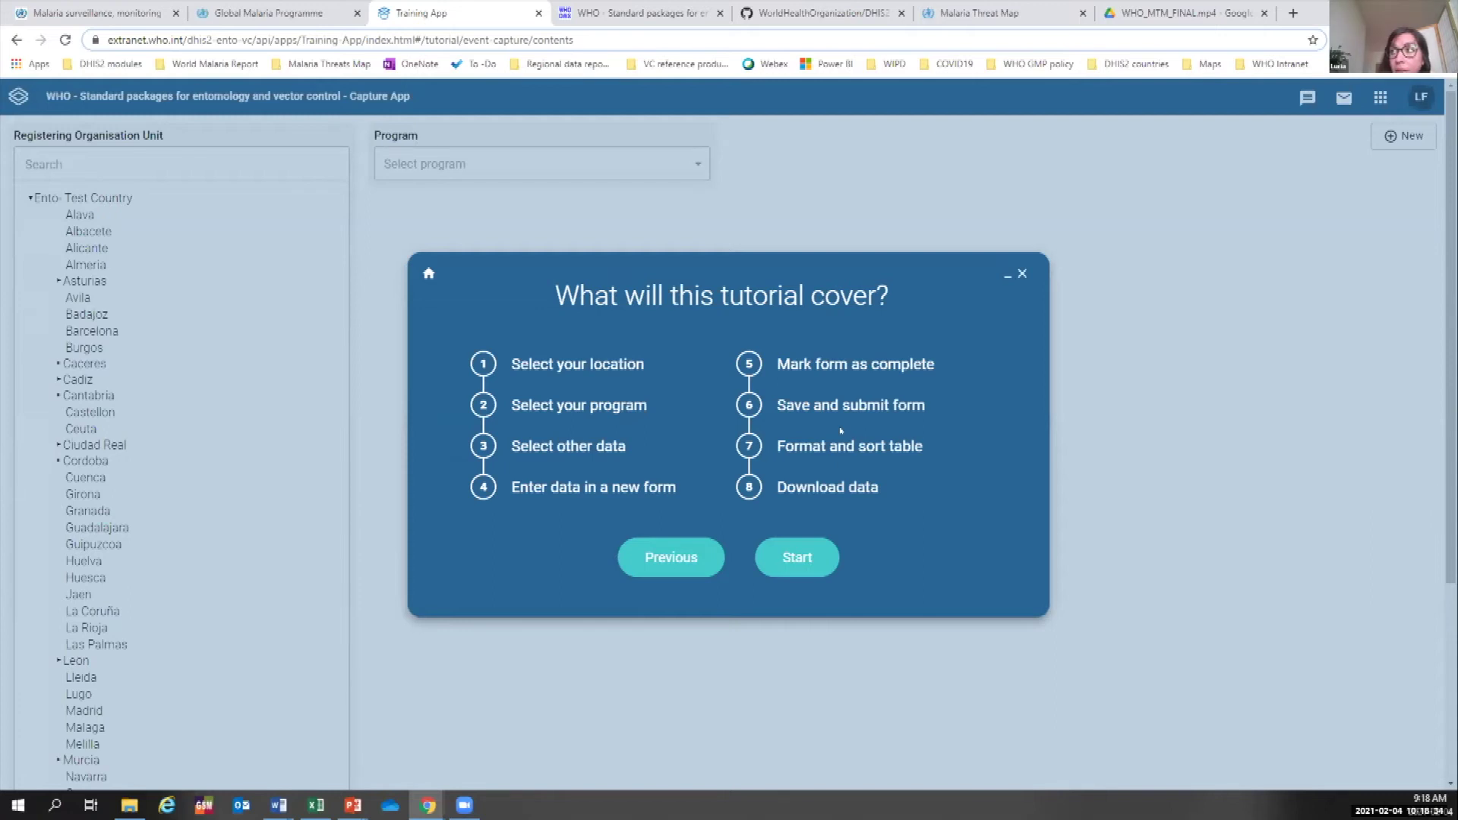
{"action": "left_click", "coordinate": [806, 551]}
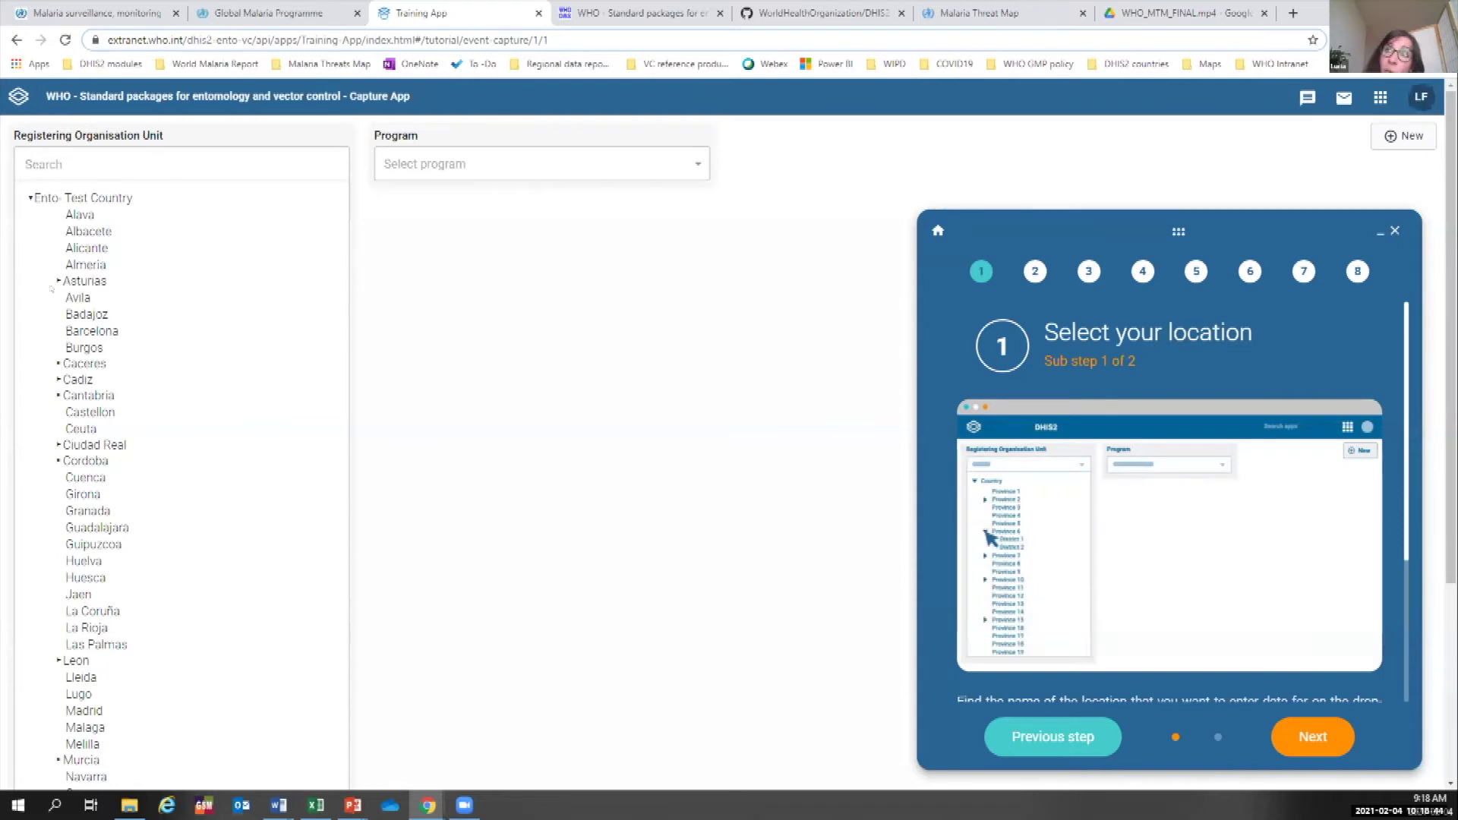
Read the tutorial's location instructions and select Oviedo under Asturias as the registering organisation unit.
{"action": "left_click", "coordinate": [58, 282]}
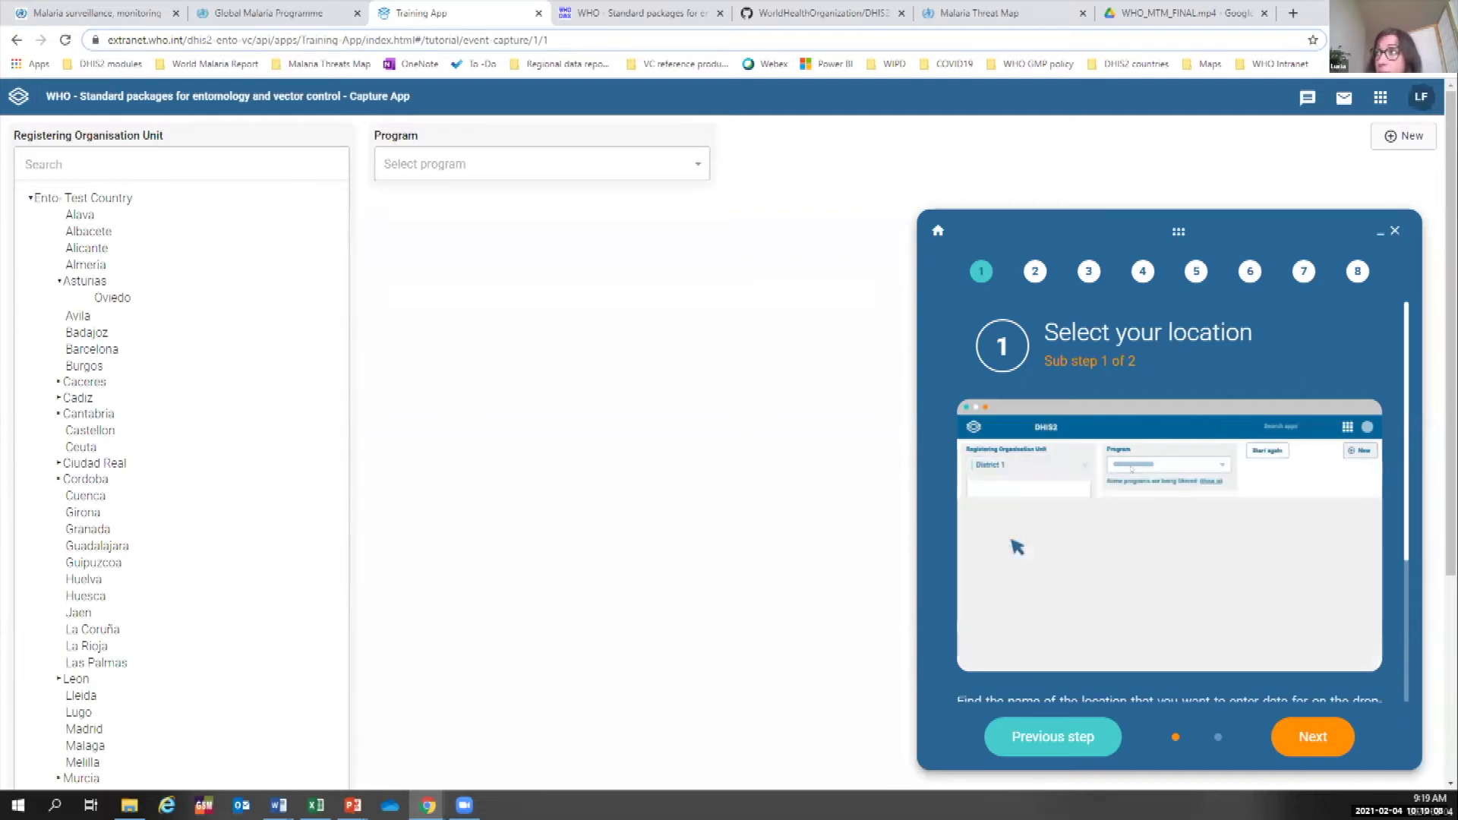
{"action": "scroll", "coordinate": [1075, 430], "scroll_direction": "down", "scroll_amount": 3}
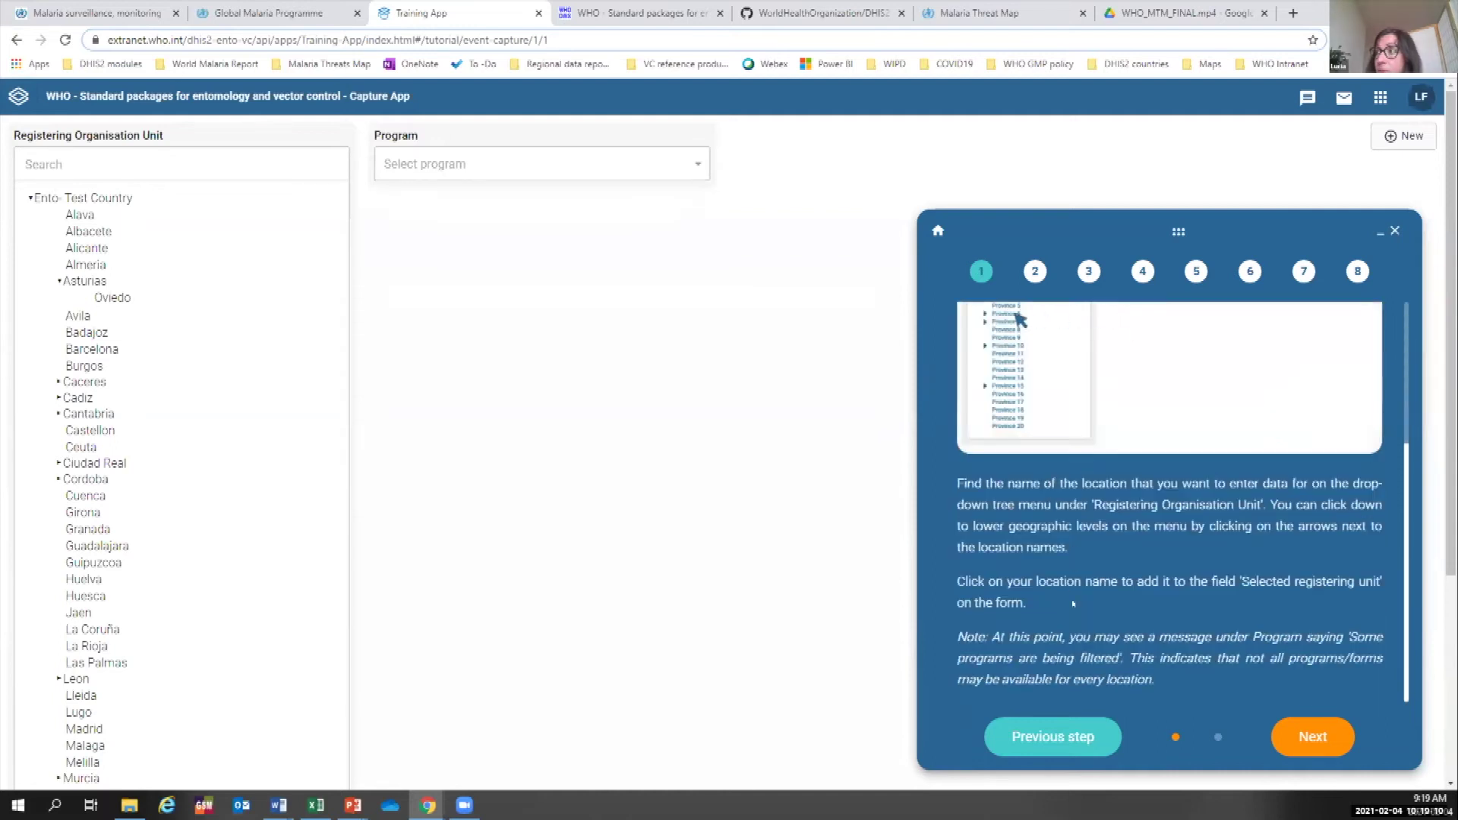
{"action": "scroll", "coordinate": [1169, 684], "scroll_direction": "up", "scroll_amount": 3}
{"action": "left_click", "coordinate": [120, 297]}
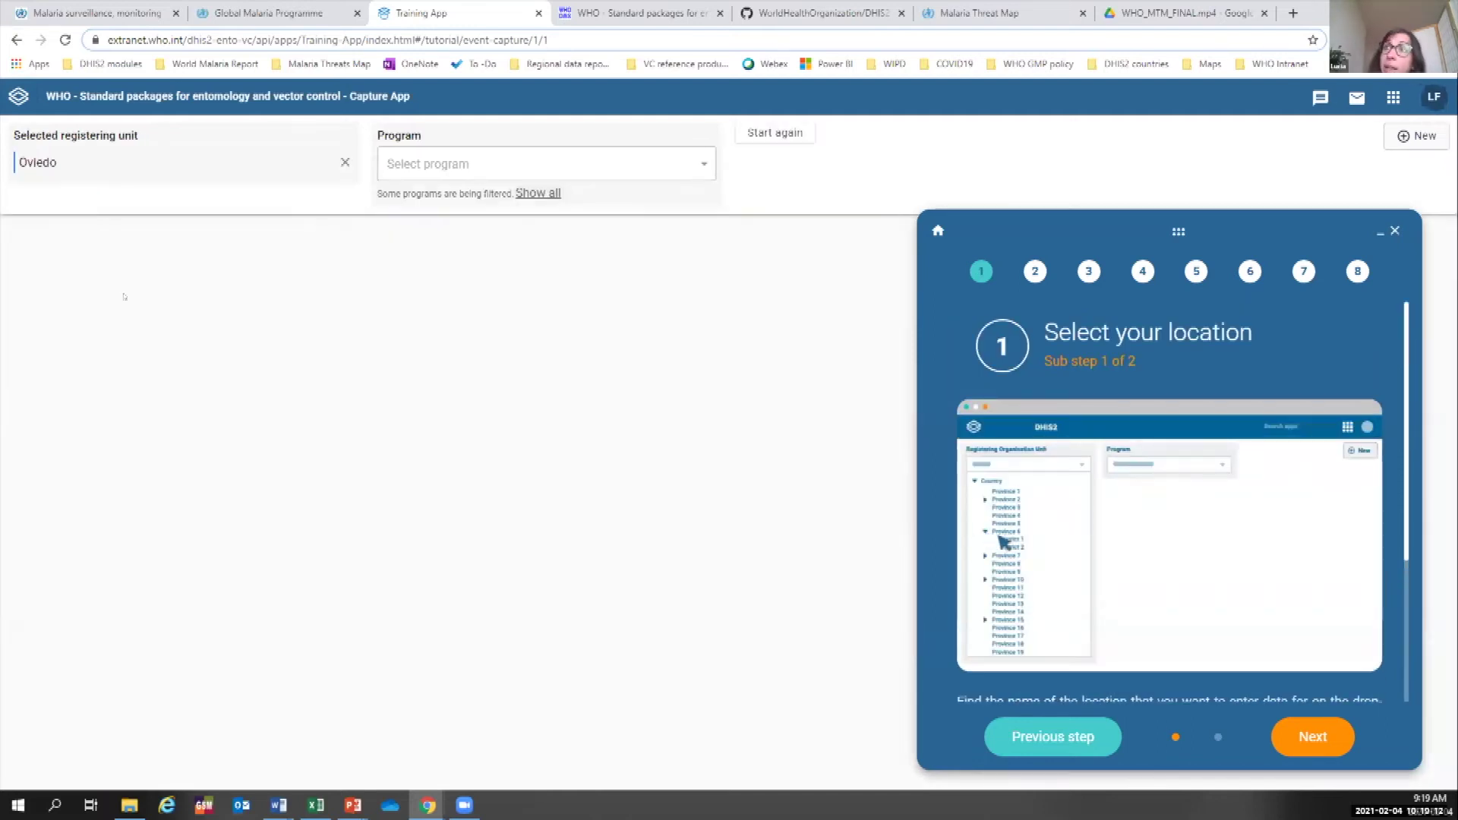
Advance the tutorial to its program-selection step, review the available programs and select ENTO- Discriminating concentration bioassay.
{"action": "left_click", "coordinate": [1316, 737]}
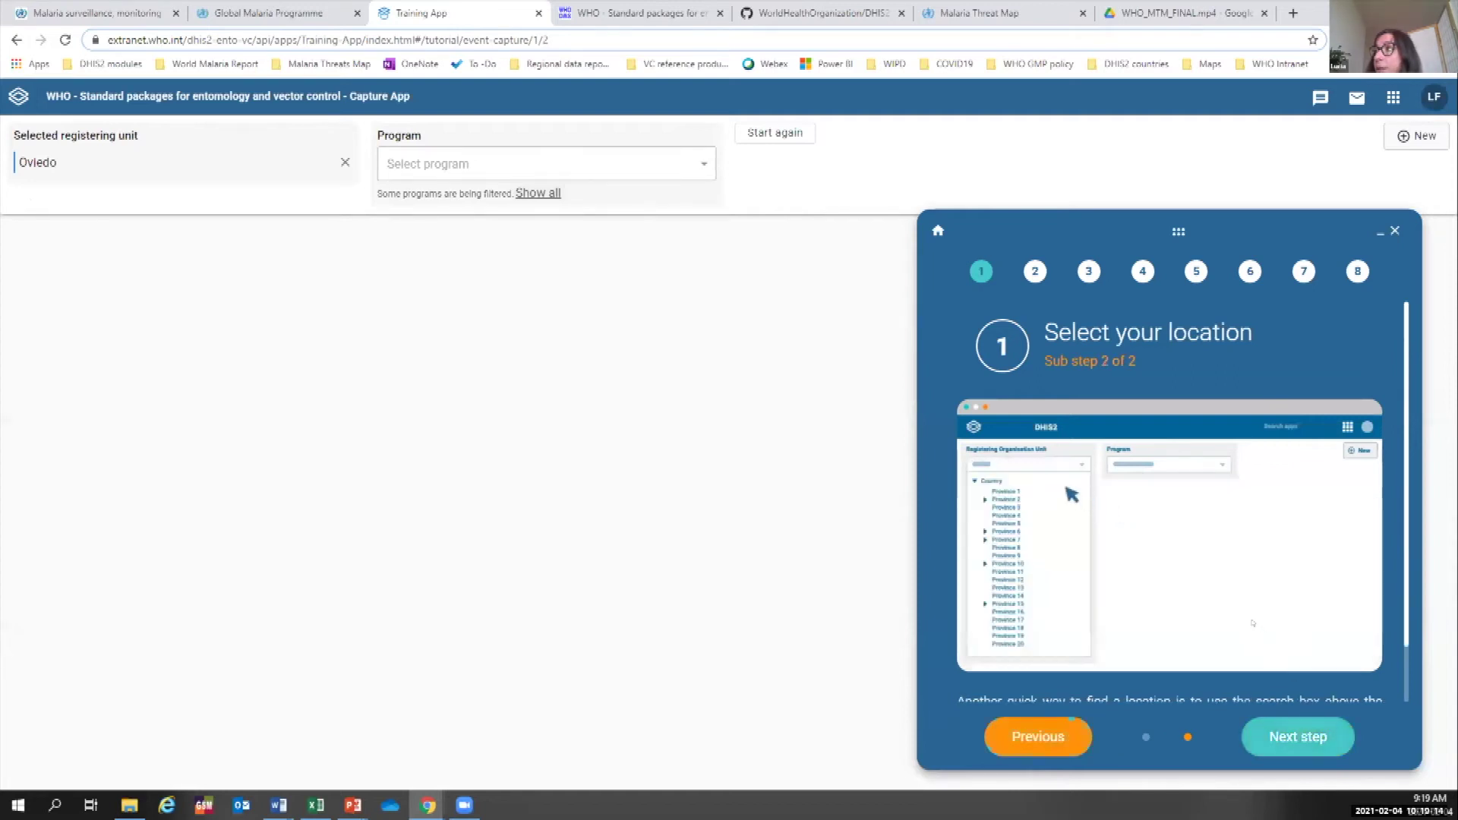
{"action": "left_click", "coordinate": [1326, 738]}
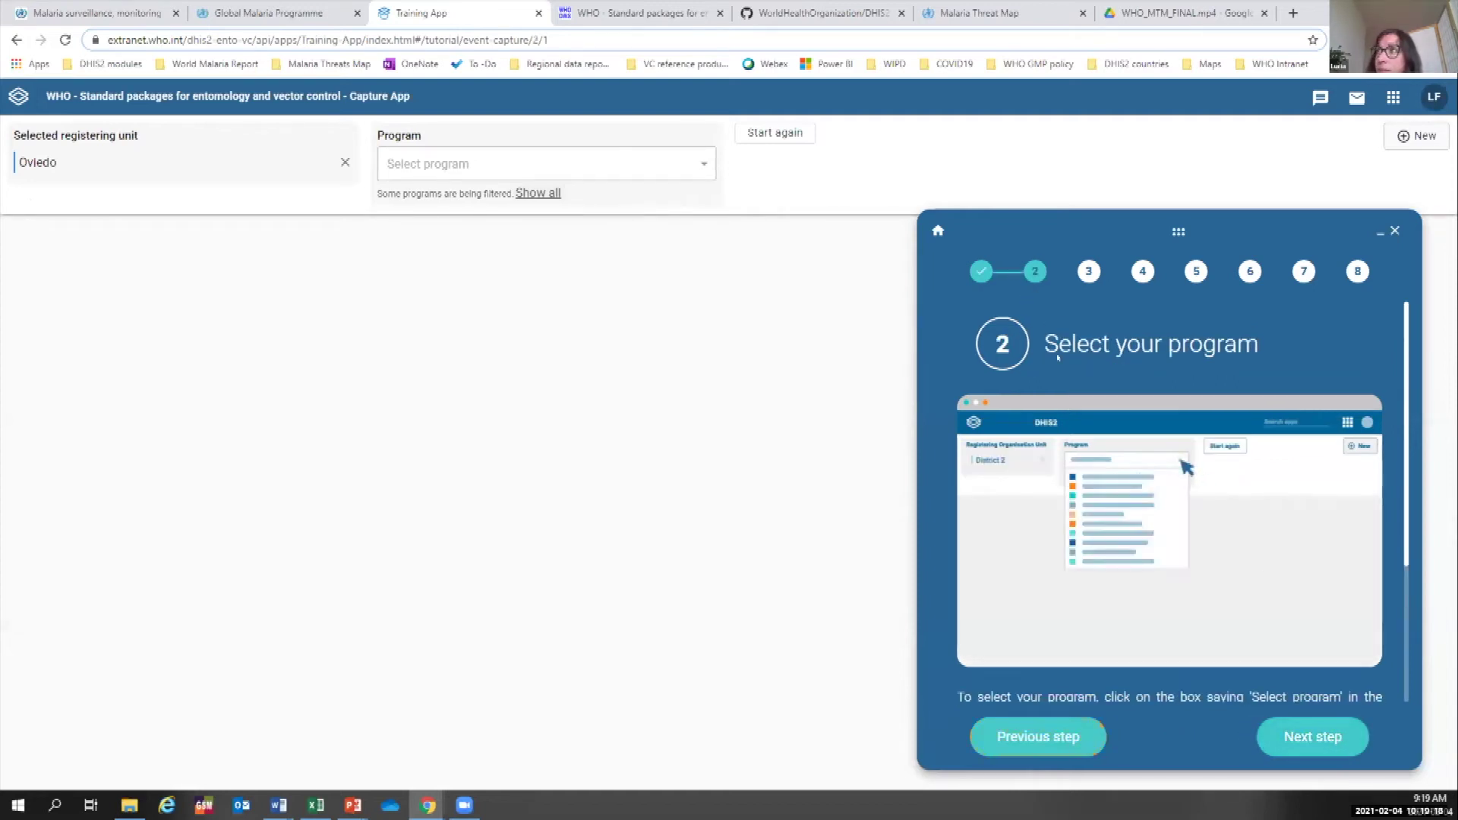
{"action": "left_click", "coordinate": [664, 164]}
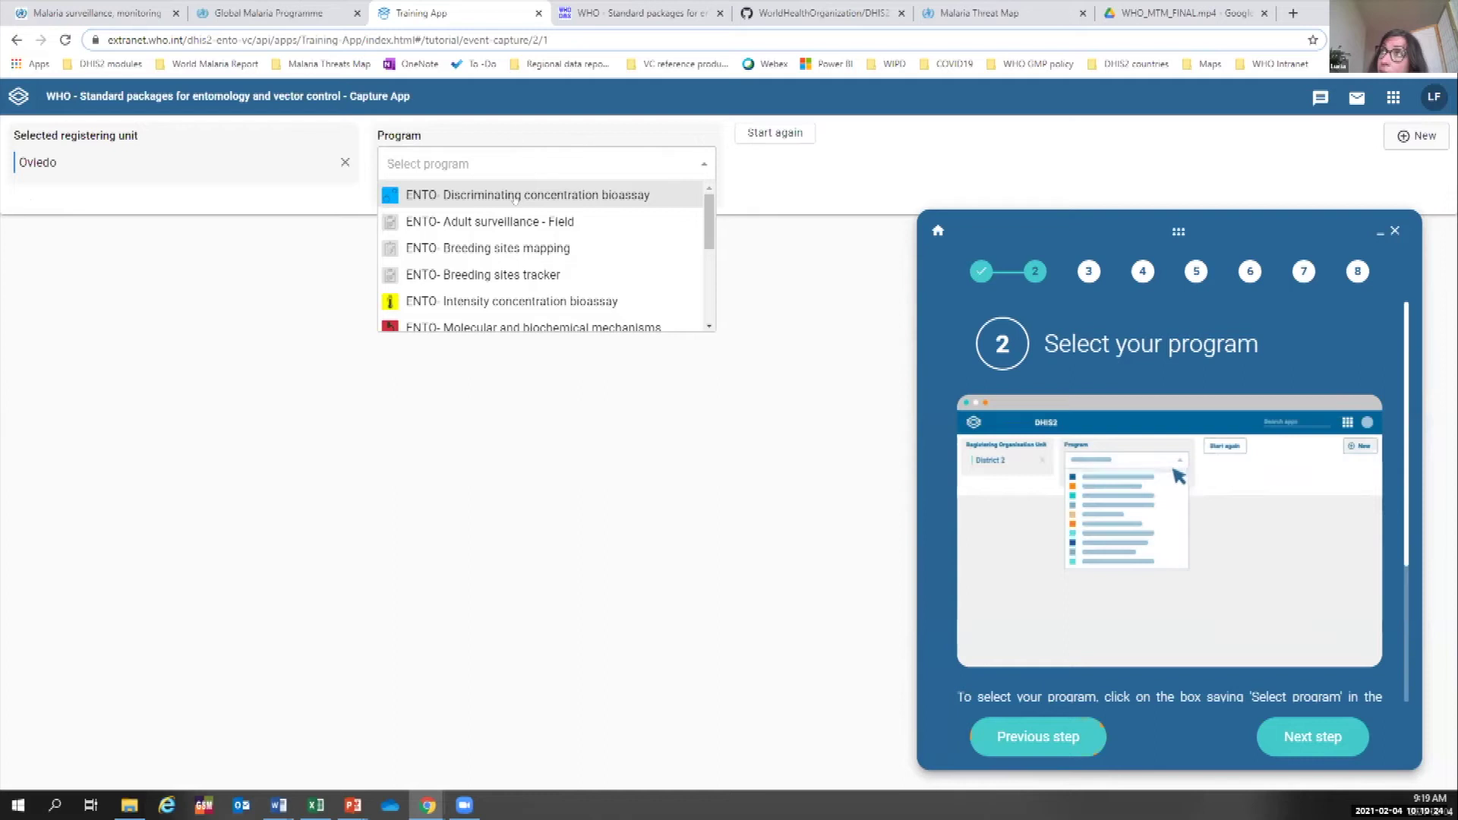
{"action": "scroll", "coordinate": [516, 202], "scroll_direction": "down", "scroll_amount": 5}
{"action": "scroll", "coordinate": [516, 220], "scroll_direction": "up", "scroll_amount": 5}
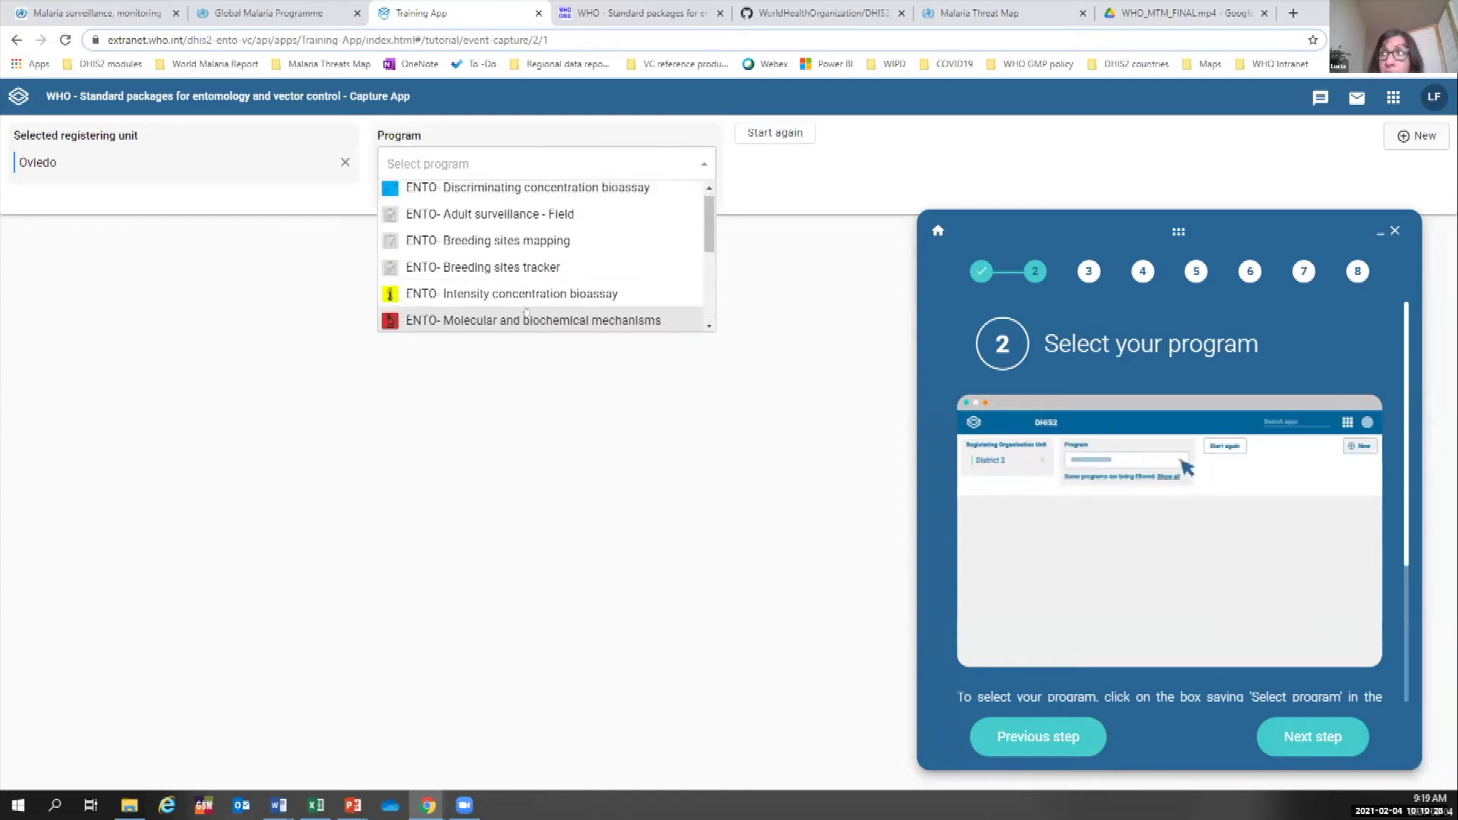
{"action": "scroll", "coordinate": [526, 310], "scroll_direction": "down", "scroll_amount": 4}
{"action": "scroll", "coordinate": [527, 304], "scroll_direction": "up", "scroll_amount": 5}
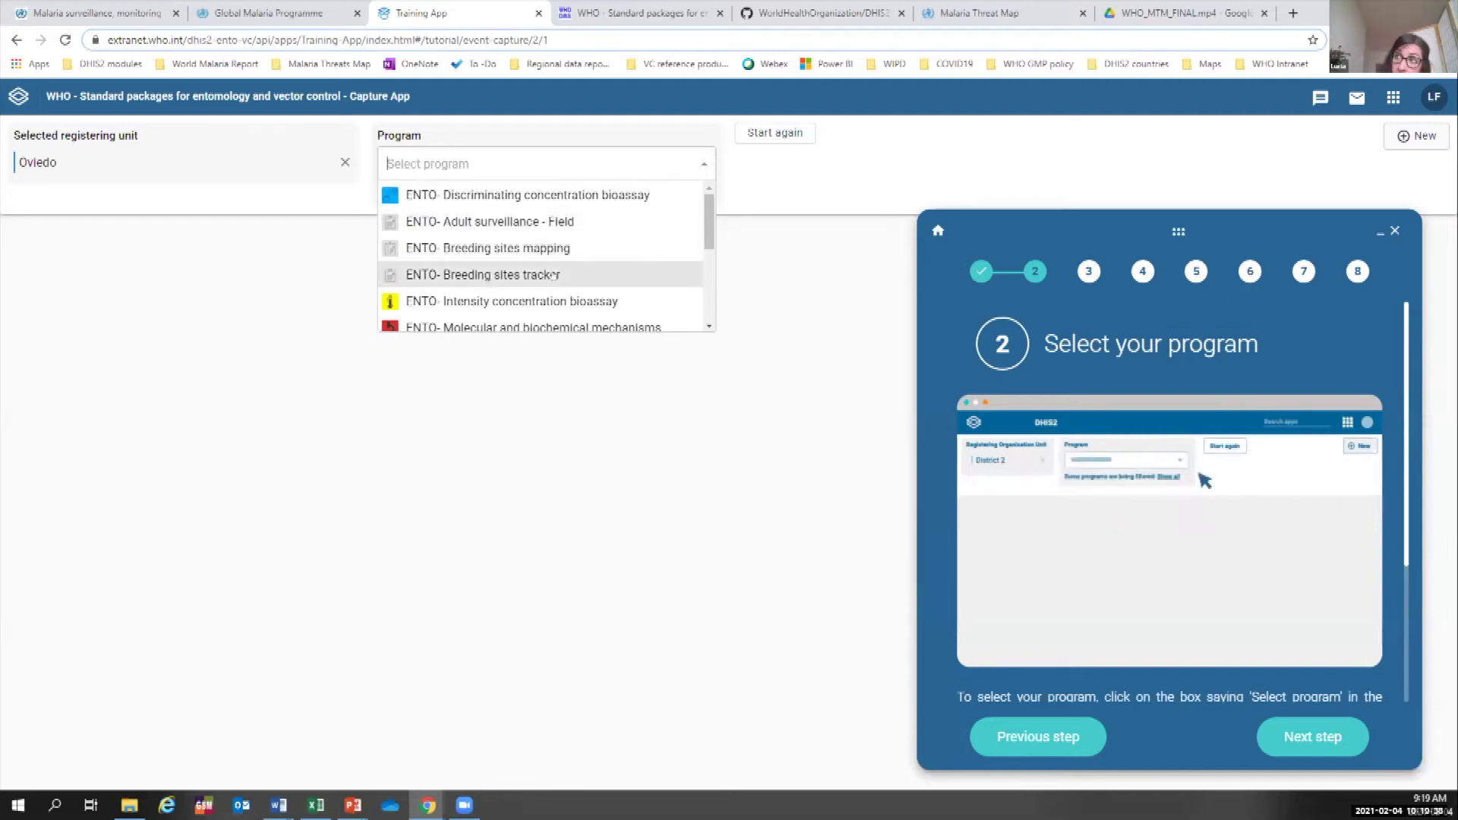
{"action": "scroll", "coordinate": [579, 310], "scroll_direction": "down", "scroll_amount": 1}
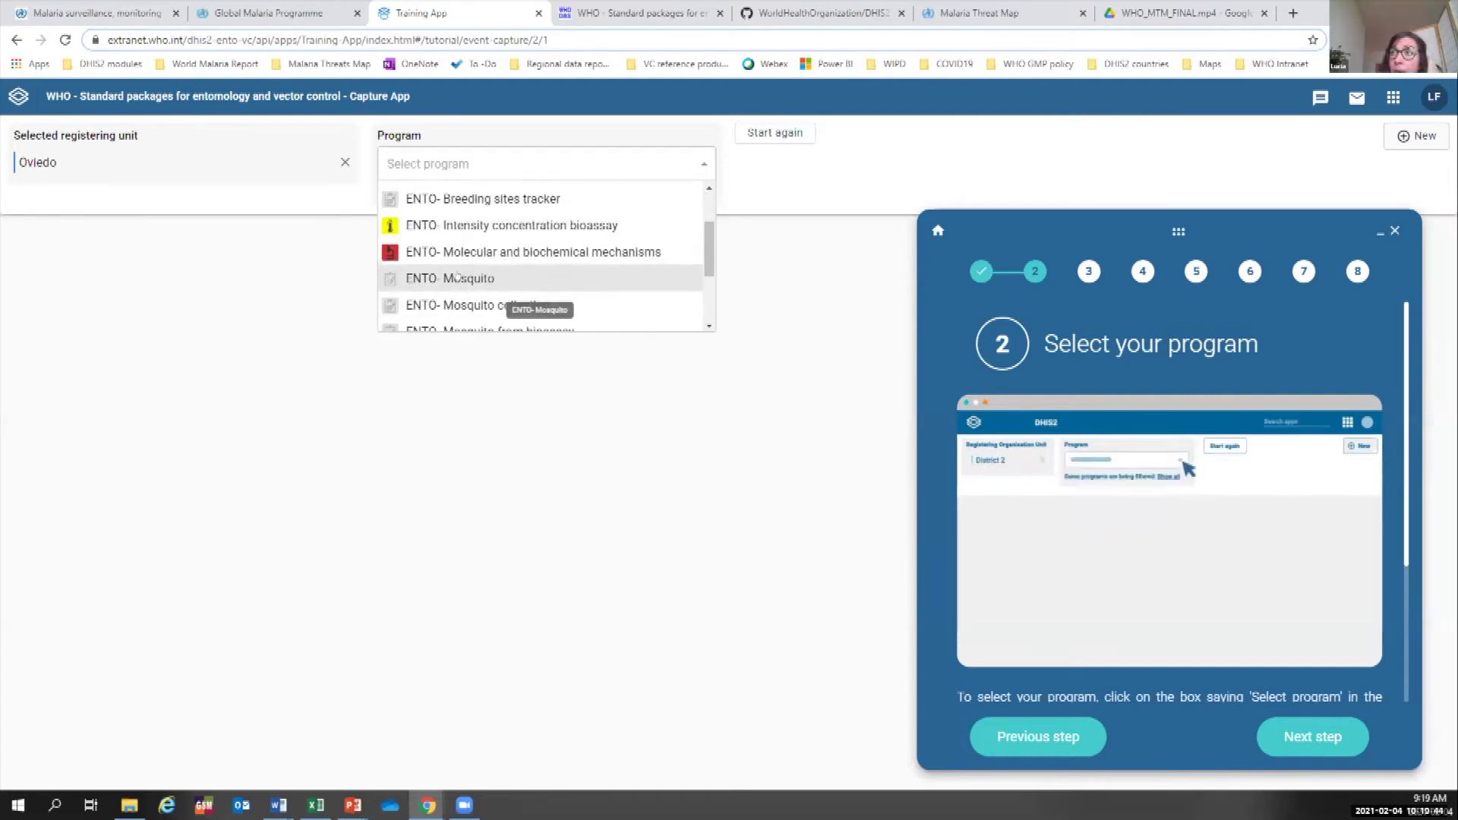
{"action": "scroll", "coordinate": [463, 275], "scroll_direction": "down", "scroll_amount": 1}
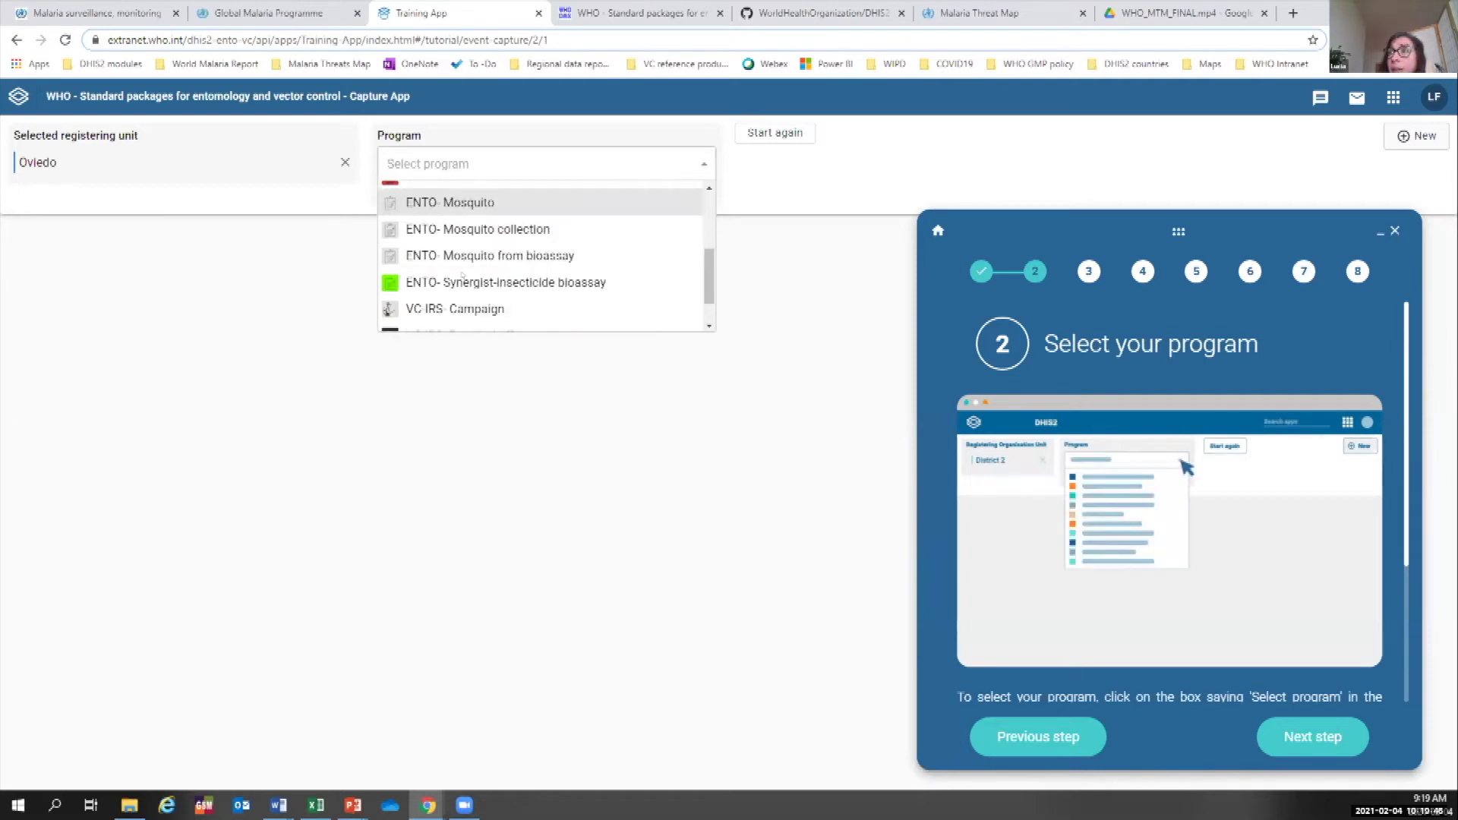
{"action": "scroll", "coordinate": [543, 285], "scroll_direction": "down", "scroll_amount": 1}
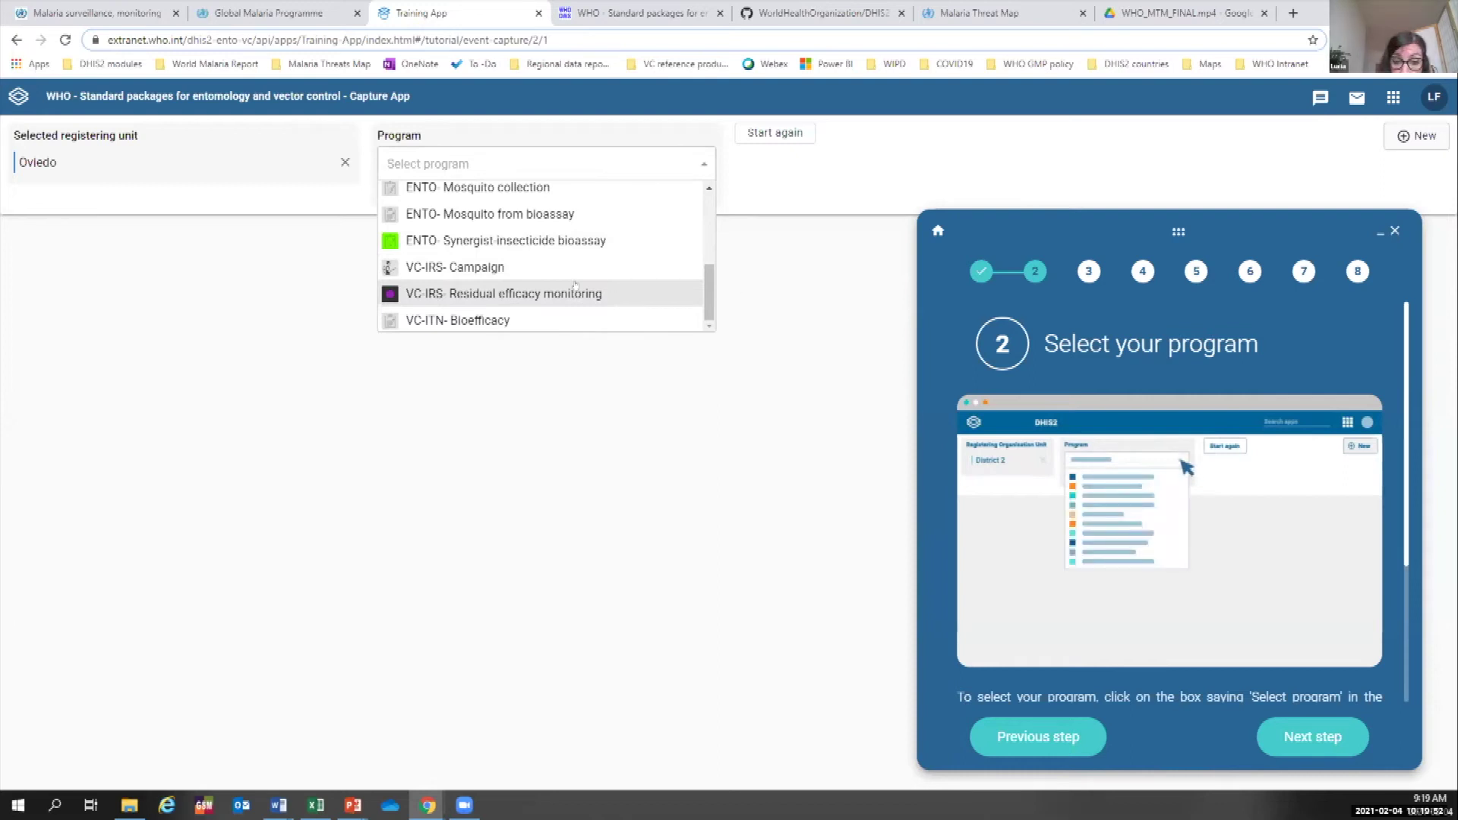
{"action": "scroll", "coordinate": [575, 285], "scroll_direction": "up", "scroll_amount": 5}
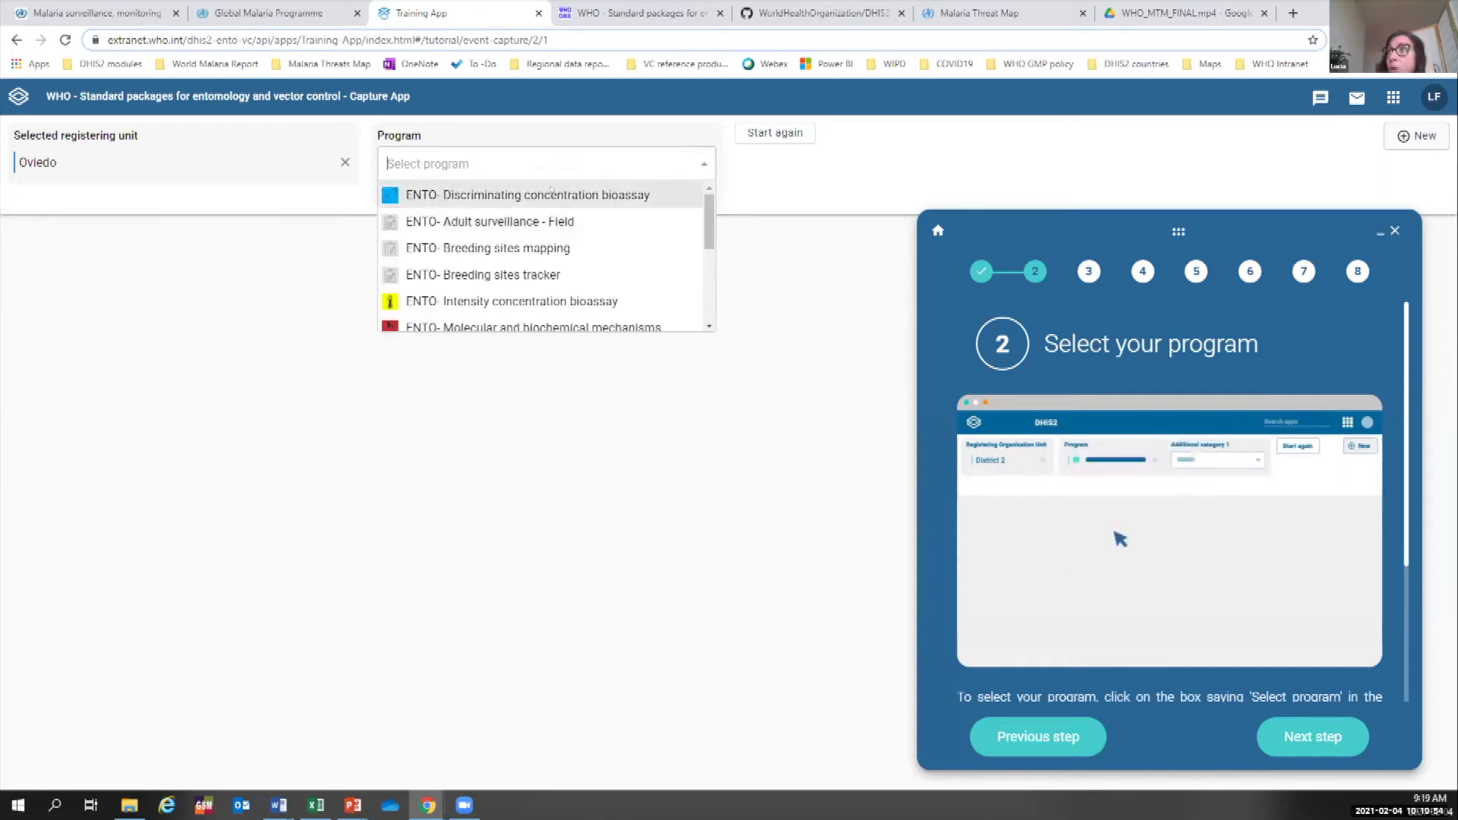
{"action": "left_click", "coordinate": [531, 191]}
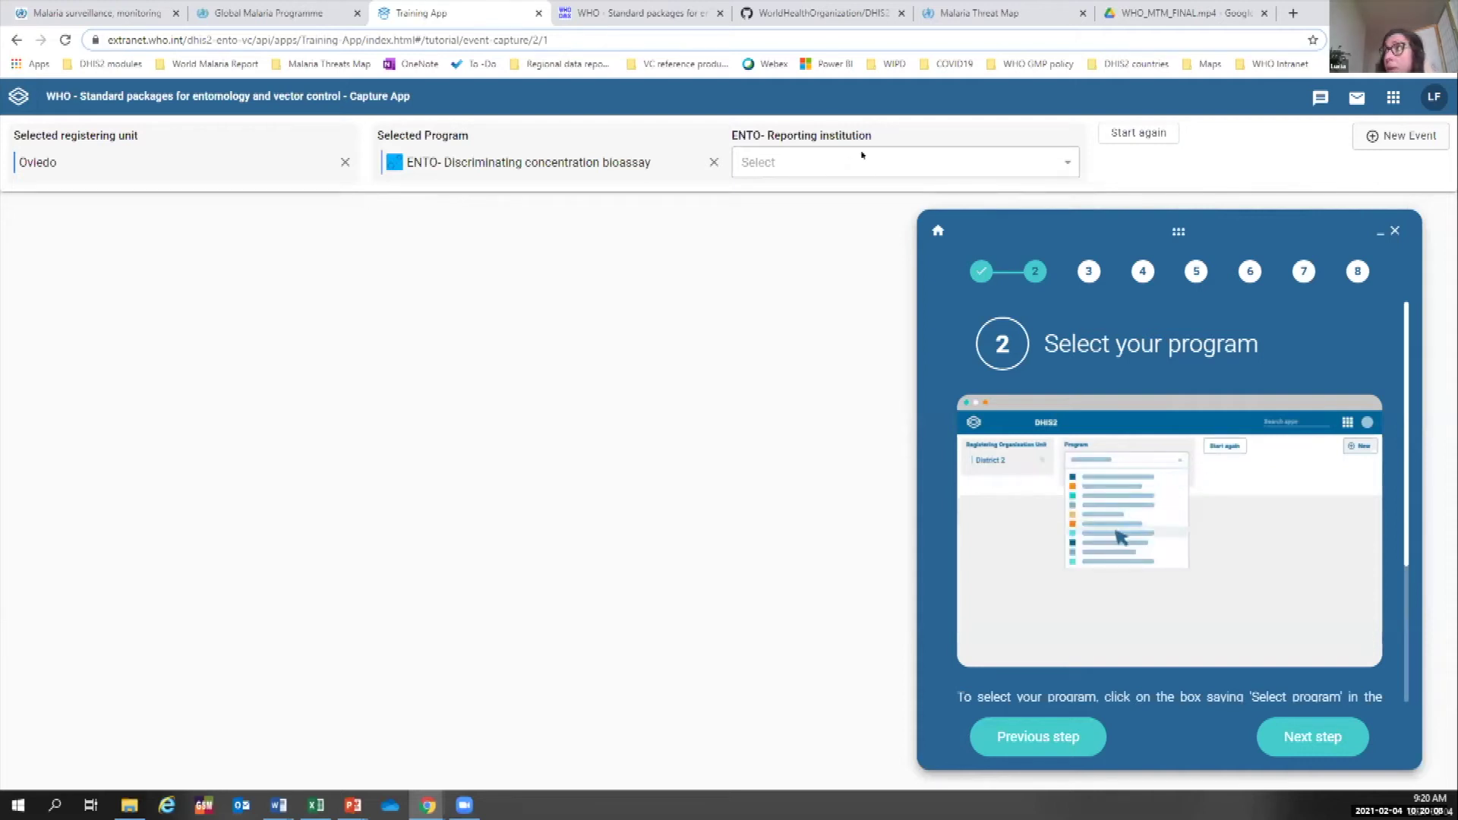
Set the reporting institution to MoH and advance the tutorial to step 4 on entering data in a new form.
{"action": "left_click", "coordinate": [796, 154]}
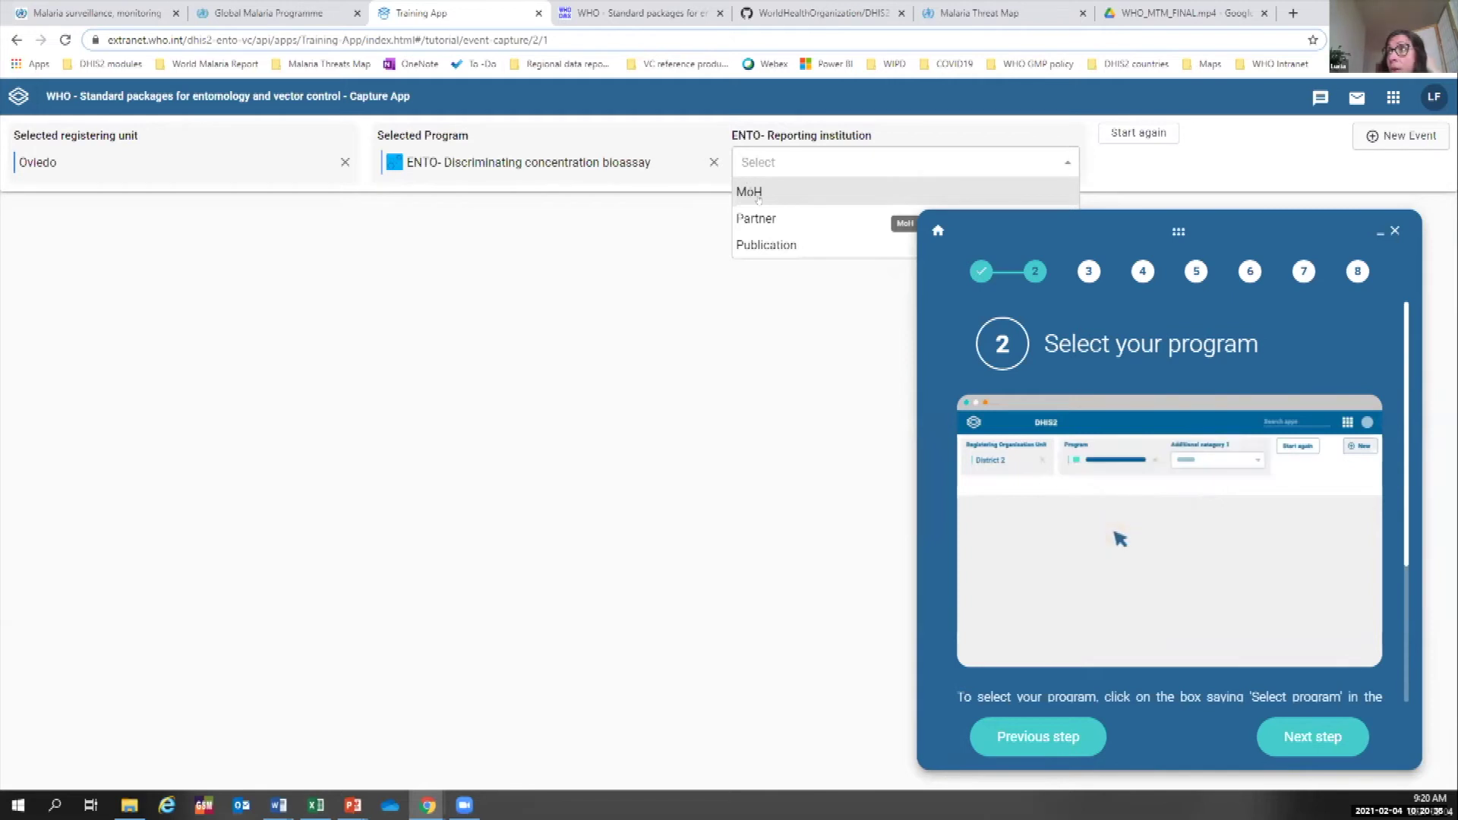
{"action": "left_click", "coordinate": [758, 196]}
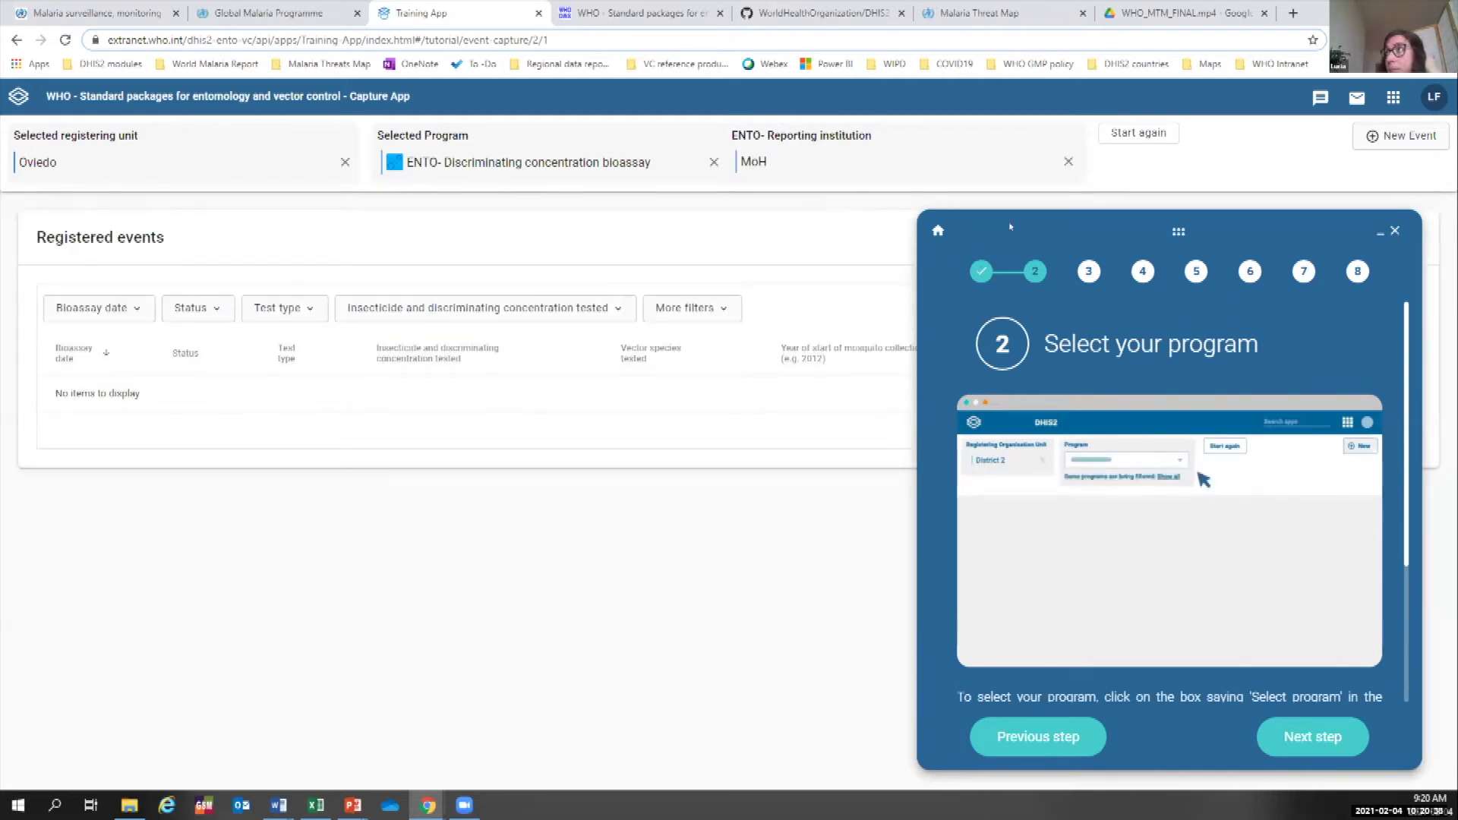
{"action": "left_click", "coordinate": [1311, 736]}
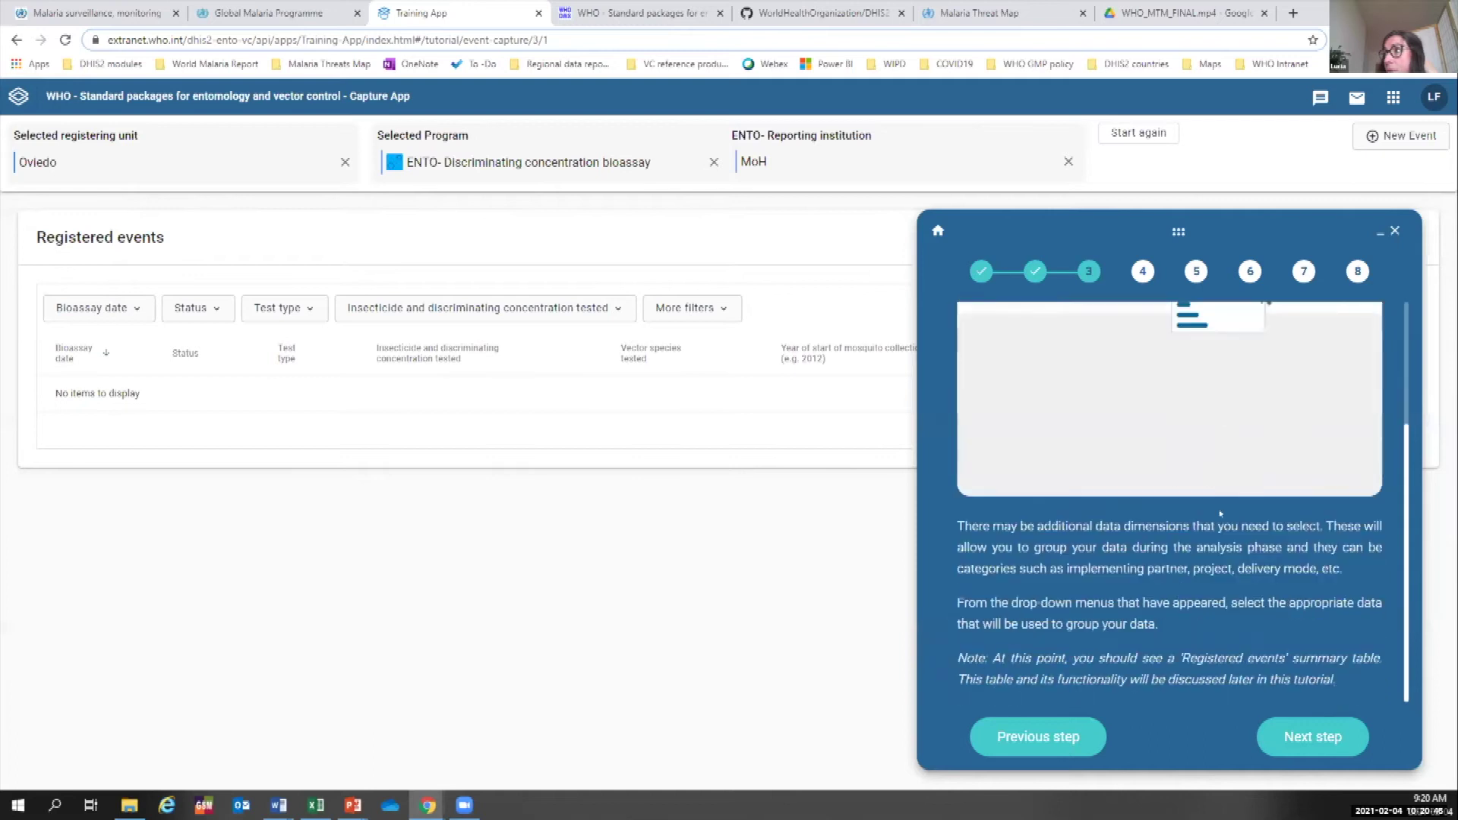
{"action": "left_click", "coordinate": [1270, 736]}
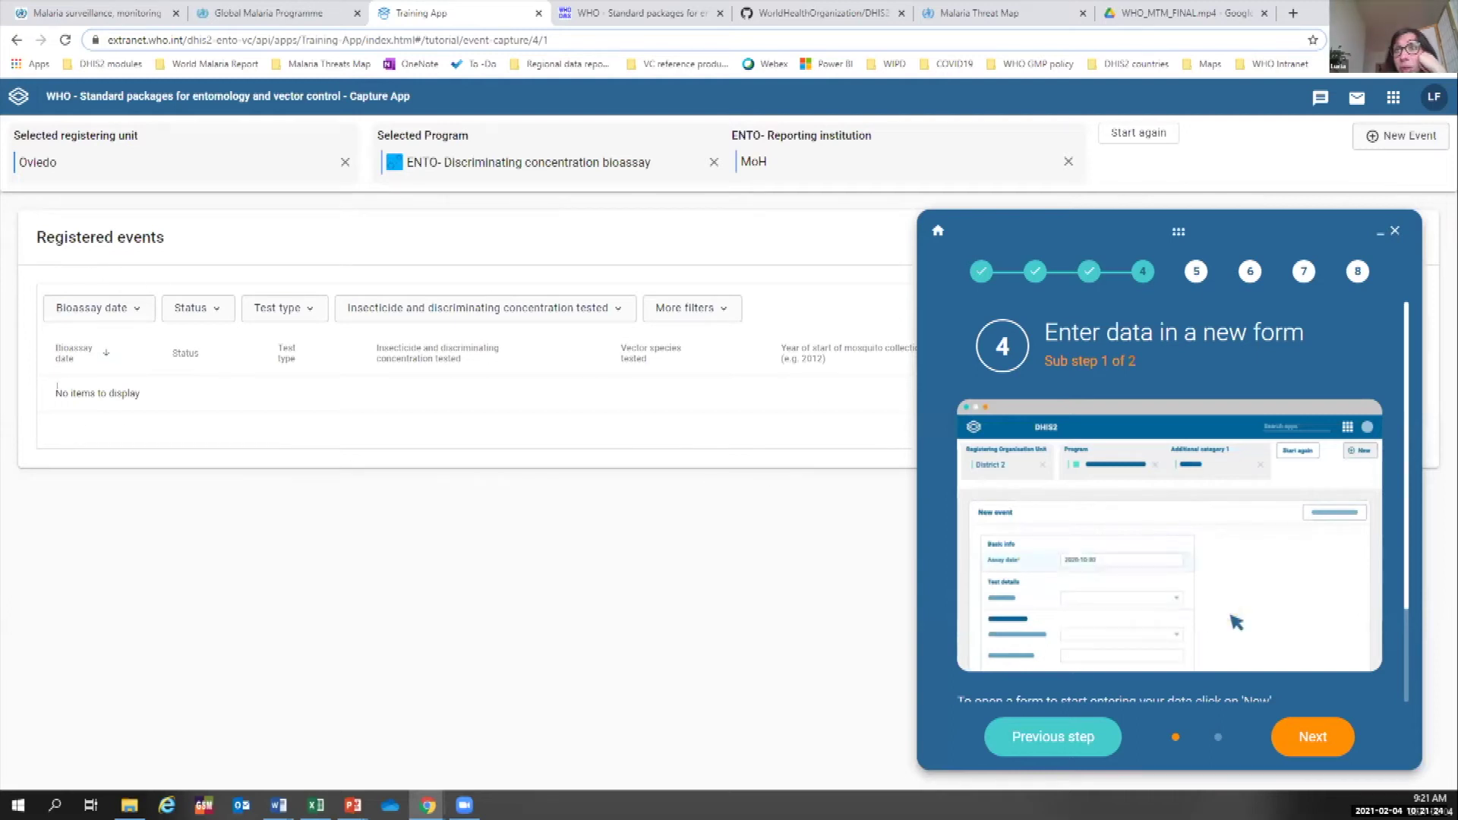
Point out the empty registered events list, then open a new event form and review its Basic info and Test details sections.
{"action": "left_click_drag", "start_coordinate": [95, 393], "coordinate": [146, 393]}
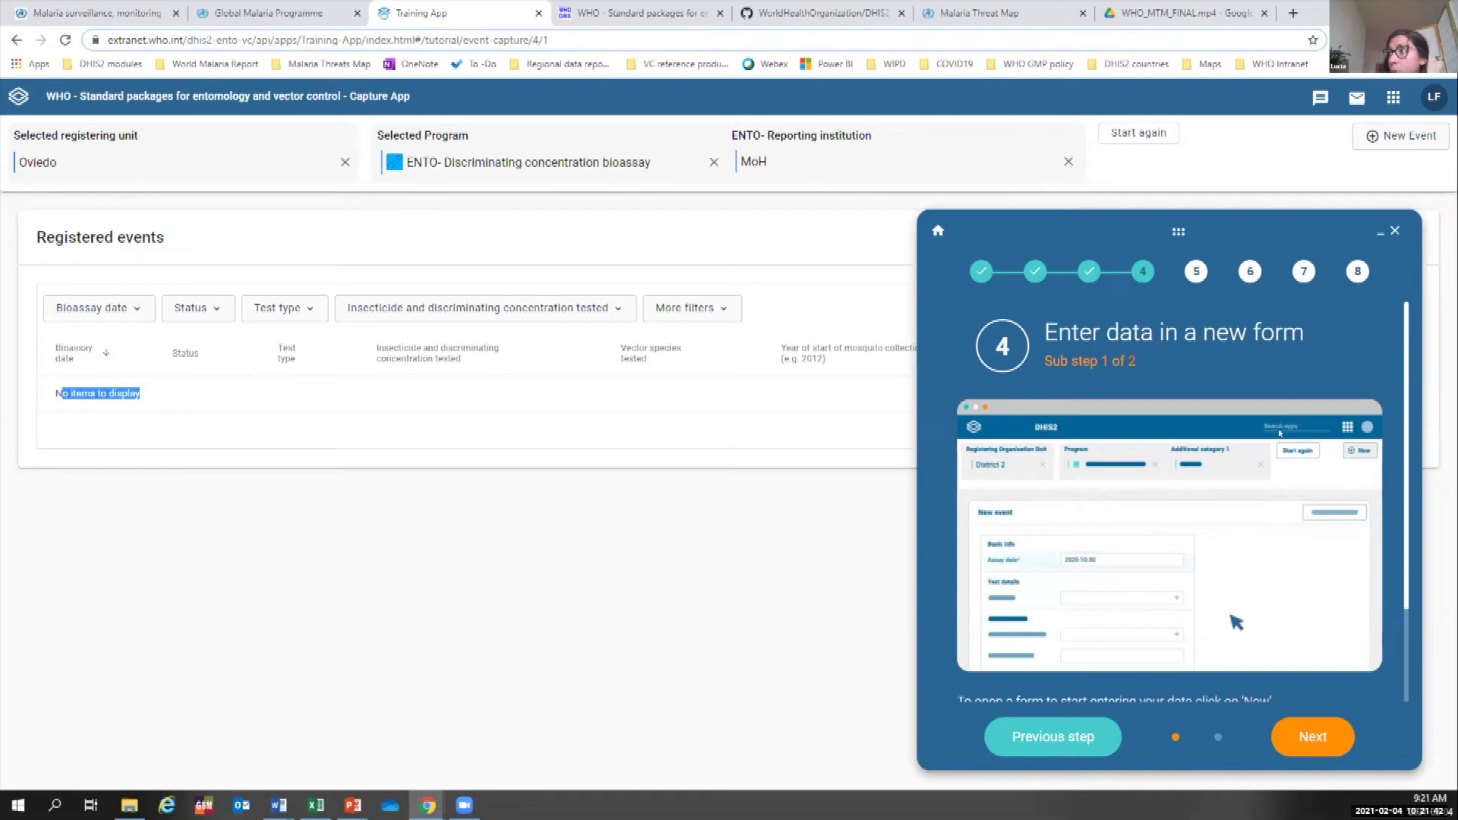
{"action": "left_click", "coordinate": [1392, 133]}
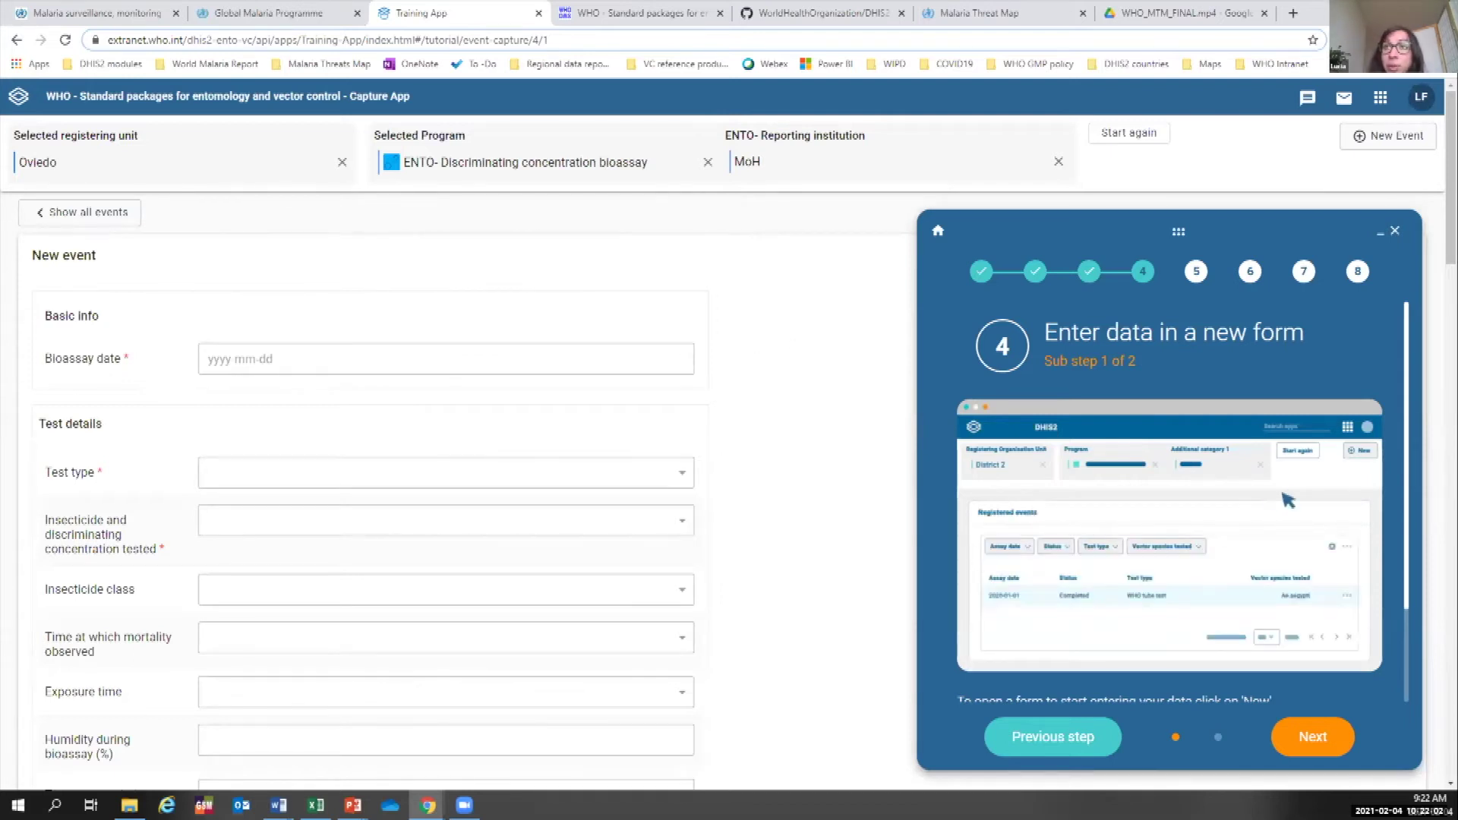
{"action": "scroll", "coordinate": [456, 456], "scroll_direction": "down", "scroll_amount": 1}
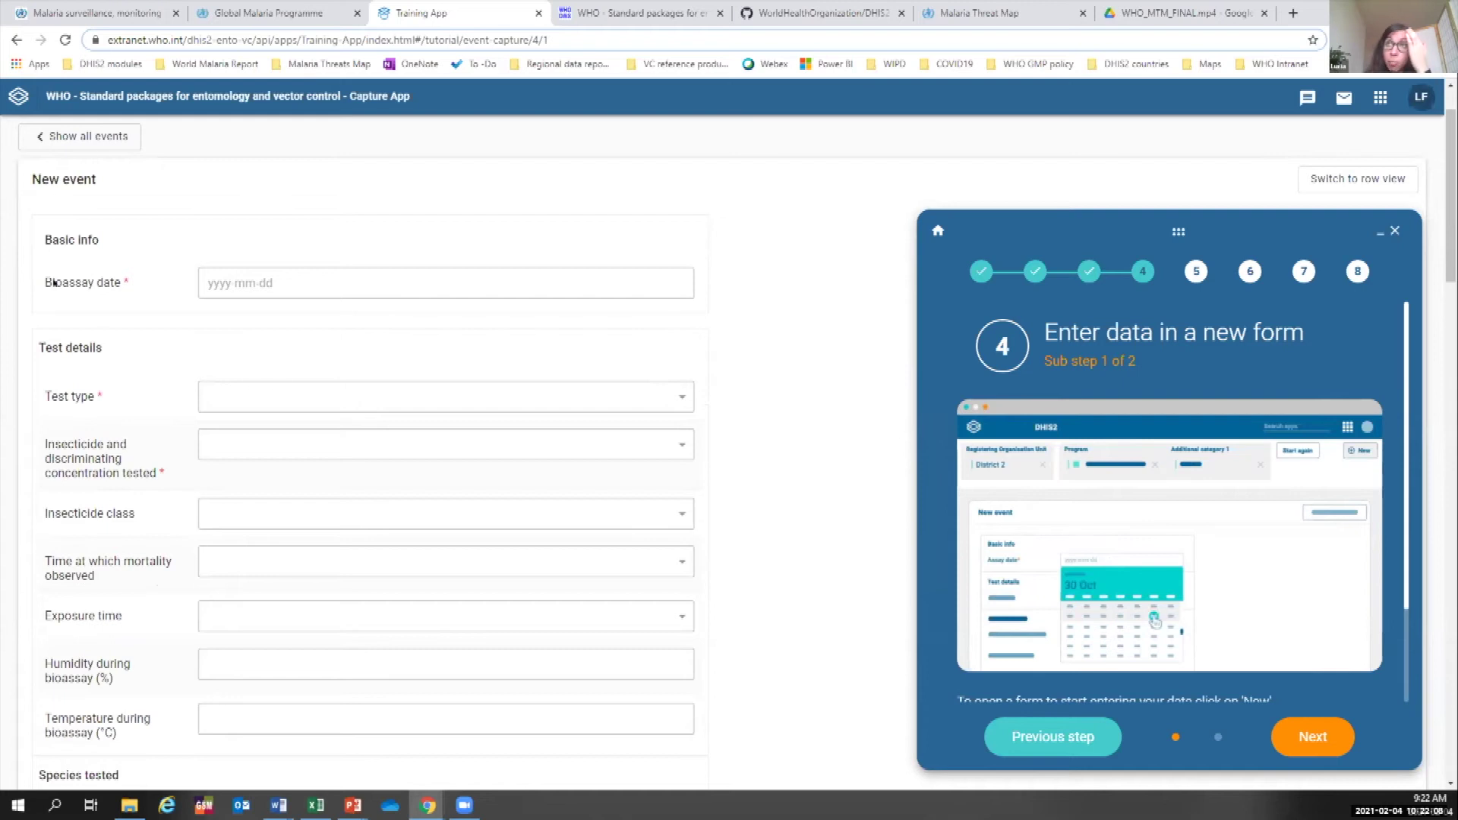
{"action": "triple_click", "coordinate": [83, 347]}
{"action": "scroll", "coordinate": [403, 411], "scroll_direction": "up", "scroll_amount": 1}
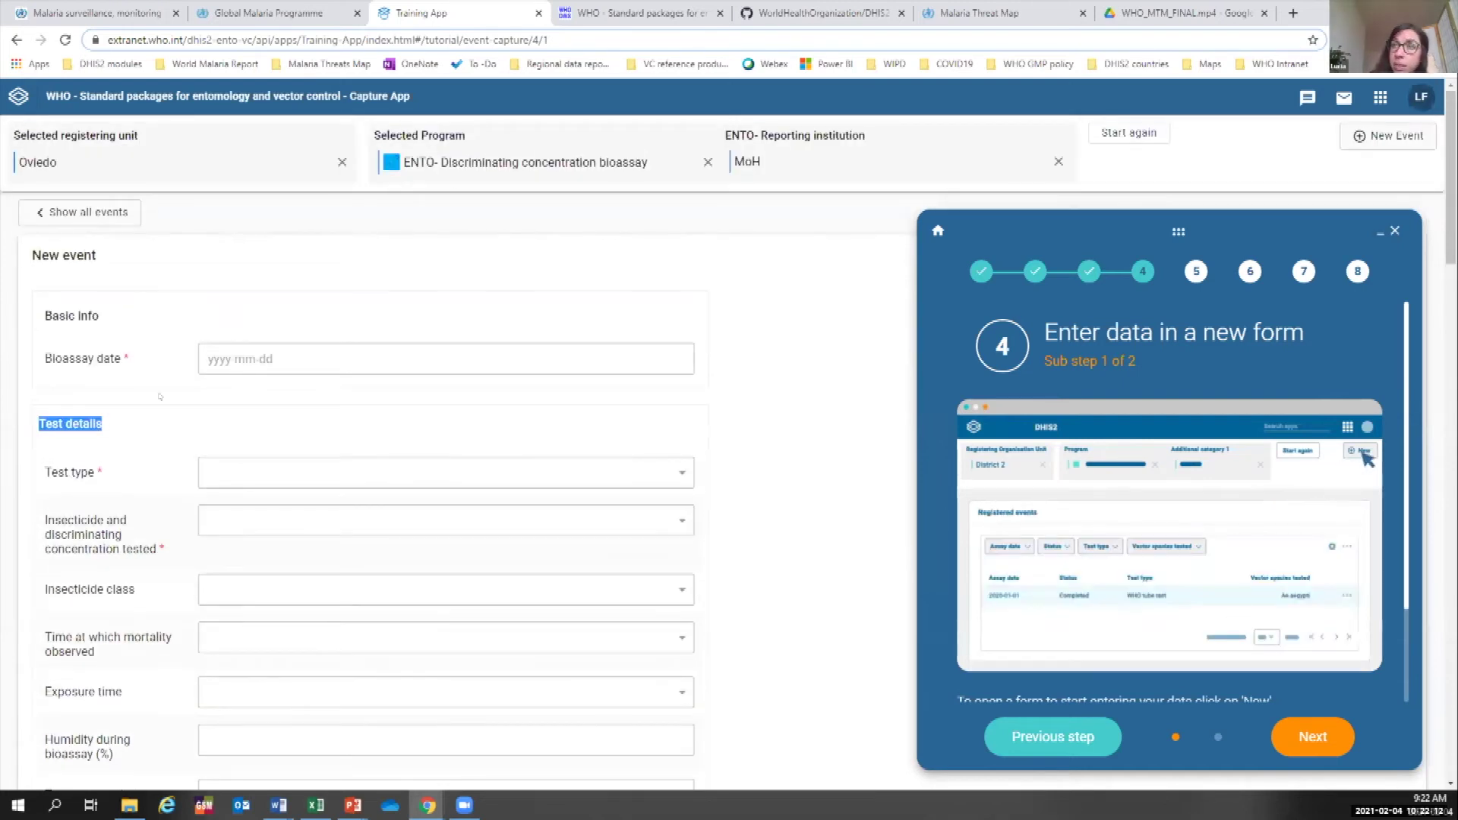
{"action": "left_click", "coordinate": [111, 431]}
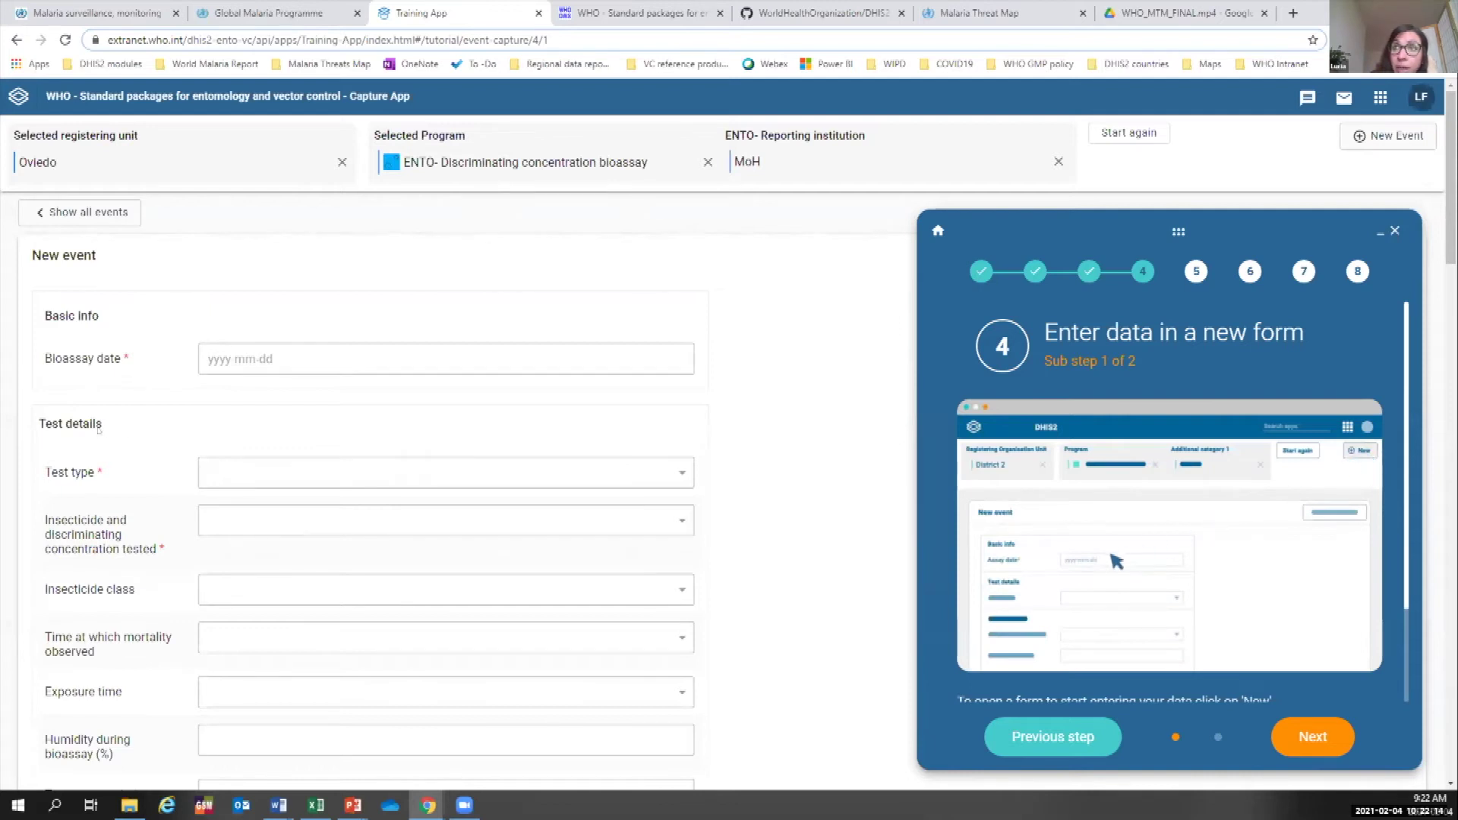
Set the bioassay date to 2021-02-04 and the test type to WHO tube test.
{"action": "left_click_drag", "start_coordinate": [130, 358], "coordinate": [42, 350]}
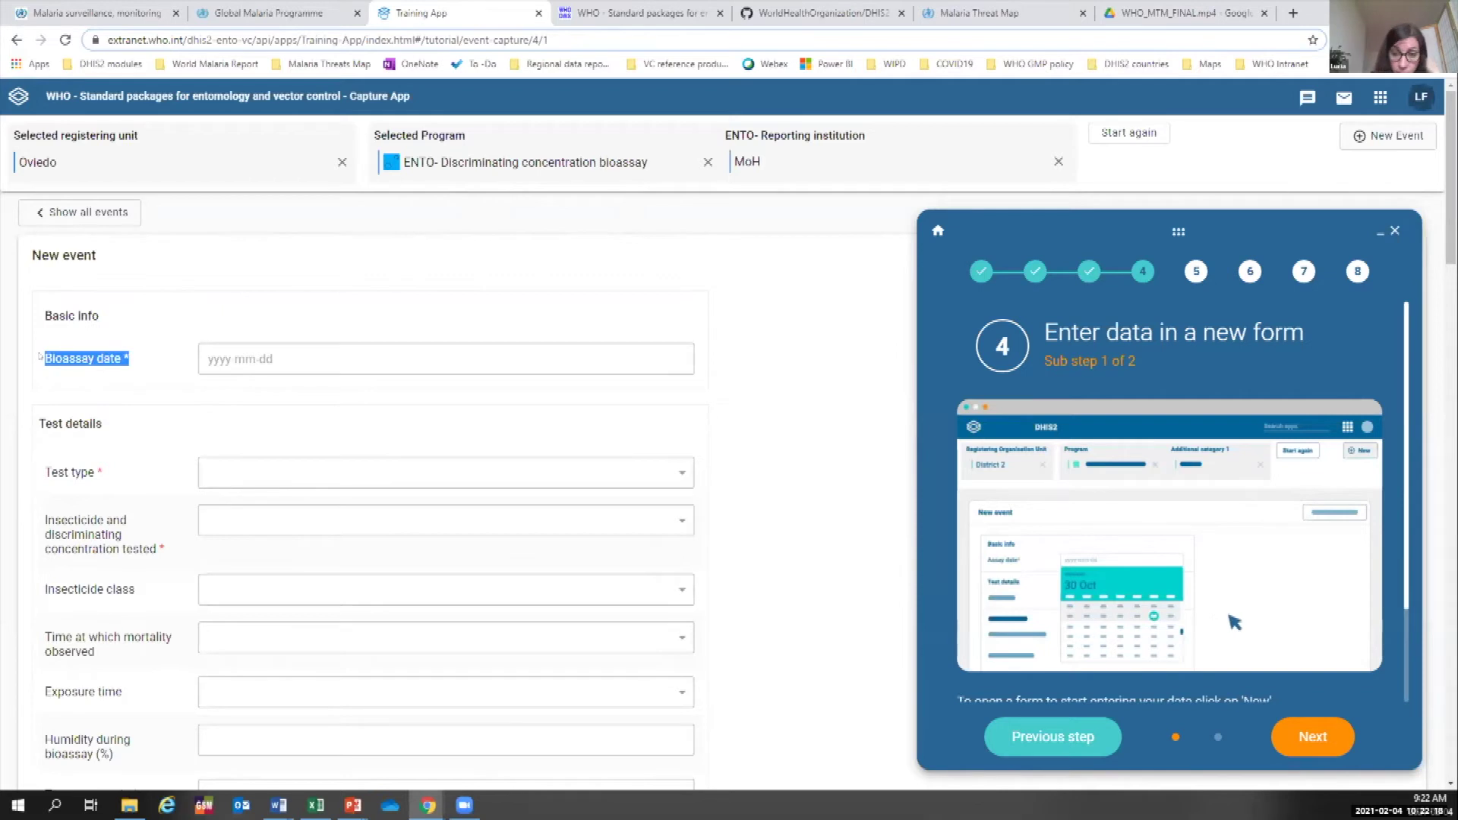
{"action": "left_click", "coordinate": [228, 359]}
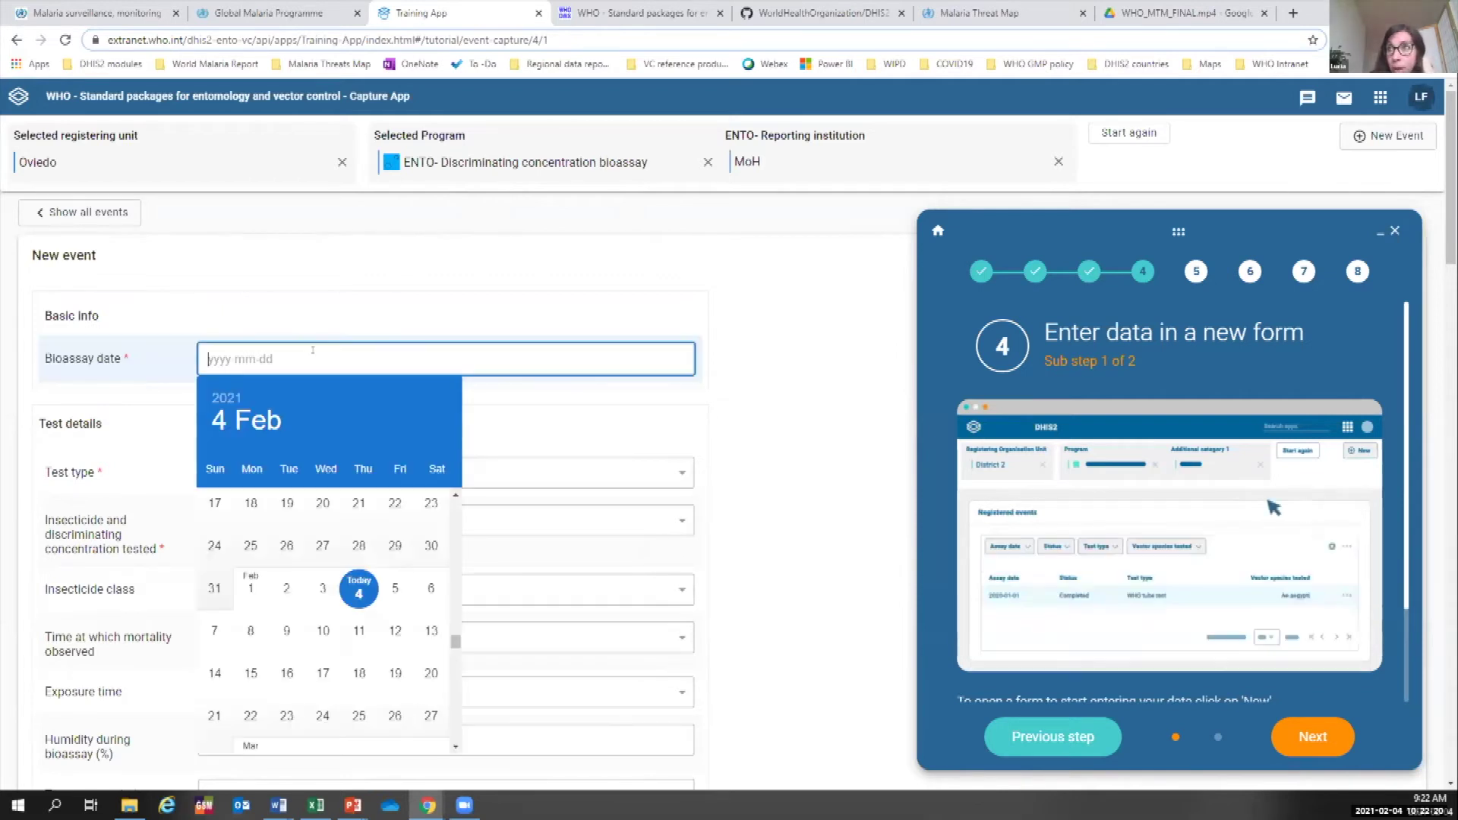
{"action": "left_click", "coordinate": [358, 590]}
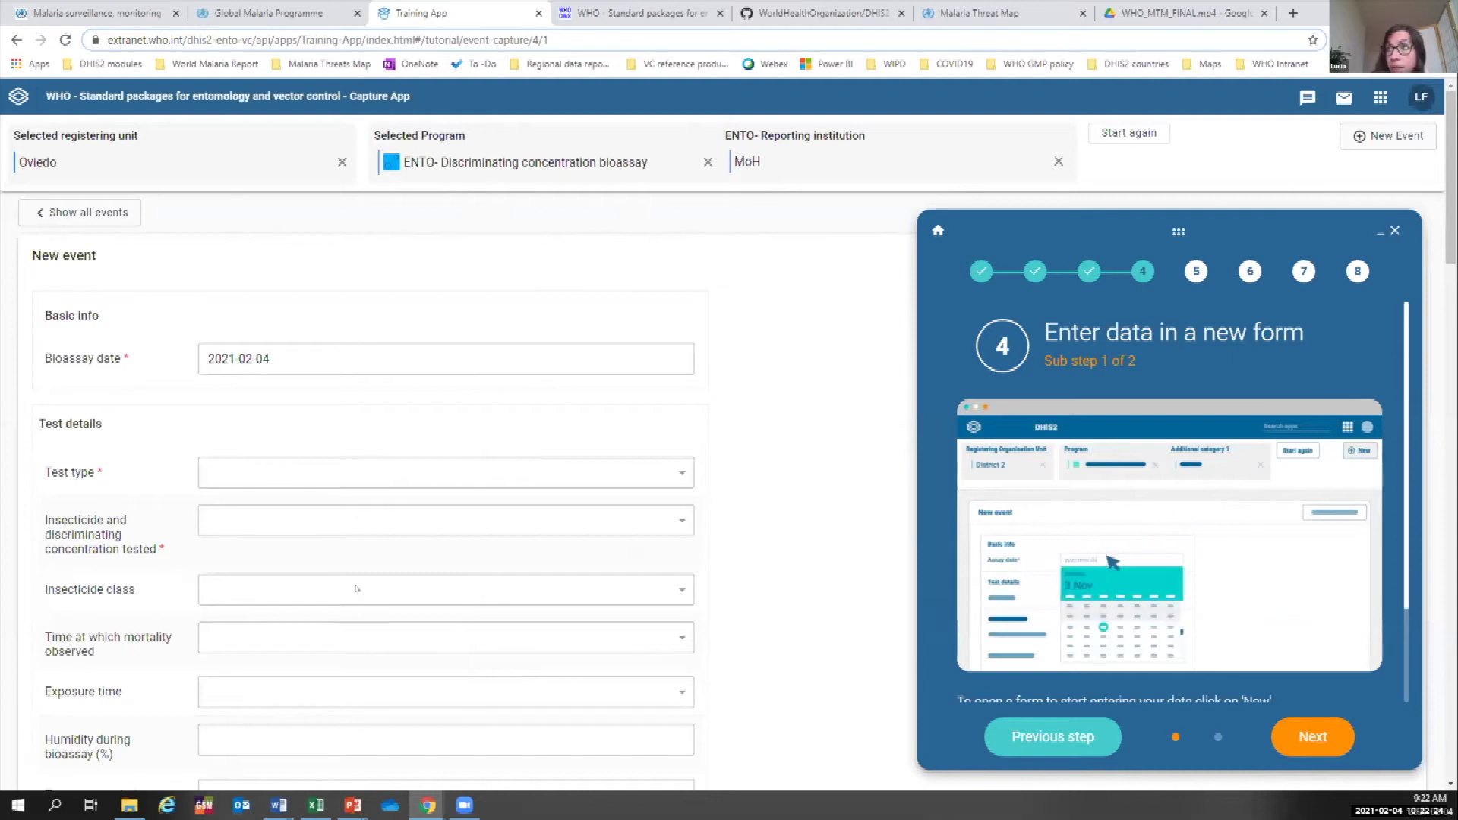
{"action": "scroll", "coordinate": [151, 422], "scroll_direction": "down", "scroll_amount": 1}
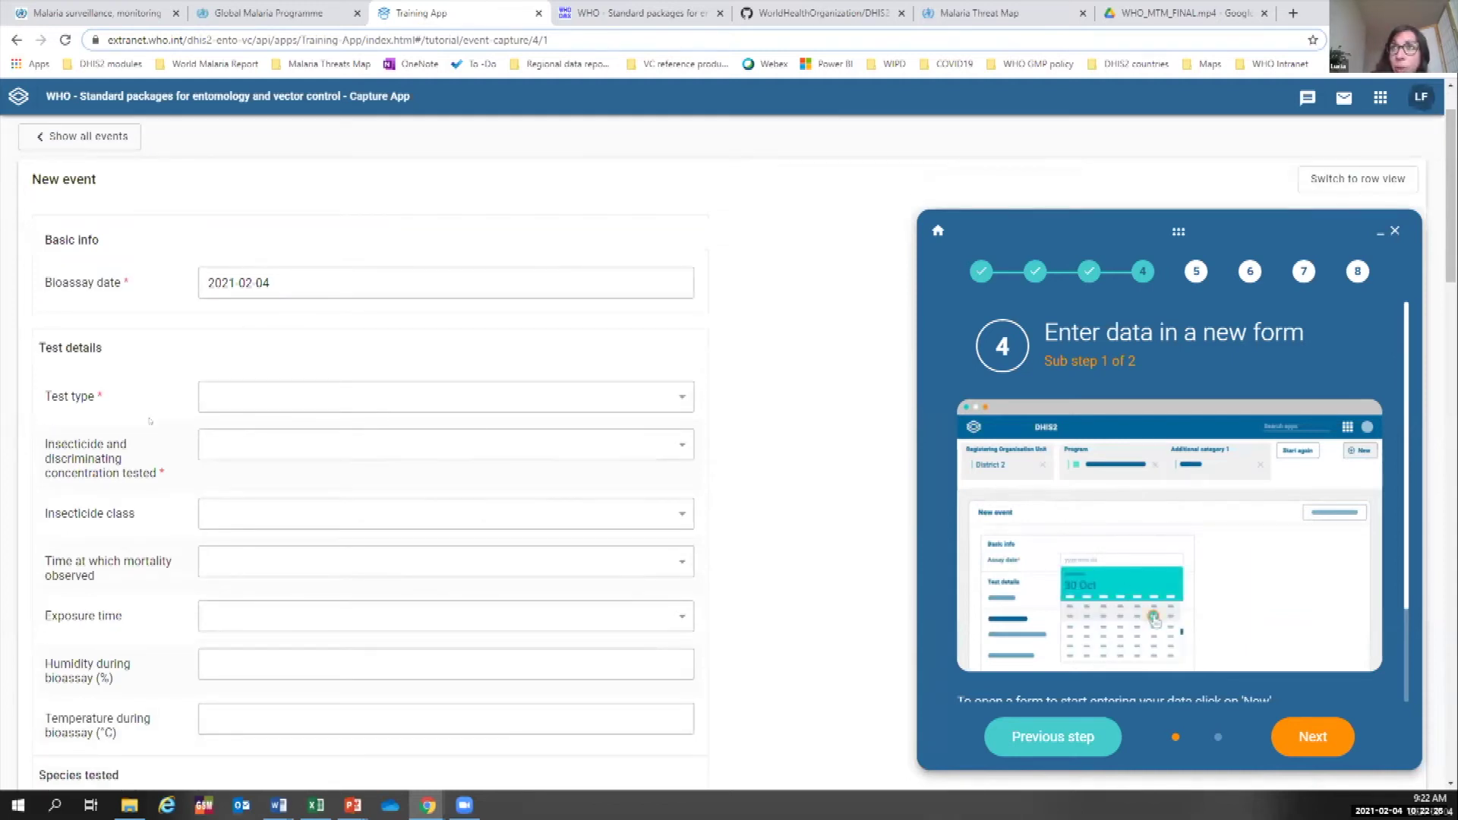
{"action": "left_click", "coordinate": [260, 396]}
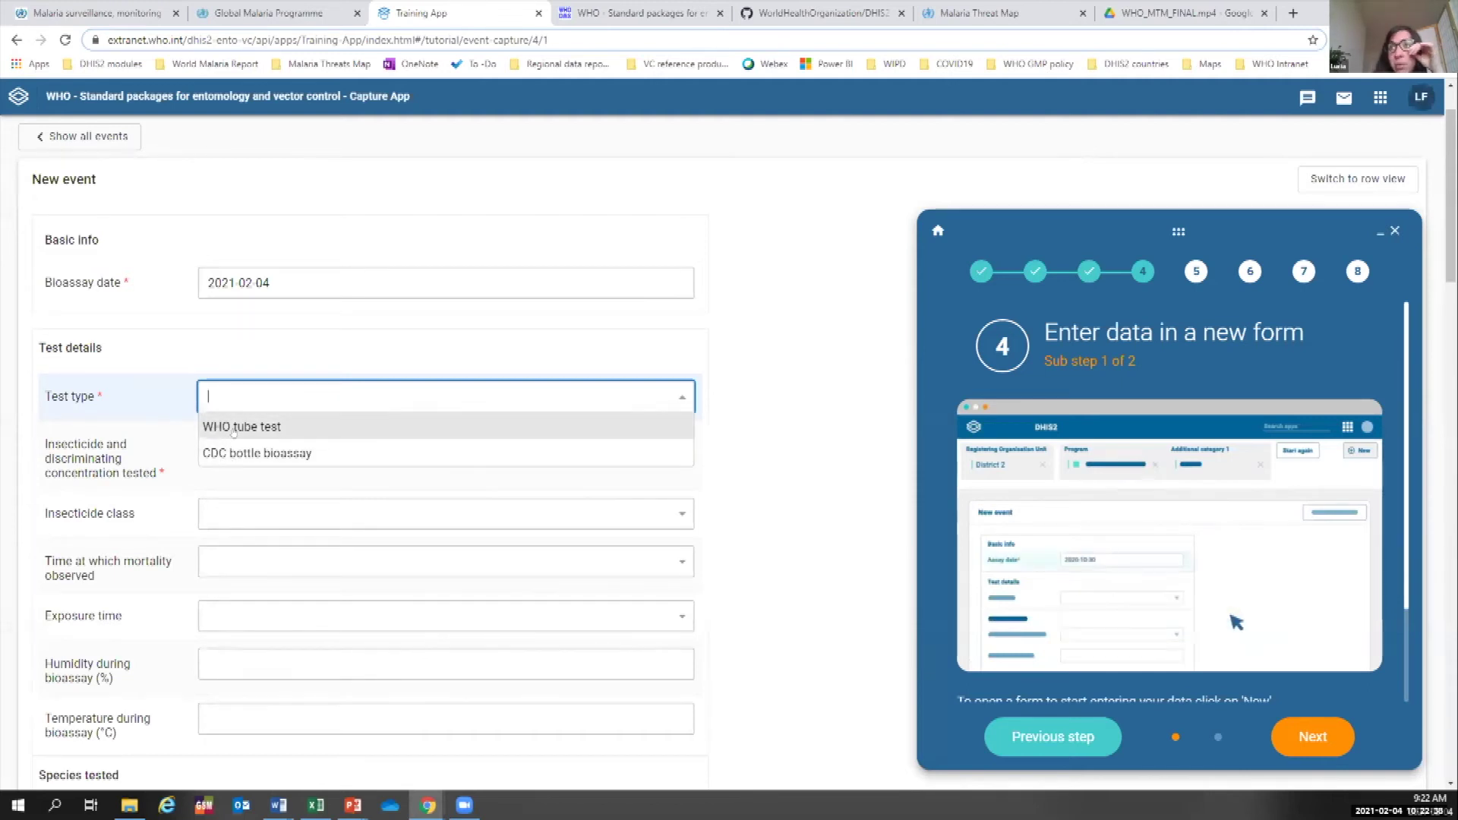
{"action": "left_click", "coordinate": [270, 426]}
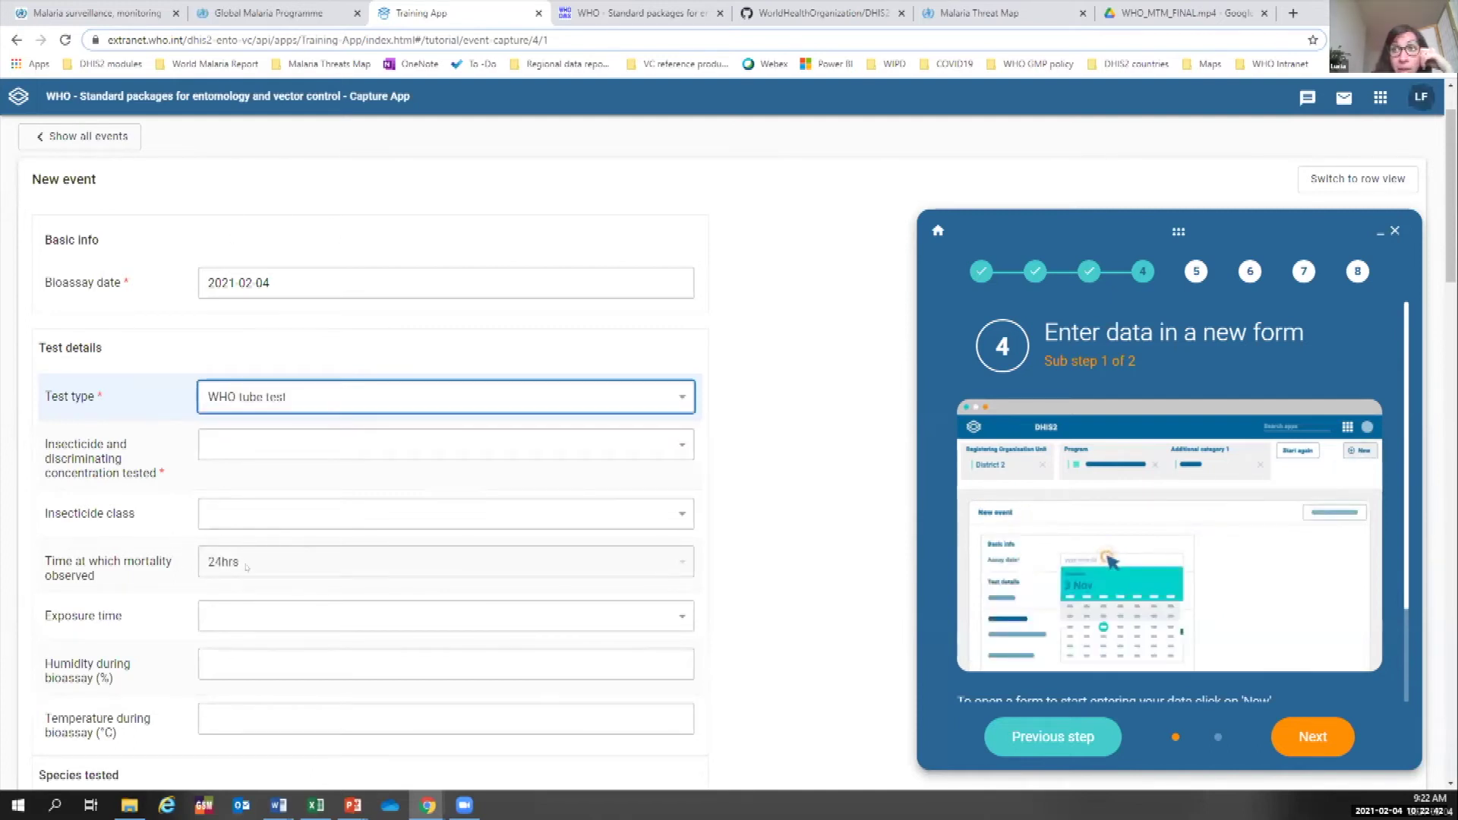
Advance the tutorial to sub step 2 of step 4 and read its instructions on completing the form.
{"action": "left_click", "coordinate": [1348, 736]}
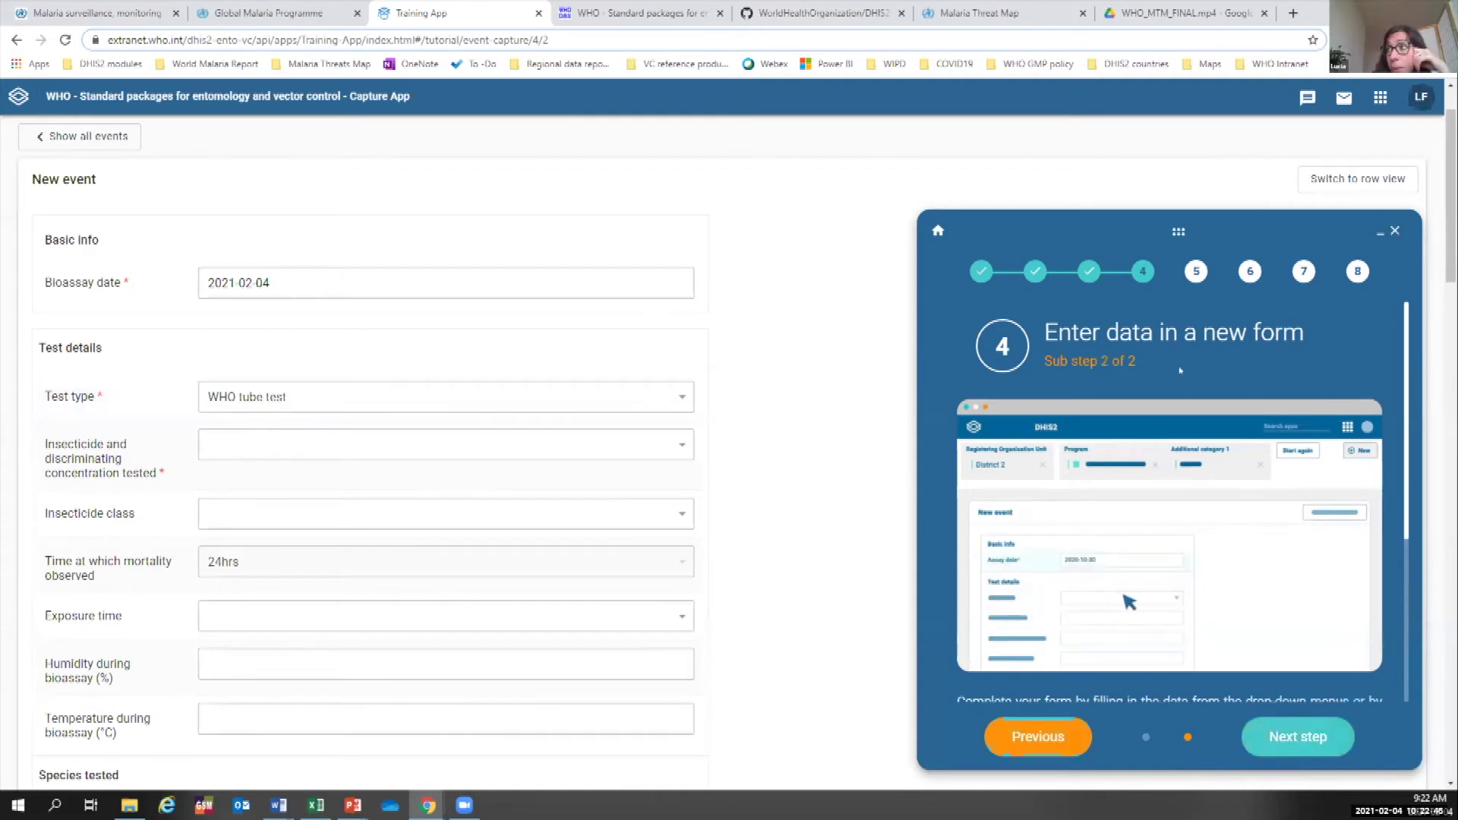
{"action": "scroll", "coordinate": [1154, 425], "scroll_direction": "down", "scroll_amount": 4}
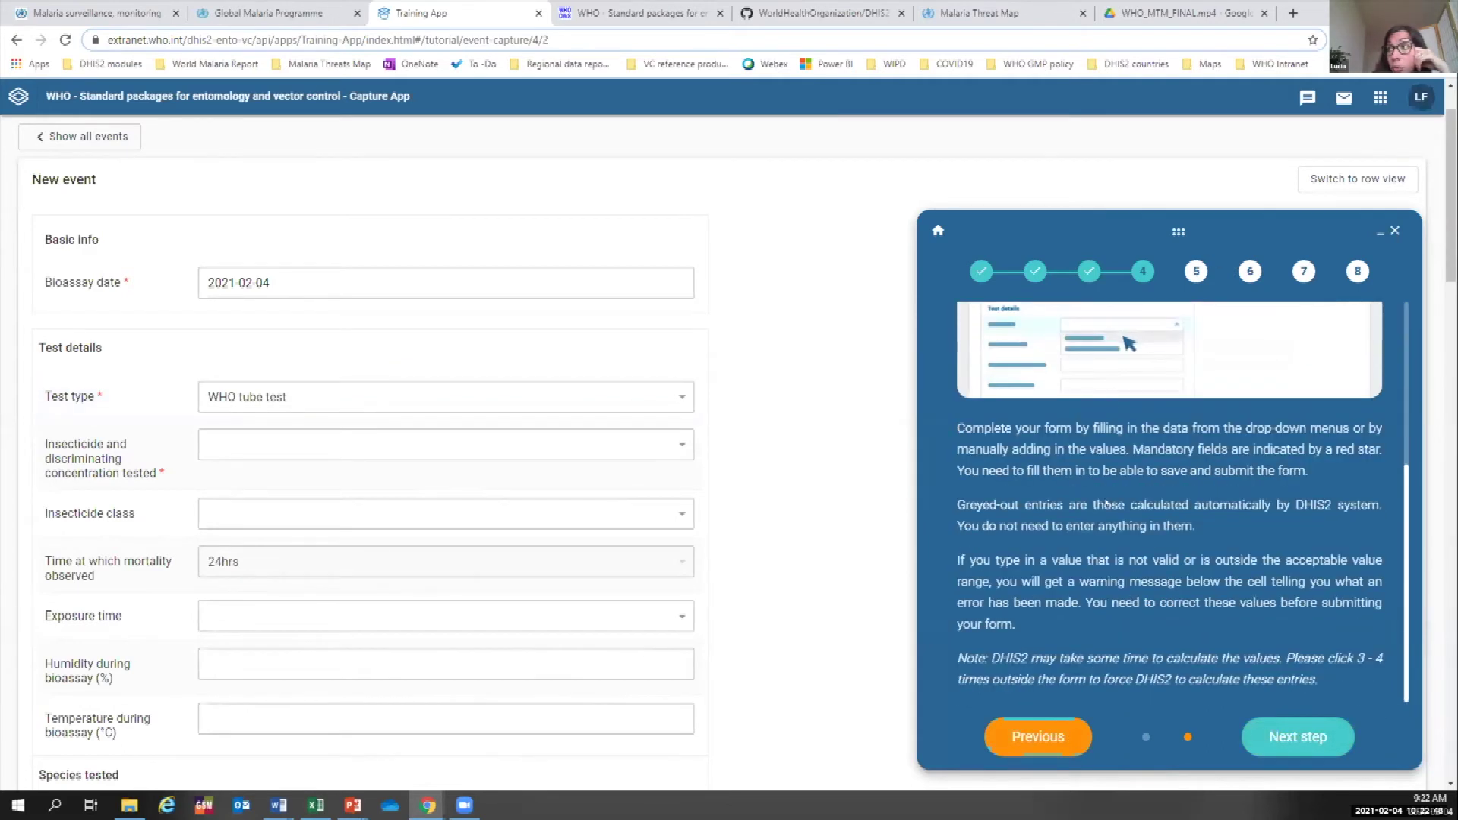
{"action": "scroll", "coordinate": [1107, 503], "scroll_direction": "up", "scroll_amount": 4}
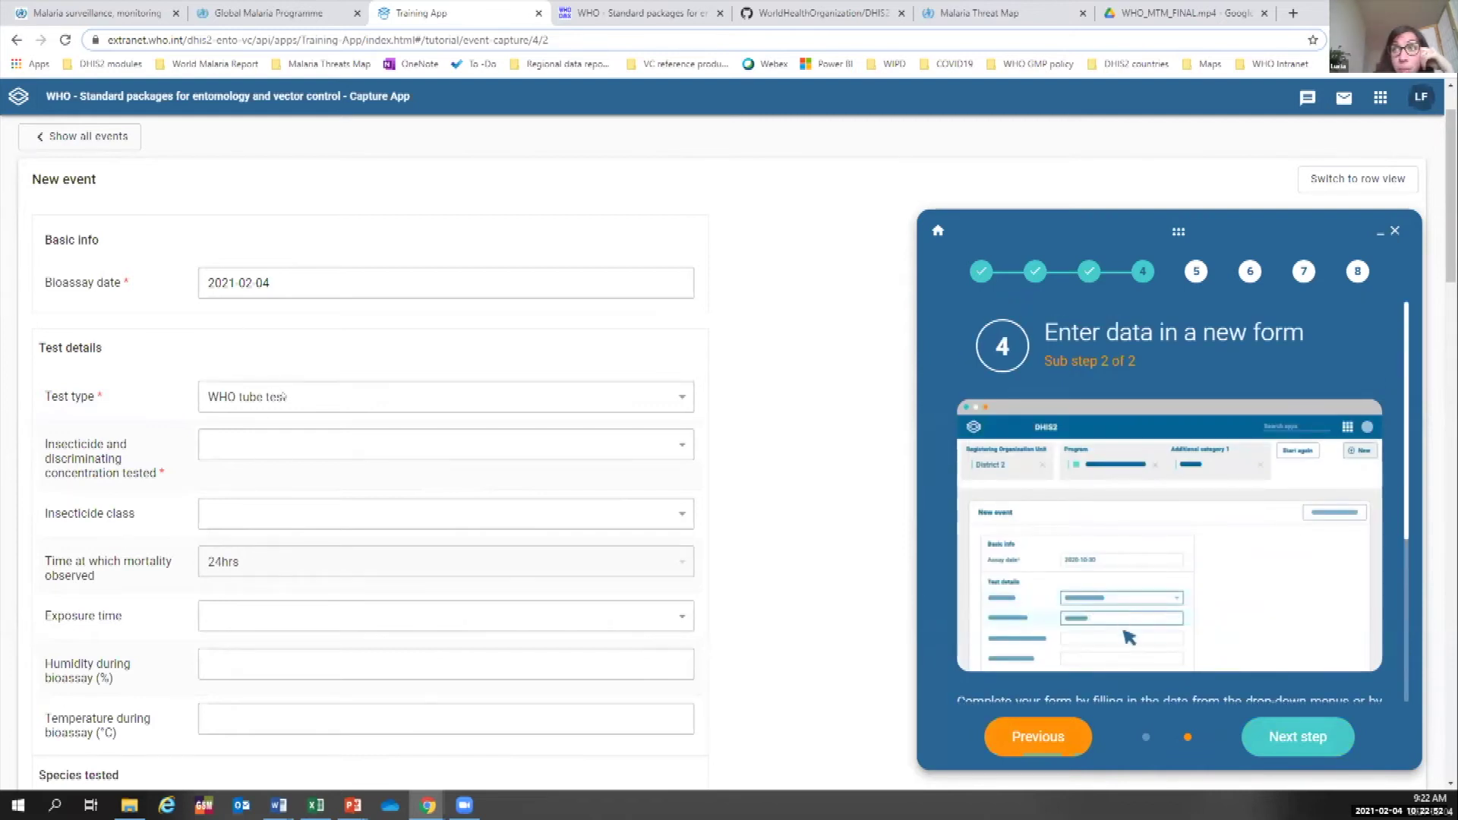
Set the insecticide and discriminating concentration tested to Alphacypermethrin 0.05% and the exposure time to 60mins.
{"action": "left_click", "coordinate": [225, 444]}
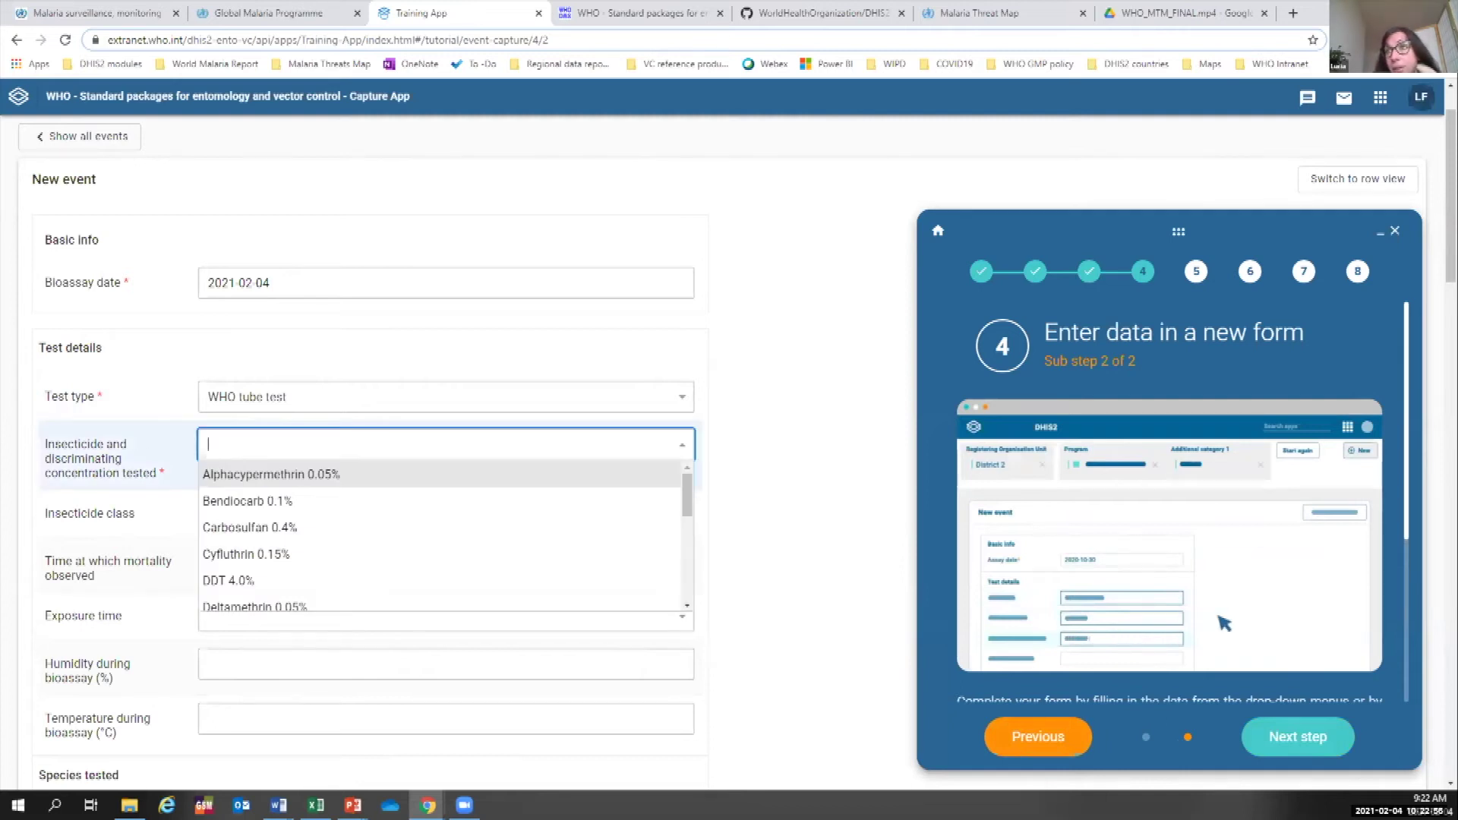
{"action": "left_click", "coordinate": [262, 474]}
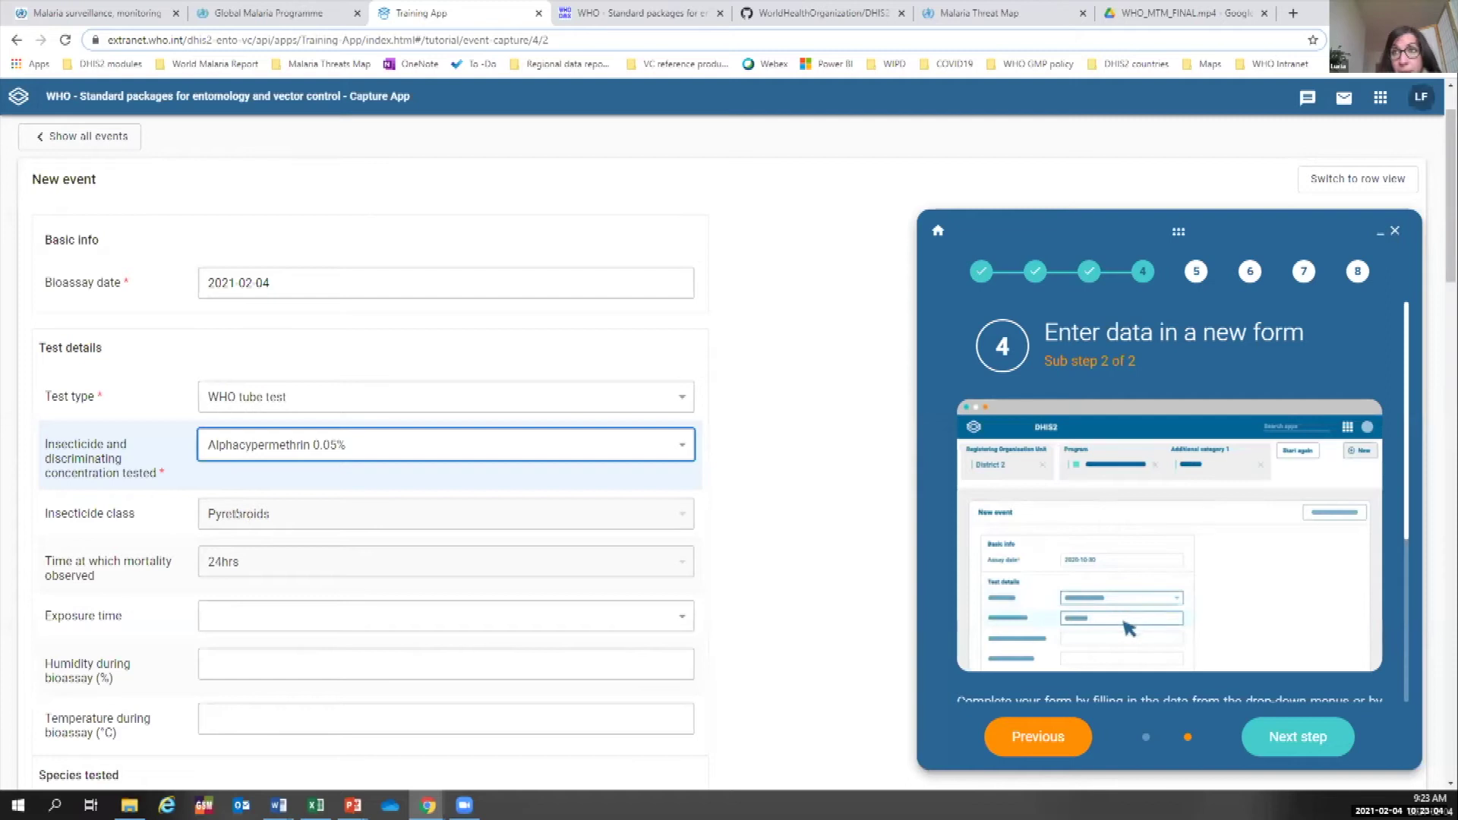
{"action": "key", "text": "Tab"}
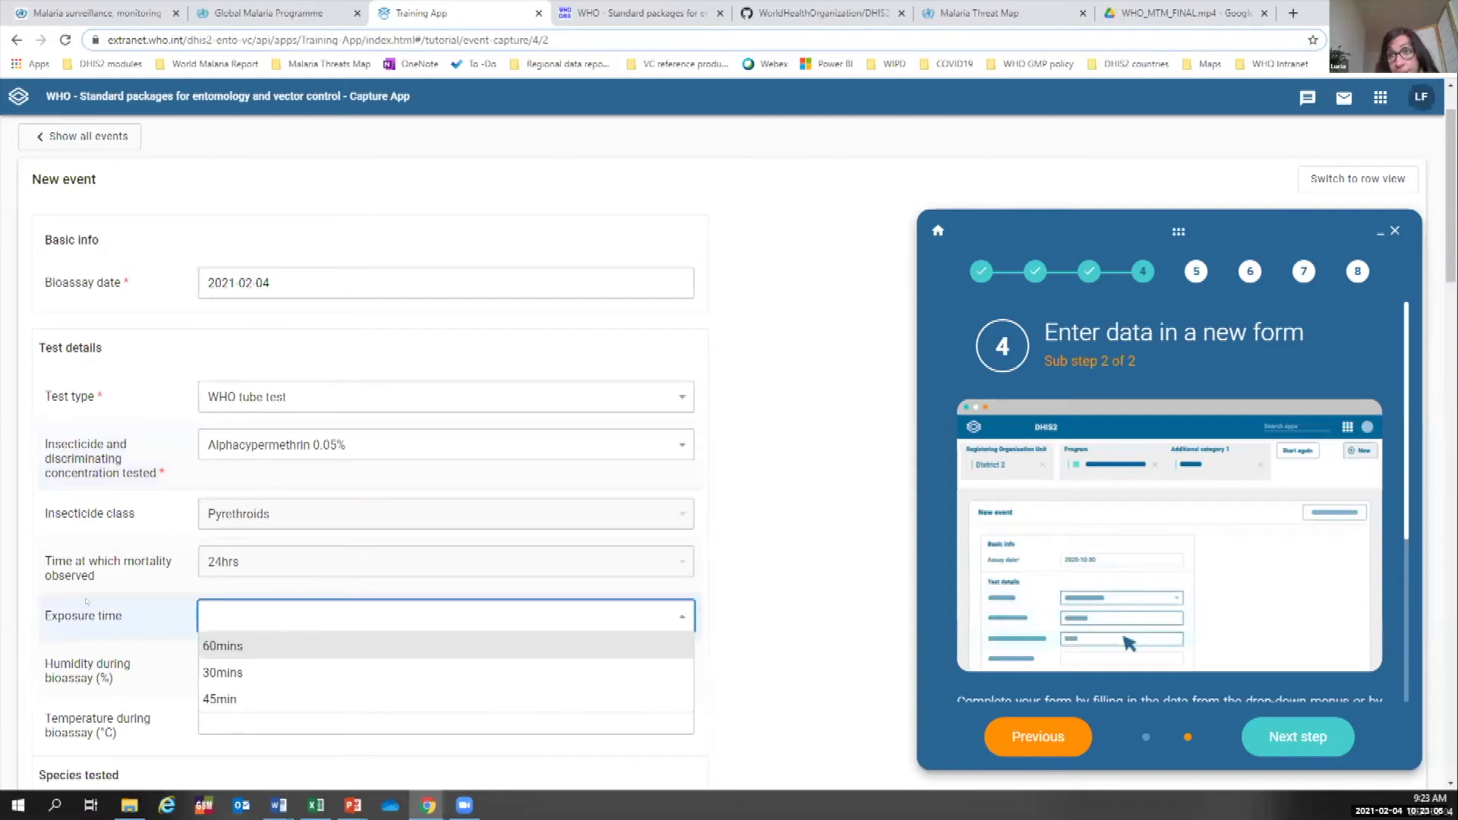
{"action": "left_click", "coordinate": [244, 644]}
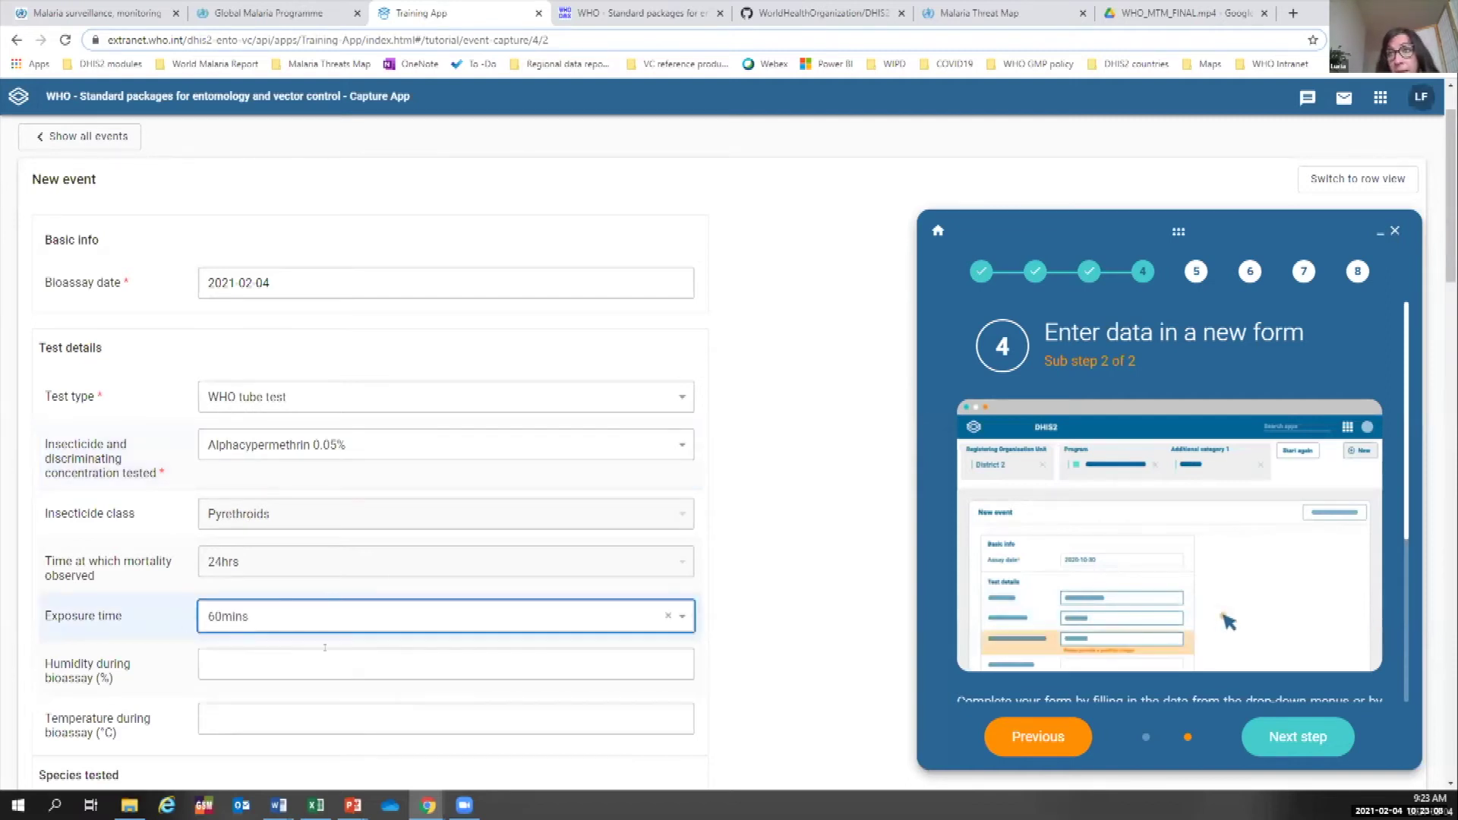
{"action": "scroll", "coordinate": [299, 601], "scroll_direction": "down", "scroll_amount": 1}
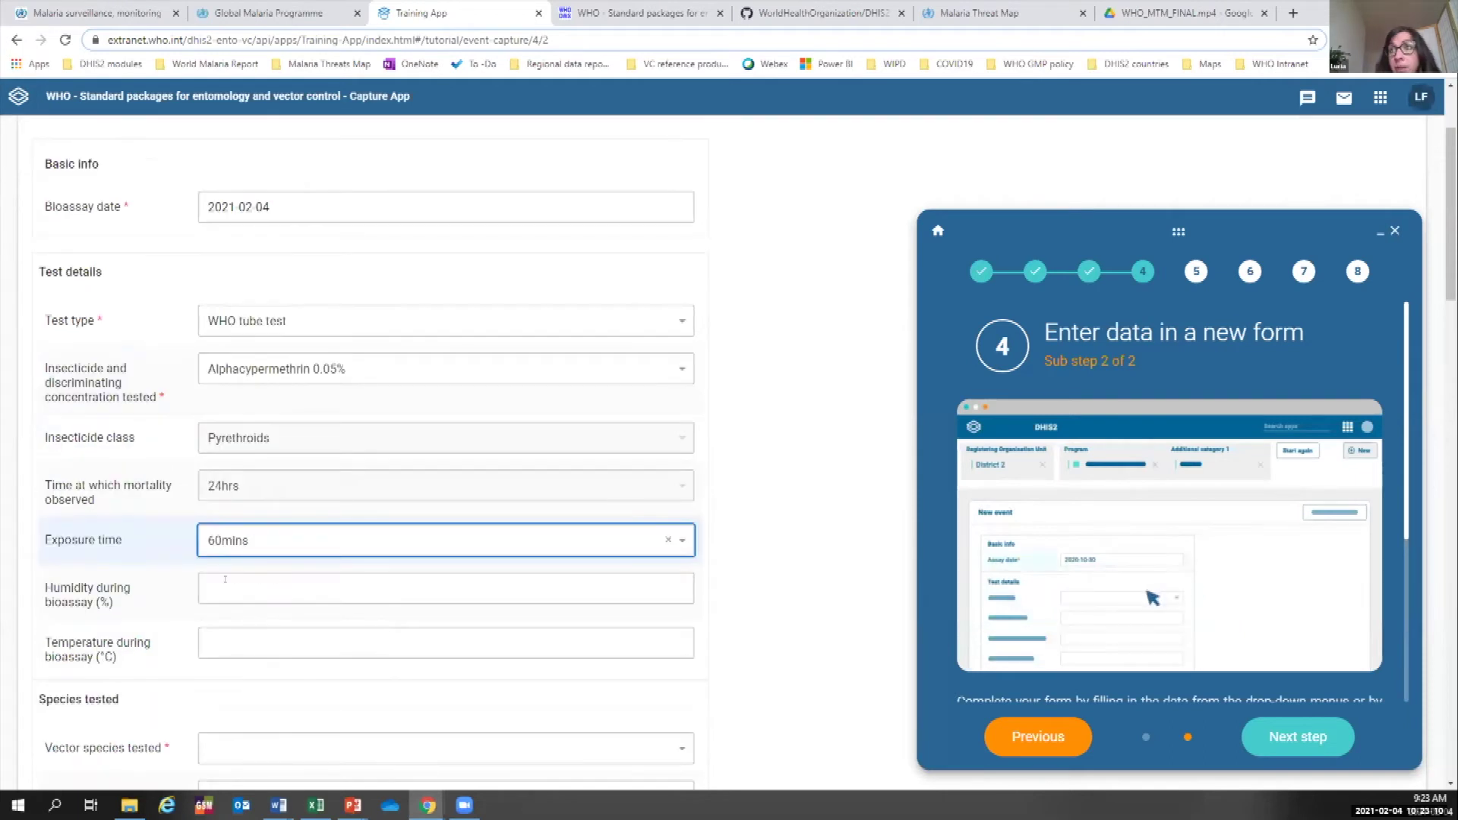
{"action": "left_click", "coordinate": [227, 540]}
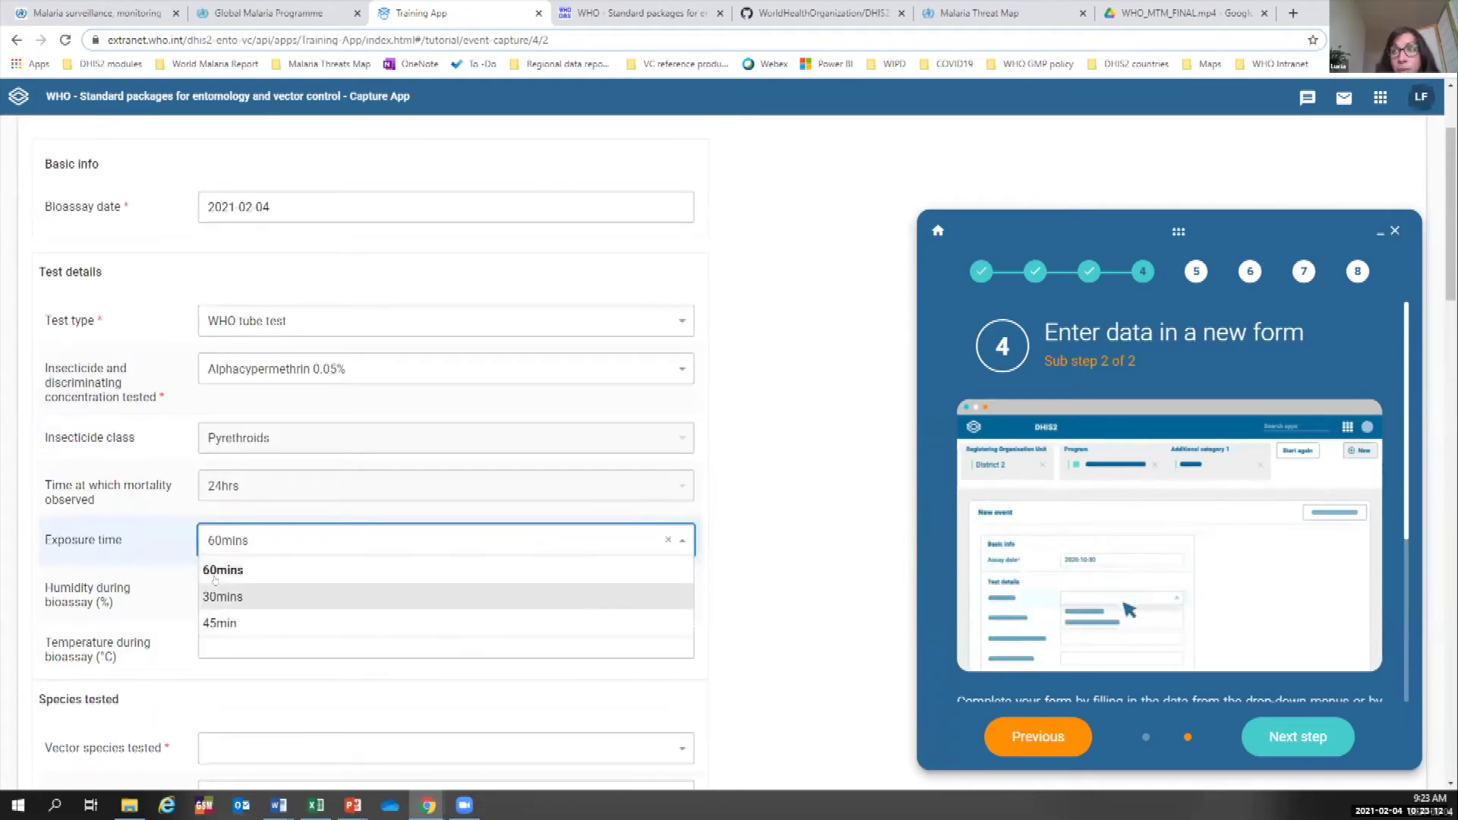
{"action": "left_click", "coordinate": [236, 569]}
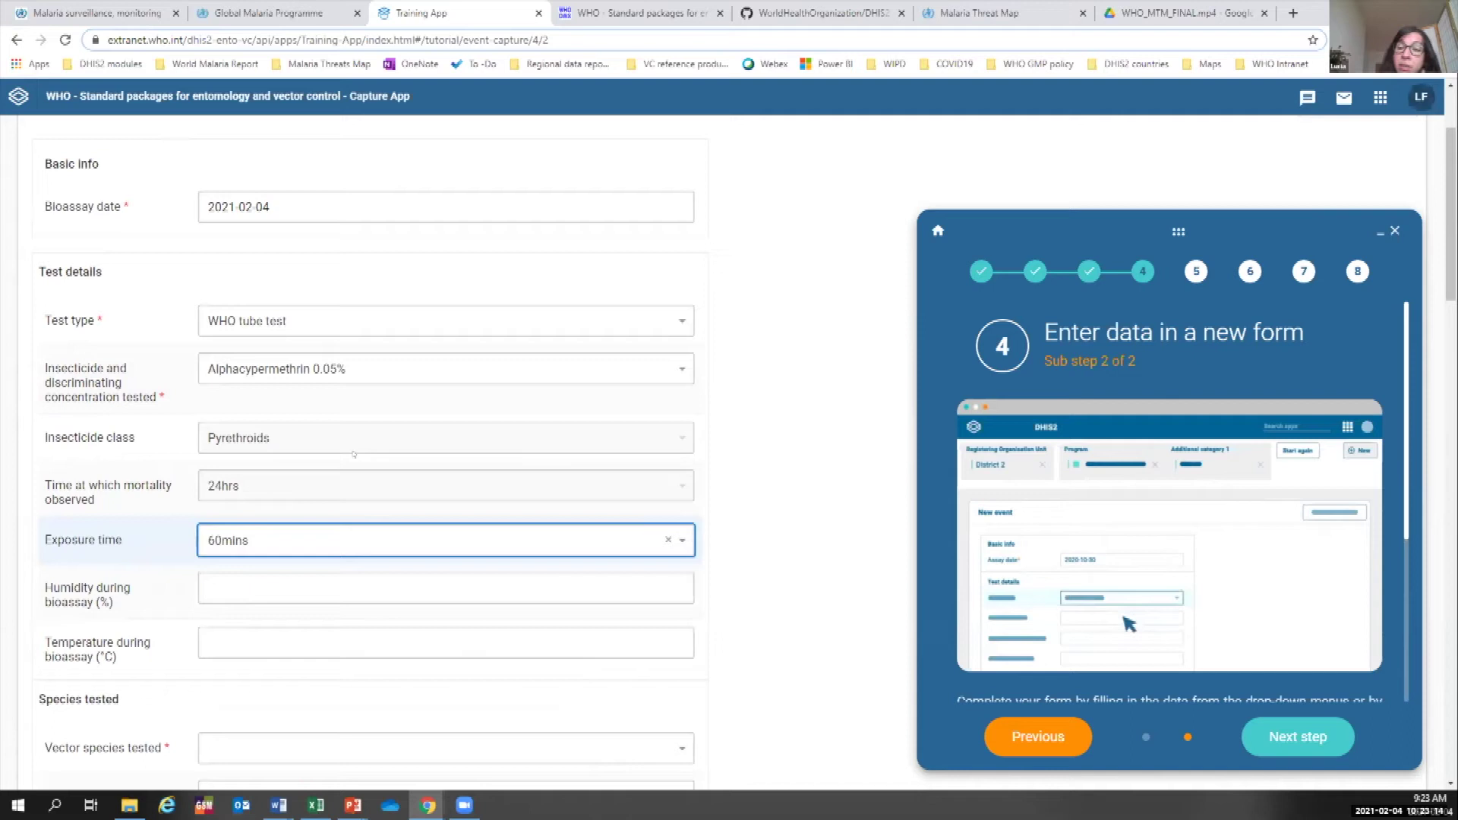
Set the humidity during bioassay to 81% and the temperature during bioassay to 27.5 °C.
{"action": "left_click", "coordinate": [231, 587]}
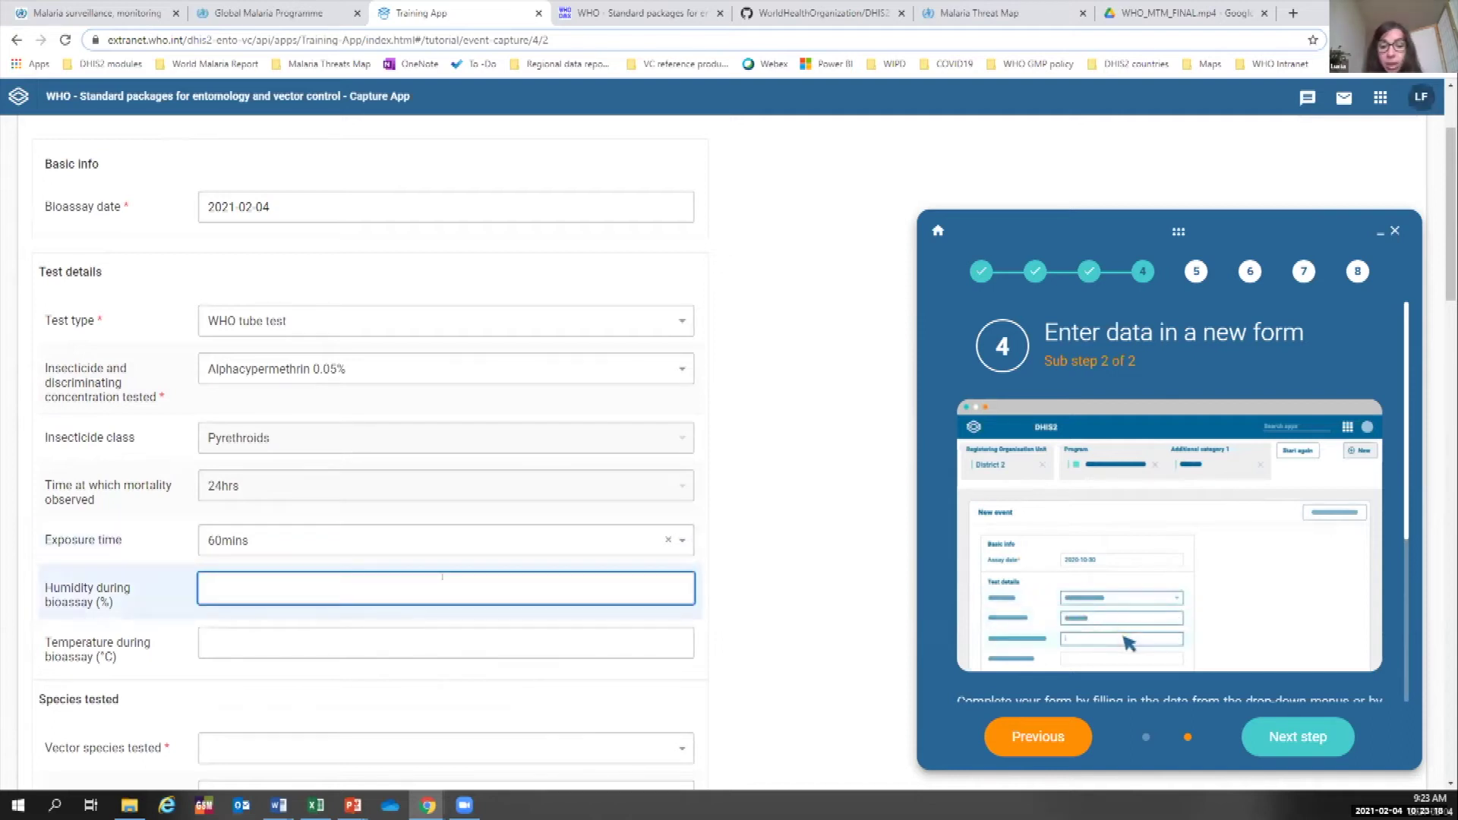
{"action": "type", "text": "67"}
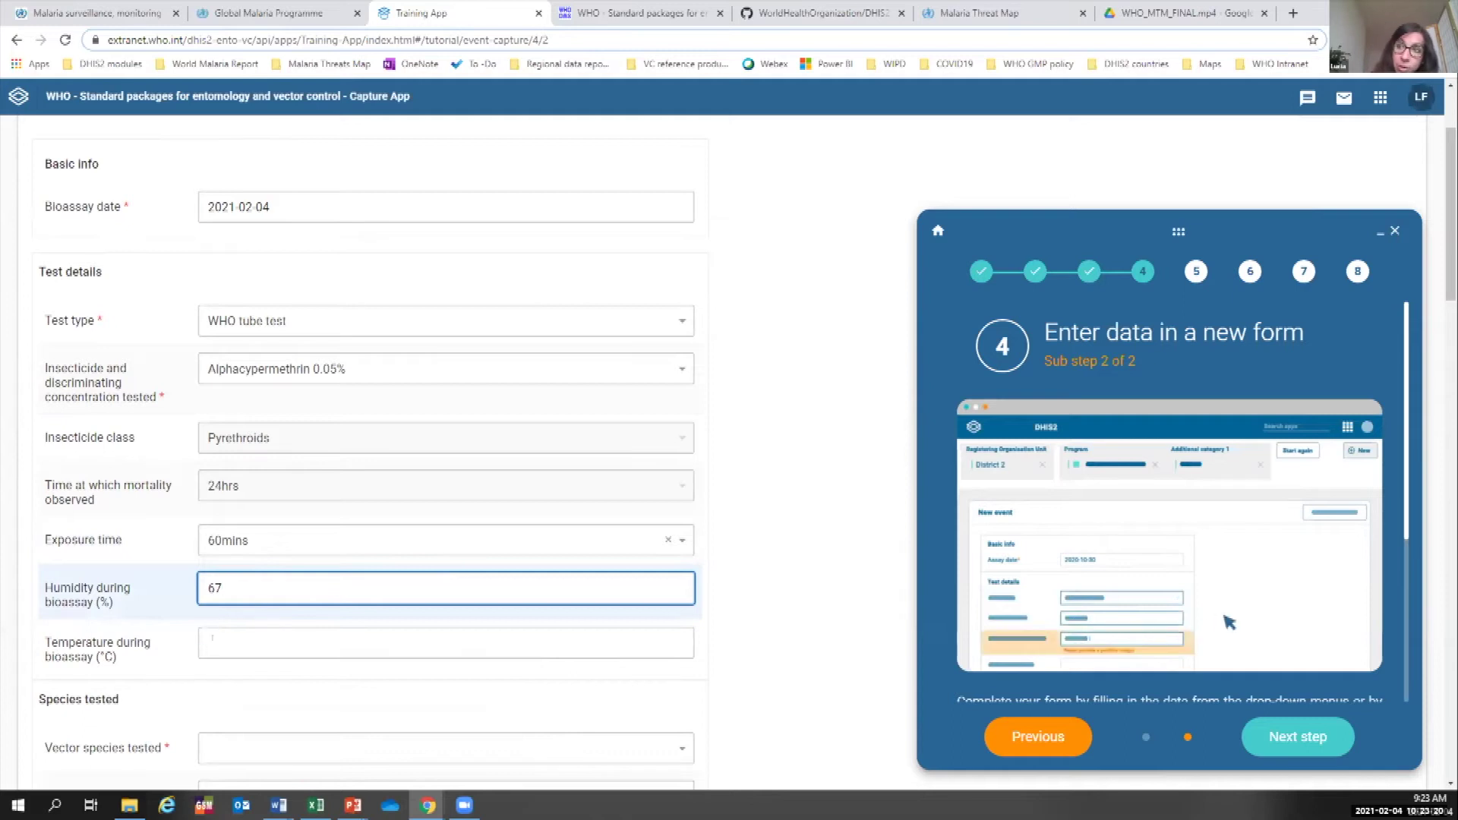
{"action": "left_click", "coordinate": [216, 630]}
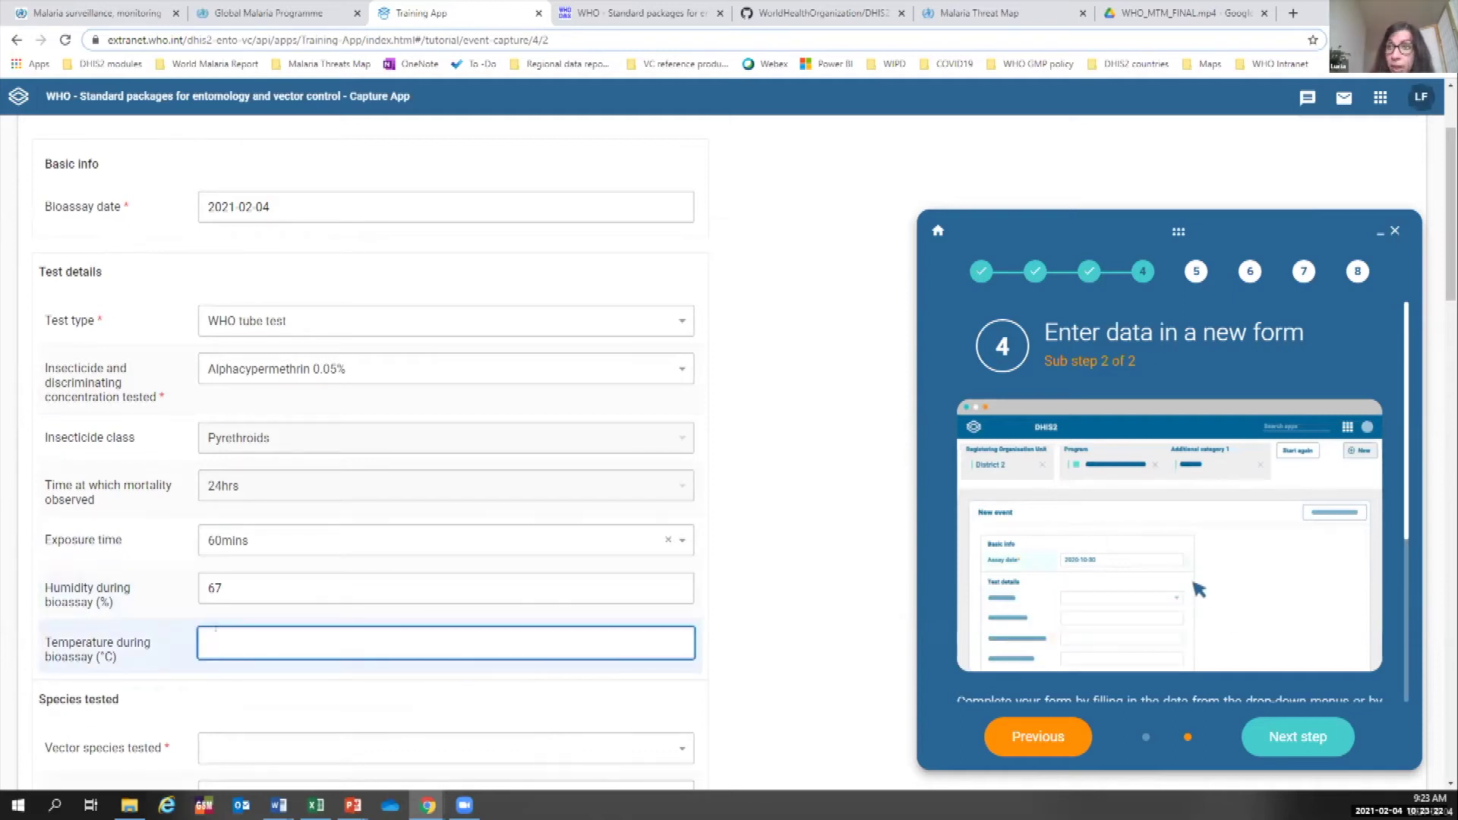
{"action": "left_click", "coordinate": [223, 574]}
{"action": "key", "text": "BackSpace"}
{"action": "key", "text": "BackSpace"}
{"action": "type", "text": "81"}
{"action": "left_click", "coordinate": [226, 640]}
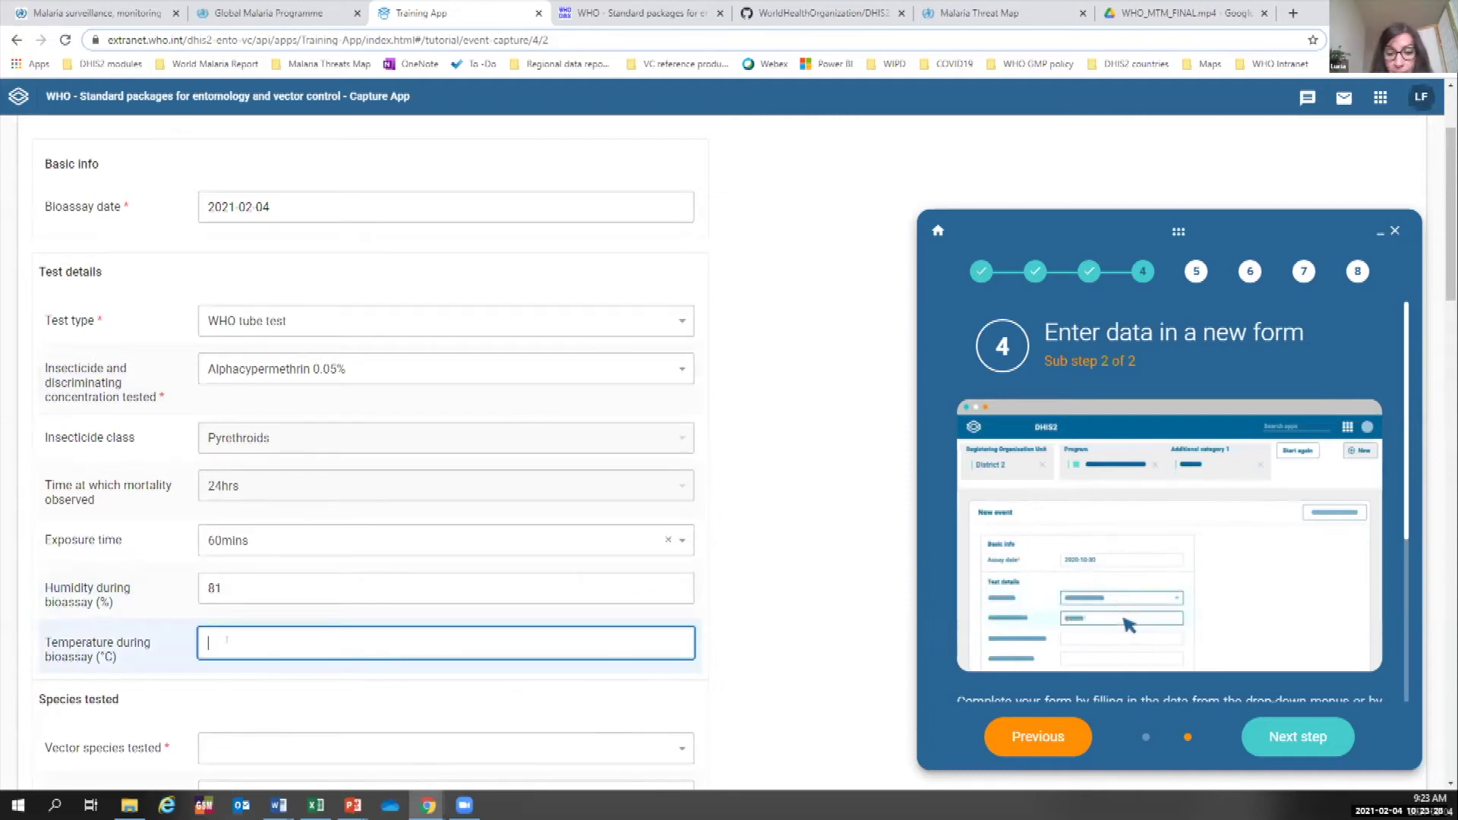
{"action": "type", "text": "27.5"}
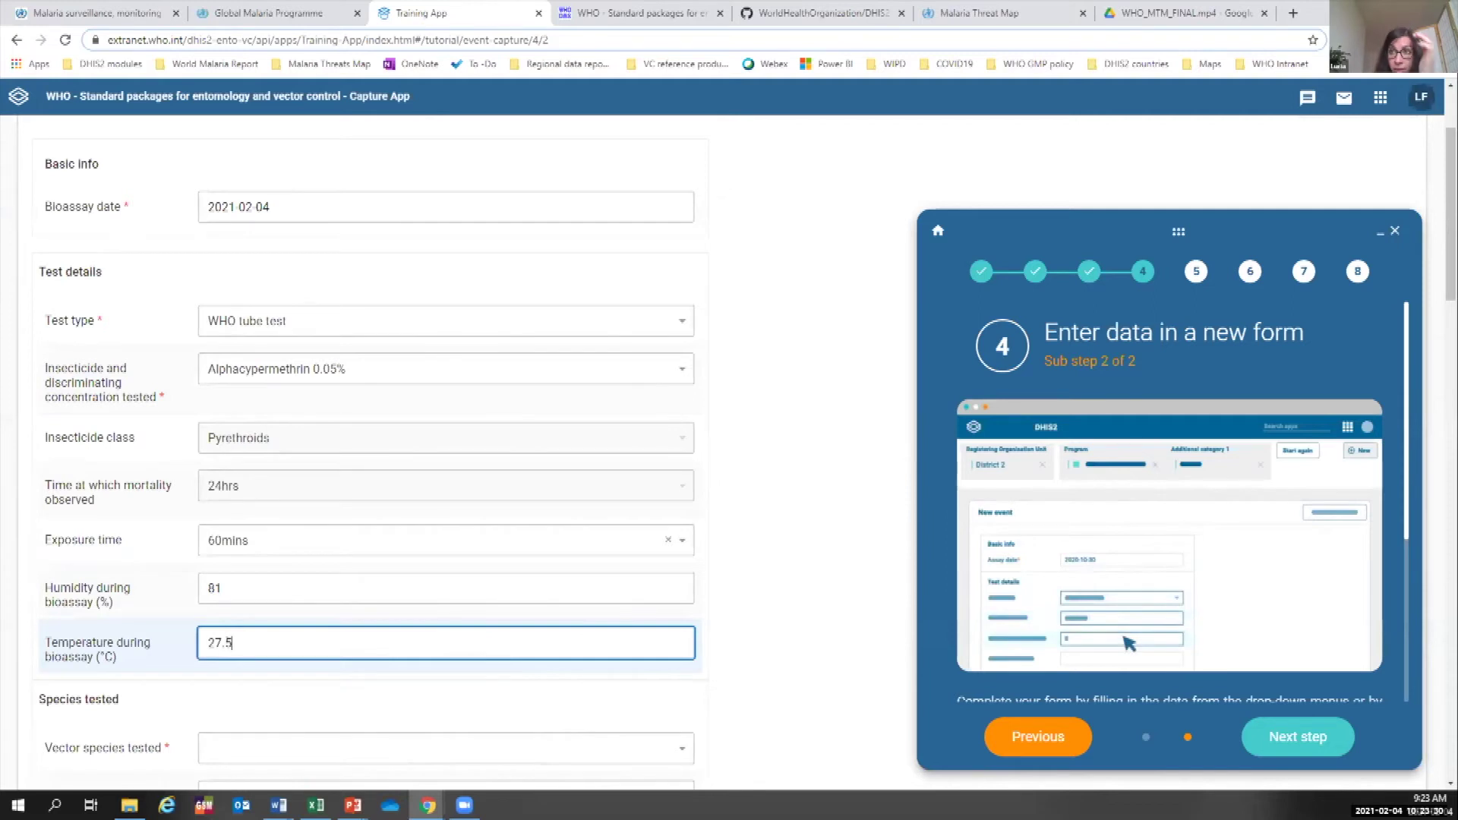
Set the vector species tested to An. stephensi in the Species tested section.
{"action": "scroll", "coordinate": [248, 627], "scroll_direction": "down", "scroll_amount": 2}
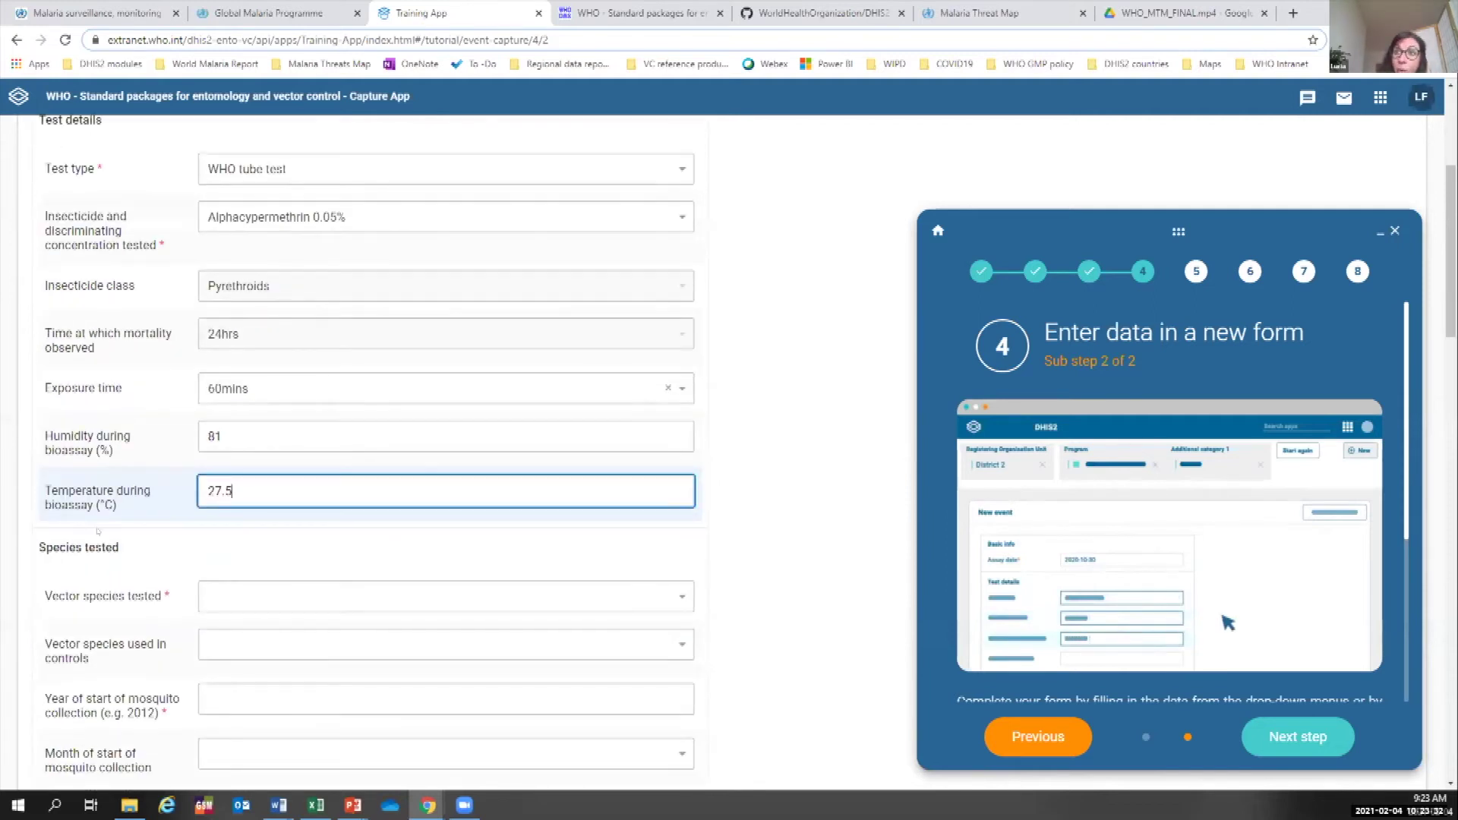
{"action": "left_click_drag", "start_coordinate": [120, 548], "coordinate": [32, 543]}
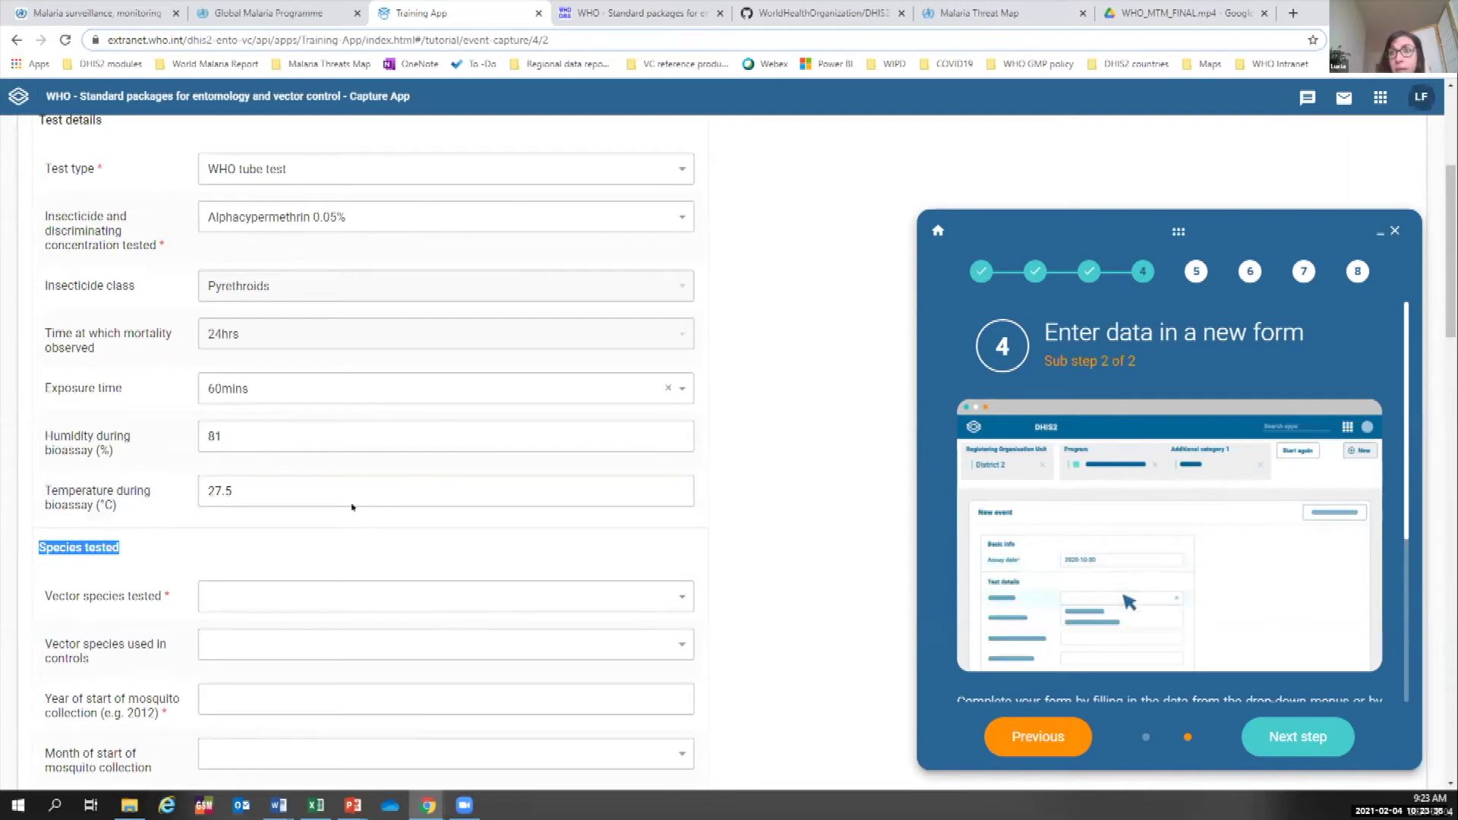
{"action": "scroll", "coordinate": [352, 506], "scroll_direction": "down", "scroll_amount": 2}
{"action": "left_click", "coordinate": [235, 434]}
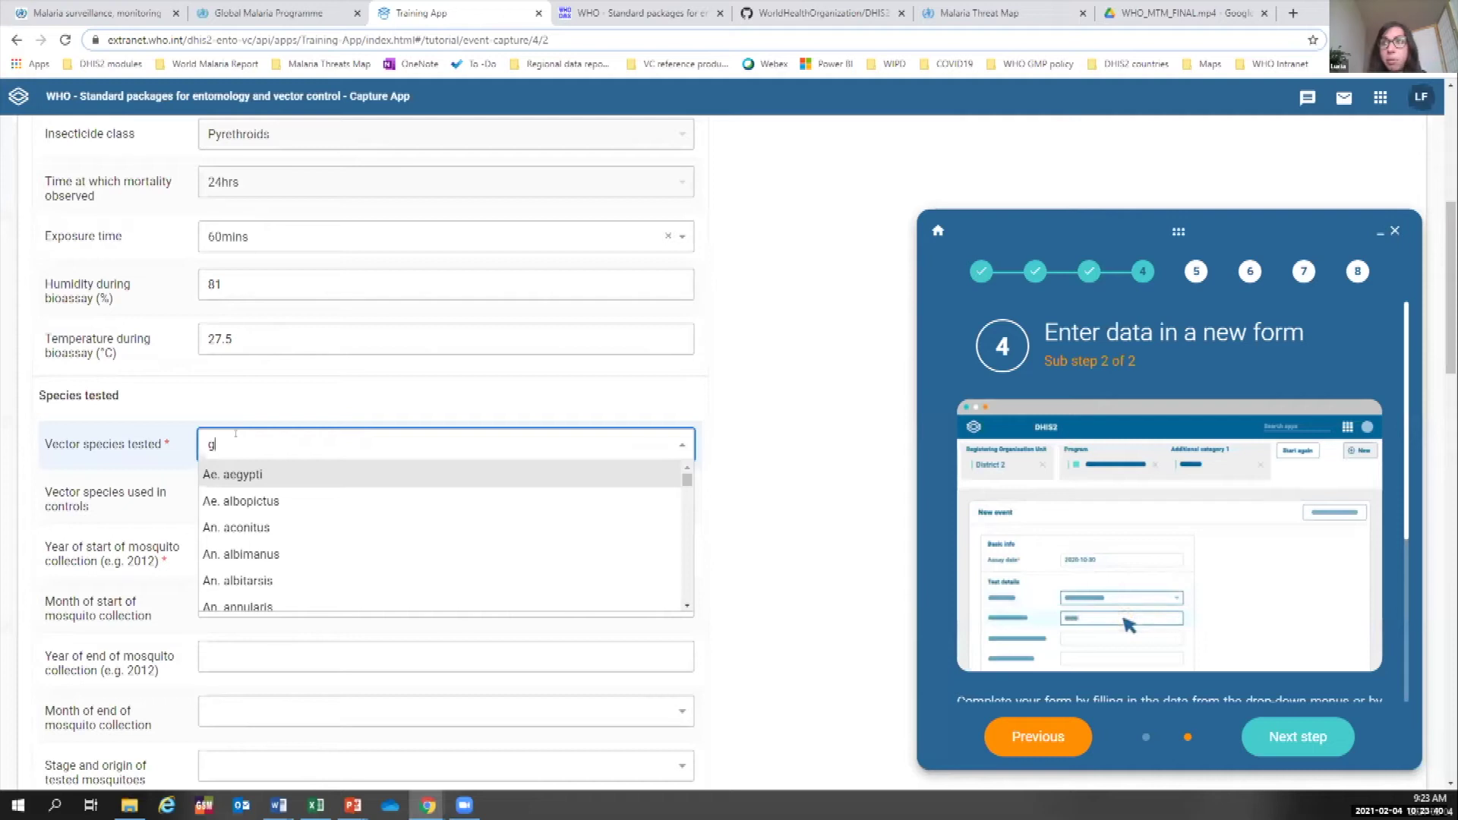
{"action": "type", "text": "gam"}
{"action": "key", "text": "BackSpace"}
{"action": "key", "text": "BackSpace"}
{"action": "key", "text": "BackSpace"}
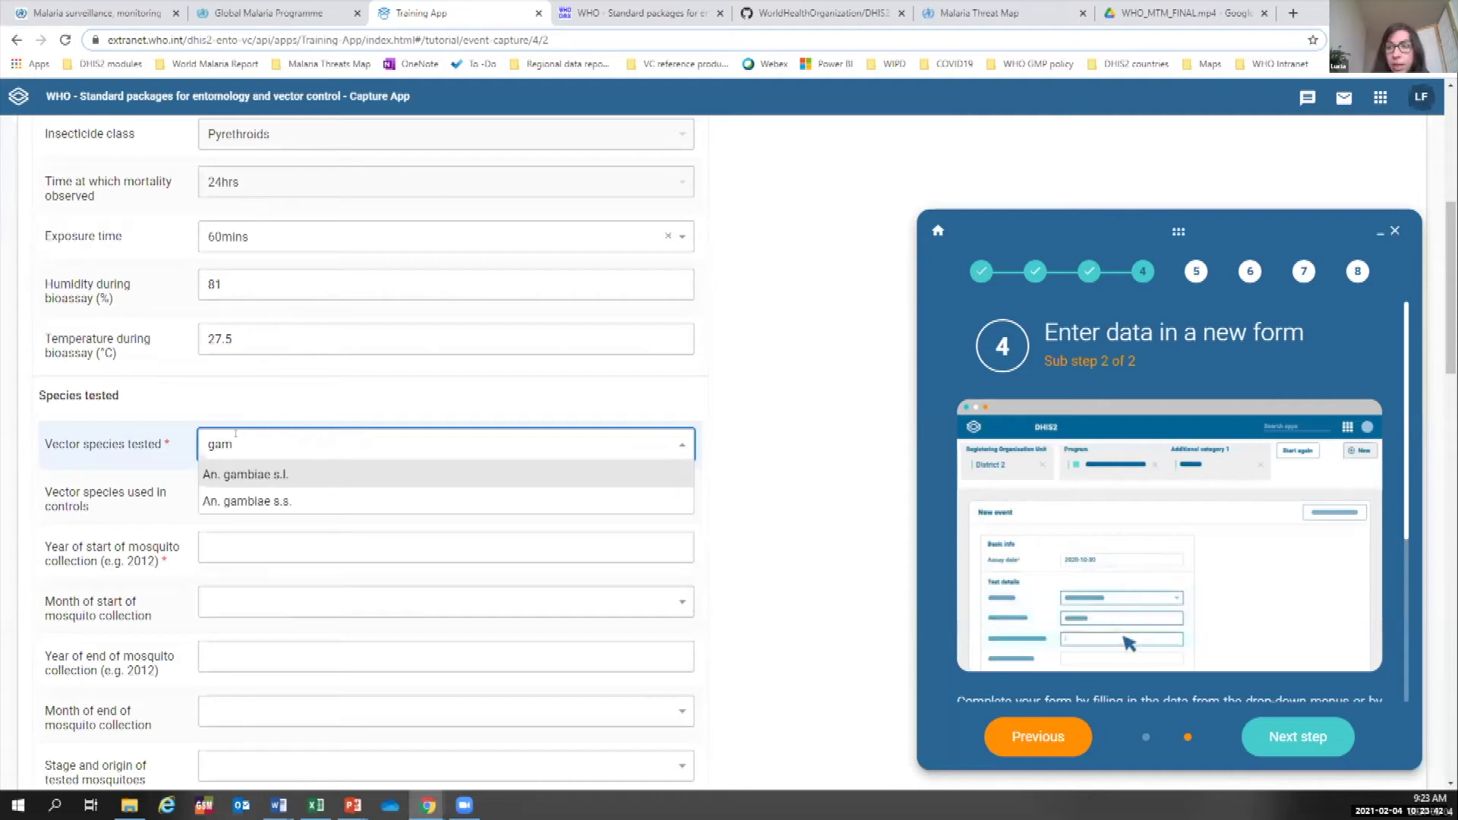
{"action": "type", "text": "step"}
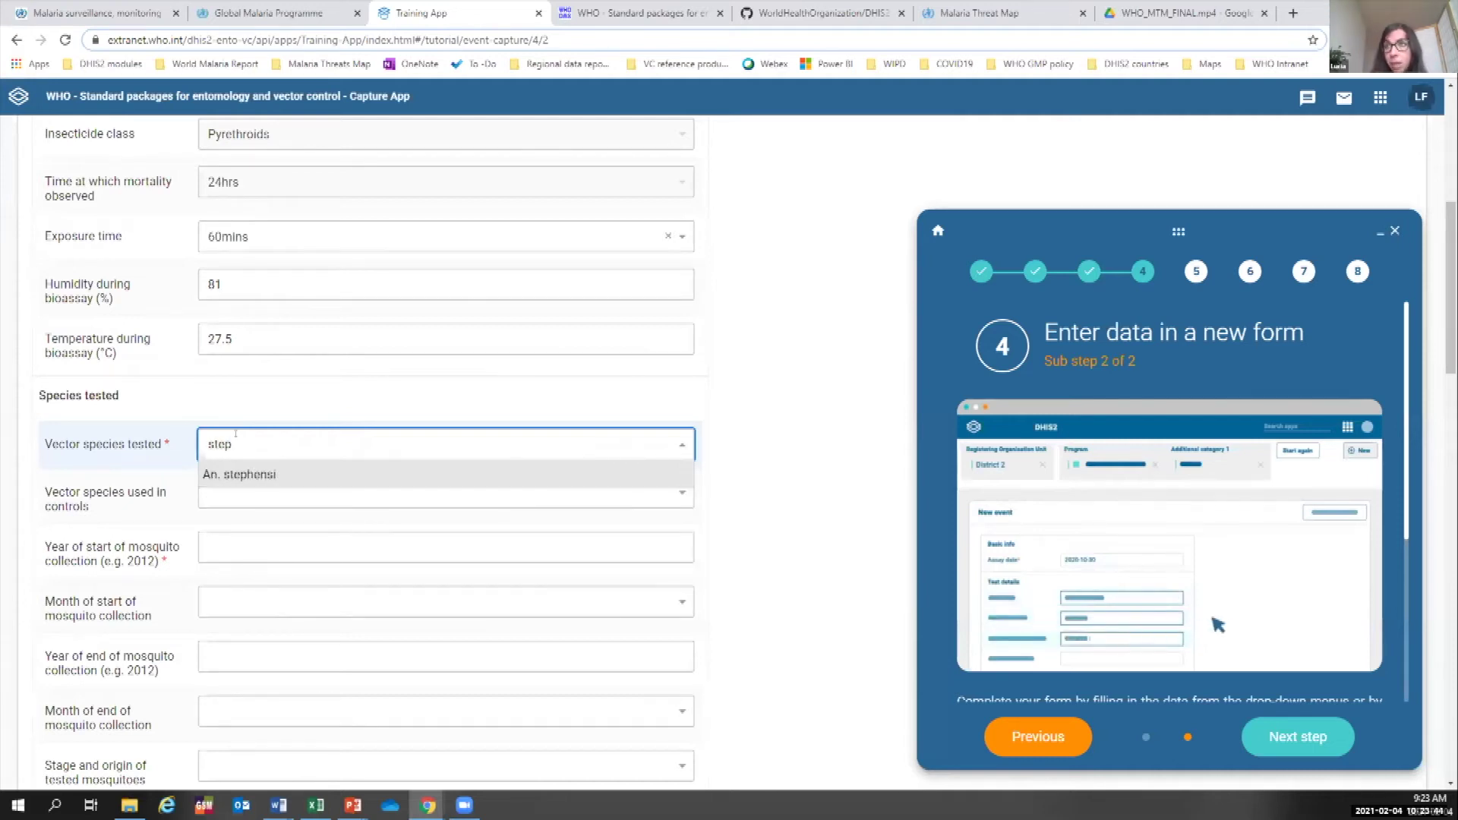
{"action": "left_click", "coordinate": [210, 478]}
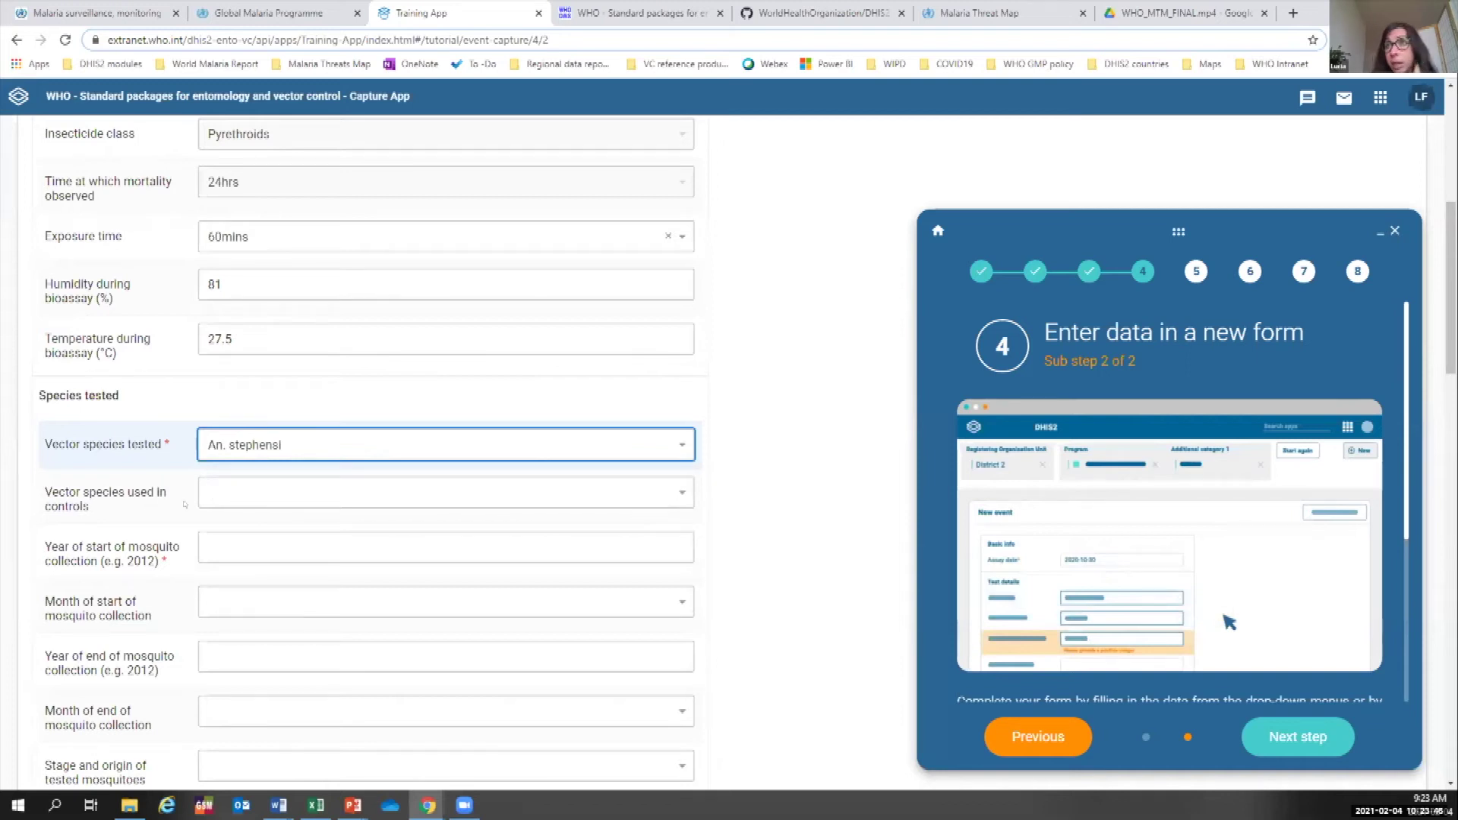
Choose An. stephensi as the vector species used in controls.
{"action": "left_click", "coordinate": [179, 495]}
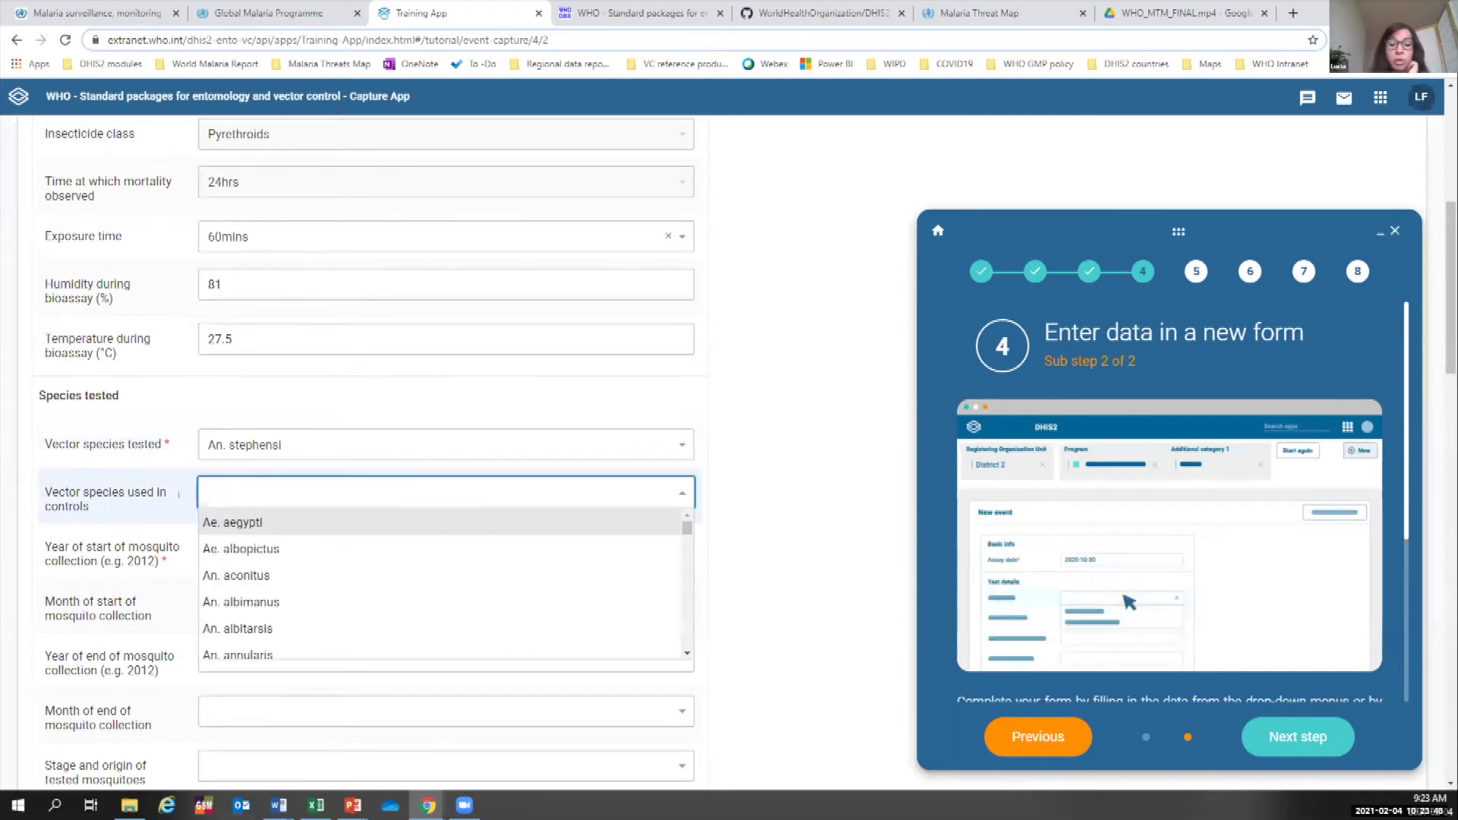
{"action": "type", "text": "step"}
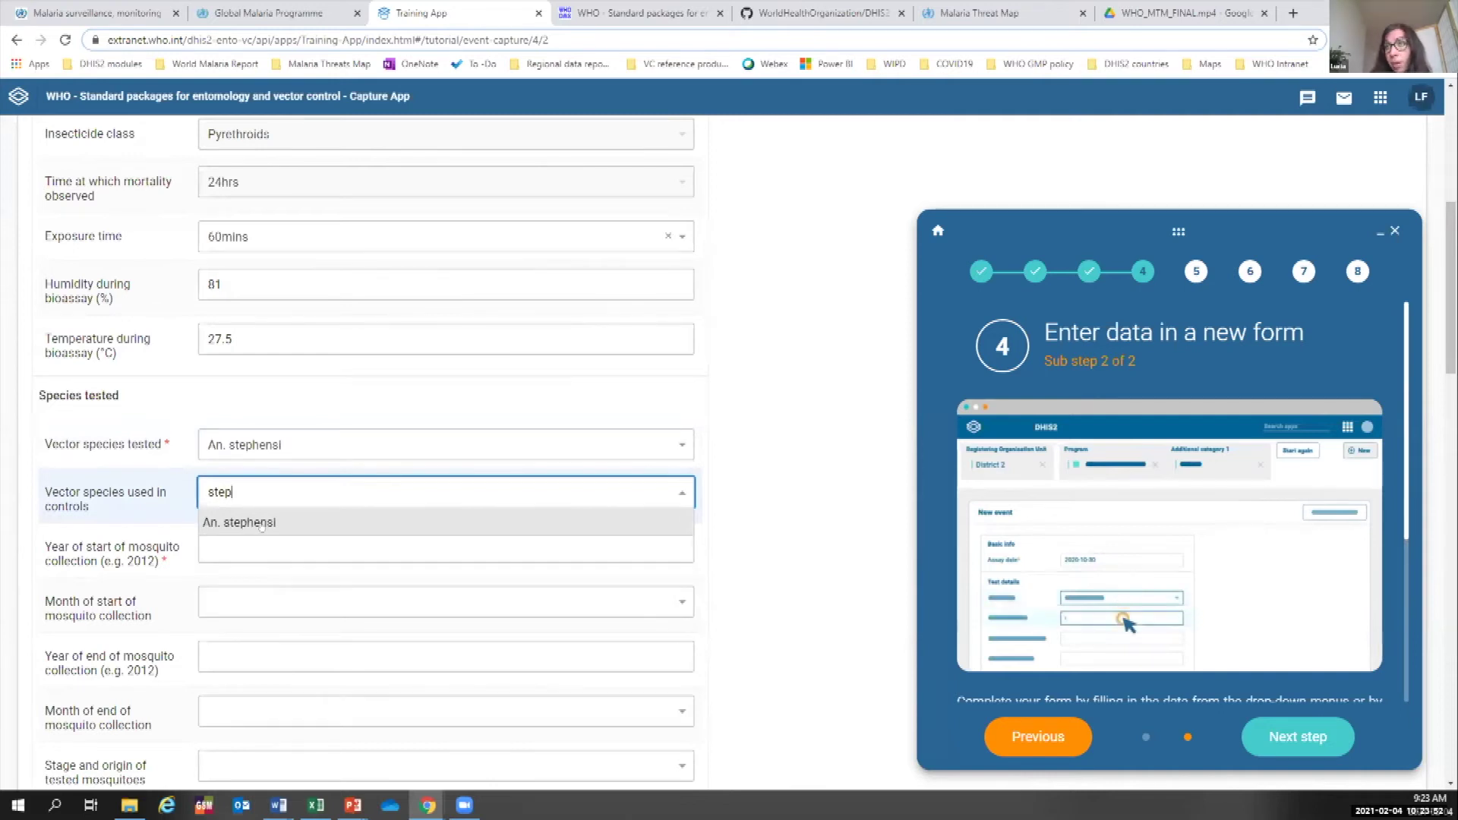
{"action": "left_click", "coordinate": [261, 524]}
Set the start of mosquito collection to year 2021 and month February.
{"action": "left_click", "coordinate": [289, 547]}
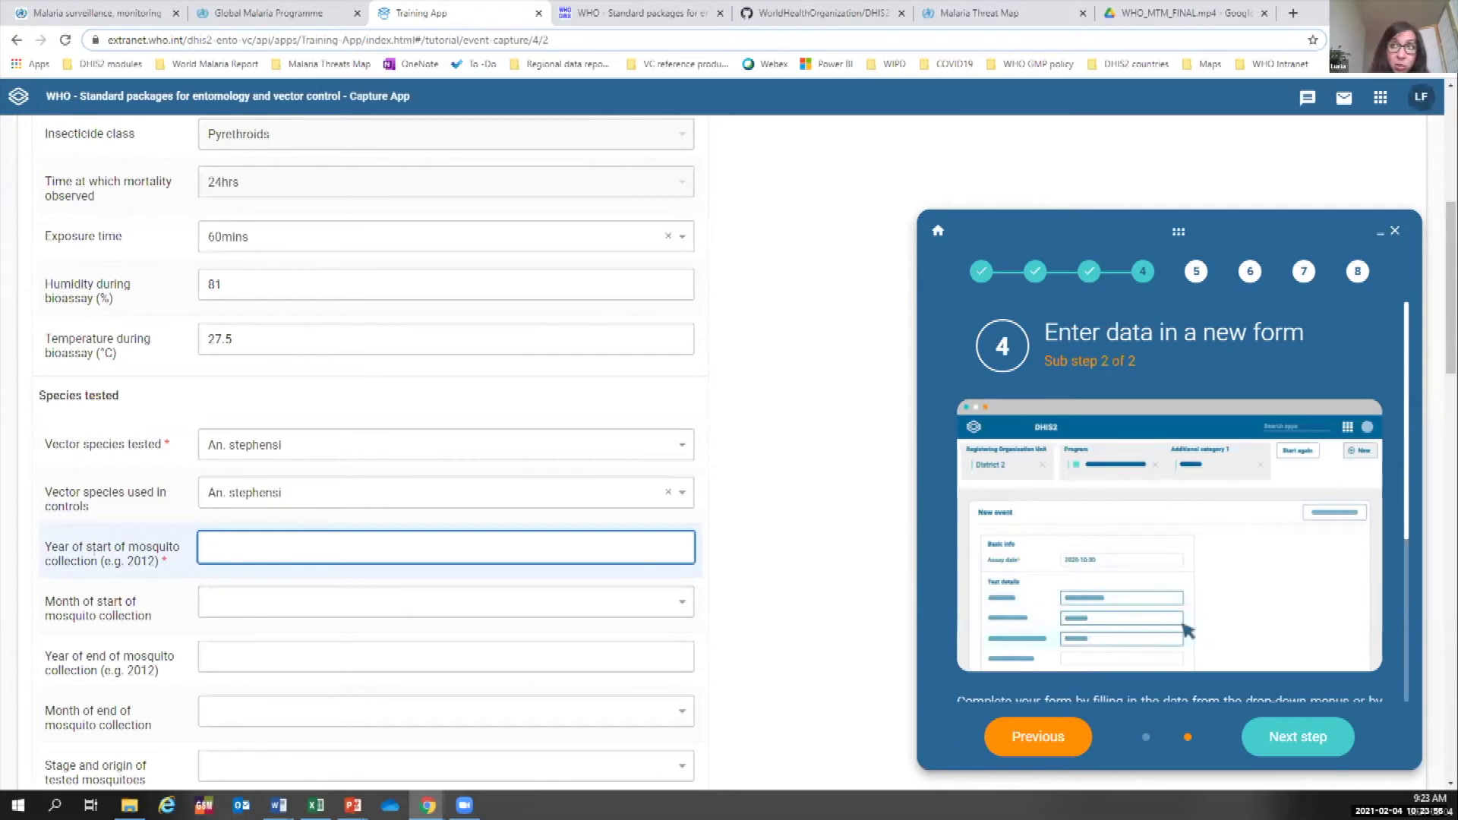
{"action": "type", "text": "201"}
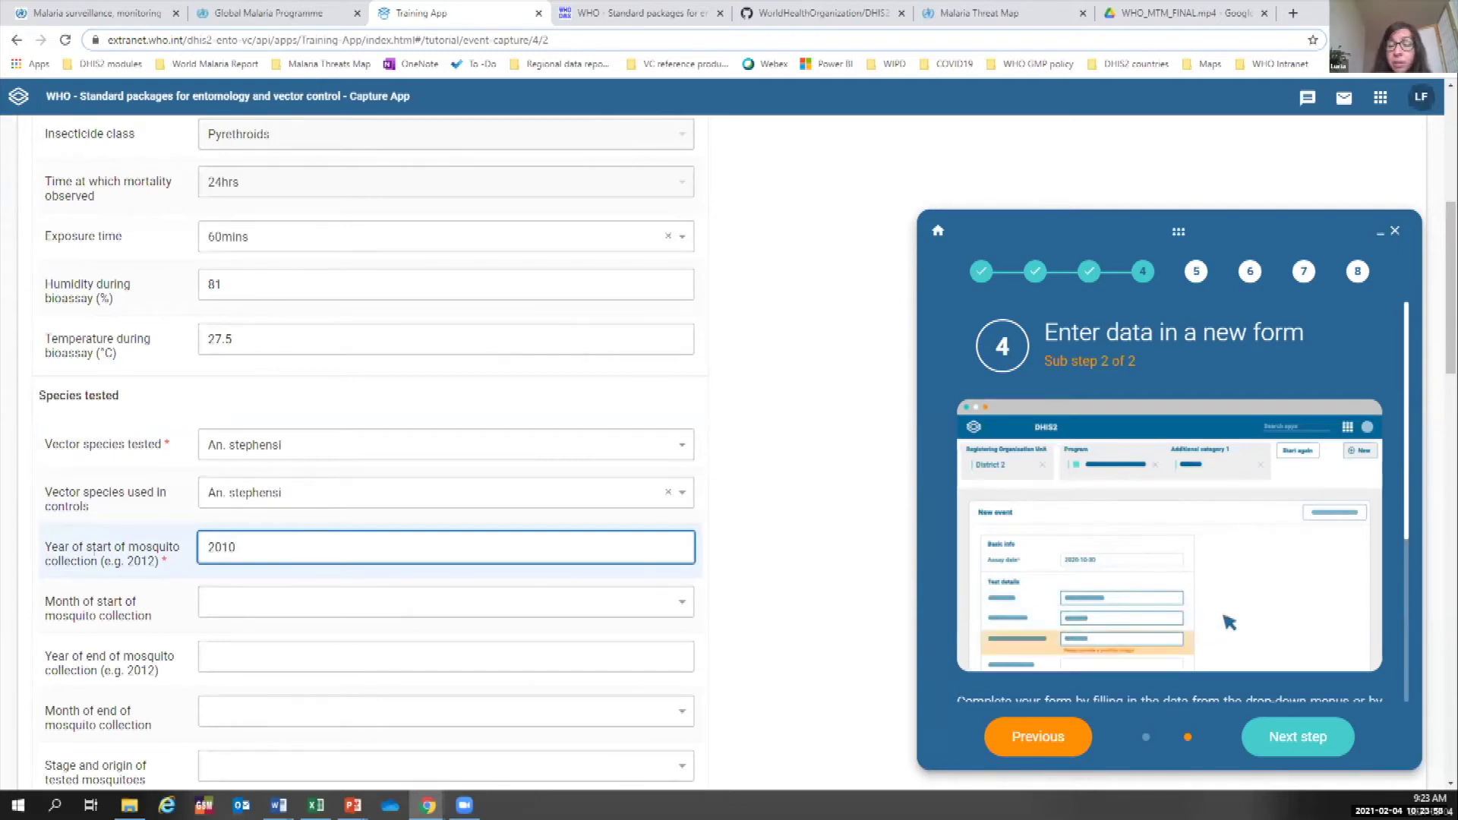
{"action": "type", "text": "0"}
{"action": "key", "text": "BackSpace"}
{"action": "key", "text": "BackSpace"}
{"action": "type", "text": "20"}
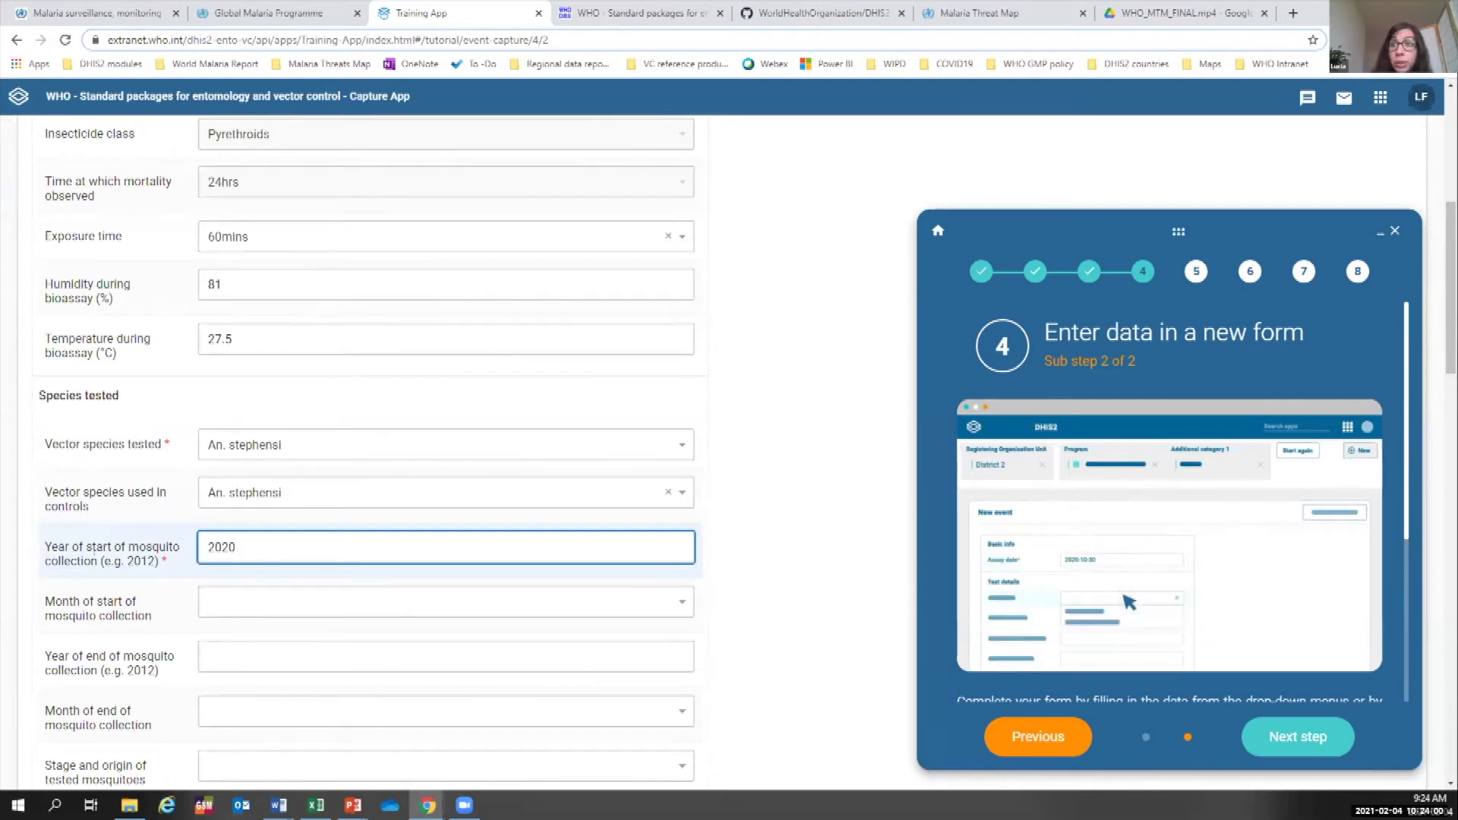
{"action": "scroll", "coordinate": [365, 456], "scroll_direction": "down", "scroll_amount": 2}
{"action": "left_click", "coordinate": [304, 448]}
{"action": "scroll", "coordinate": [215, 617], "scroll_direction": "up", "scroll_amount": 1}
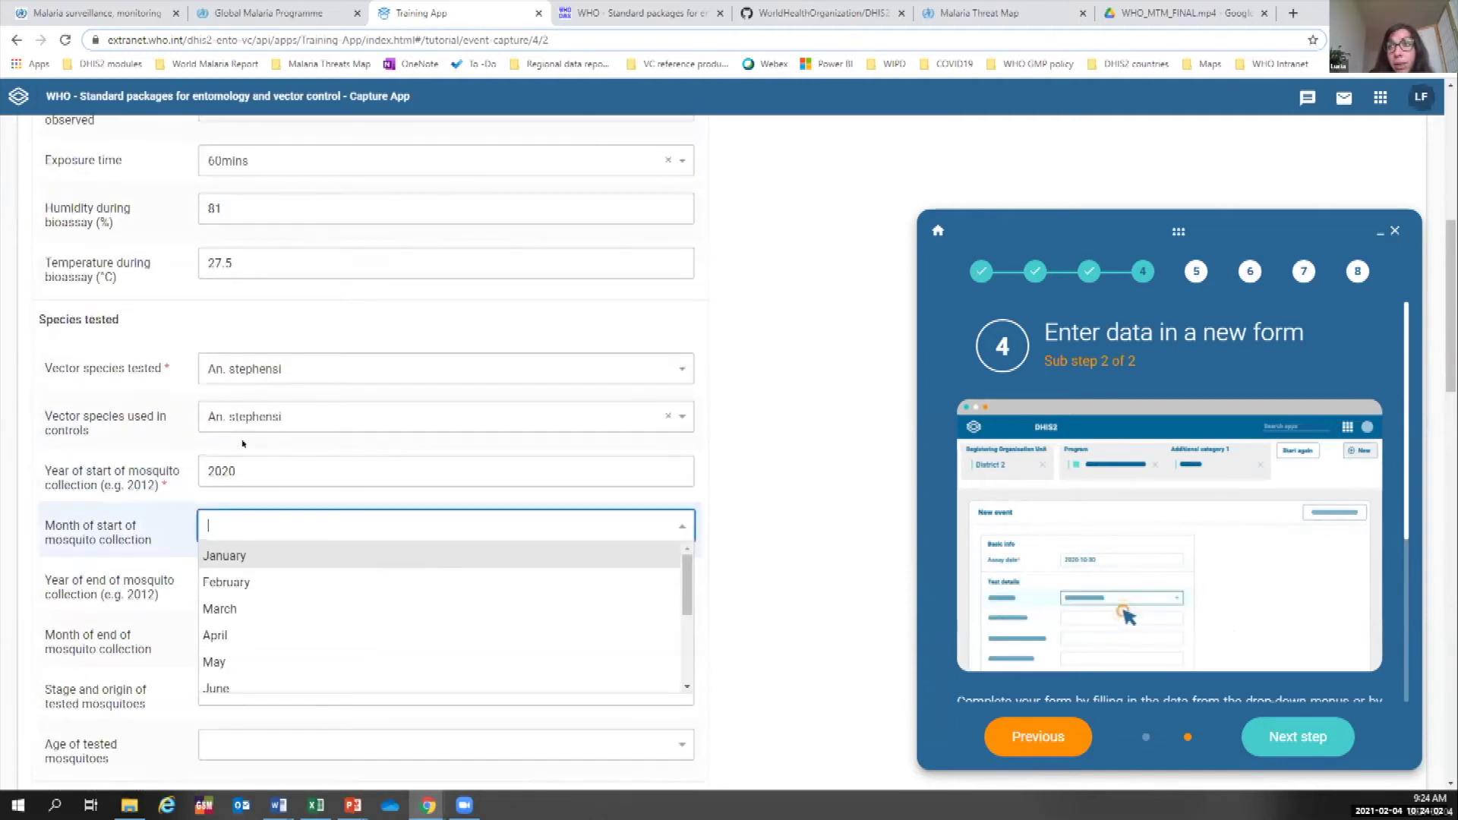
{"action": "left_click", "coordinate": [223, 582]}
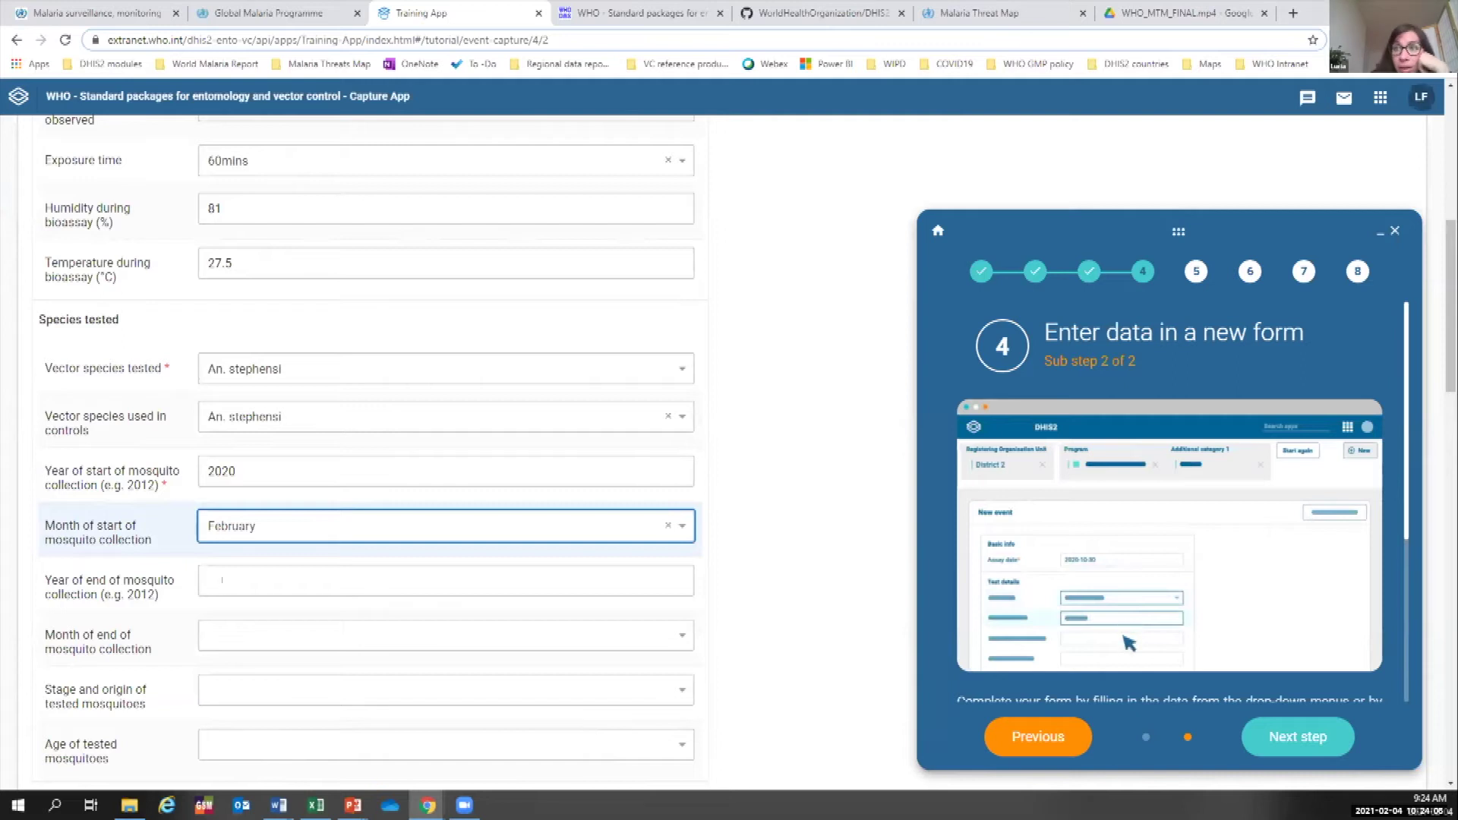
{"action": "left_click", "coordinate": [247, 458]}
{"action": "type", "text": "1"}
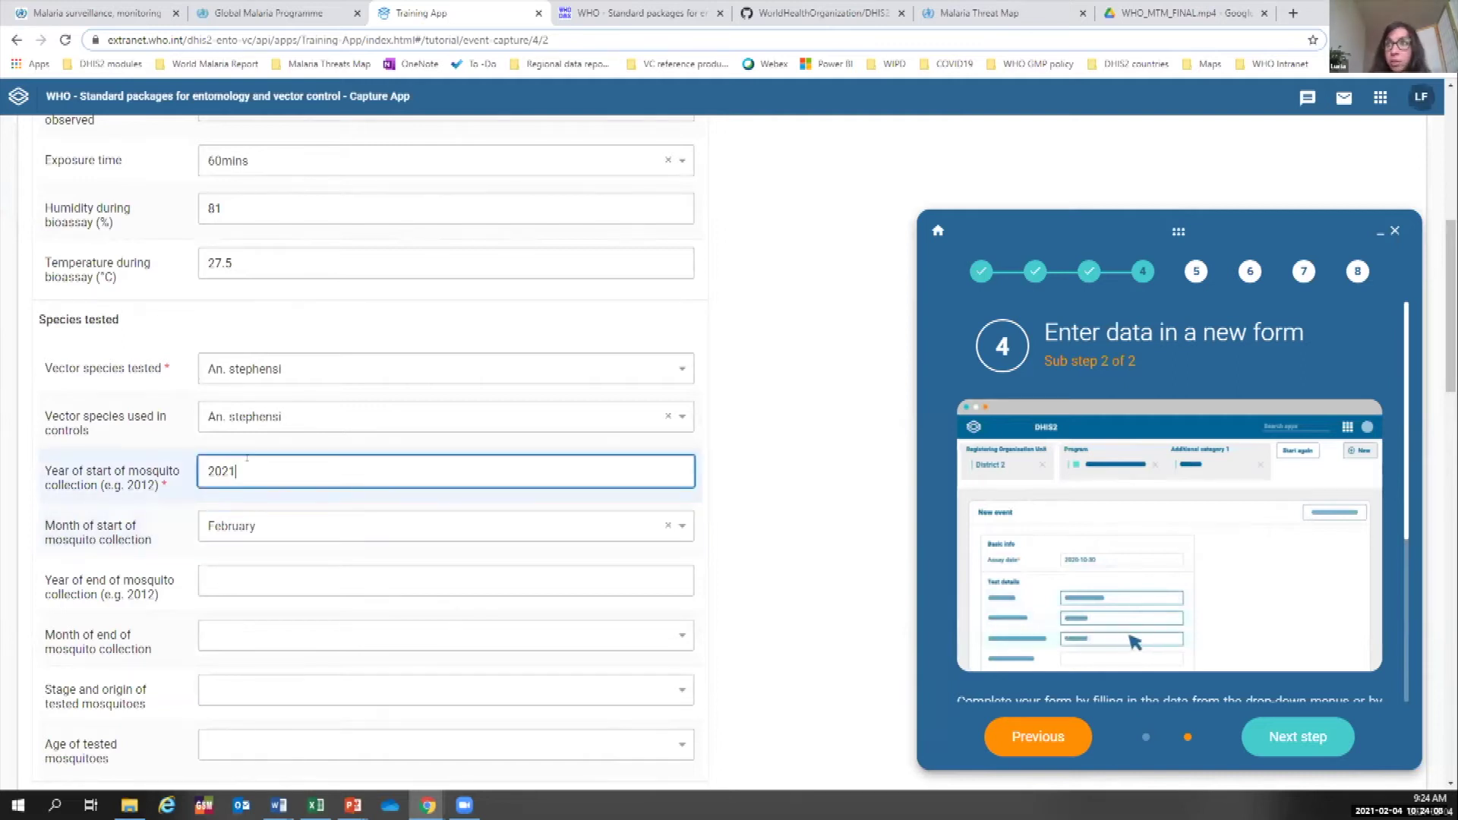
Set the end of mosquito collection to year 2021 and month February.
{"action": "left_click", "coordinate": [225, 585]}
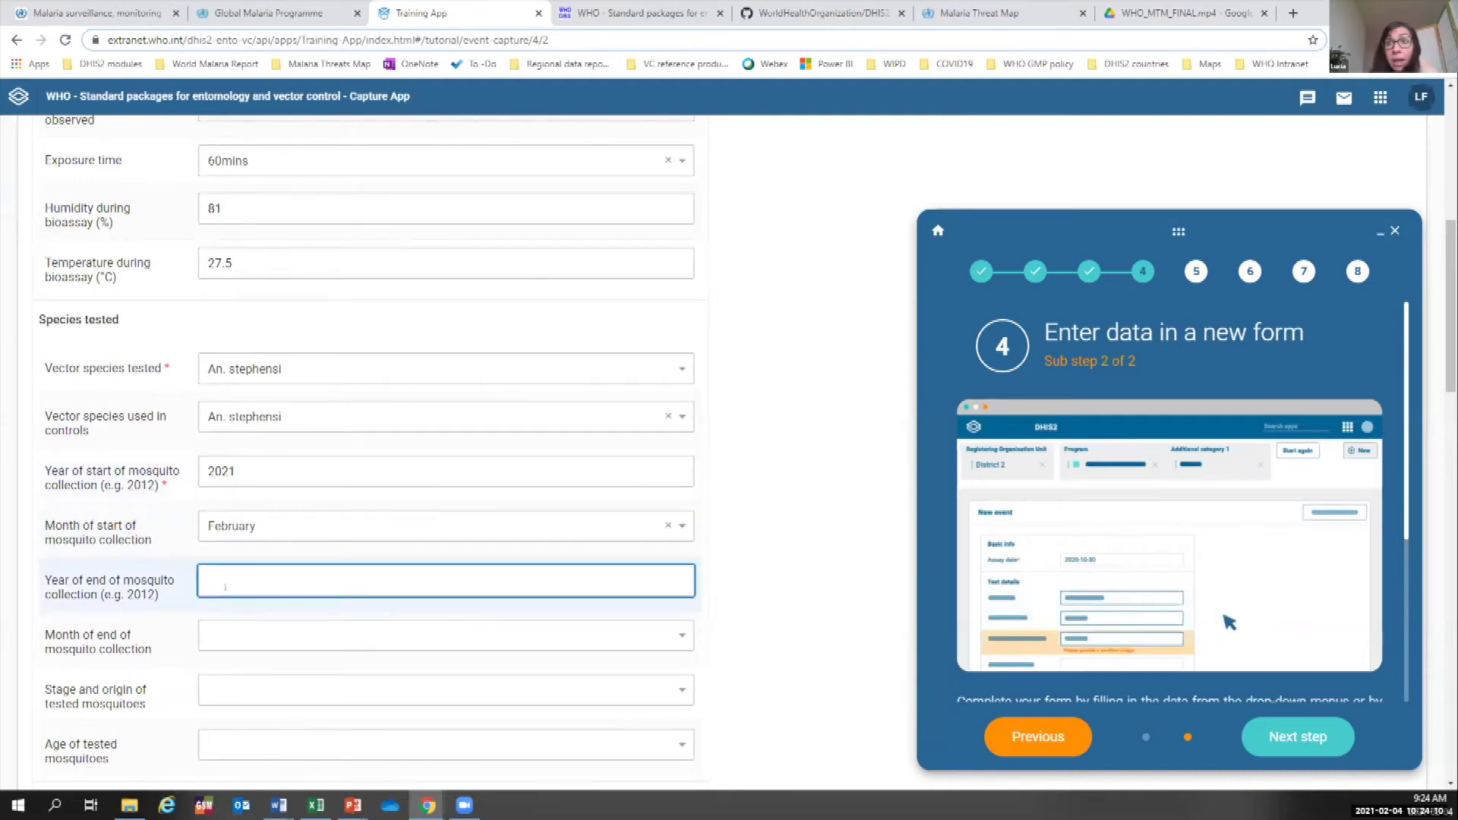
{"action": "type", "text": "201"}
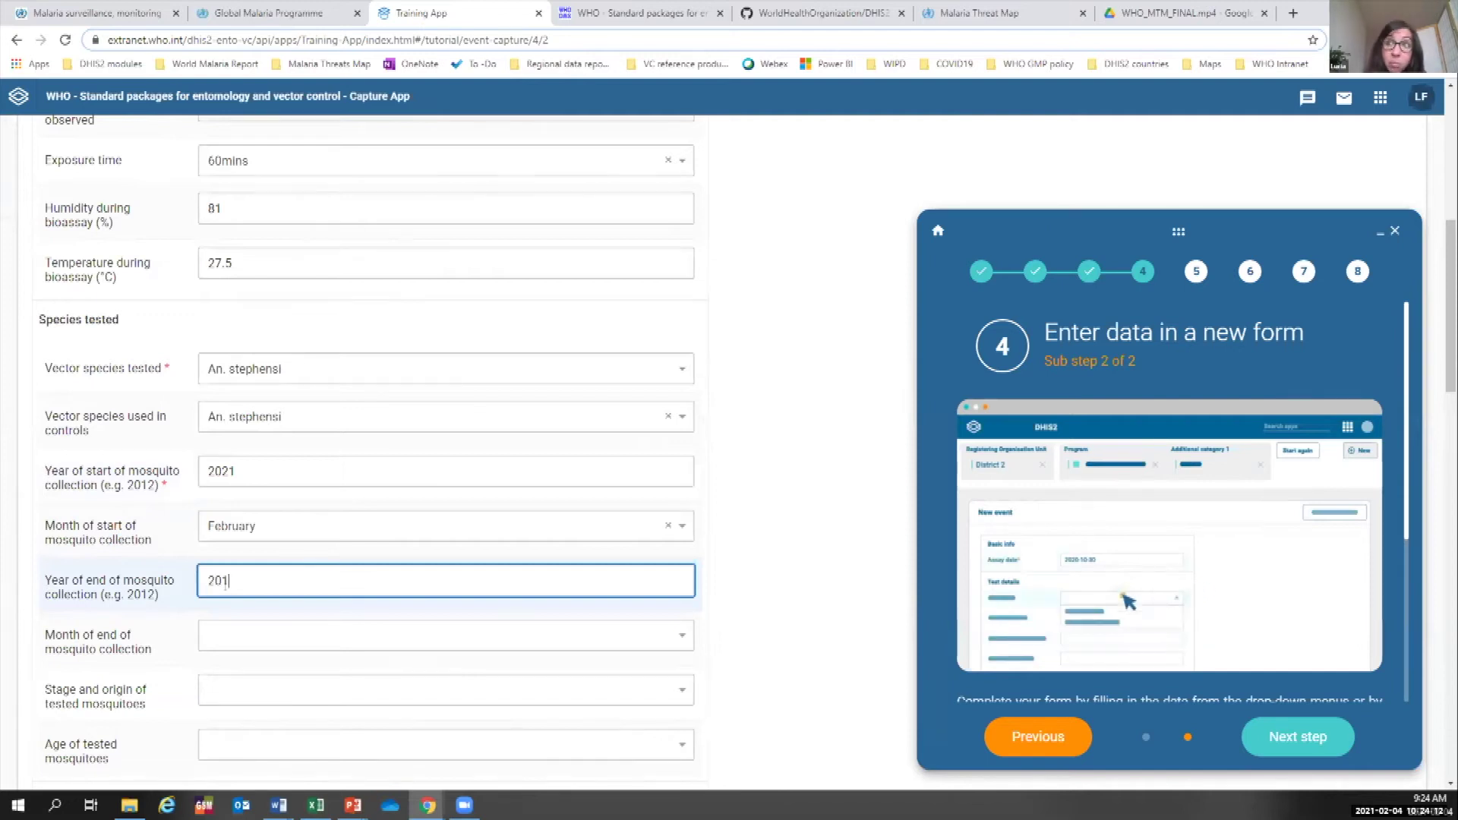
{"action": "type", "text": "1"}
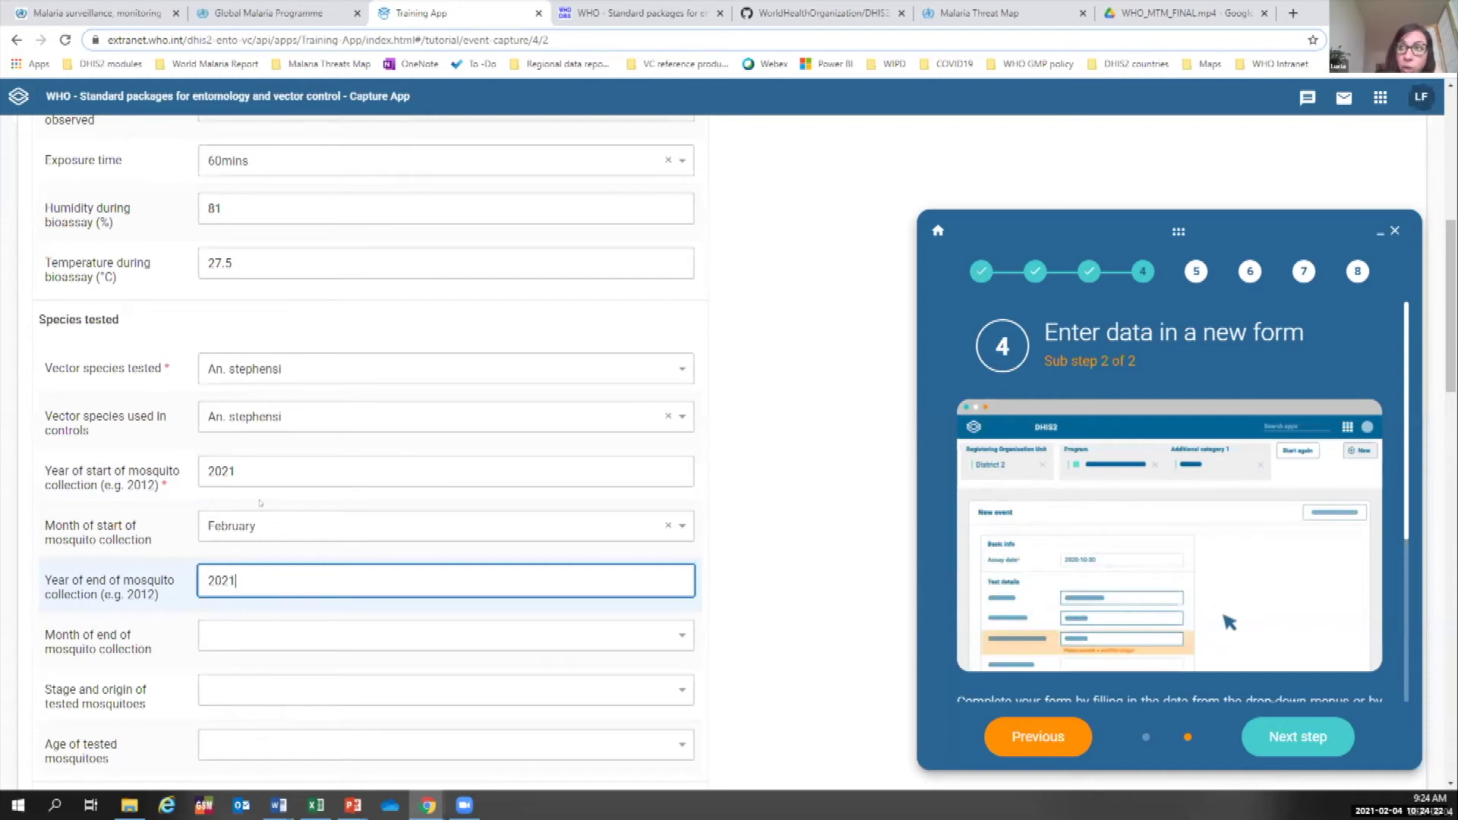
{"action": "key", "text": "Tab"}
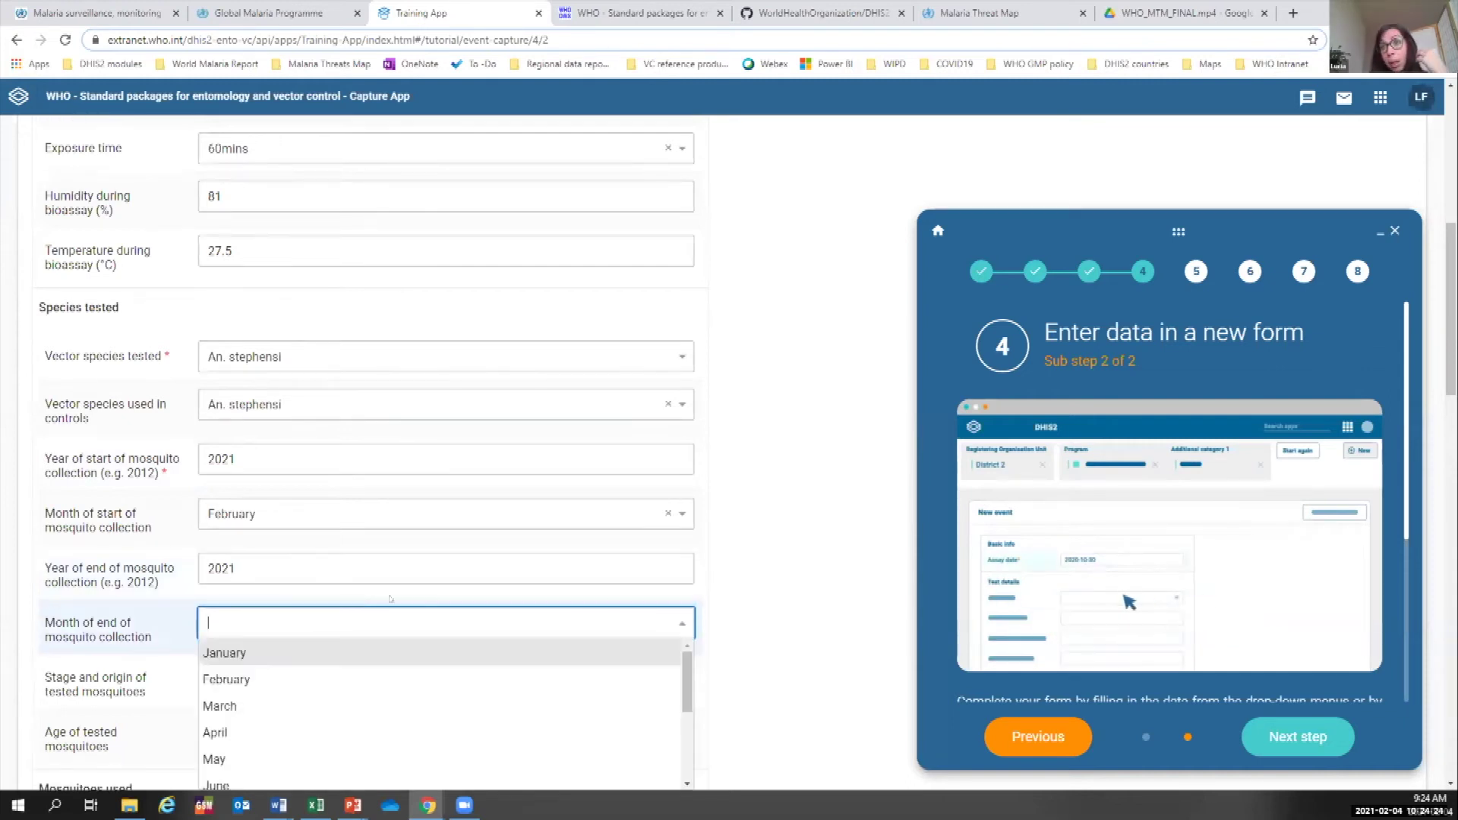
{"action": "type", "text": "fe"}
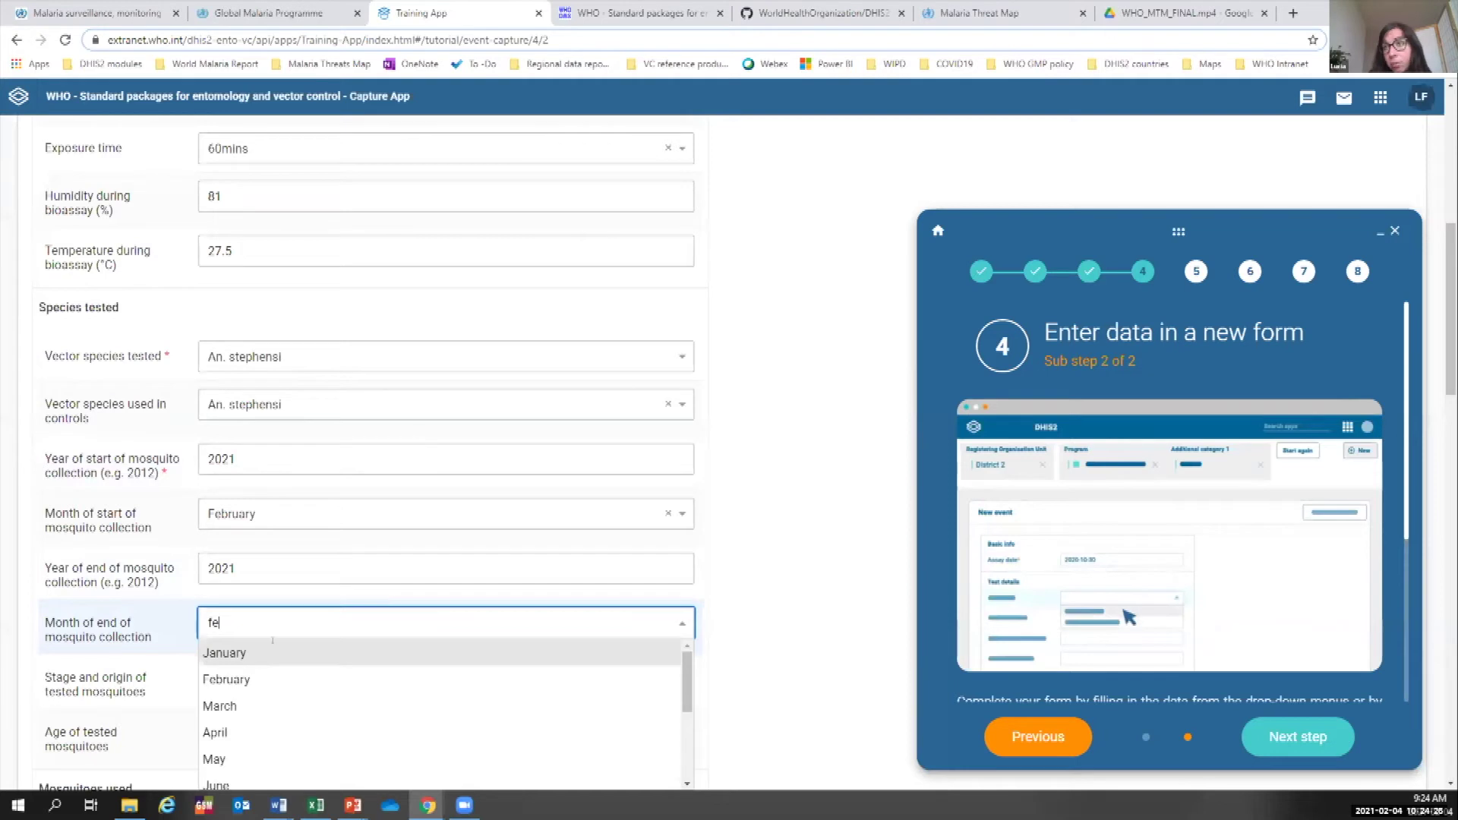
{"action": "left_click", "coordinate": [231, 642]}
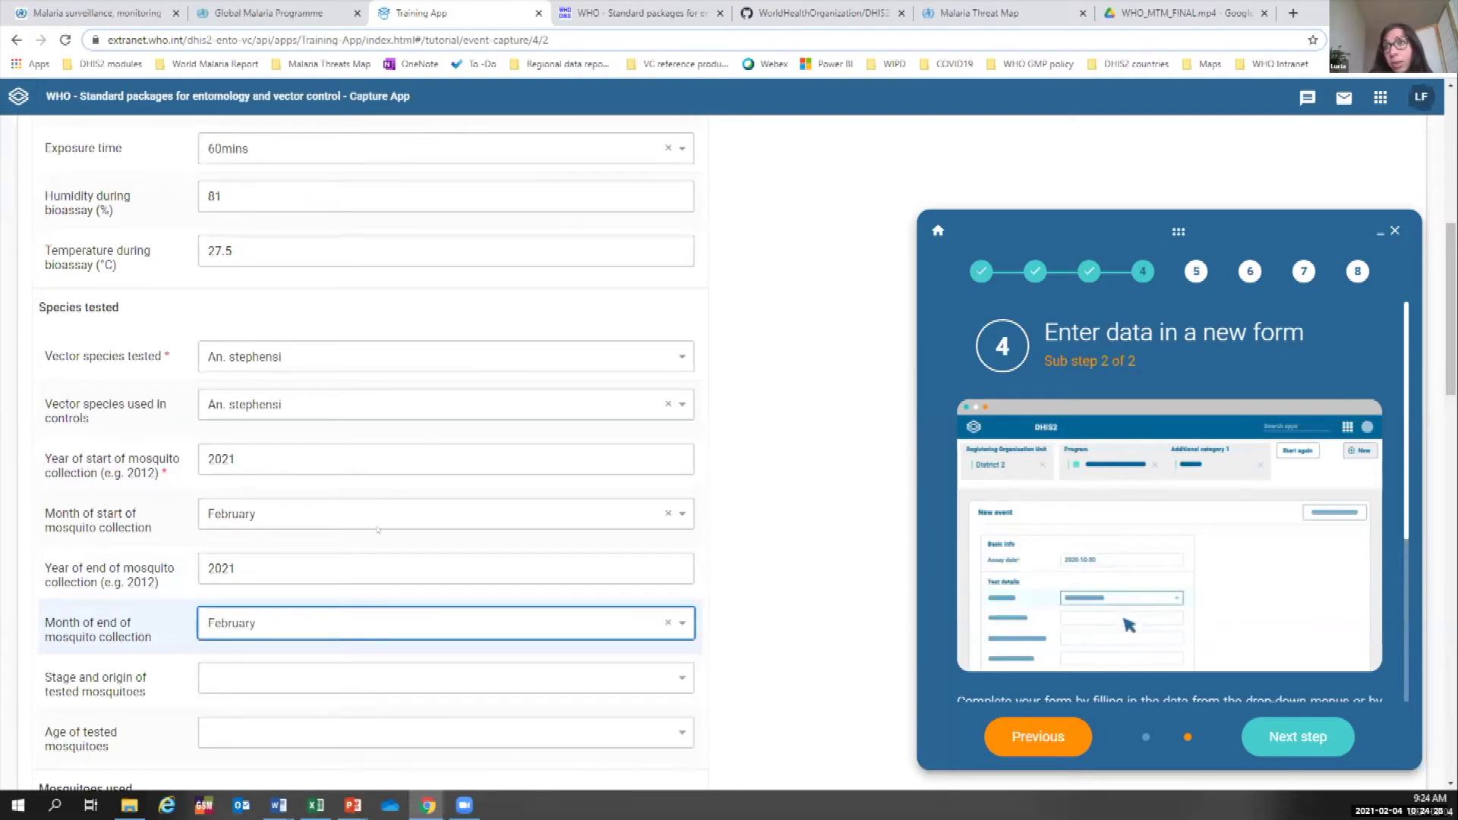
Set the stage and origin of tested mosquitoes to F1 adults (progeny of wild adults) and their age to 3-5 days.
{"action": "scroll", "coordinate": [256, 513], "scroll_direction": "down", "scroll_amount": 2}
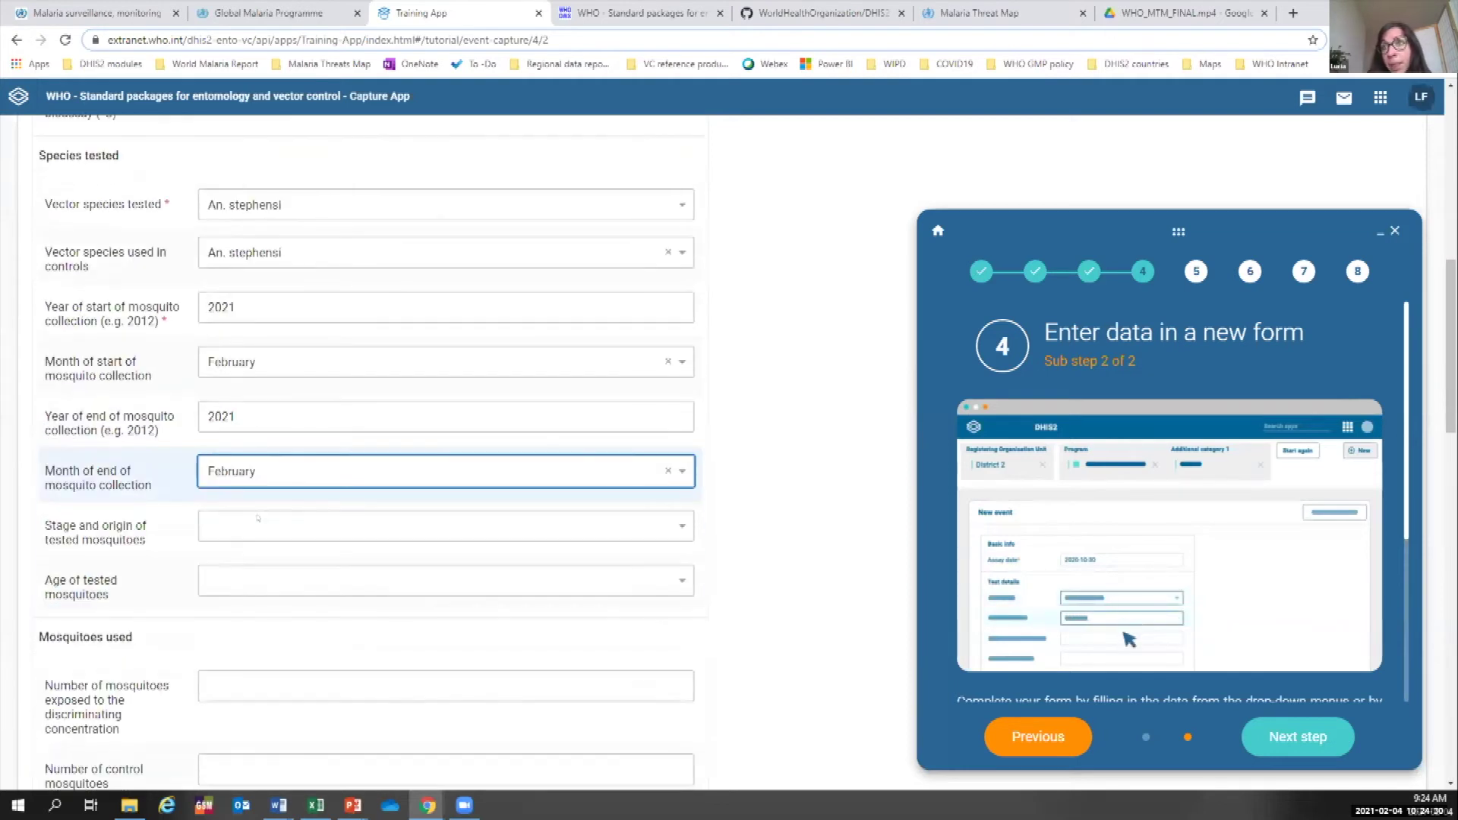
{"action": "left_click", "coordinate": [256, 516]}
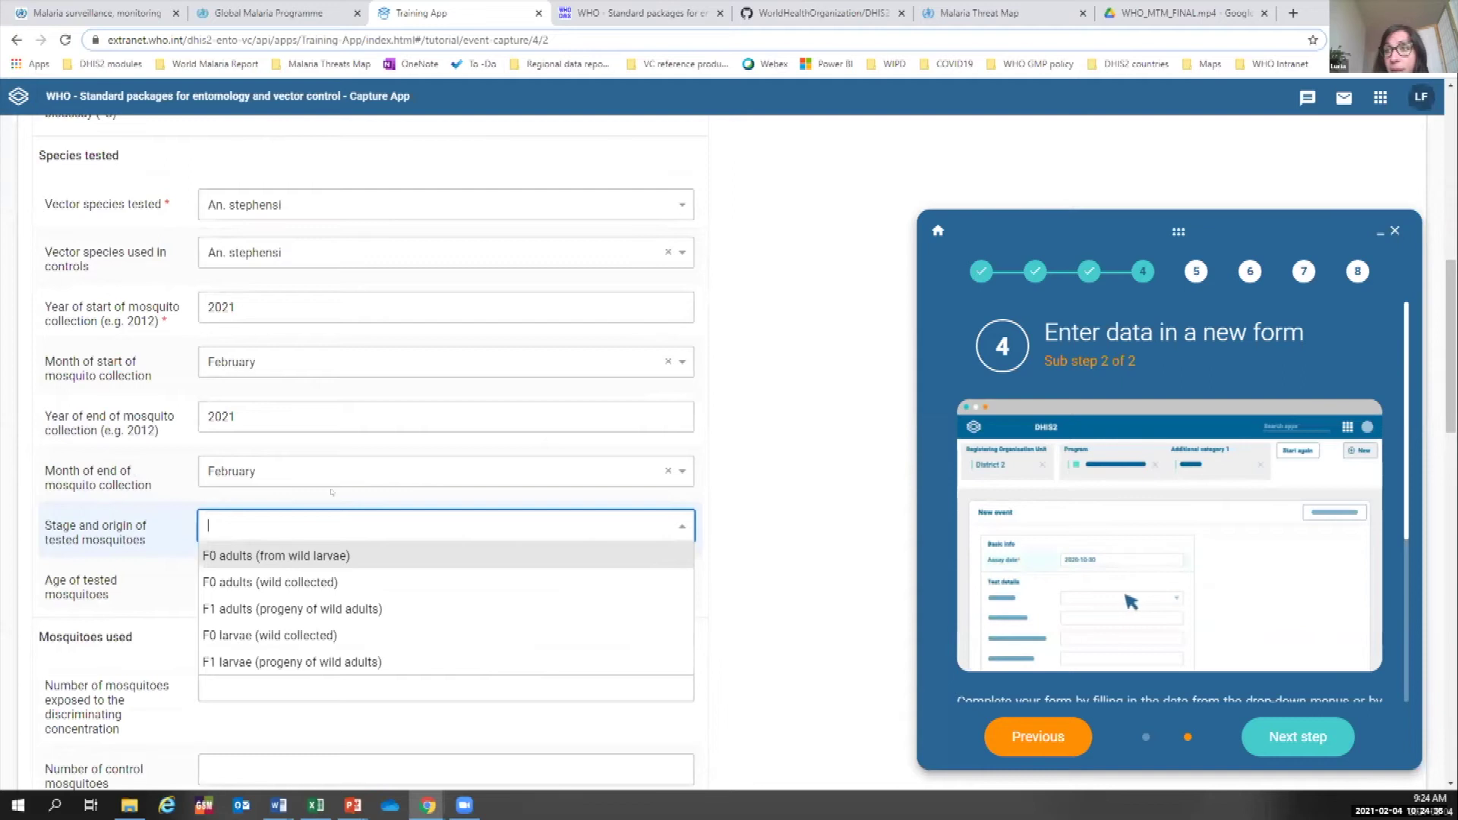
{"action": "left_click", "coordinate": [222, 609]}
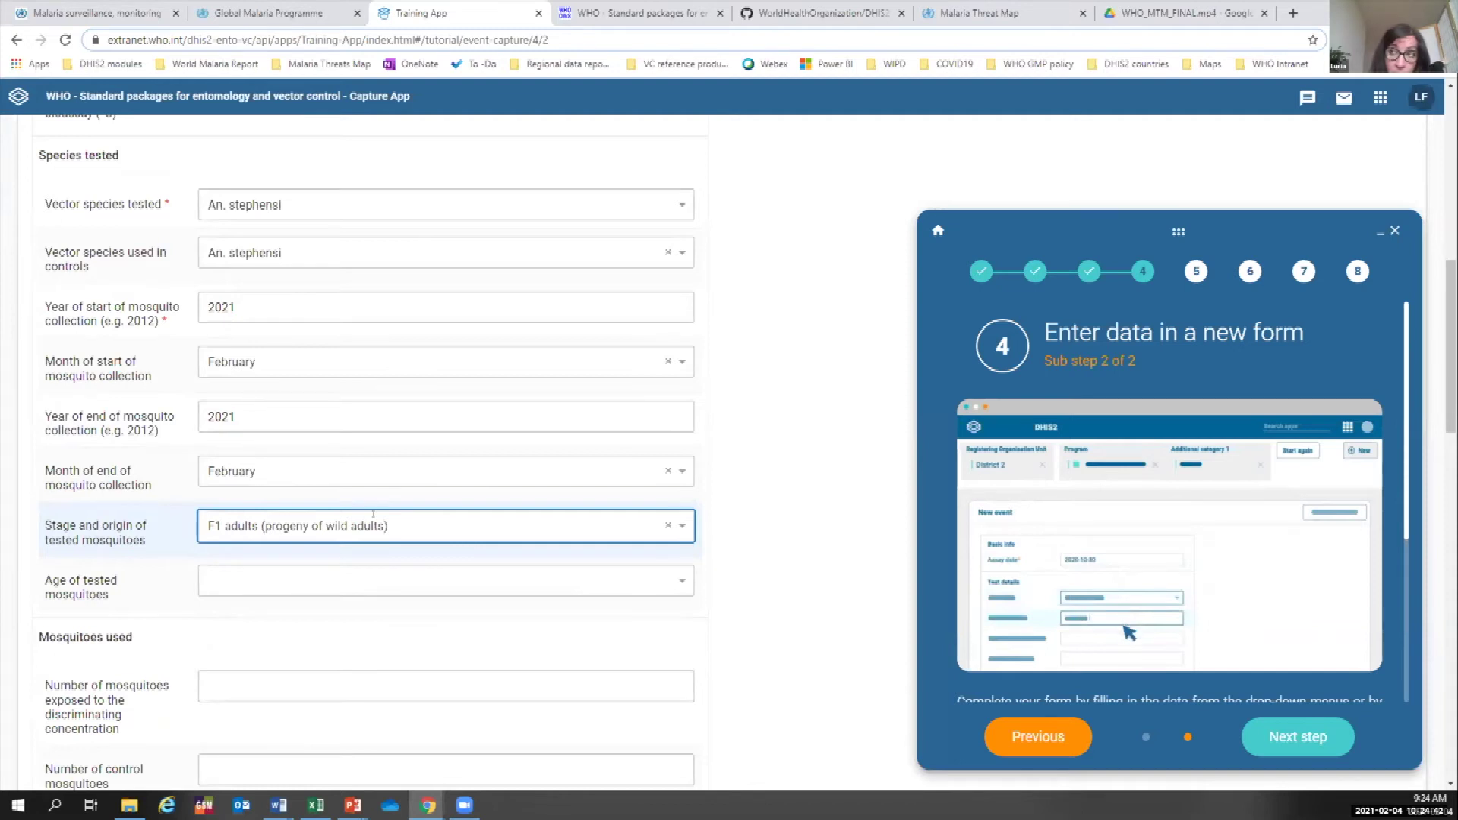
{"action": "left_click", "coordinate": [255, 582]}
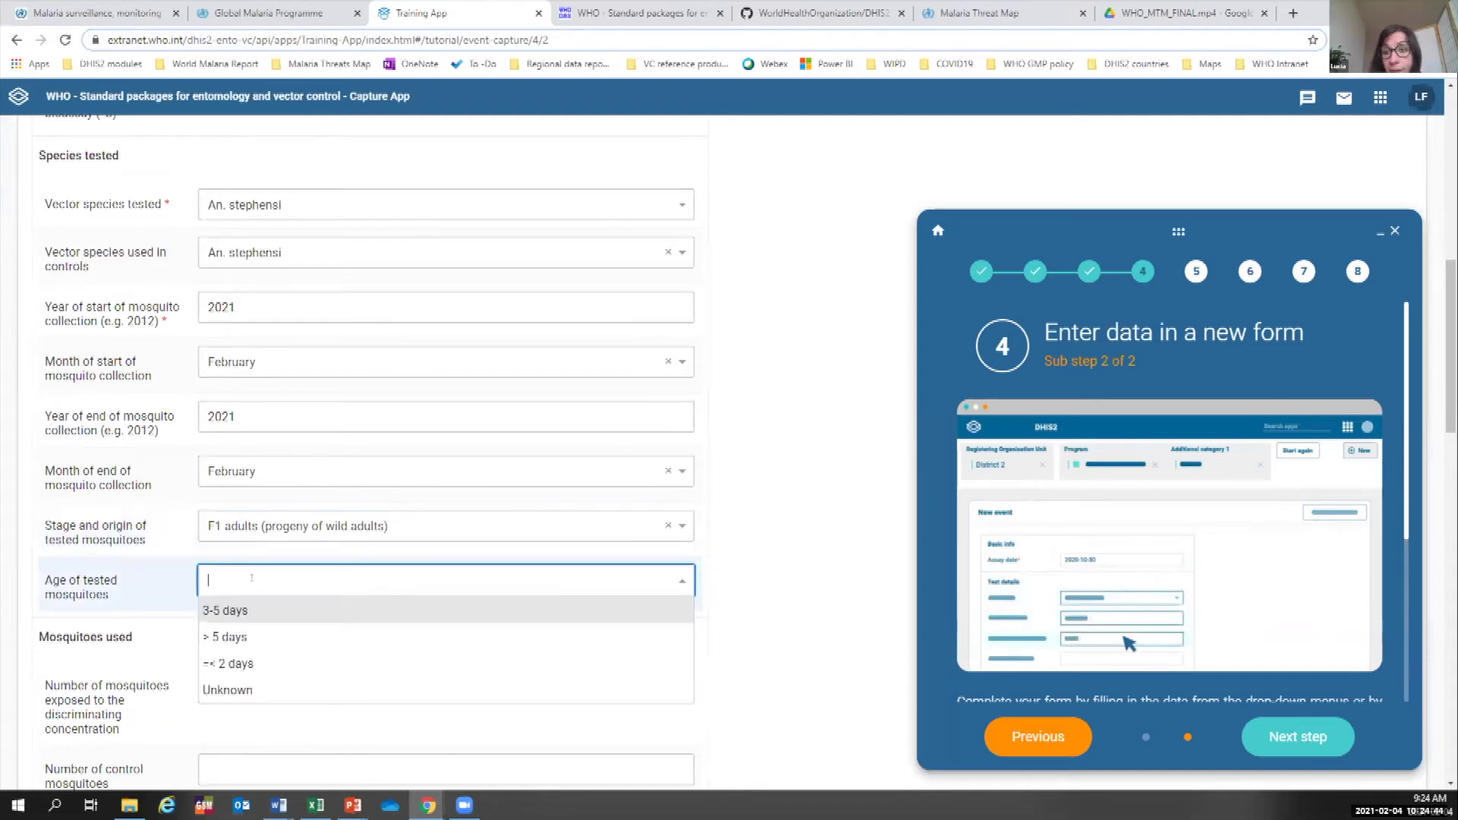
{"action": "left_click", "coordinate": [248, 612]}
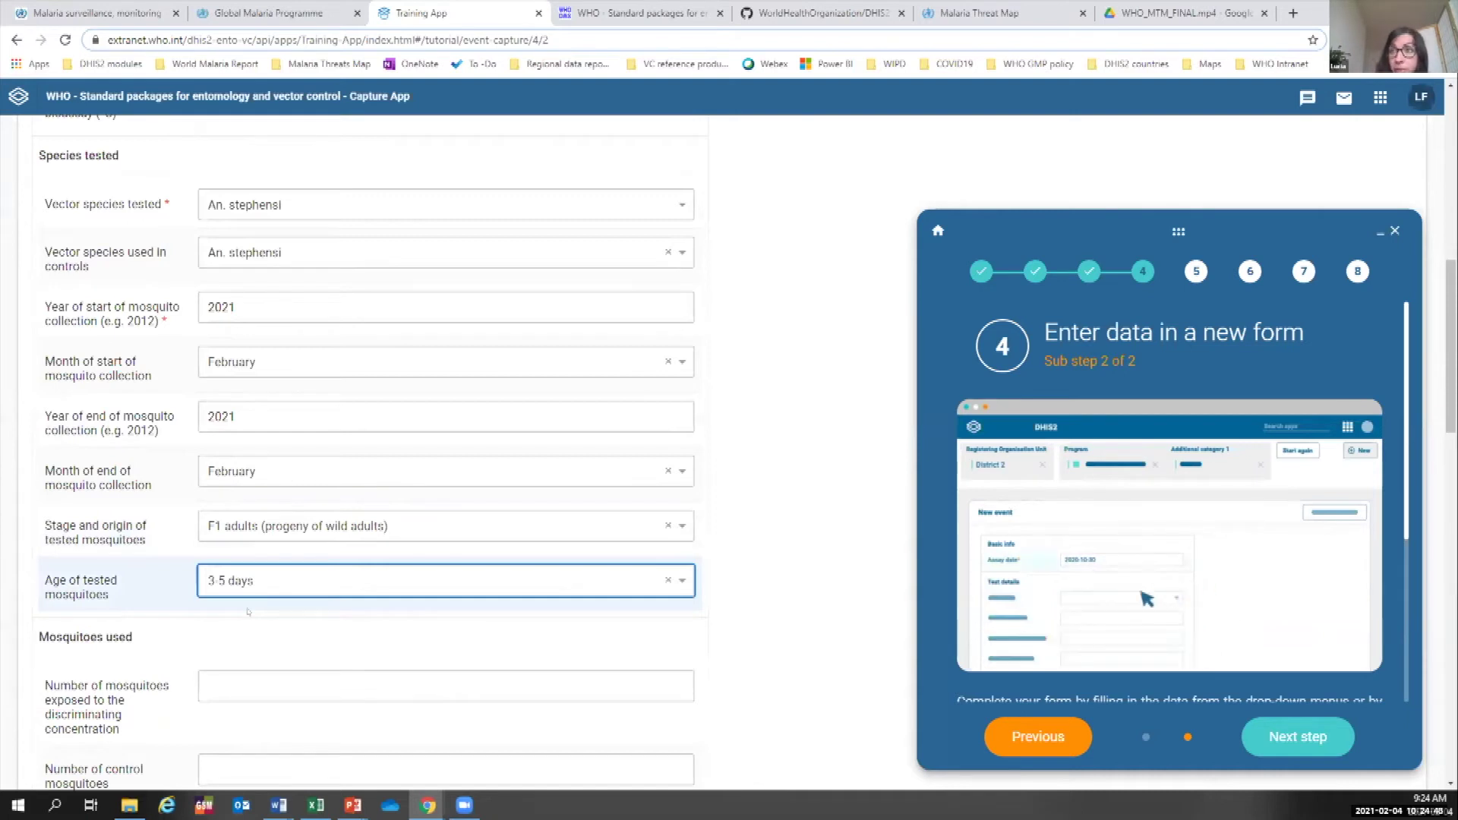
Set the number of mosquitoes exposed to the discriminating concentration to 98 in the Mosquitoes used section.
{"action": "scroll", "coordinate": [186, 539], "scroll_direction": "down", "scroll_amount": 2}
{"action": "left_click_drag", "start_coordinate": [159, 483], "coordinate": [36, 486]}
{"action": "key", "text": "Tab"}
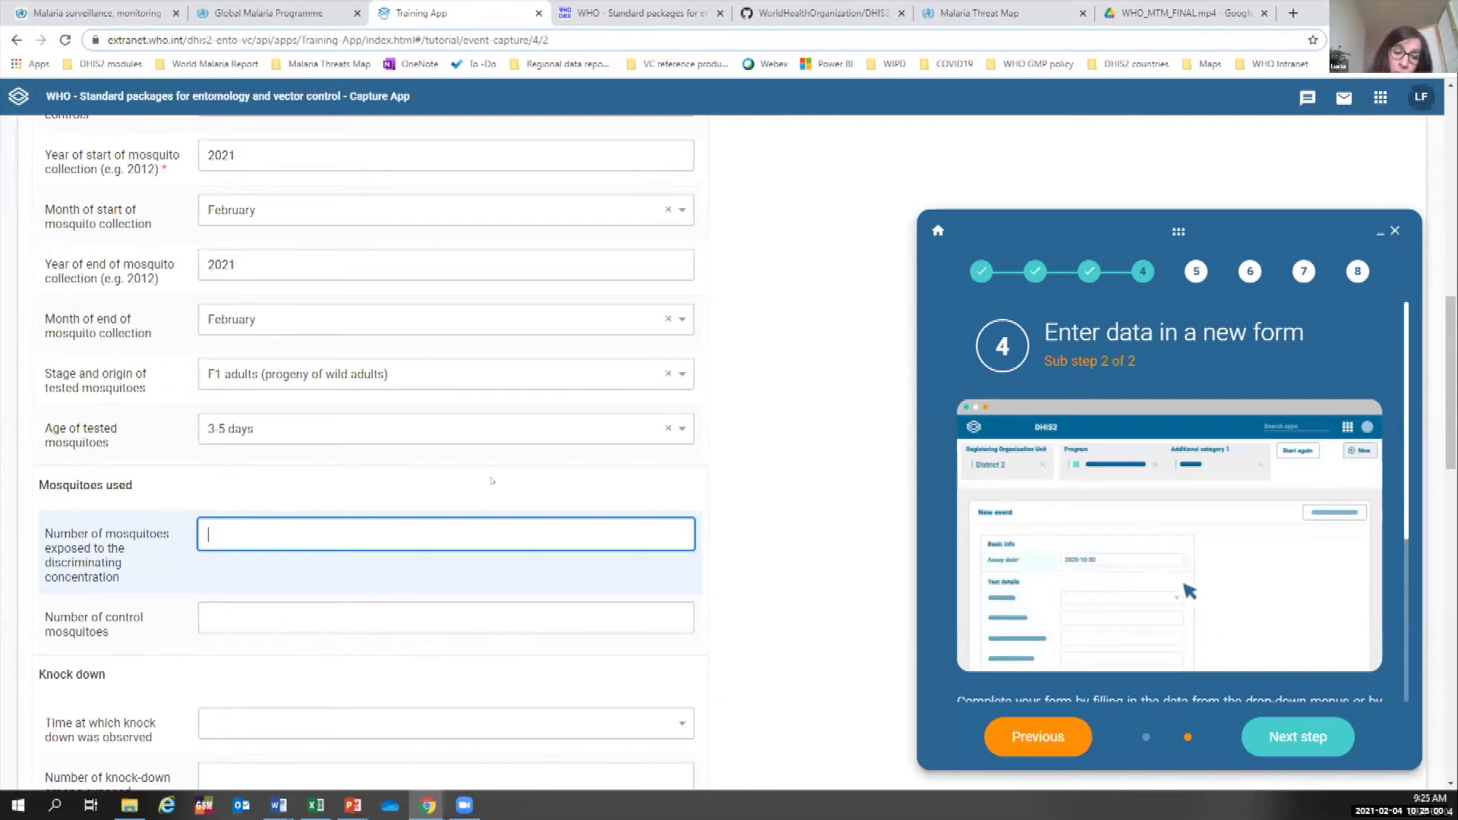
{"action": "type", "text": "100"}
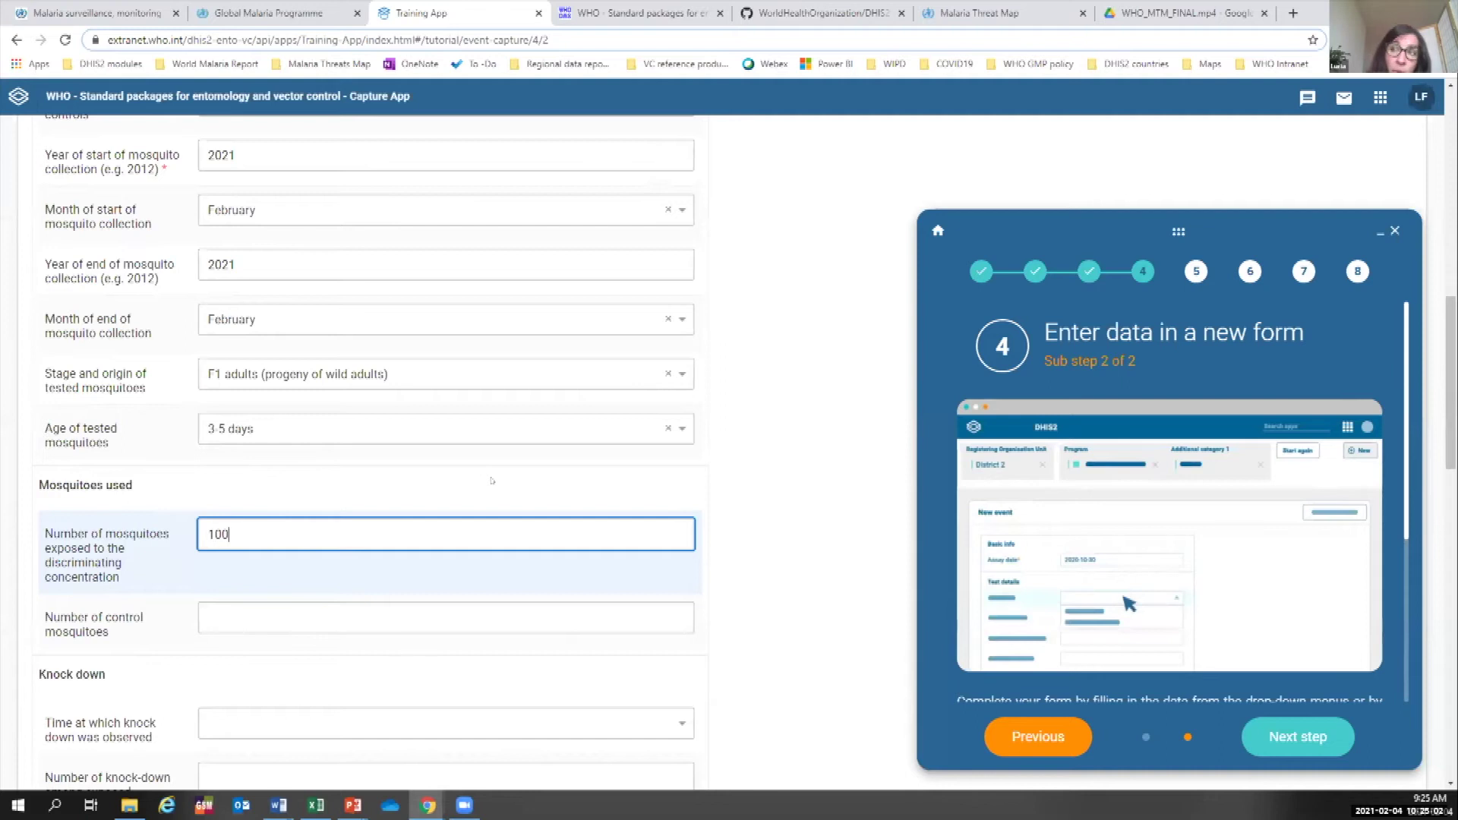
{"action": "key", "text": "BackSpace"}
{"action": "key", "text": "BackSpace"}
{"action": "key", "text": "BackSpace"}
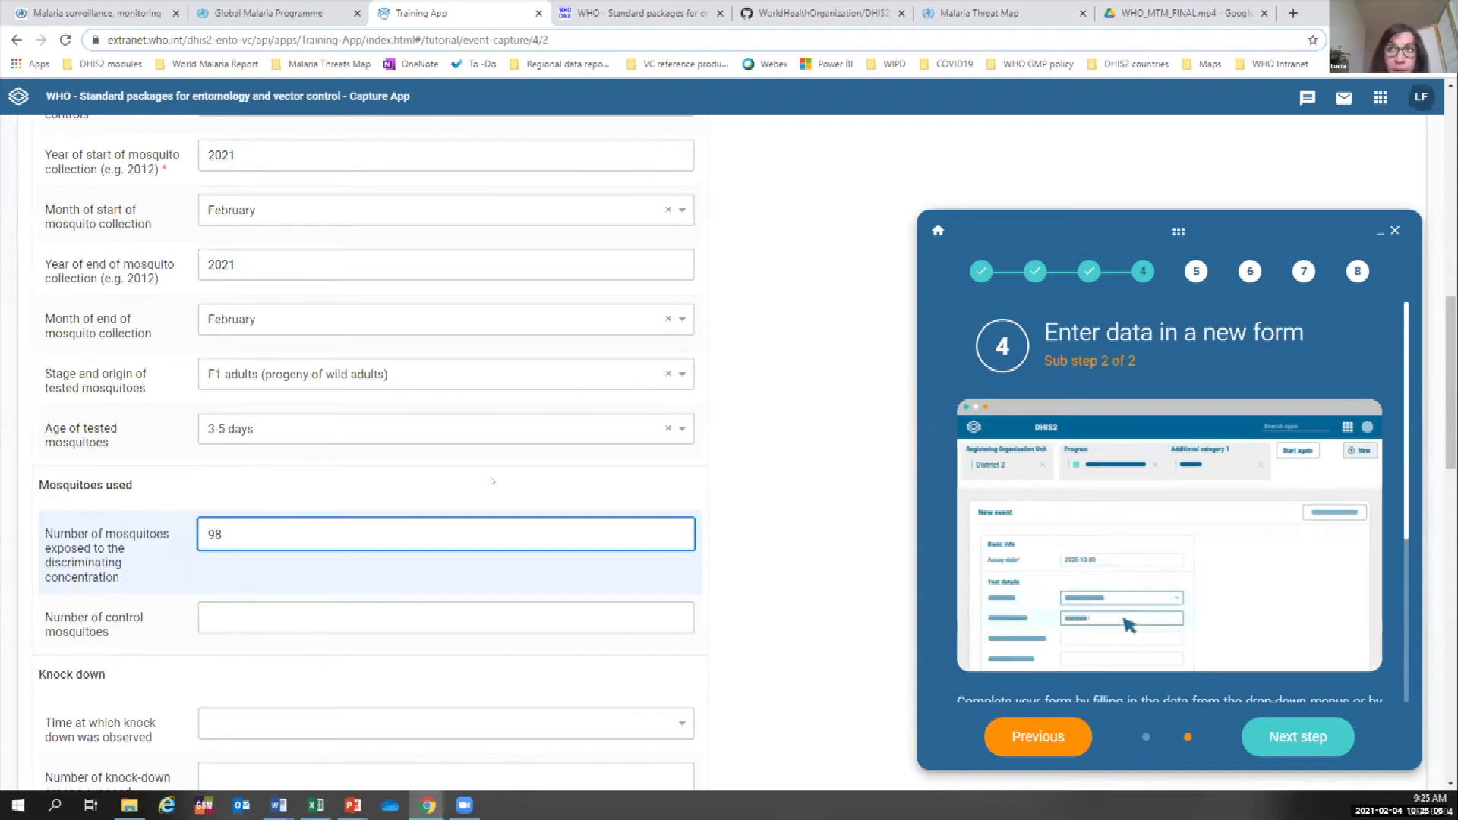
Set the number of control mosquitoes to 51 in the Mosquitoes used section.
{"action": "left_click", "coordinate": [248, 603]}
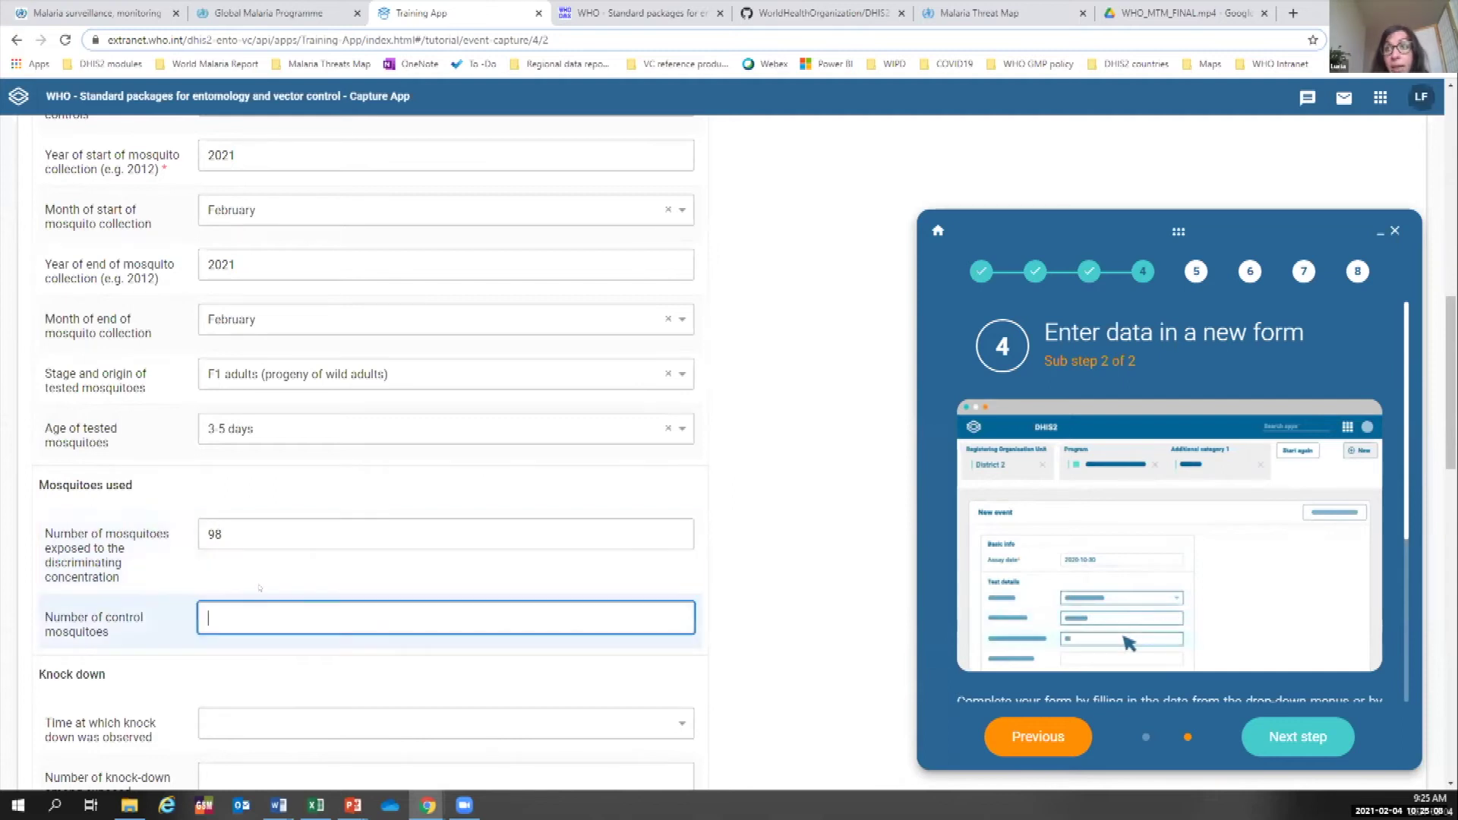
{"action": "scroll", "coordinate": [254, 592], "scroll_direction": "down", "scroll_amount": 1}
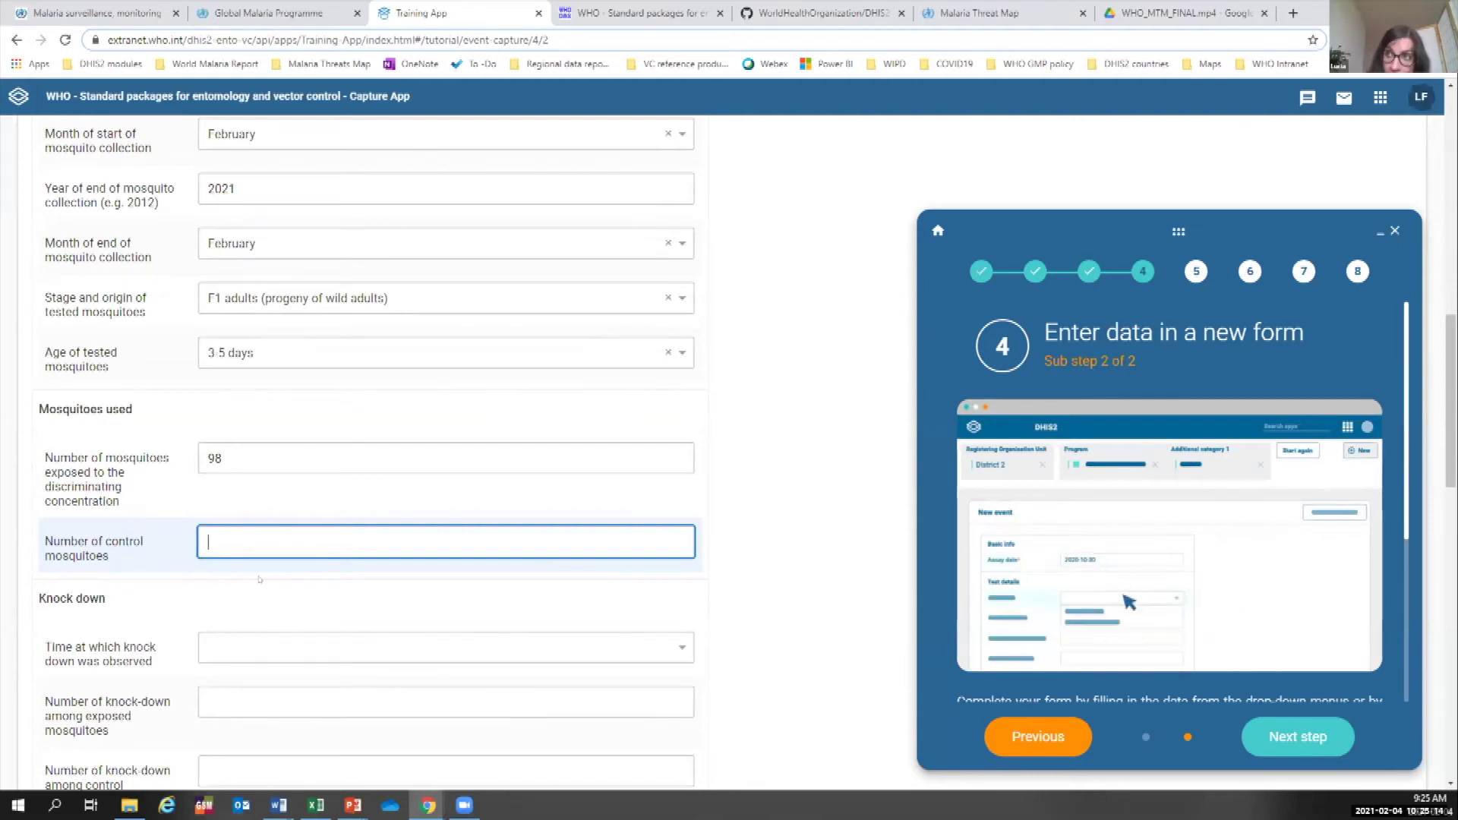
{"action": "type", "text": "51"}
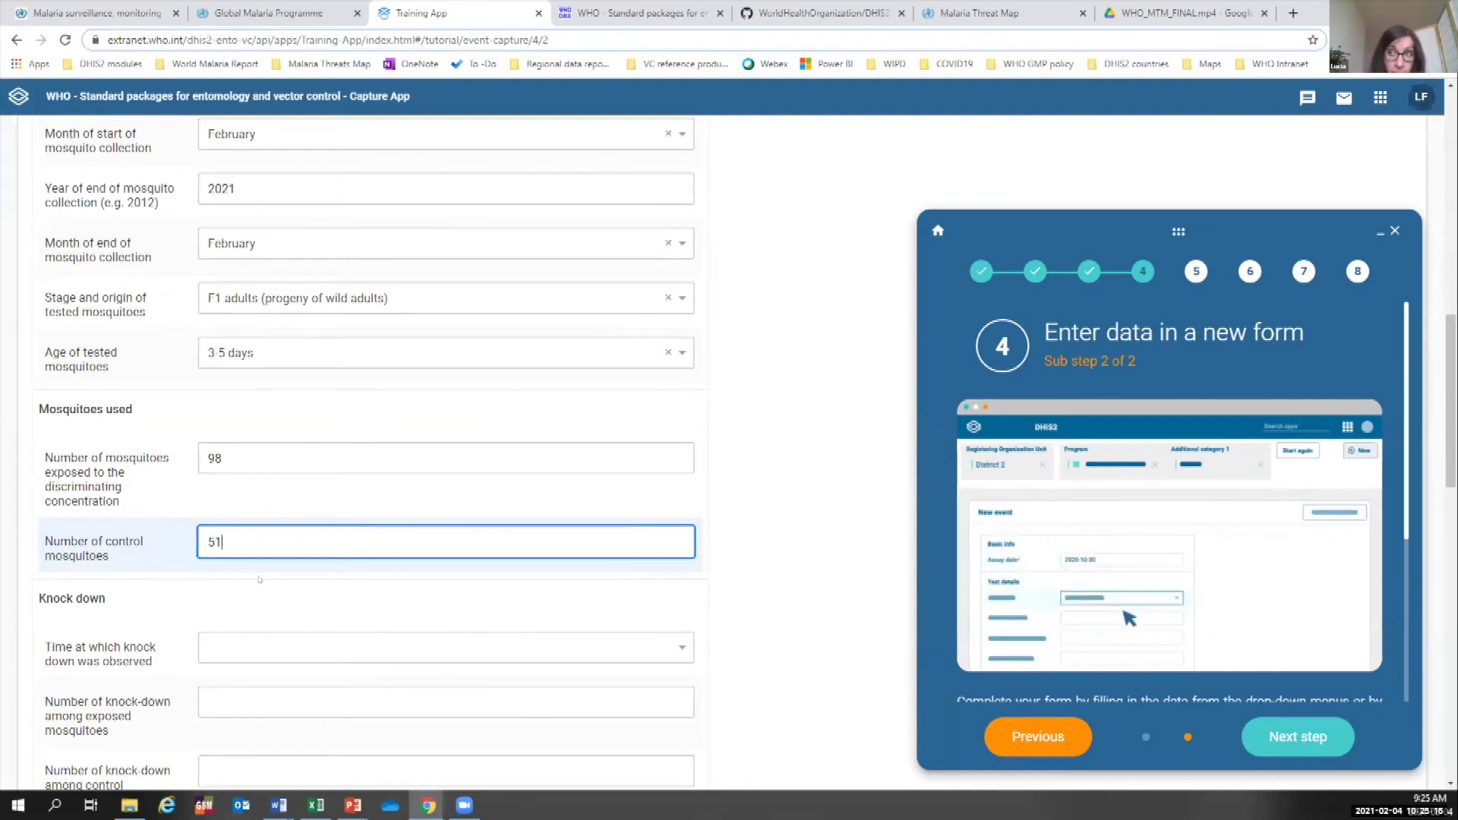
{"action": "left_click", "coordinate": [271, 494]}
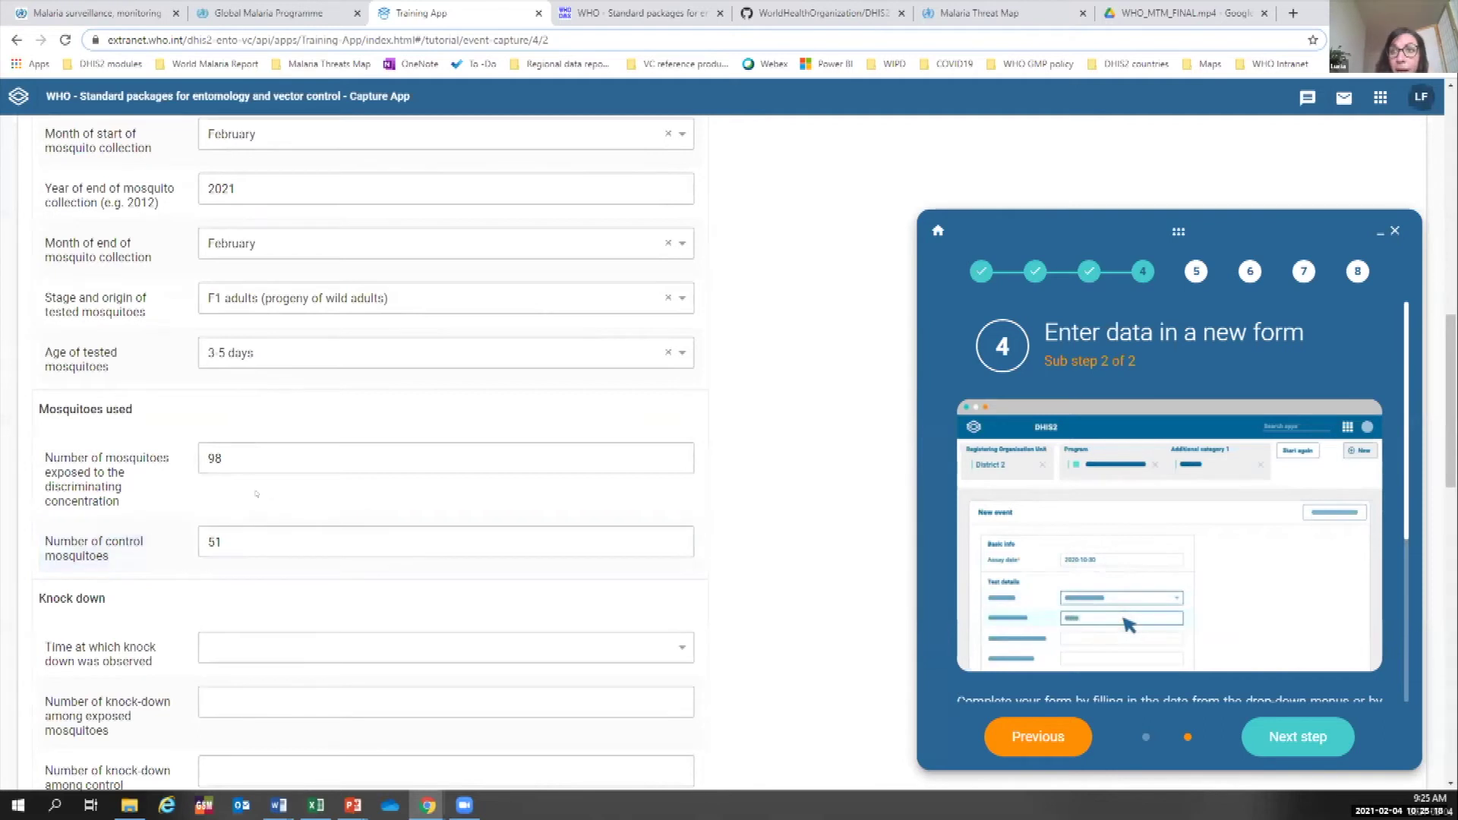
Set the time at which knock down was observed to 60mins.
{"action": "scroll", "coordinate": [257, 495], "scroll_direction": "down", "scroll_amount": 2}
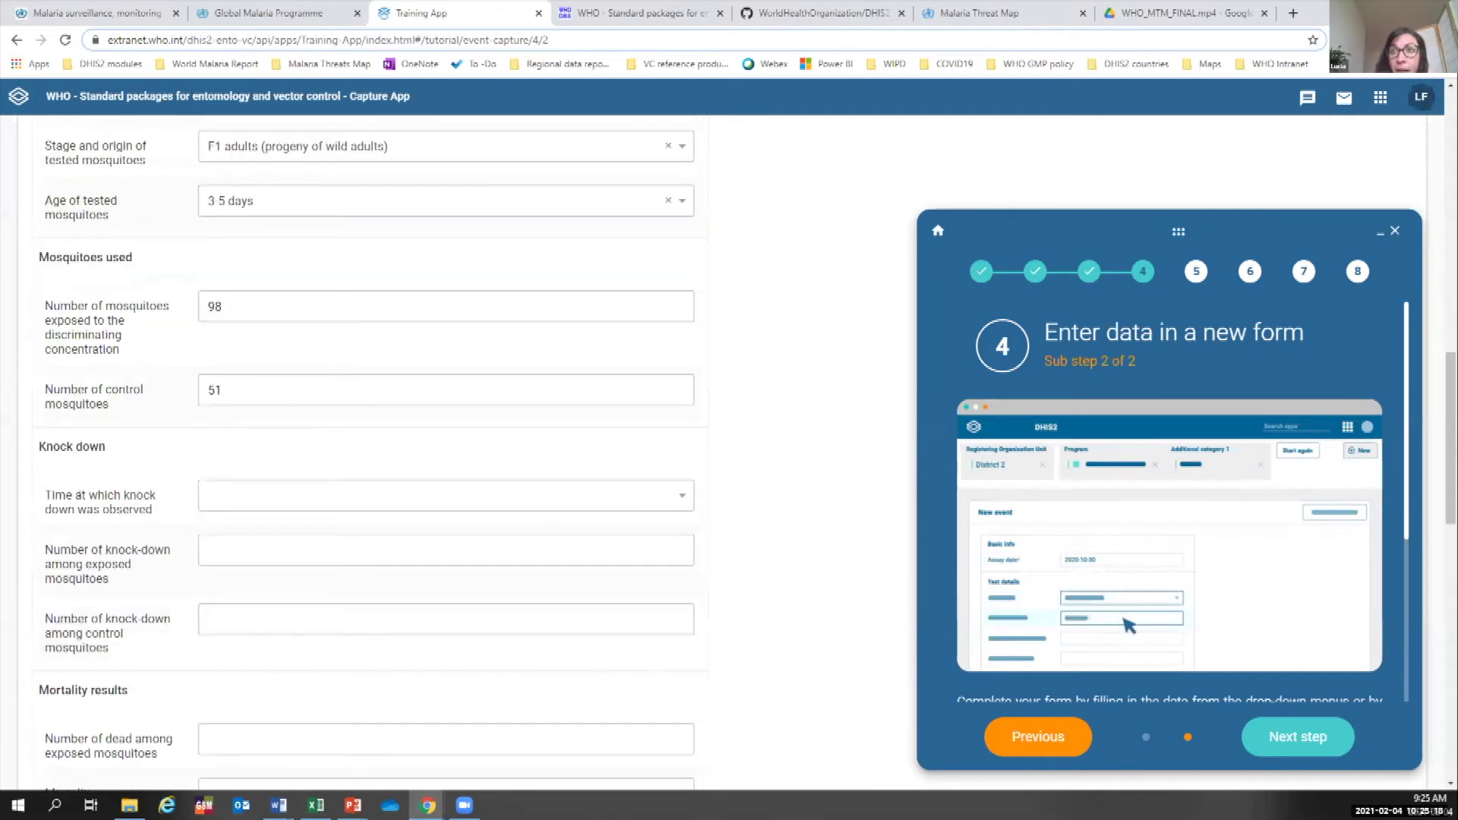
{"action": "left_click", "coordinate": [227, 480]}
{"action": "left_click", "coordinate": [228, 524]}
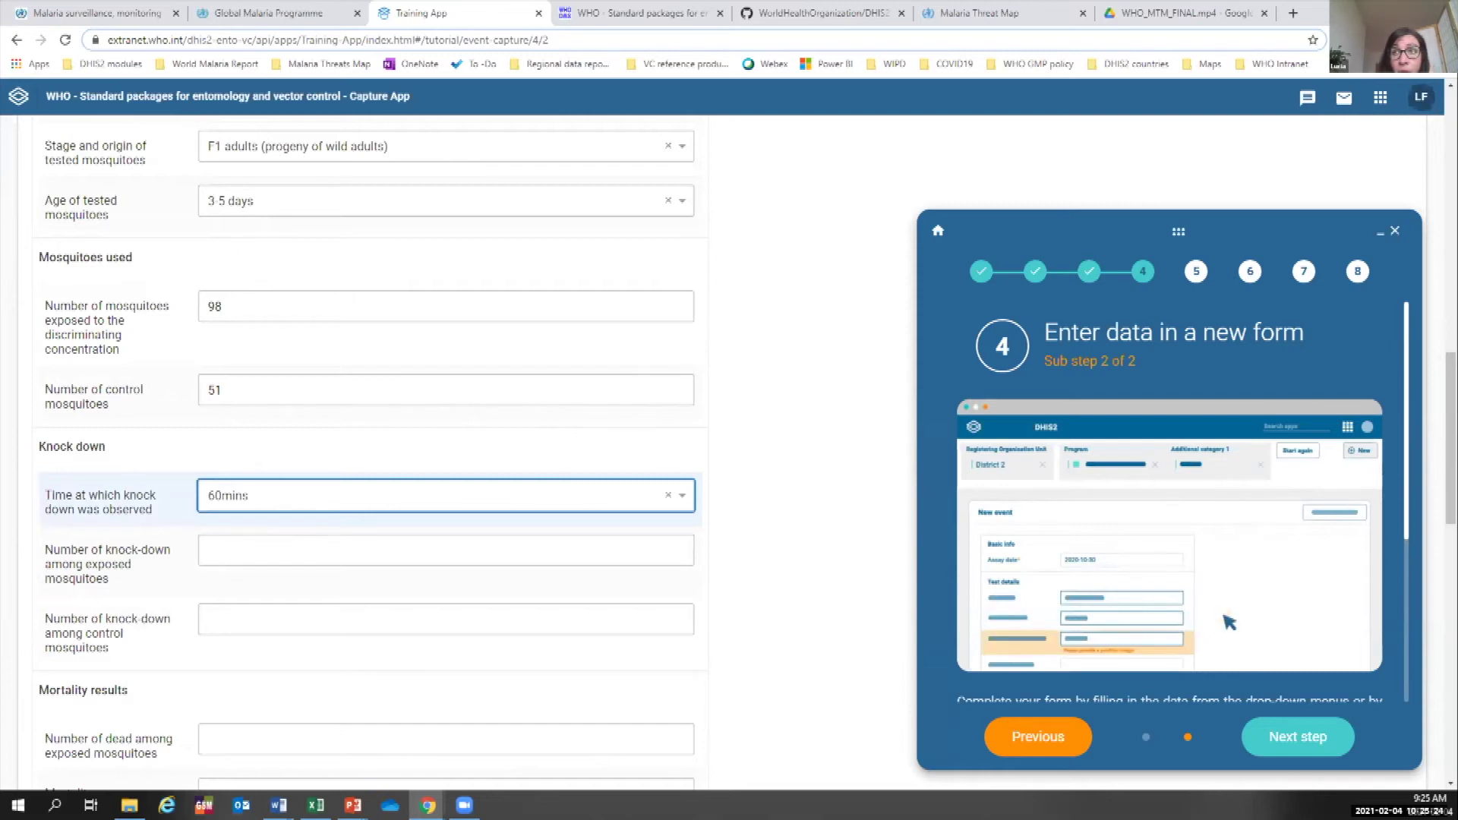
Set the number of knock-down mosquitoes to 75 among the exposed and 1 among the control.
{"action": "scroll", "coordinate": [78, 410], "scroll_direction": "down", "scroll_amount": 2}
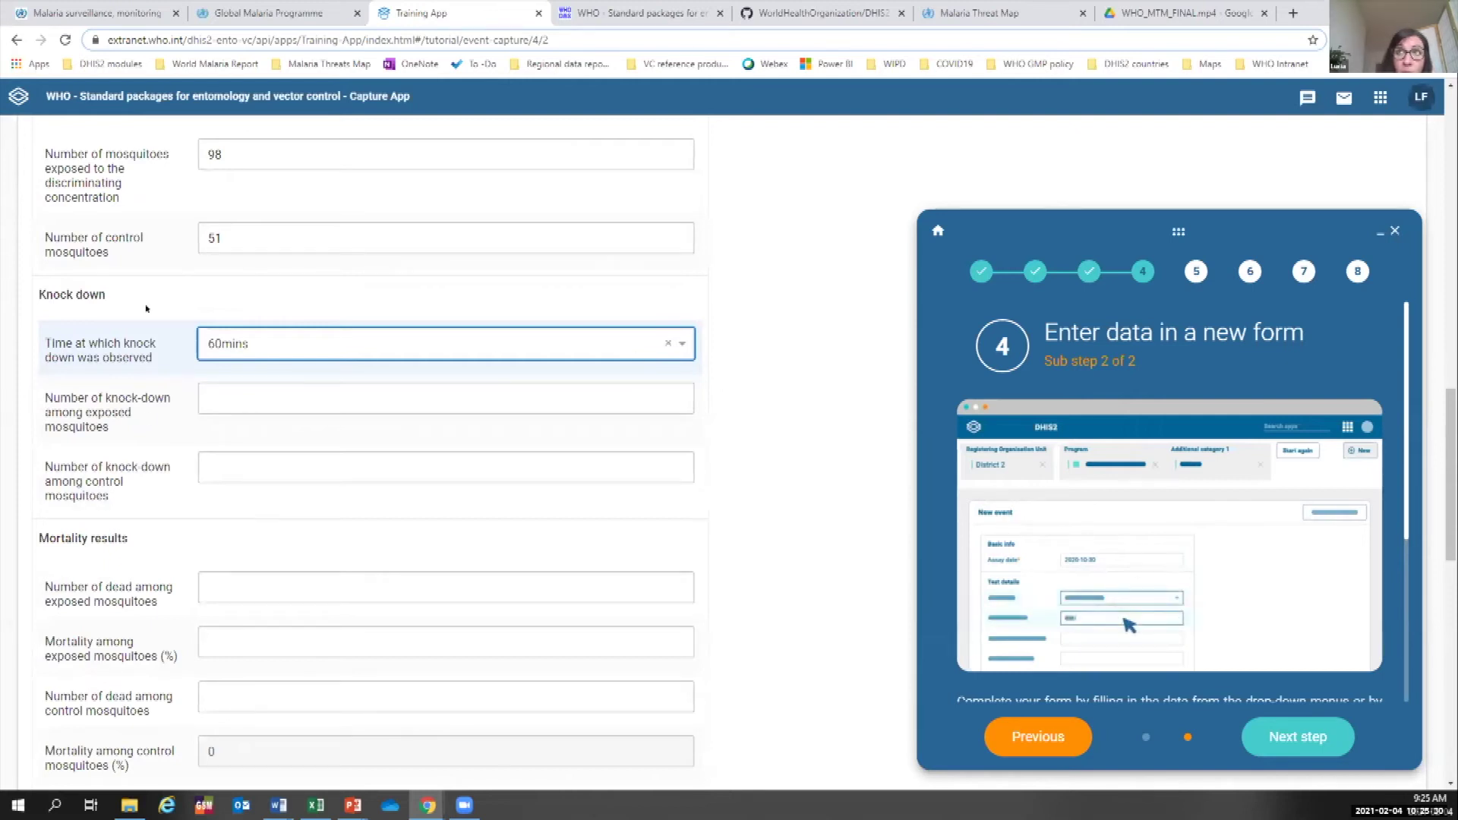
{"action": "left_click", "coordinate": [202, 405]}
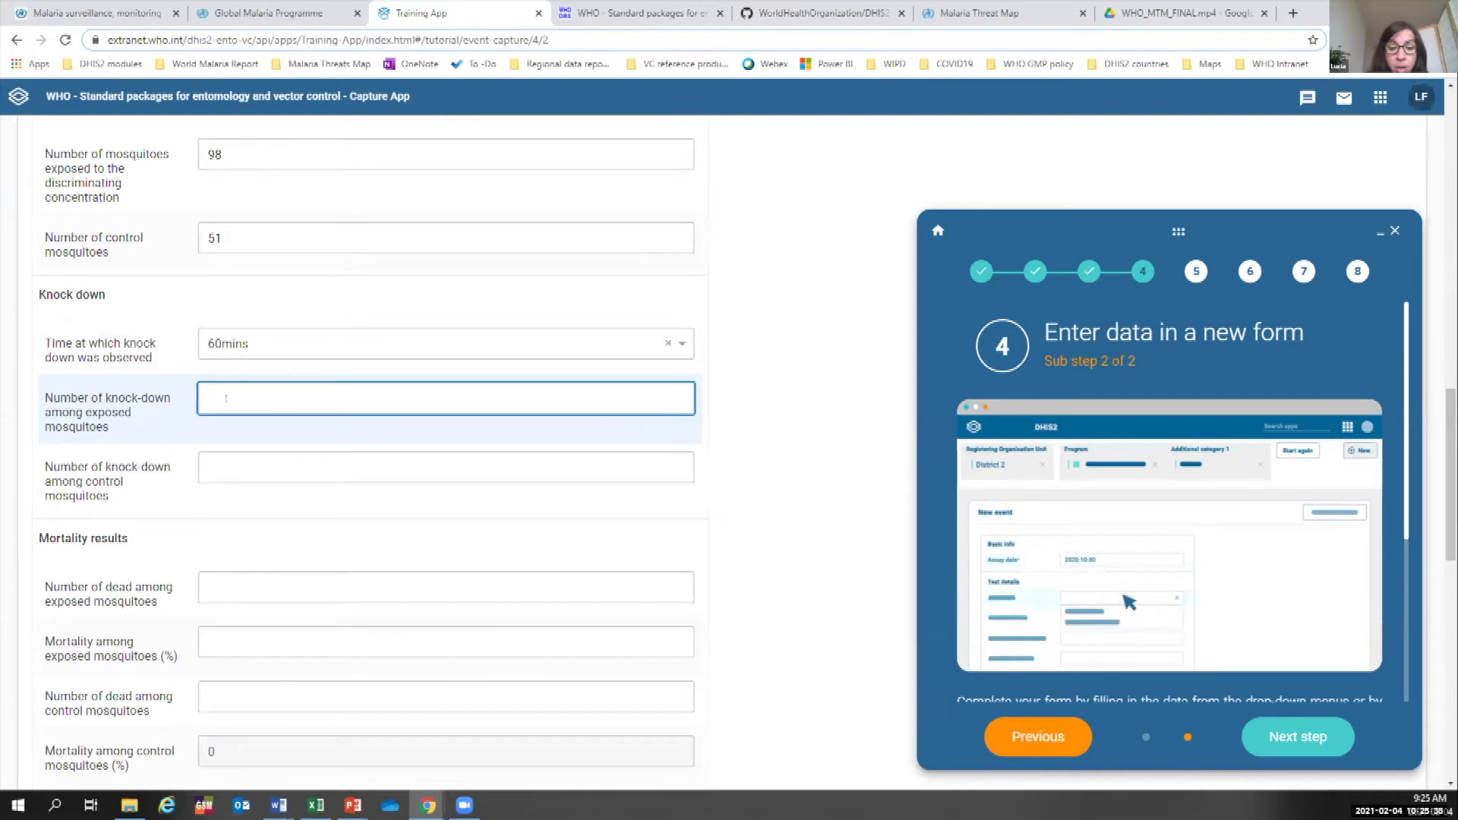
{"action": "type", "text": "75"}
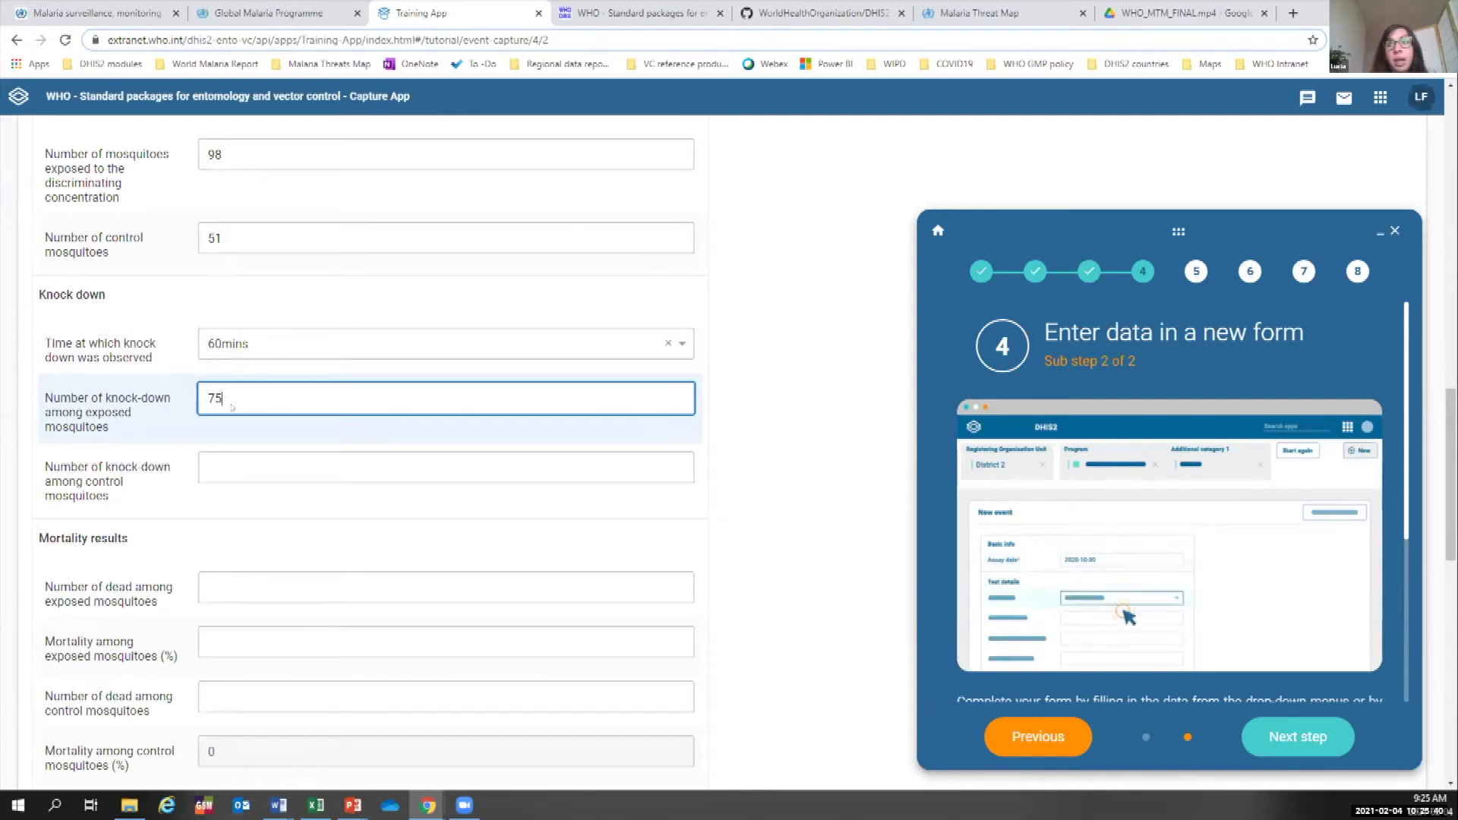
{"action": "left_click", "coordinate": [227, 459]}
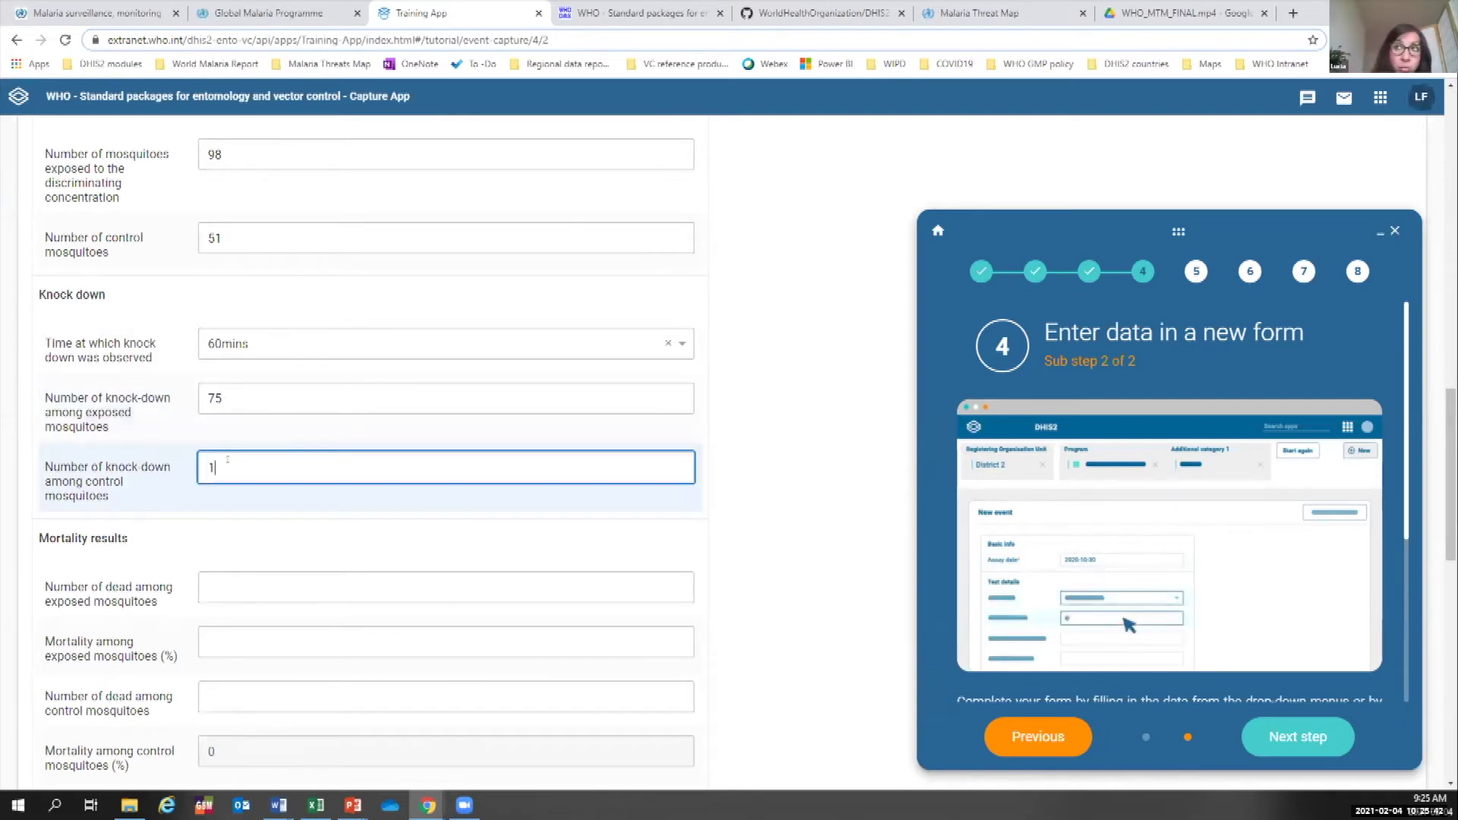
{"action": "type", "text": "1"}
{"action": "left_click", "coordinate": [234, 442]}
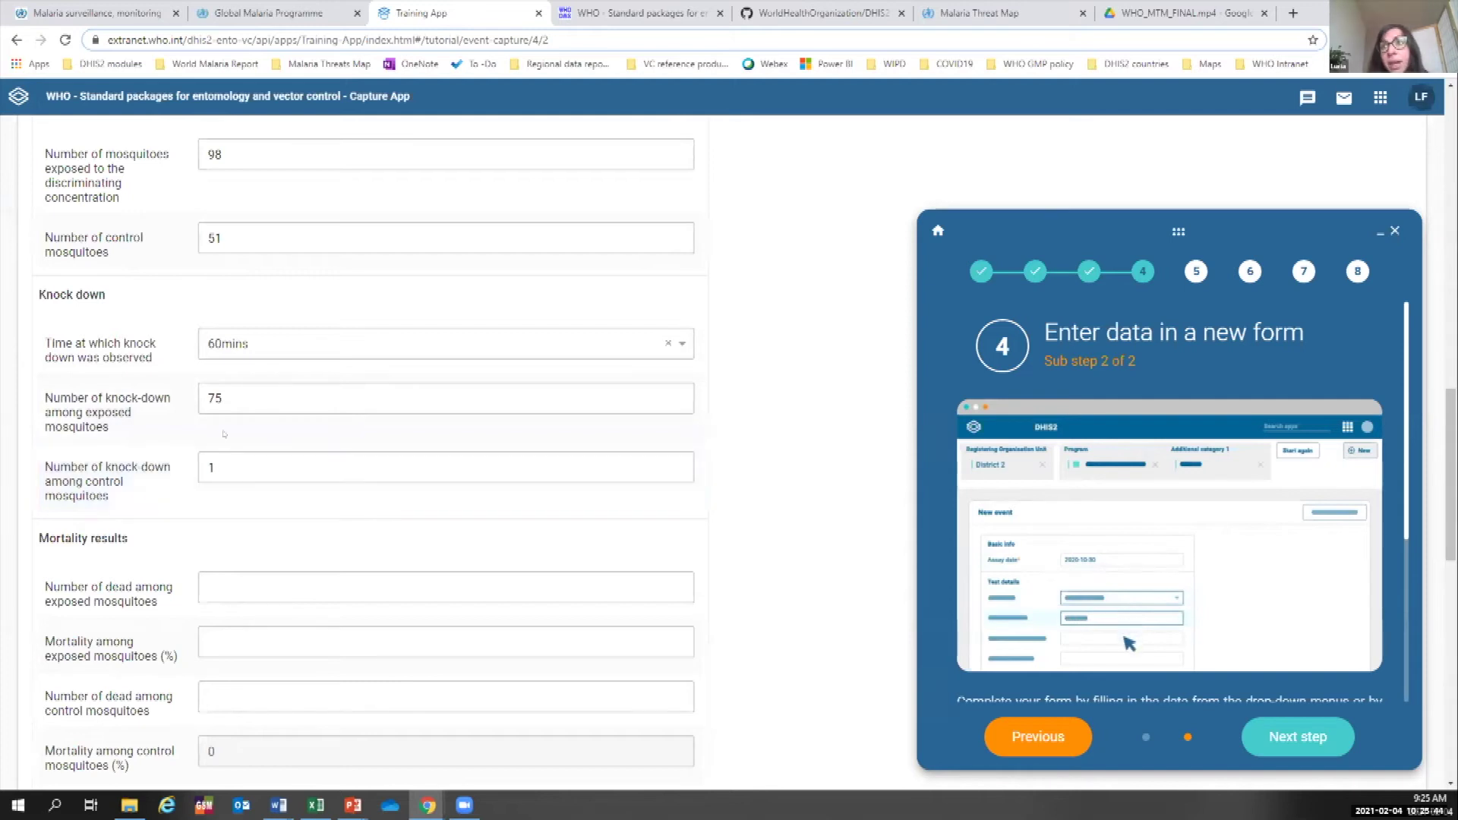
Set the number of dead among exposed mosquitoes to 72 in the Mortality results section.
{"action": "scroll", "coordinate": [234, 442], "scroll_direction": "down", "scroll_amount": 2}
{"action": "left_click_drag", "start_coordinate": [38, 387], "coordinate": [129, 389]}
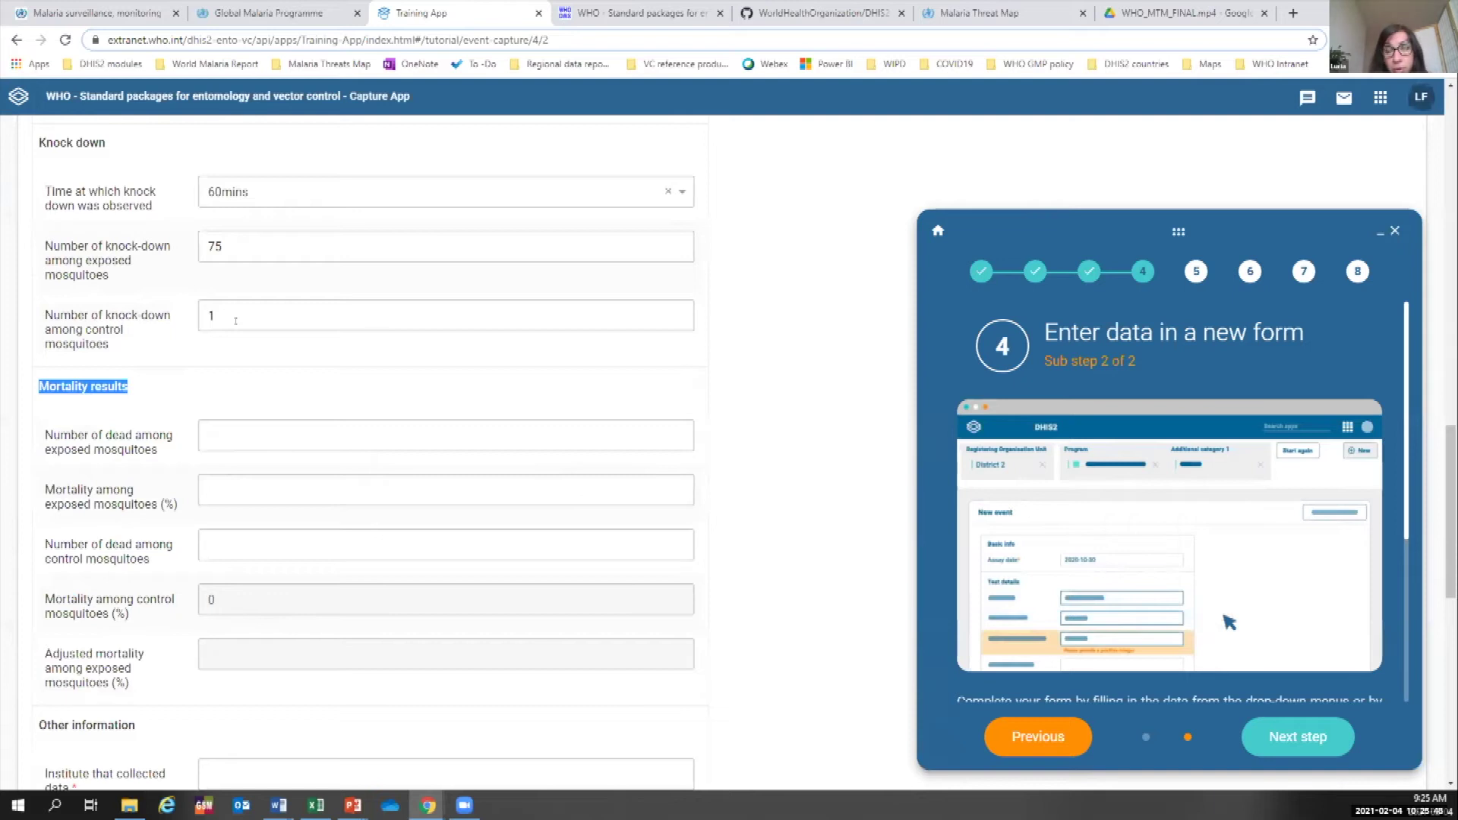
{"action": "left_click", "coordinate": [262, 422]}
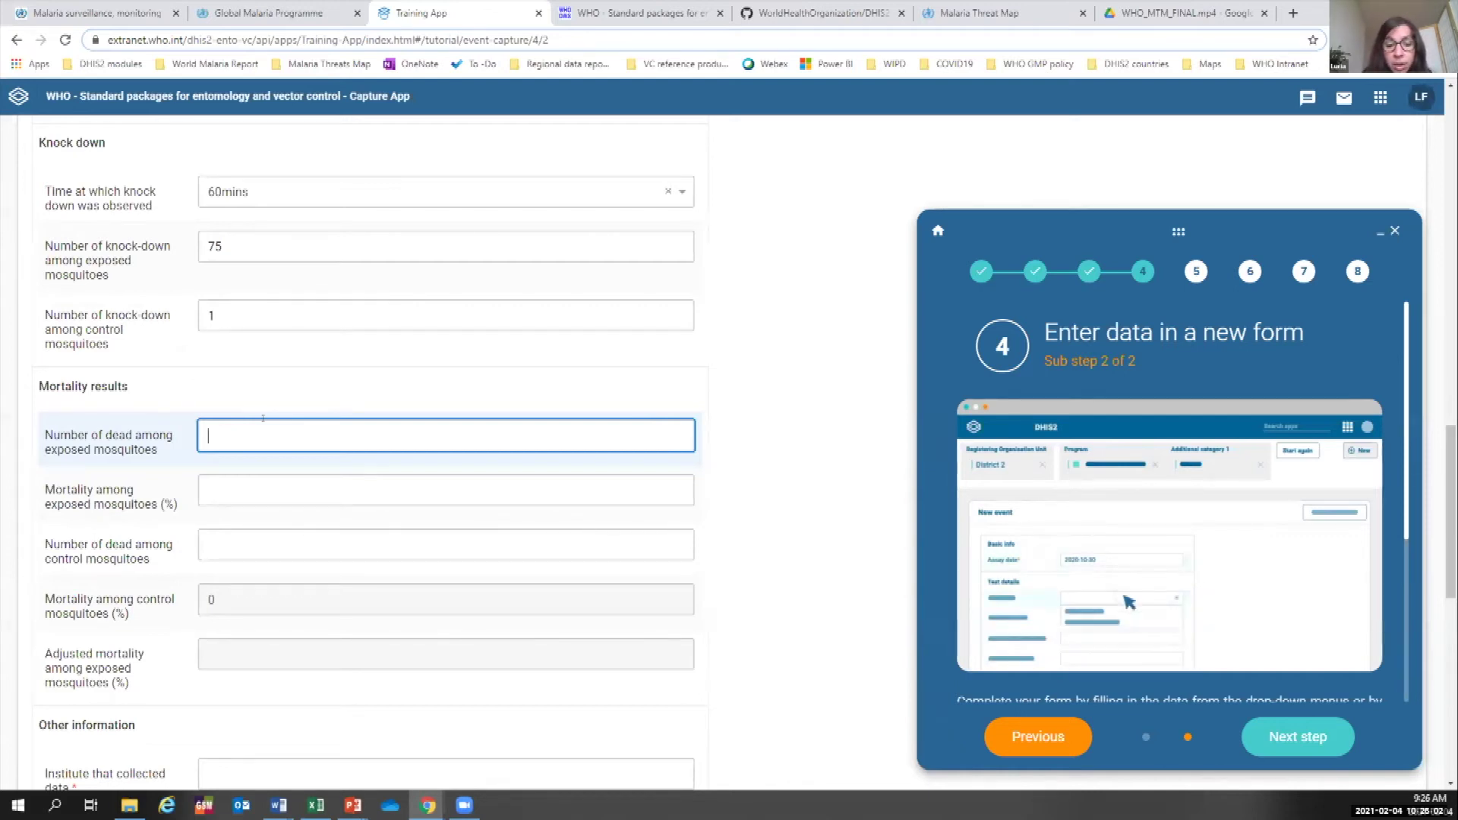
{"action": "type", "text": "72"}
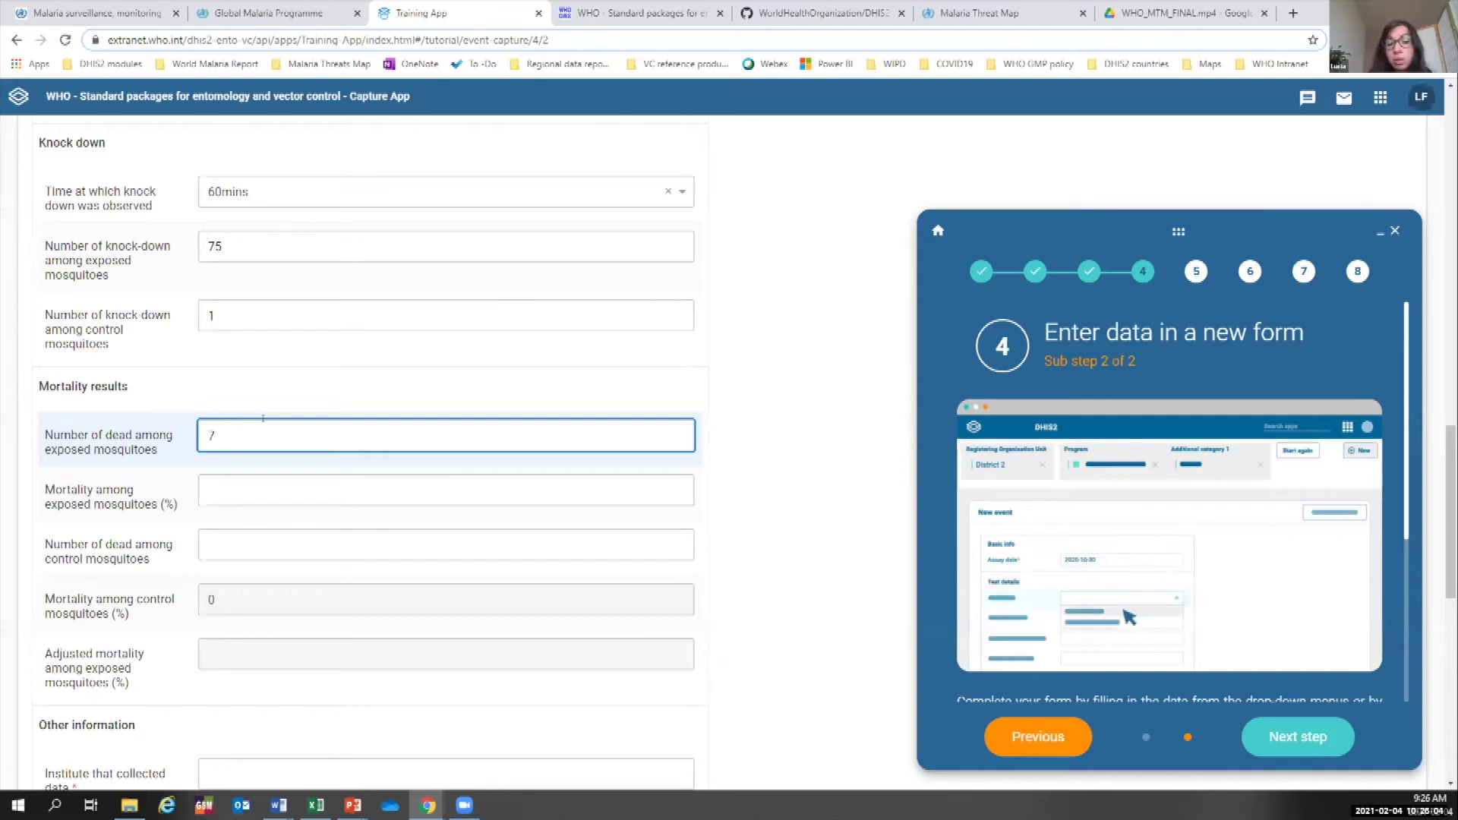
{"action": "left_click", "coordinate": [271, 530]}
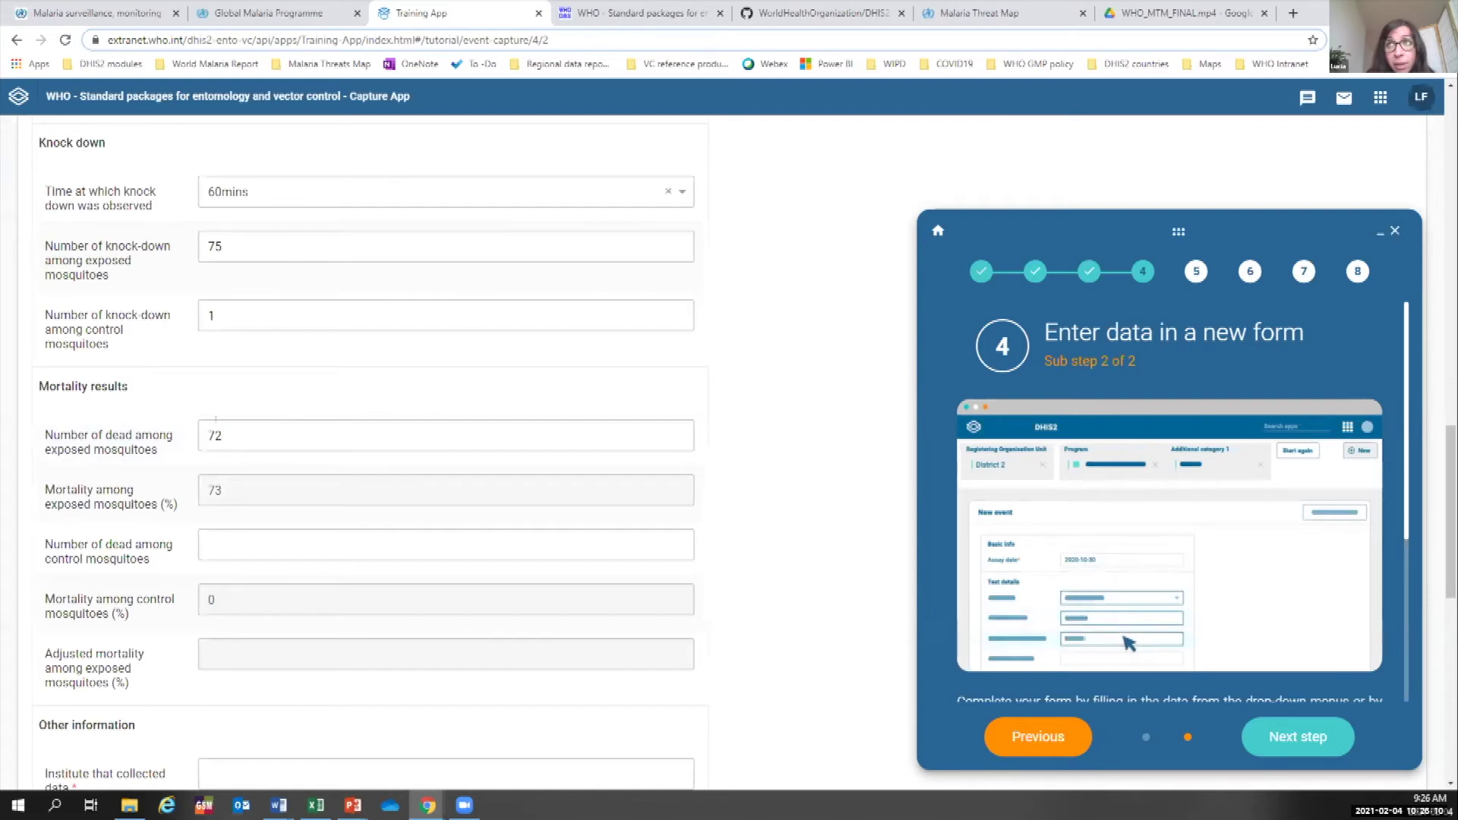
Set the number of dead among control mosquitoes to 2 and check the calculated adjusted mortality.
{"action": "scroll", "coordinate": [216, 418], "scroll_direction": "up", "scroll_amount": 5}
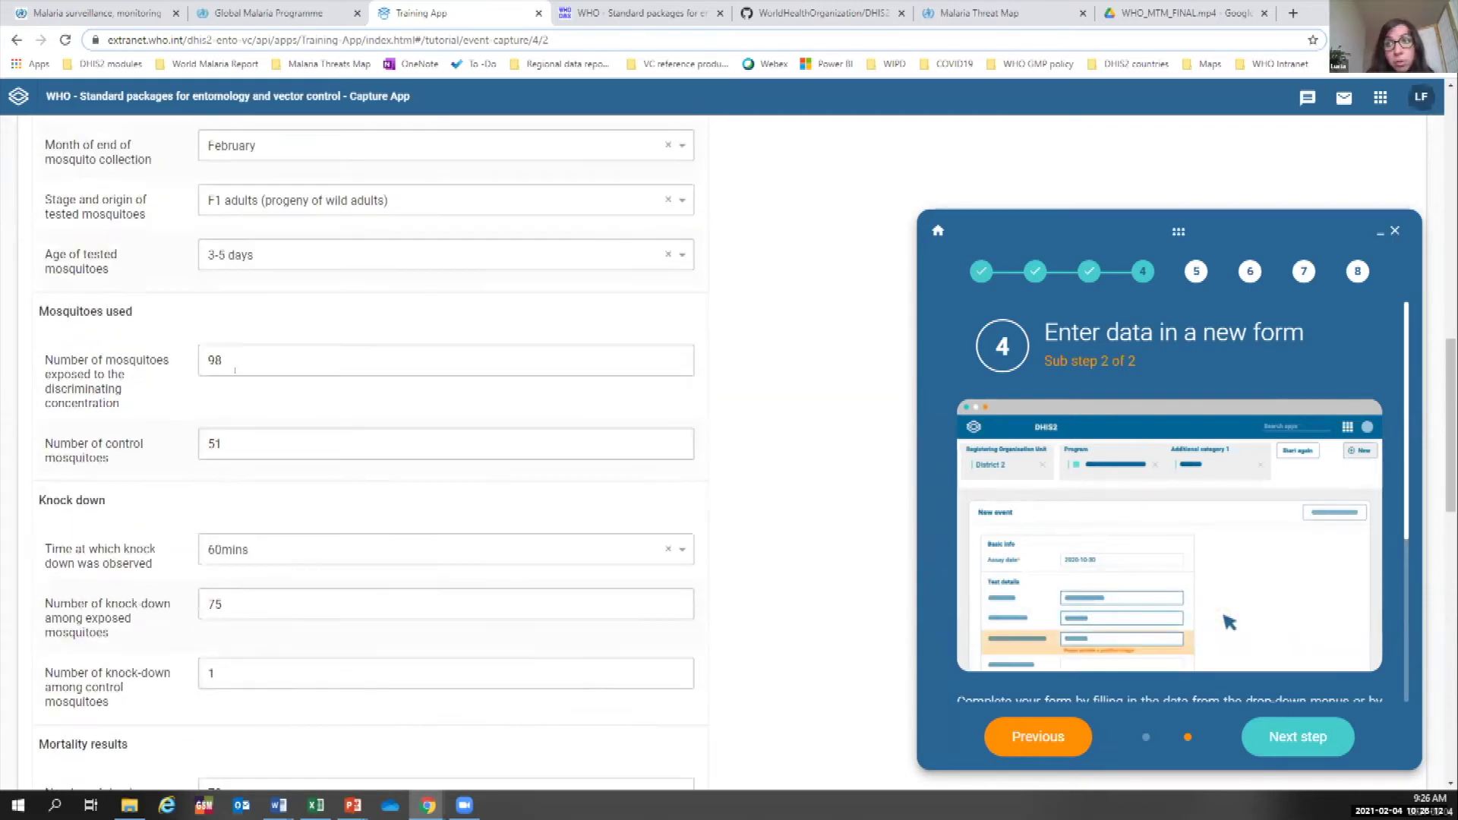
{"action": "scroll", "coordinate": [235, 370], "scroll_direction": "down", "scroll_amount": 6}
{"action": "left_click", "coordinate": [248, 469]}
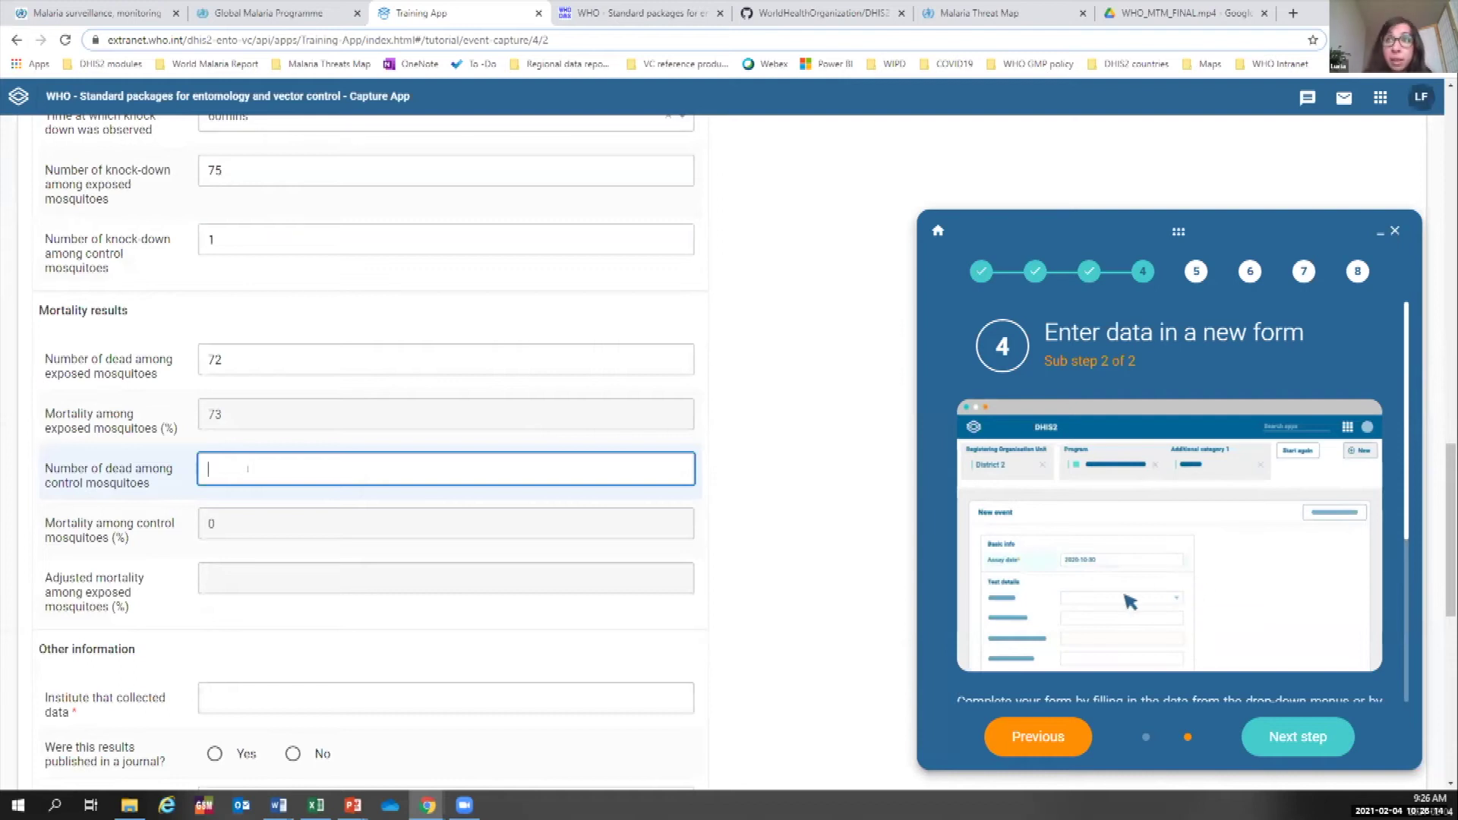
{"action": "type", "text": "2"}
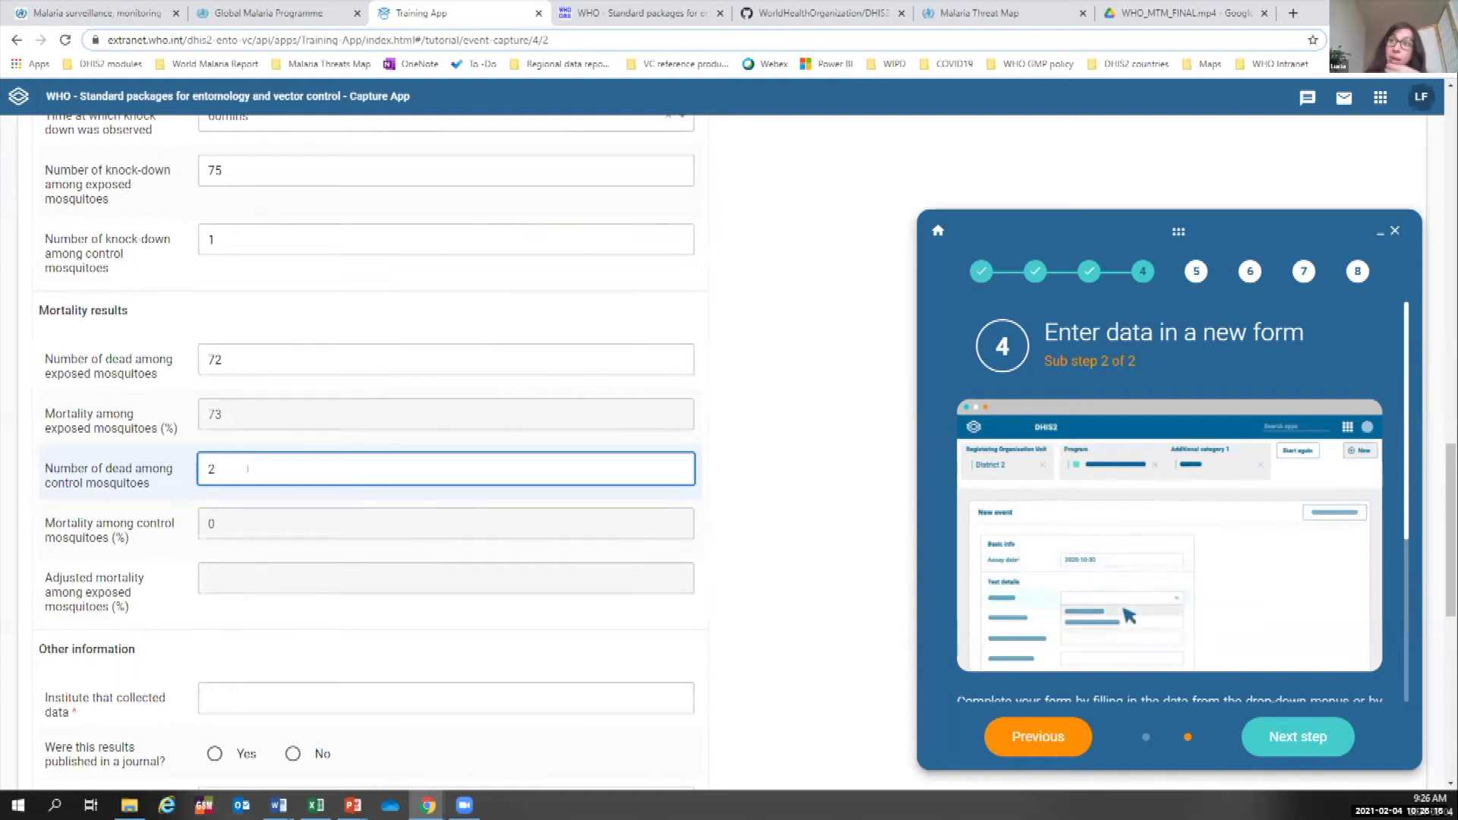
{"action": "left_click", "coordinate": [271, 593]}
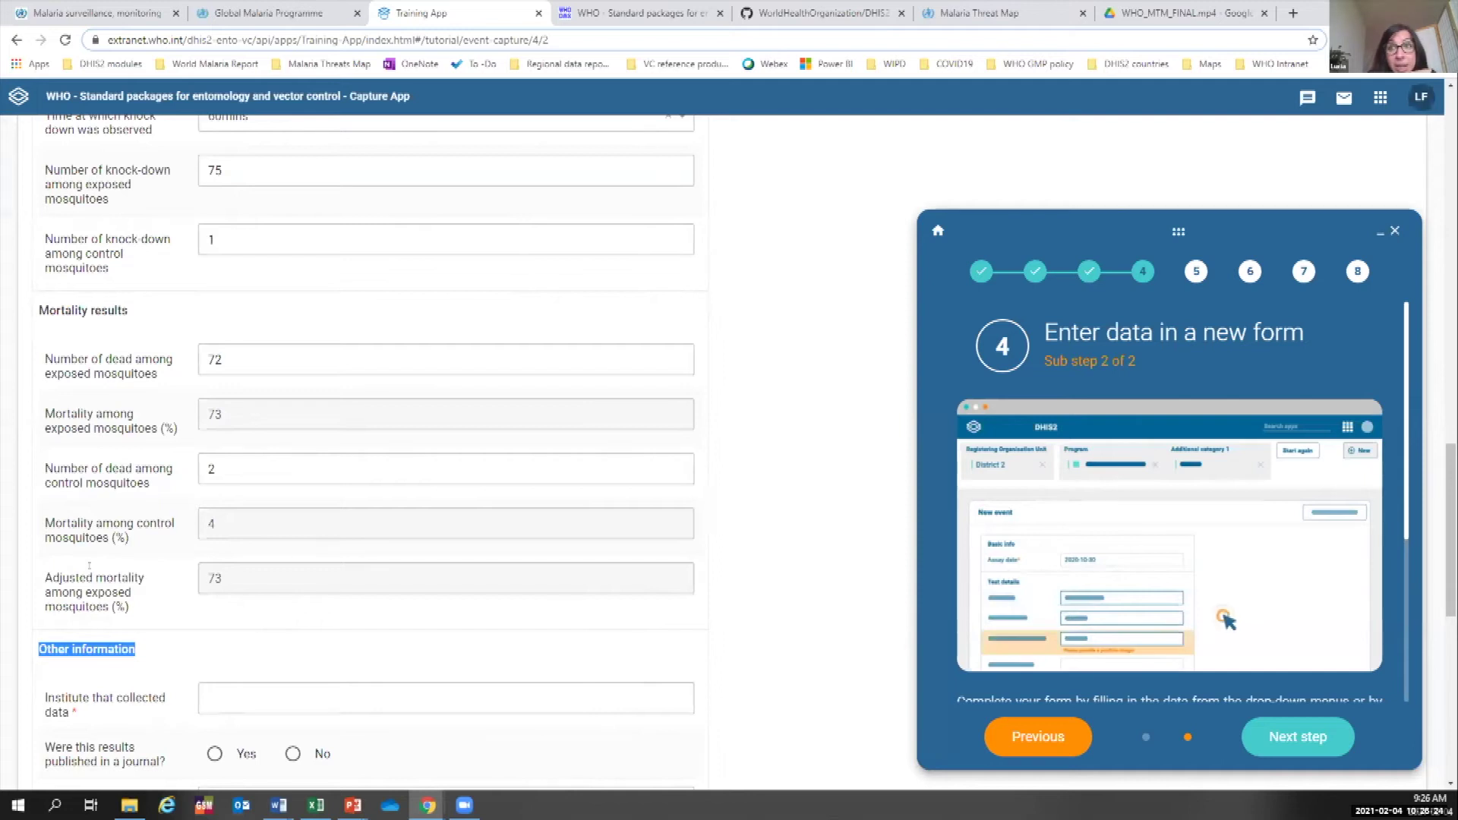
{"action": "left_click_drag", "start_coordinate": [93, 577], "coordinate": [44, 577]}
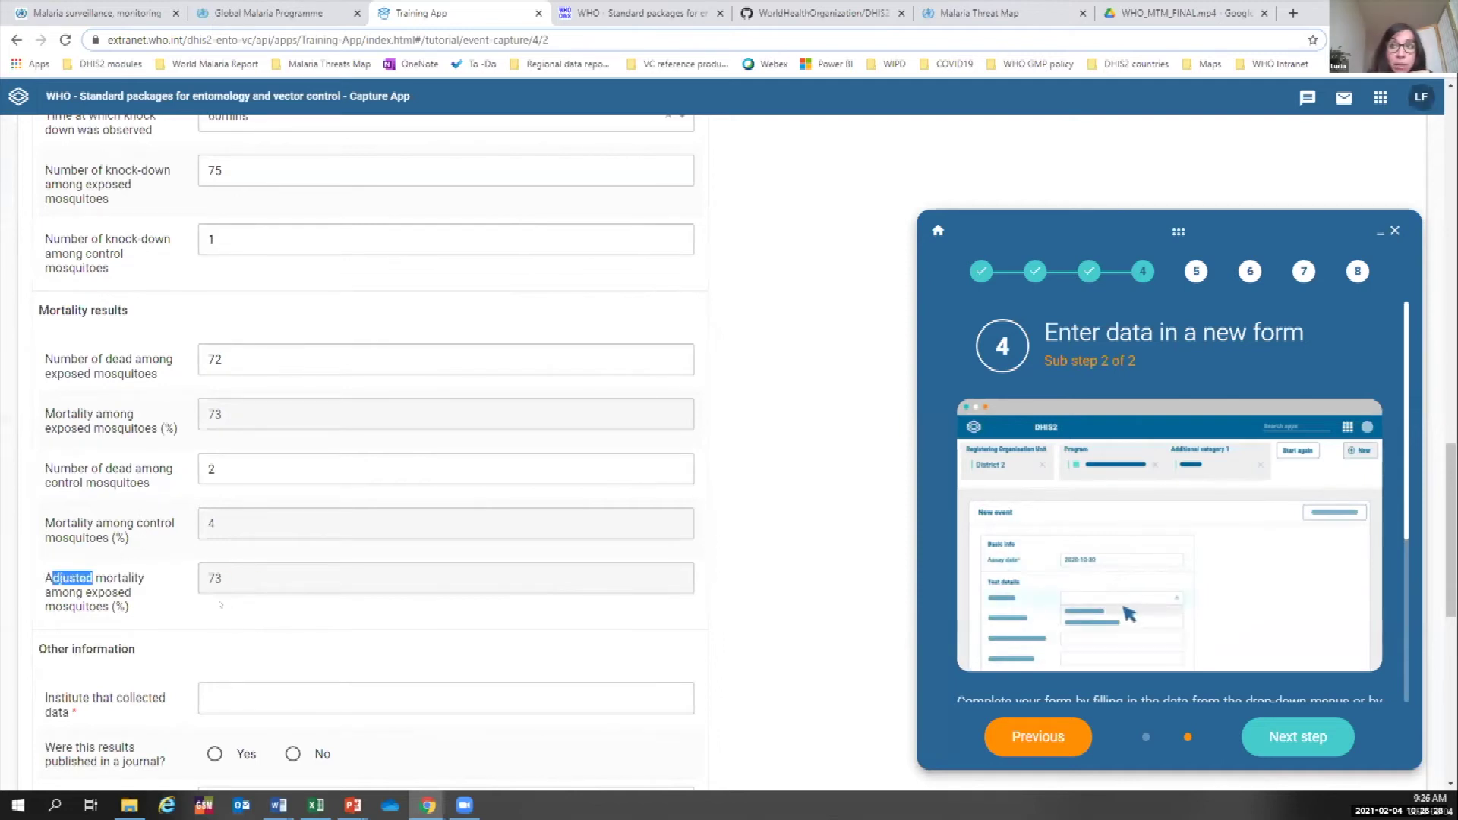
Enter National Malaria Control Programme as the institute that collected the data in the Other information section.
{"action": "scroll", "coordinate": [214, 578], "scroll_direction": "down", "scroll_amount": 3}
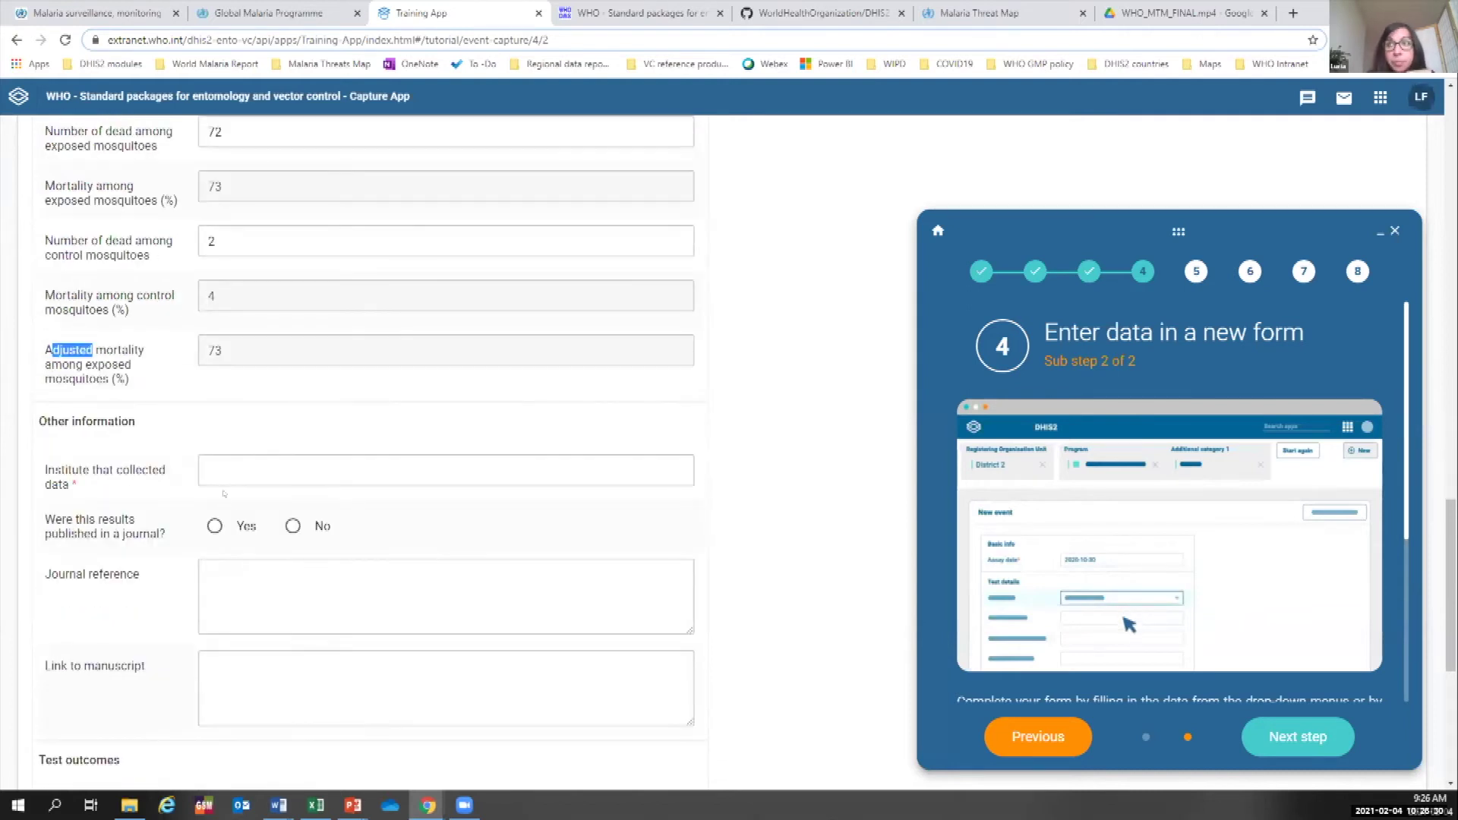
{"action": "left_click", "coordinate": [215, 470]}
{"action": "scroll", "coordinate": [215, 470], "scroll_direction": "down", "scroll_amount": 1}
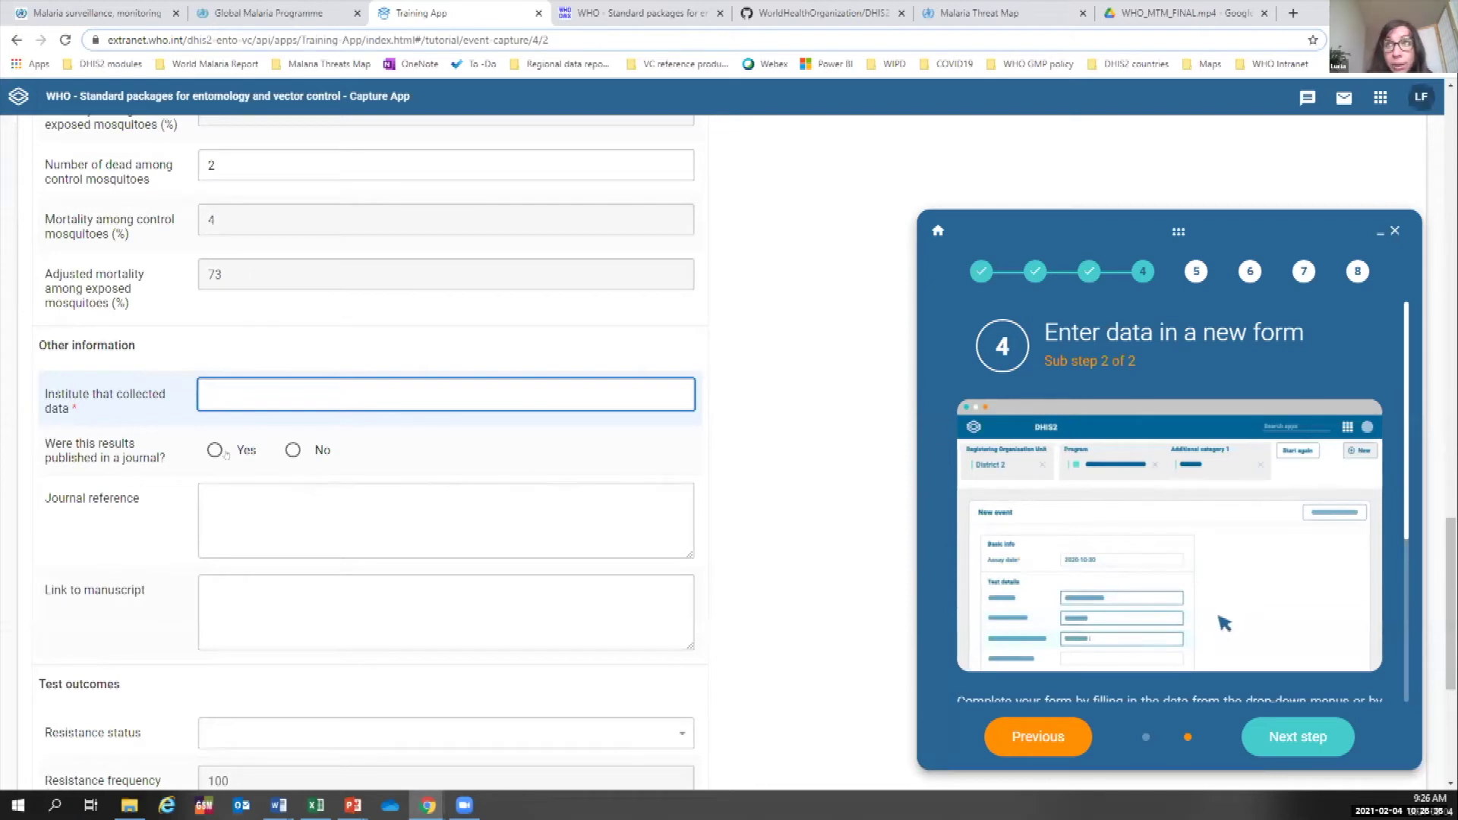
{"action": "type", "text": "Nation"}
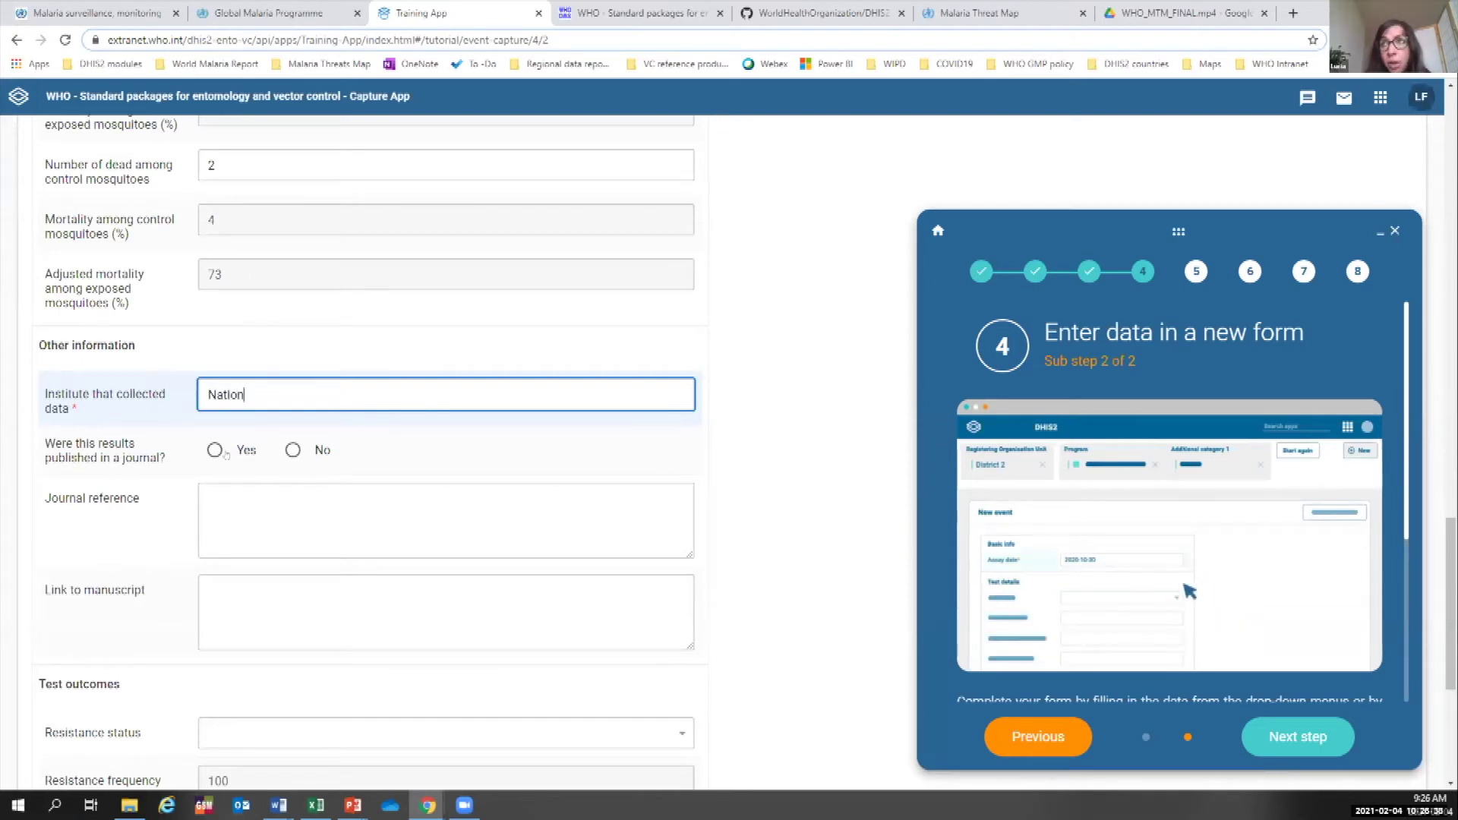
{"action": "type", "text": "al Mal"}
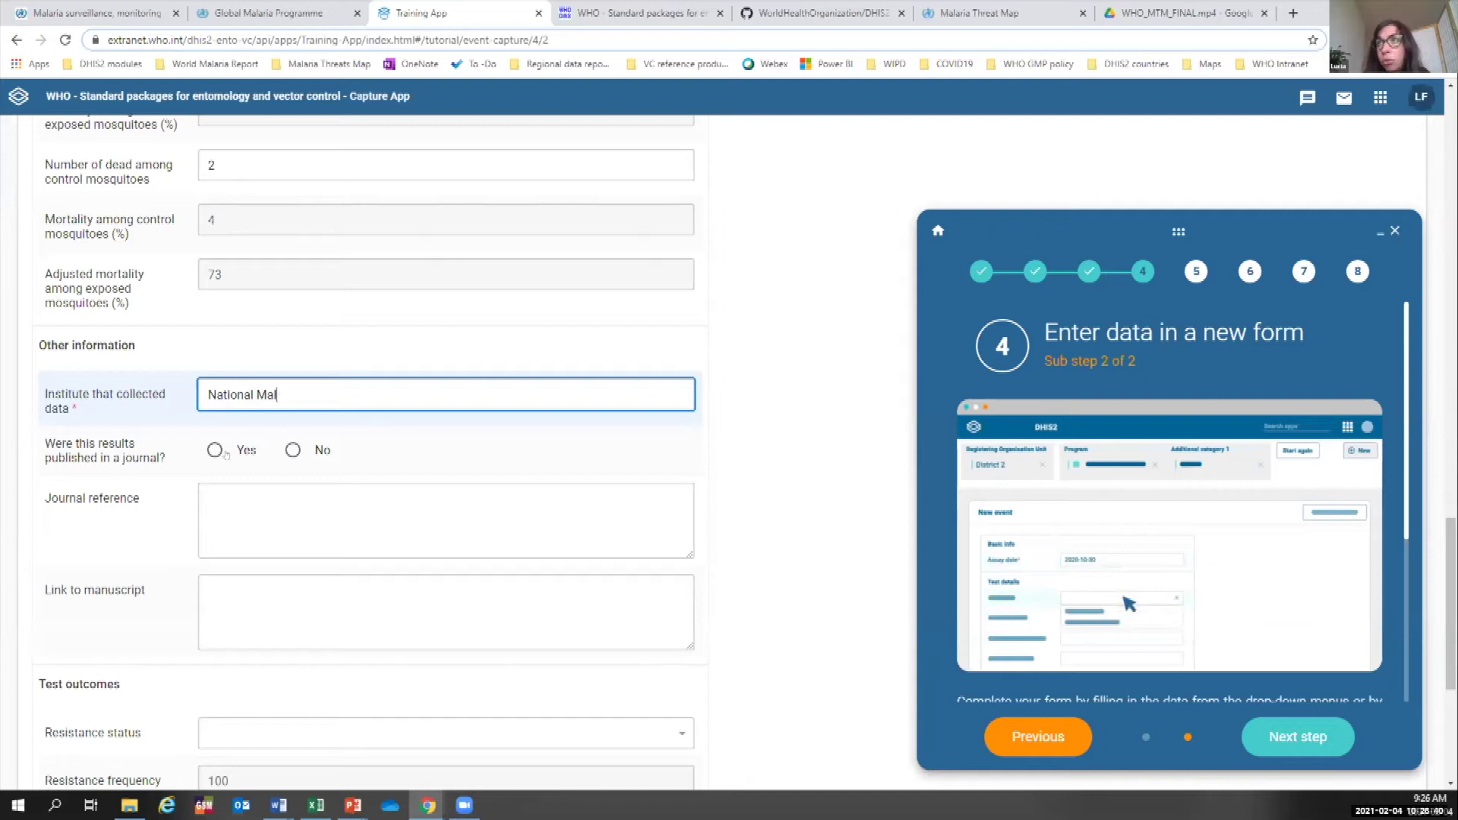
{"action": "type", "text": "aria P"}
{"action": "type", "text": "Control "}
{"action": "type", "text": "Pgo"}
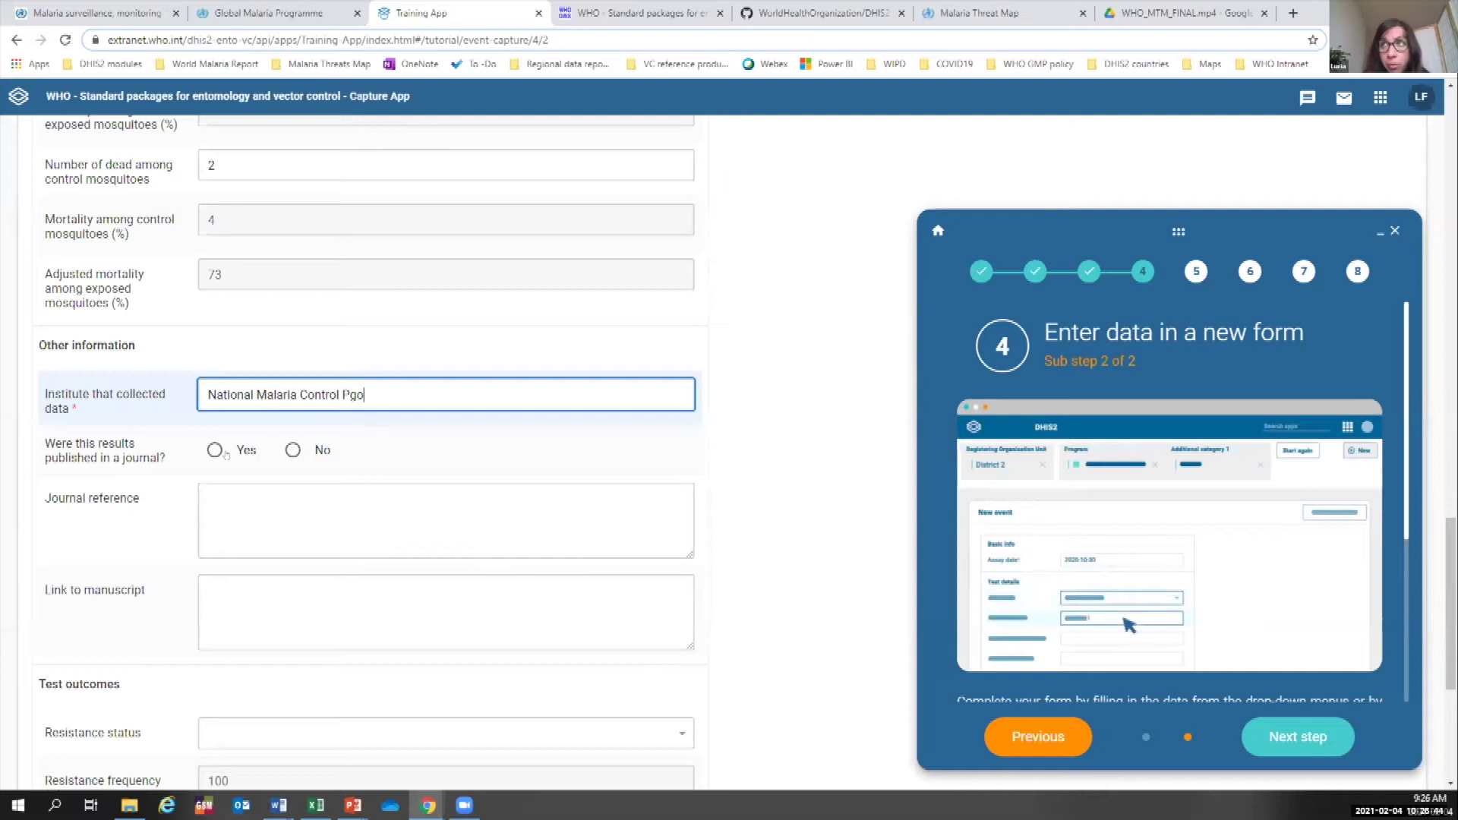
{"action": "key", "text": "BackSpace"}
{"action": "key", "text": "BackSpace"}
{"action": "type", "text": "rogr"}
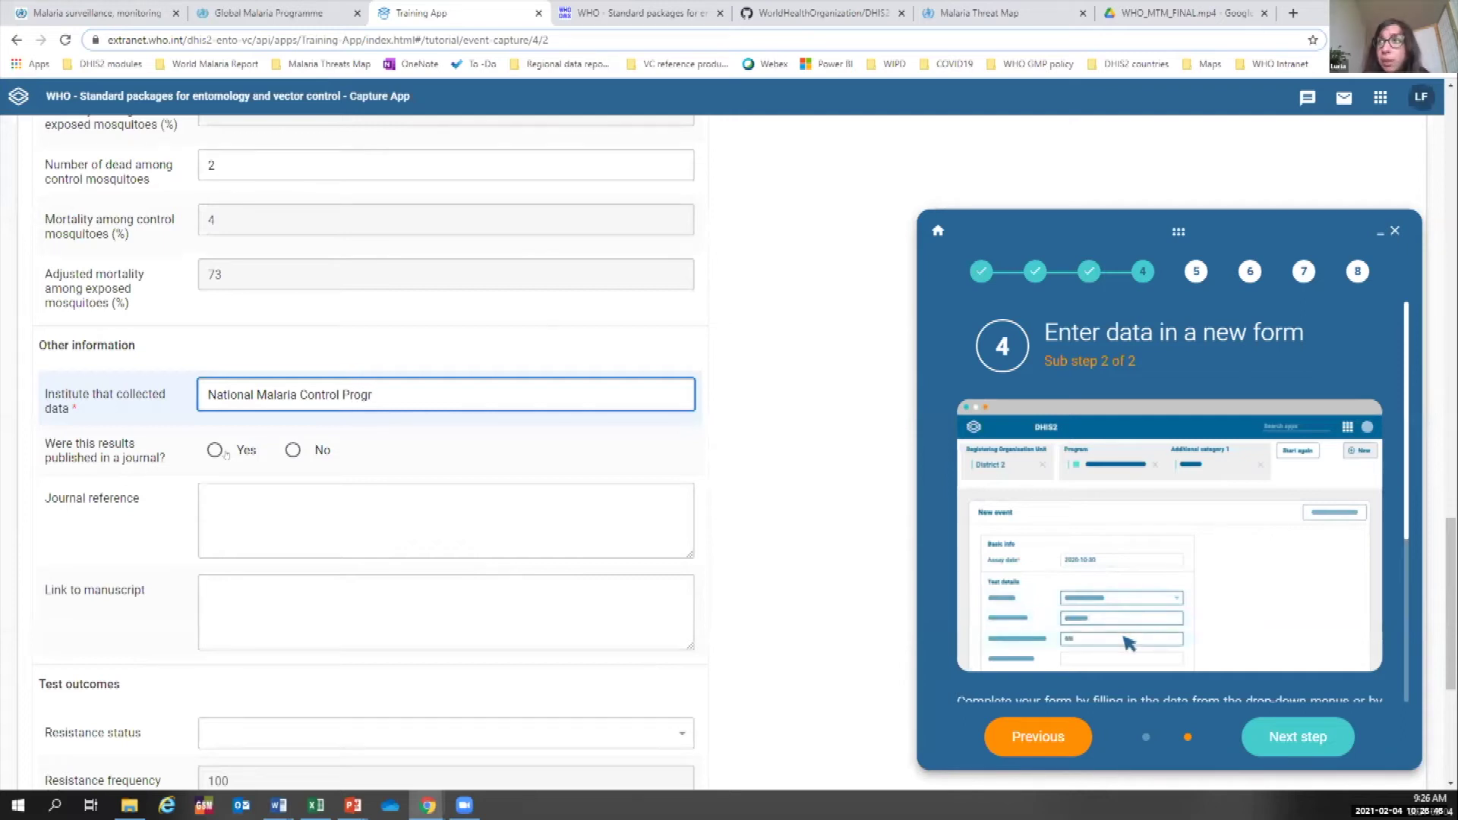
{"action": "type", "text": "amme"}
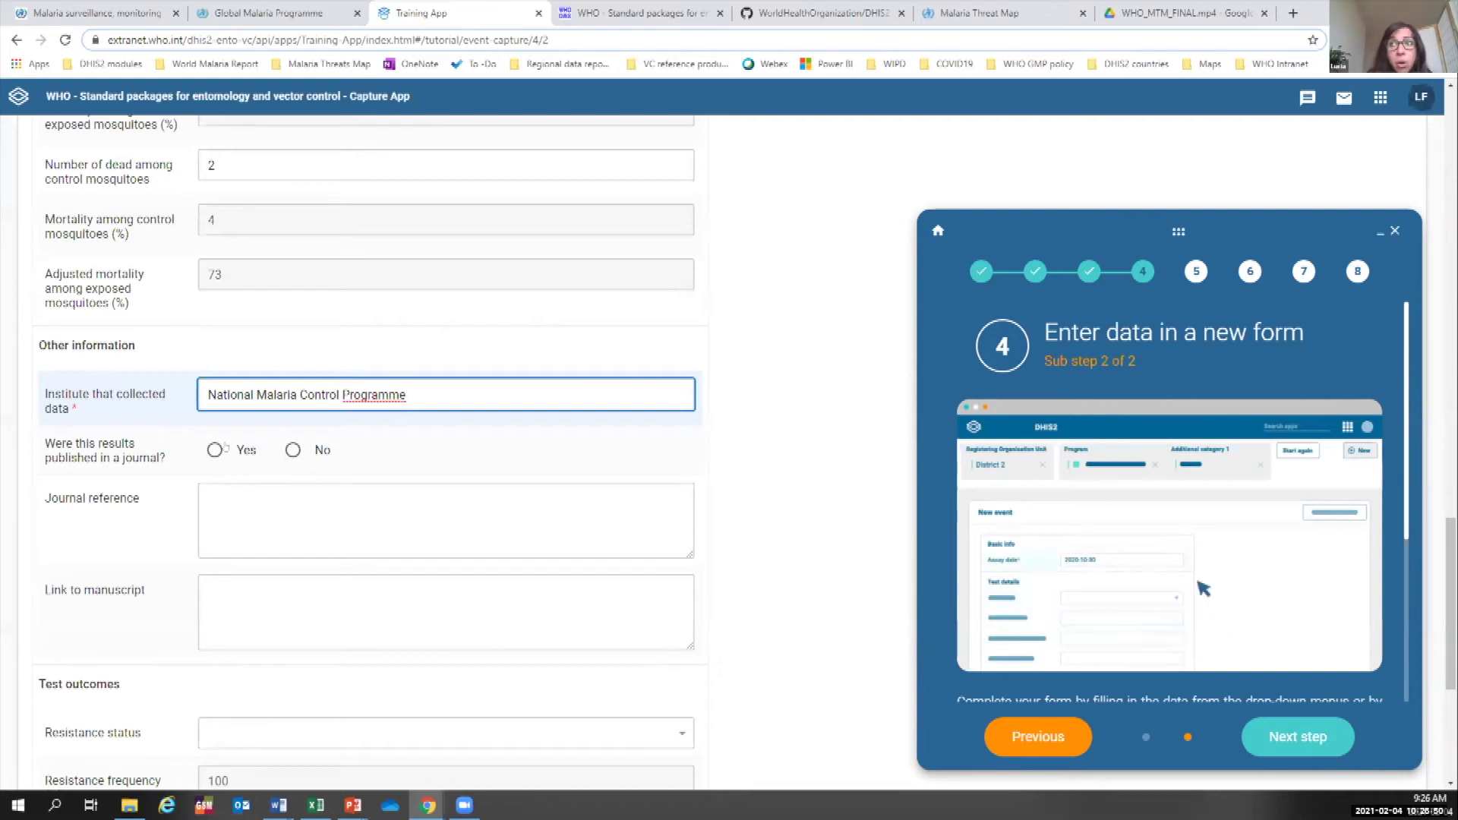
Record that the results were not published in a journal, leaving the journal reference and manuscript link empty.
{"action": "left_click", "coordinate": [293, 450]}
{"action": "left_click", "coordinate": [240, 494]}
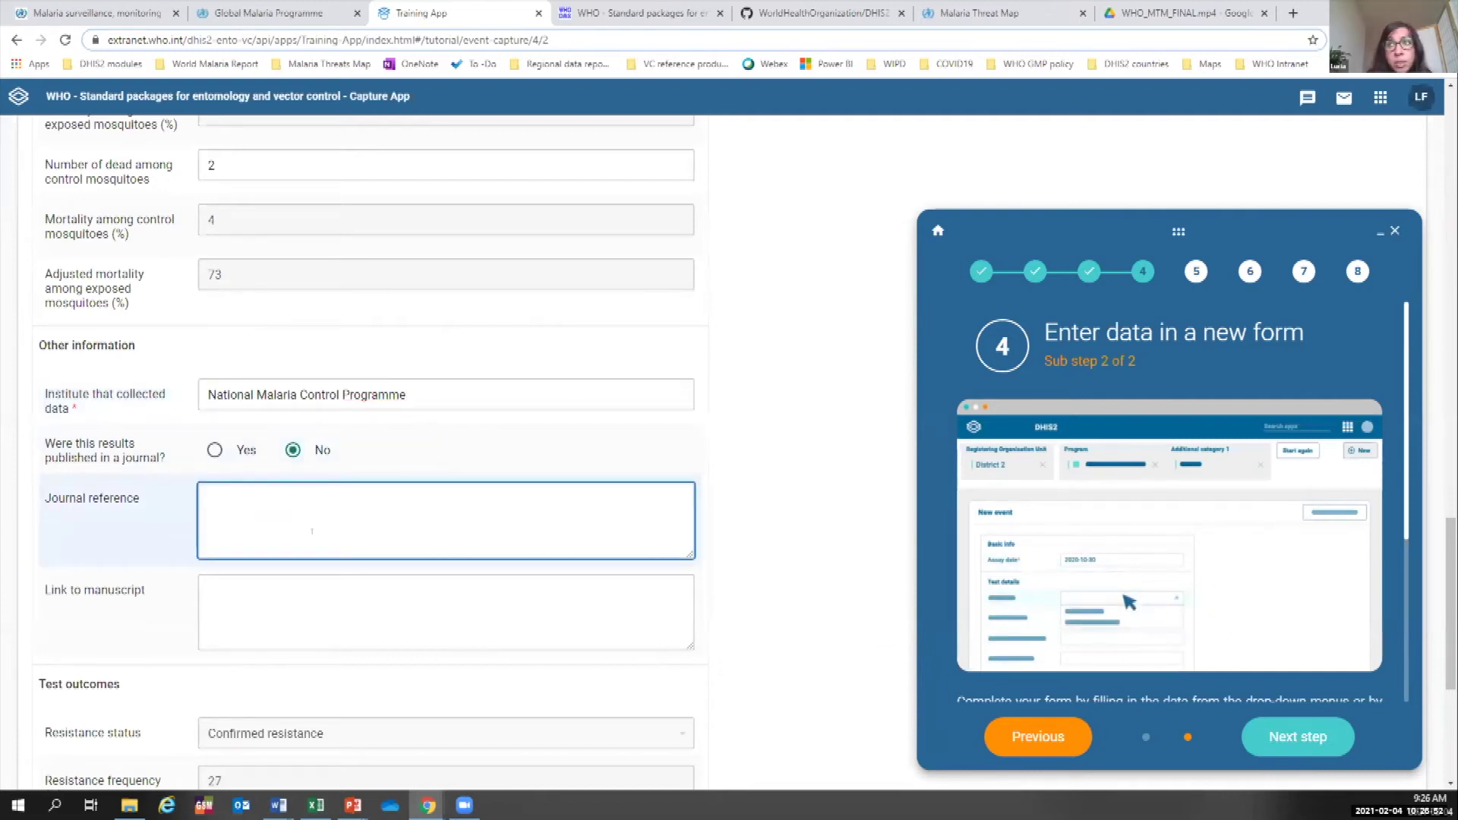
{"action": "scroll", "coordinate": [311, 531], "scroll_direction": "down", "scroll_amount": 2}
{"action": "left_click_drag", "start_coordinate": [54, 212], "coordinate": [287, 490]}
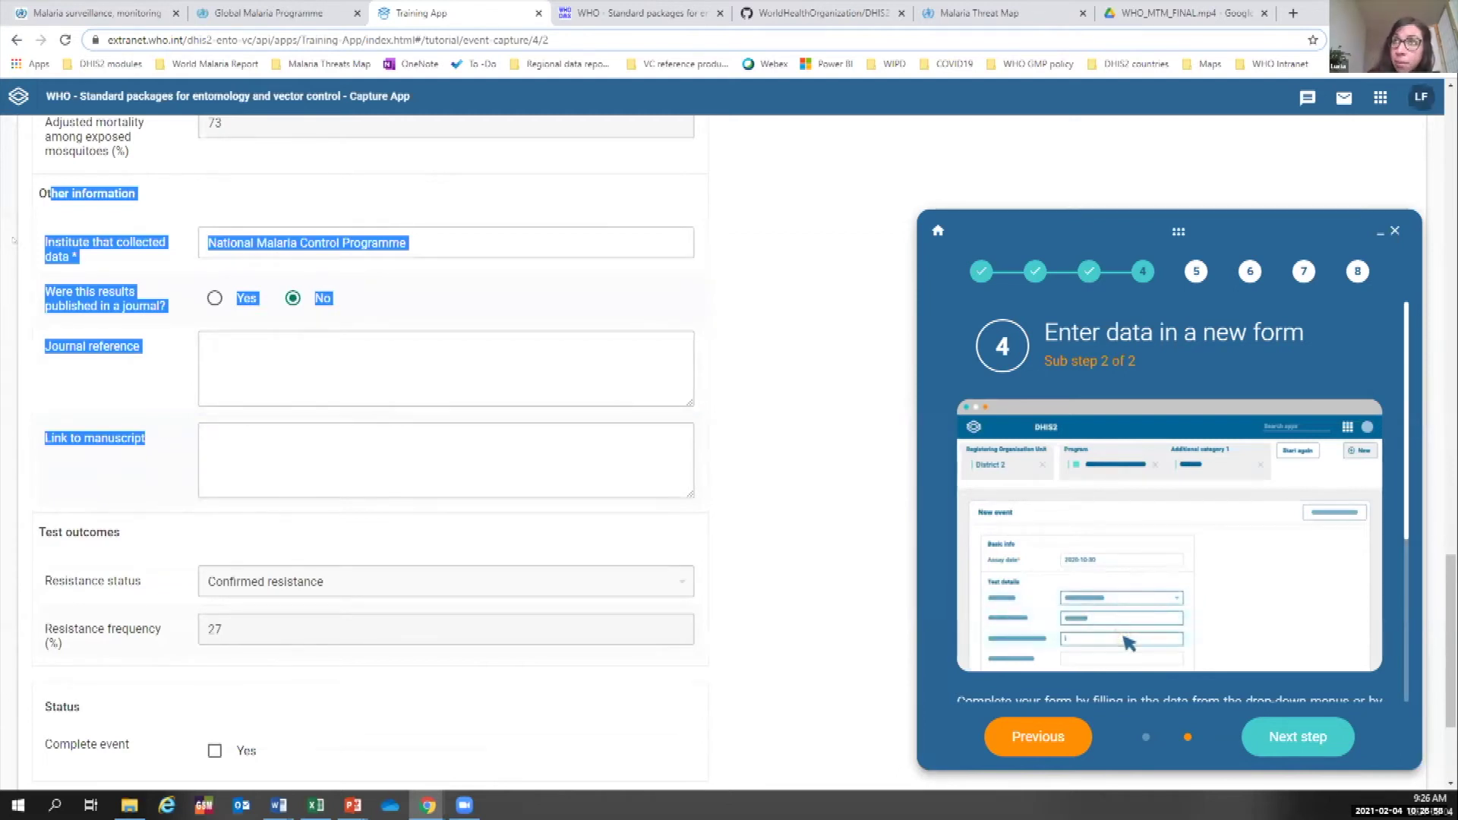
{"action": "left_click", "coordinate": [69, 180]}
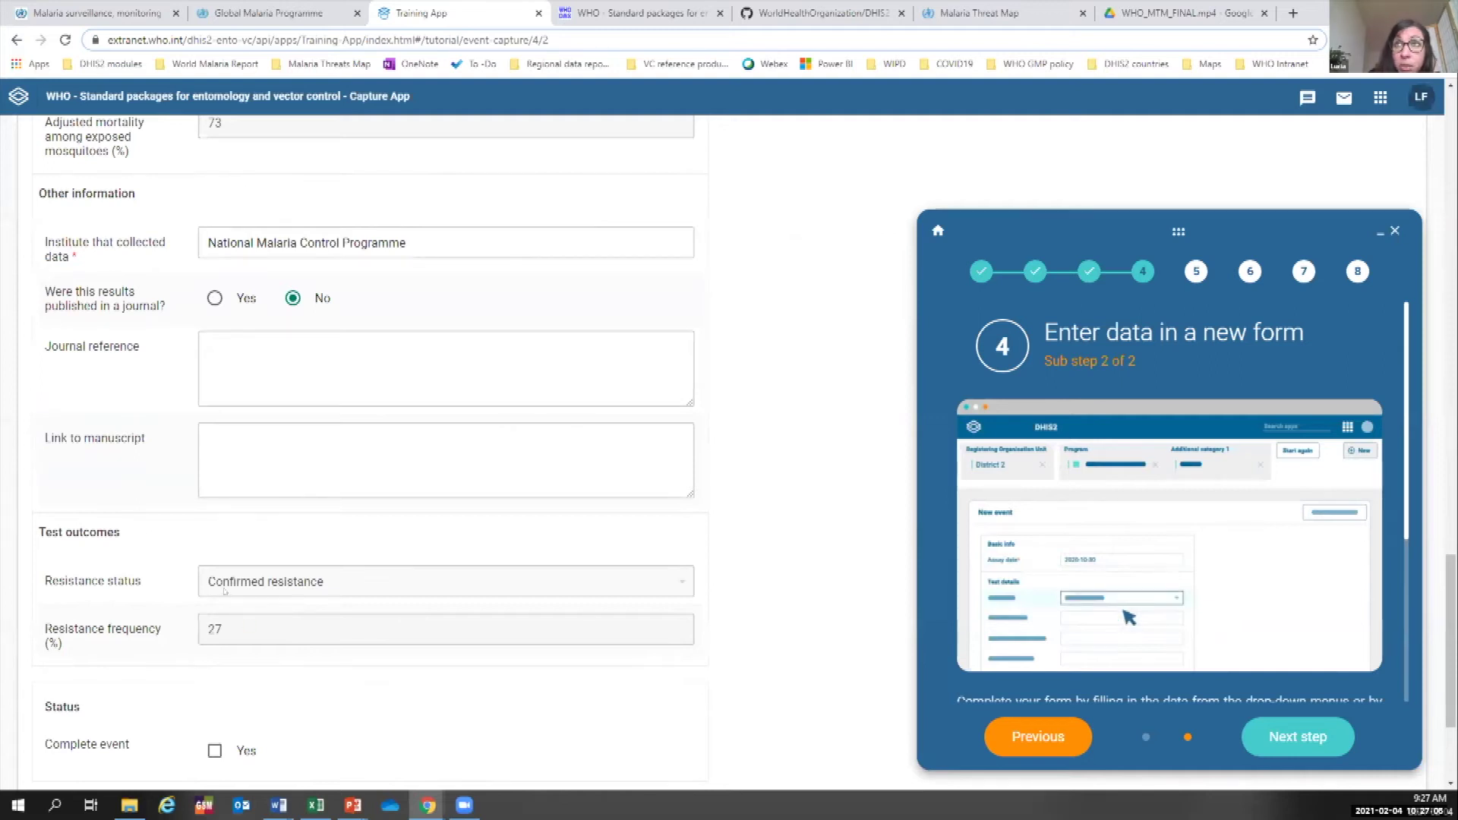
Review the test outcomes and mark the event as complete in the Status section.
{"action": "scroll", "coordinate": [225, 591], "scroll_direction": "up", "scroll_amount": 1}
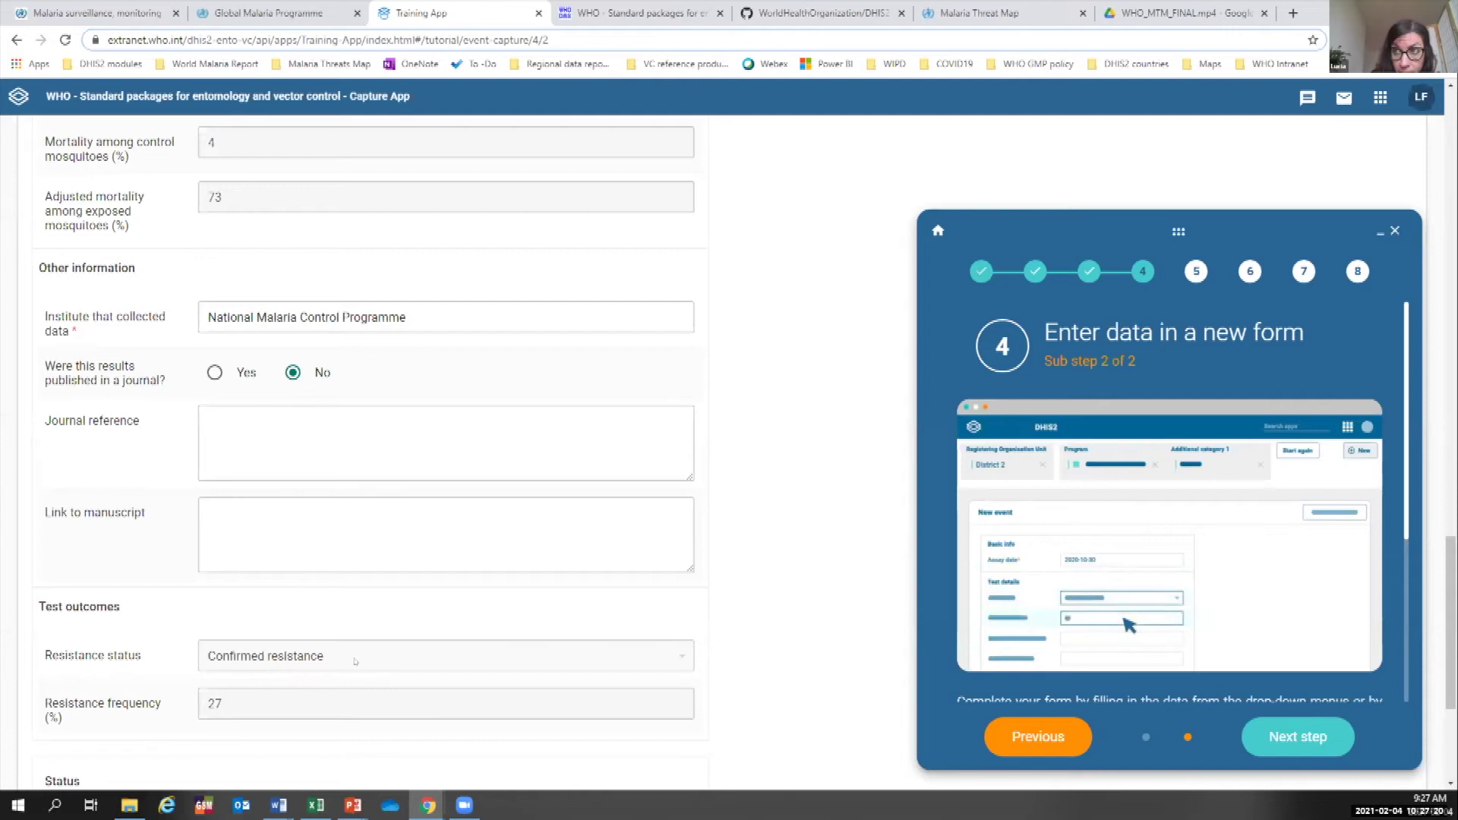
{"action": "scroll", "coordinate": [354, 661], "scroll_direction": "down", "scroll_amount": 3}
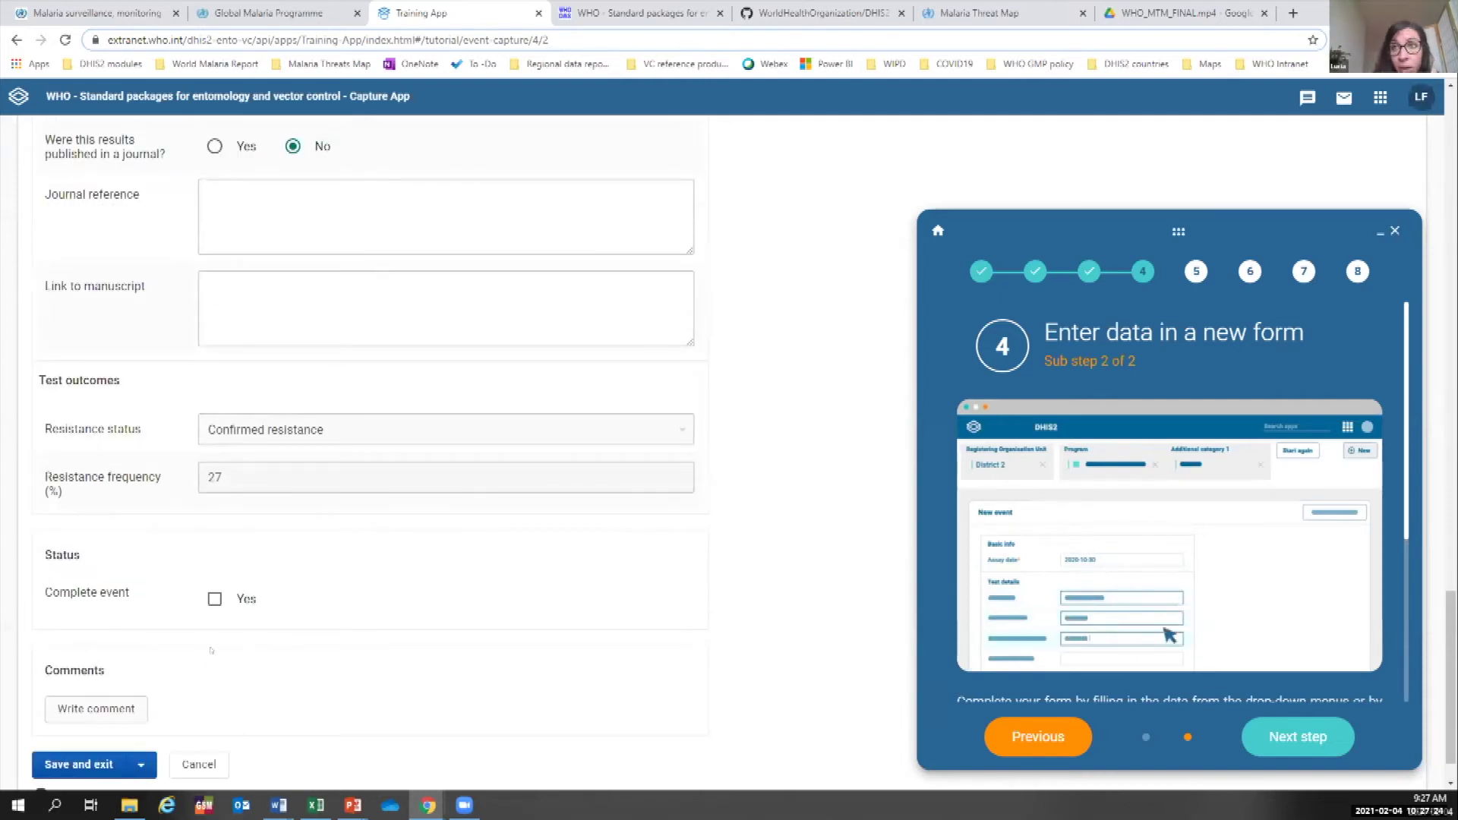
{"action": "left_click", "coordinate": [214, 599]}
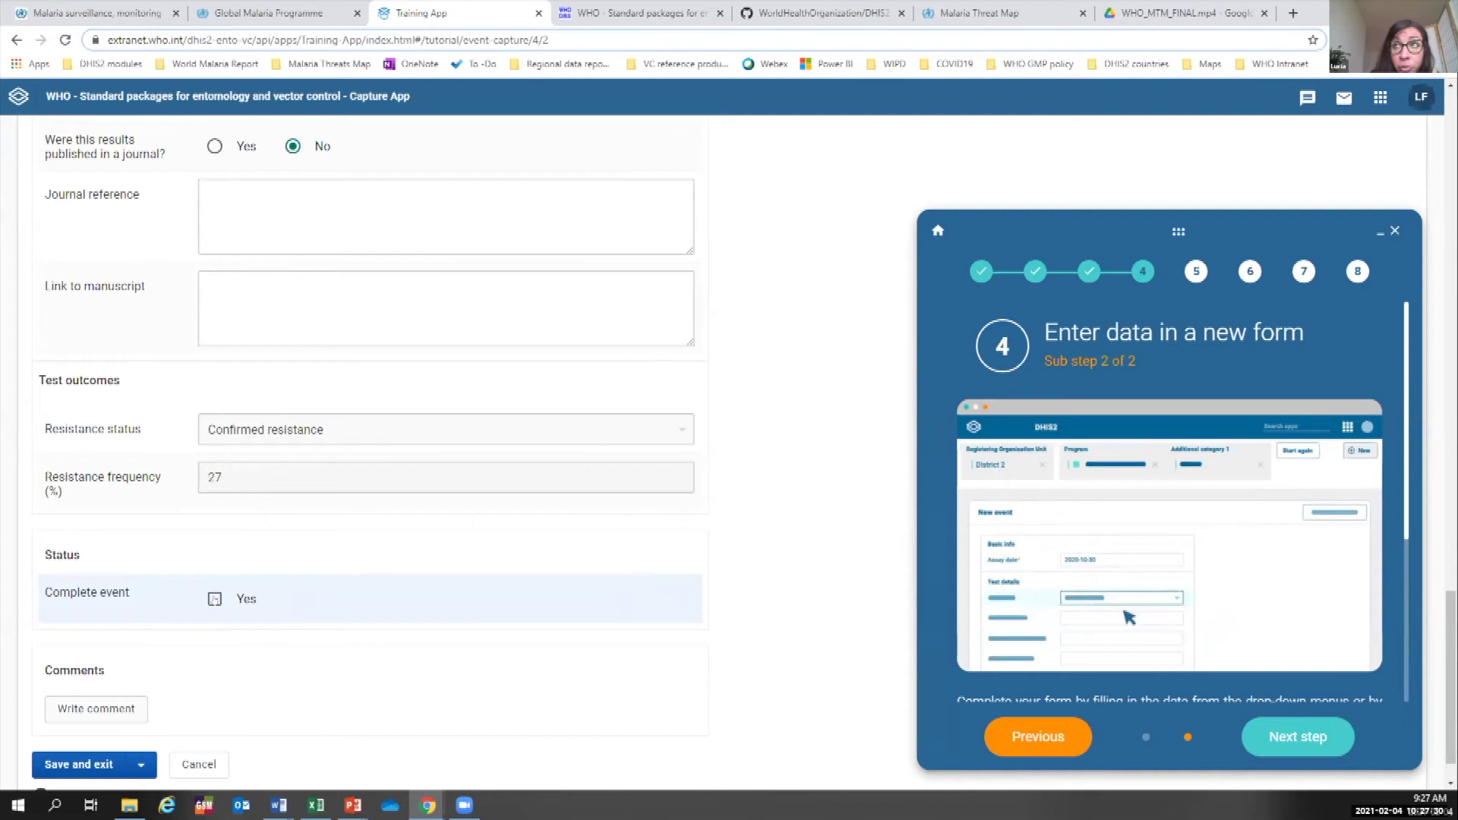
Go back to the Knock down section and examine its observation time and knock-down numbers.
{"action": "scroll", "coordinate": [215, 599], "scroll_direction": "up", "scroll_amount": 7}
{"action": "scroll", "coordinate": [214, 599], "scroll_direction": "up", "scroll_amount": 6}
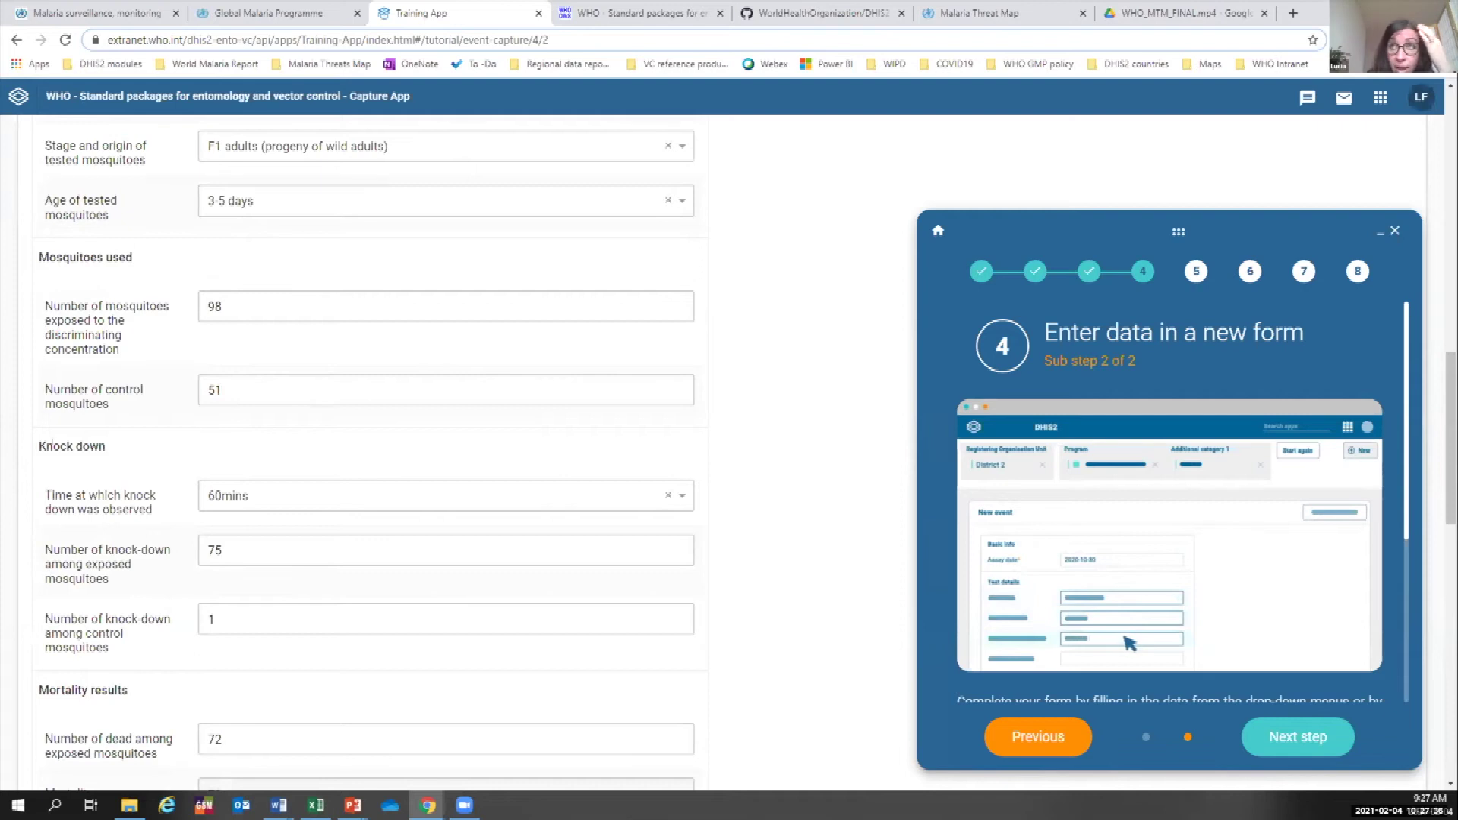
{"action": "left_click_drag", "start_coordinate": [82, 450], "coordinate": [237, 601]}
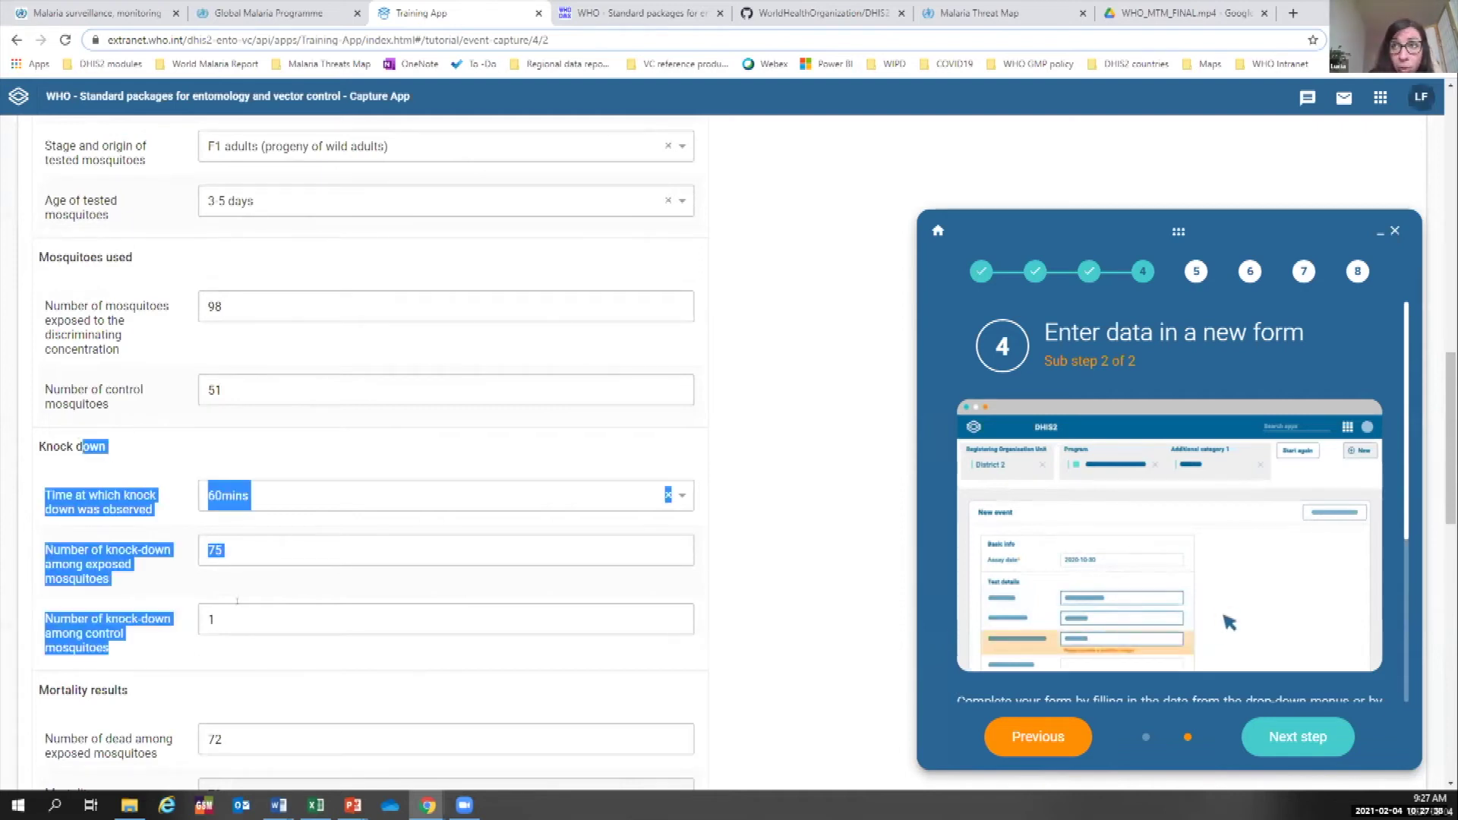
Mark the discriminating concentration bioassay event as complete, look back over the form, and save and exit it.
{"action": "scroll", "coordinate": [236, 601], "scroll_direction": "down", "scroll_amount": 13}
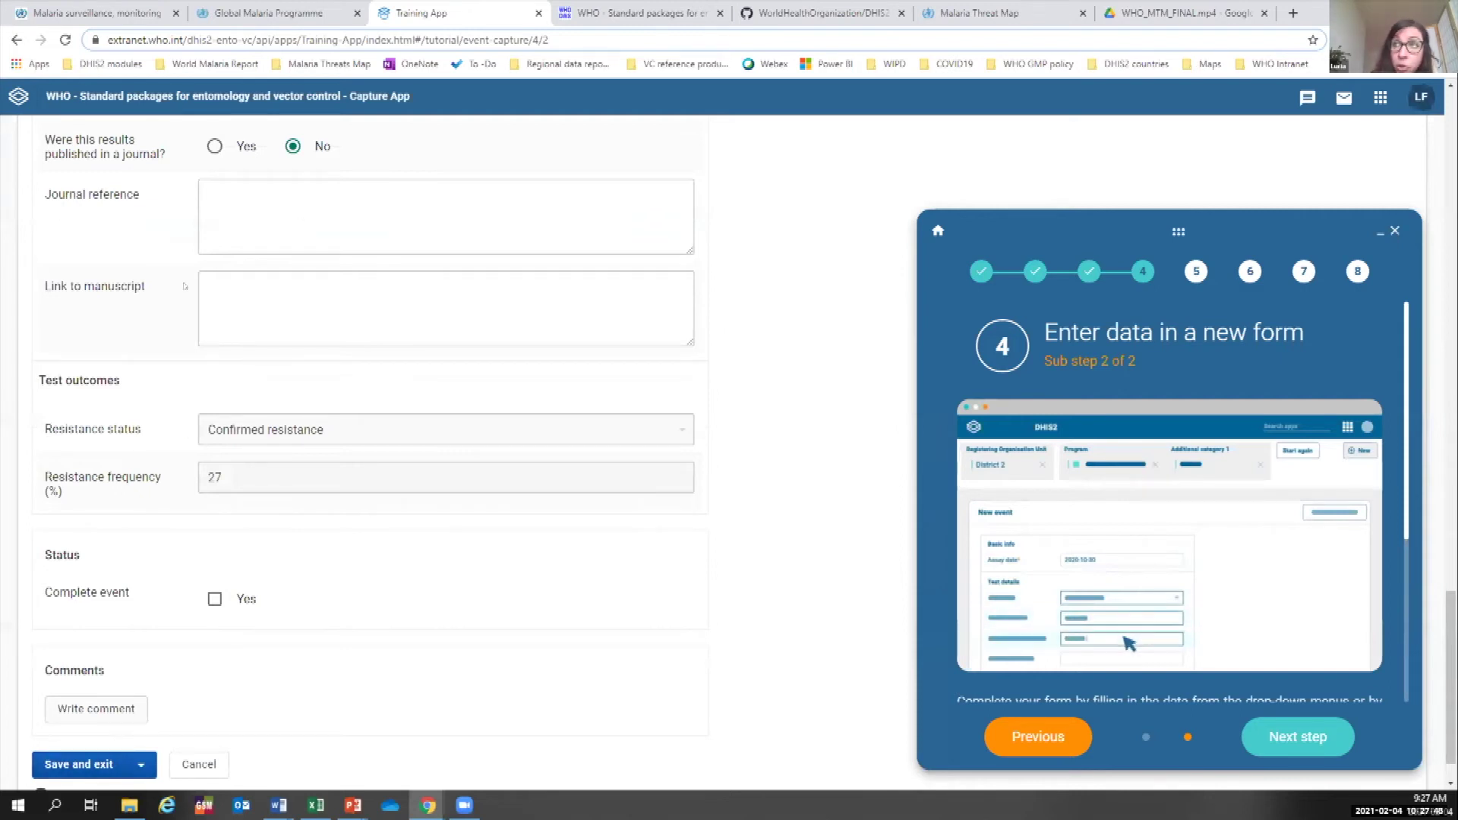
{"action": "left_click", "coordinate": [215, 599]}
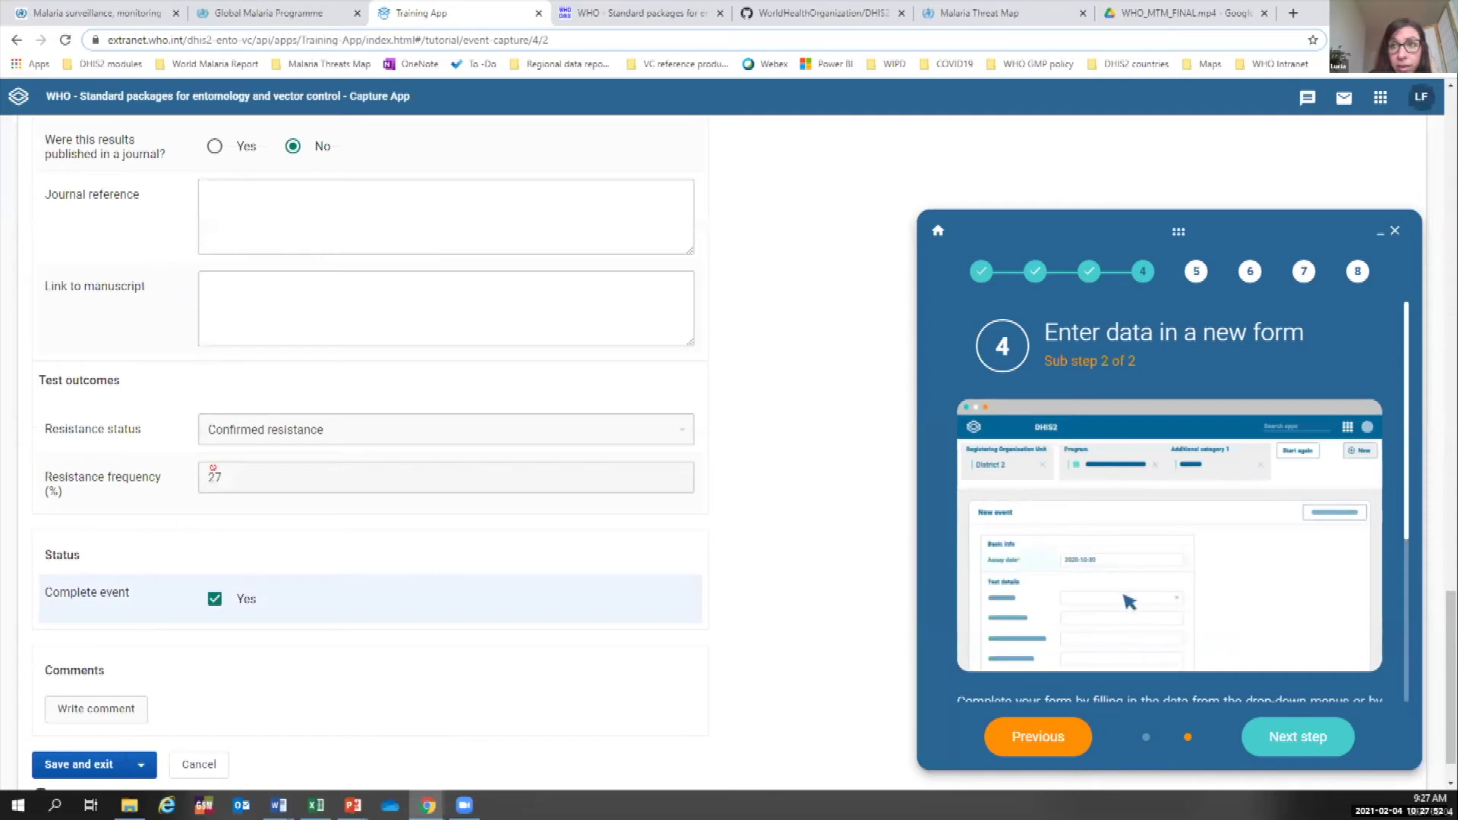
{"action": "scroll", "coordinate": [137, 723], "scroll_direction": "down", "scroll_amount": 1}
{"action": "left_click", "coordinate": [139, 714]}
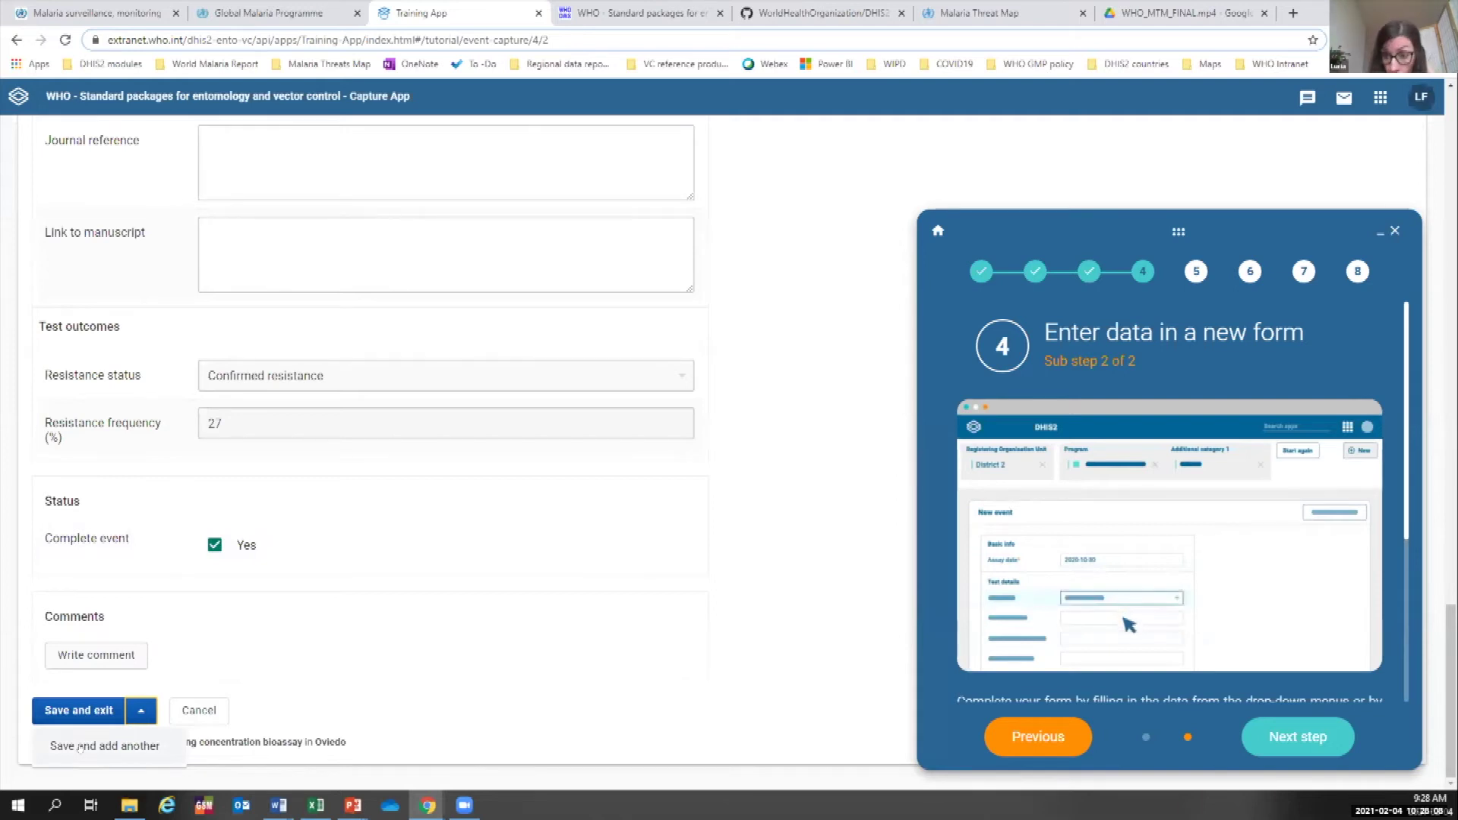
{"action": "left_click_drag", "start_coordinate": [368, 334], "coordinate": [83, 620]}
{"action": "scroll", "coordinate": [271, 321], "scroll_direction": "up", "scroll_amount": 4}
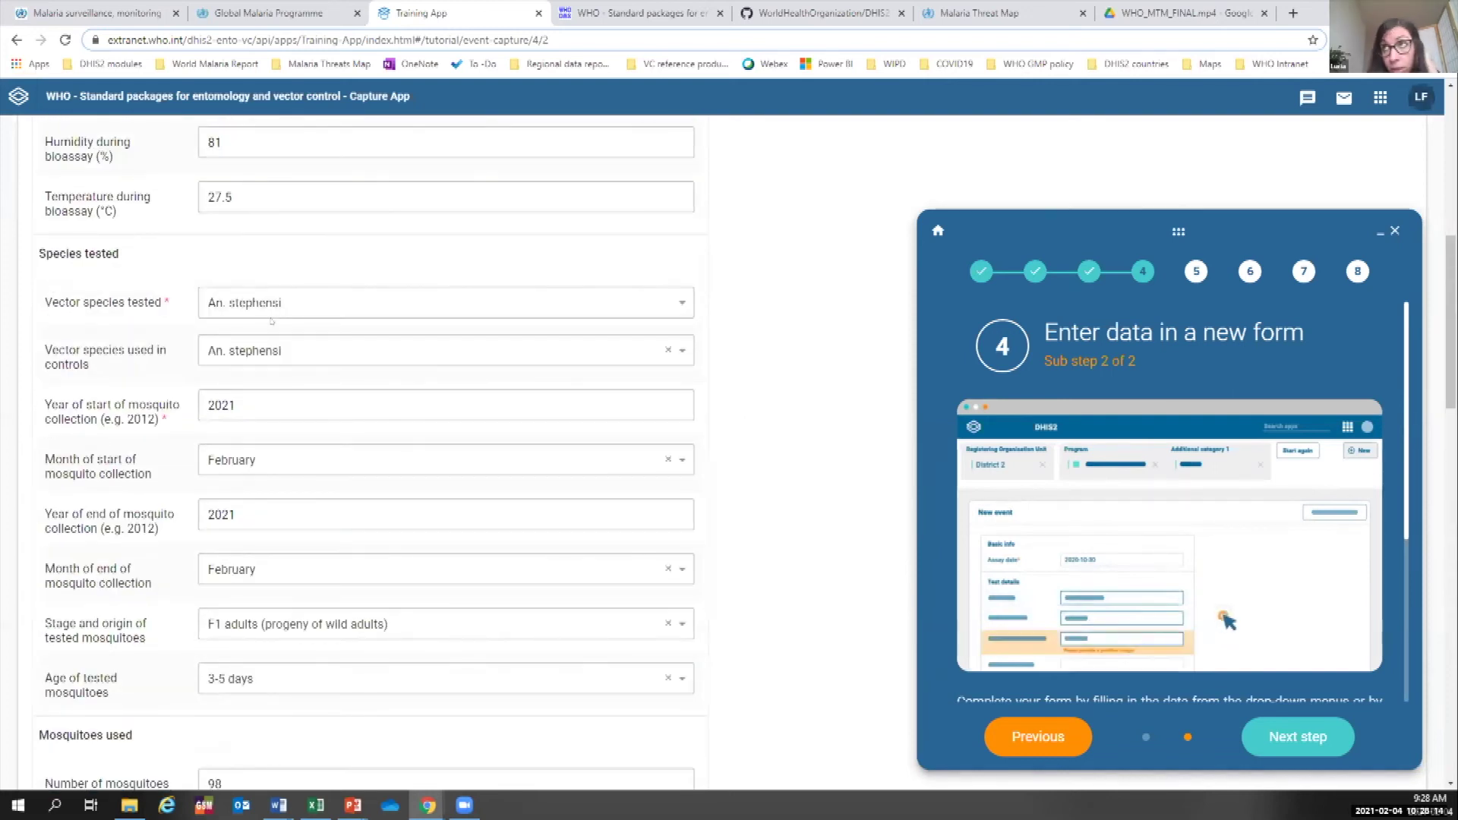
{"action": "scroll", "coordinate": [271, 320], "scroll_direction": "up", "scroll_amount": 5}
{"action": "scroll", "coordinate": [271, 320], "scroll_direction": "up", "scroll_amount": 3}
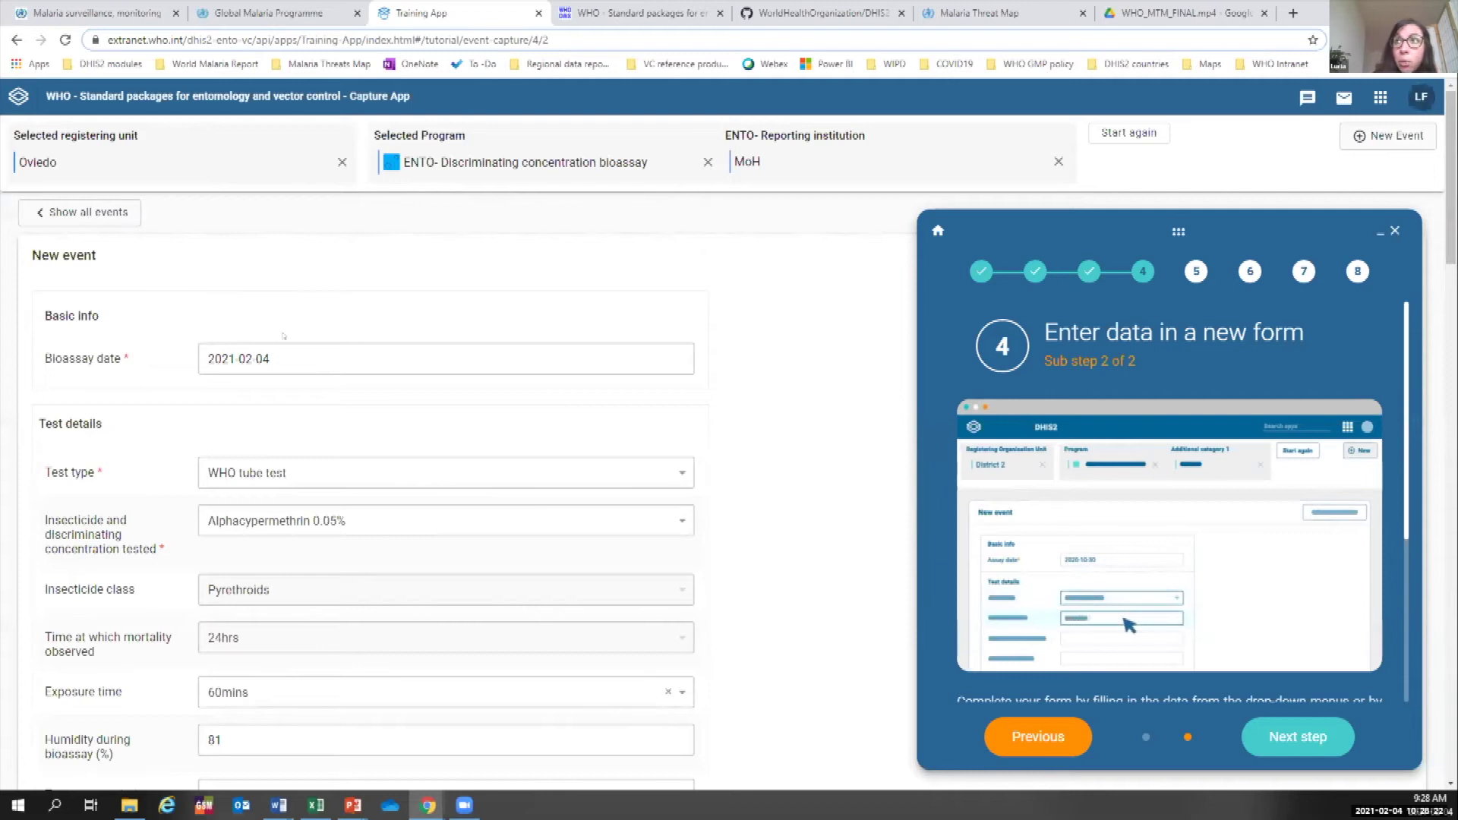
{"action": "scroll", "coordinate": [283, 336], "scroll_direction": "down", "scroll_amount": 20}
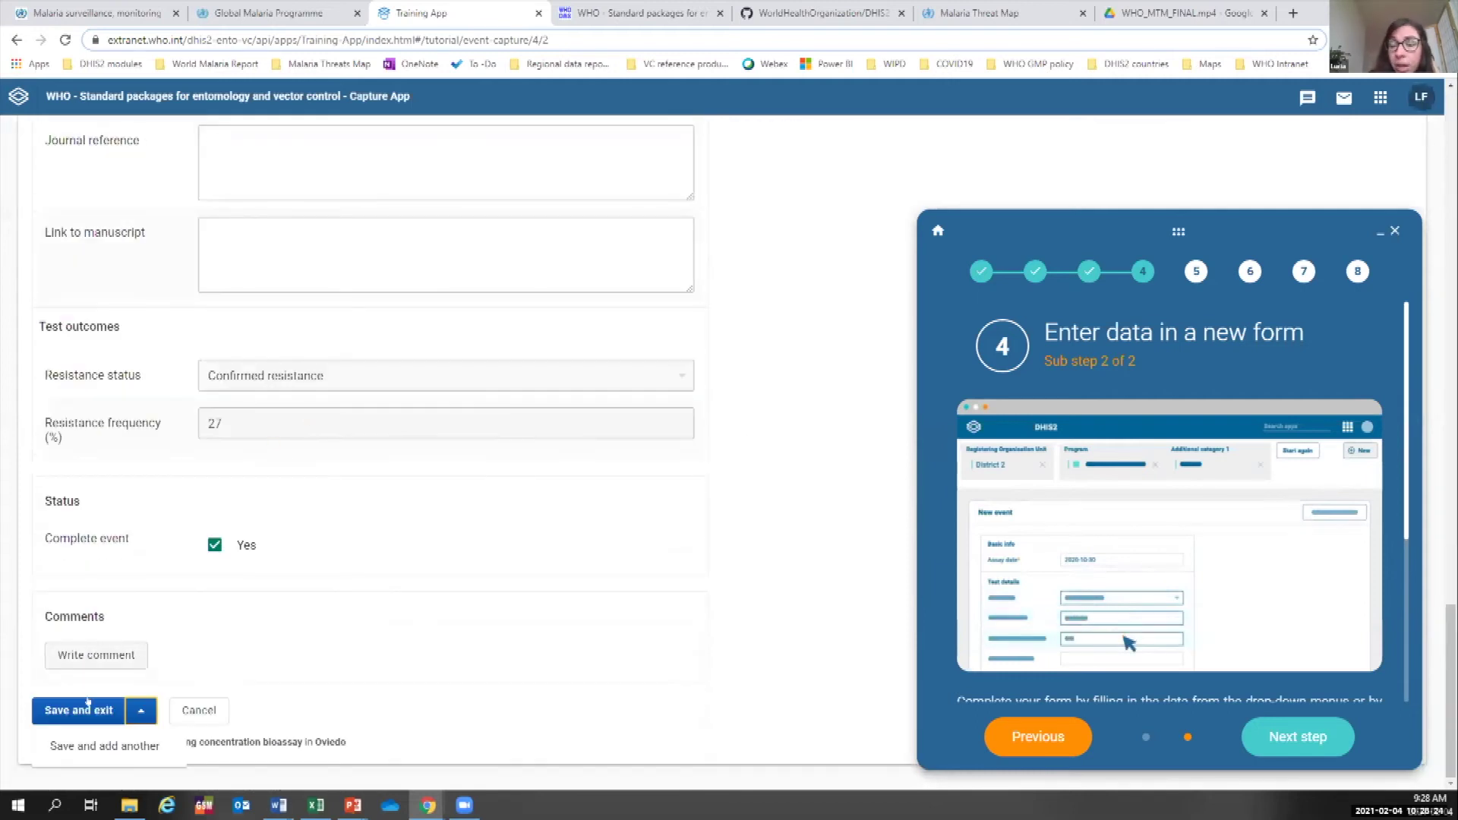
{"action": "left_click", "coordinate": [55, 710]}
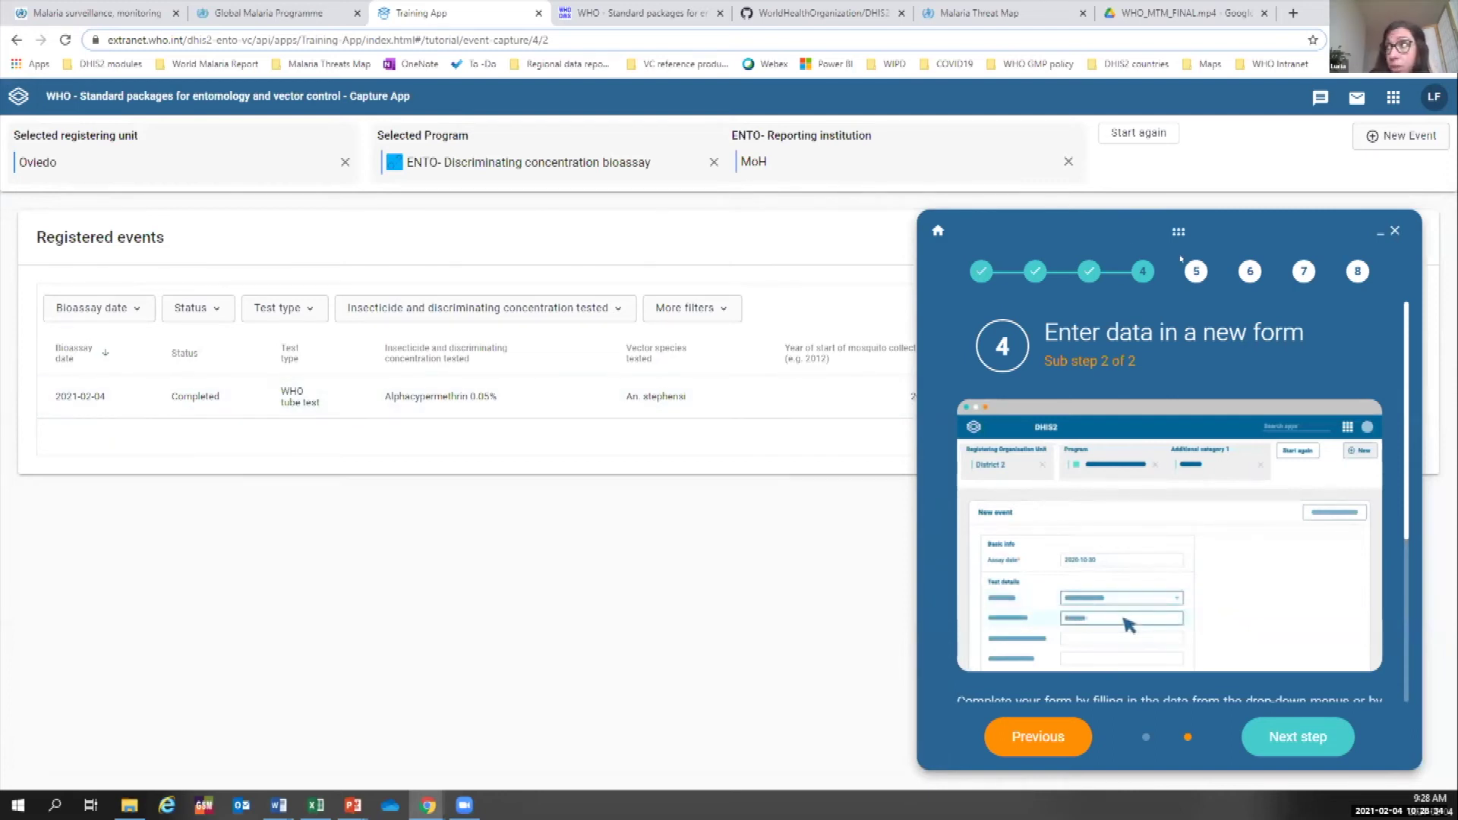
Move the tutorial window off the registered events table and add the Insecticide class and Exposure time columns to it.
{"action": "left_click_drag", "start_coordinate": [1086, 232], "coordinate": [1140, 744]}
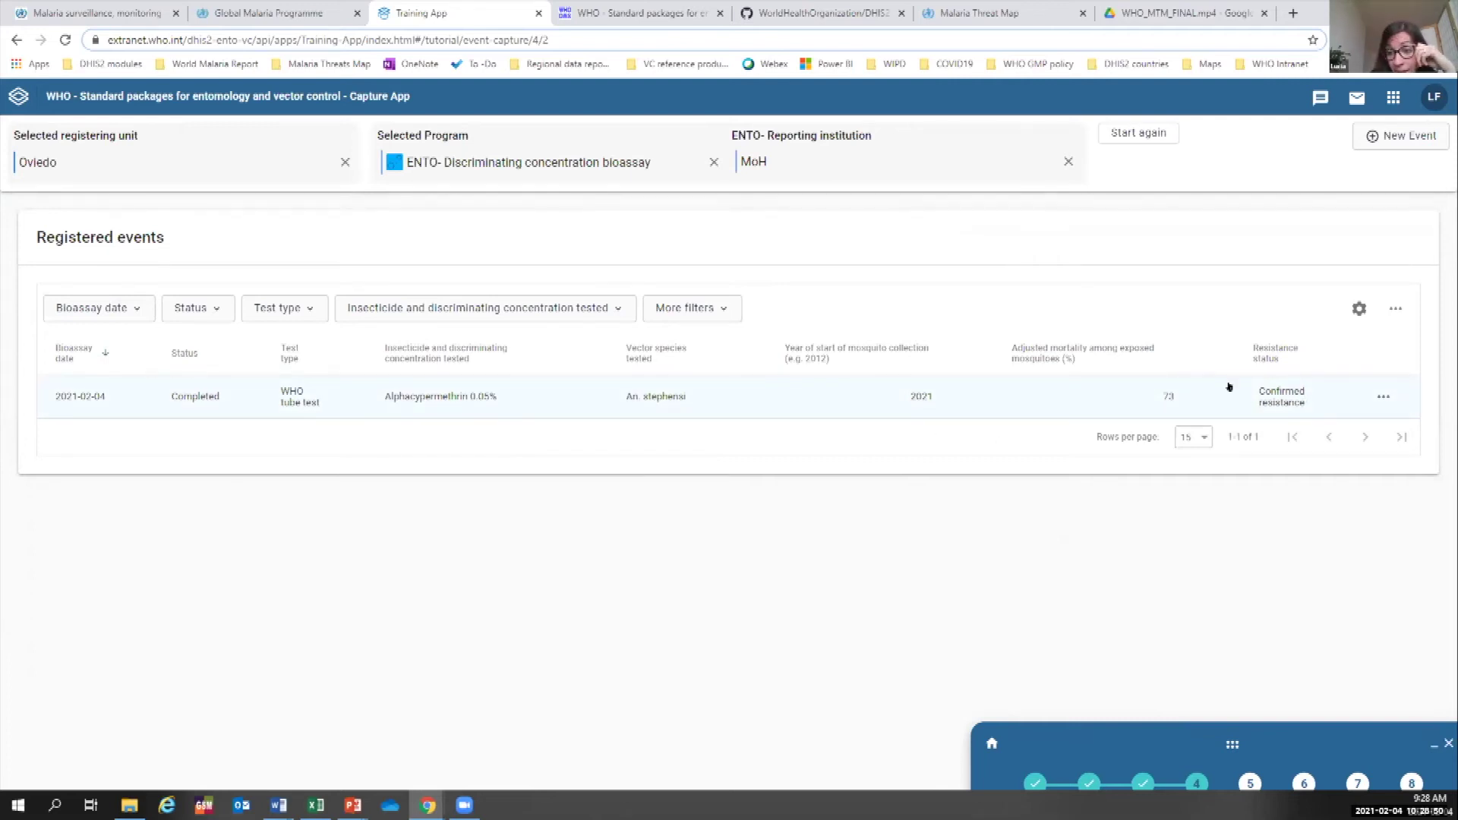
{"action": "left_click", "coordinate": [1396, 308]}
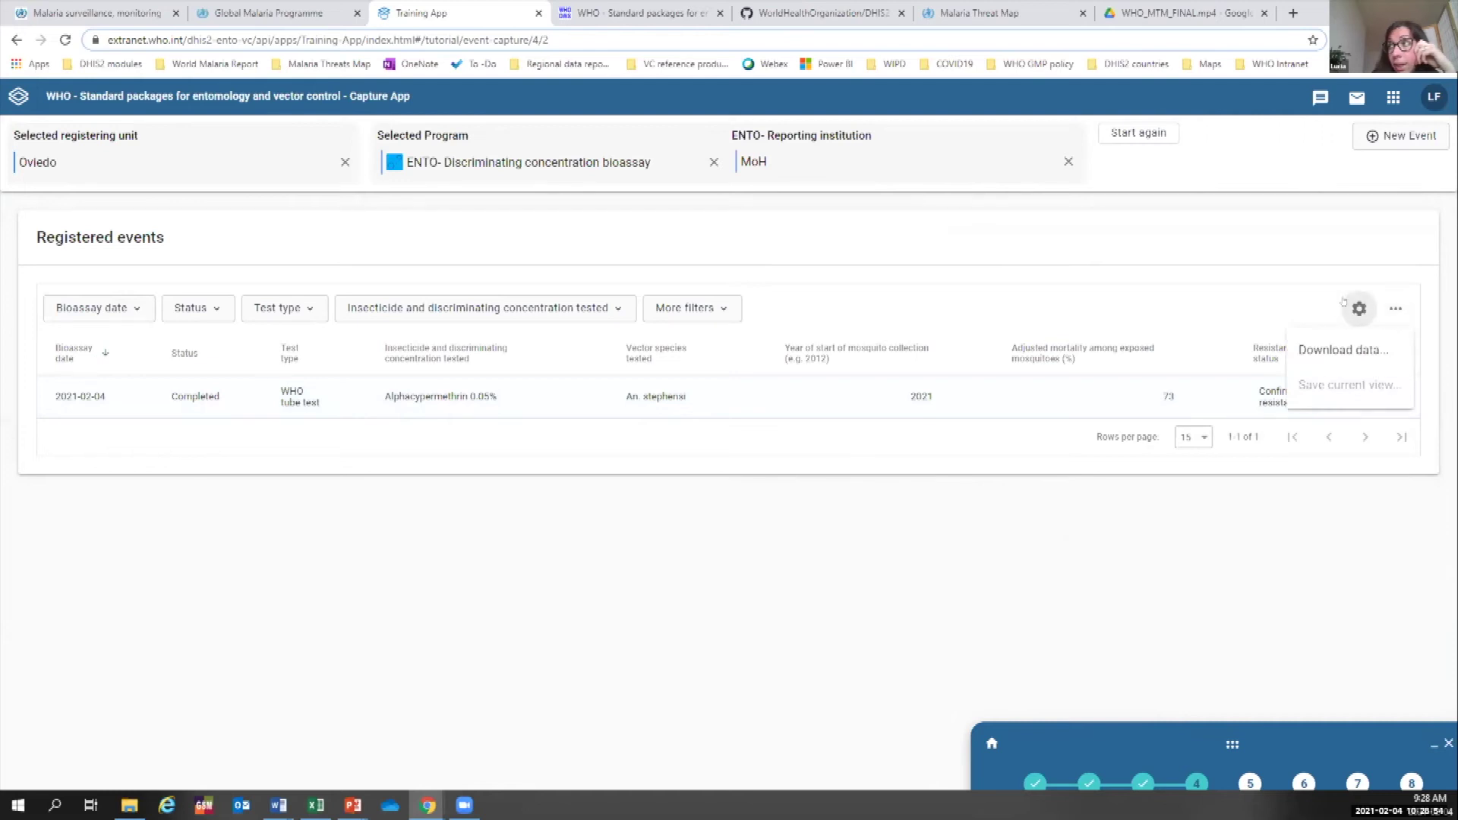
{"action": "left_click", "coordinate": [1356, 308]}
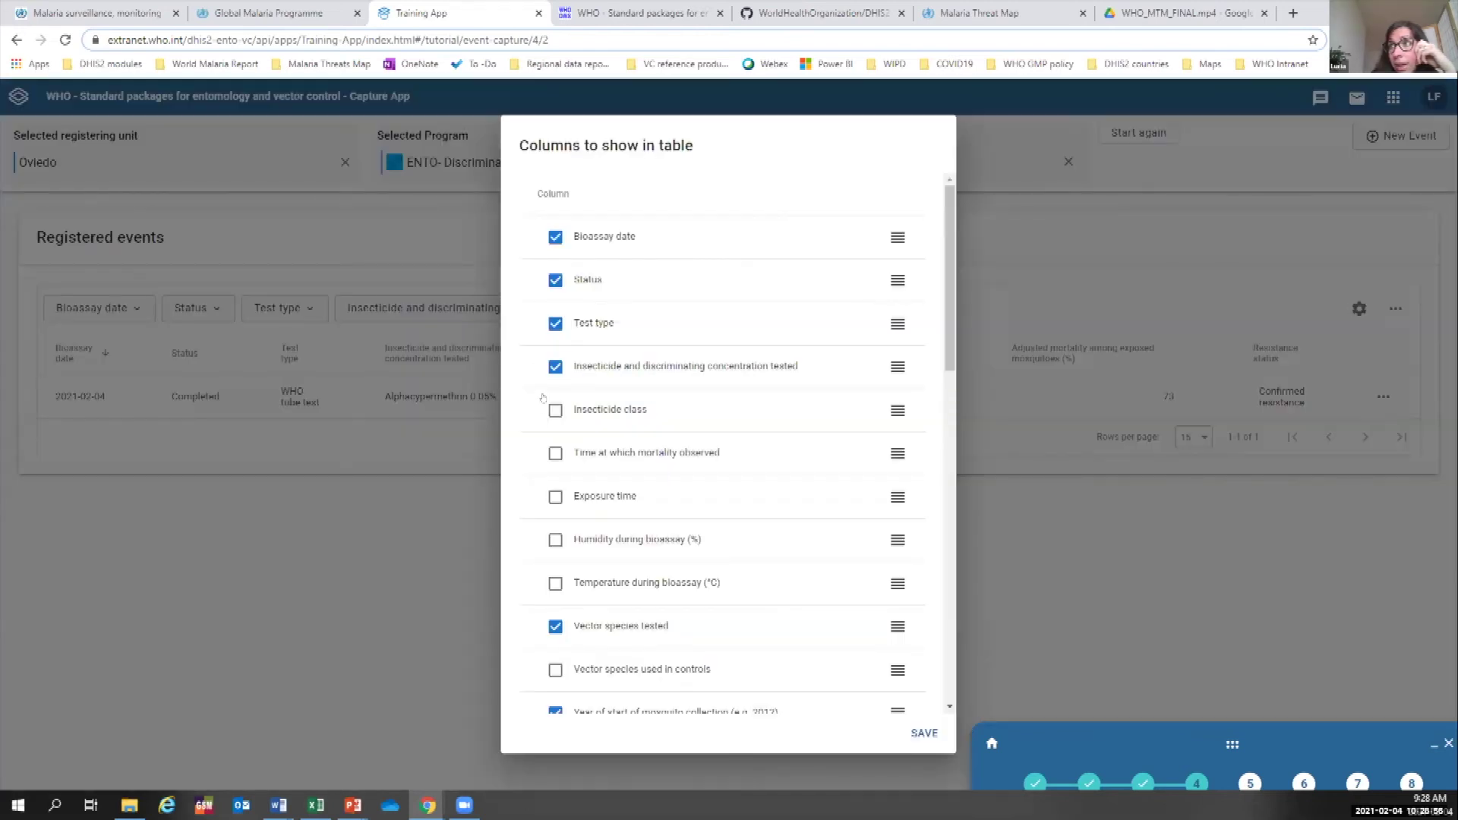
{"action": "left_click", "coordinate": [552, 411]}
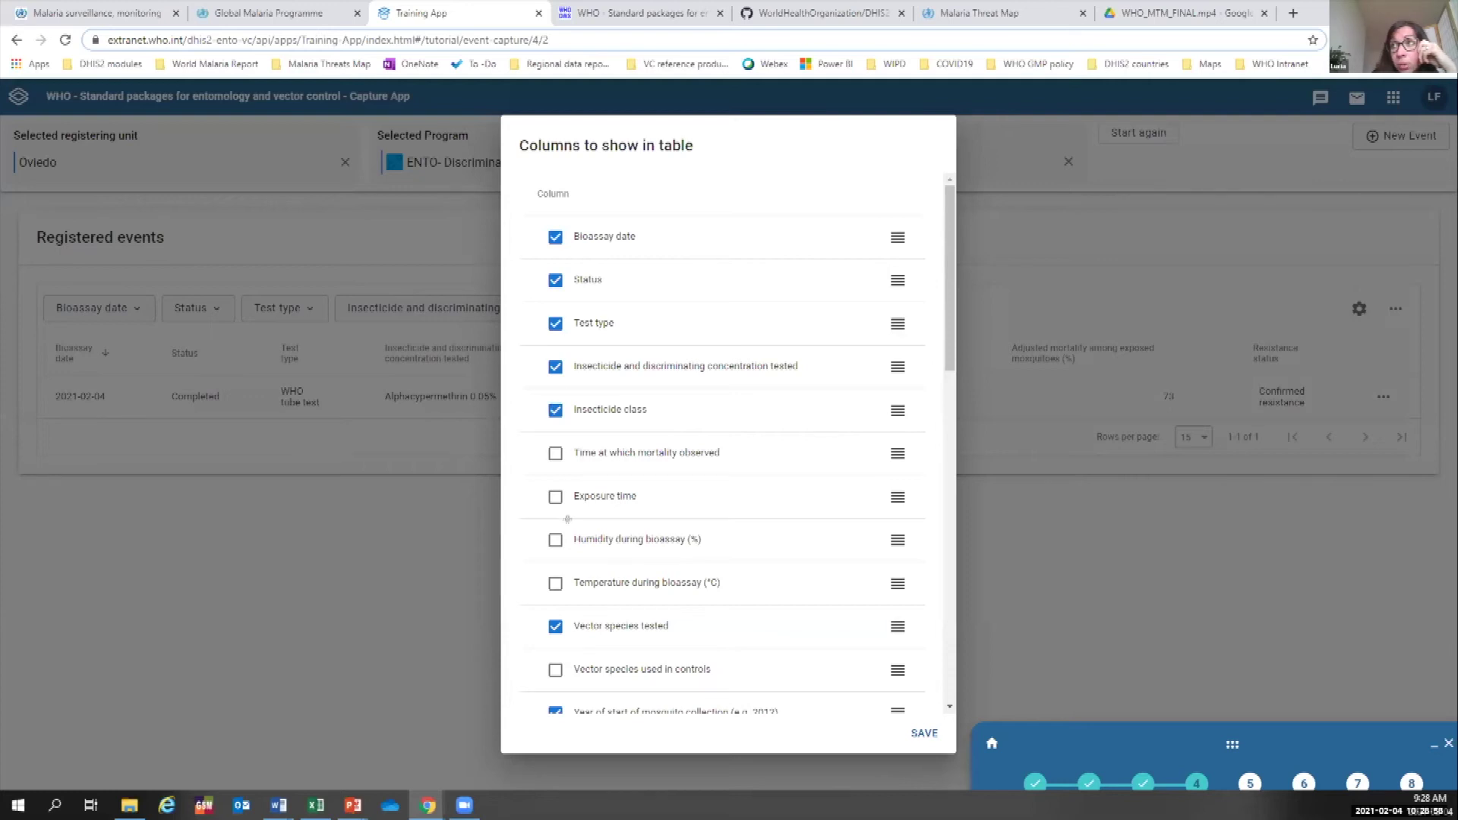
{"action": "left_click", "coordinate": [556, 499]}
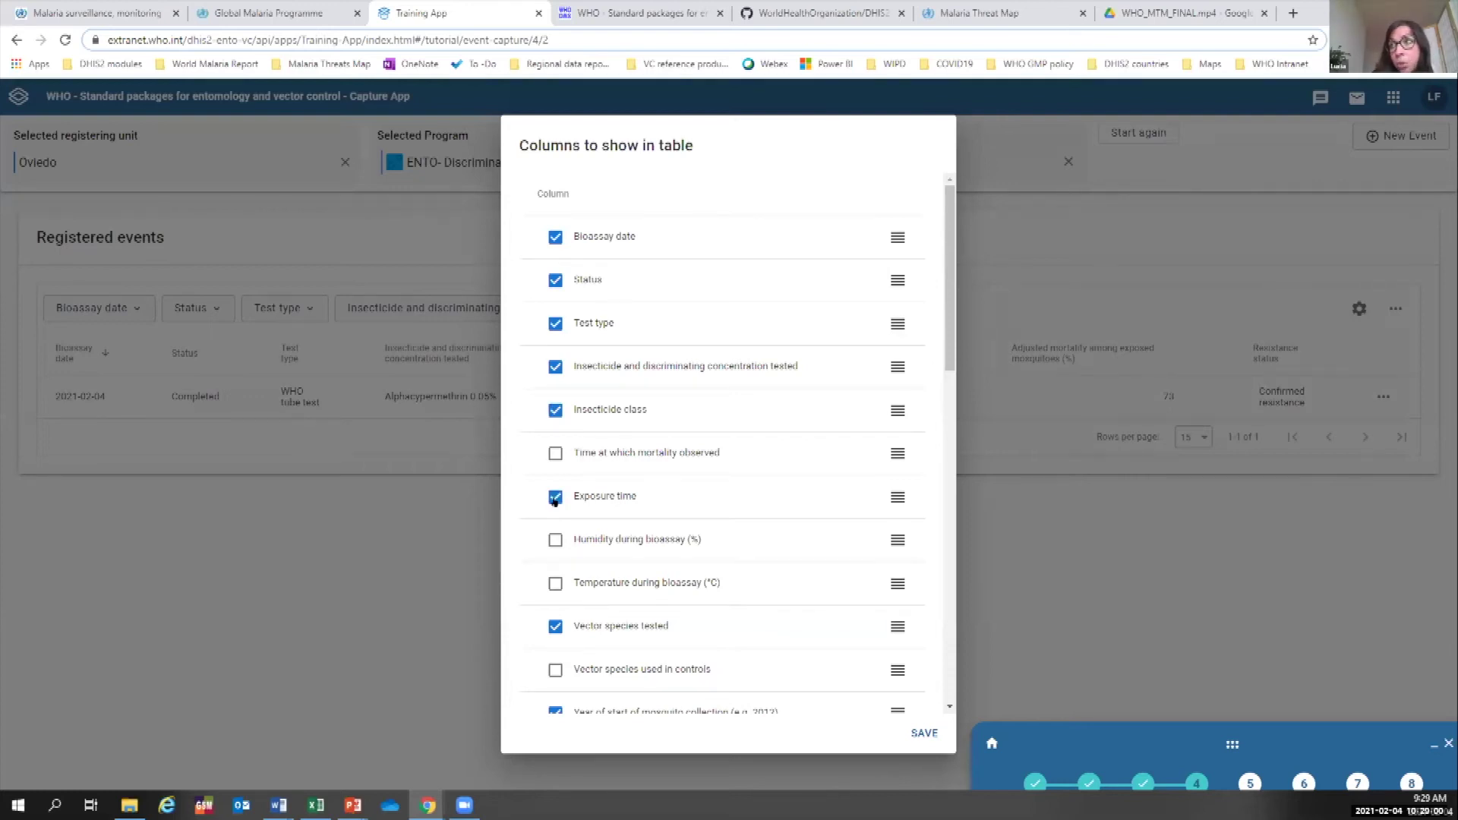
{"action": "left_click", "coordinate": [914, 734]}
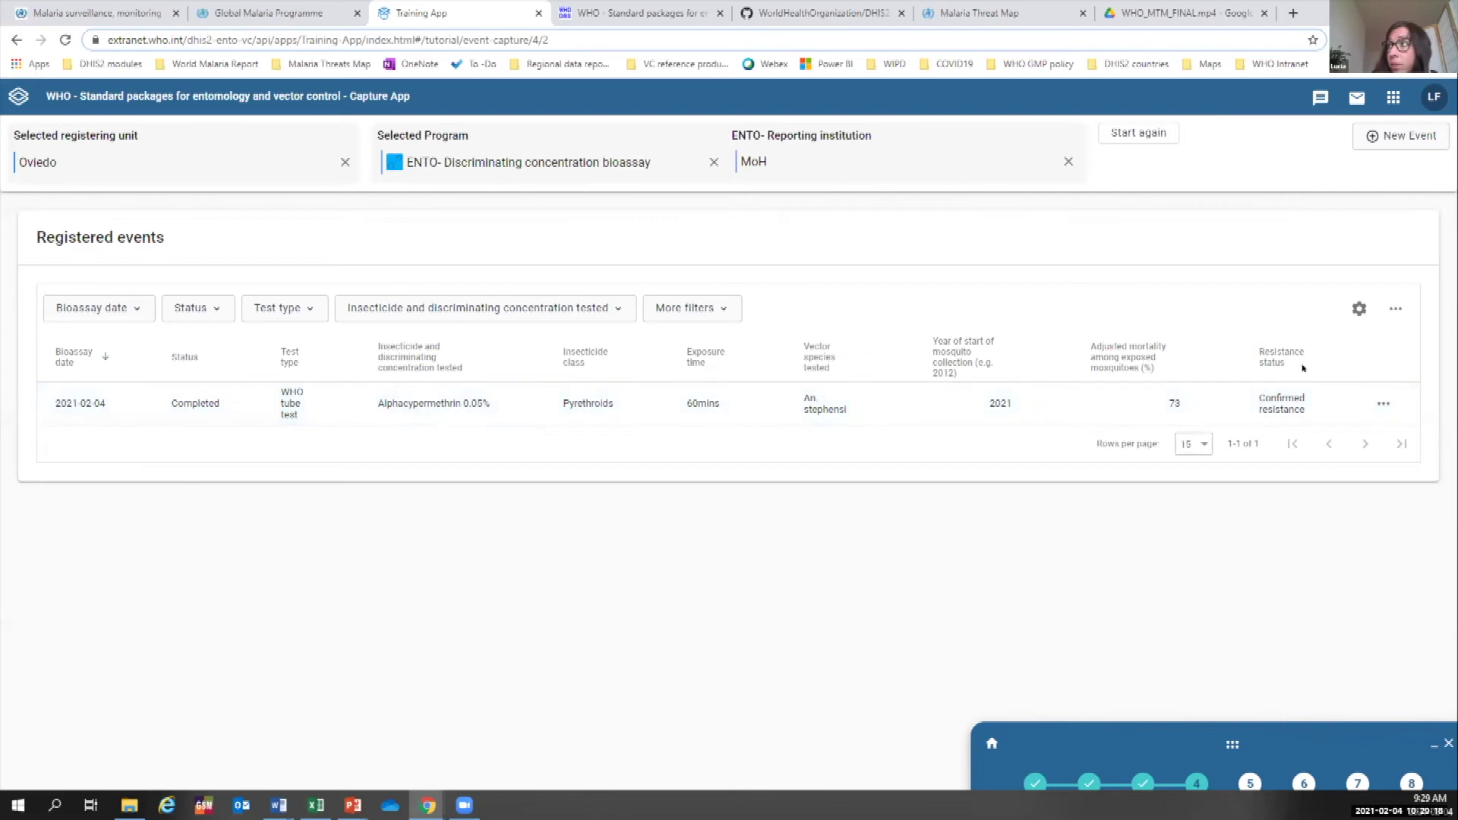
Download the registered events with current filters as CSV and open the downloaded file in Excel.
{"action": "left_click", "coordinate": [1391, 305]}
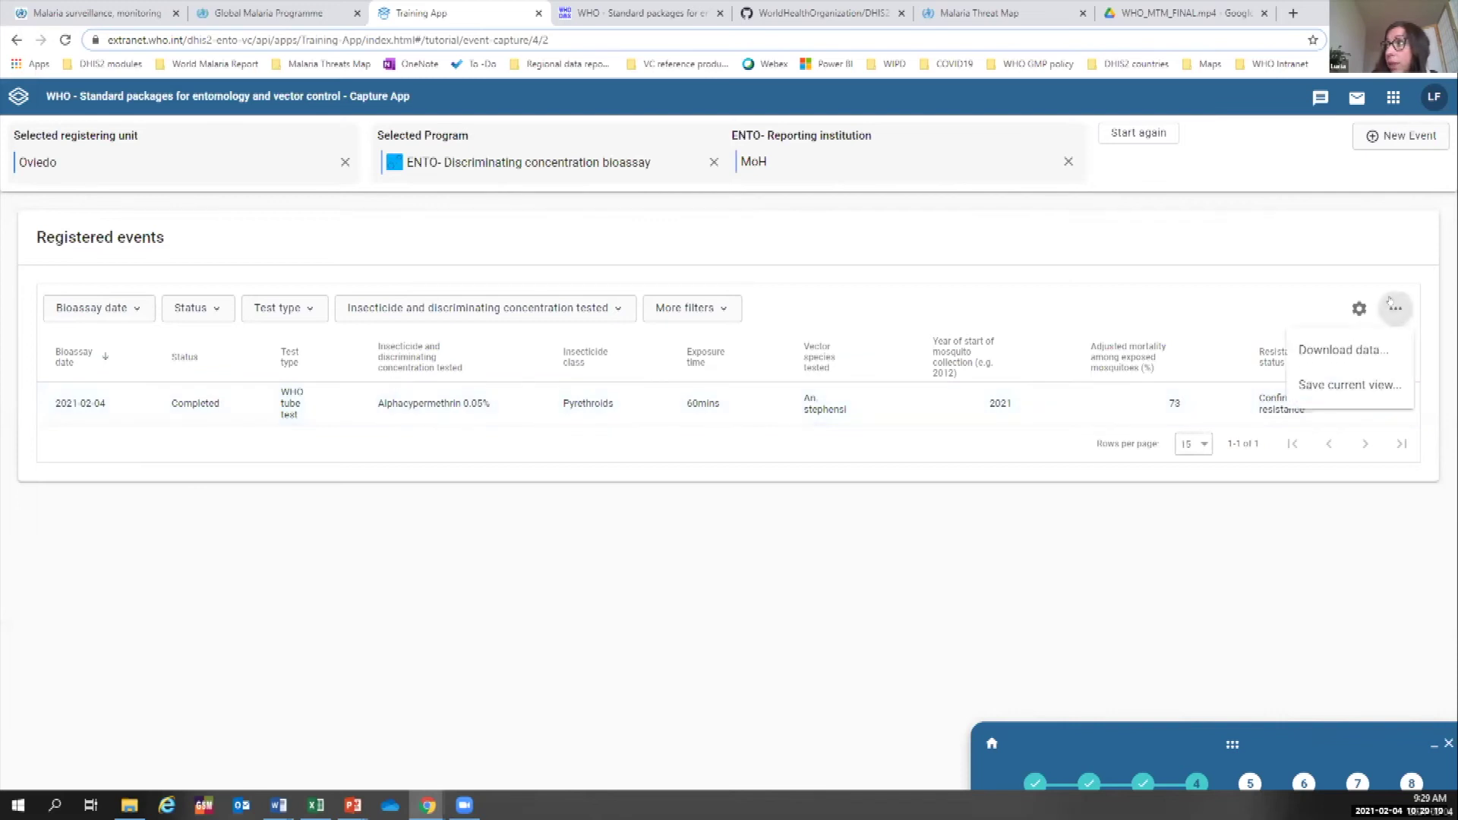
{"action": "left_click", "coordinate": [1316, 349]}
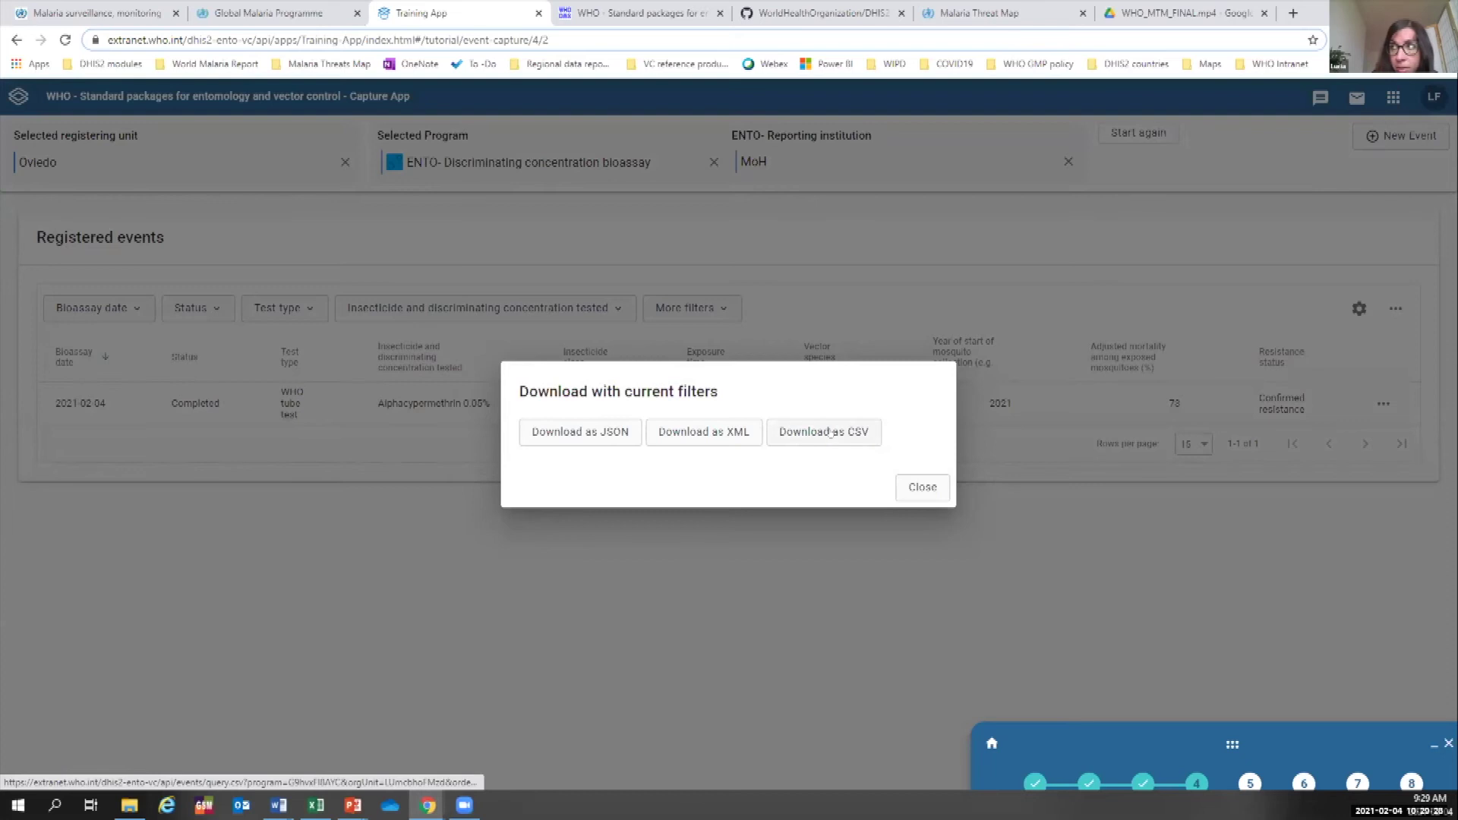
{"action": "left_click", "coordinate": [831, 432]}
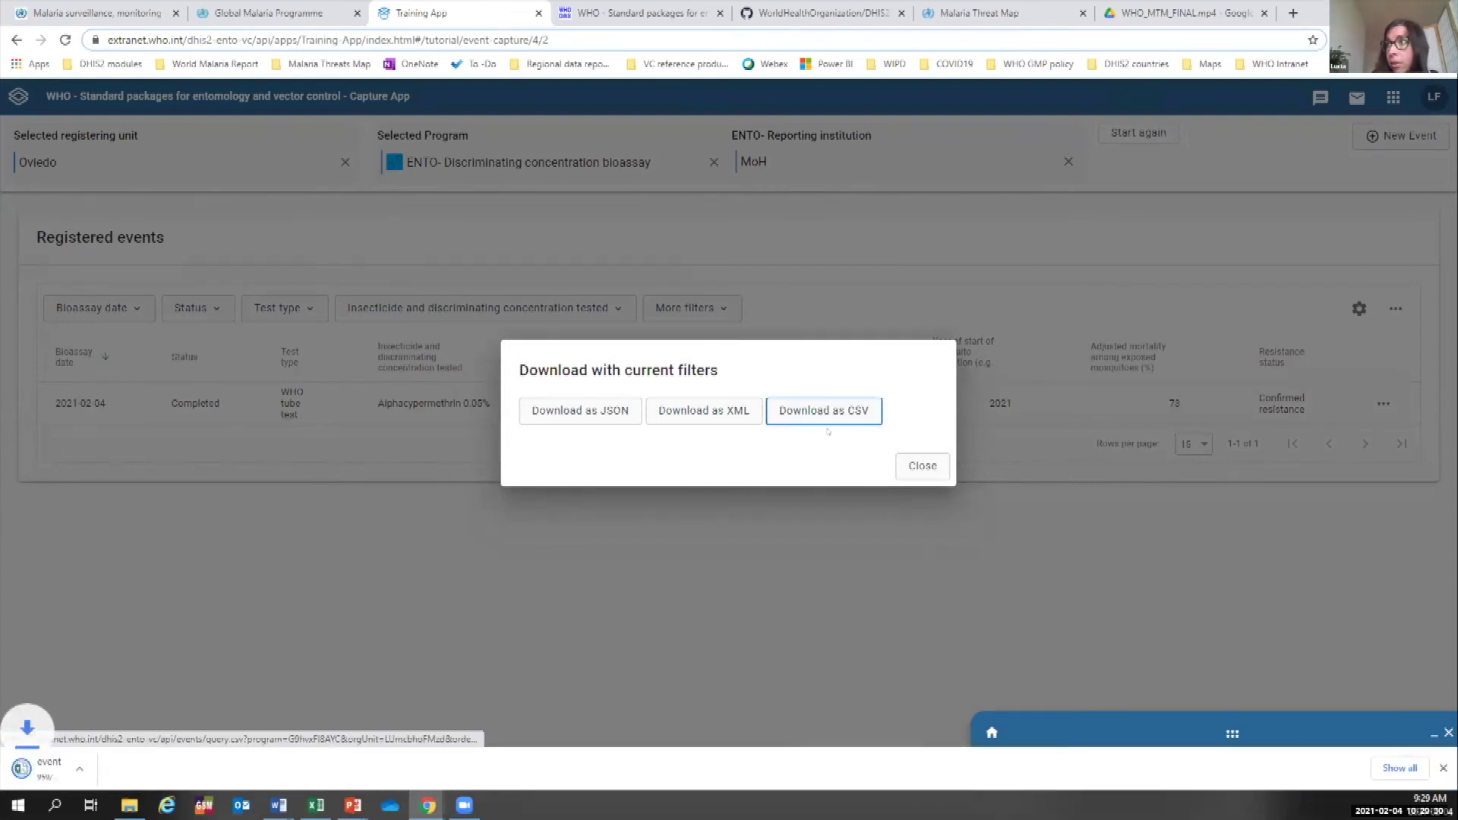
{"action": "left_click", "coordinate": [68, 769]}
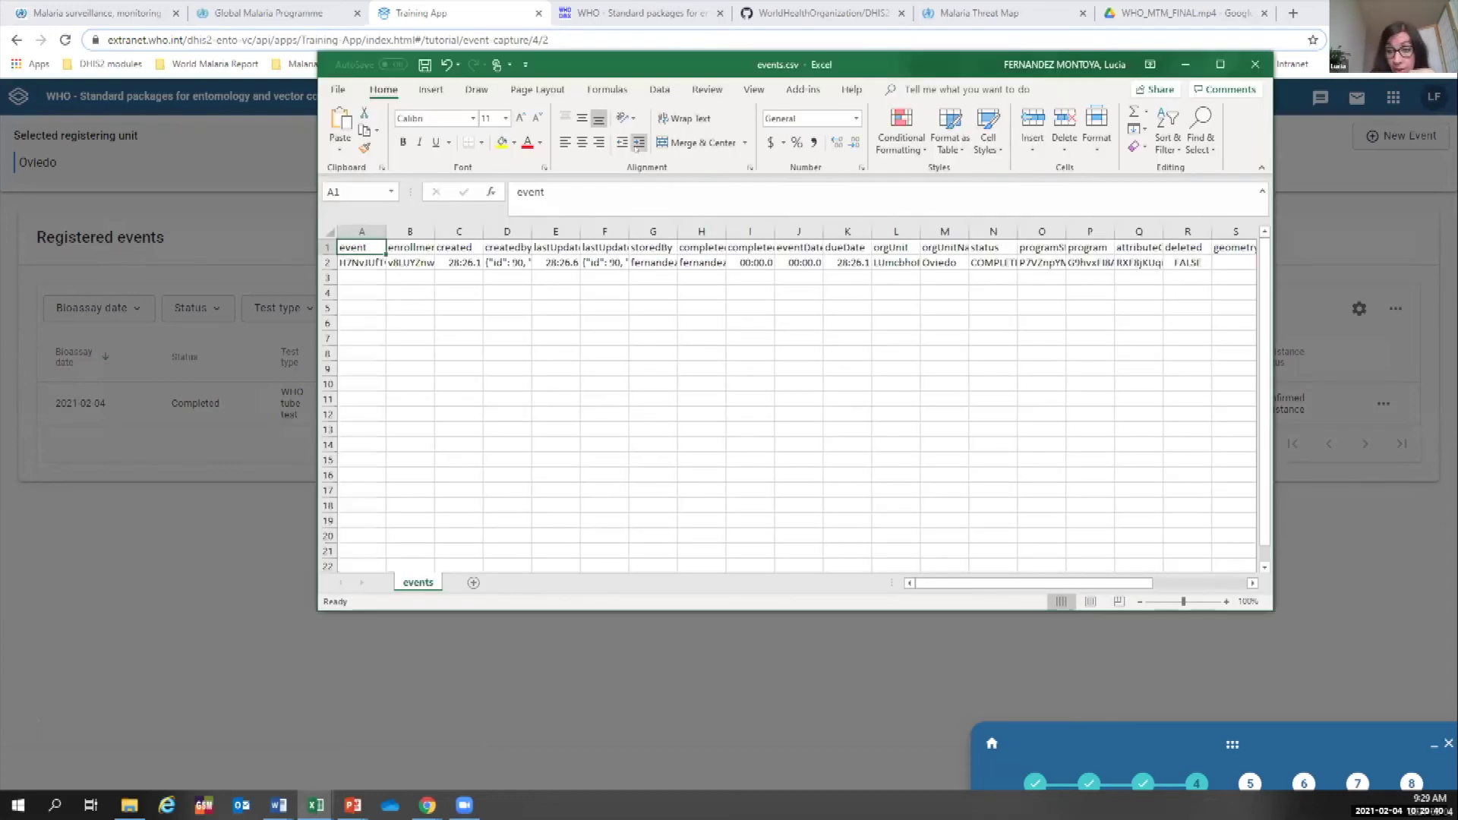
Examine the header row and values in events.csv, and return to the Capture app and close the download dialog.
{"action": "left_click", "coordinate": [1221, 65]}
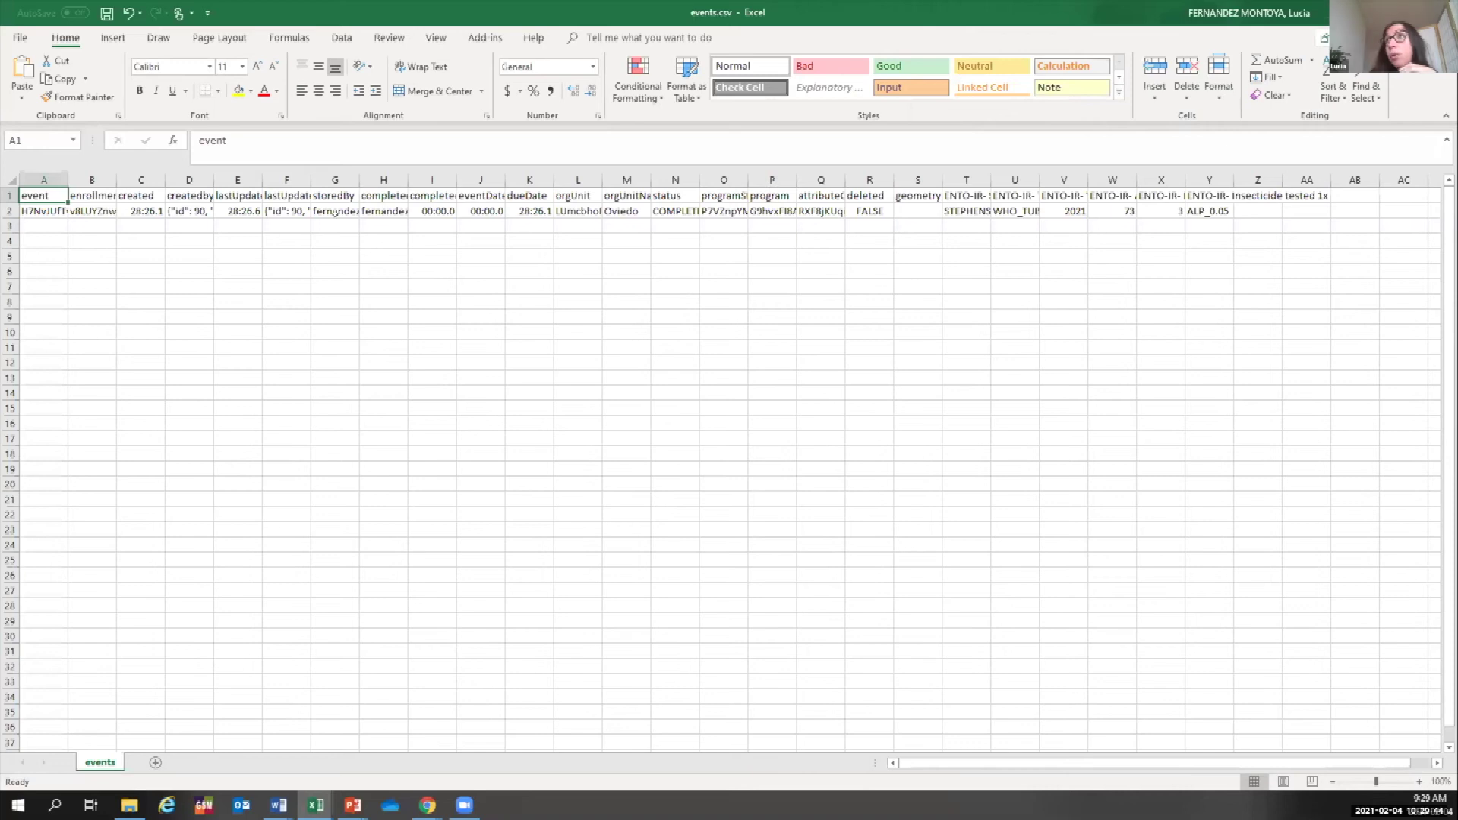
{"action": "left_click", "coordinate": [432, 210]}
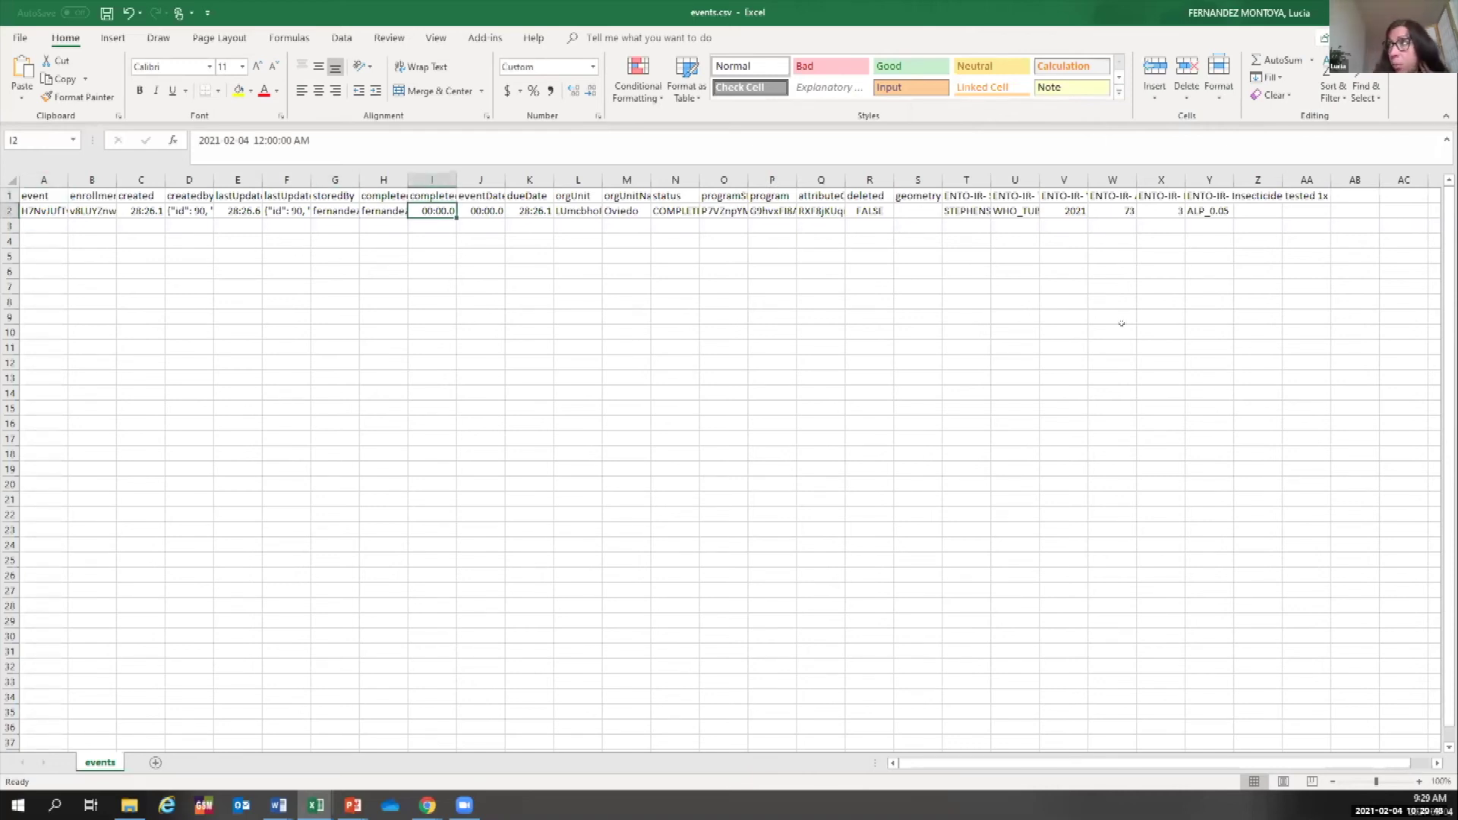
{"action": "left_click_drag", "start_coordinate": [1258, 195], "coordinate": [43, 196]}
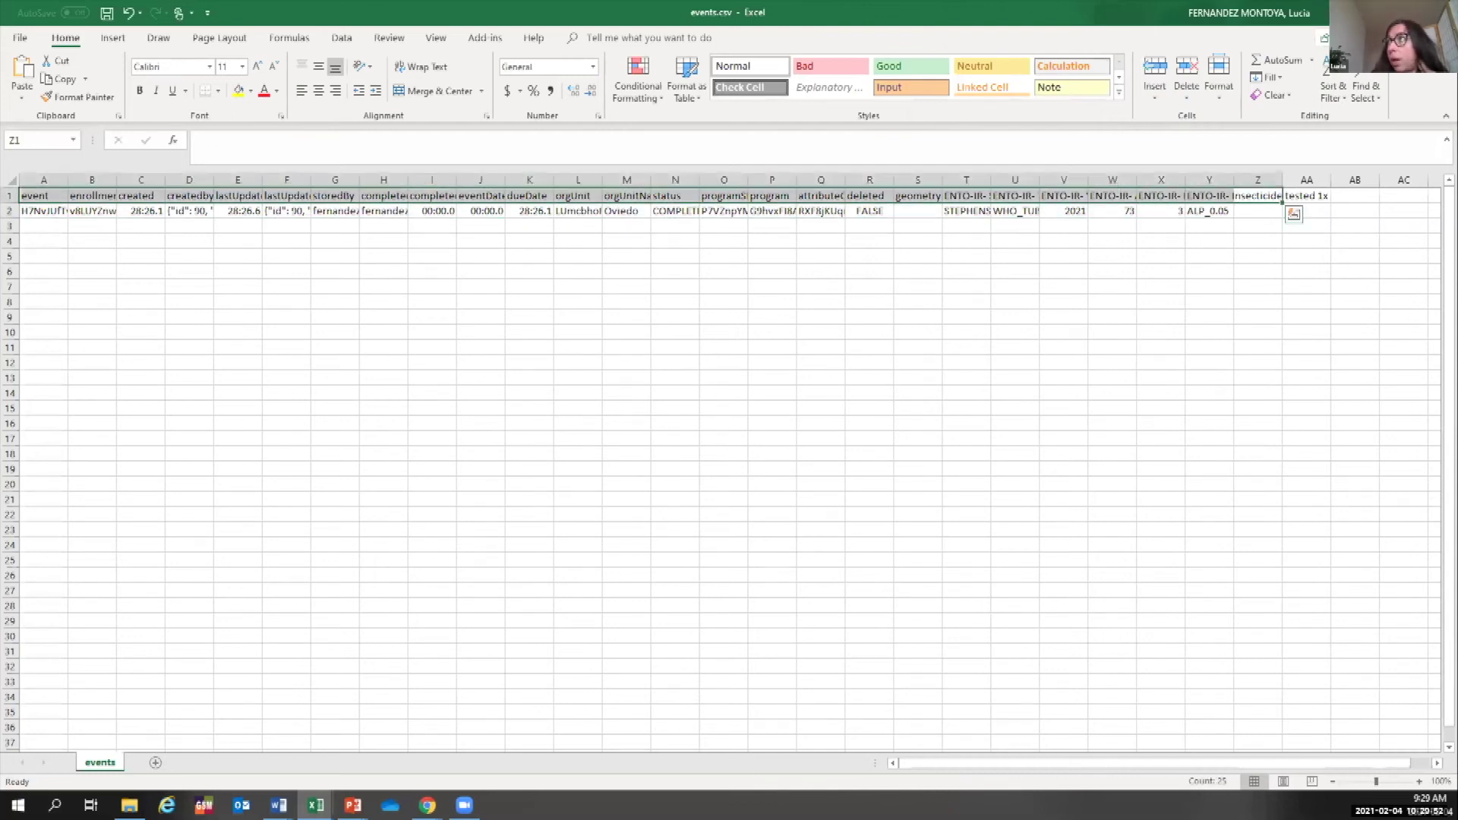
{"action": "key", "text": "alt+Tab"}
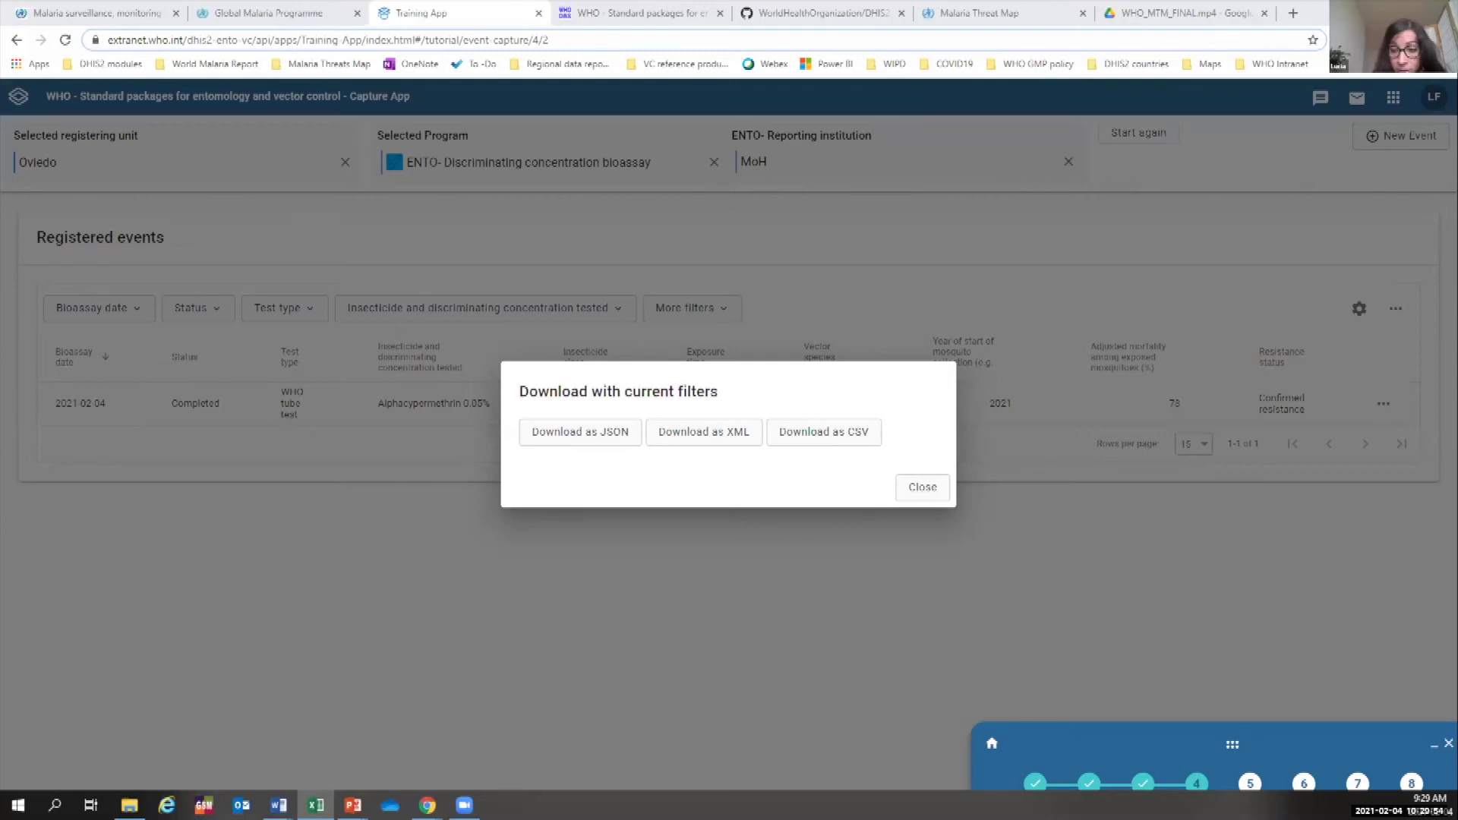
{"action": "left_click", "coordinate": [909, 487]}
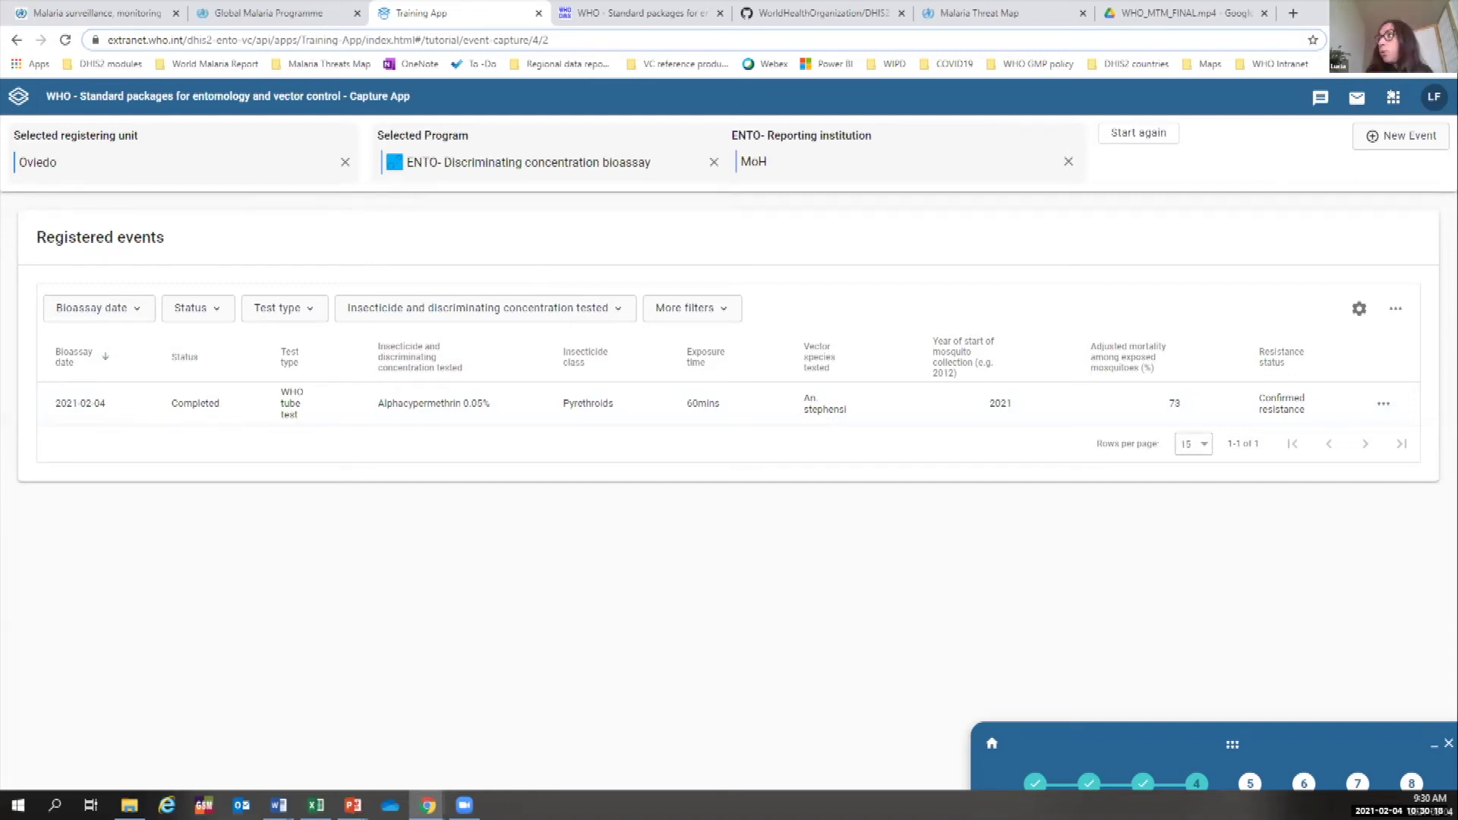
{"action": "left_click", "coordinate": [1393, 97]}
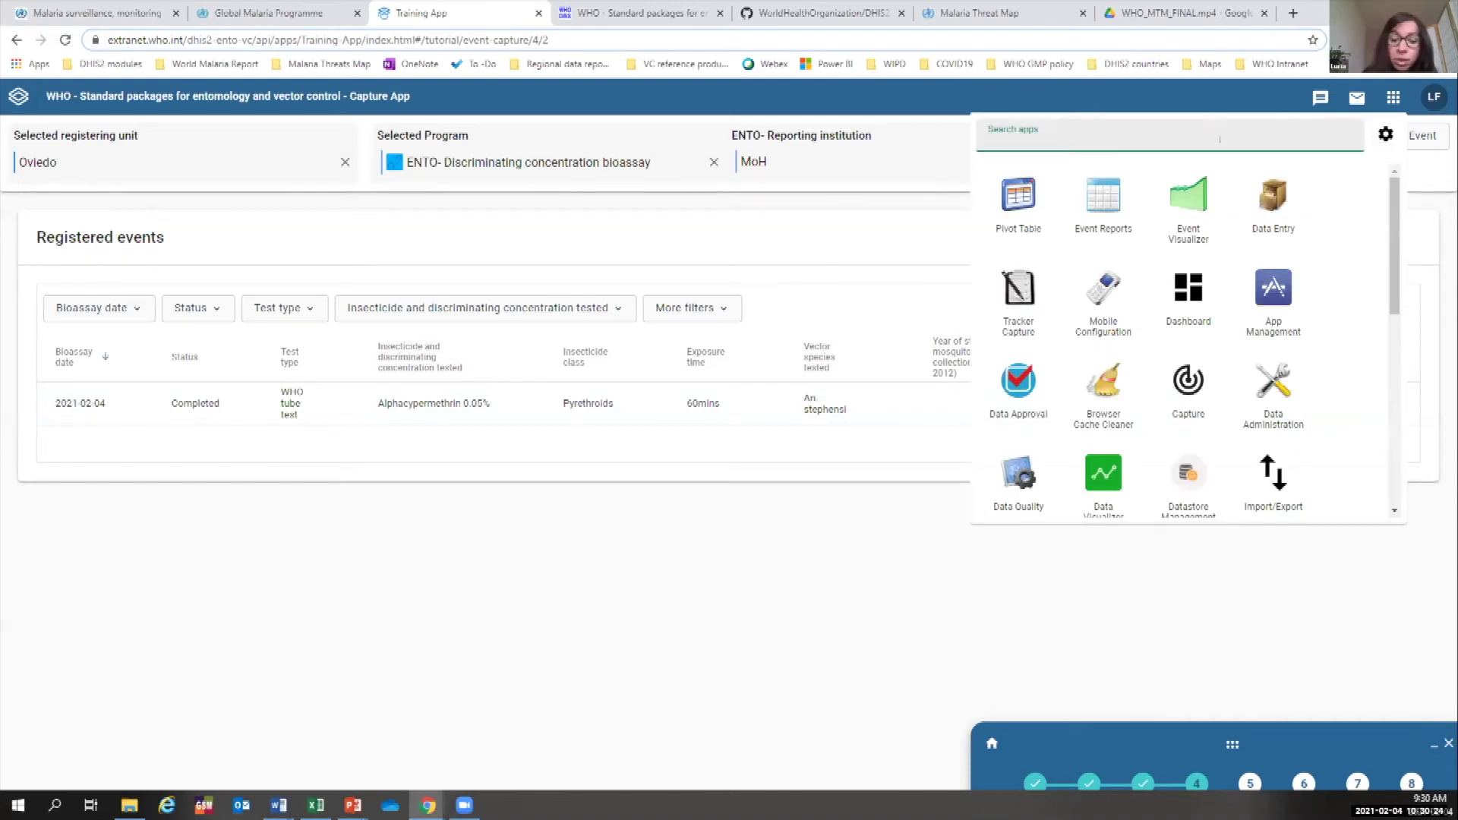
{"action": "type", "text": "b"}
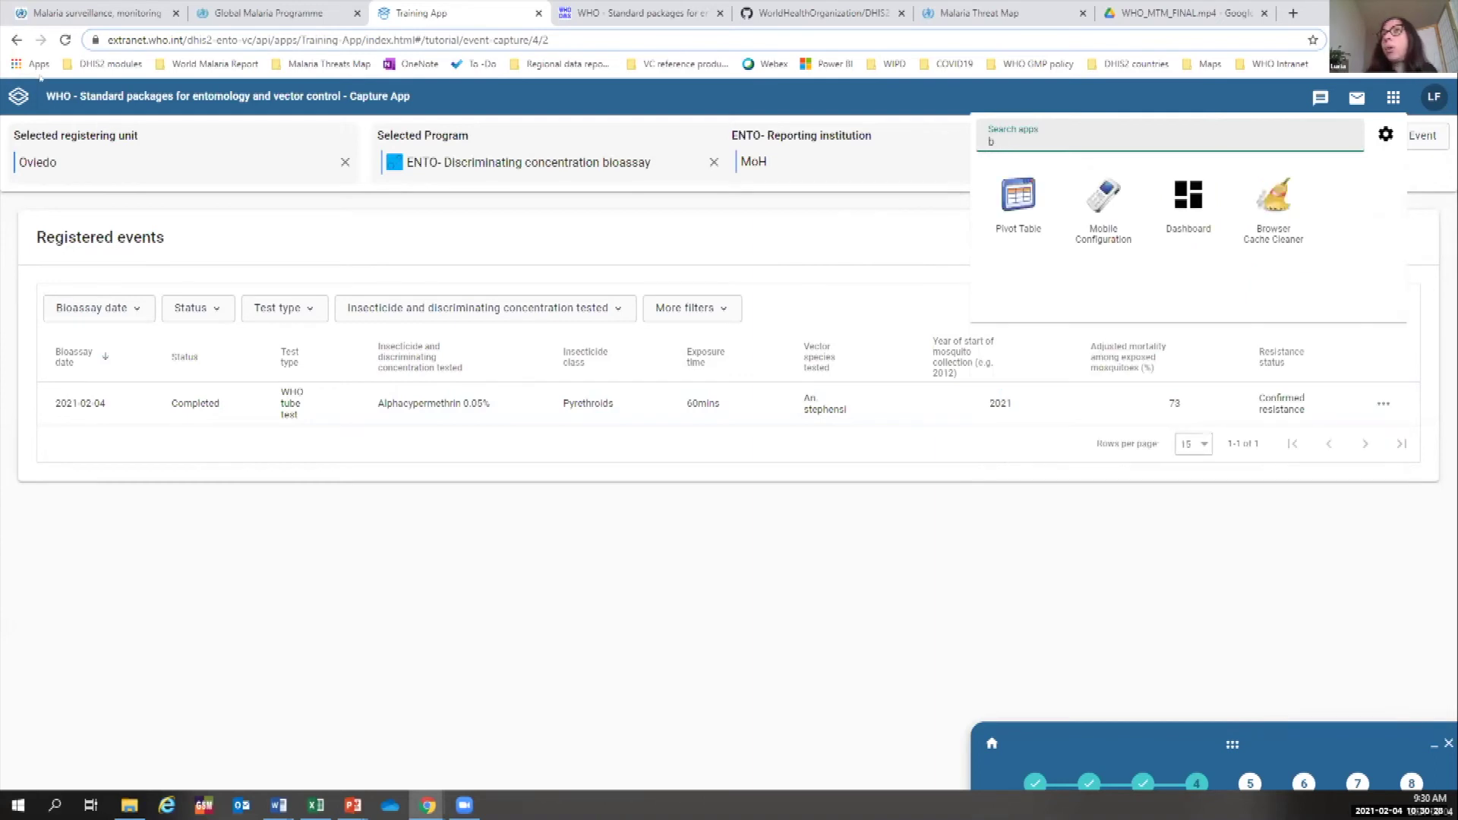
{"action": "key", "text": "BackSpace"}
{"action": "left_click", "coordinate": [940, 275]}
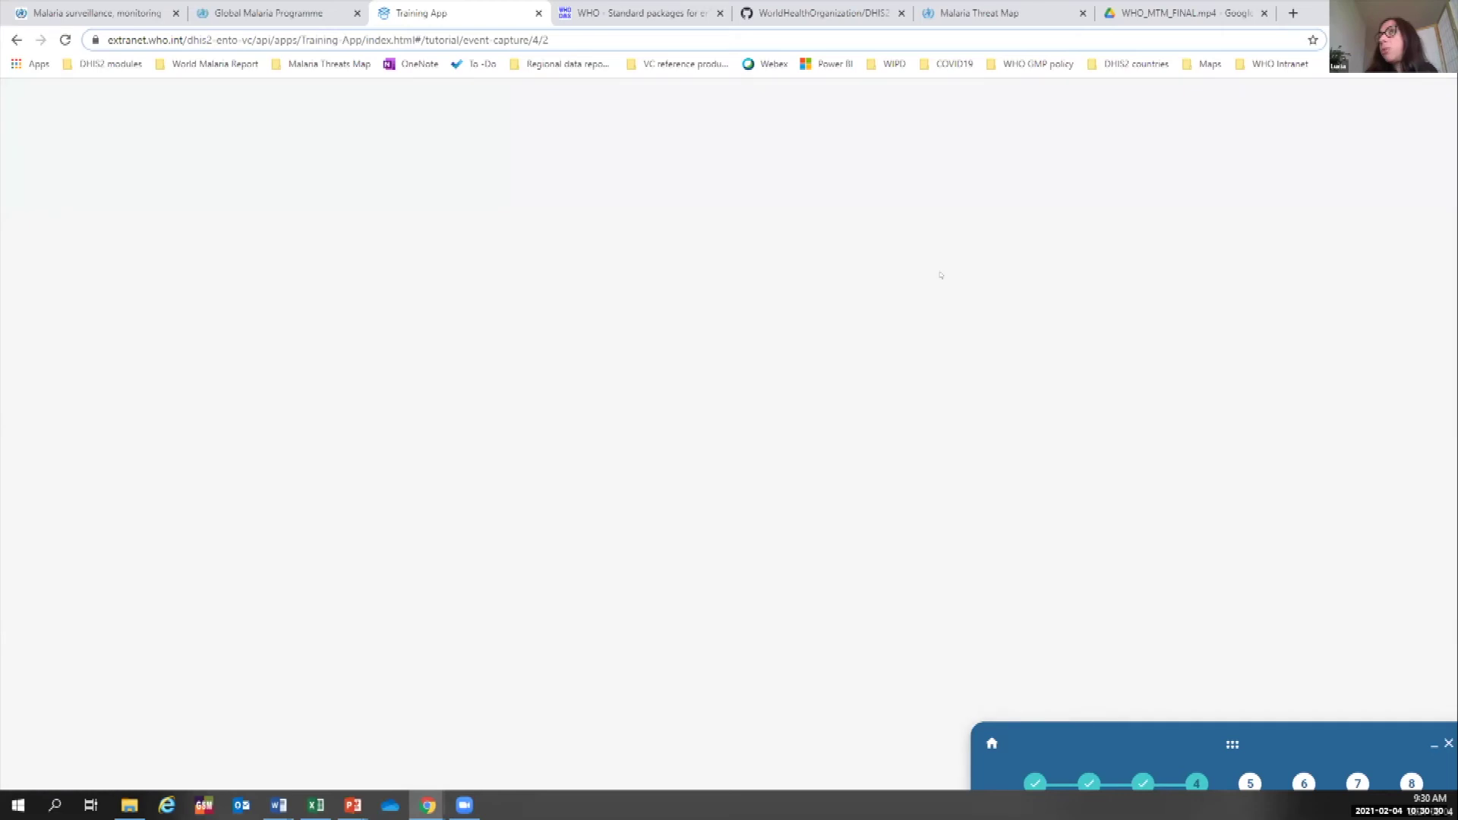
Search the DHIS2 apps for "bul" and open the Bulk Load app.
{"action": "left_click", "coordinate": [1387, 97]}
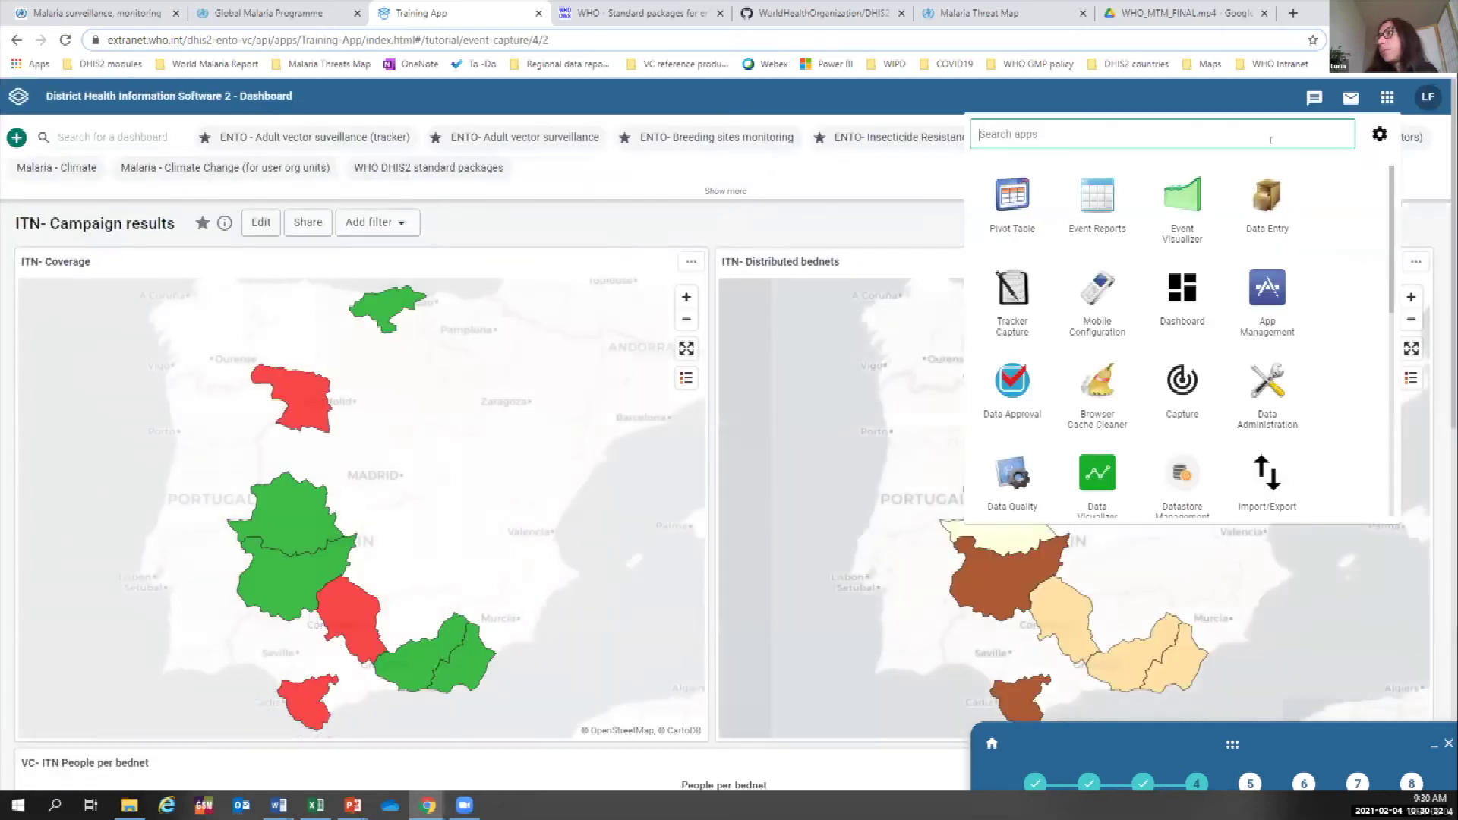
{"action": "type", "text": "bul"}
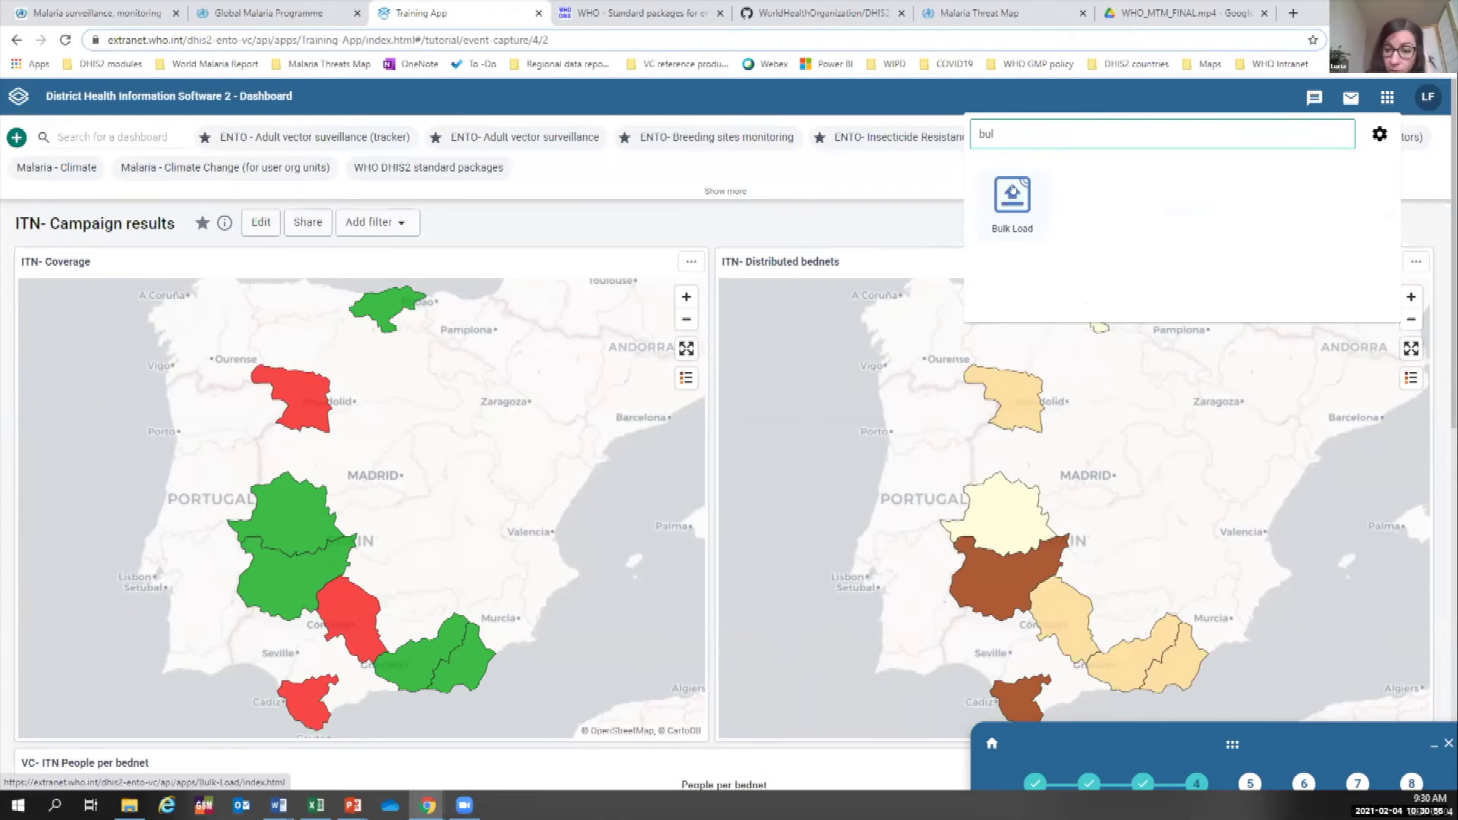
{"action": "left_click", "coordinate": [1012, 194]}
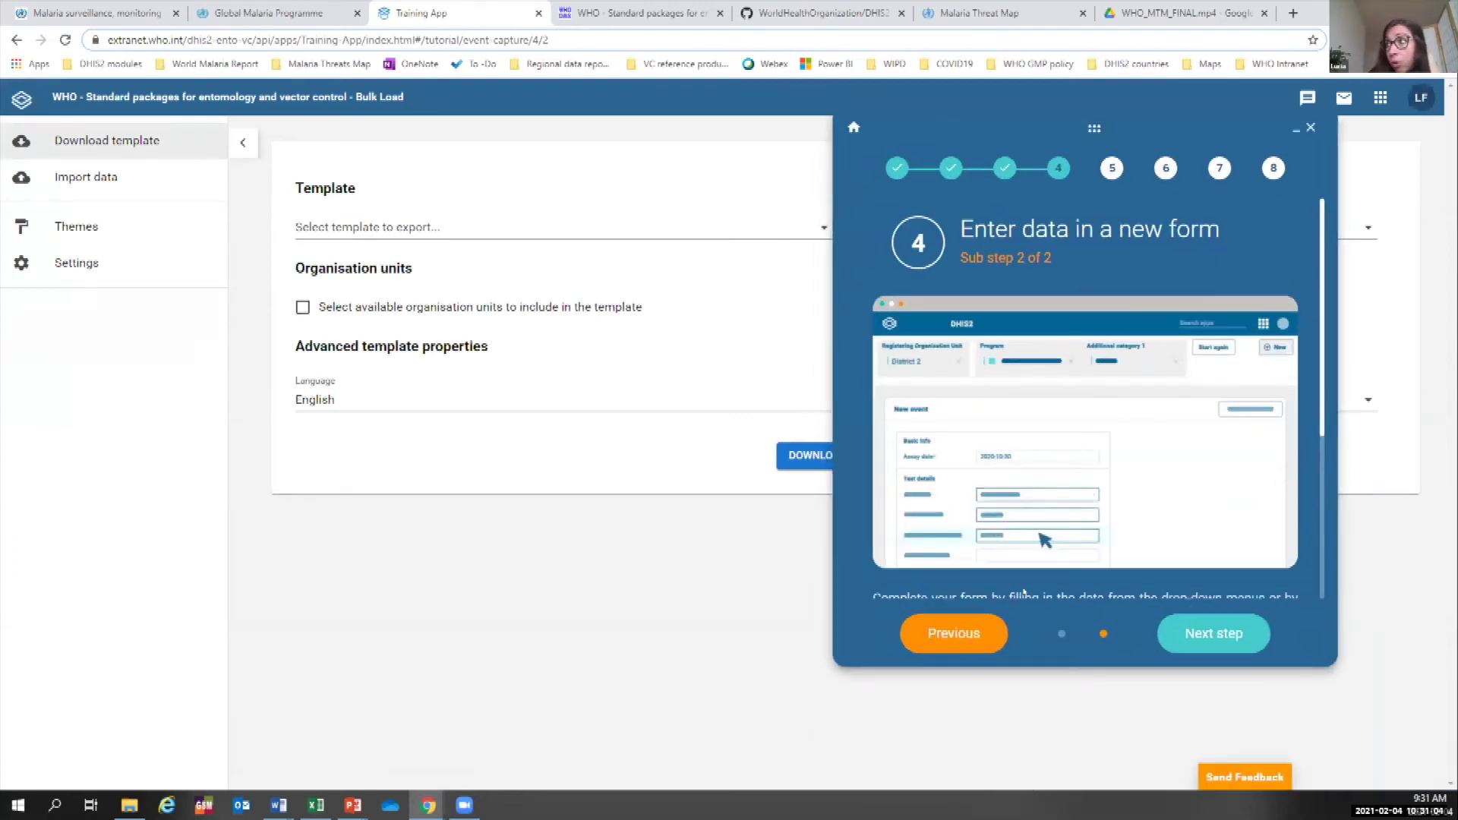
Read the rest of the Capture tutorial's step 4 and advance through the remaining steps to the summary.
{"action": "scroll", "coordinate": [1024, 591], "scroll_direction": "down", "scroll_amount": 4}
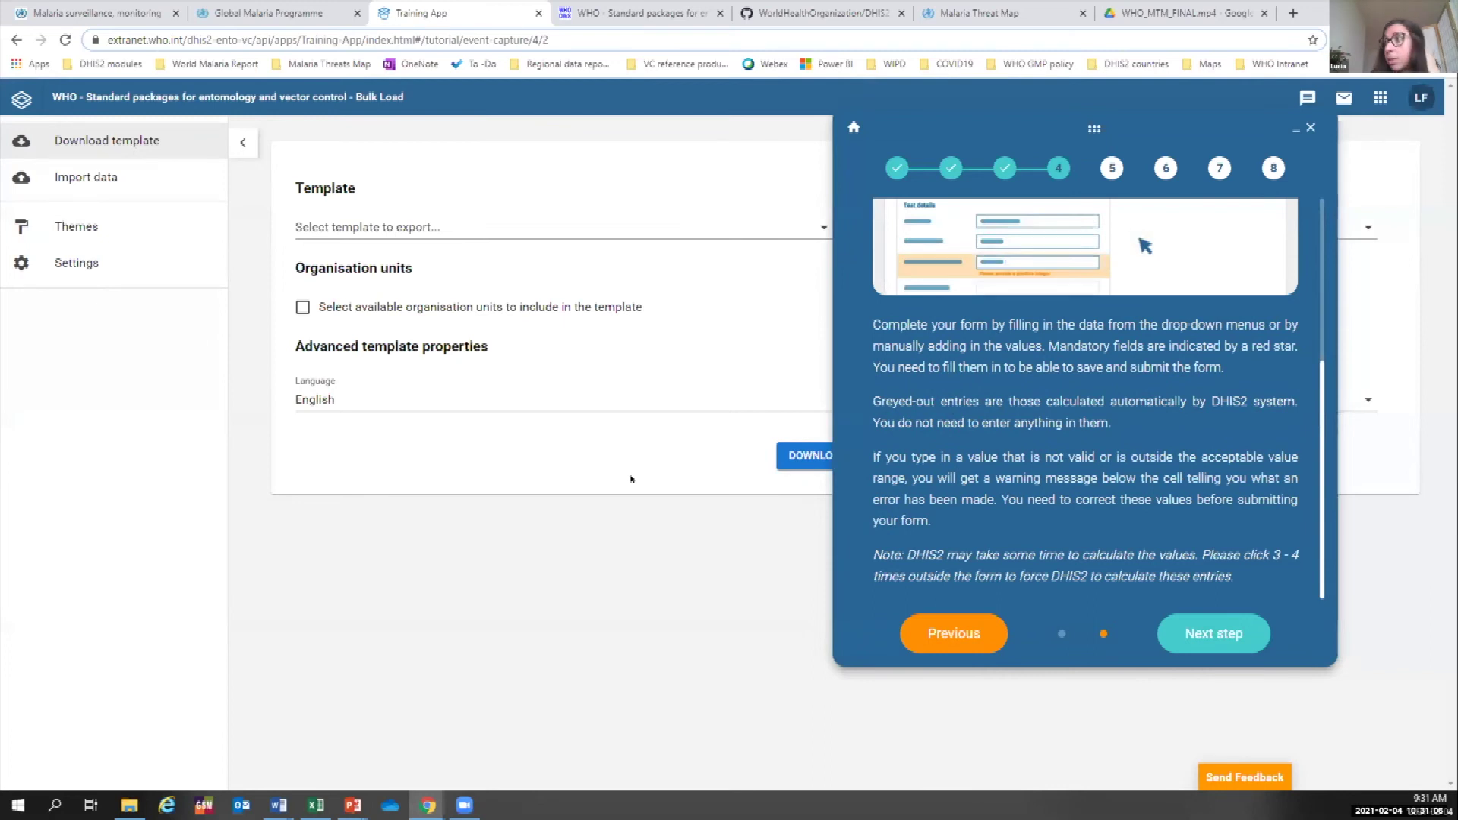
{"action": "left_click", "coordinate": [1216, 634]}
{"action": "left_click", "coordinate": [1223, 635]}
{"action": "left_click", "coordinate": [1229, 636]}
{"action": "left_click", "coordinate": [1230, 636]}
{"action": "left_click", "coordinate": [1229, 634]}
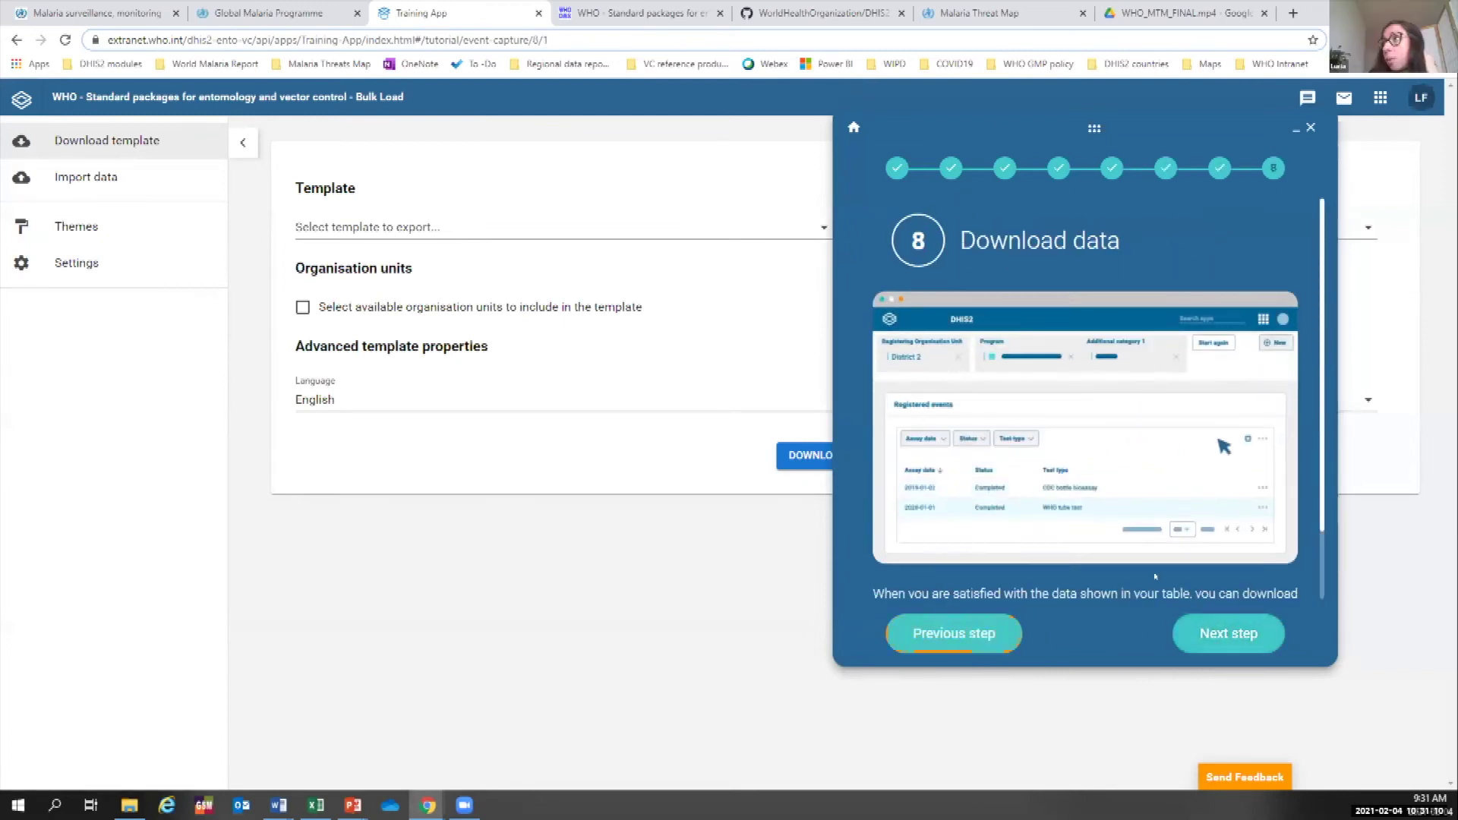
{"action": "left_click", "coordinate": [1227, 633]}
Choose to take another tutorial and open the one on Bulk Load, continuing it instead of exiting.
{"action": "left_click", "coordinate": [824, 536]}
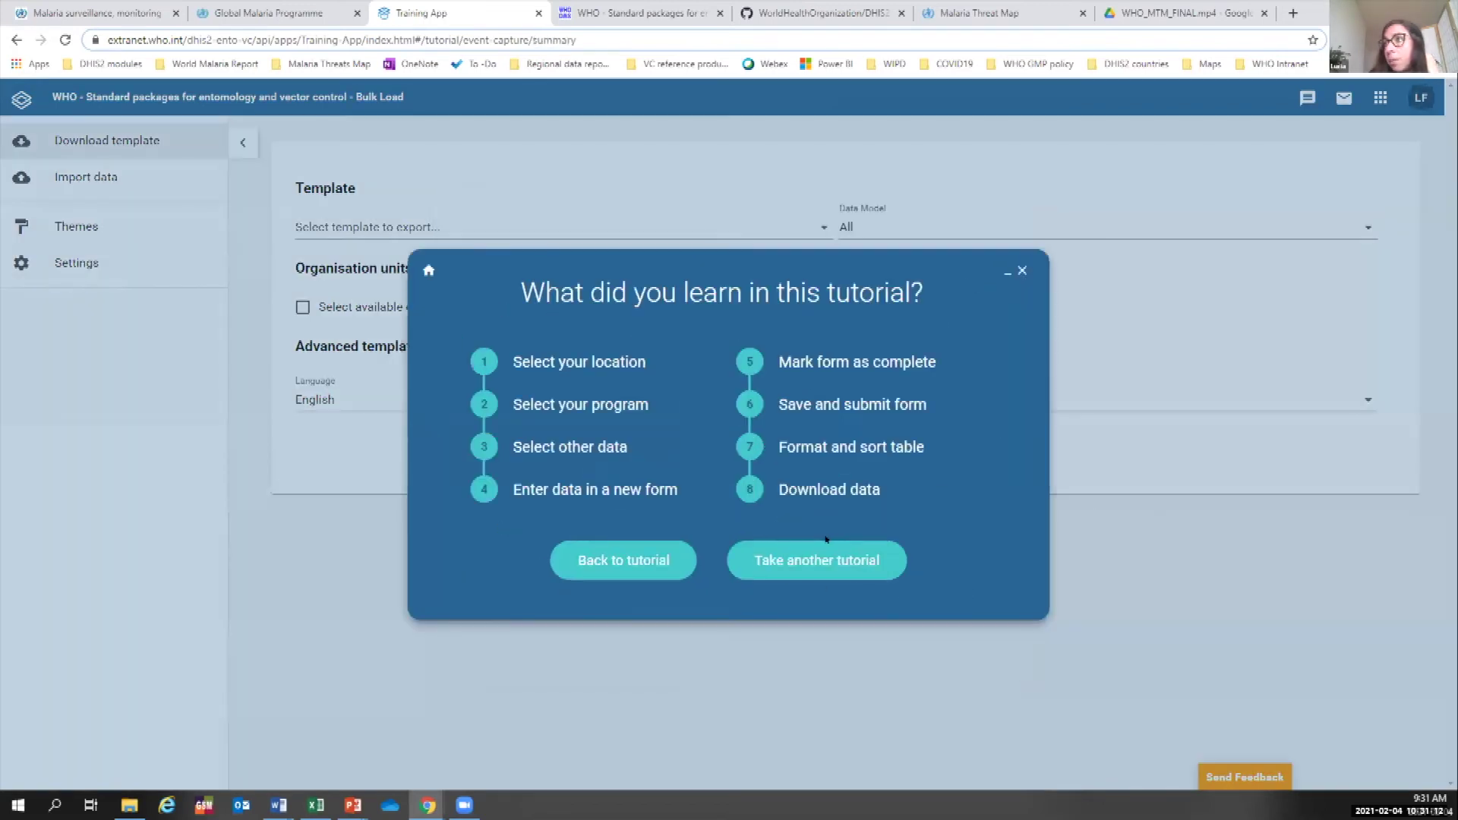
{"action": "left_click", "coordinate": [811, 571]}
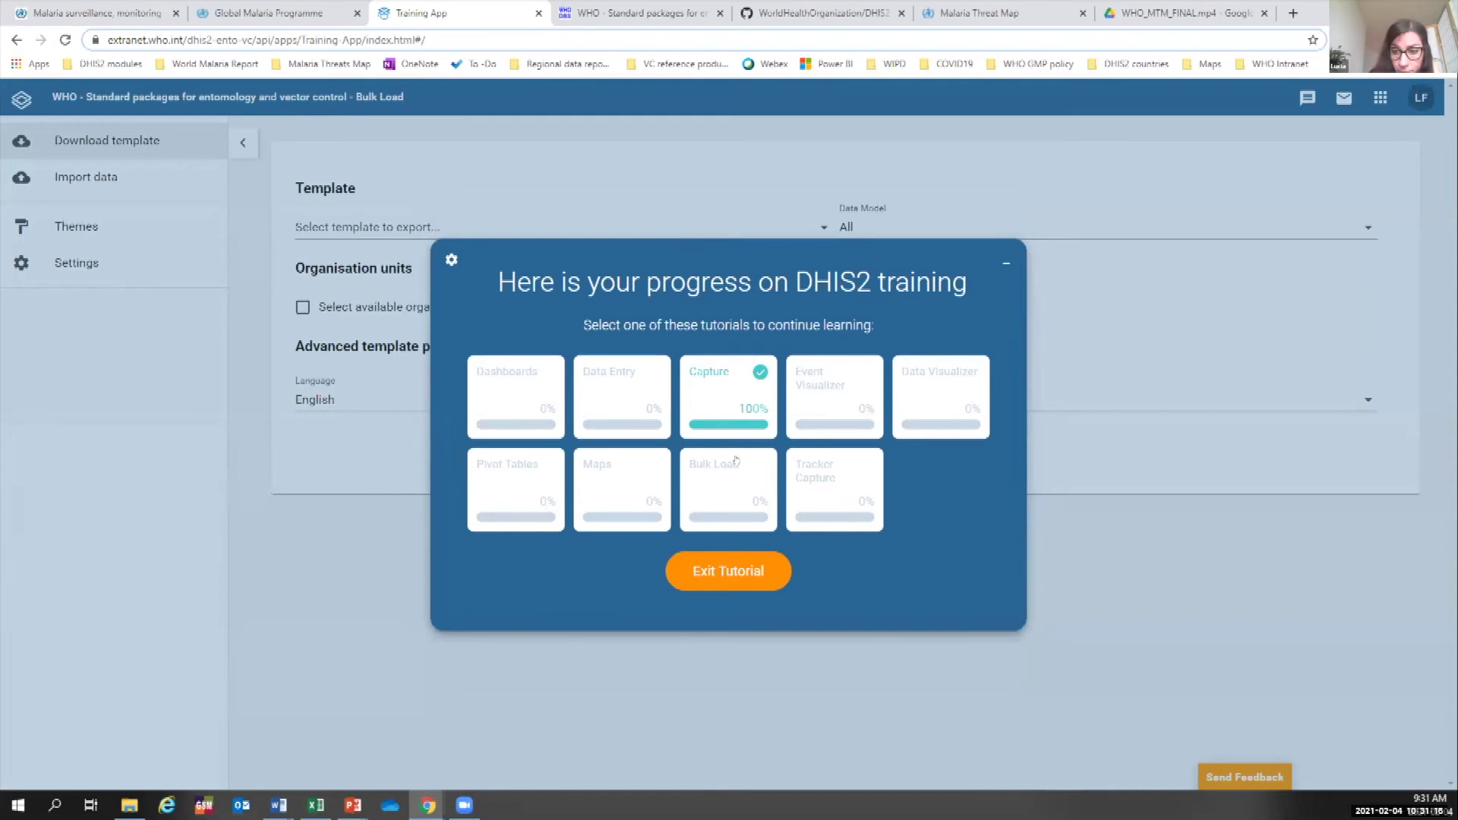
{"action": "left_click", "coordinate": [714, 479]}
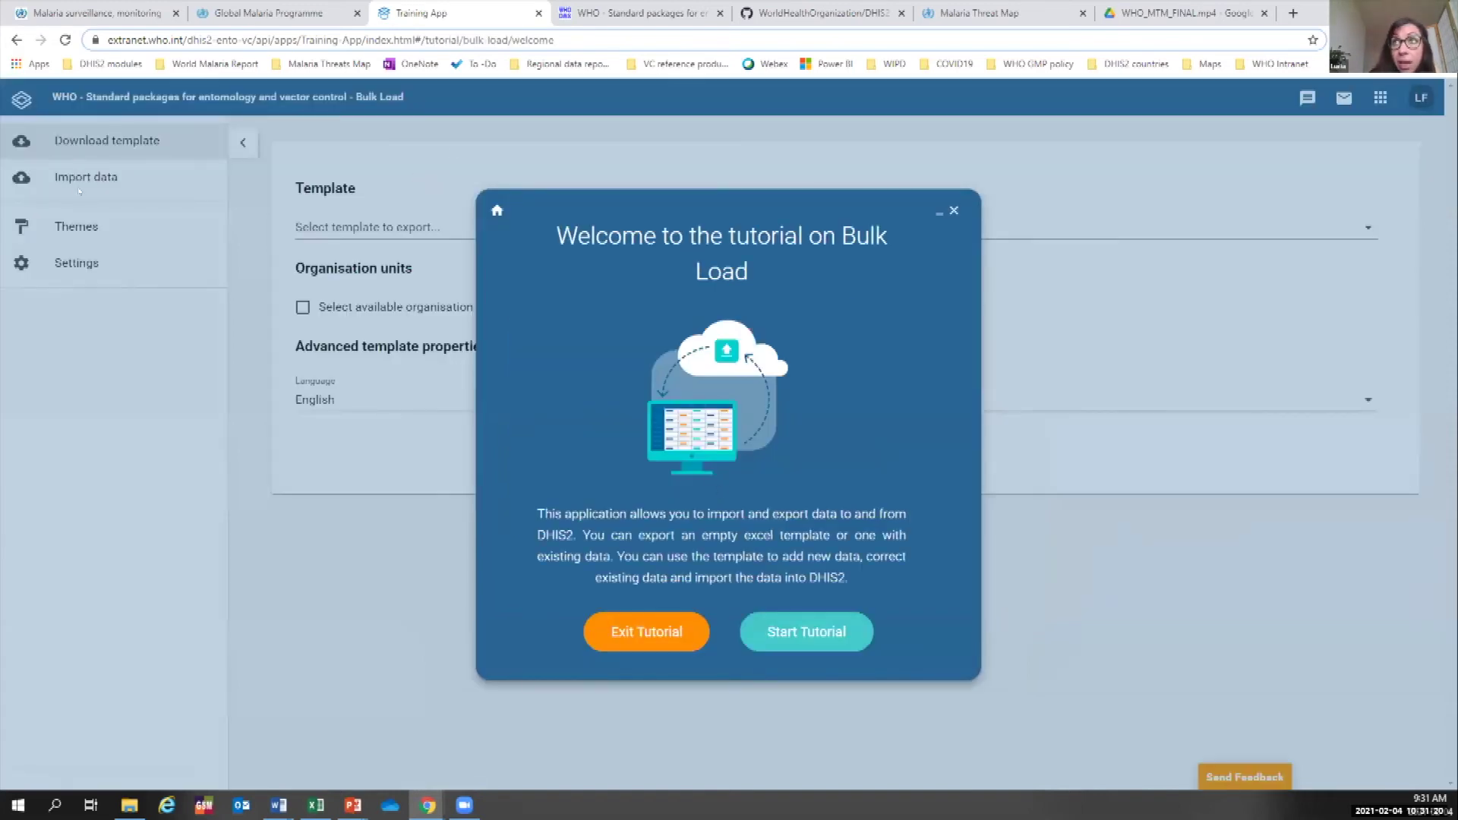
{"action": "left_click", "coordinate": [943, 210]}
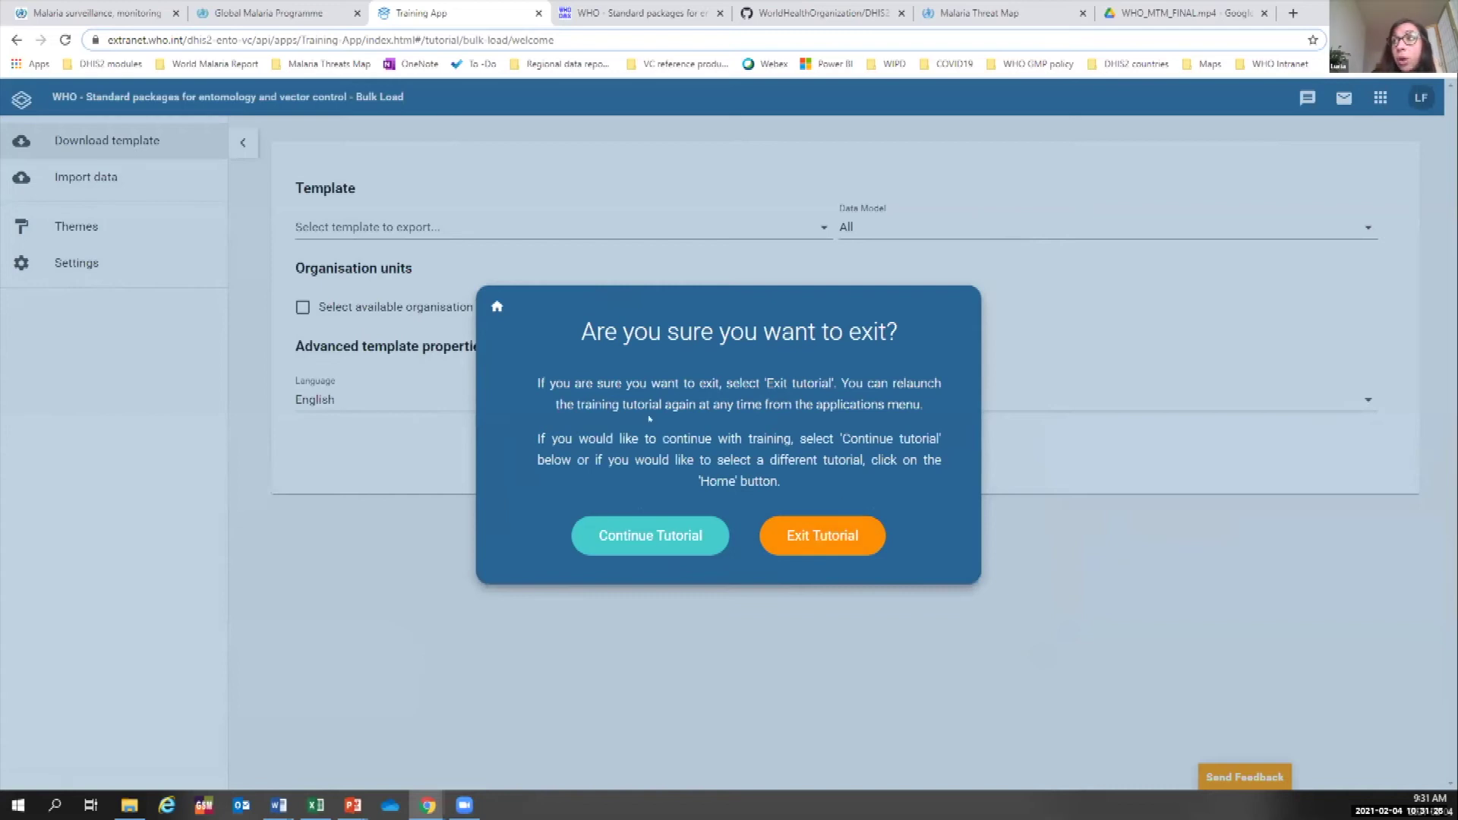
{"action": "left_click", "coordinate": [672, 535]}
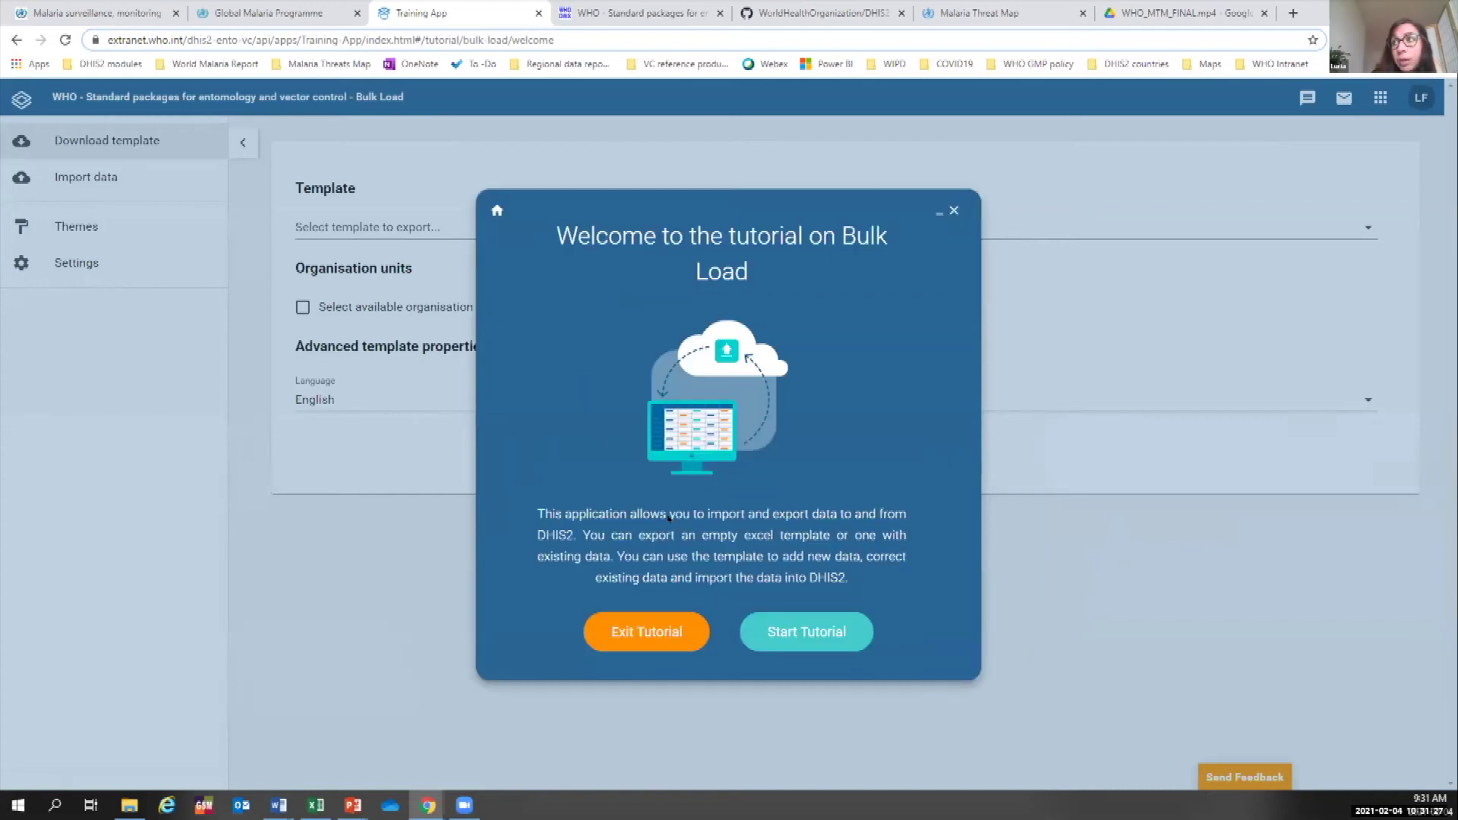
Start the Bulk Load tutorial, read its first step on selecting the template type, and minimise the tutorial window.
{"action": "left_click", "coordinate": [865, 628]}
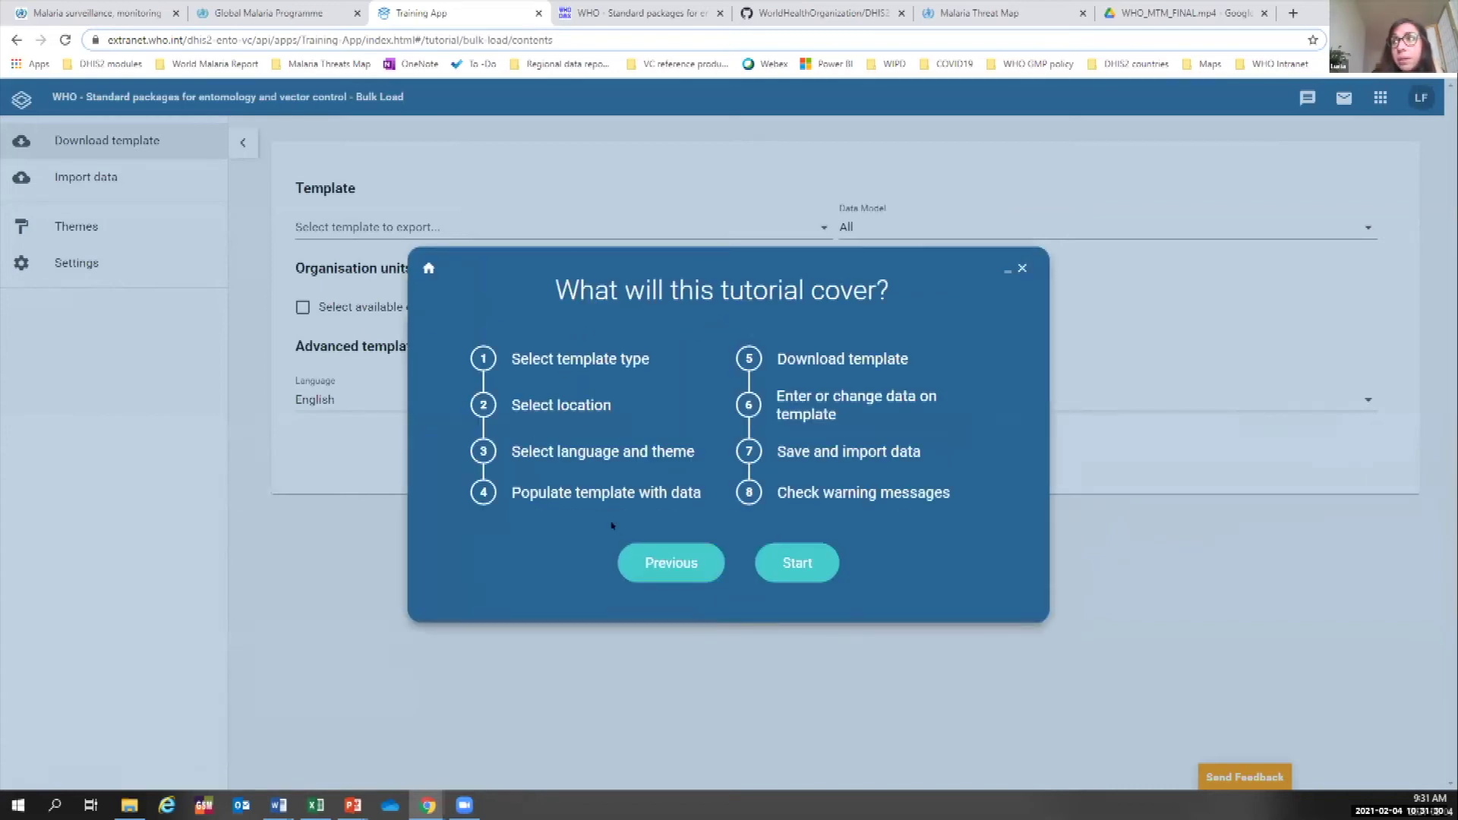
{"action": "left_click", "coordinate": [797, 563]}
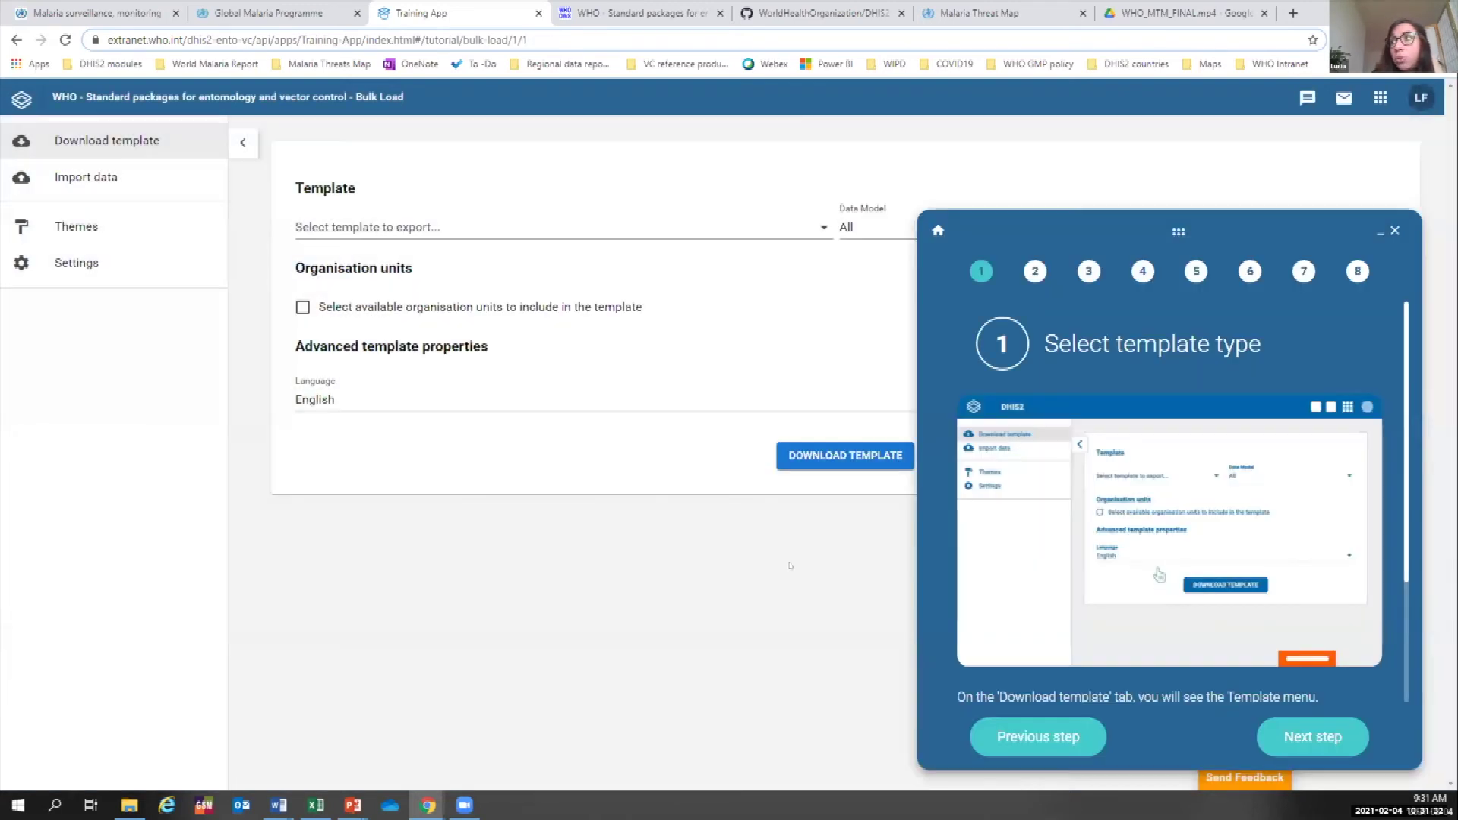
{"action": "scroll", "coordinate": [1178, 494], "scroll_direction": "down", "scroll_amount": 2}
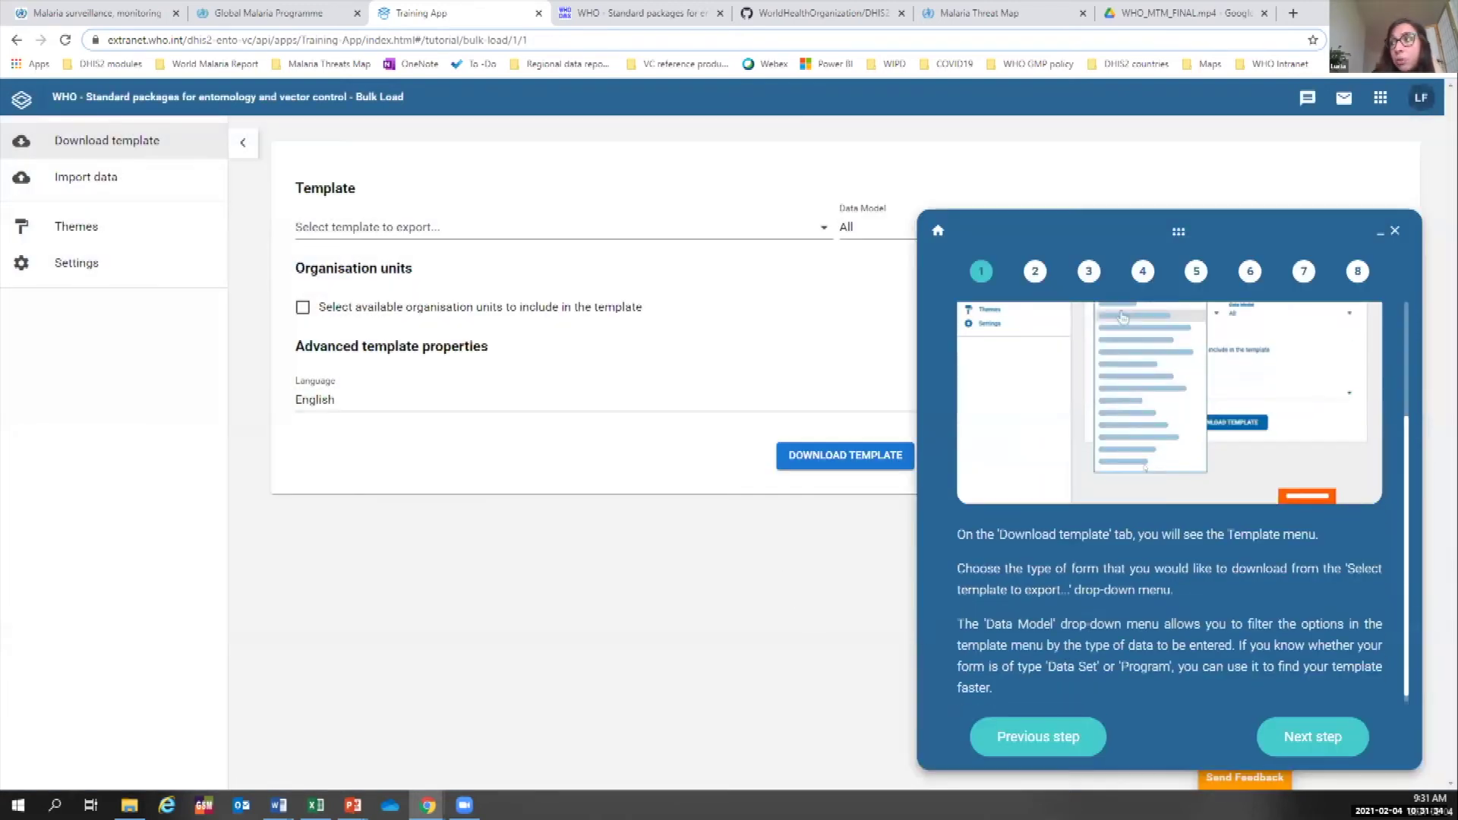
{"action": "left_click", "coordinate": [976, 275]}
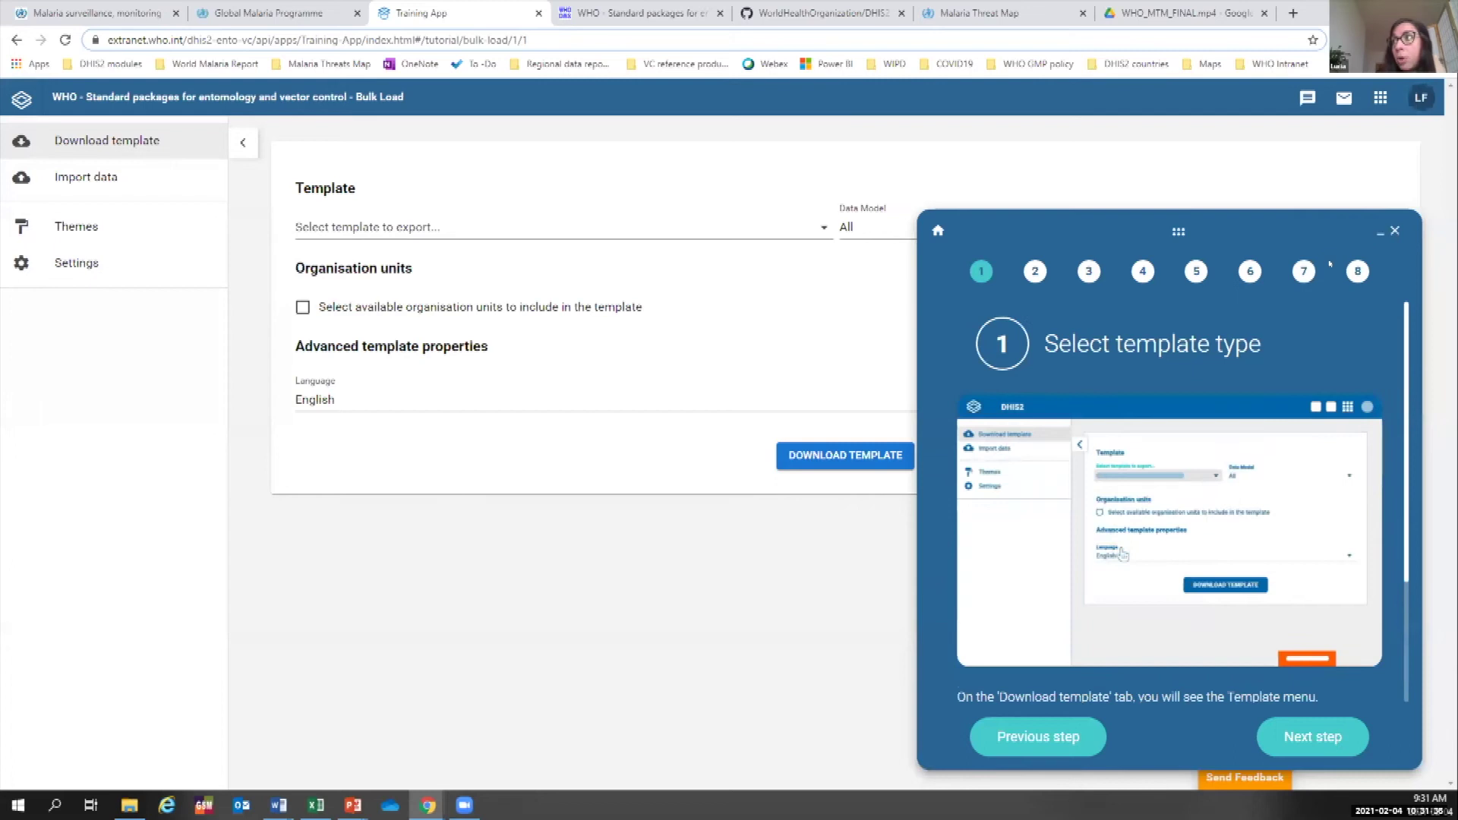
{"action": "left_click", "coordinate": [1379, 231]}
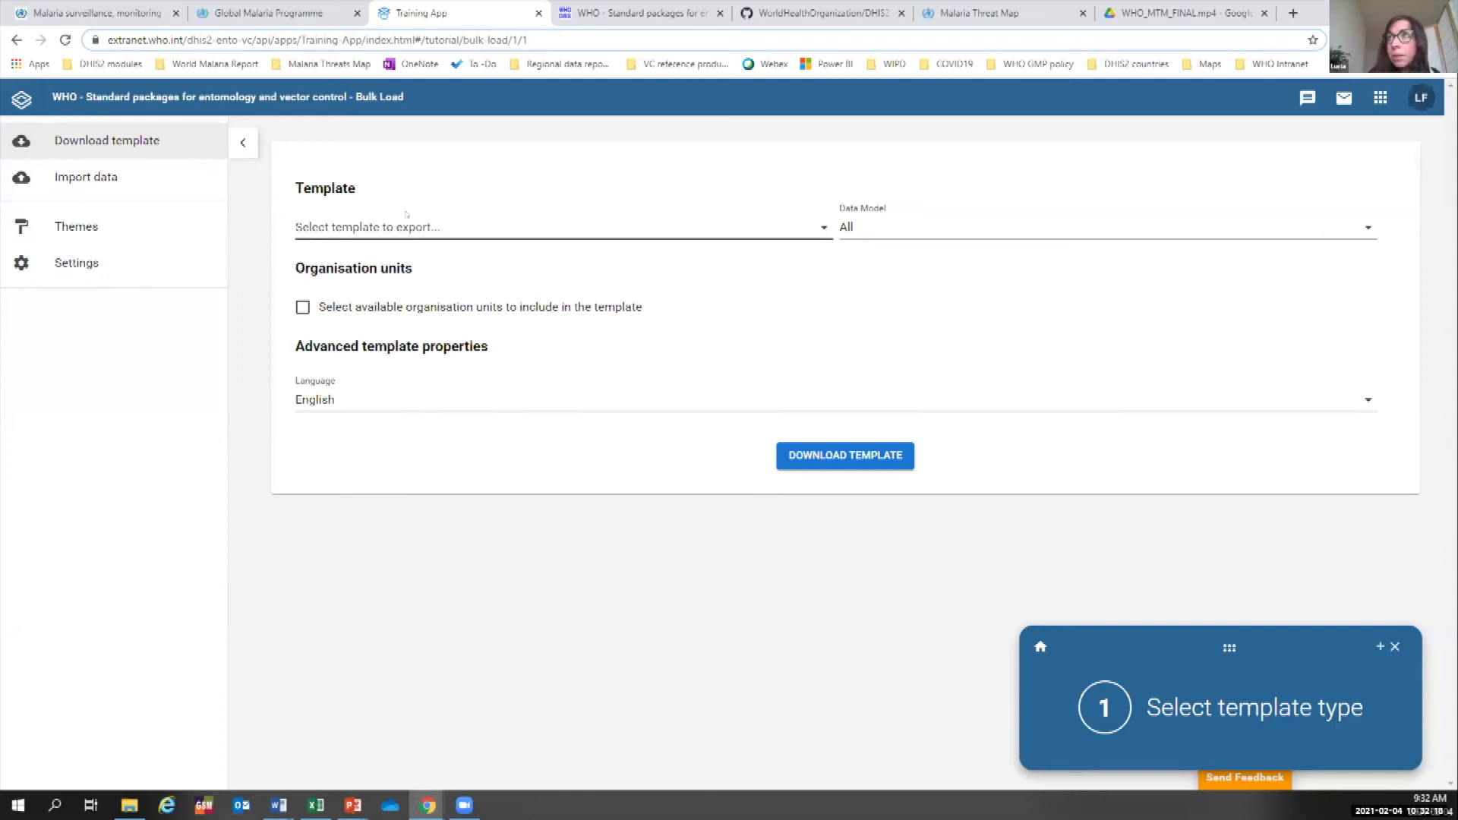
Choose the ENTO- Discriminating concentration bioassay template and include the Ento- Test Country organisation unit in it.
{"action": "left_click", "coordinate": [343, 226]}
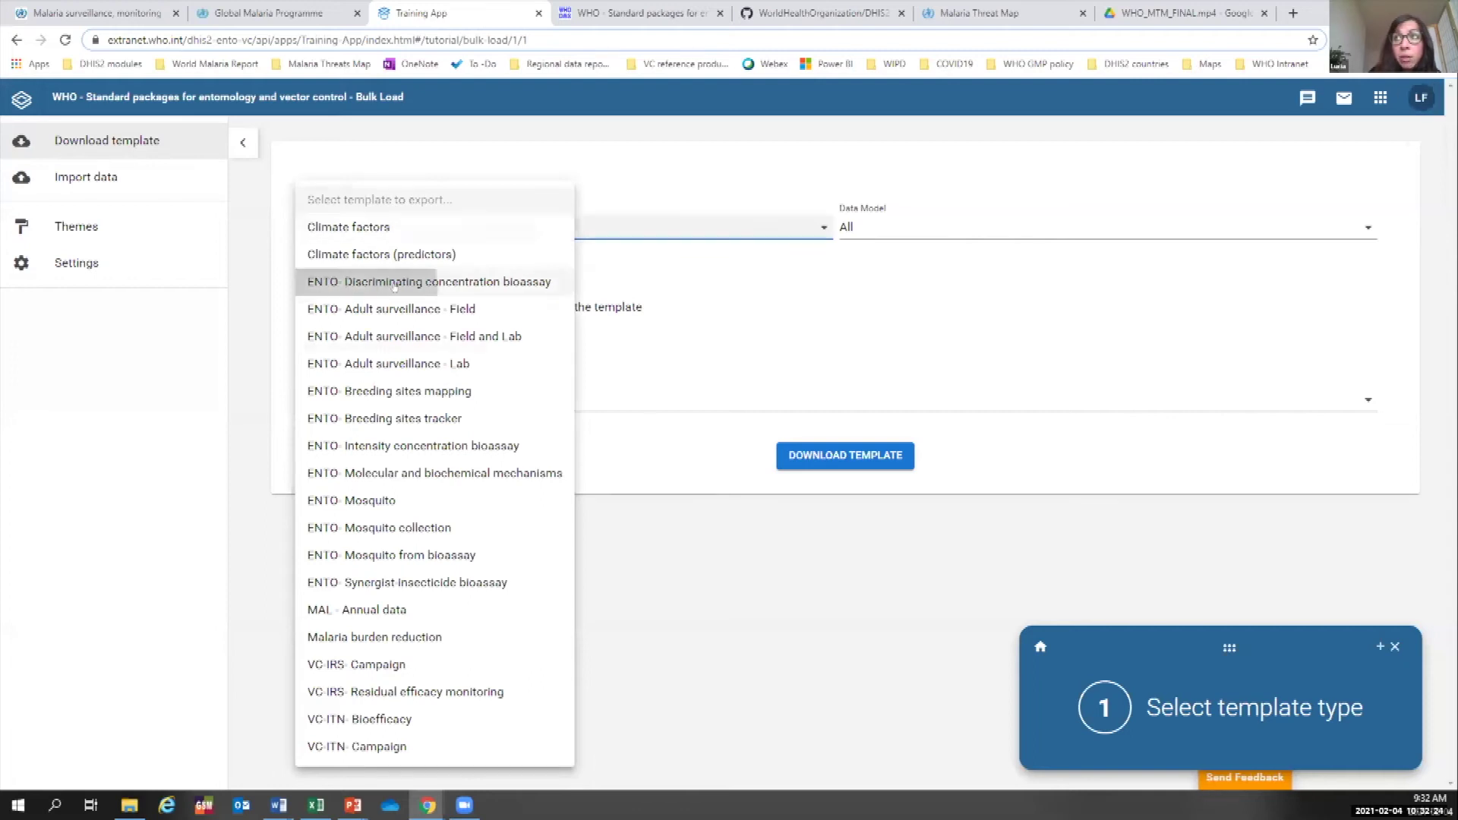
{"action": "left_click", "coordinate": [347, 282]}
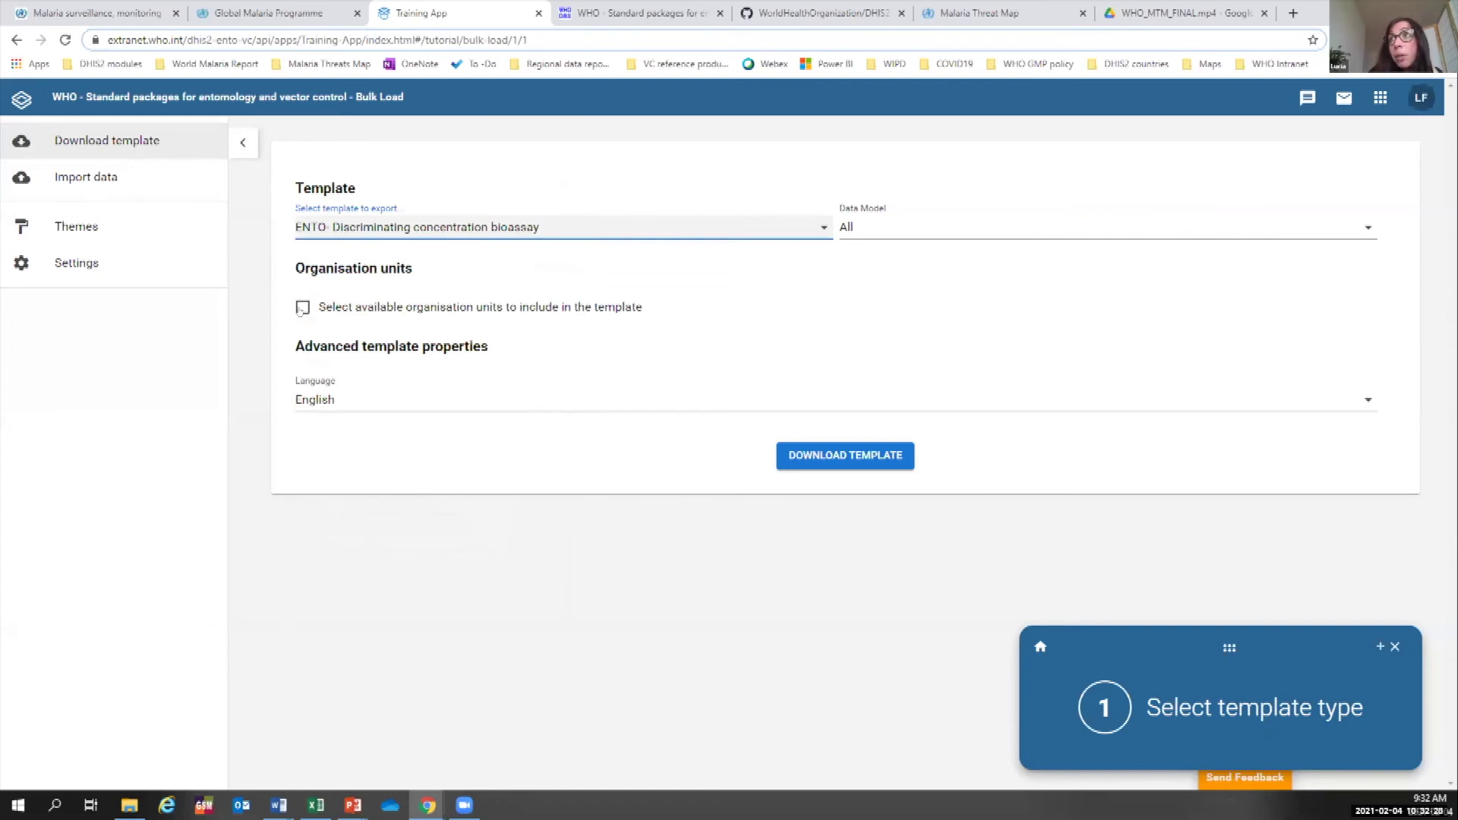
{"action": "left_click", "coordinate": [302, 307]}
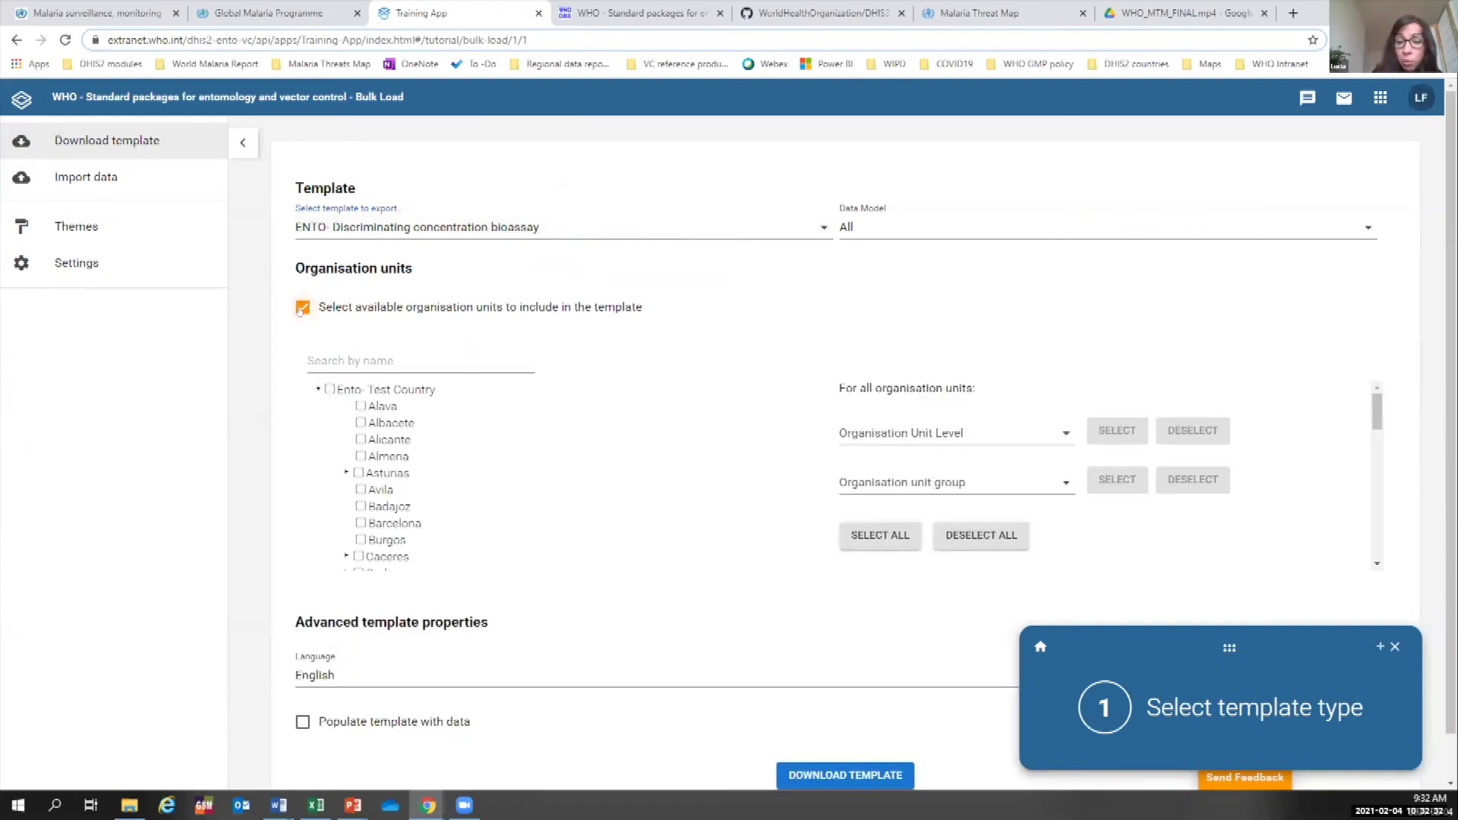
{"action": "left_click", "coordinate": [328, 389]}
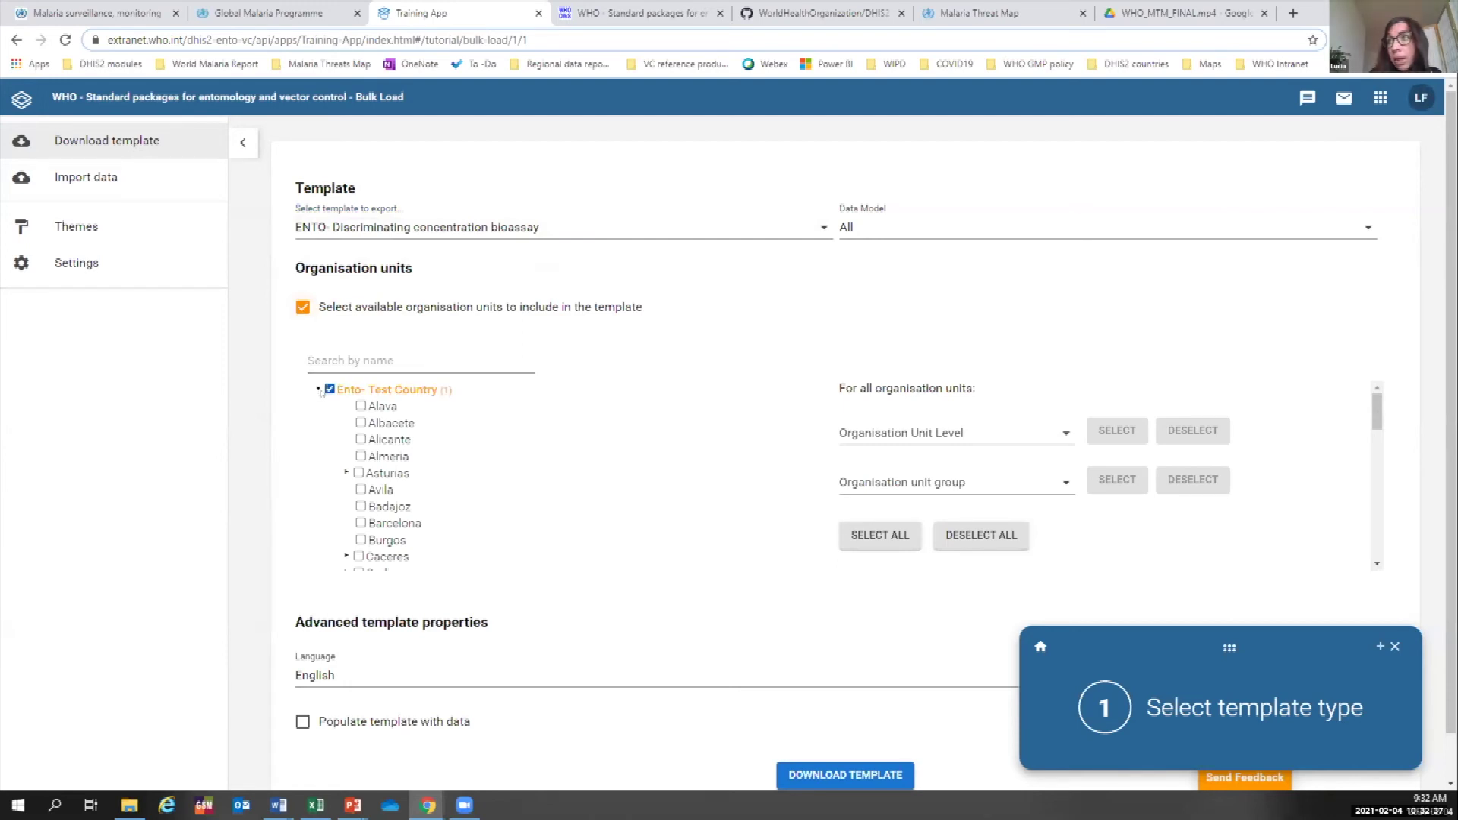
Expand Asturias in the organisation unit tree and select all organisation units at the District level.
{"action": "left_click", "coordinate": [879, 483]}
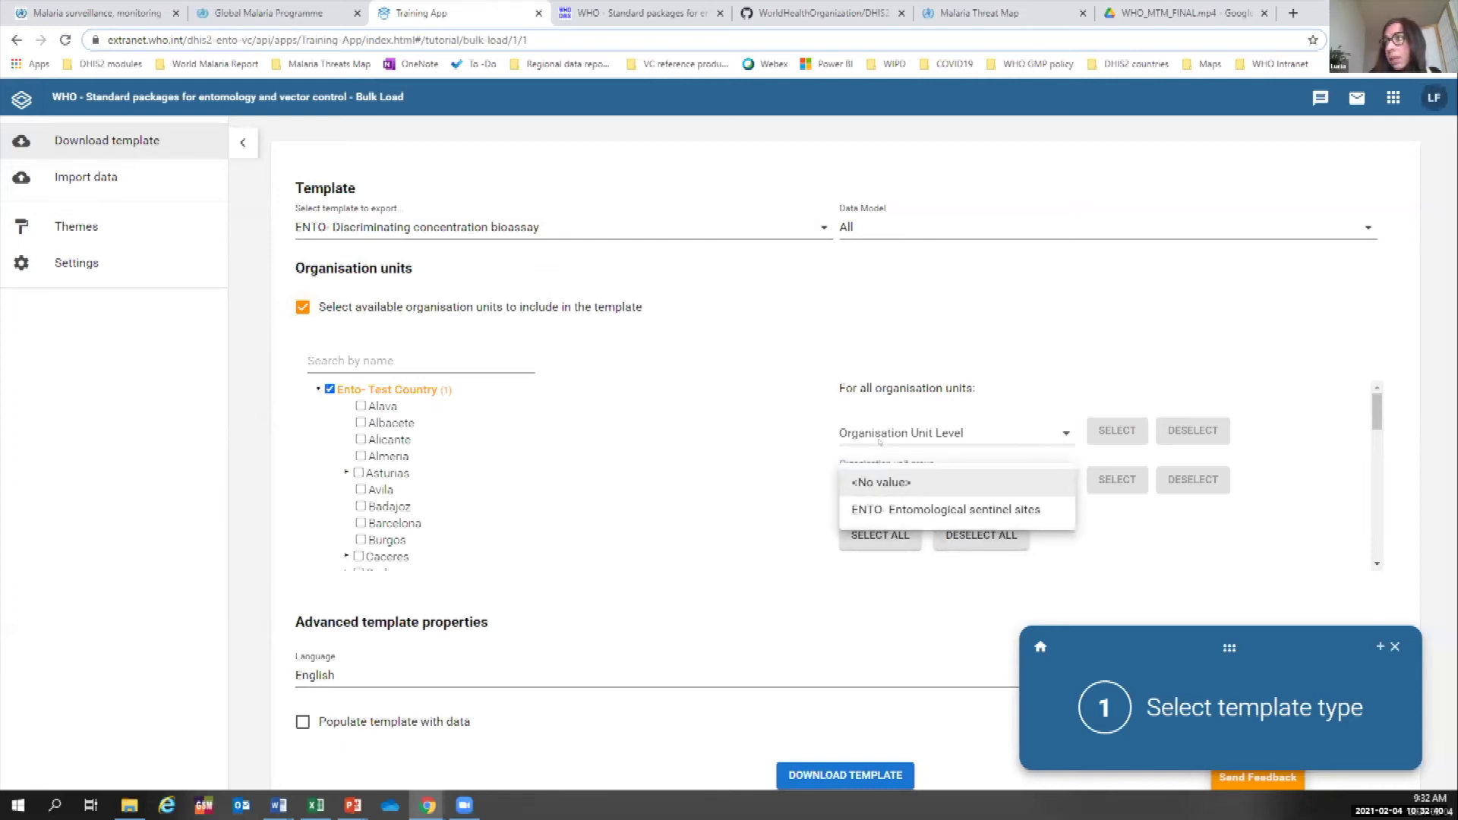
{"action": "left_click", "coordinate": [879, 483]}
{"action": "left_click", "coordinate": [881, 433]}
{"action": "left_click", "coordinate": [871, 516]}
{"action": "left_click", "coordinate": [346, 472]}
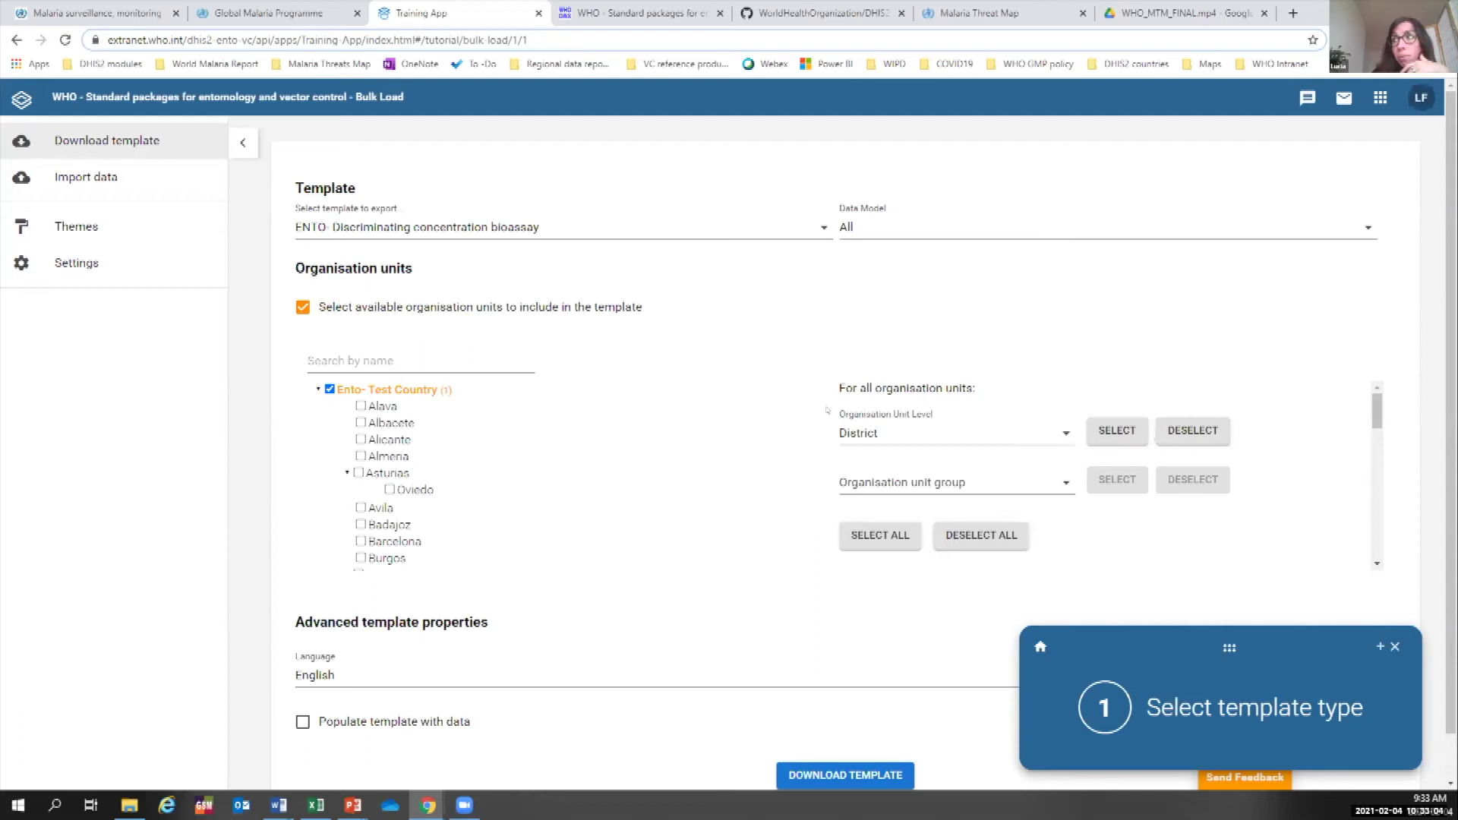
{"action": "left_click", "coordinate": [881, 432]}
{"action": "left_click", "coordinate": [881, 433]}
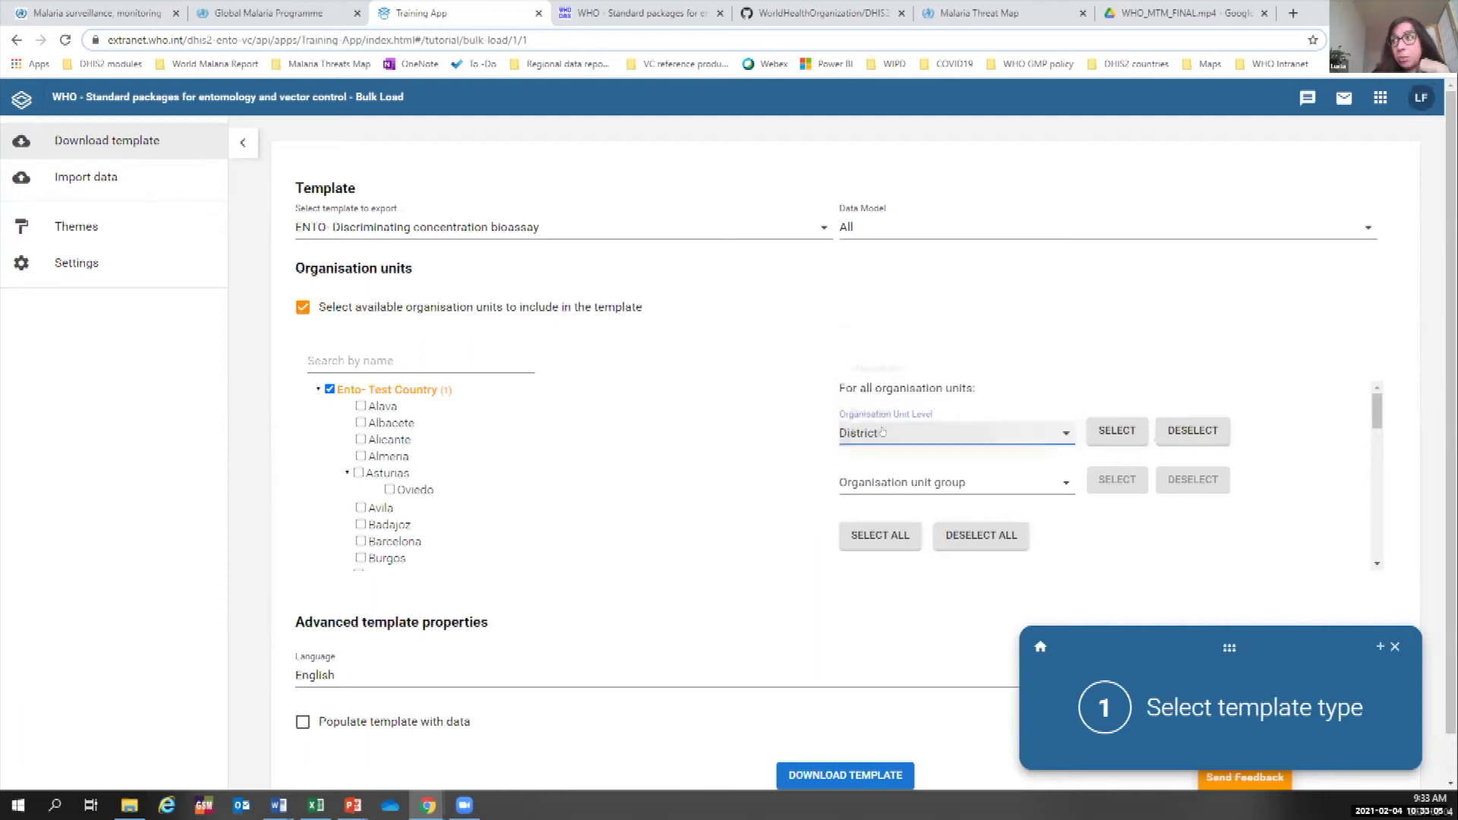
{"action": "left_click", "coordinate": [1133, 432]}
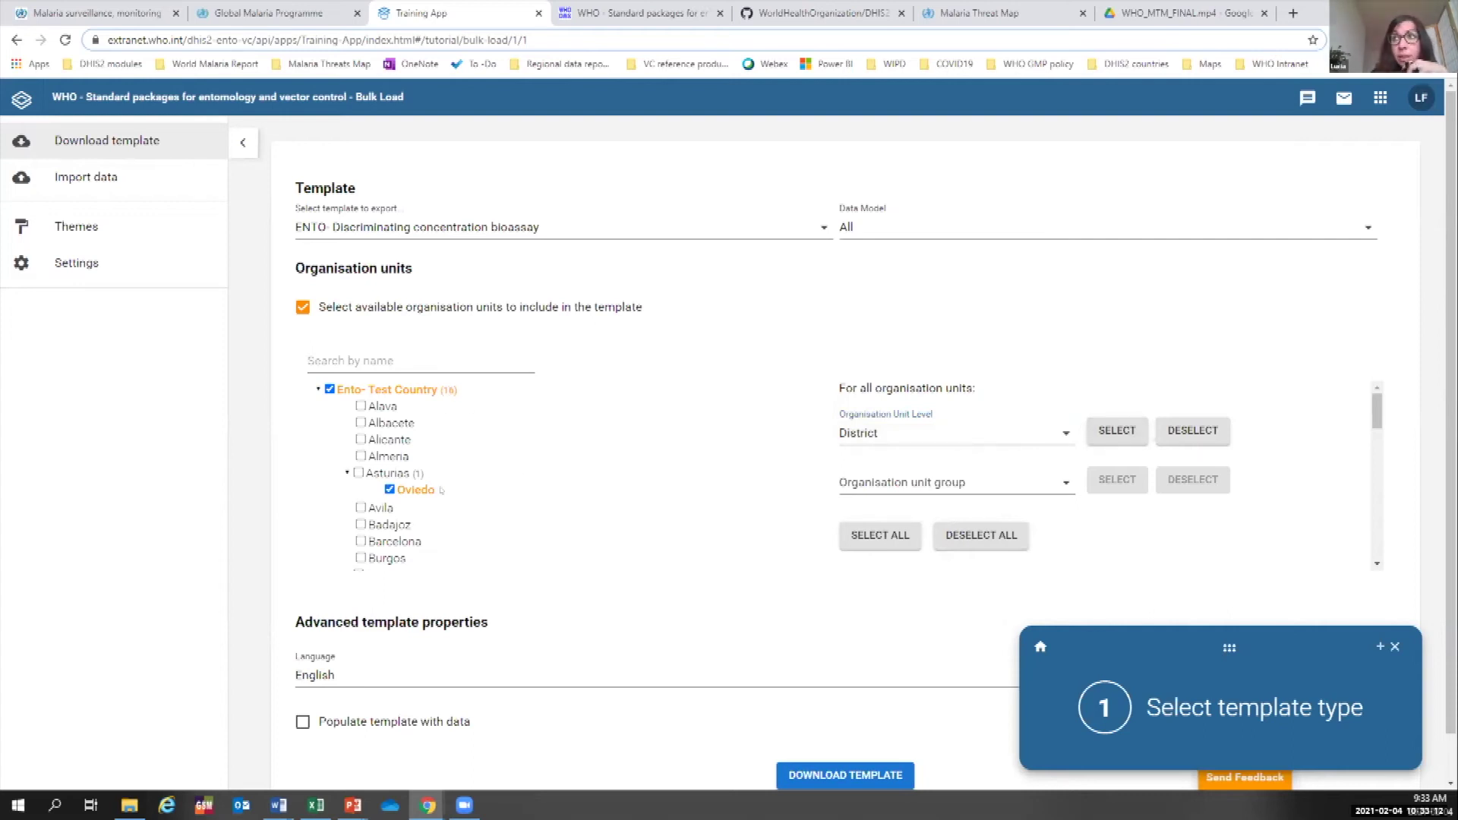
Check which districts are selected in the organisation unit tree by expanding further provinces, including Murcia.
{"action": "scroll", "coordinate": [442, 491], "scroll_direction": "down", "scroll_amount": 3}
{"action": "left_click", "coordinate": [344, 448]}
{"action": "left_click", "coordinate": [344, 429]}
{"action": "scroll", "coordinate": [344, 438], "scroll_direction": "down", "scroll_amount": 3}
{"action": "left_click", "coordinate": [346, 480]}
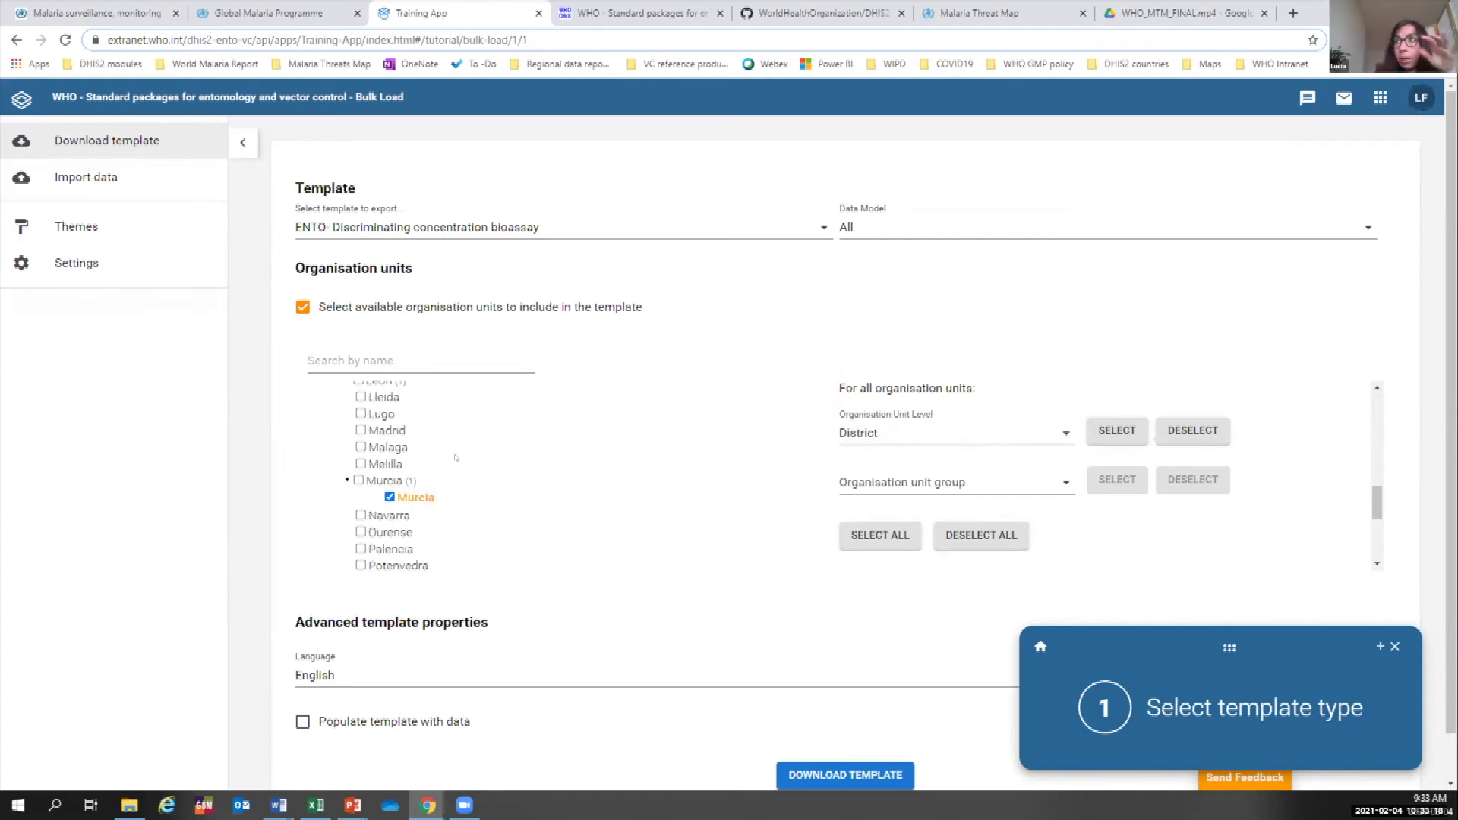
{"action": "scroll", "coordinate": [391, 475], "scroll_direction": "up", "scroll_amount": 5}
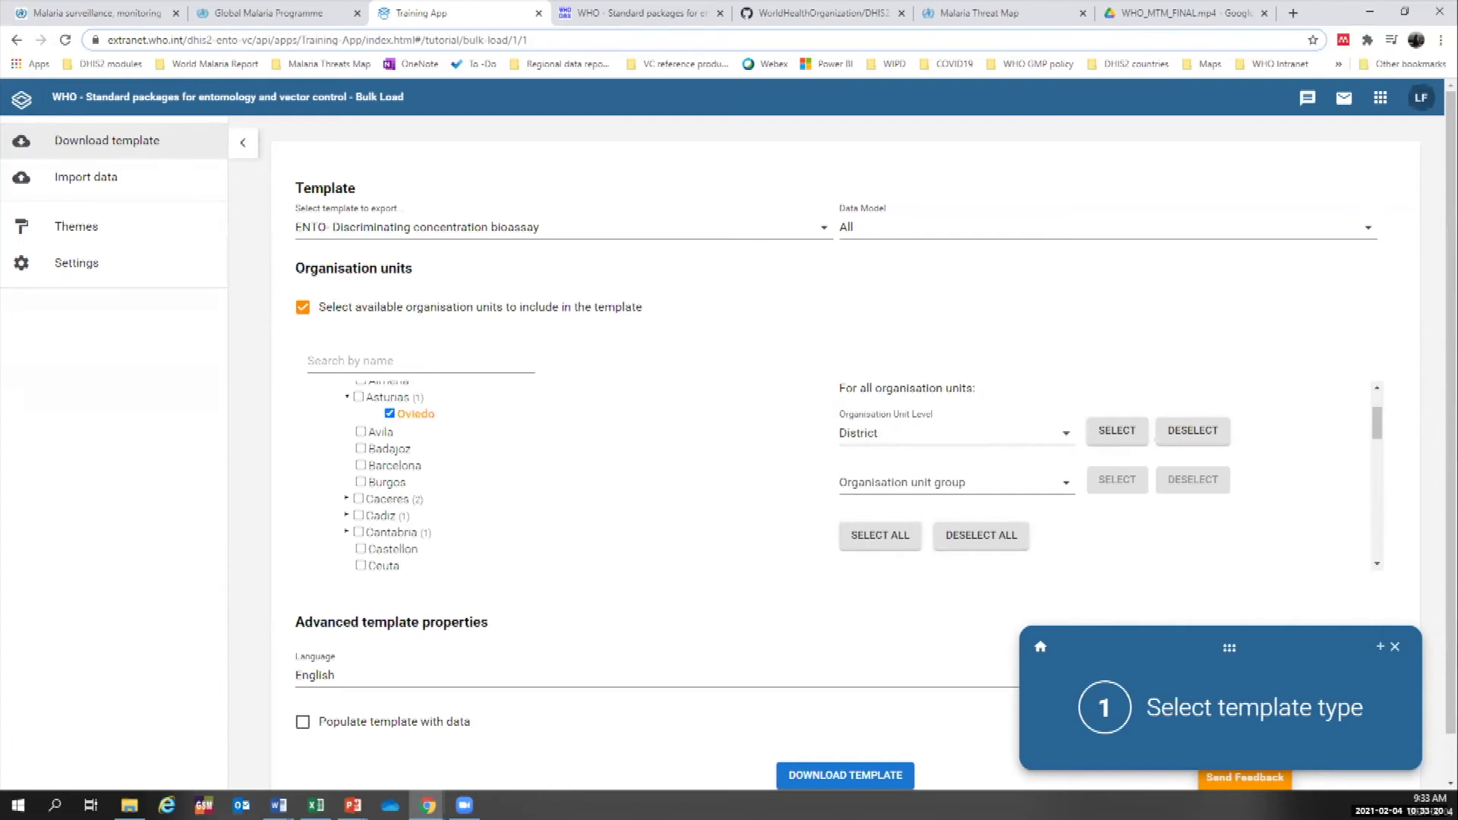
{"action": "scroll", "coordinate": [392, 475], "scroll_direction": "up", "scroll_amount": 2}
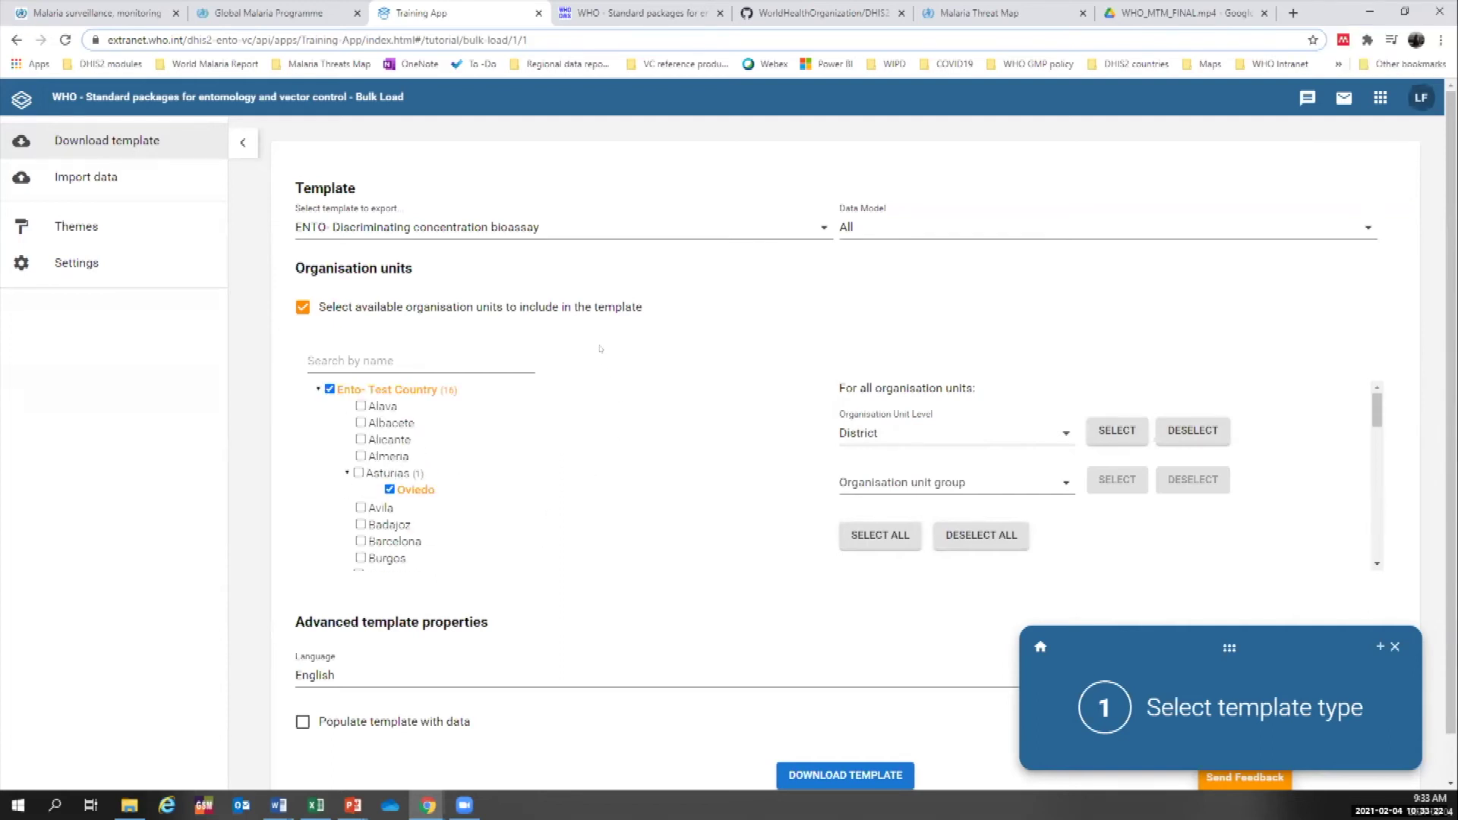
Review the available template languages, keep English, and enable populating the template with data.
{"action": "scroll", "coordinate": [694, 275], "scroll_direction": "down", "scroll_amount": 1}
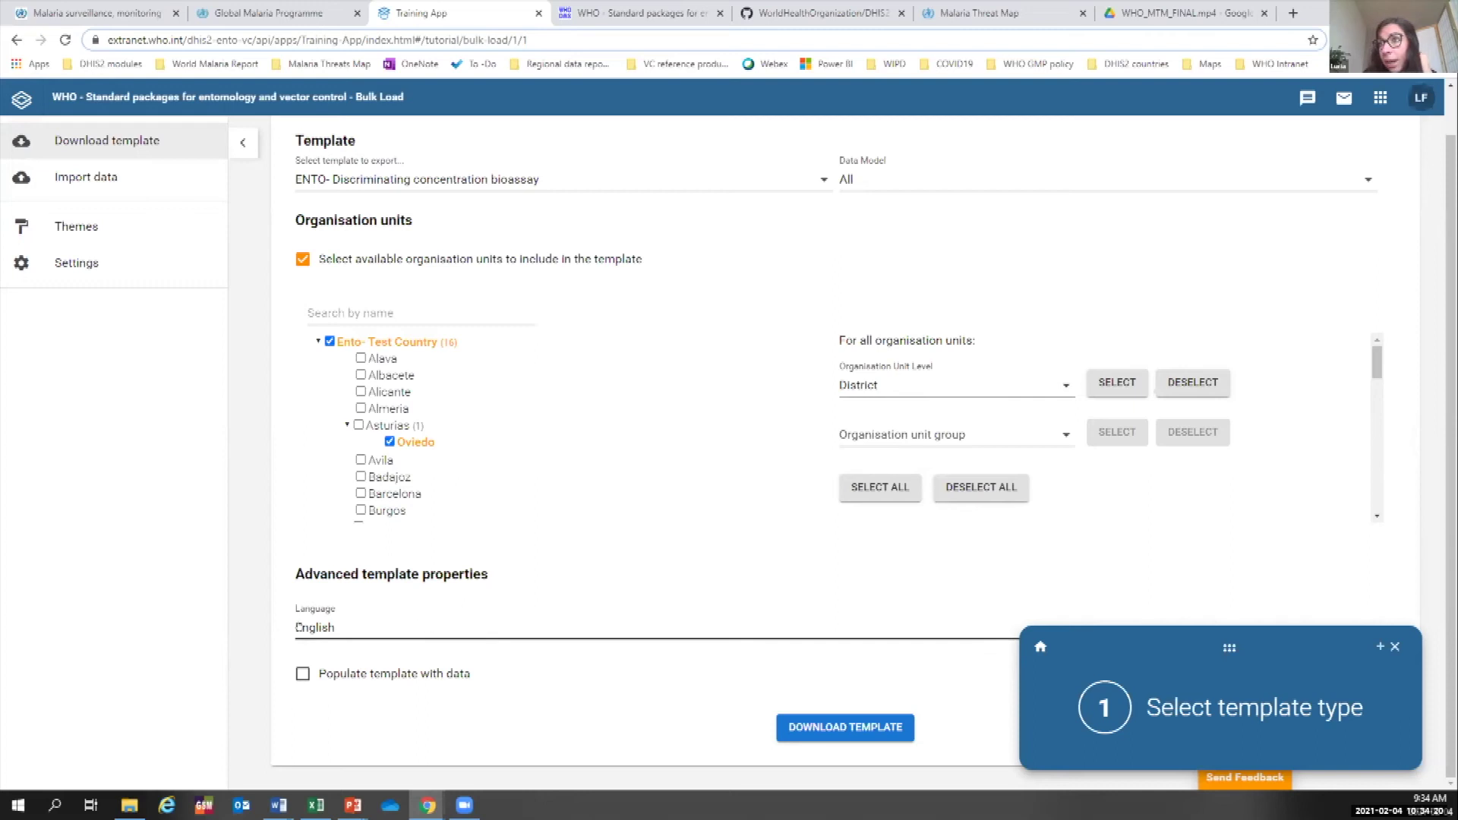
{"action": "left_click", "coordinate": [434, 627]}
{"action": "scroll", "coordinate": [339, 407], "scroll_direction": "down", "scroll_amount": 3}
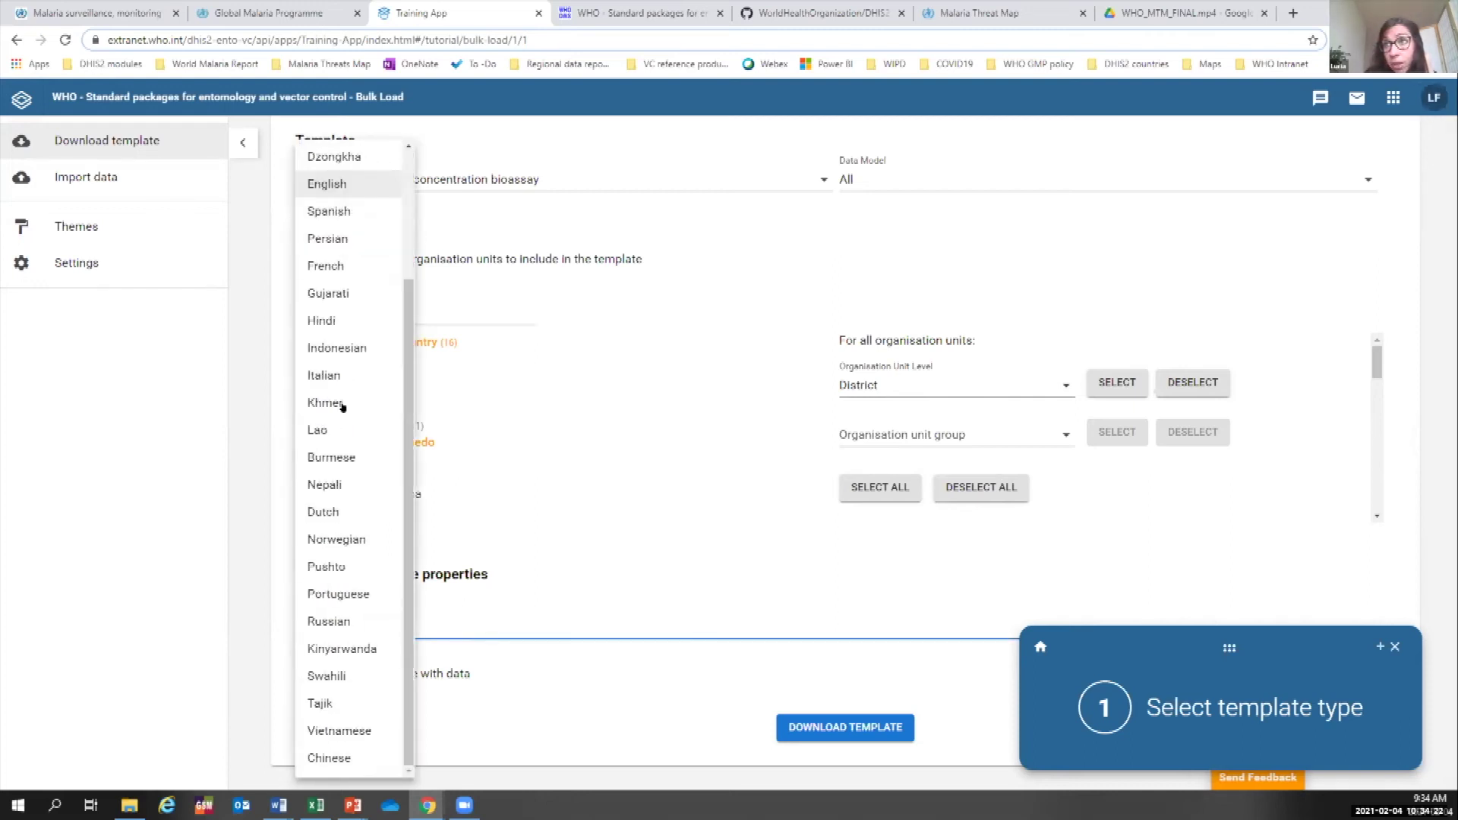
{"action": "scroll", "coordinate": [341, 410], "scroll_direction": "up", "scroll_amount": 3}
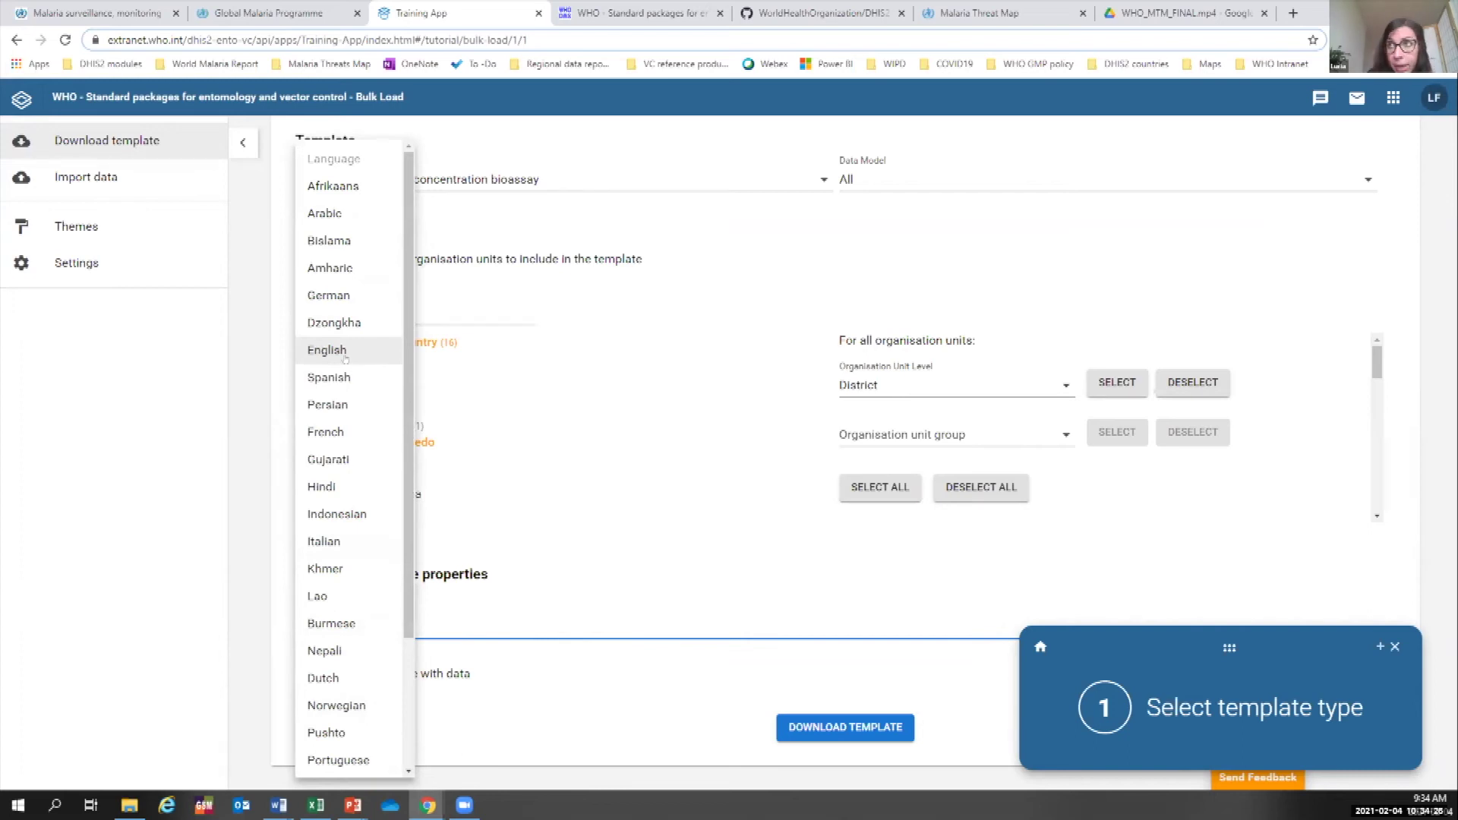
{"action": "left_click", "coordinate": [331, 348]}
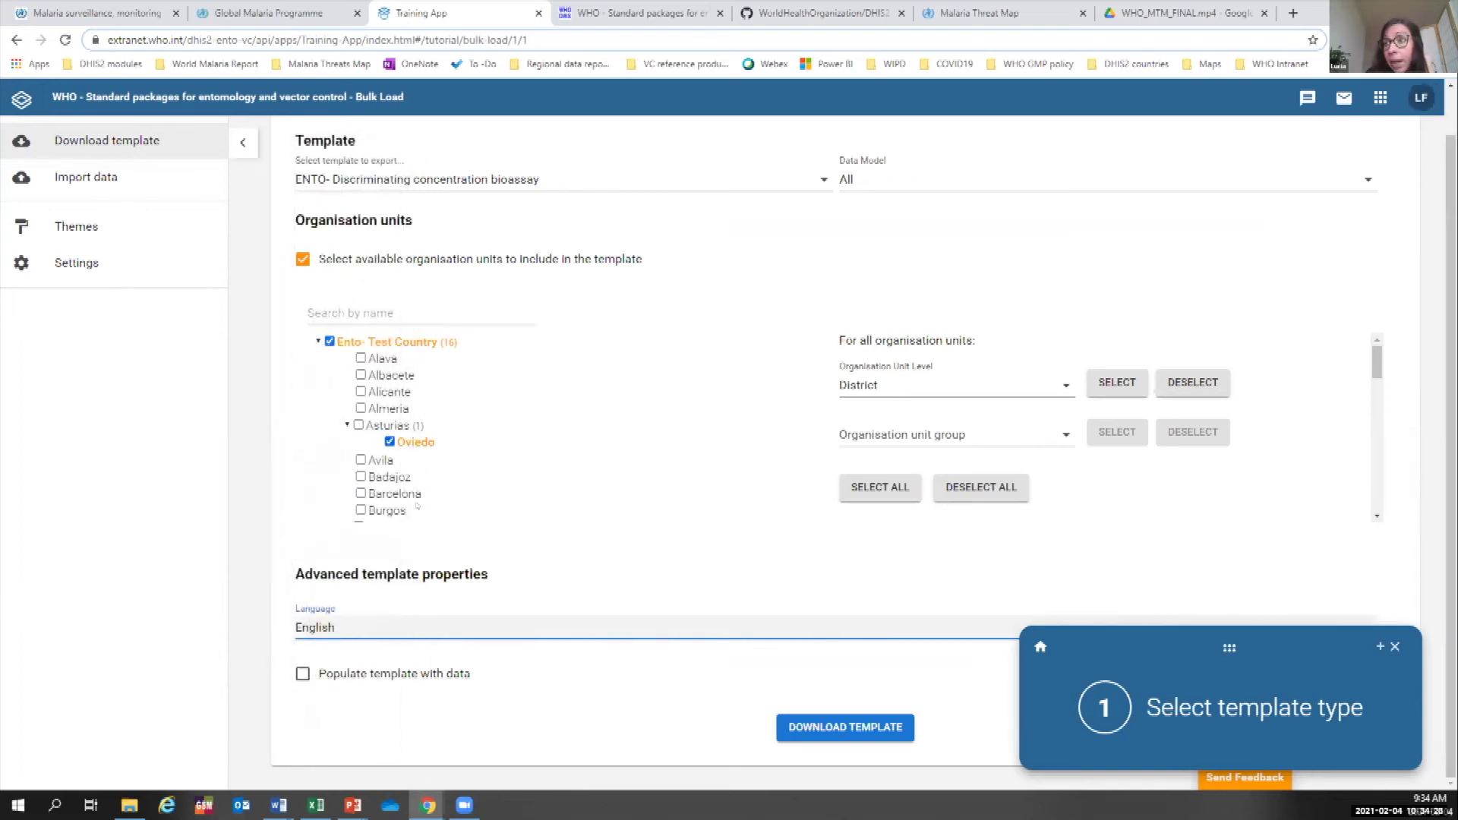
{"action": "left_click", "coordinate": [303, 672]}
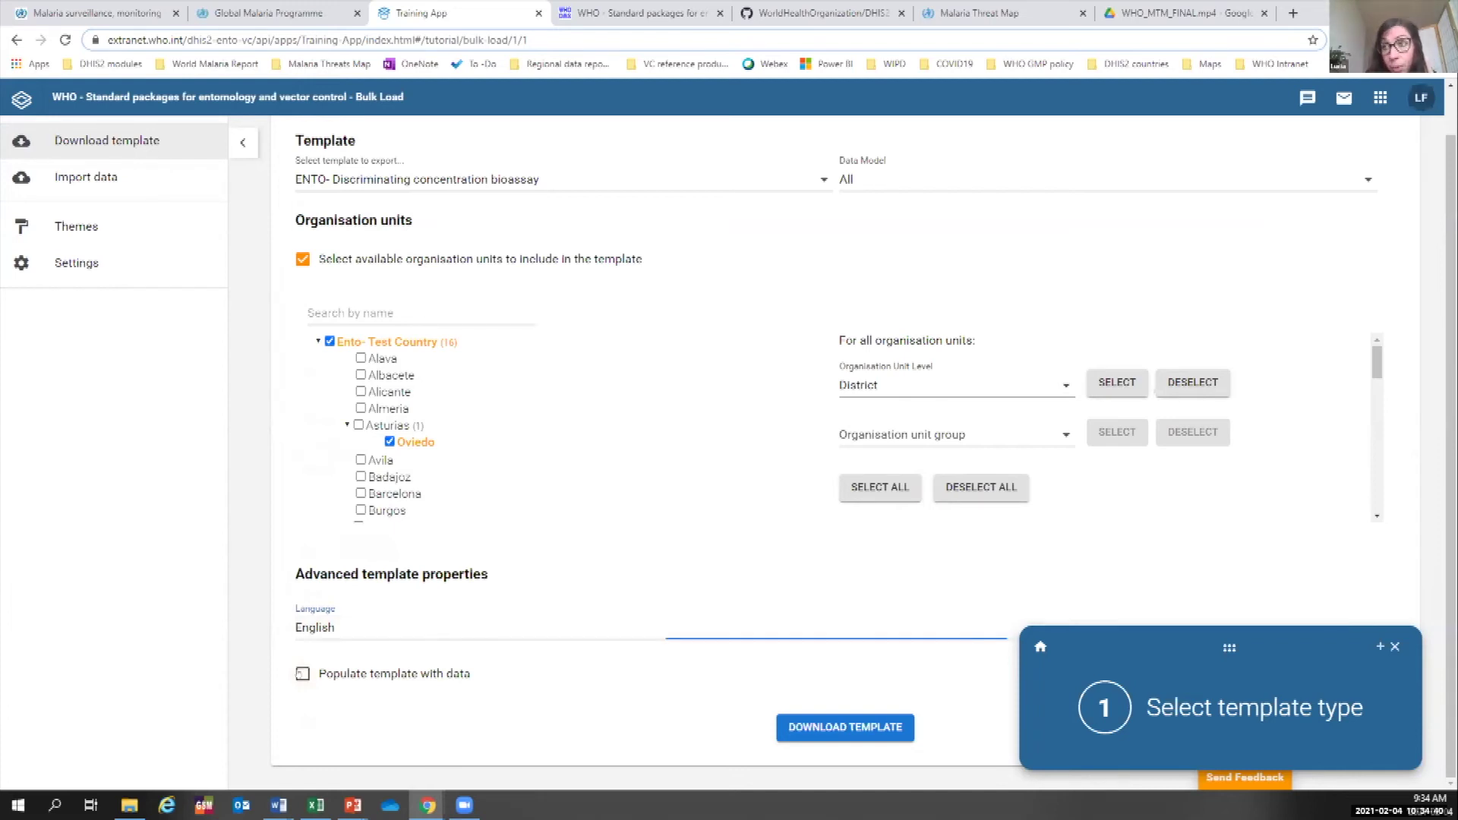
{"action": "scroll", "coordinate": [306, 668], "scroll_direction": "down", "scroll_amount": 1}
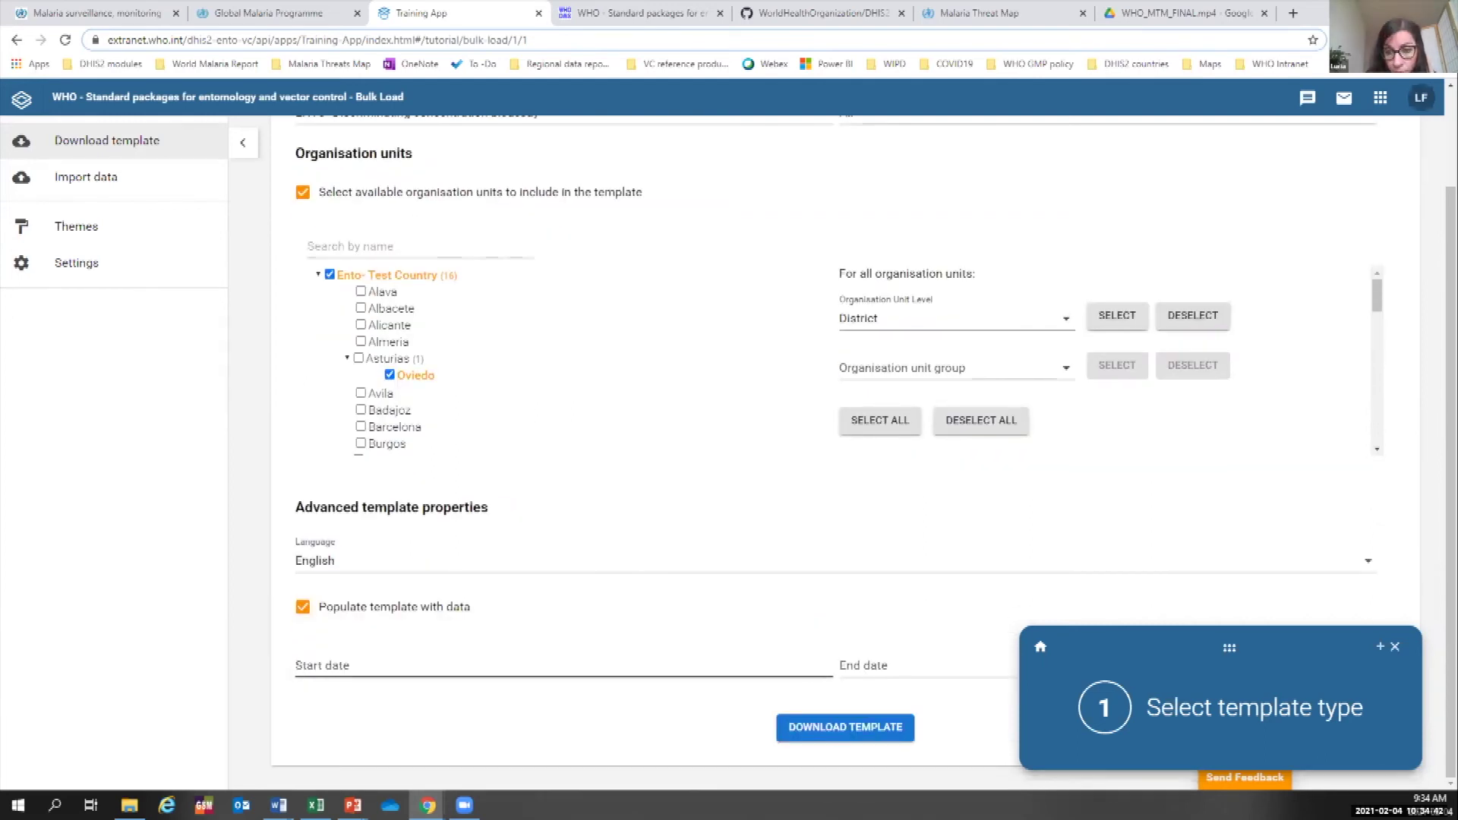
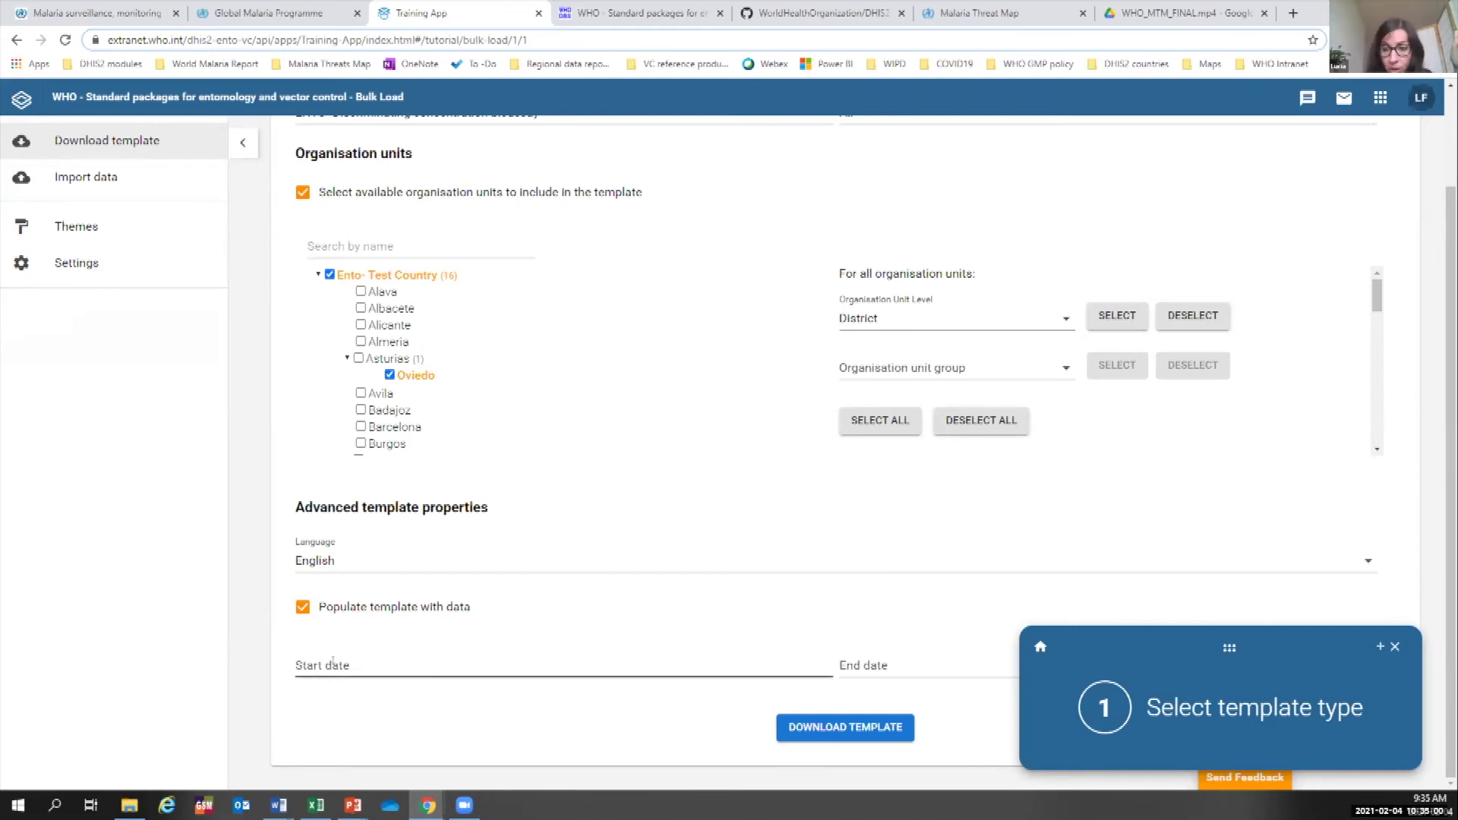
Set the start date for the data that populates the template to 01/01/2018.
{"action": "left_click", "coordinate": [333, 664]}
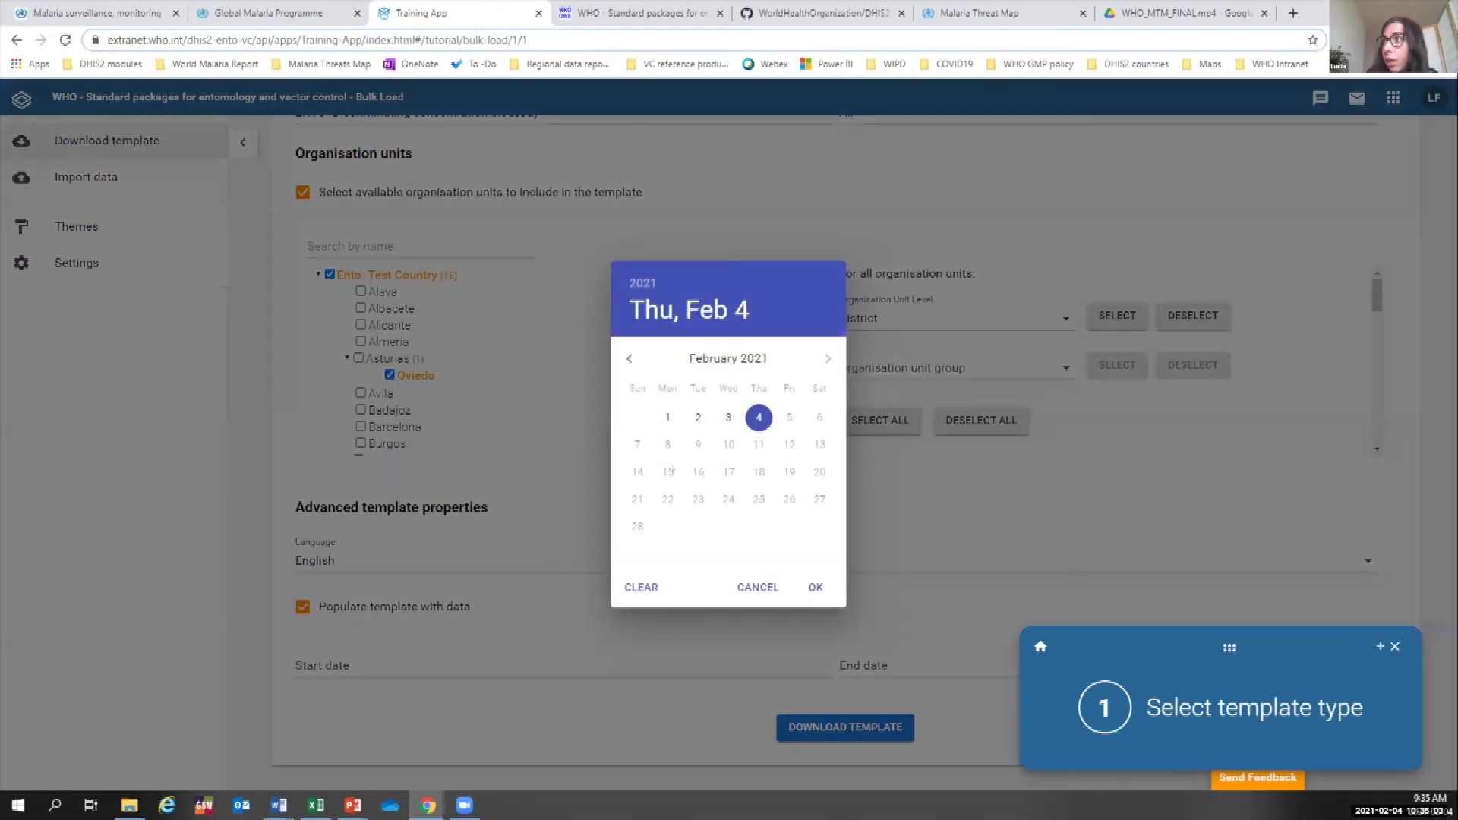
{"action": "left_click", "coordinate": [628, 358]}
{"action": "left_click", "coordinate": [642, 283]}
{"action": "left_click", "coordinate": [708, 444]}
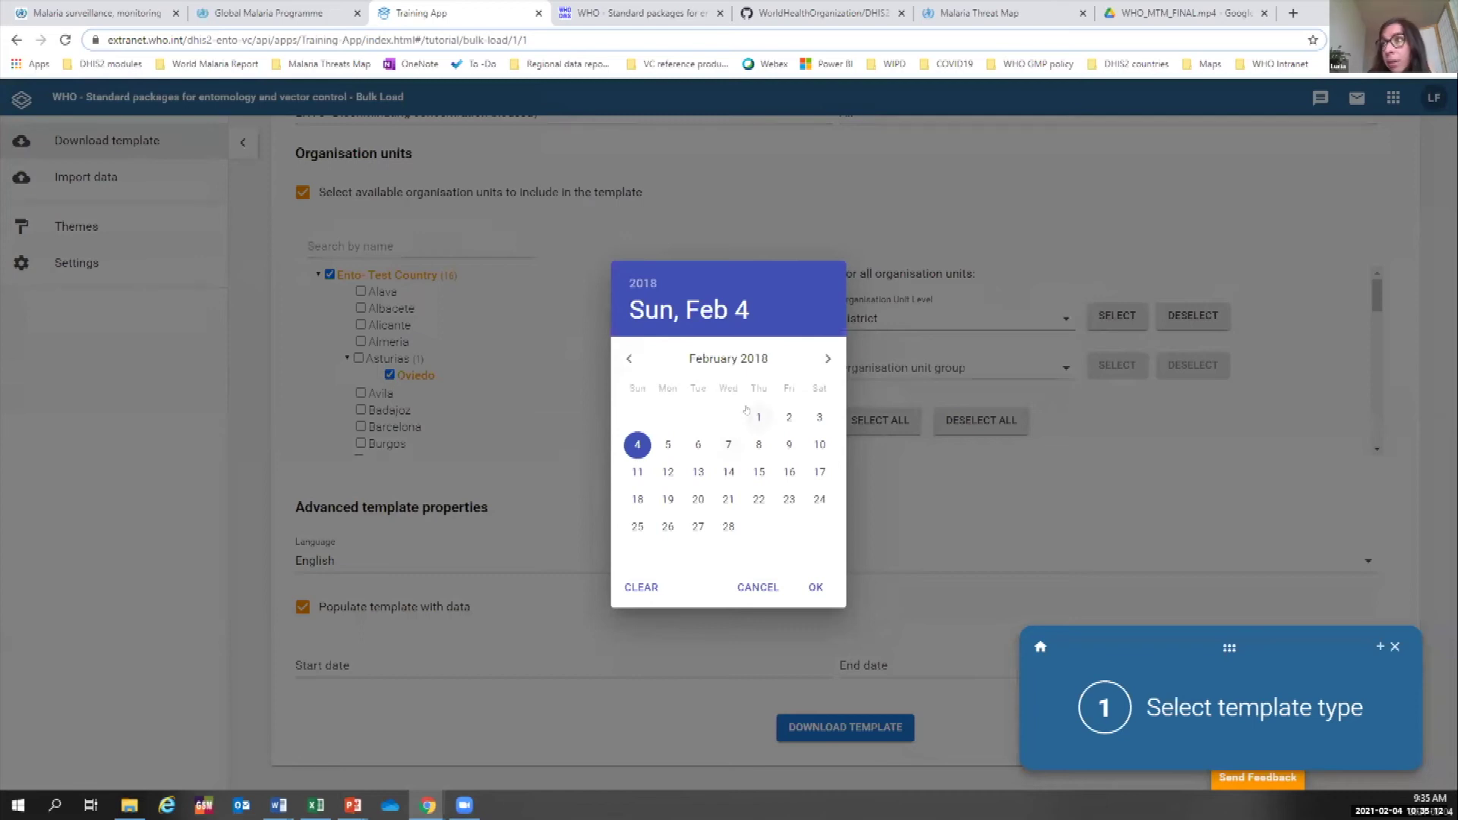
{"action": "left_click", "coordinate": [608, 382]}
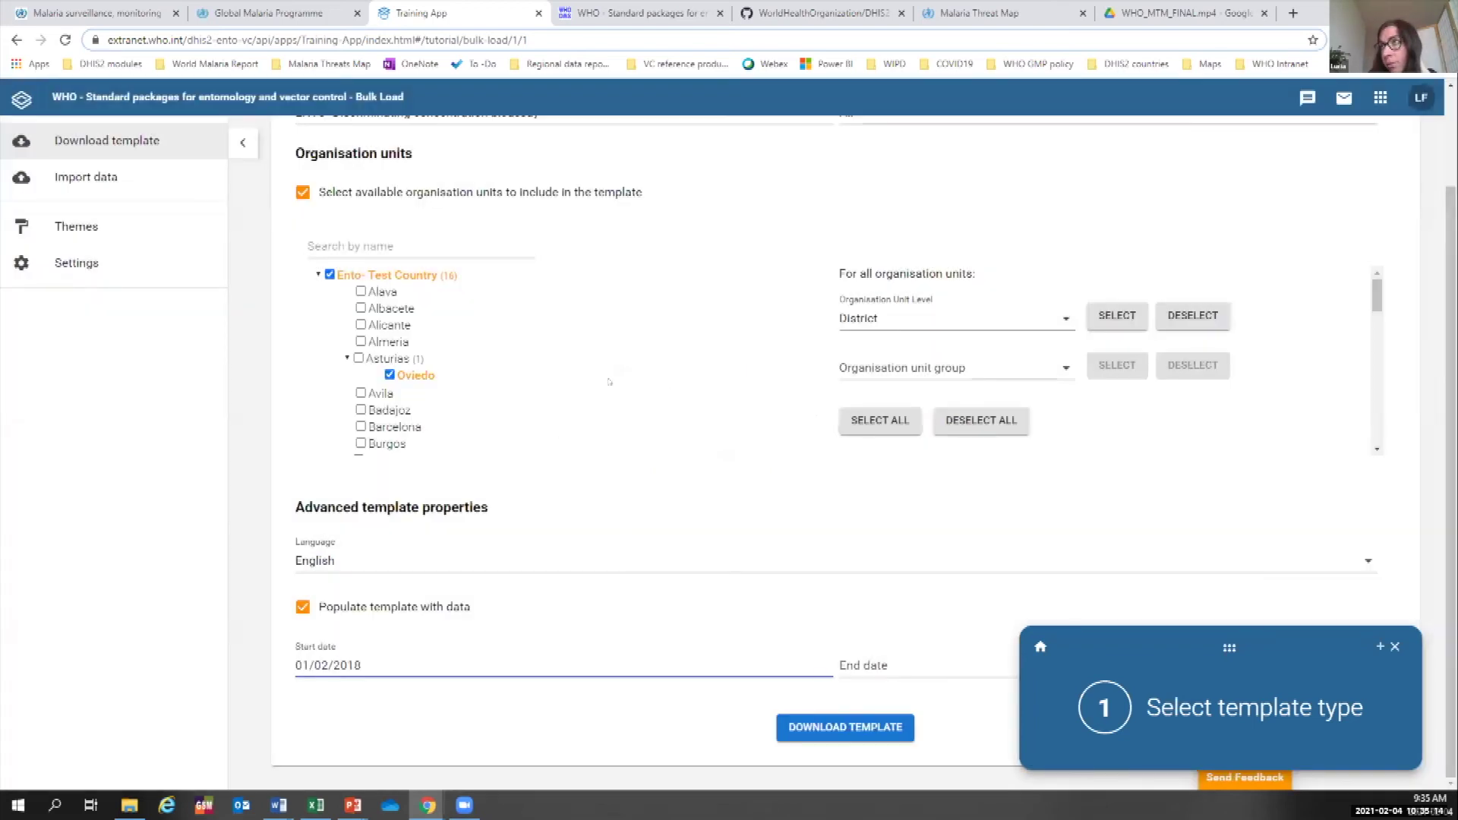
{"action": "left_click", "coordinate": [875, 665]}
{"action": "left_click", "coordinate": [364, 663]}
{"action": "left_click", "coordinate": [365, 663]}
{"action": "left_click", "coordinate": [629, 358]}
{"action": "left_click", "coordinate": [629, 358]}
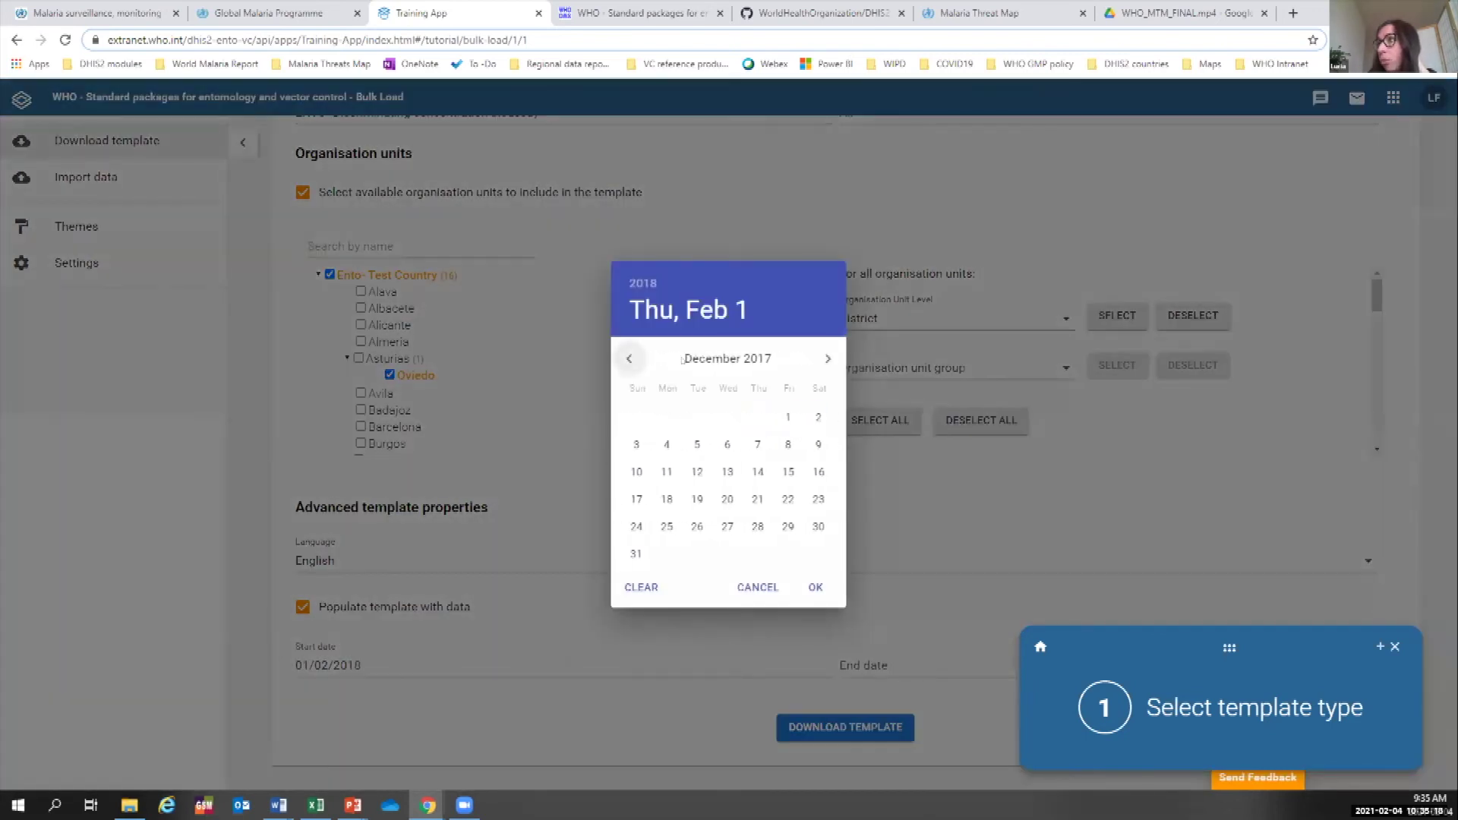
{"action": "left_click", "coordinate": [827, 358]}
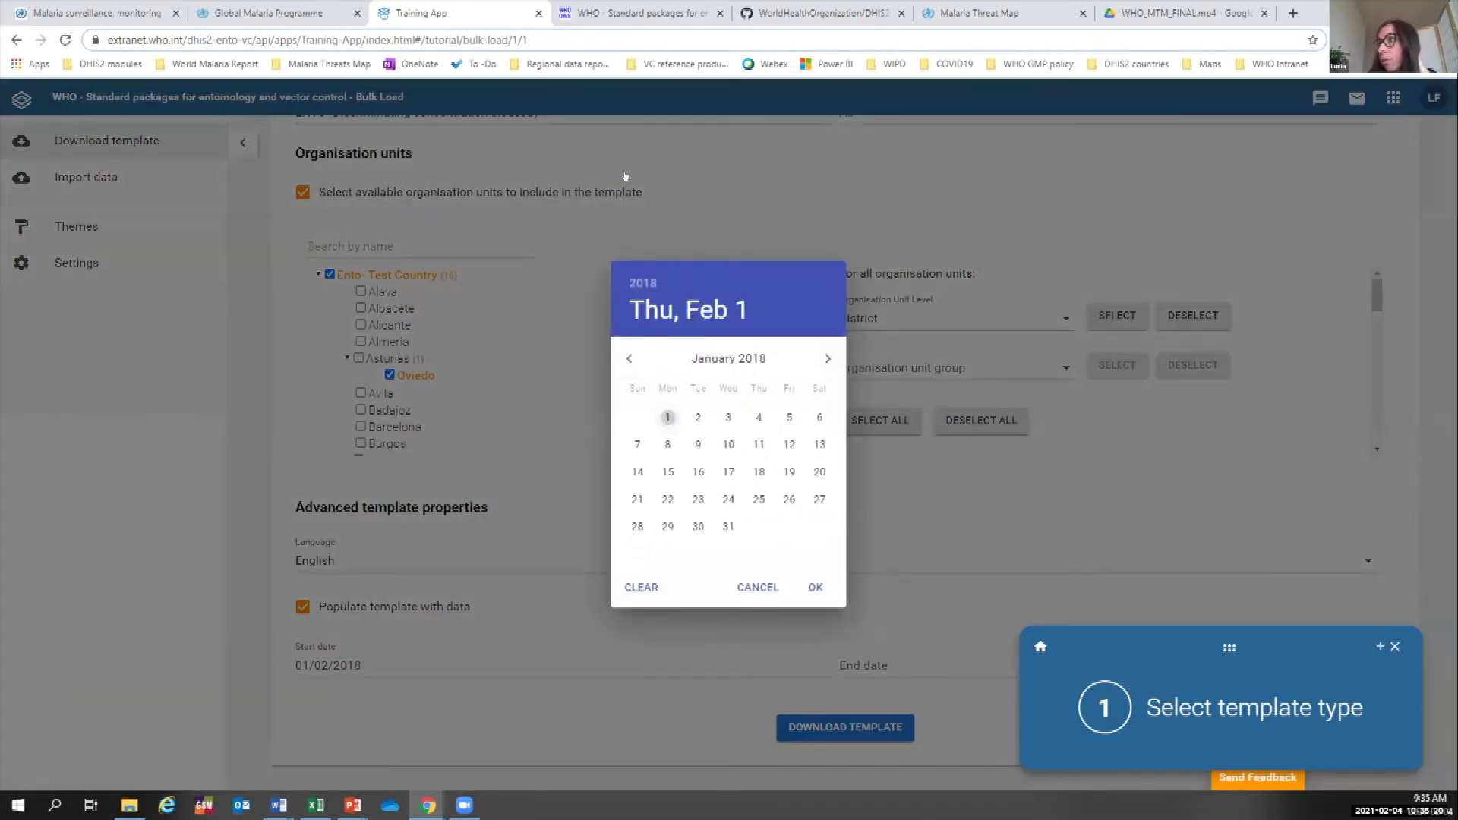
{"action": "left_click", "coordinate": [667, 417]}
Set the end date to 04/02/2021 and download the populated template.
{"action": "left_click", "coordinate": [873, 665]}
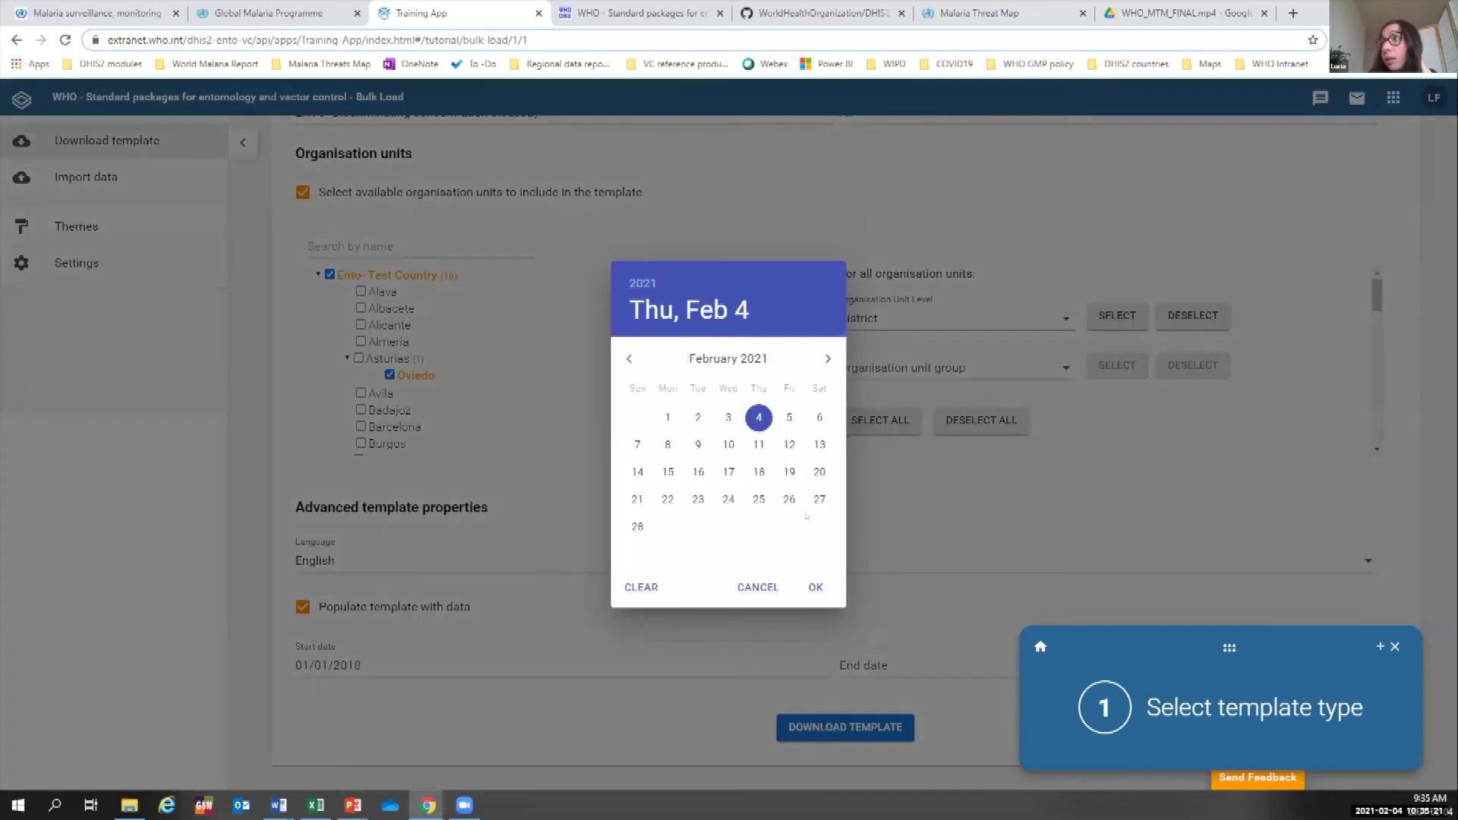
{"action": "left_click", "coordinate": [757, 418]}
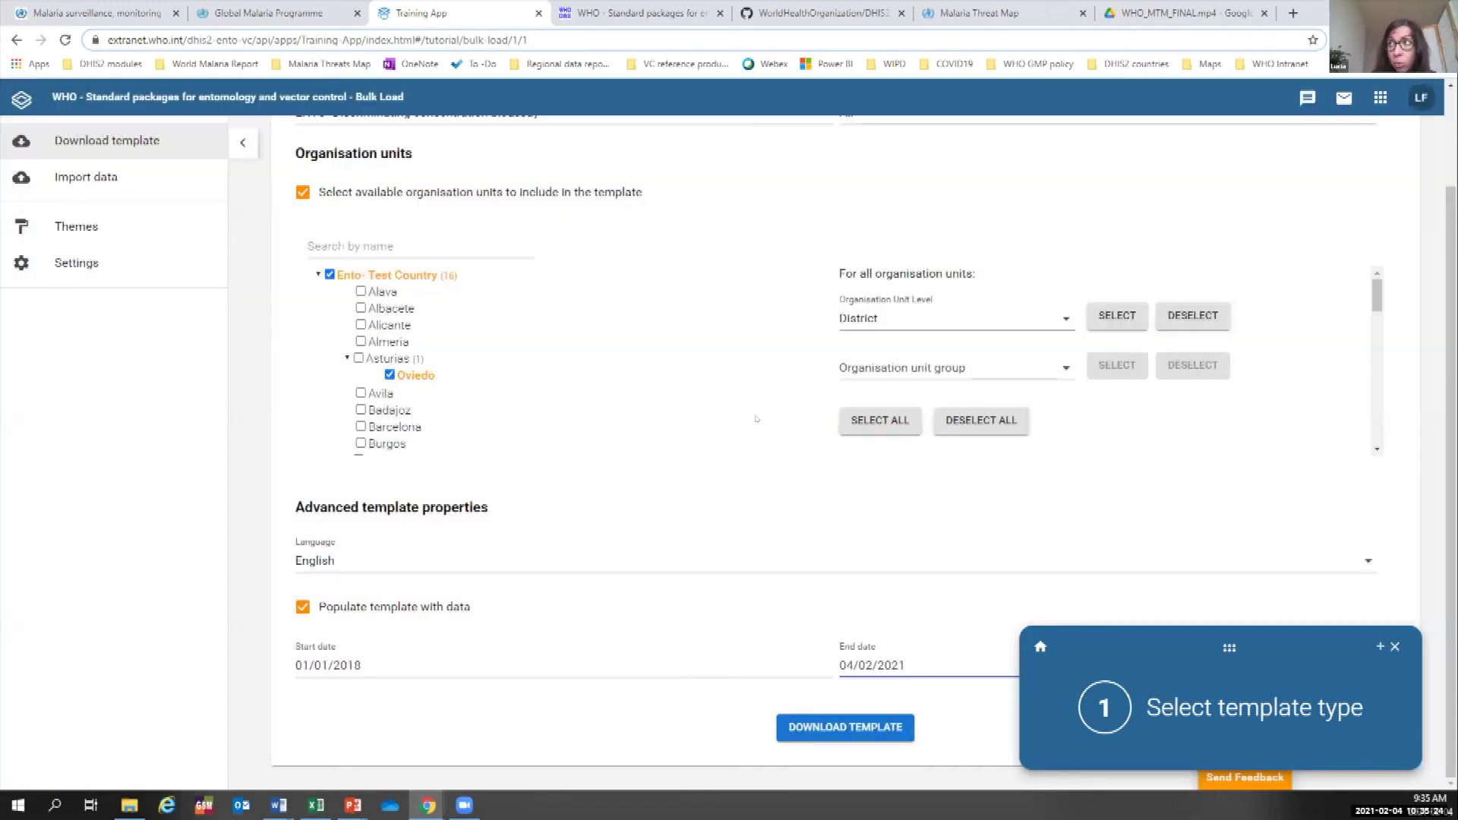
{"action": "left_click", "coordinate": [811, 733]}
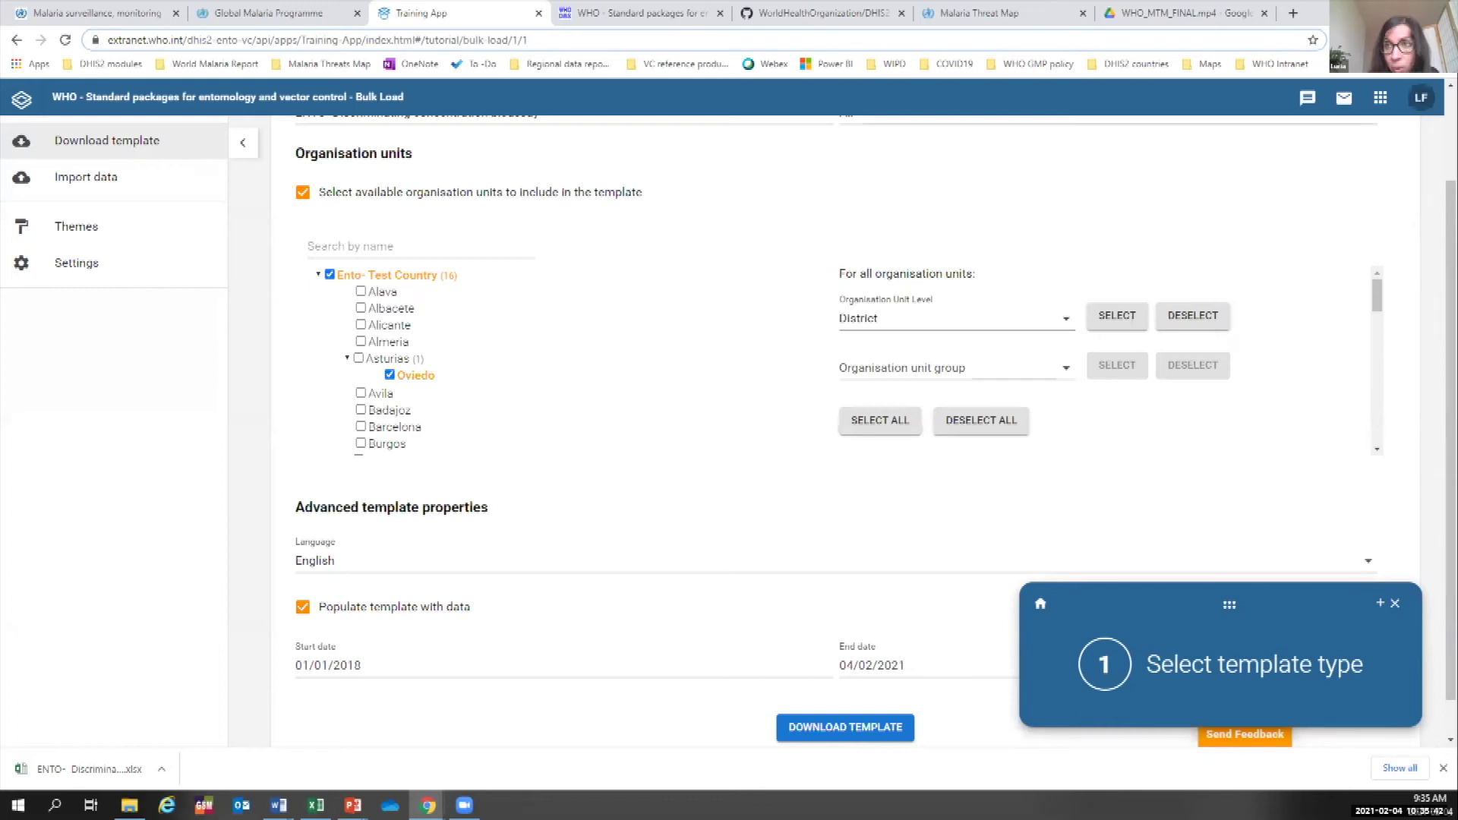
Open the downloaded discriminating concentration bioassay template in Excel and review its columns from test type through resistance frequency.
{"action": "left_click", "coordinate": [30, 756]}
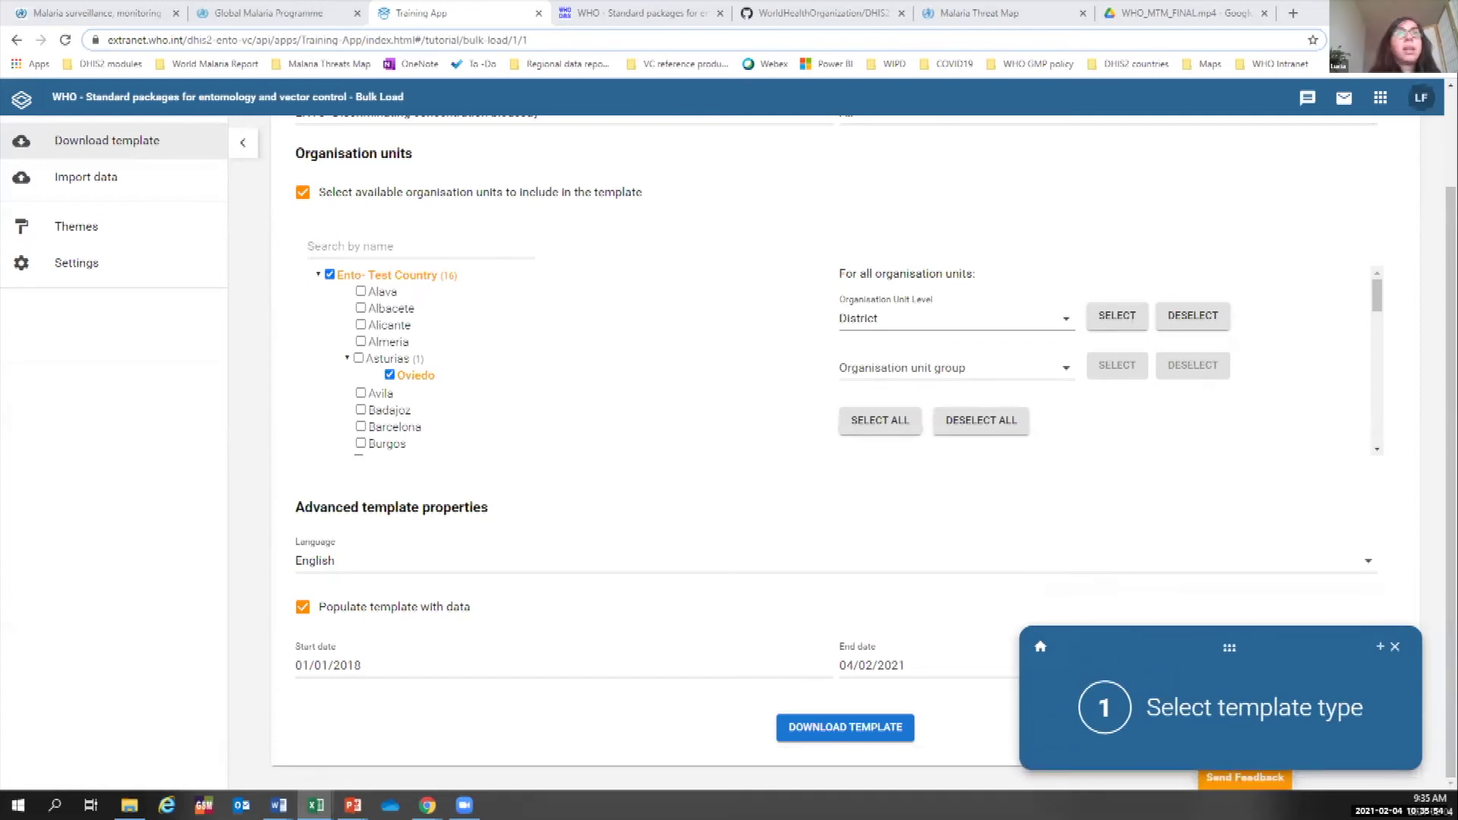
{"action": "left_click", "coordinate": [1001, 85]}
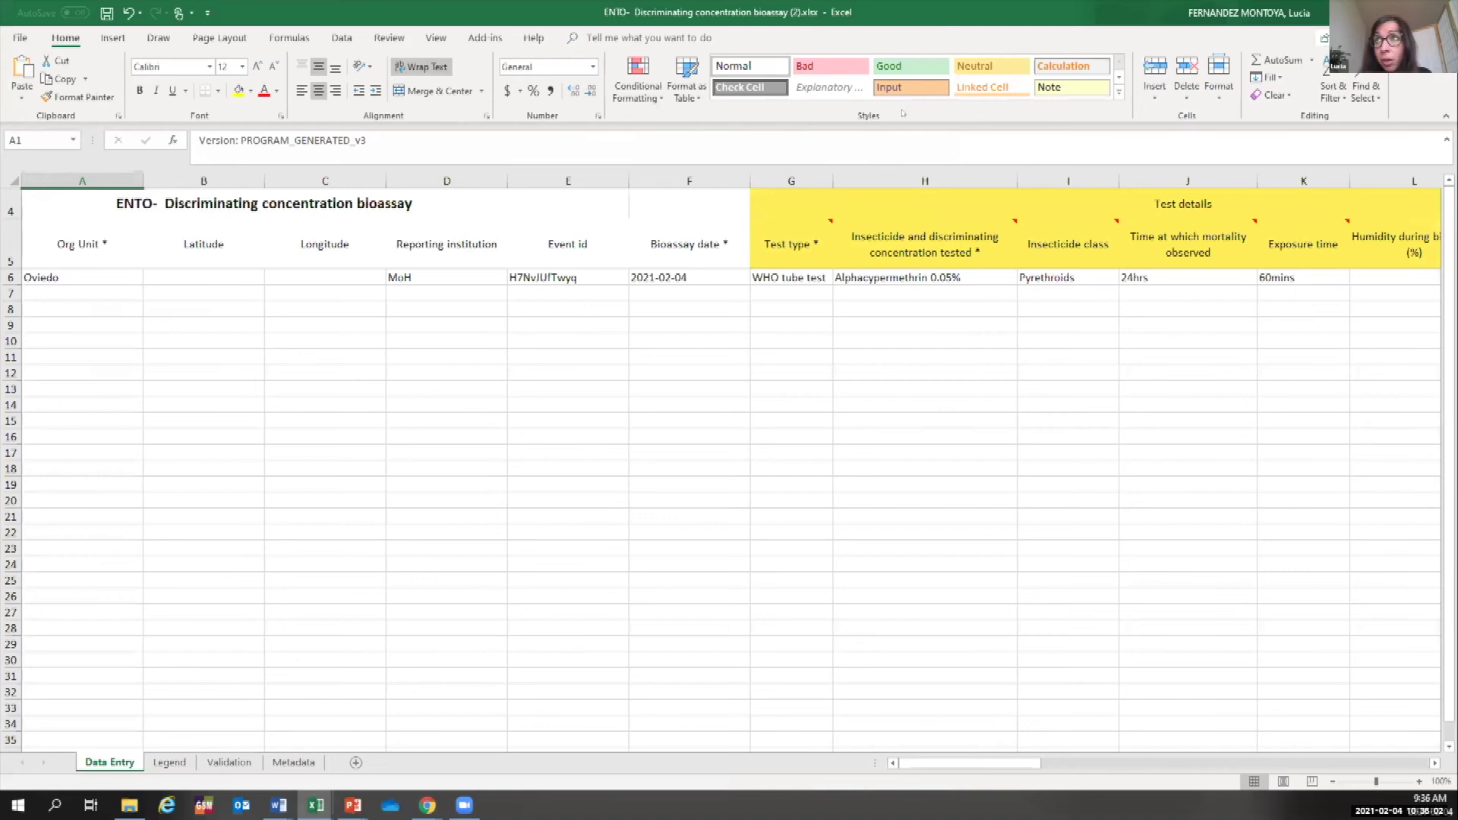
{"action": "left_click", "coordinate": [936, 340]}
{"action": "left_click_drag", "start_coordinate": [792, 181], "coordinate": [1219, 181]}
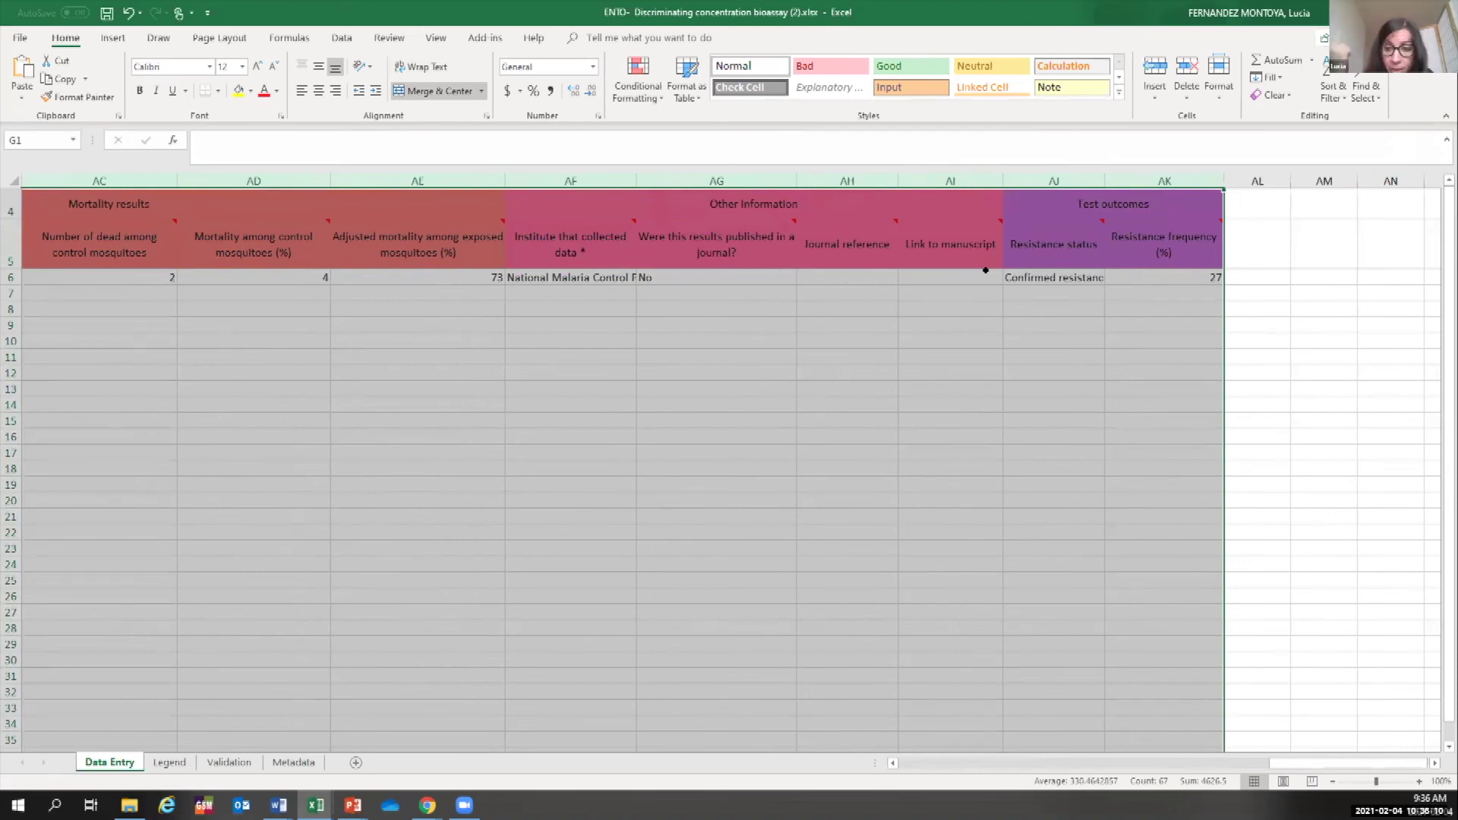
{"action": "left_click_drag", "start_coordinate": [1291, 762], "coordinate": [950, 764]}
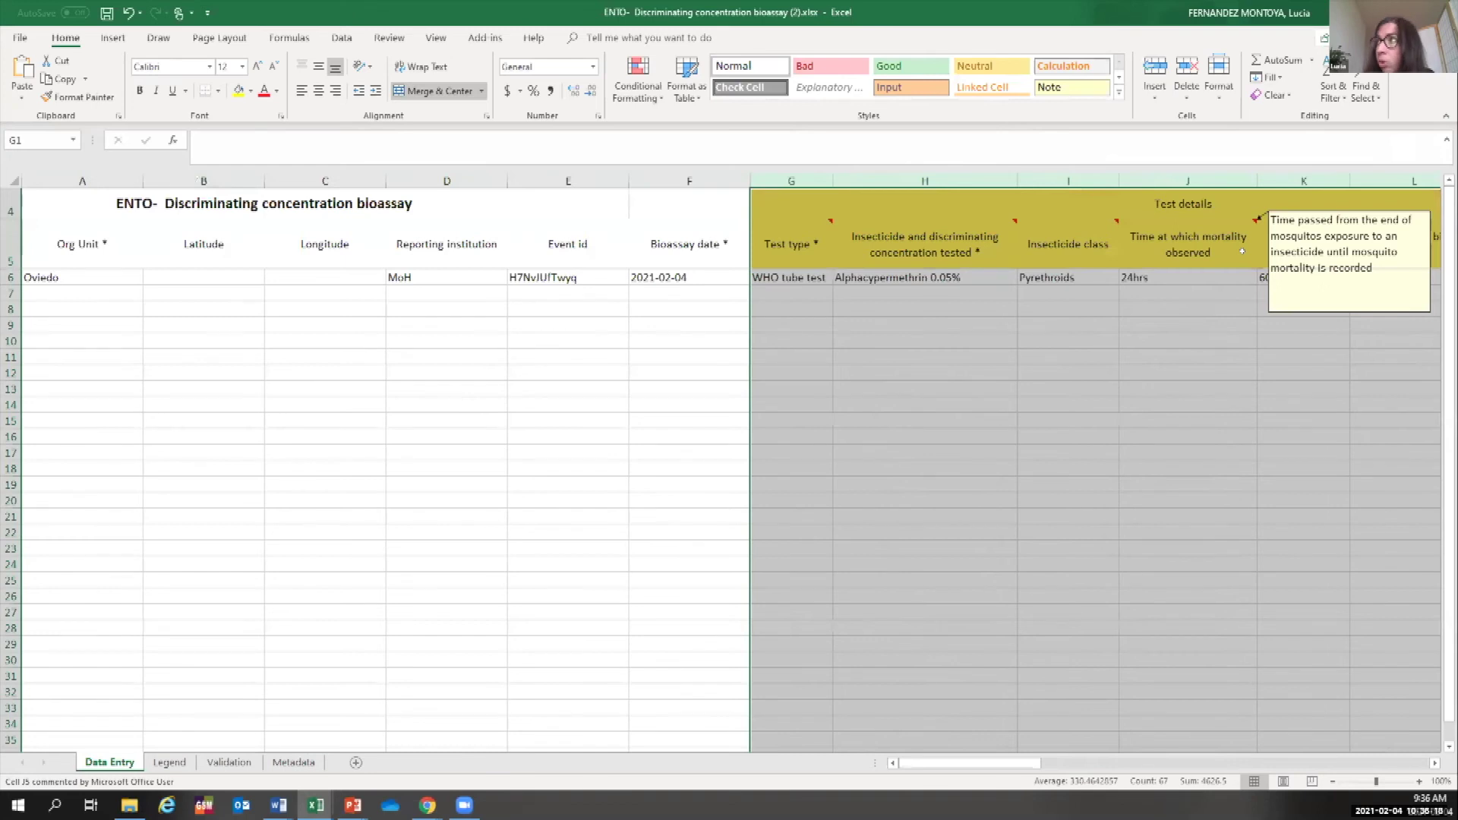
{"action": "left_click", "coordinate": [986, 339]}
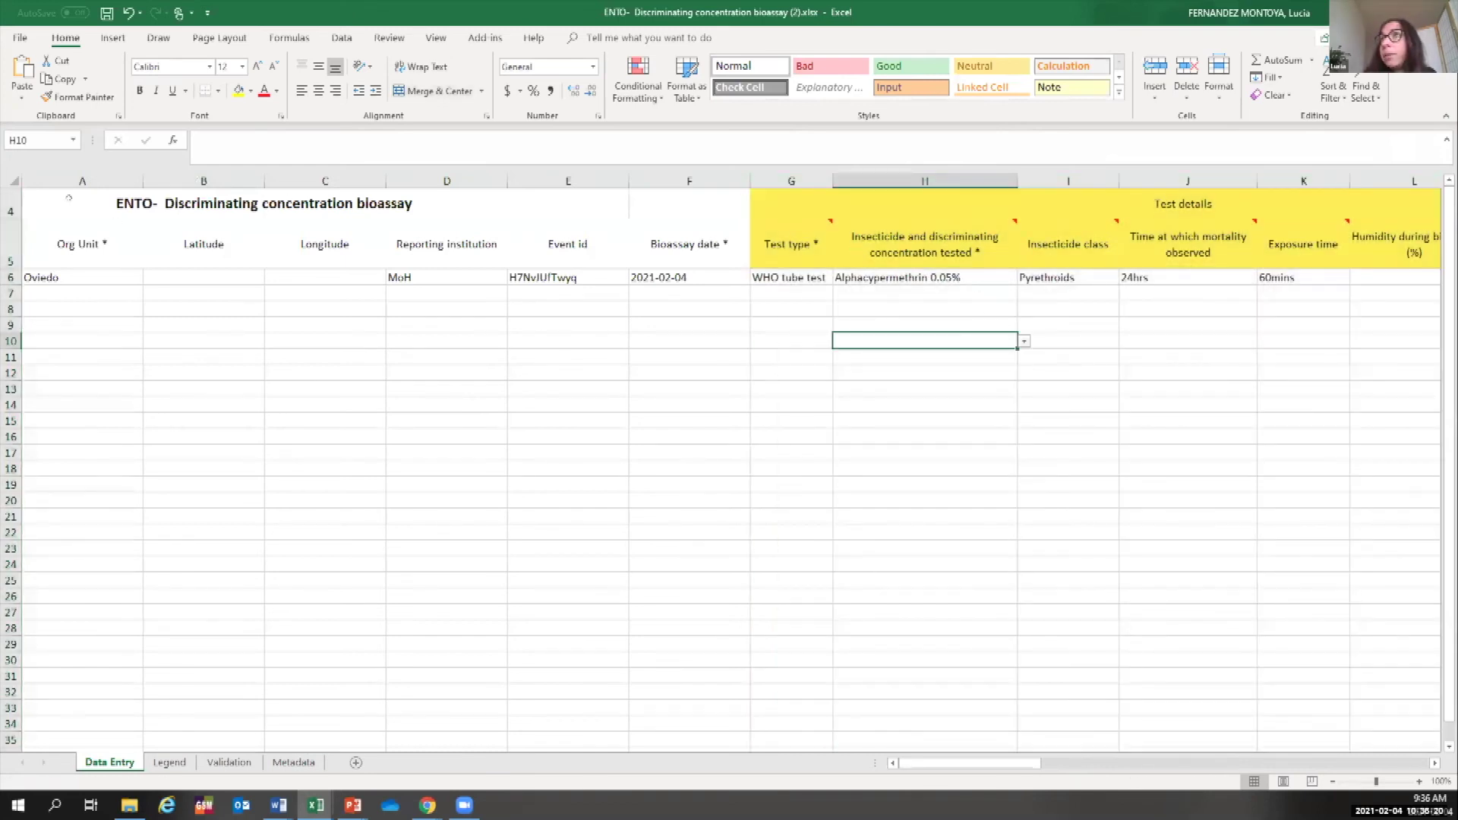
Look through the workbook's Legend, Validation and Metadata sheets and return to the Data Entry sheet.
{"action": "left_click", "coordinate": [185, 199]}
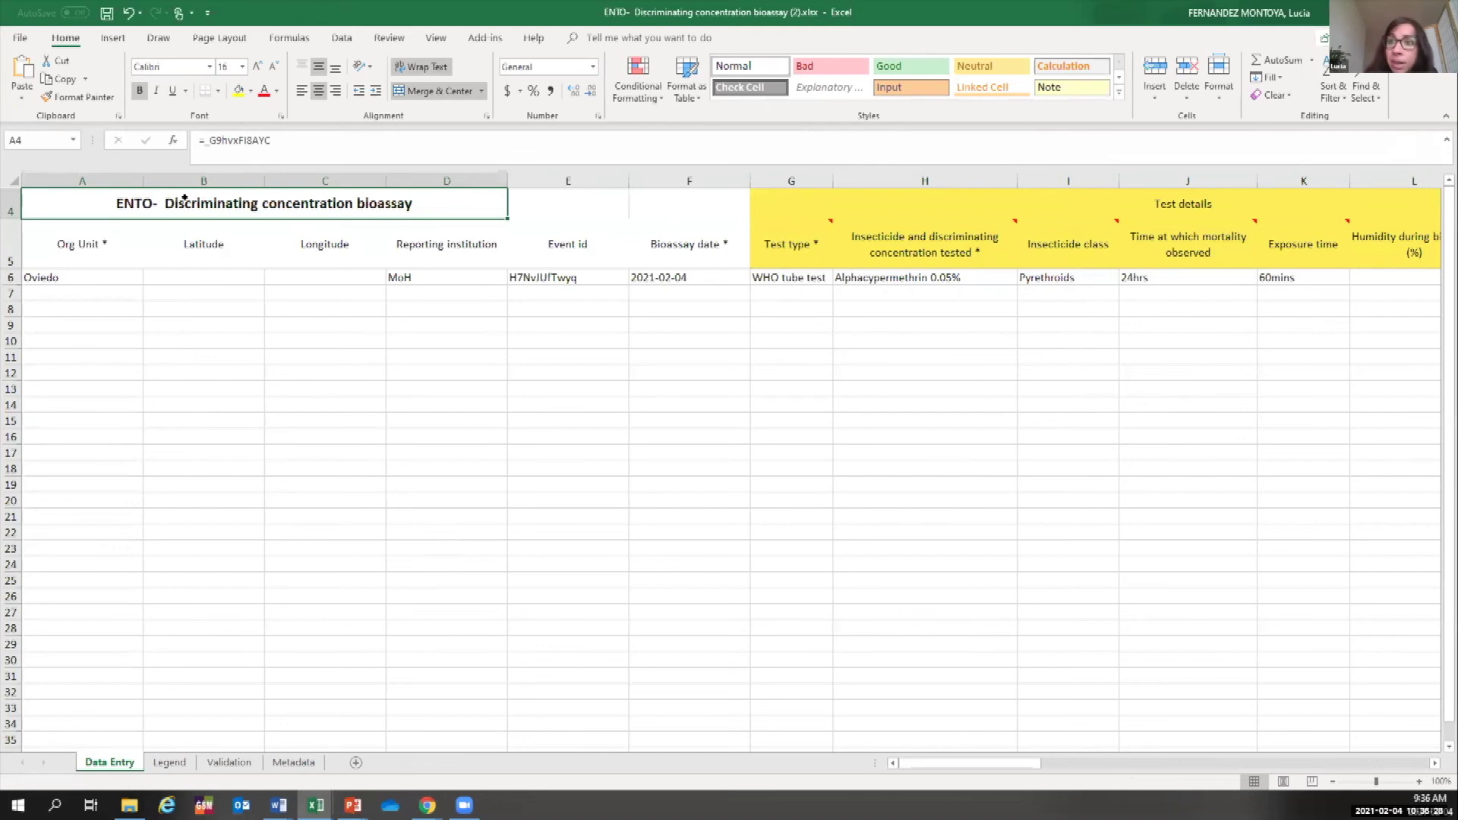
{"action": "key", "text": "ctrl+Page_Down"}
{"action": "key", "text": "ctrl+Page_Down"}
{"action": "key", "text": "ctrl+Page_Down"}
{"action": "left_click", "coordinate": [171, 762]}
{"action": "key", "text": "ctrl+Page_Down"}
{"action": "key", "text": "ctrl+Page_Down"}
{"action": "key", "text": "ctrl+Page_Up"}
{"action": "key", "text": "ctrl+Page_Up"}
{"action": "key", "text": "ctrl+Page_Up"}
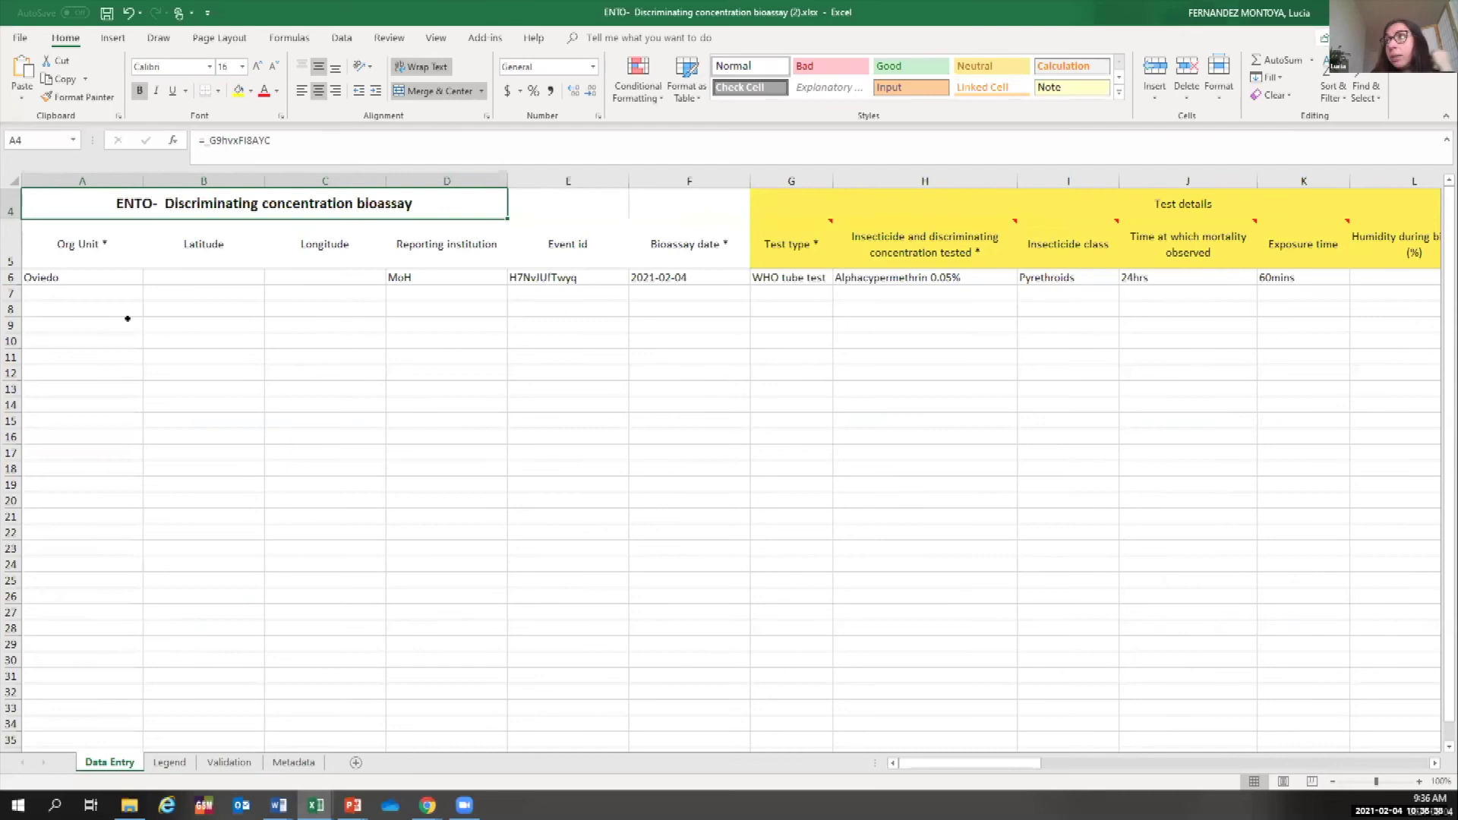
Change the org unit of the first record in row 6 to Salamanca.
{"action": "left_click", "coordinate": [112, 271]}
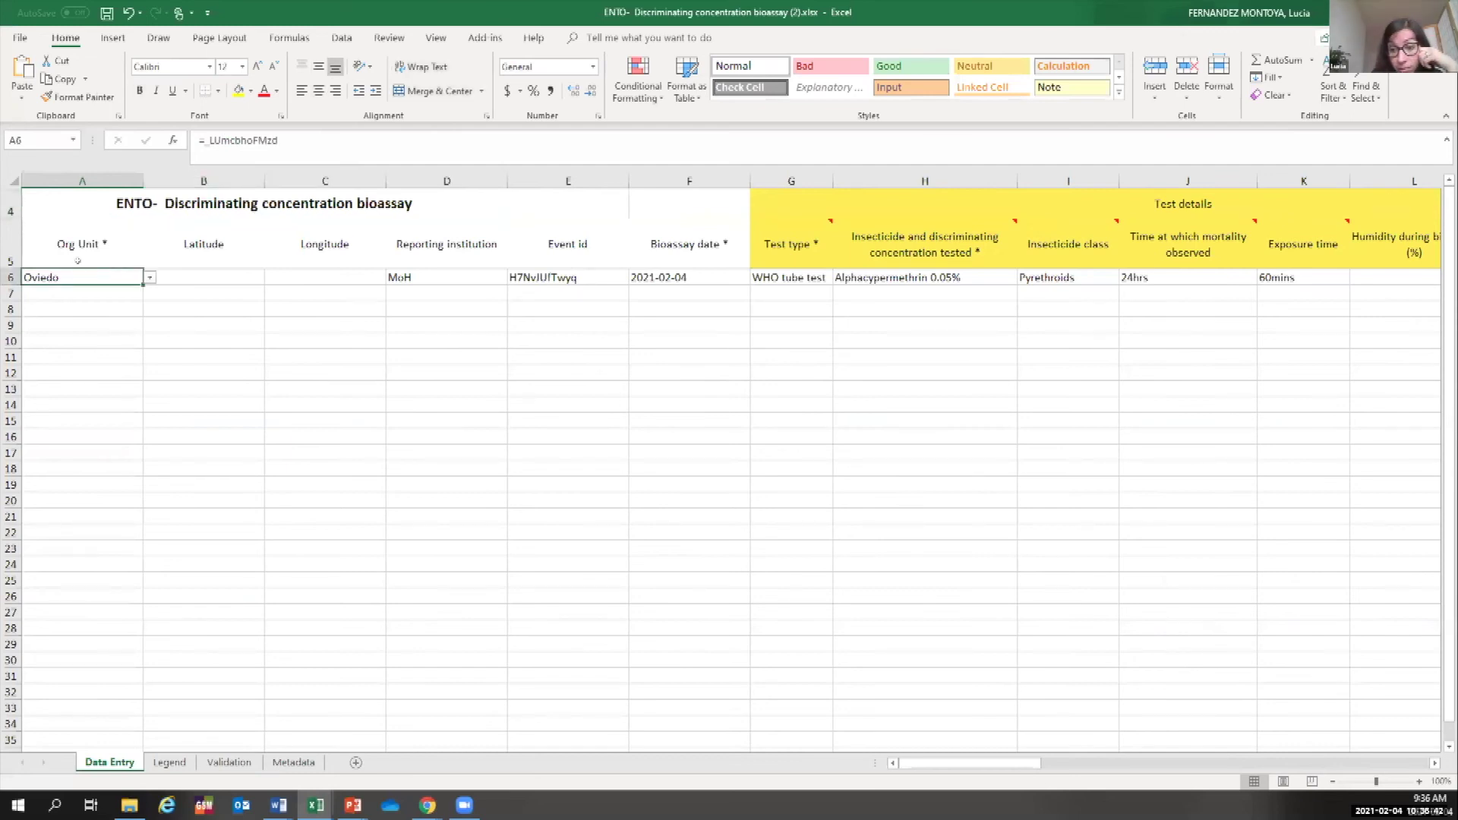
{"action": "left_click", "coordinate": [150, 277]}
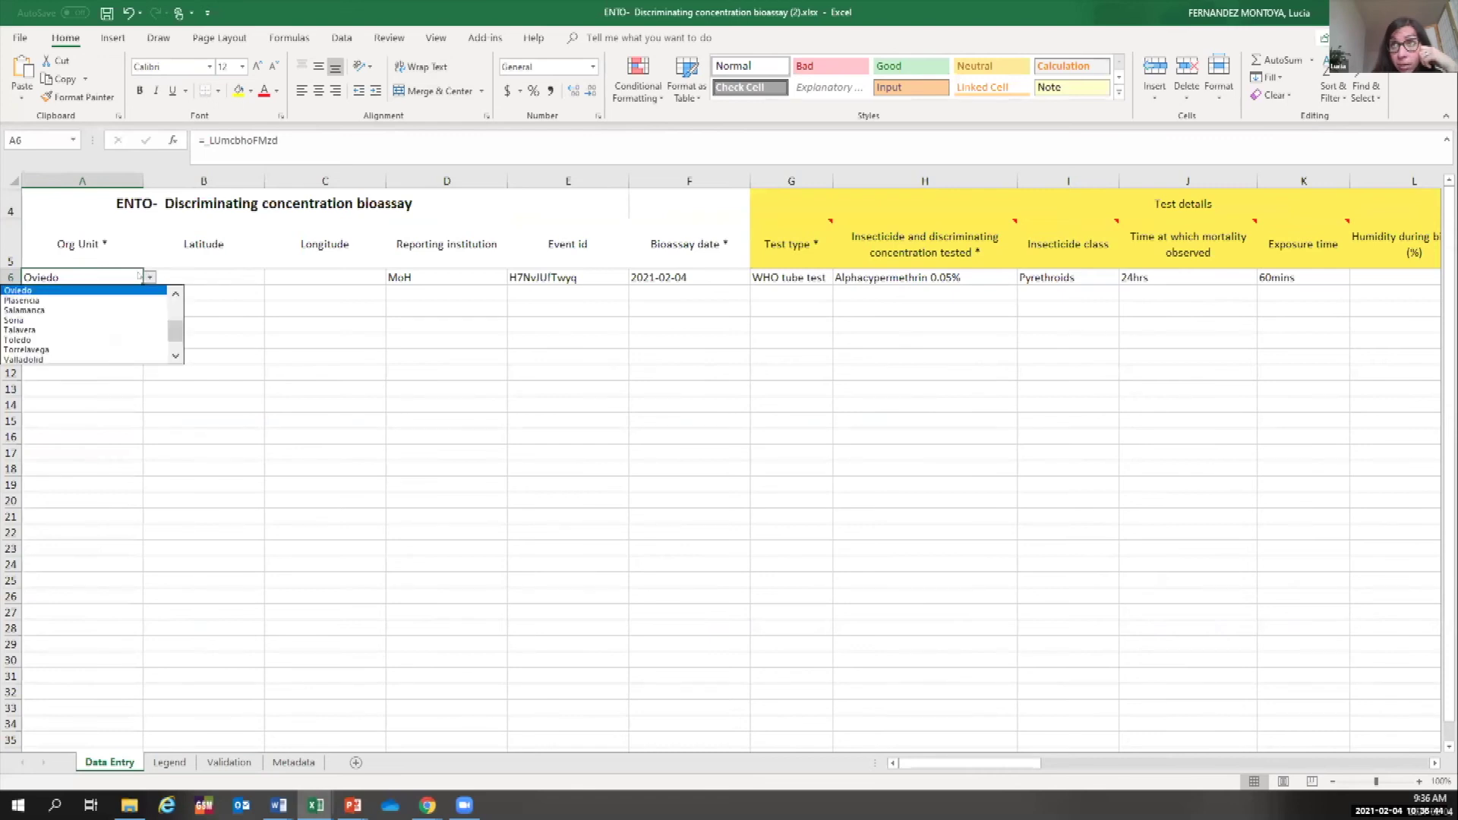
{"action": "scroll", "coordinate": [174, 351], "scroll_direction": "down", "scroll_amount": 2}
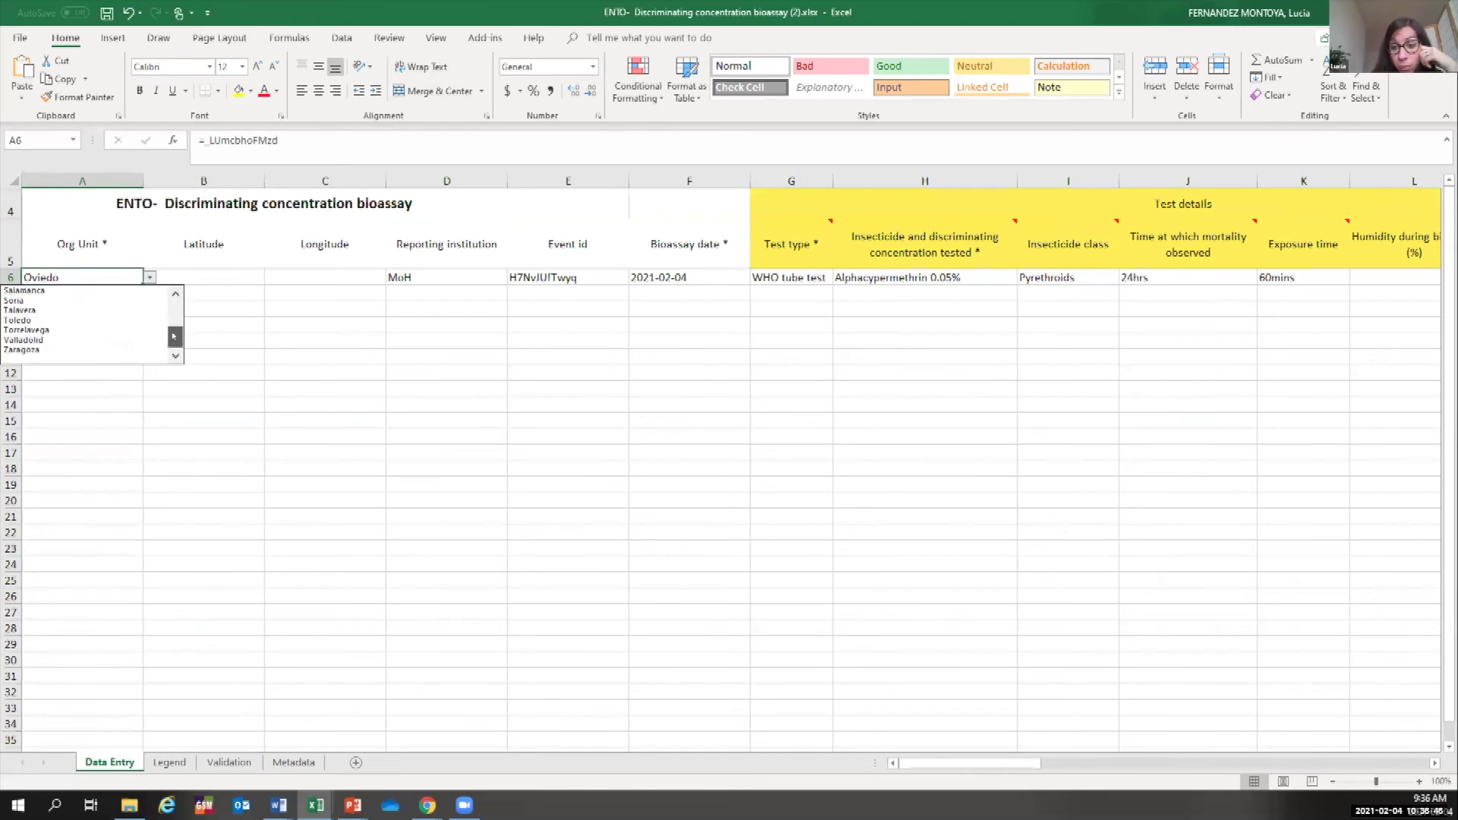
{"action": "scroll", "coordinate": [174, 336], "scroll_direction": "up", "scroll_amount": 5}
{"action": "key", "text": "Escape"}
{"action": "scroll", "coordinate": [174, 337], "scroll_direction": "up", "scroll_amount": 2}
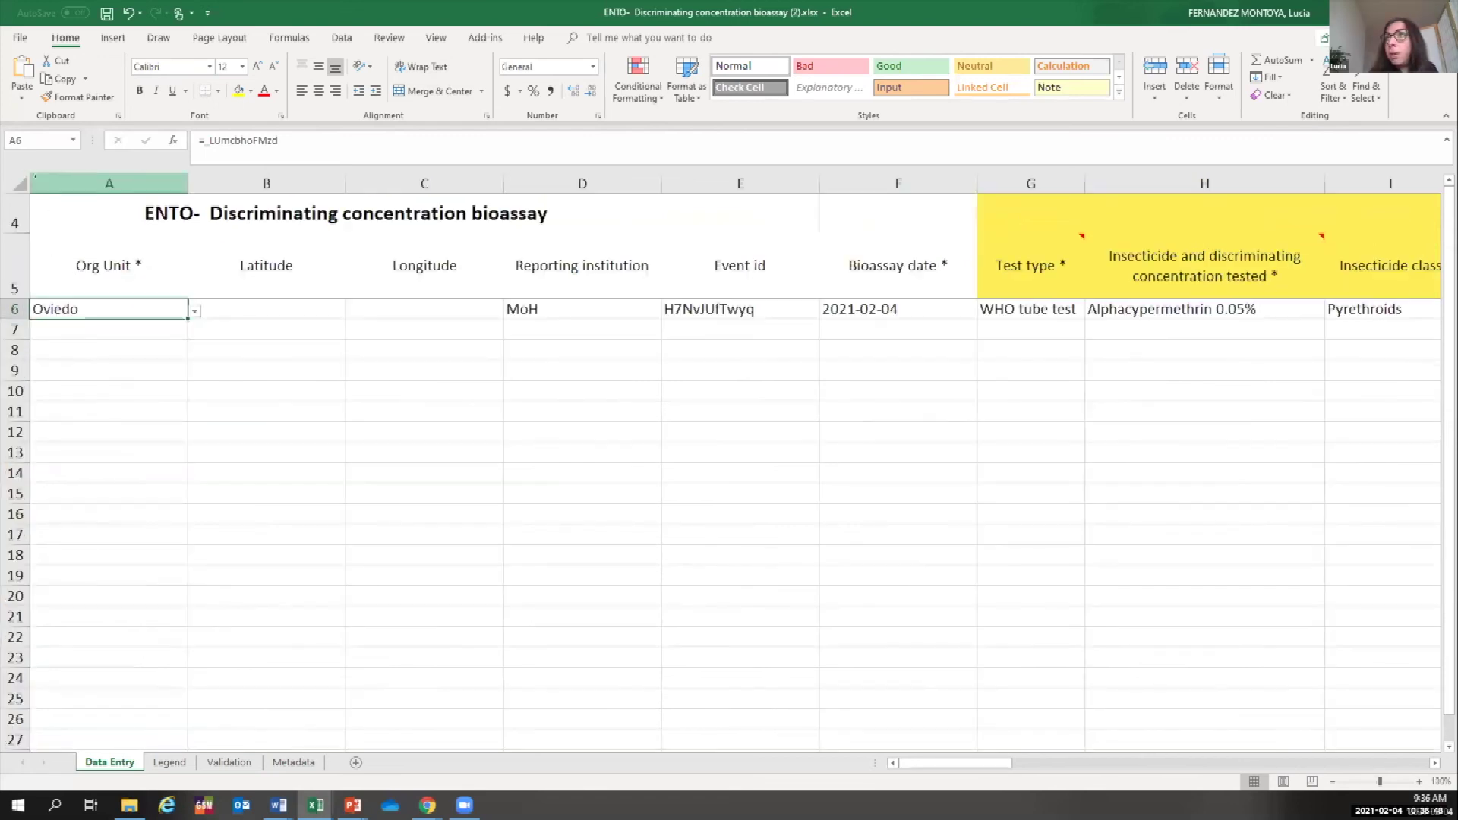
{"action": "scroll", "coordinate": [42, 180], "scroll_direction": "up", "scroll_amount": 2}
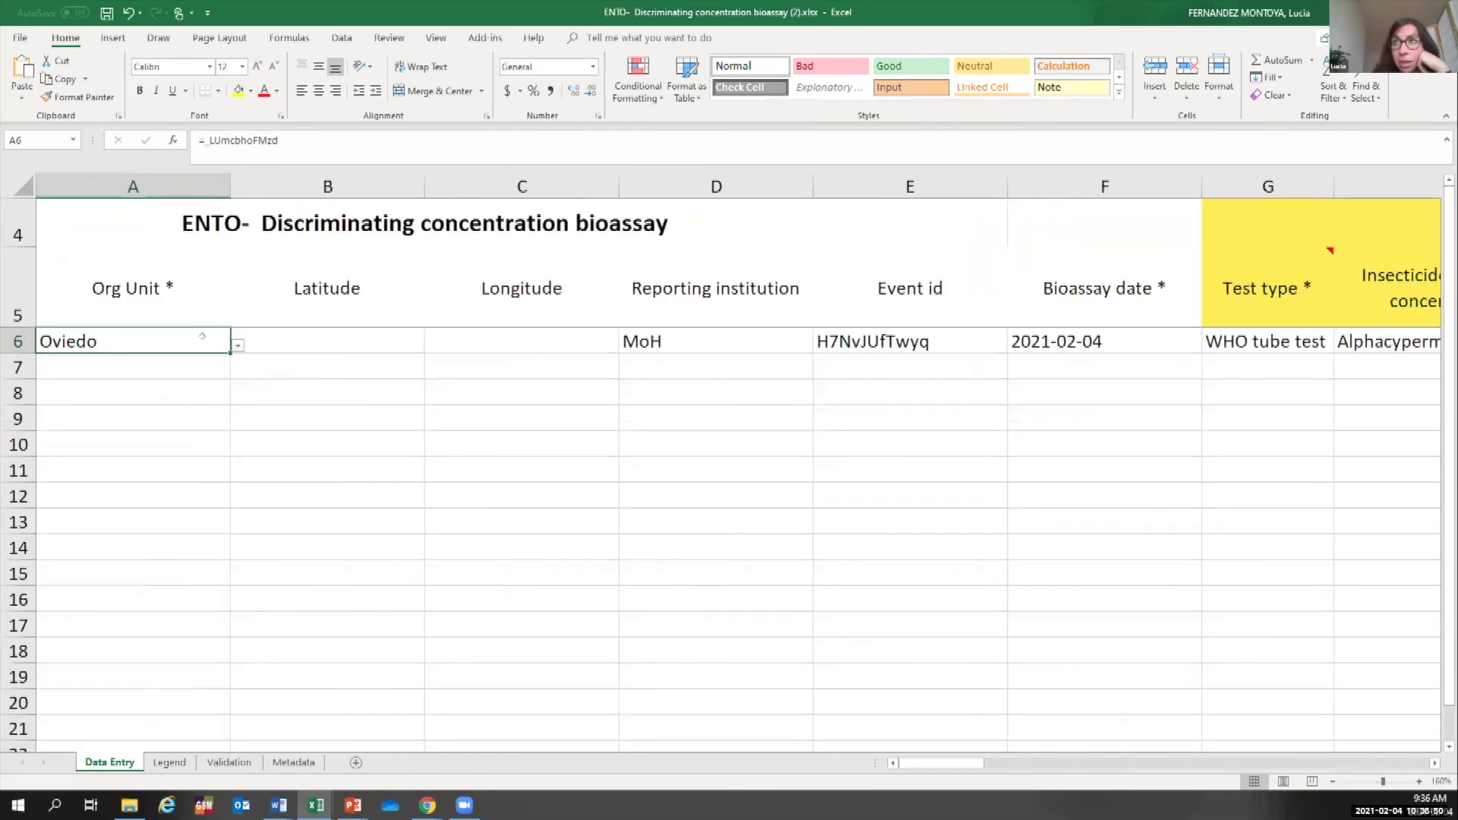
{"action": "left_click", "coordinate": [238, 345]}
{"action": "left_click", "coordinate": [98, 377]}
{"action": "key", "text": "alt+Down"}
{"action": "left_click", "coordinate": [140, 378]}
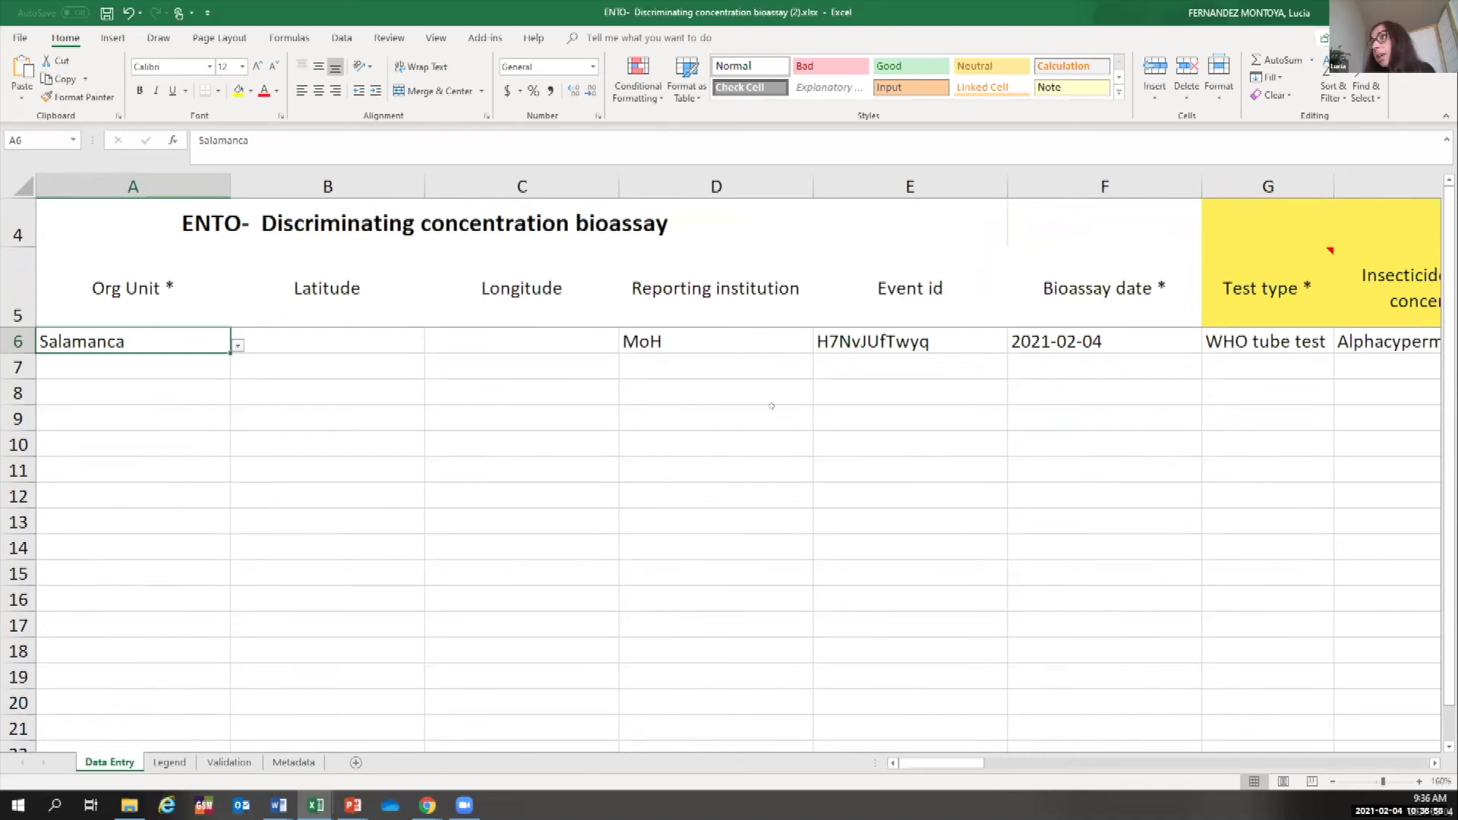
Examine the reporting institution options and the Event id column for the record in row 6.
{"action": "left_click", "coordinate": [687, 338]}
{"action": "left_click", "coordinate": [819, 344]}
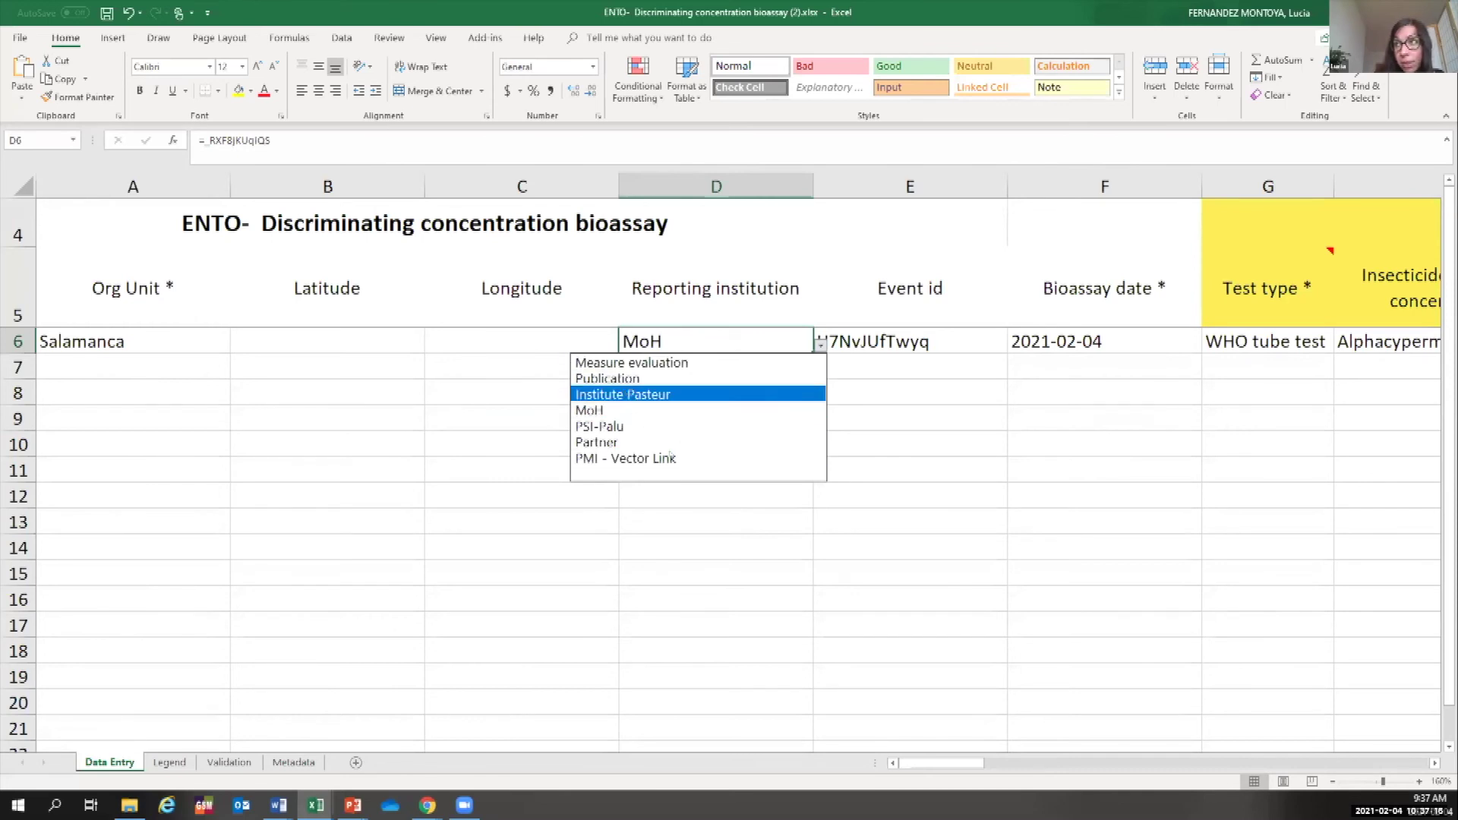
{"action": "left_click", "coordinate": [893, 483]}
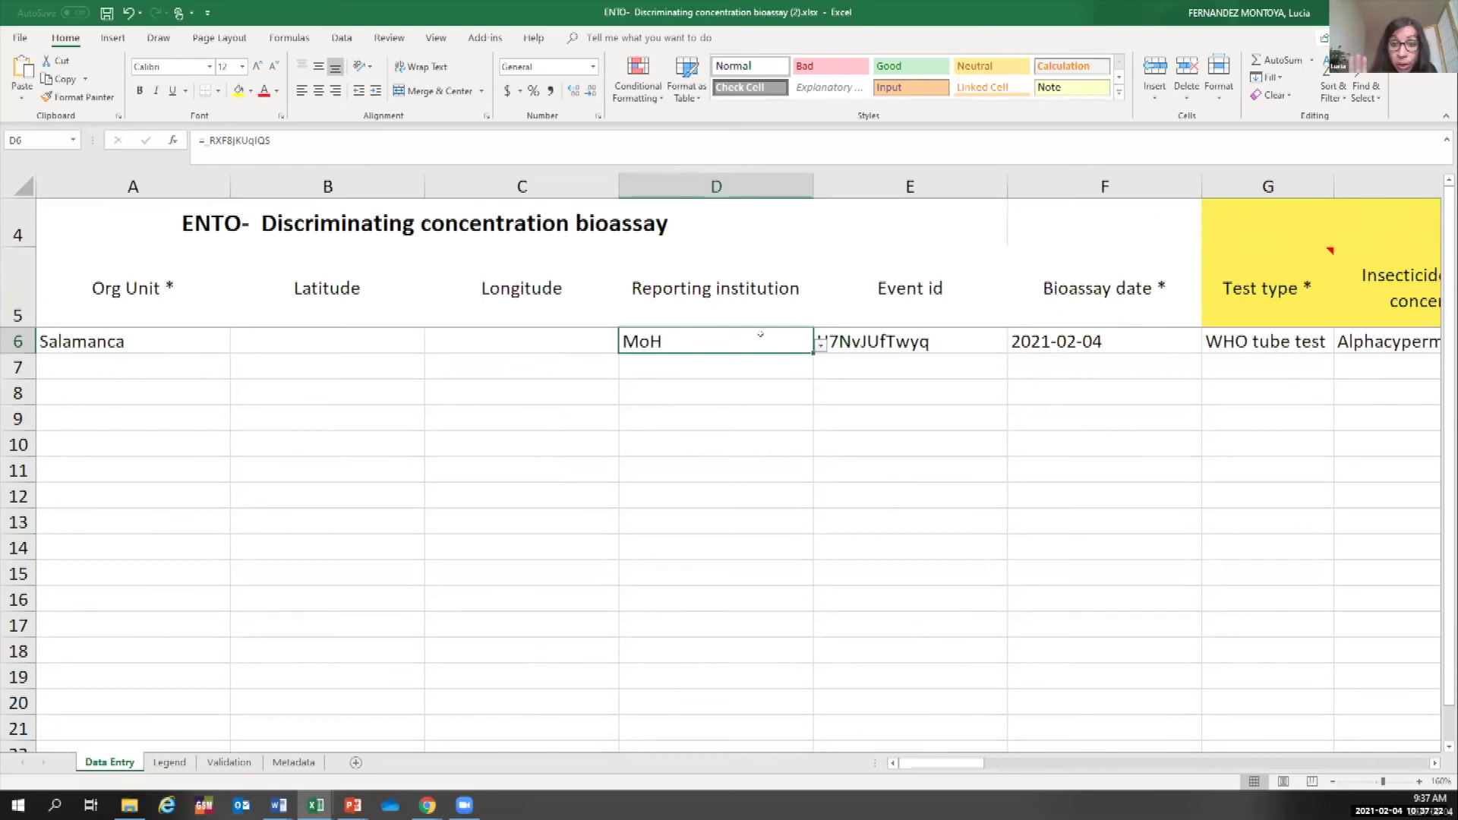
{"action": "left_click", "coordinate": [759, 544]}
{"action": "left_click_drag", "start_coordinate": [923, 762], "coordinate": [925, 760]}
{"action": "left_click", "coordinate": [917, 335]}
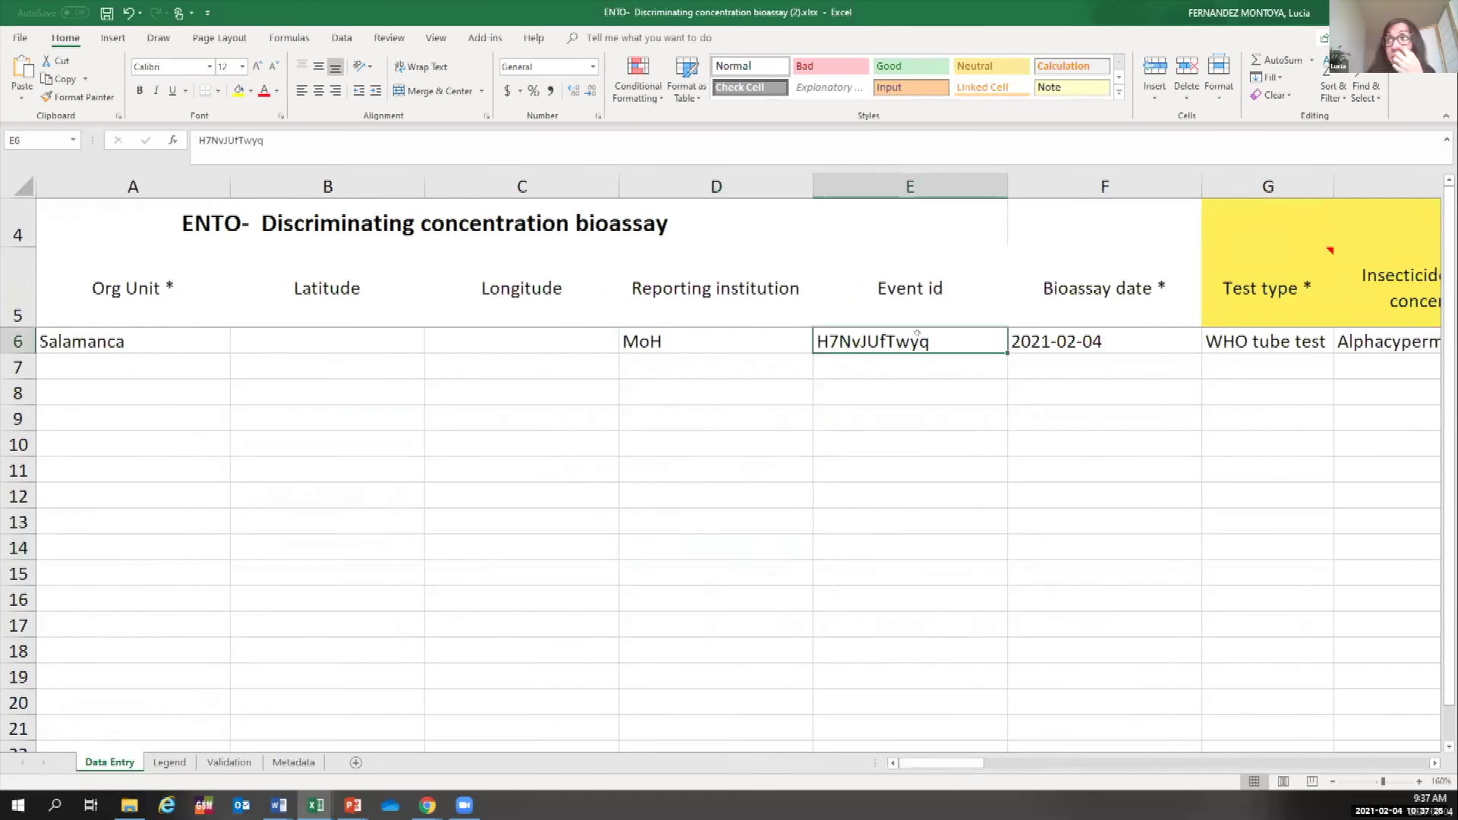
{"action": "left_click", "coordinate": [835, 182]}
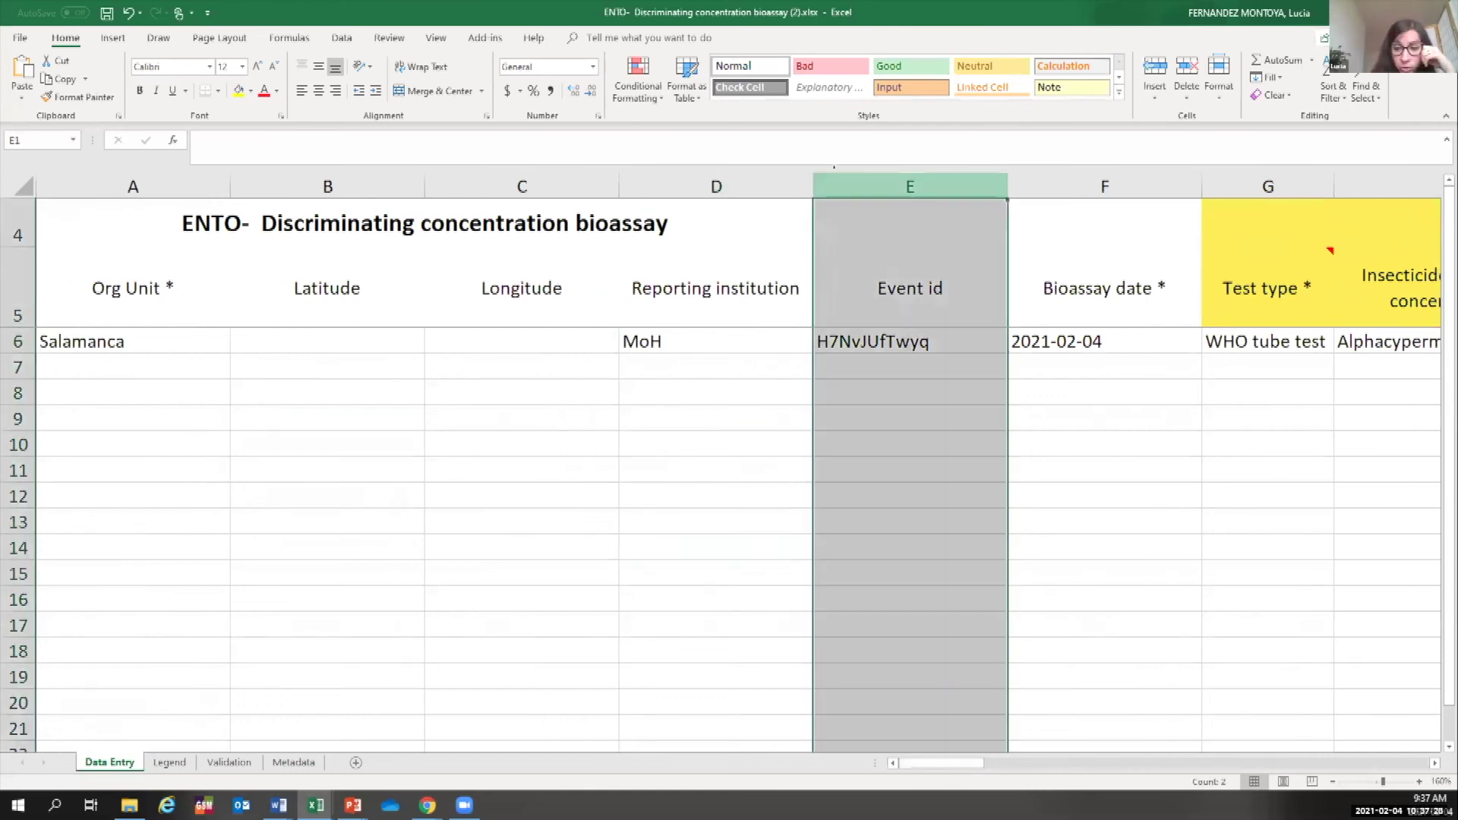
{"action": "left_click", "coordinate": [915, 331]}
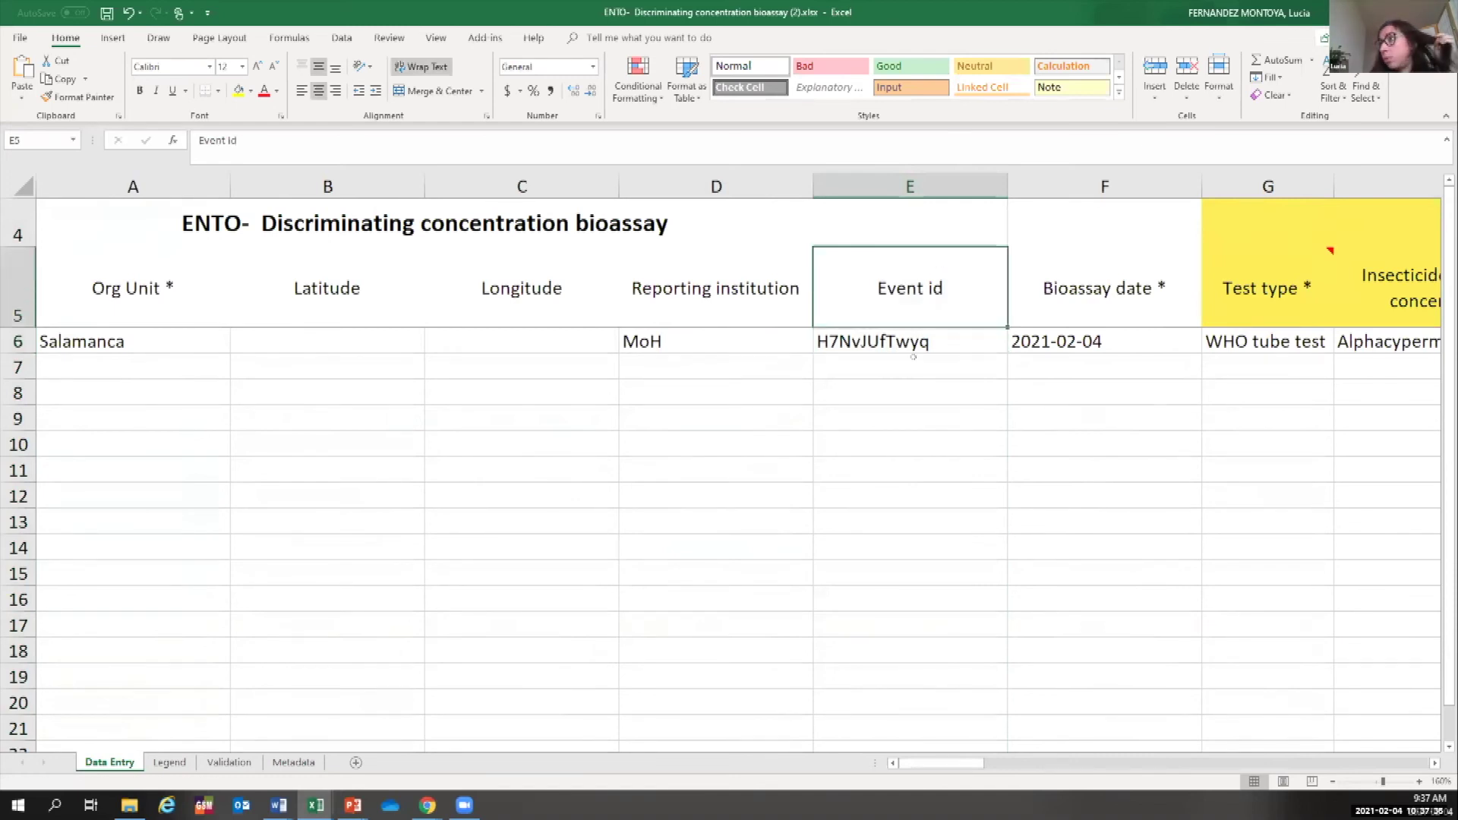
Enter the bioassay date 2021-02-05 for a new record in row 7.
{"action": "left_click", "coordinate": [1106, 348]}
{"action": "left_click_drag", "start_coordinate": [926, 771], "coordinate": [1022, 770]}
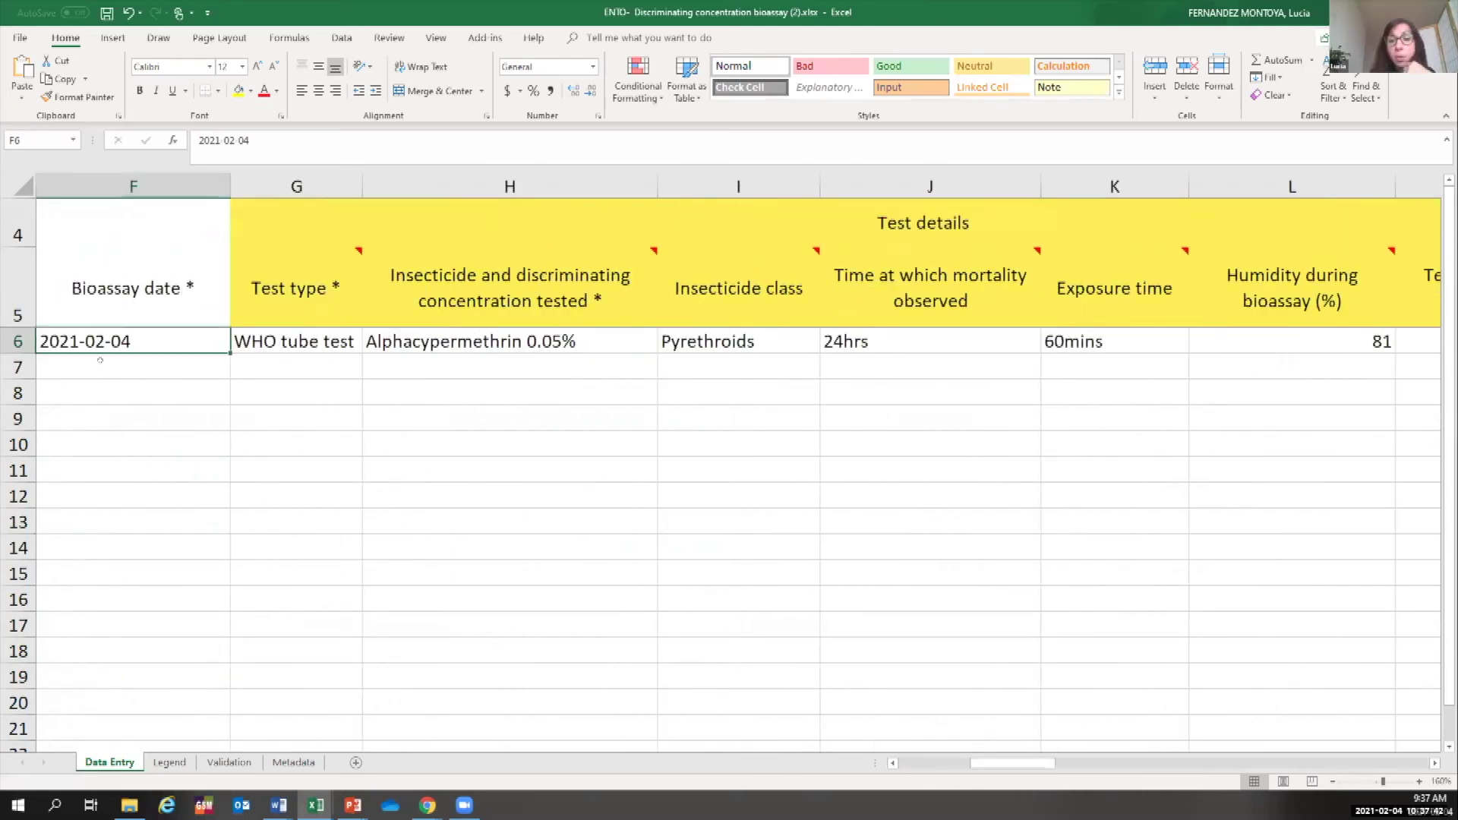
{"action": "left_click", "coordinate": [99, 362]}
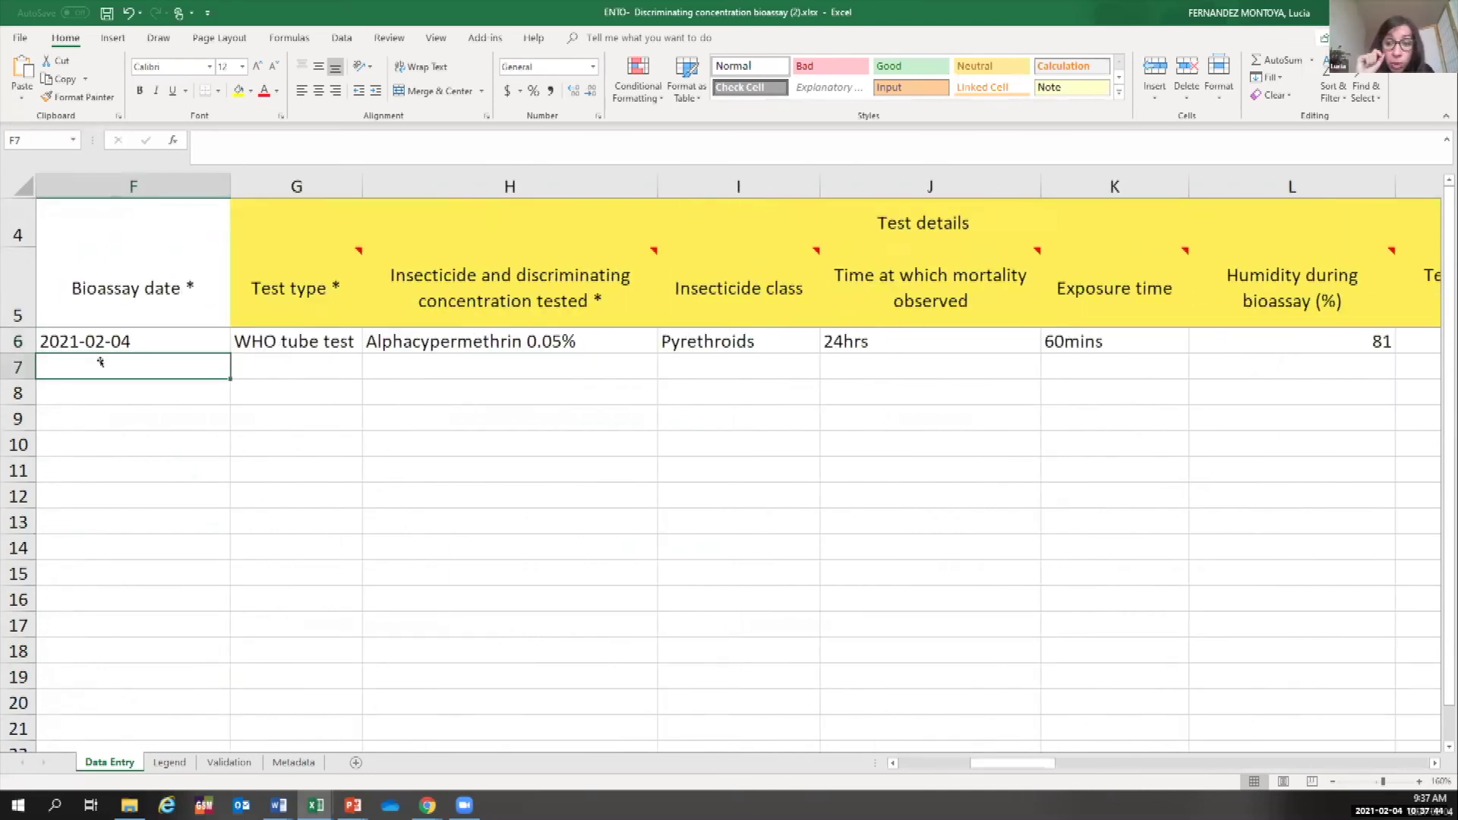
{"action": "type", "text": "20"}
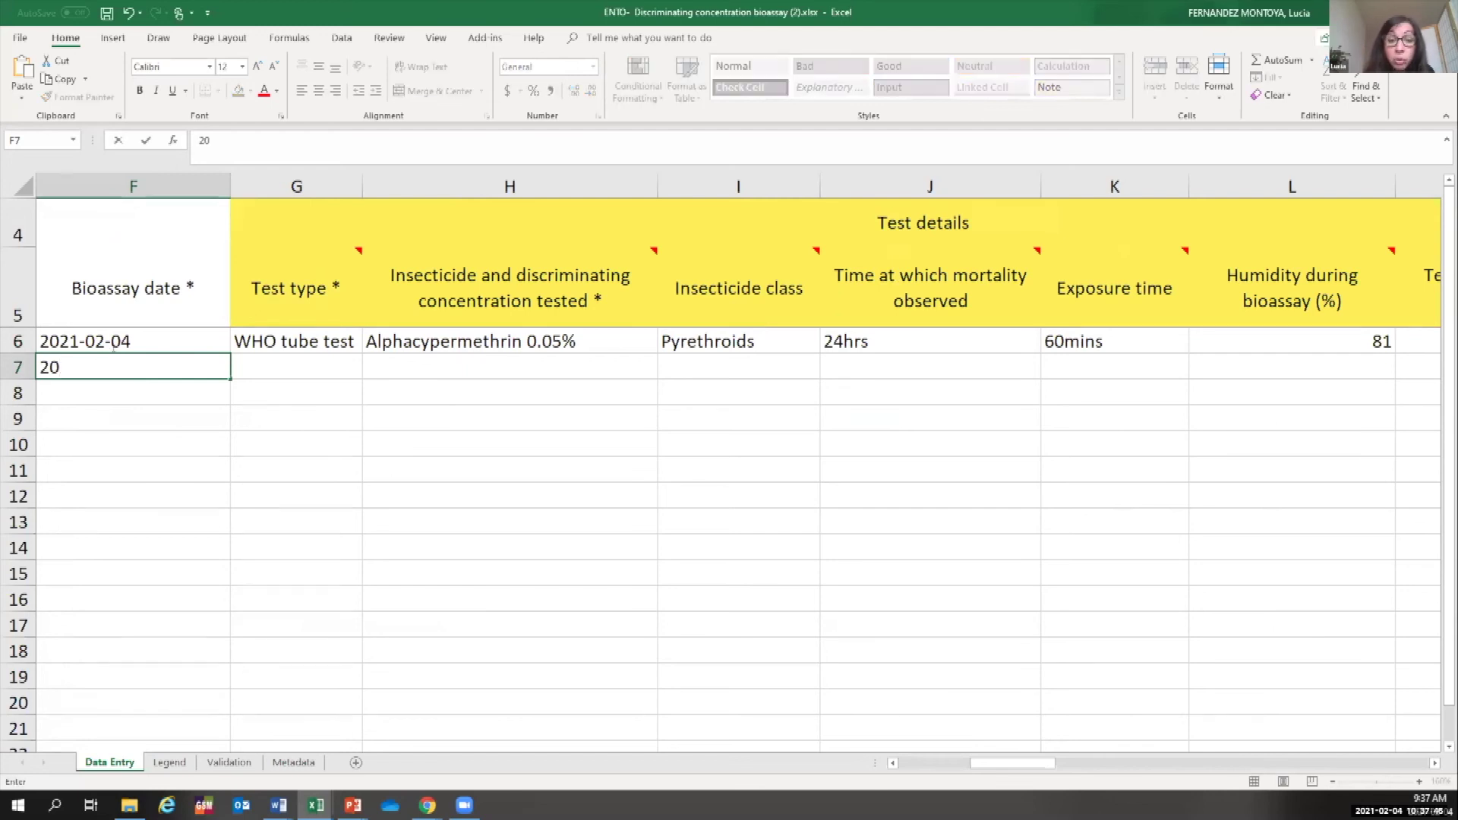
{"action": "type", "text": "21-02-05"}
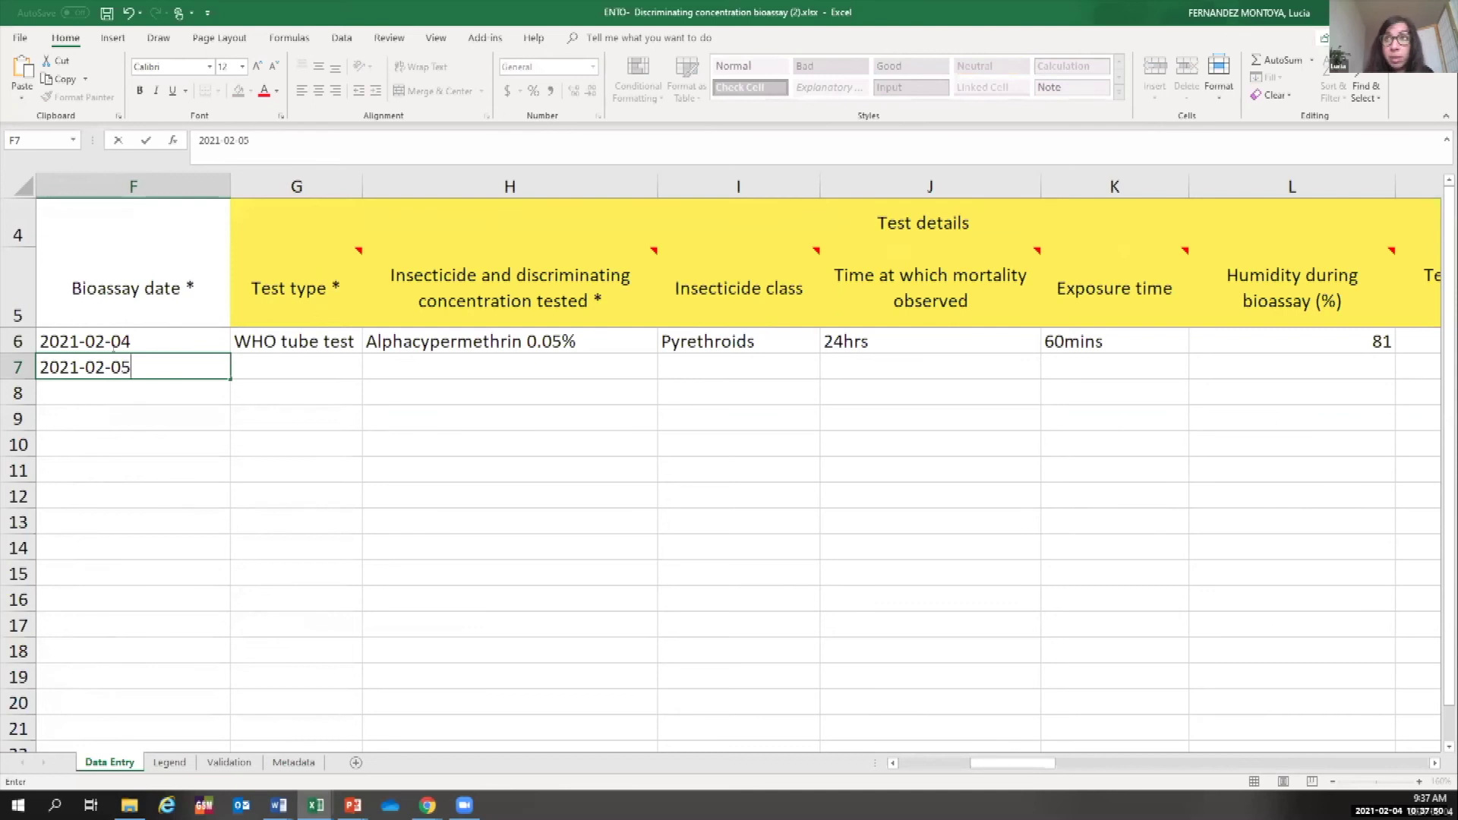
{"action": "left_click", "coordinate": [162, 419]}
{"action": "left_click", "coordinate": [140, 367]}
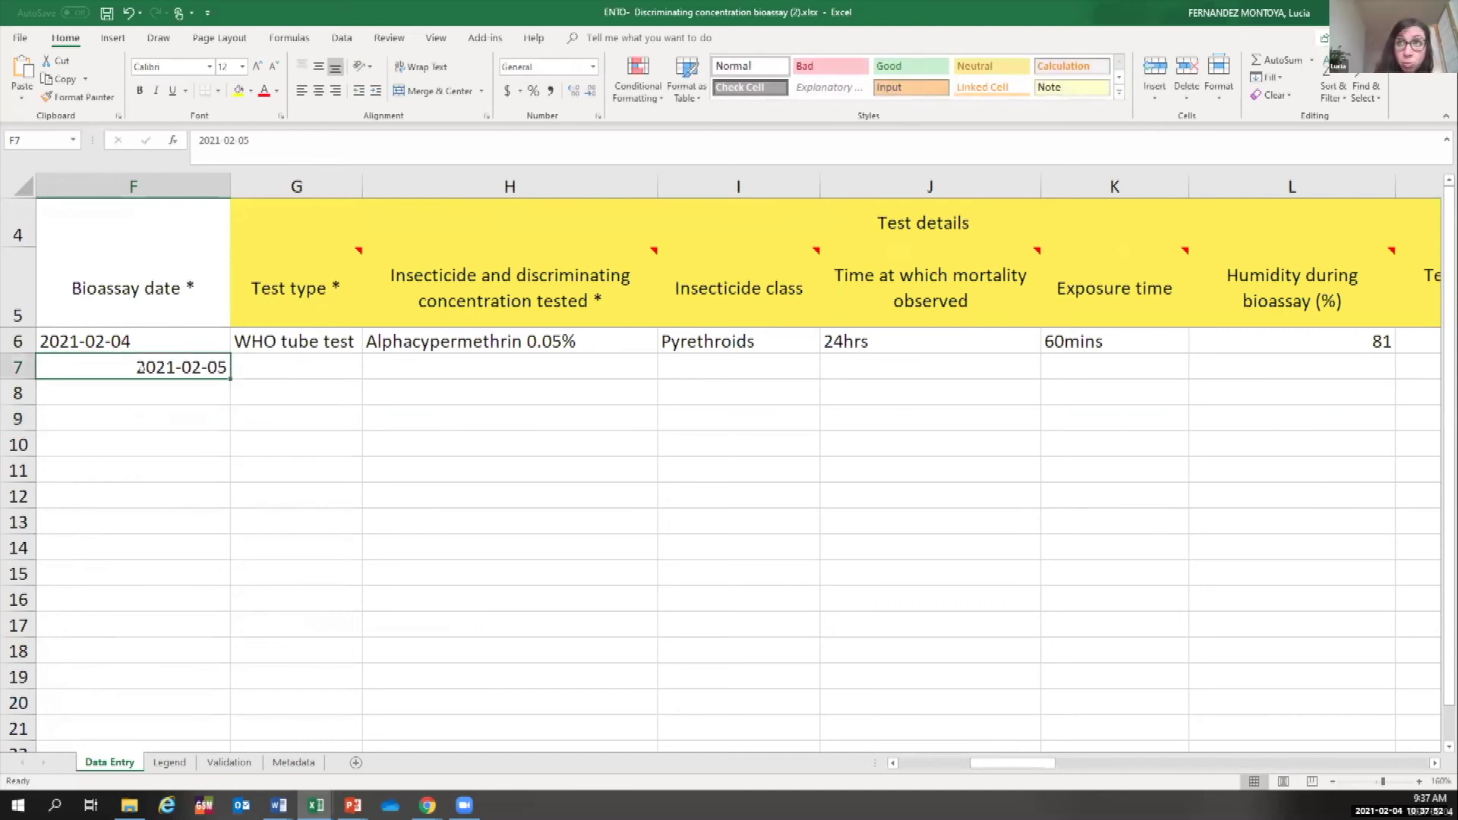
Set the test type of the new record in row 7 to CDC bottle bioassay.
{"action": "left_click", "coordinate": [286, 371]}
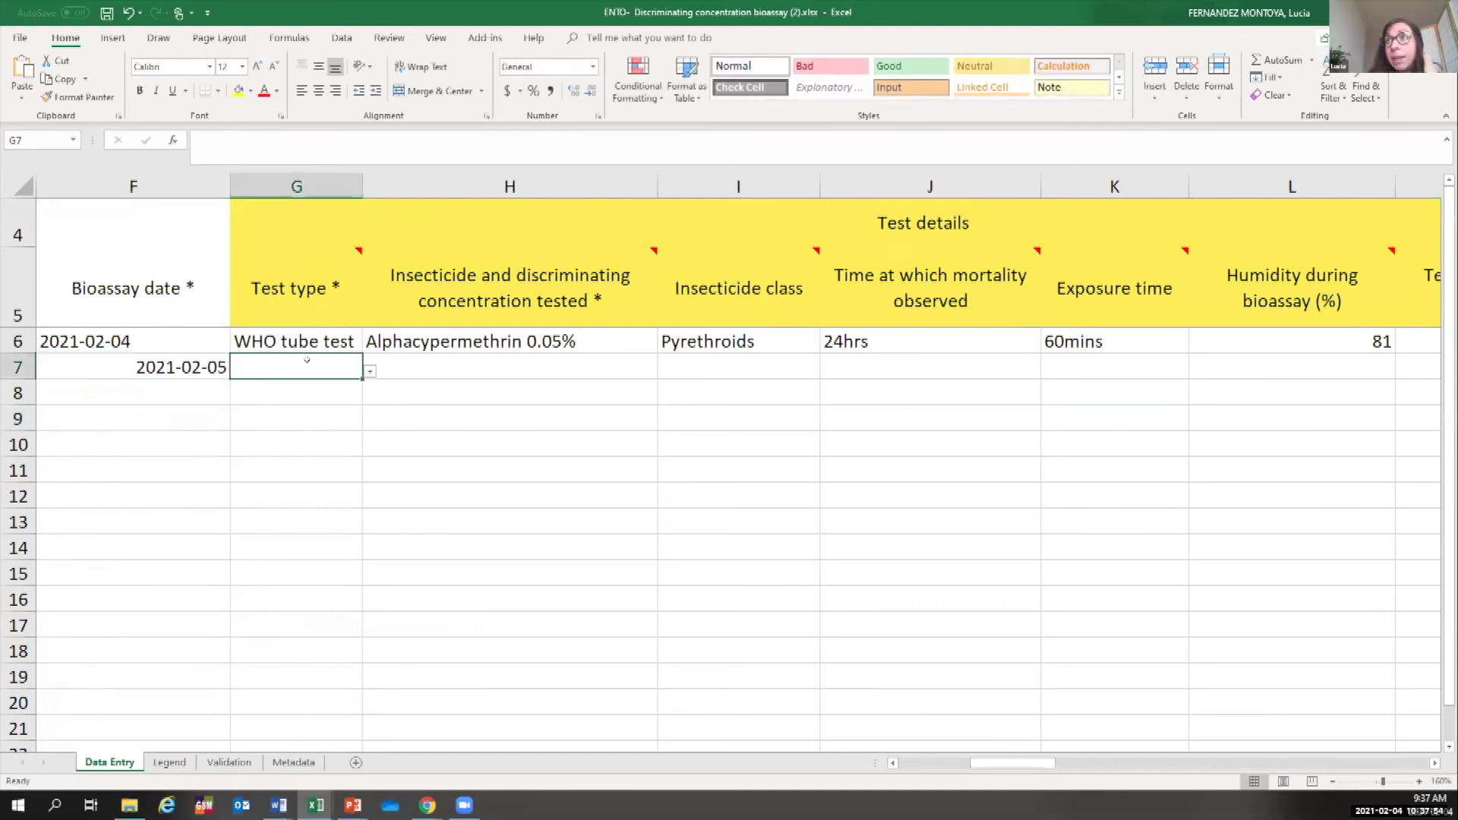
{"action": "left_click", "coordinate": [350, 187]}
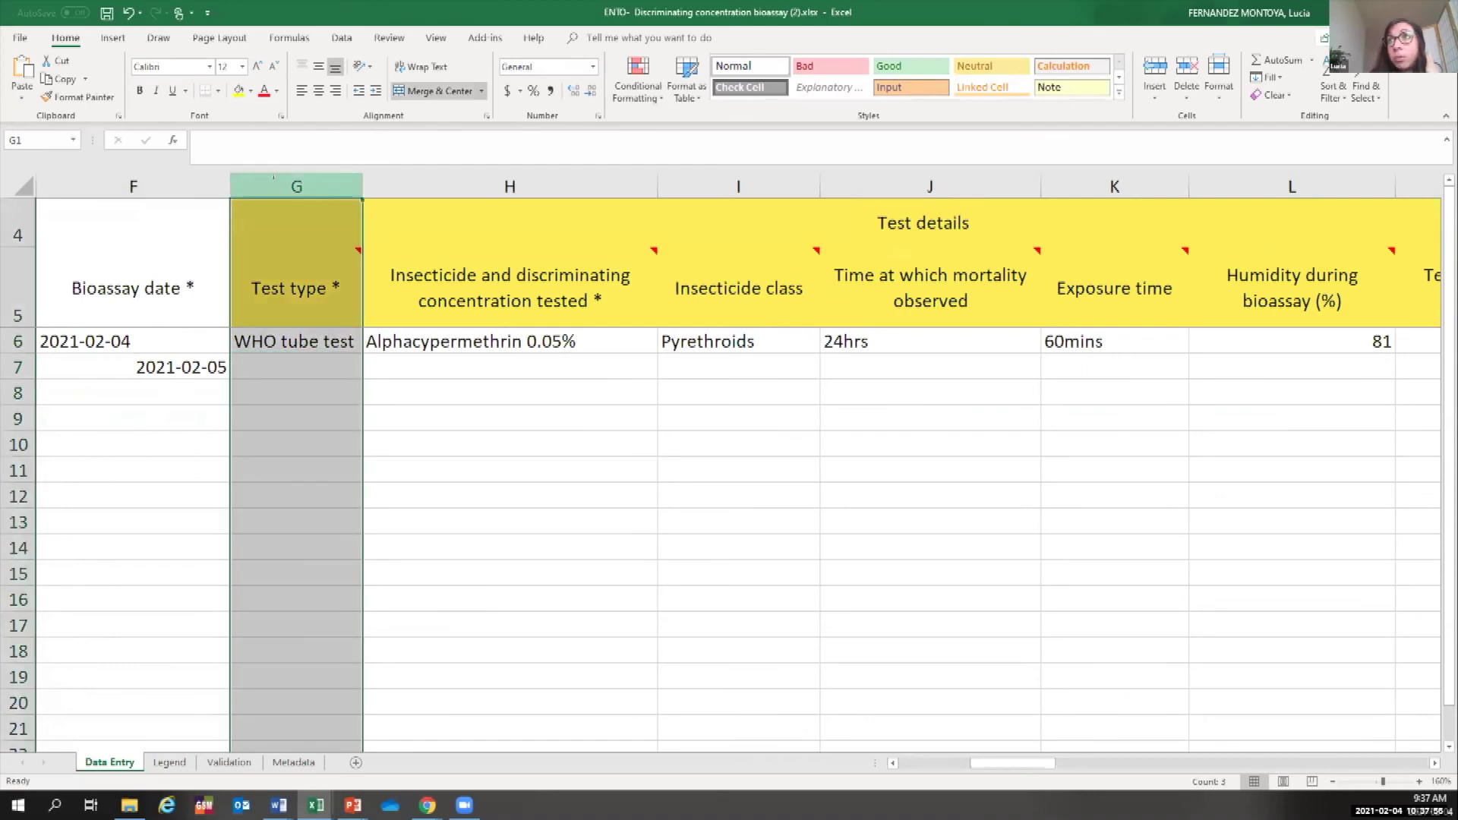
{"action": "left_click", "coordinate": [649, 188]}
{"action": "left_click", "coordinate": [699, 182]}
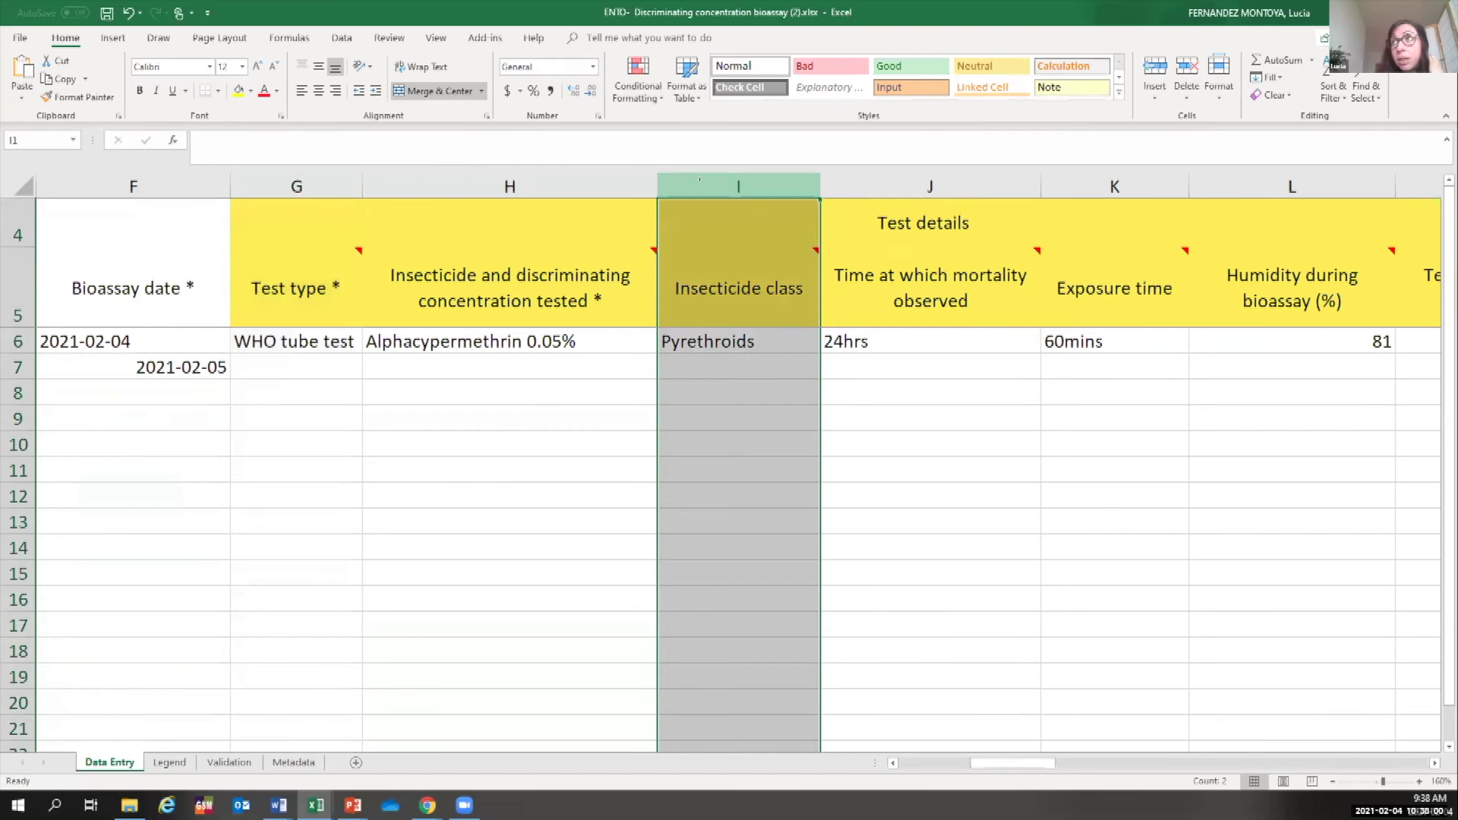
{"action": "left_click", "coordinate": [297, 367]}
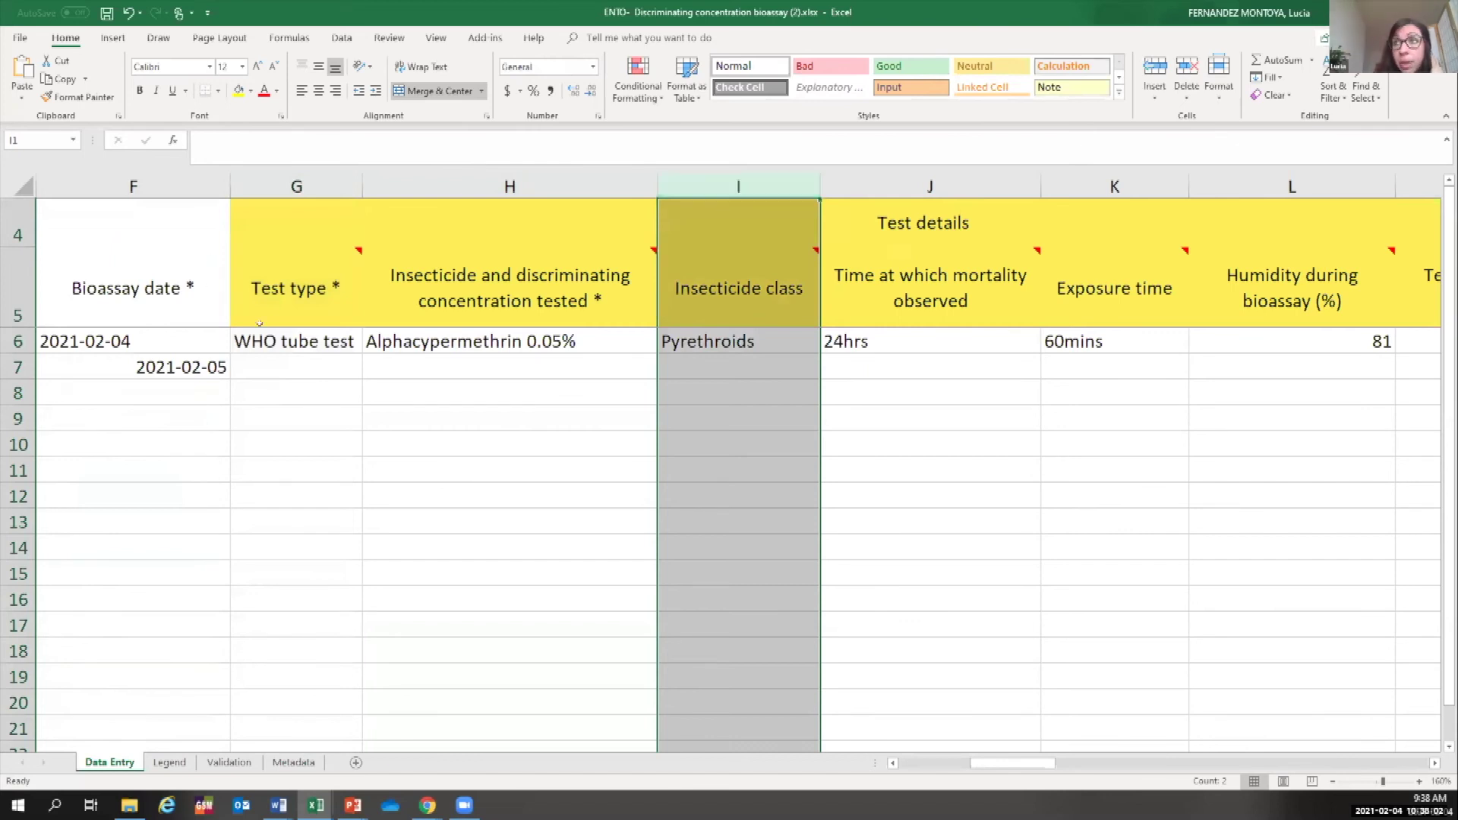
{"action": "left_click", "coordinate": [369, 372]}
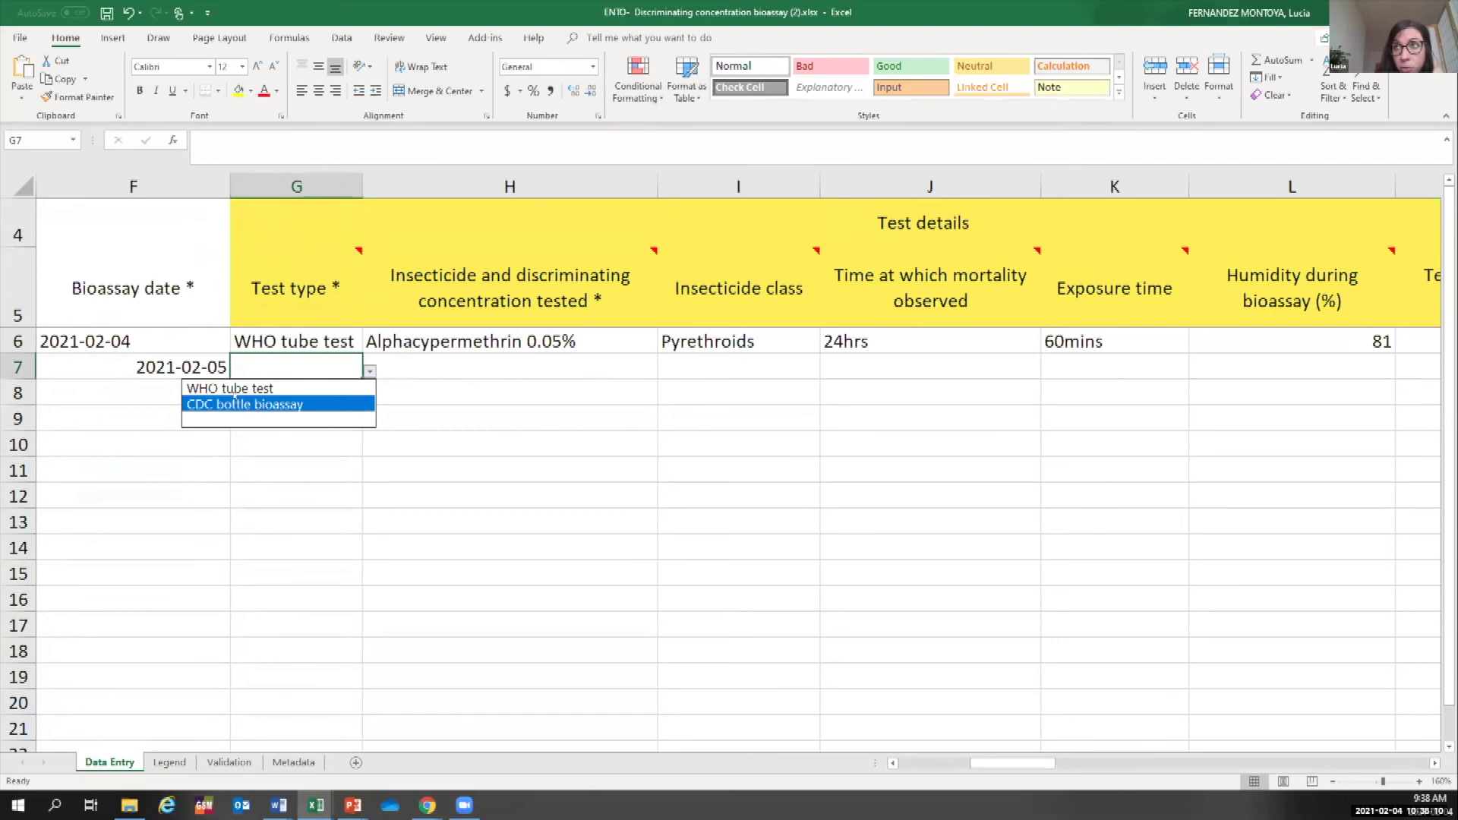
{"action": "key", "text": "Escape"}
{"action": "key", "text": "alt+Down"}
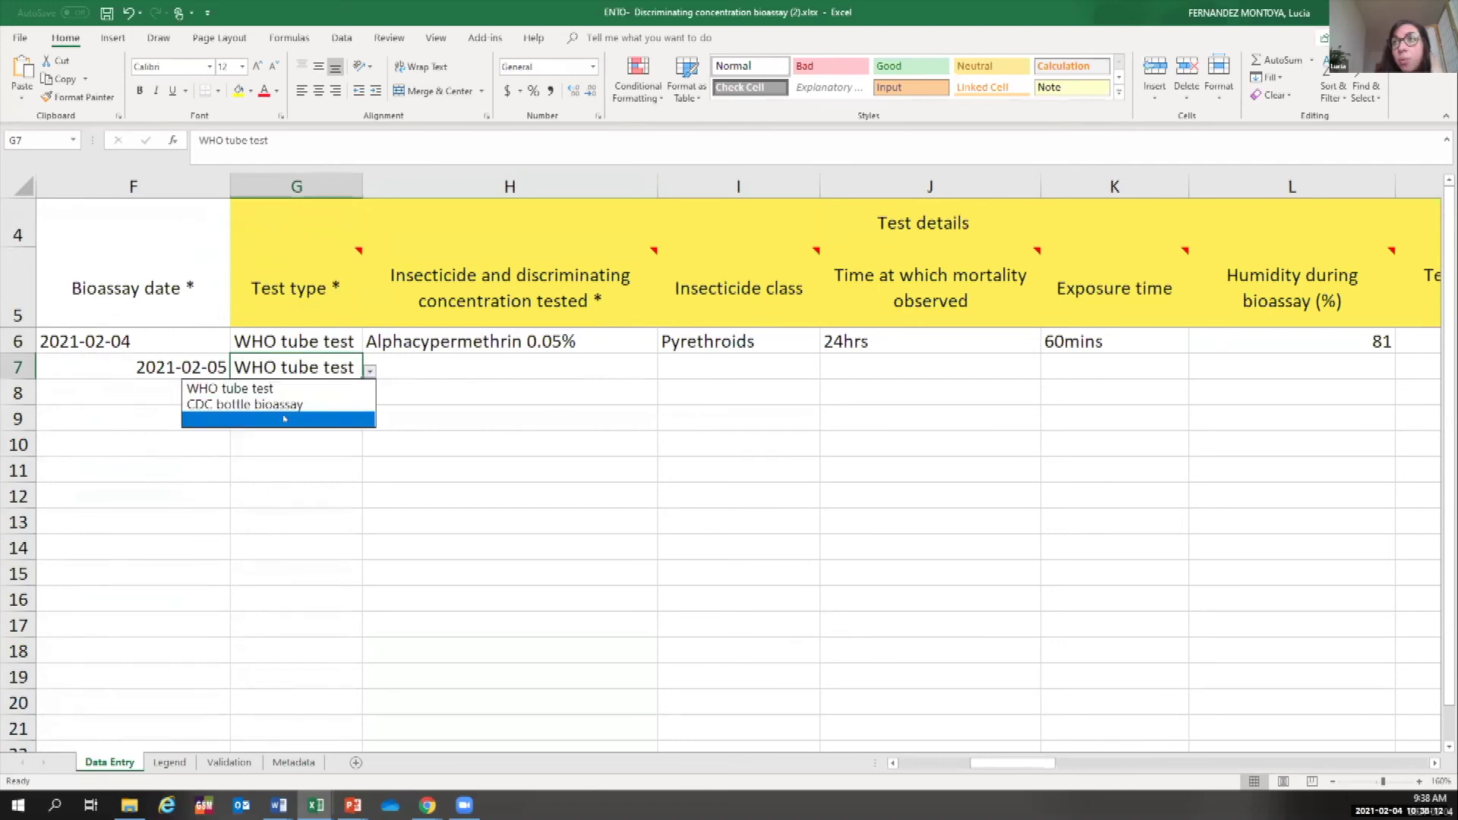
{"action": "left_click", "coordinate": [284, 417]}
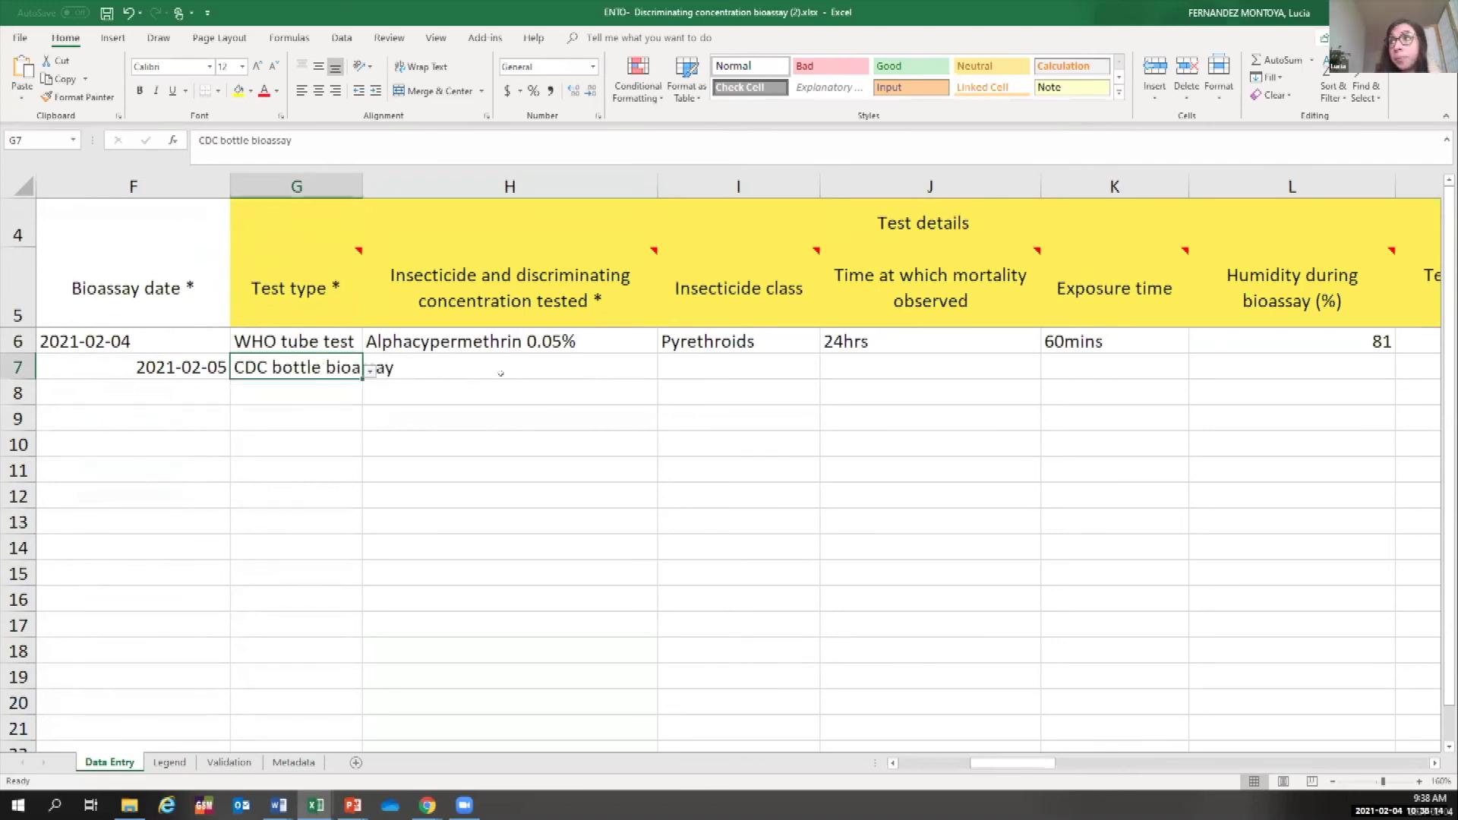
Choose Lambda-cyhalothrin 12.5µg as the insecticide and discriminating concentration tested for the record in row 7.
{"action": "left_click", "coordinate": [623, 380]}
{"action": "key", "text": "alt+Down"}
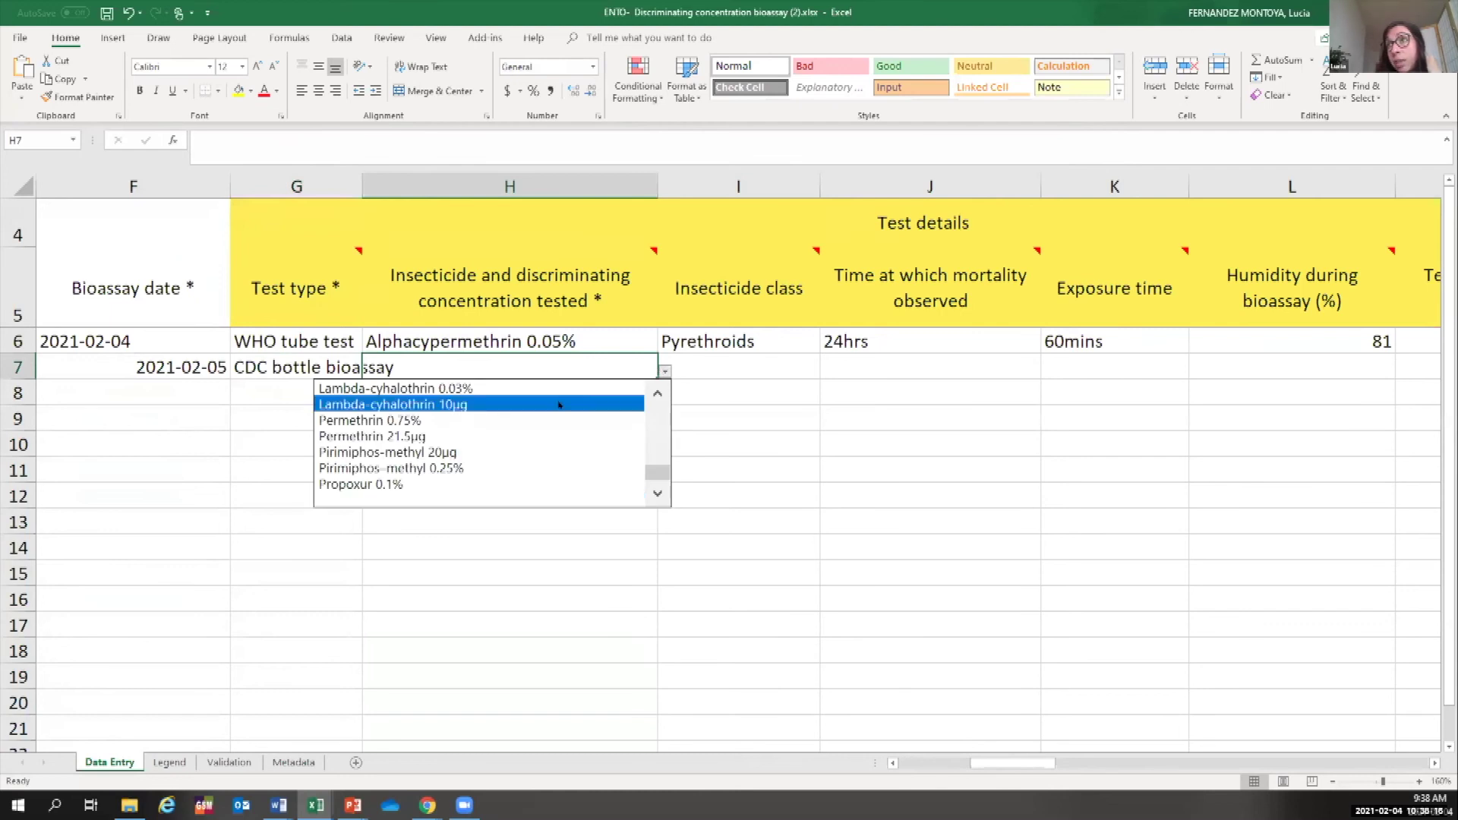
{"action": "left_click", "coordinate": [647, 418]}
{"action": "scroll", "coordinate": [647, 418], "scroll_direction": "up", "scroll_amount": 4}
{"action": "scroll", "coordinate": [647, 418], "scroll_direction": "down", "scroll_amount": 7}
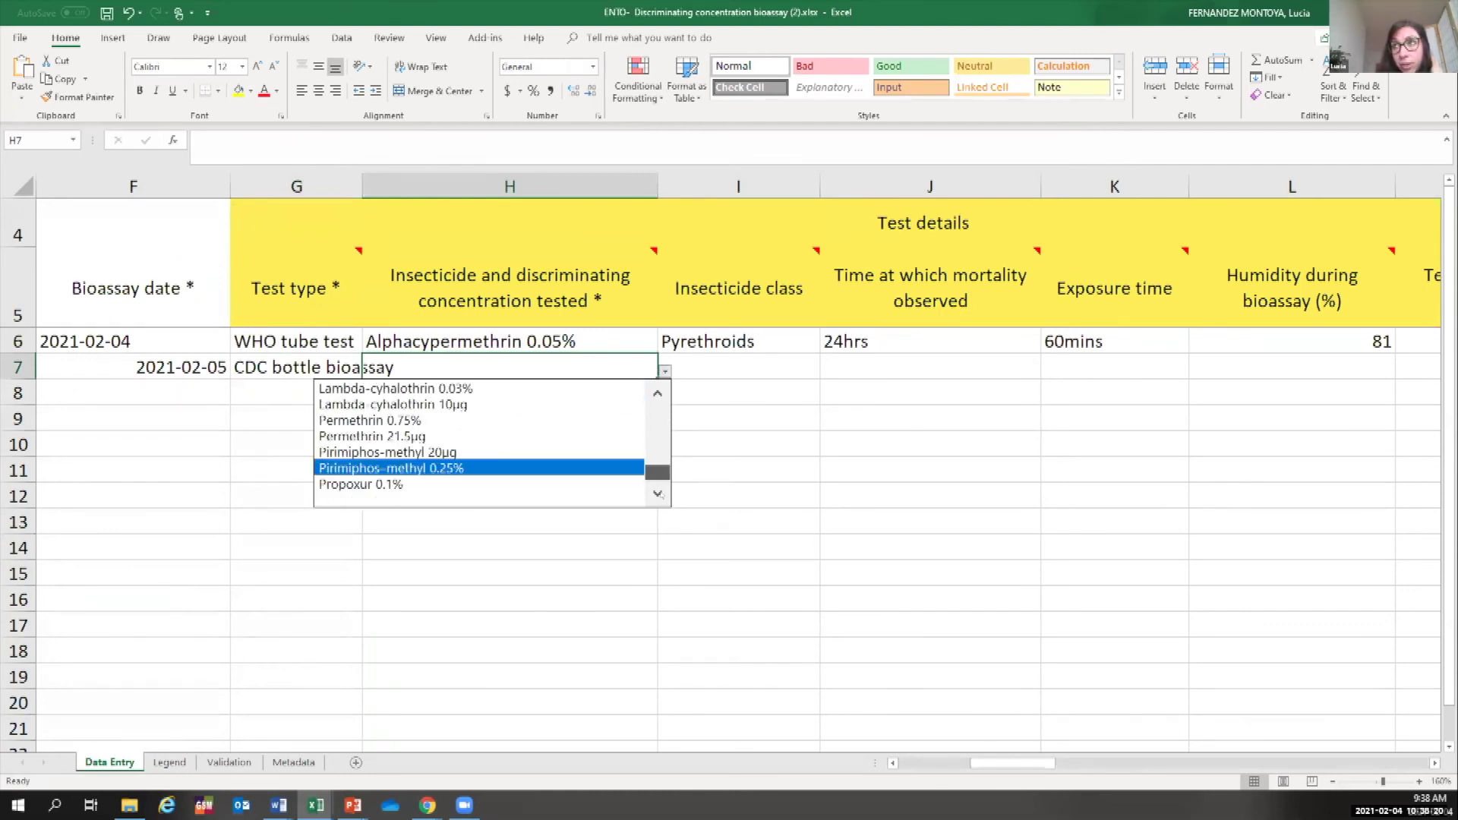
{"action": "scroll", "coordinate": [647, 414], "scroll_direction": "up", "scroll_amount": 7}
{"action": "mouse_move", "coordinate": [648, 411]}
{"action": "left_mouse_down"}
{"action": "mouse_move", "coordinate": [649, 492]}
{"action": "mouse_move", "coordinate": [654, 406]}
{"action": "left_mouse_up"}
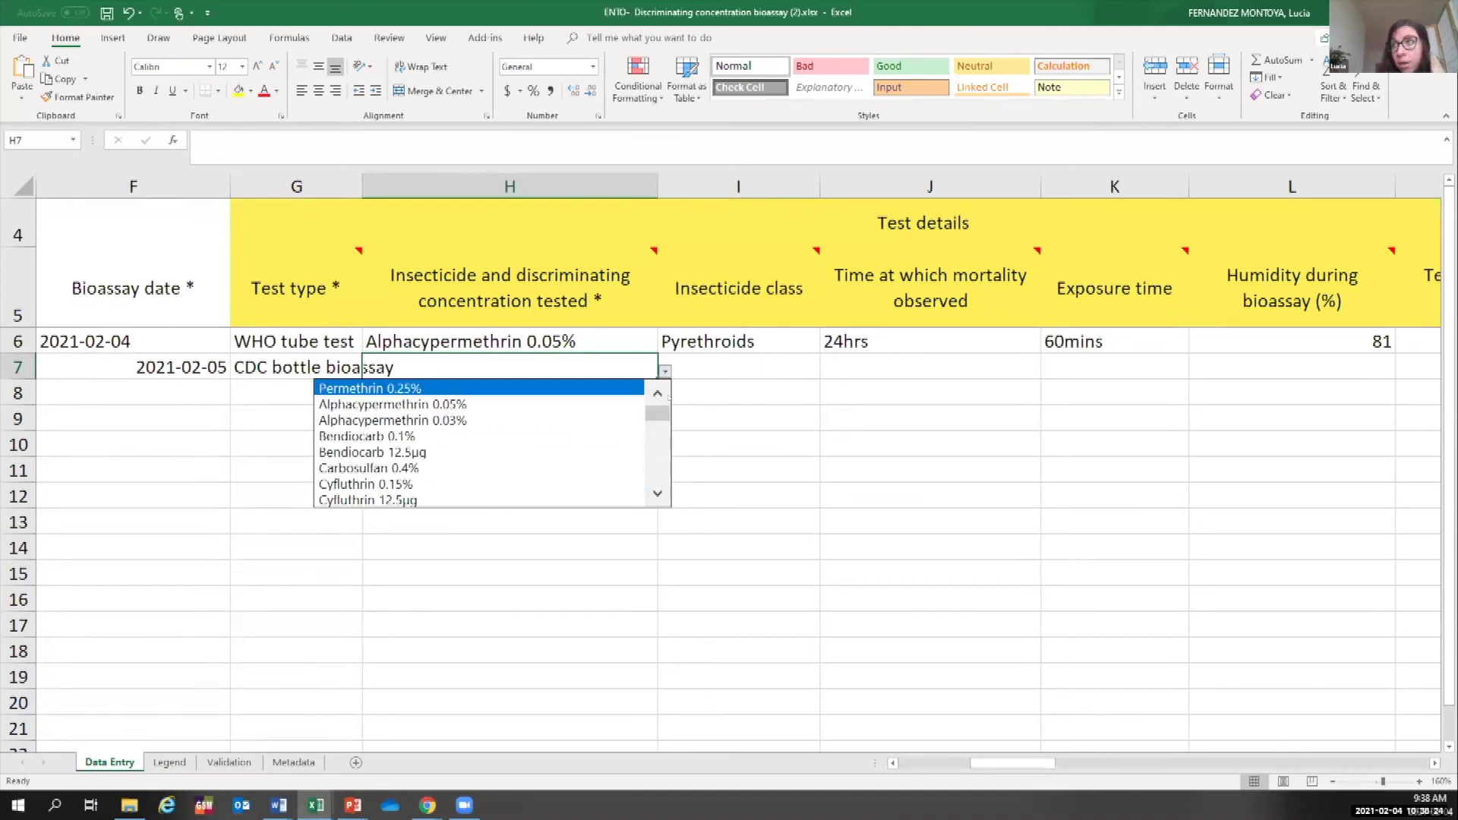
{"action": "left_click_drag", "start_coordinate": [644, 415], "coordinate": [648, 443]}
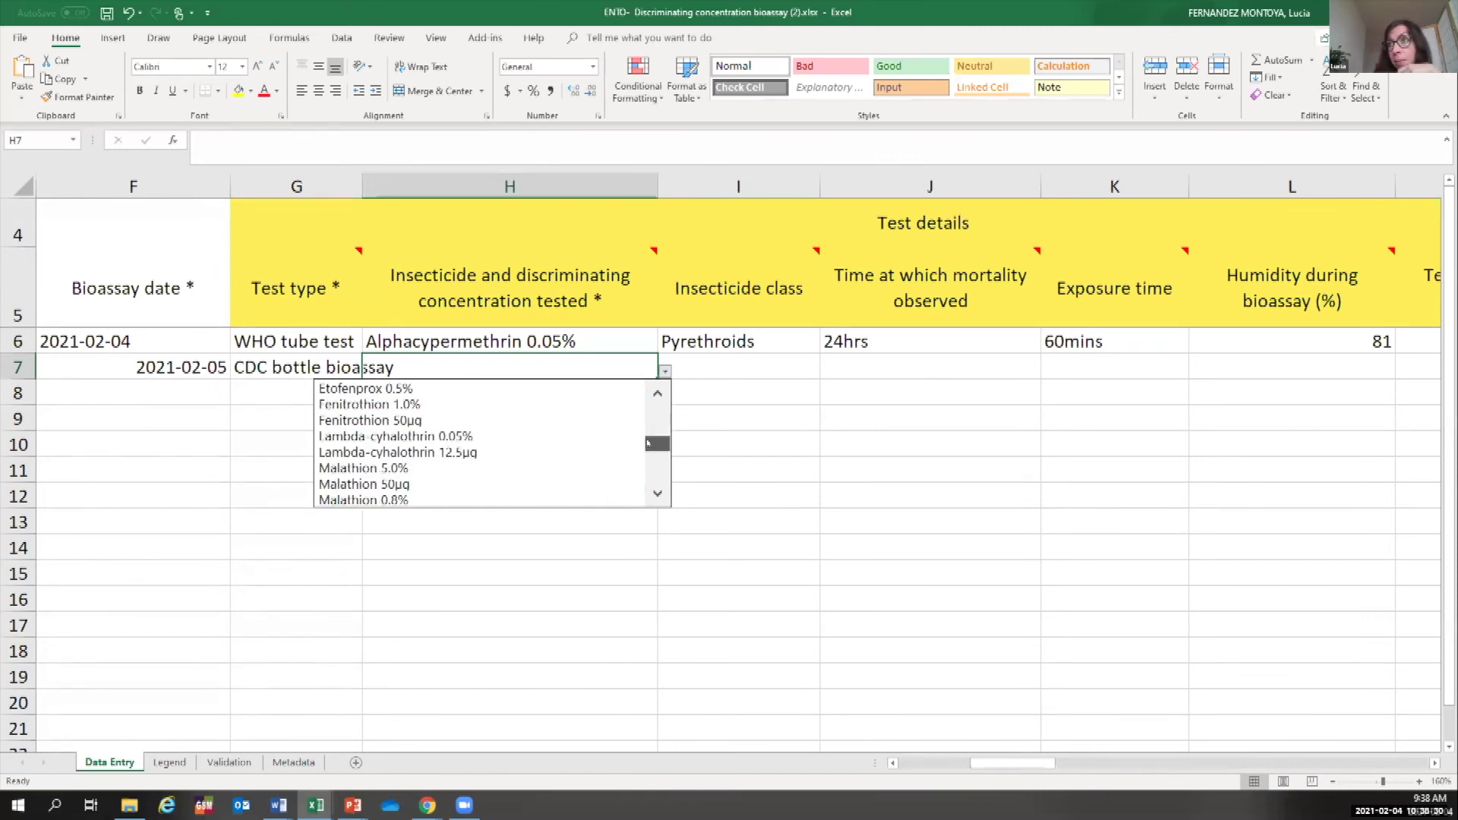
{"action": "left_click", "coordinate": [552, 452]}
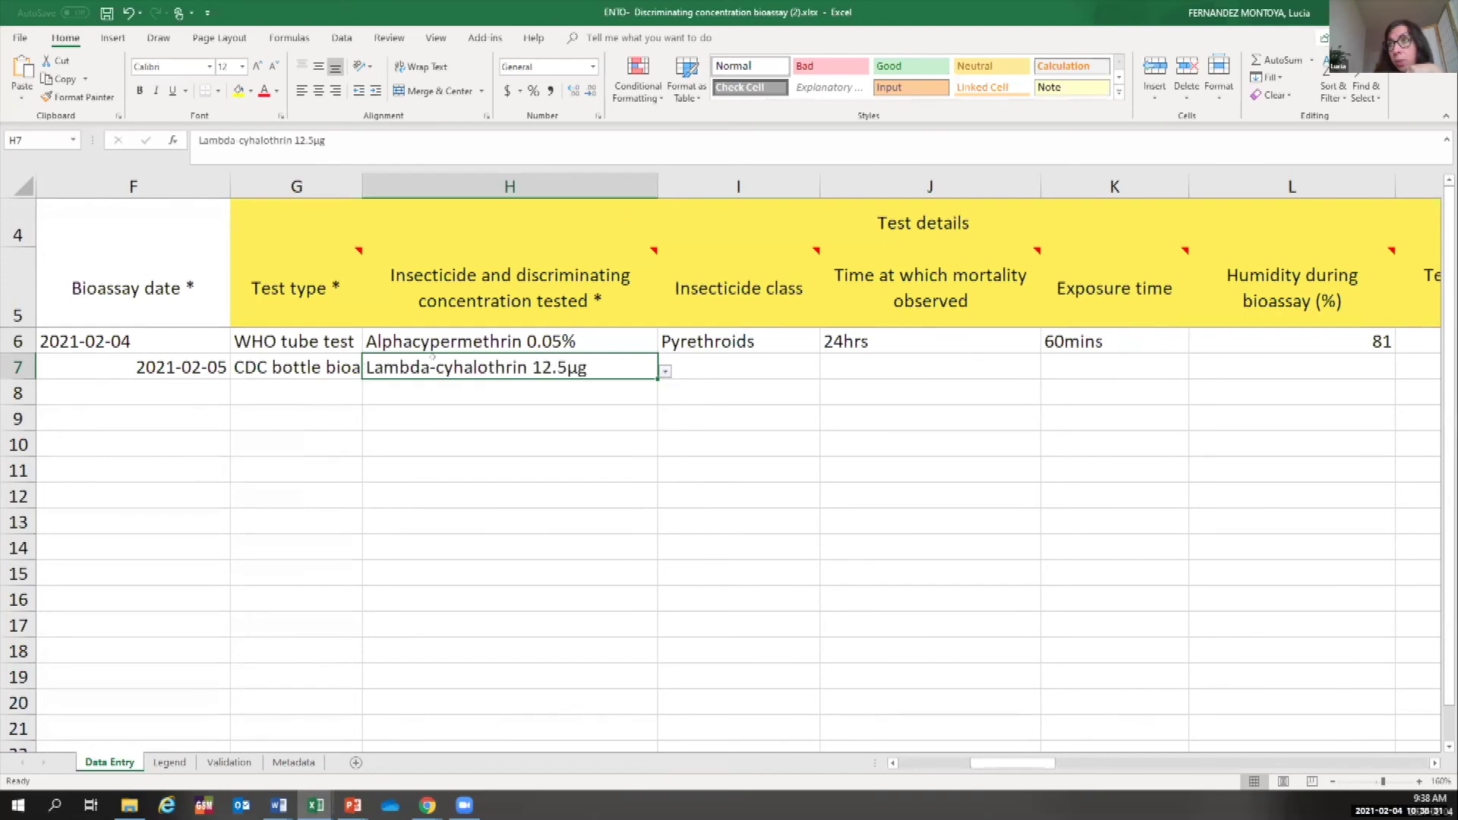
Copy the insecticide class Pyrethroids from row 6 into the record in row 7.
{"action": "left_click", "coordinate": [745, 360]}
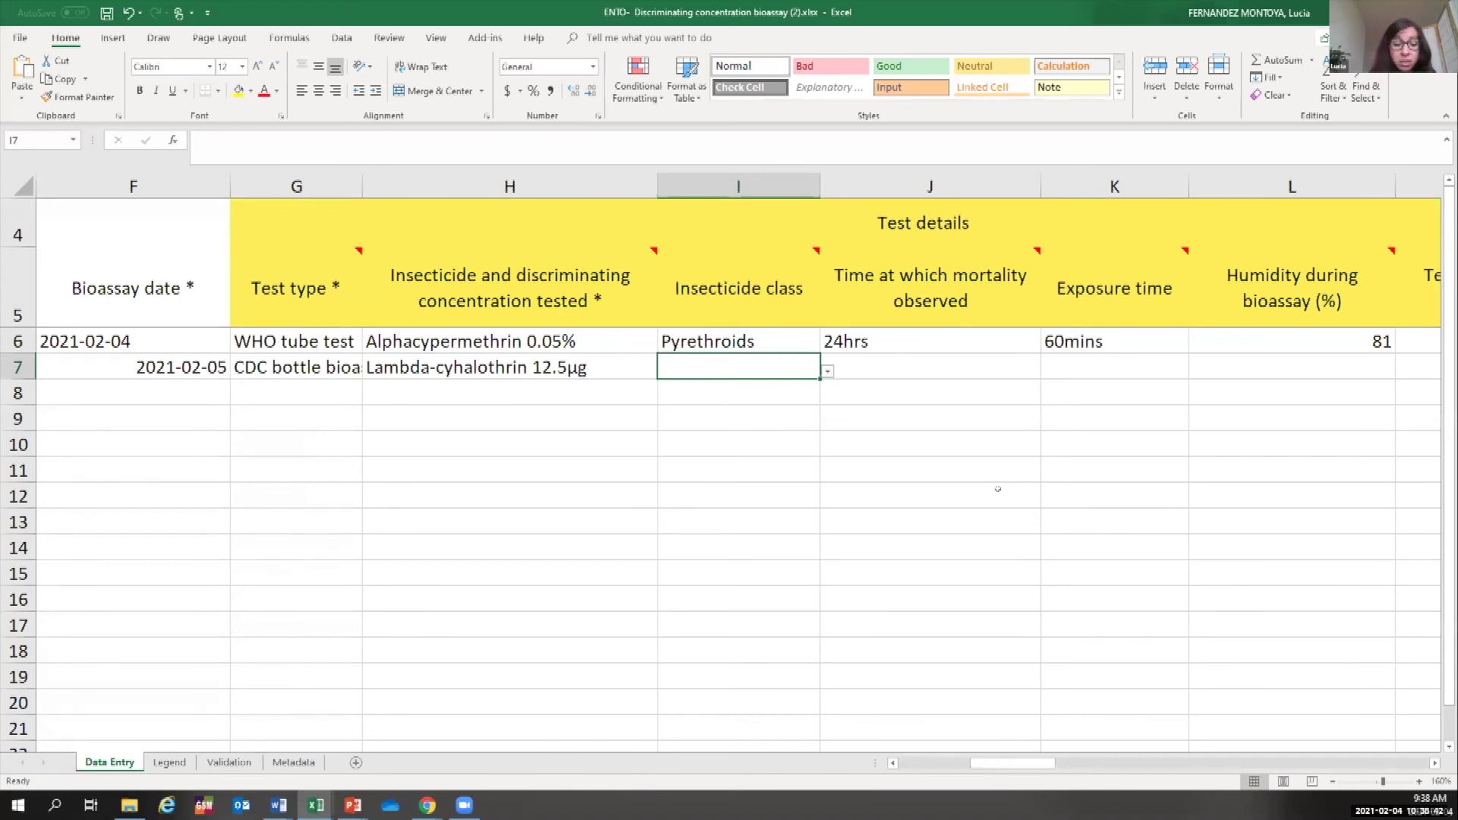
{"action": "left_click", "coordinate": [772, 334]}
{"action": "key", "text": "ctrl+c"}
{"action": "left_click", "coordinate": [733, 363]}
{"action": "key", "text": "ctrl+v"}
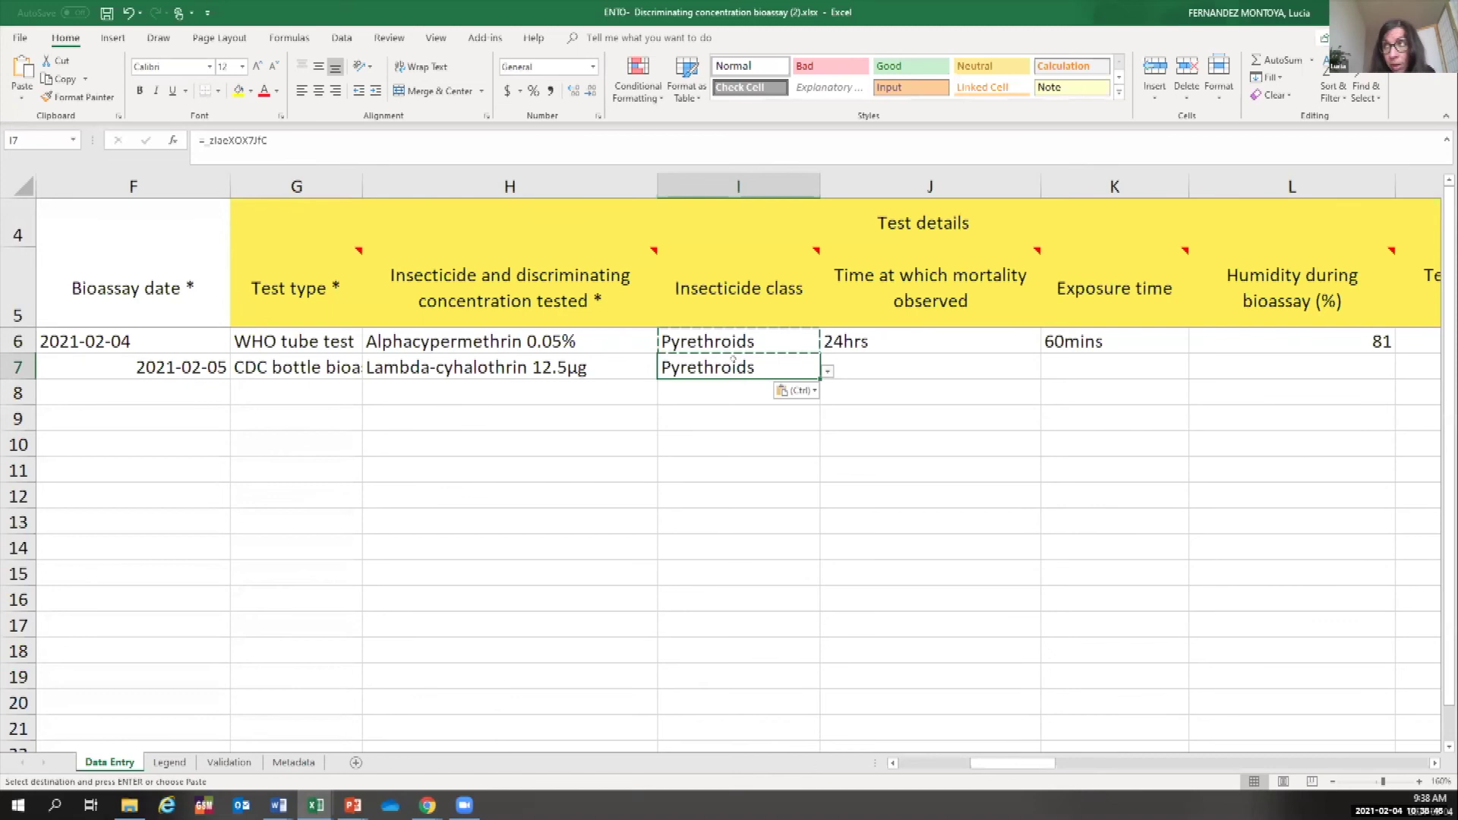
Copy the 24hrs mortality observation time from row 6 into the record in row 7.
{"action": "left_click", "coordinate": [854, 341]}
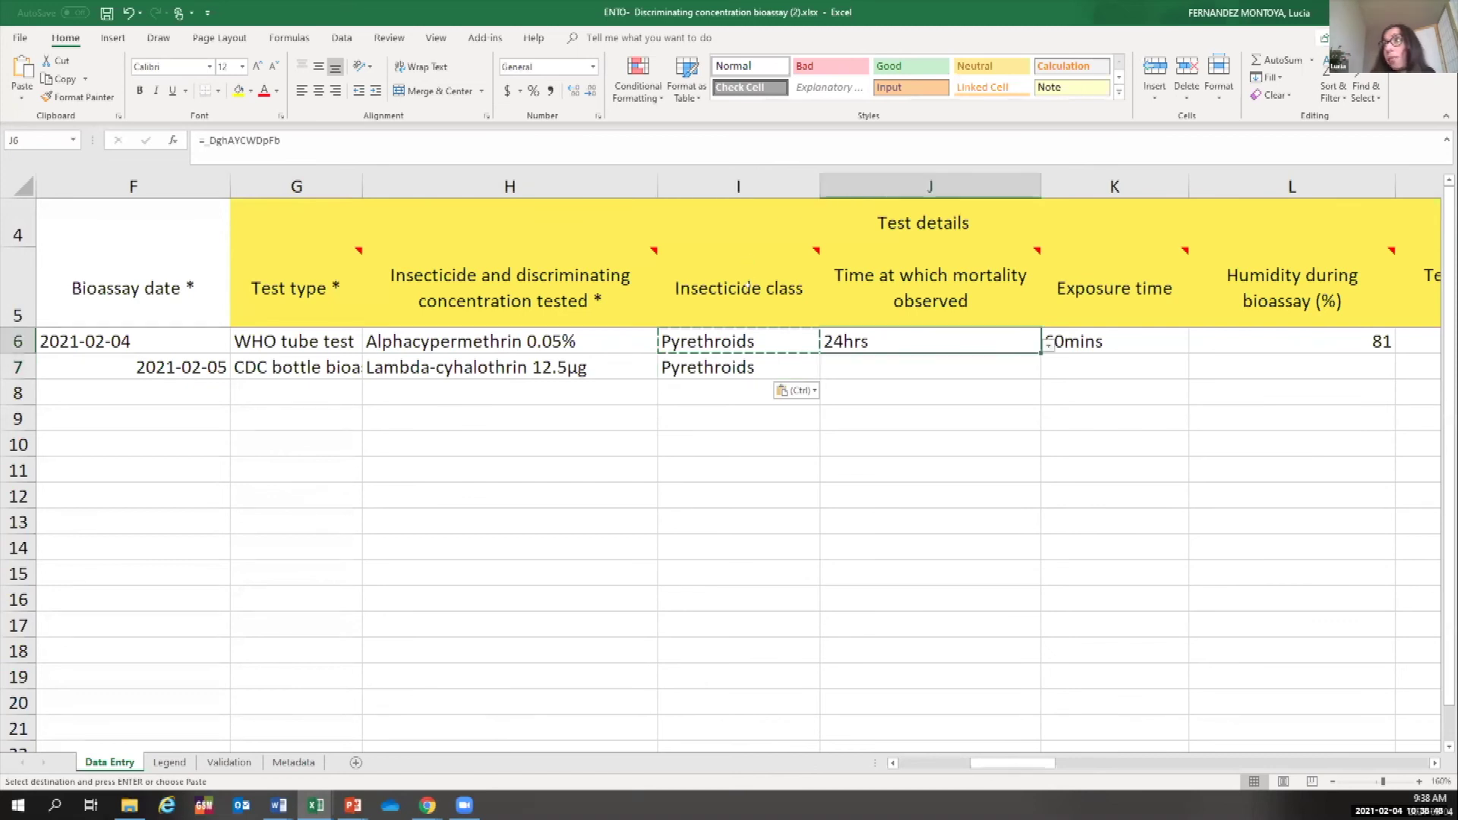
{"action": "left_click", "coordinate": [879, 283]}
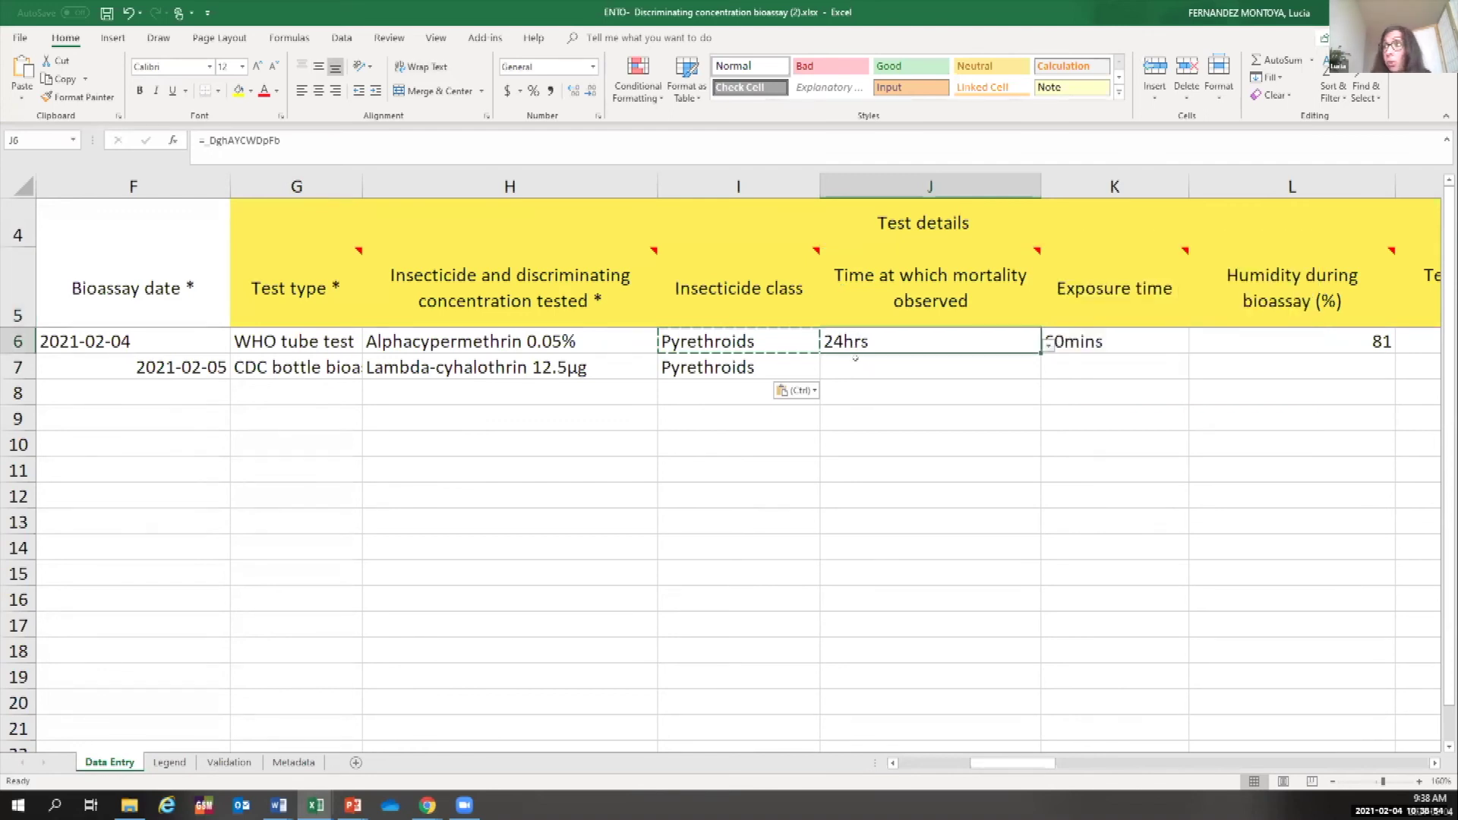
{"action": "key", "text": "ctrl+c"}
{"action": "left_click", "coordinate": [855, 364]}
{"action": "key", "text": "ctrl+v"}
Set both the exposure time and the time at which mortality is observed to 30mins for the record in row 7.
{"action": "left_click_drag", "start_coordinate": [984, 764], "coordinate": [1013, 768]}
{"action": "left_click", "coordinate": [817, 420]}
{"action": "left_click", "coordinate": [741, 342]}
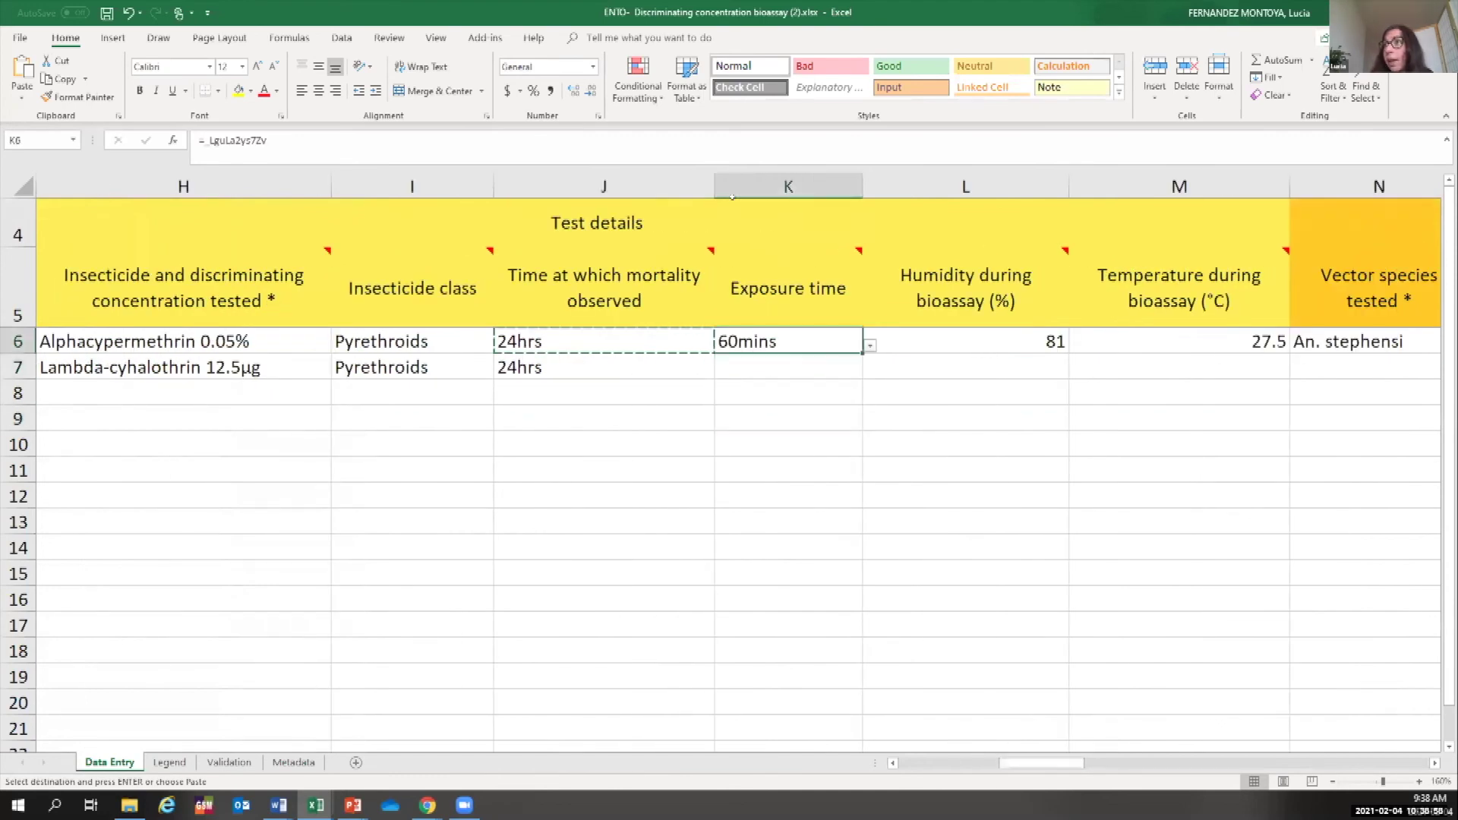
{"action": "key", "text": "ctrl+c"}
{"action": "left_click", "coordinate": [849, 369]}
{"action": "left_click", "coordinate": [869, 372]}
{"action": "left_click", "coordinate": [760, 385]}
{"action": "left_click", "coordinate": [700, 361]}
{"action": "left_click", "coordinate": [722, 370]}
{"action": "left_click", "coordinate": [524, 387]}
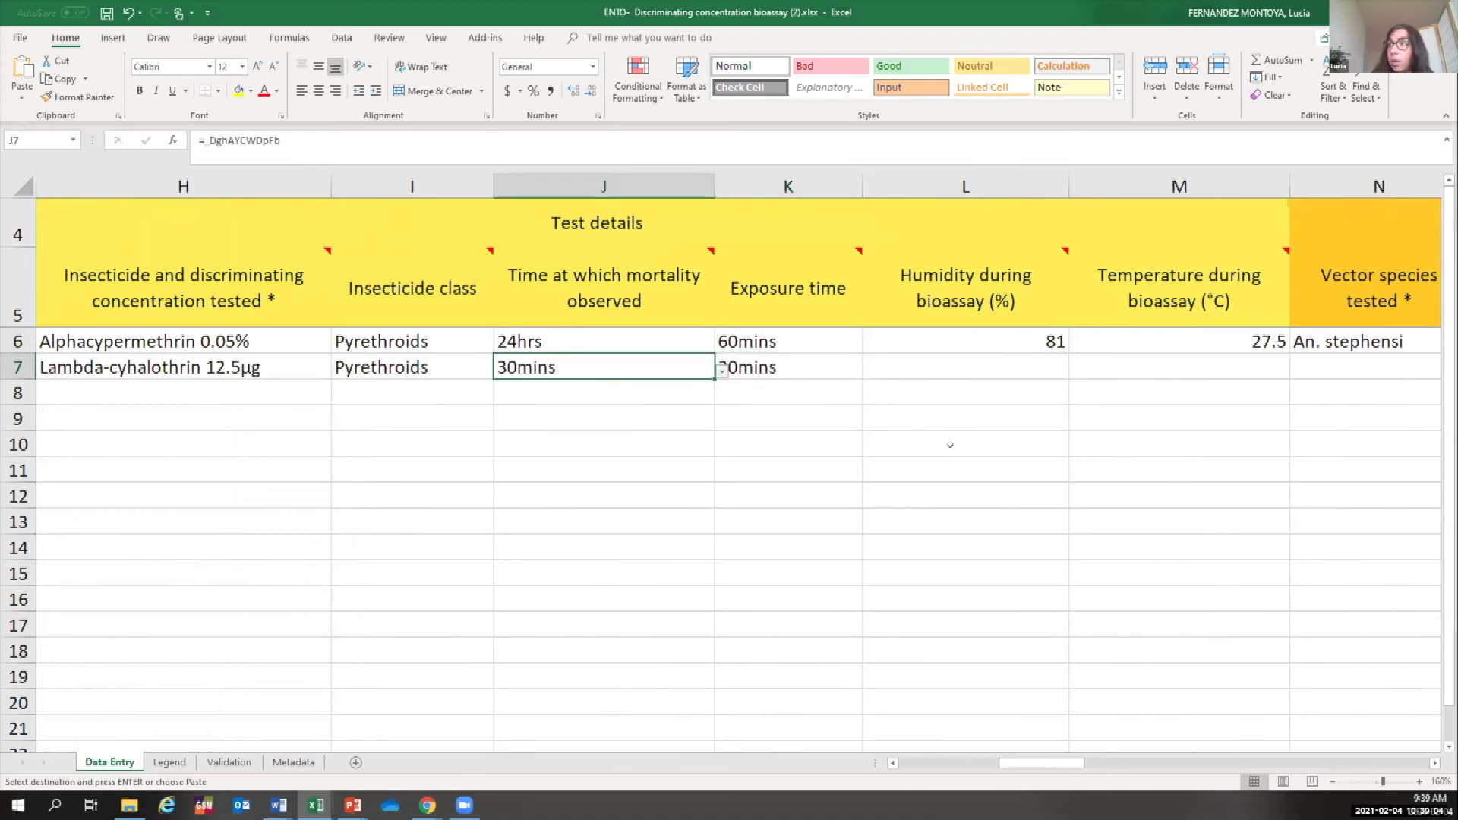
{"action": "left_click", "coordinate": [951, 445]}
{"action": "key", "text": "Escape"}
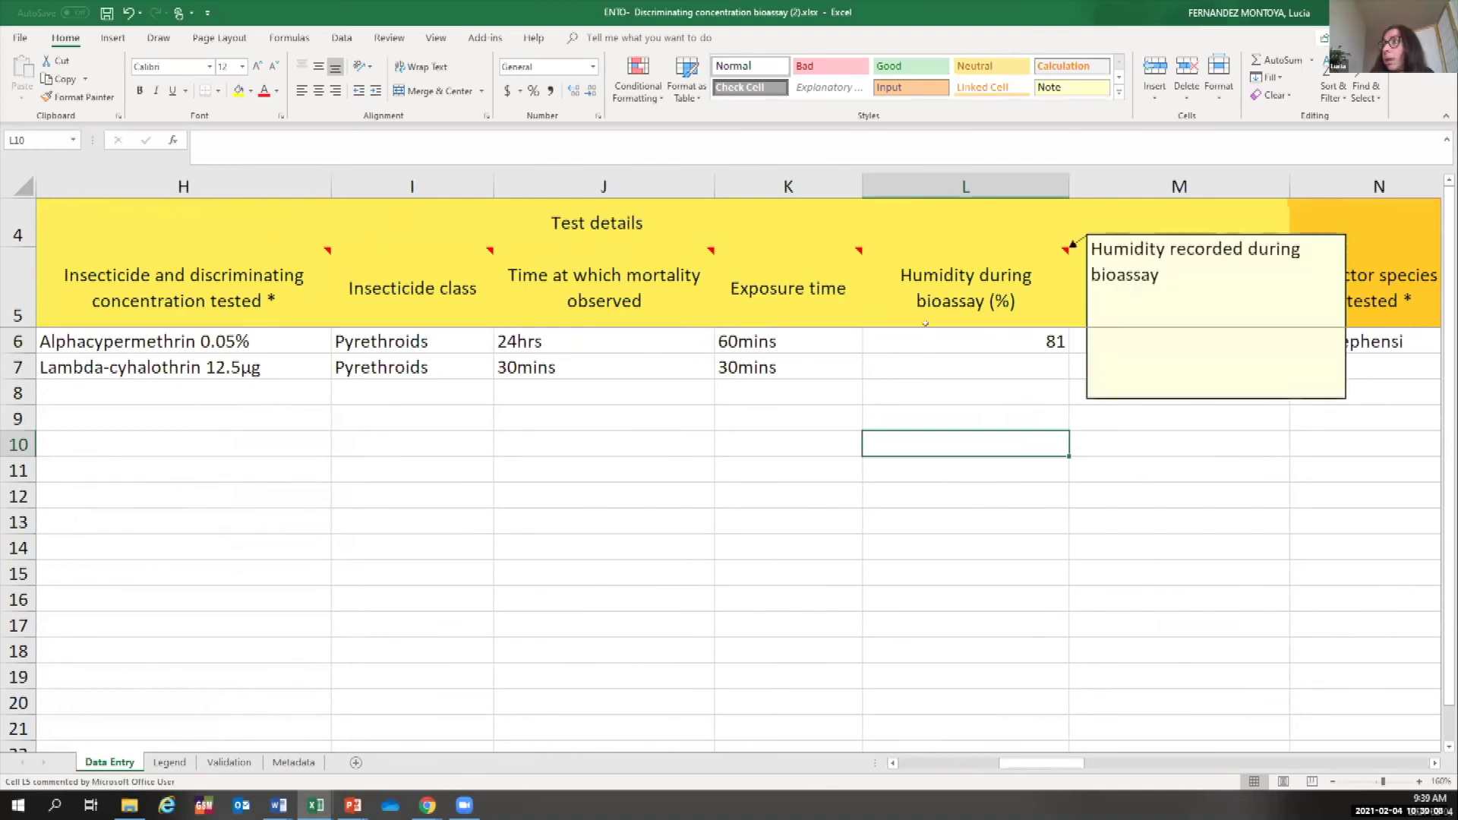
Enter a bioassay humidity of 80 % and a temperature of 28.5 °C for the record in row 7.
{"action": "left_click", "coordinate": [954, 363]}
{"action": "type", "text": "80"}
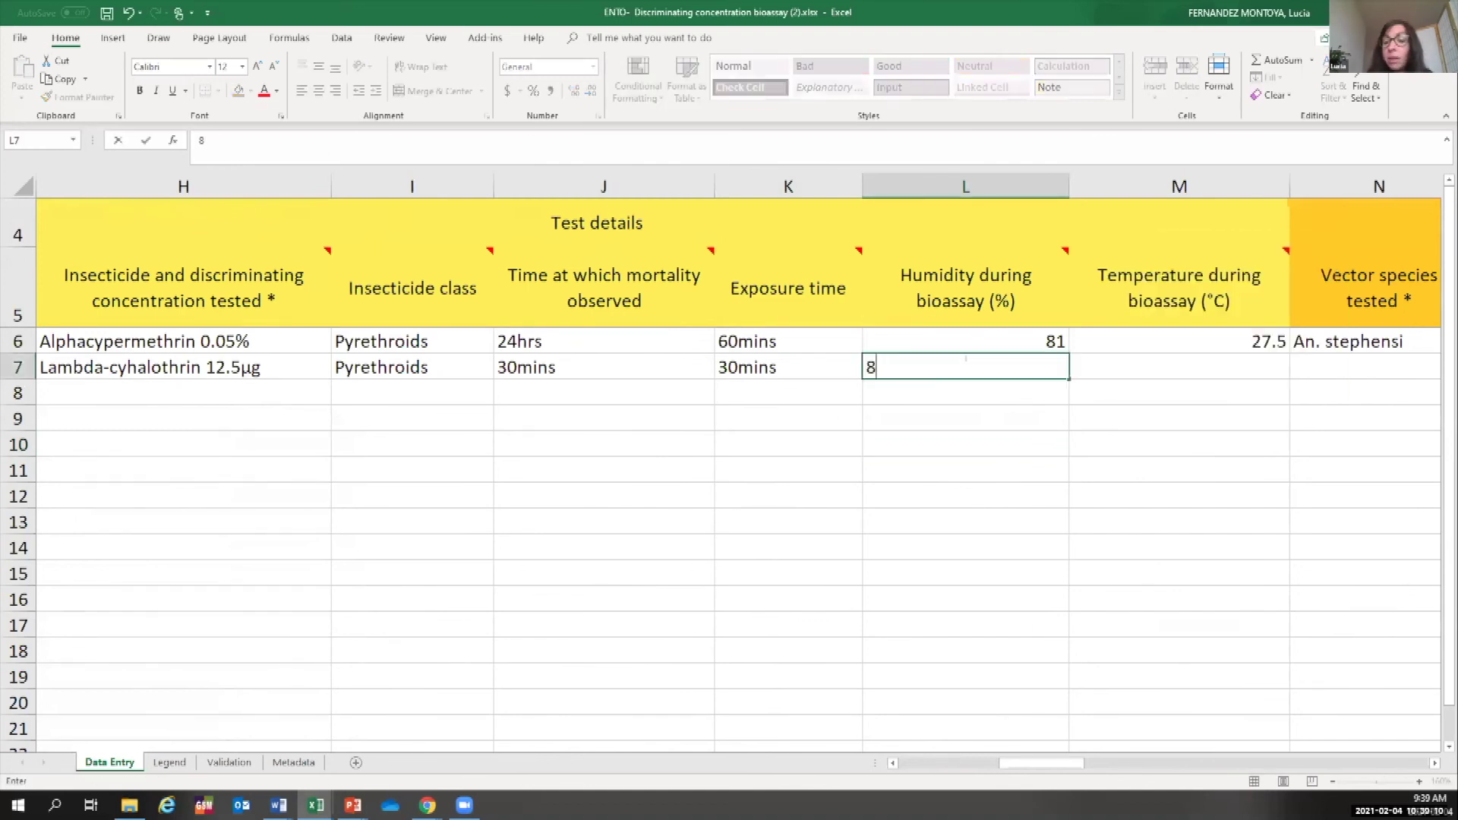
{"action": "left_click", "coordinate": [1181, 367]}
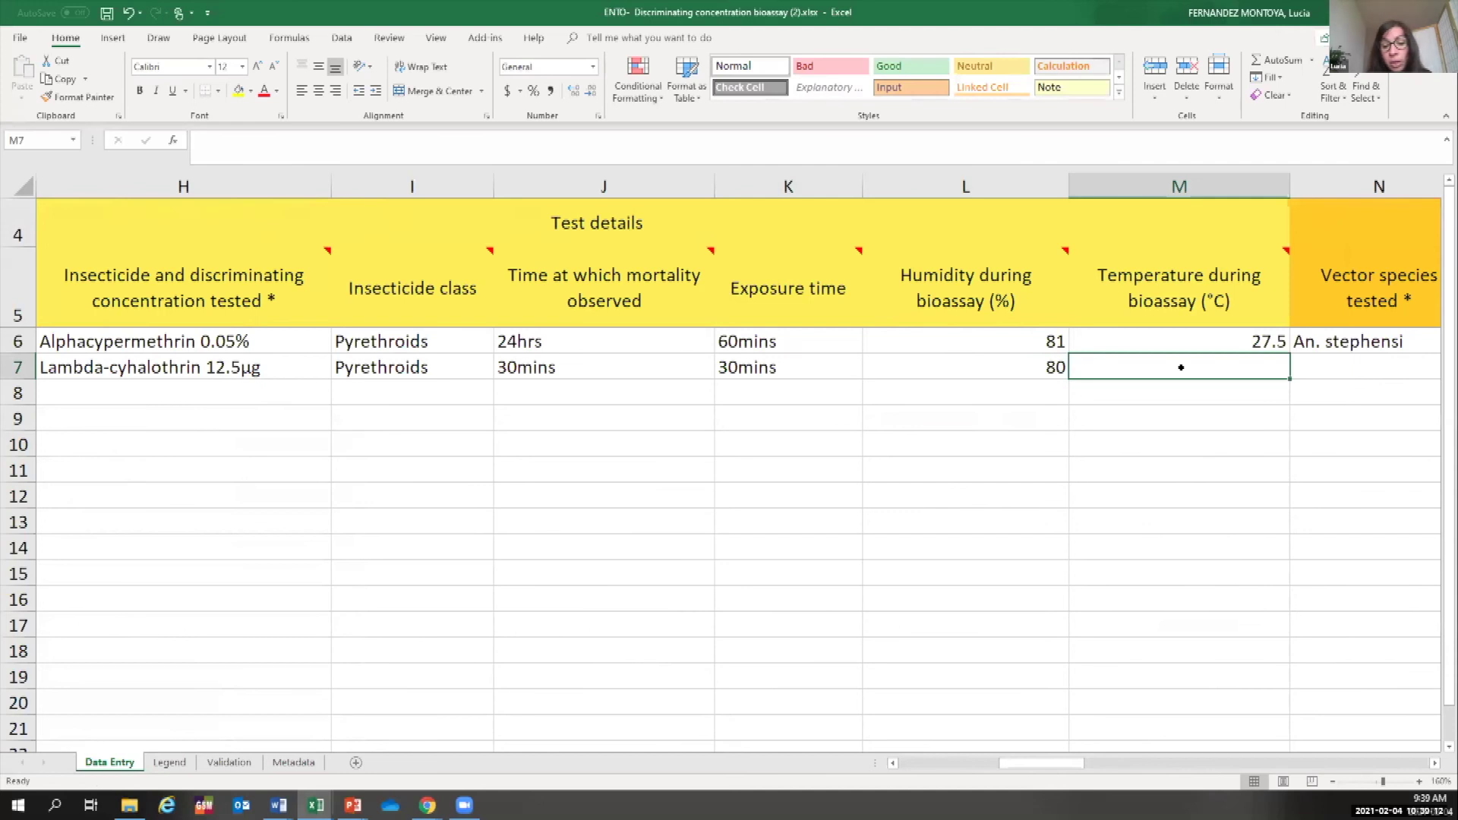
{"action": "type", "text": "28.5"}
{"action": "left_click", "coordinate": [1139, 470]}
Check the vector species options for row 7, and copy An. stephensi from row 6 as its species tested.
{"action": "left_click_drag", "start_coordinate": [1033, 763], "coordinate": [1077, 762]}
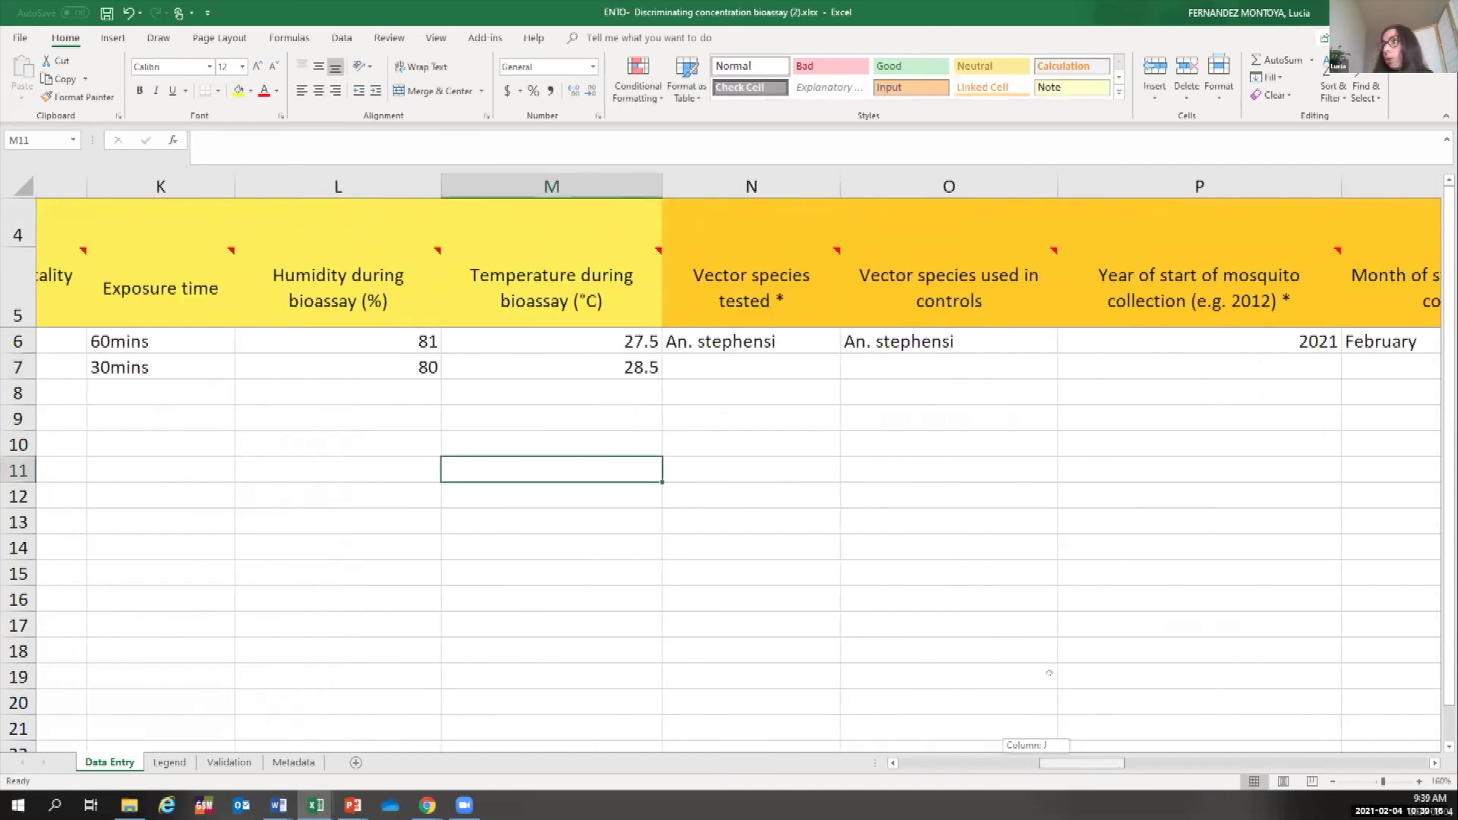
{"action": "left_click", "coordinate": [772, 363]}
{"action": "left_click", "coordinate": [797, 372]}
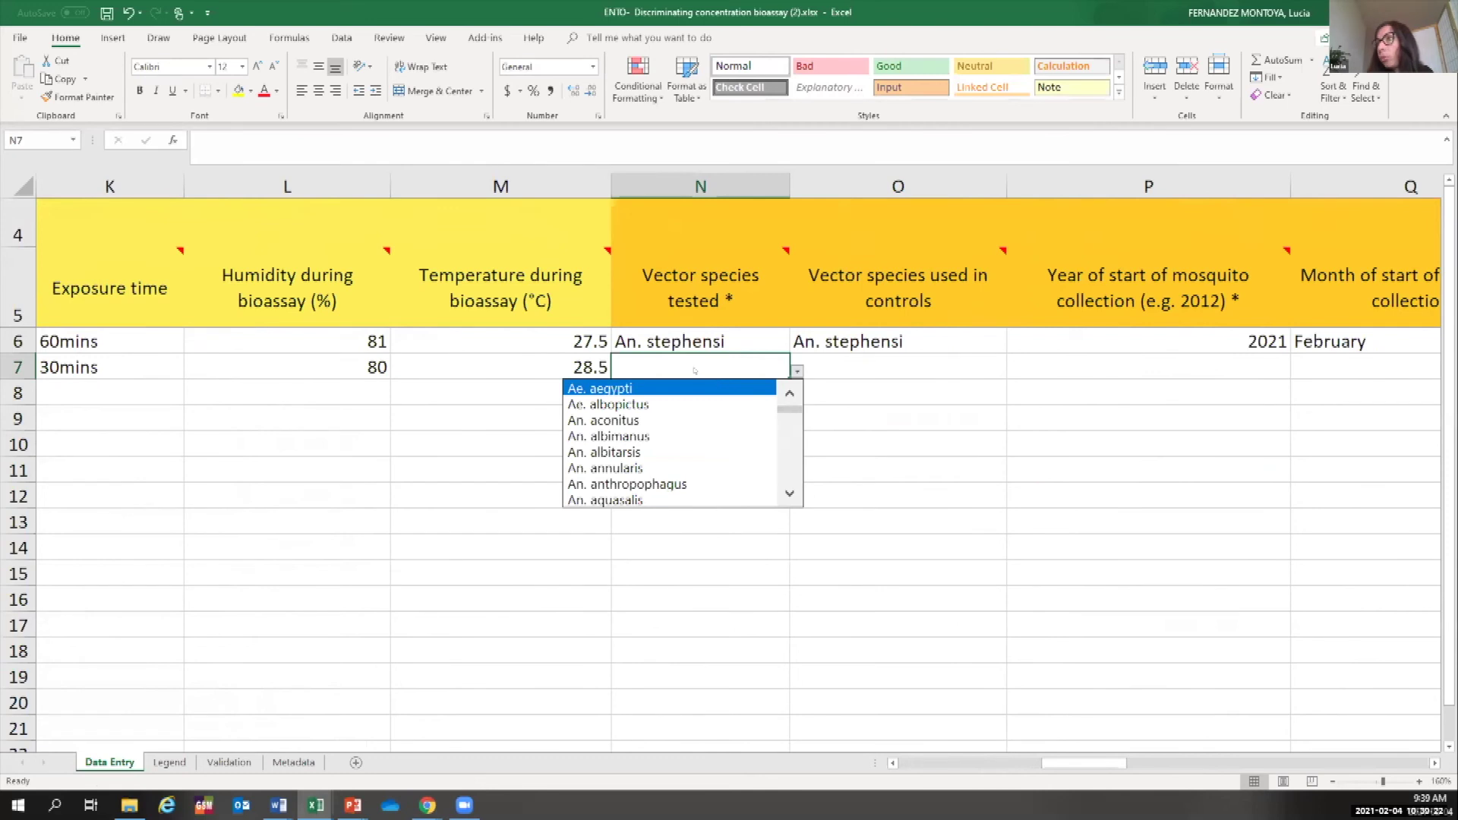
{"action": "scroll", "coordinate": [733, 369], "scroll_direction": "down", "scroll_amount": 1}
{"action": "scroll", "coordinate": [736, 396], "scroll_direction": "up", "scroll_amount": 1}
{"action": "left_click", "coordinate": [797, 371]}
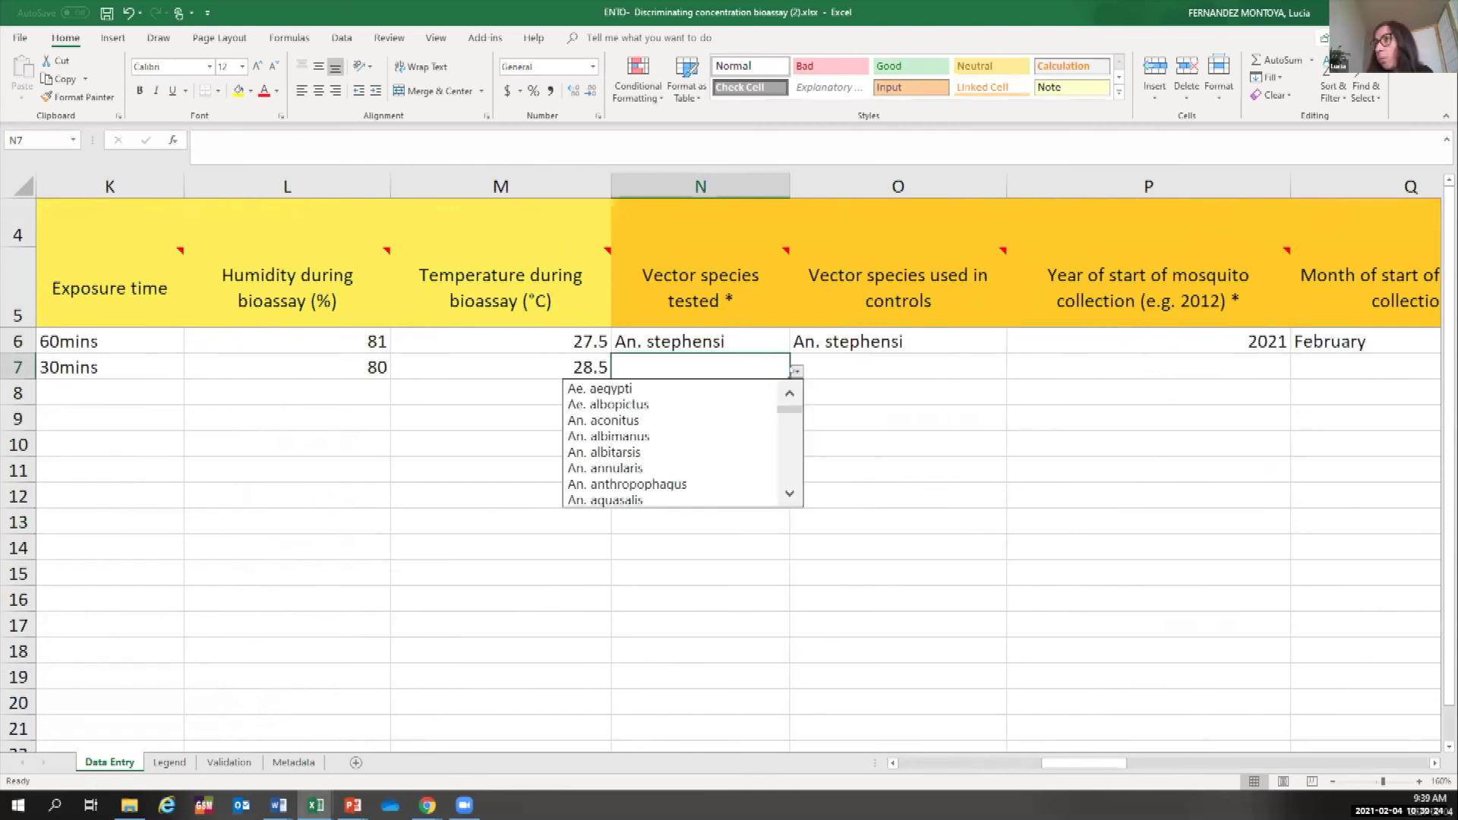
{"action": "scroll", "coordinate": [662, 333], "scroll_direction": "up", "scroll_amount": 1}
{"action": "left_click", "coordinate": [662, 333]}
{"action": "key", "text": "ctrl+c"}
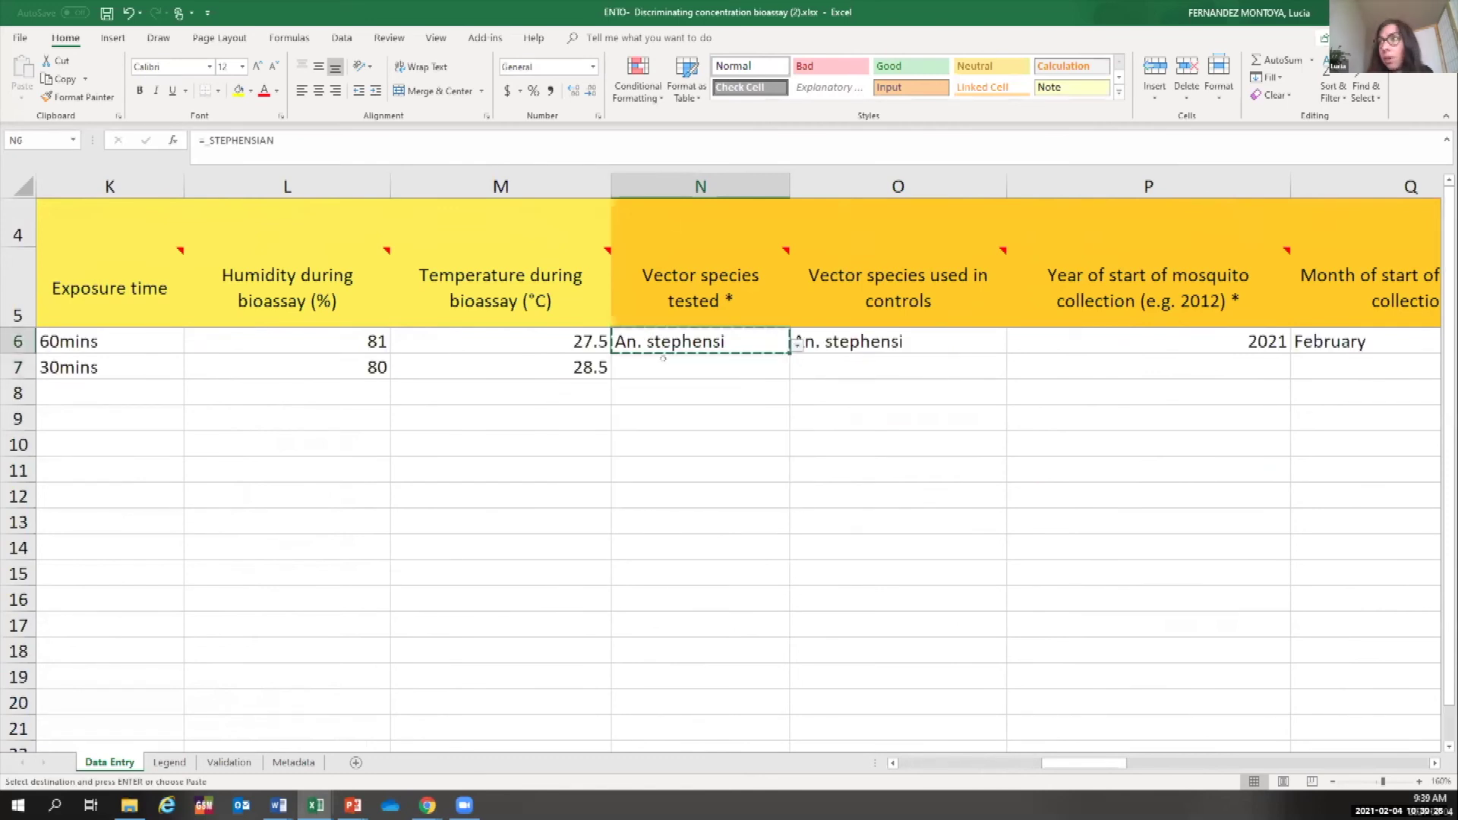
{"action": "key", "text": "Down"}
{"action": "key", "text": "ctrl+v"}
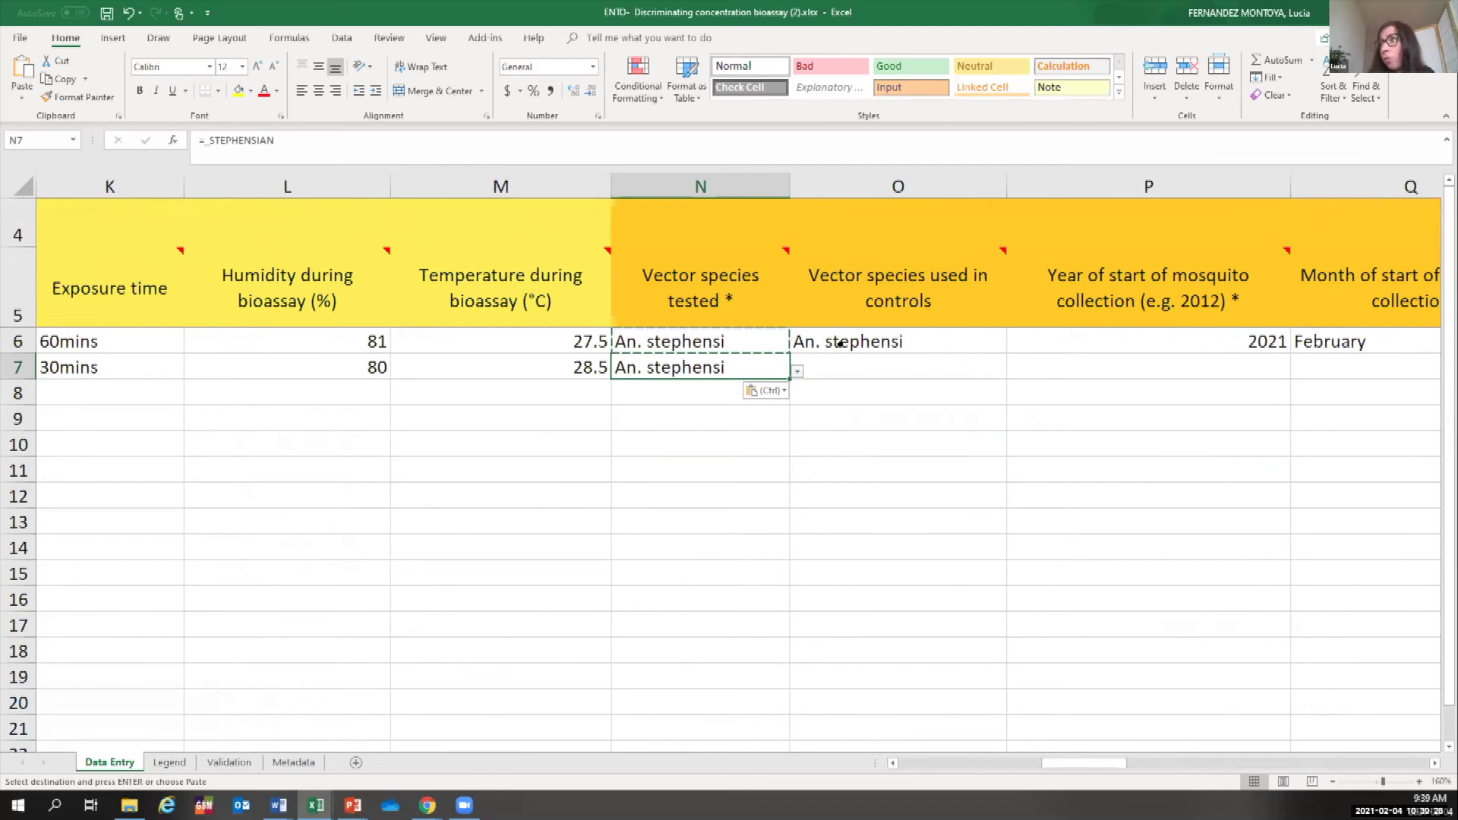
Copy An. stephensi from row 6 as the vector species used in controls for row 7.
{"action": "left_click", "coordinate": [839, 343]}
{"action": "key", "text": "ctrl+c"}
{"action": "key", "text": "Down"}
{"action": "key", "text": "ctrl+v"}
Enter 2021 as the year of start of mosquito collection for the record in row 7.
{"action": "left_click_drag", "start_coordinate": [1067, 763], "coordinate": [1111, 769]}
{"action": "left_click", "coordinate": [684, 363]}
{"action": "type", "text": "2"}
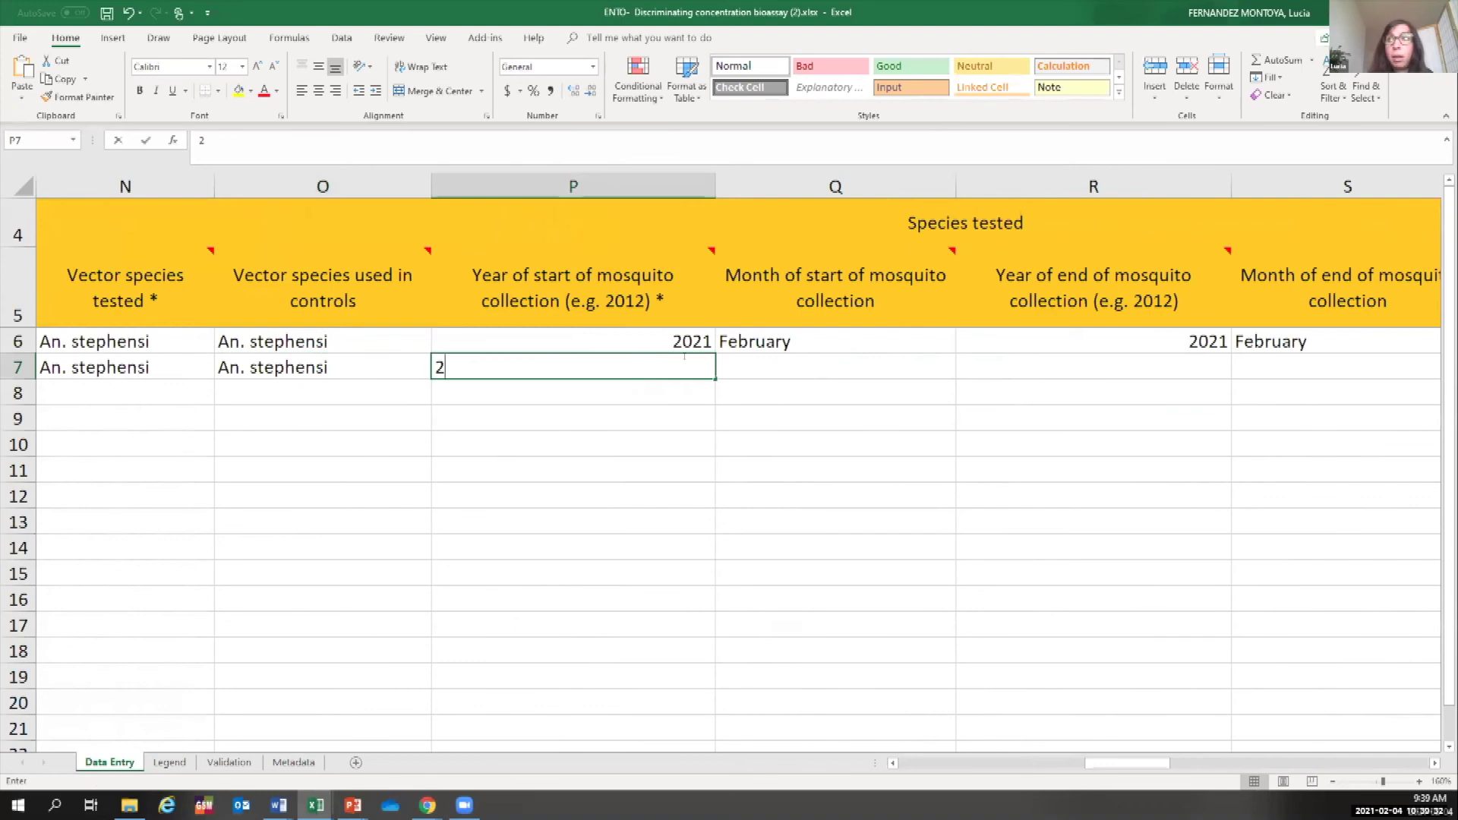
{"action": "type", "text": "021"}
Try to fill row 7's month of start of mosquito collection by copying February from row 6 and overwriting it with "janua".
{"action": "left_click", "coordinate": [830, 343]}
{"action": "key", "text": "ctrl+c"}
{"action": "key", "text": "Down"}
{"action": "key", "text": "ctrl+v"}
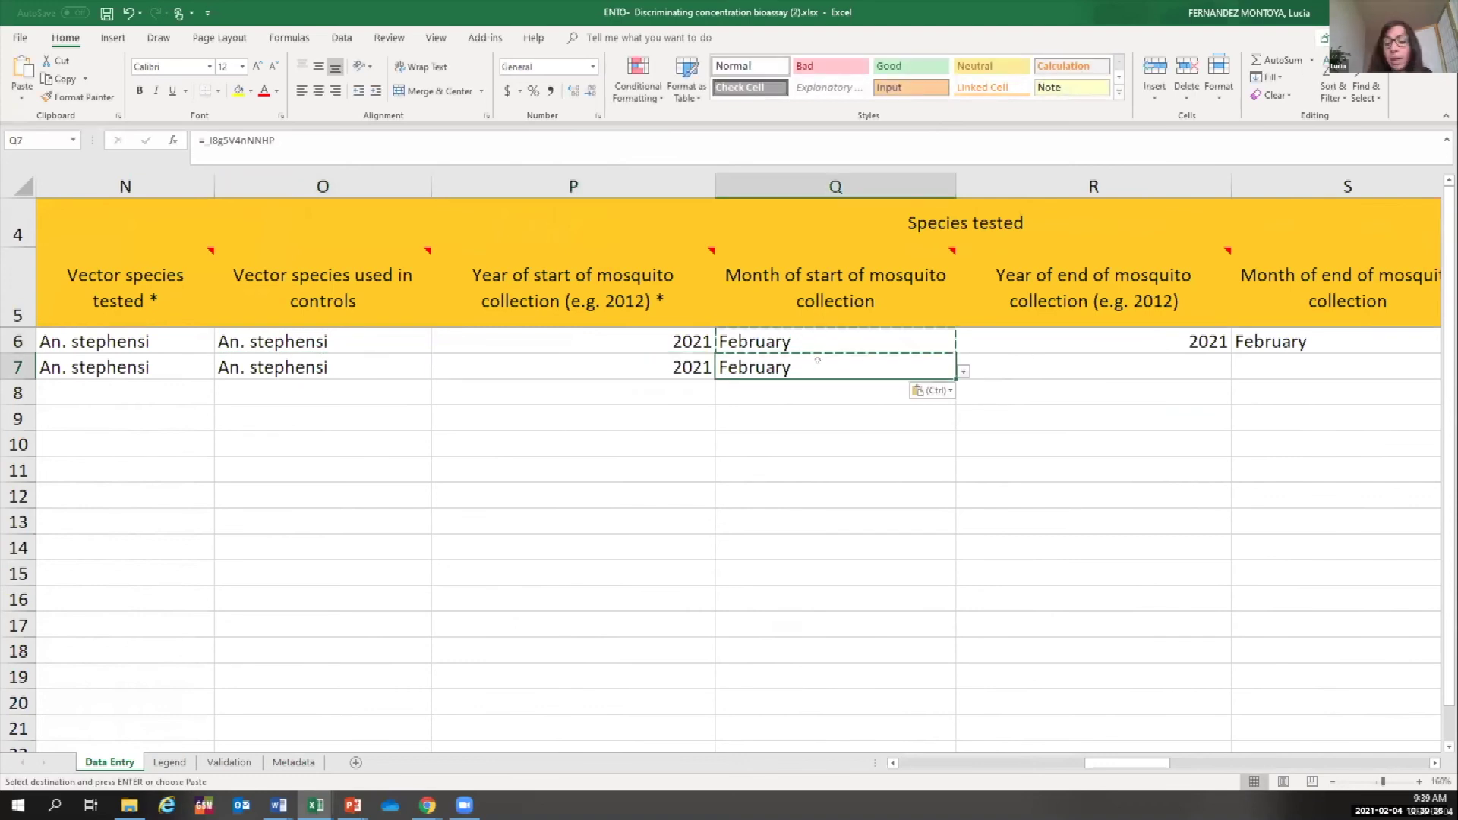
{"action": "type", "text": "janua"}
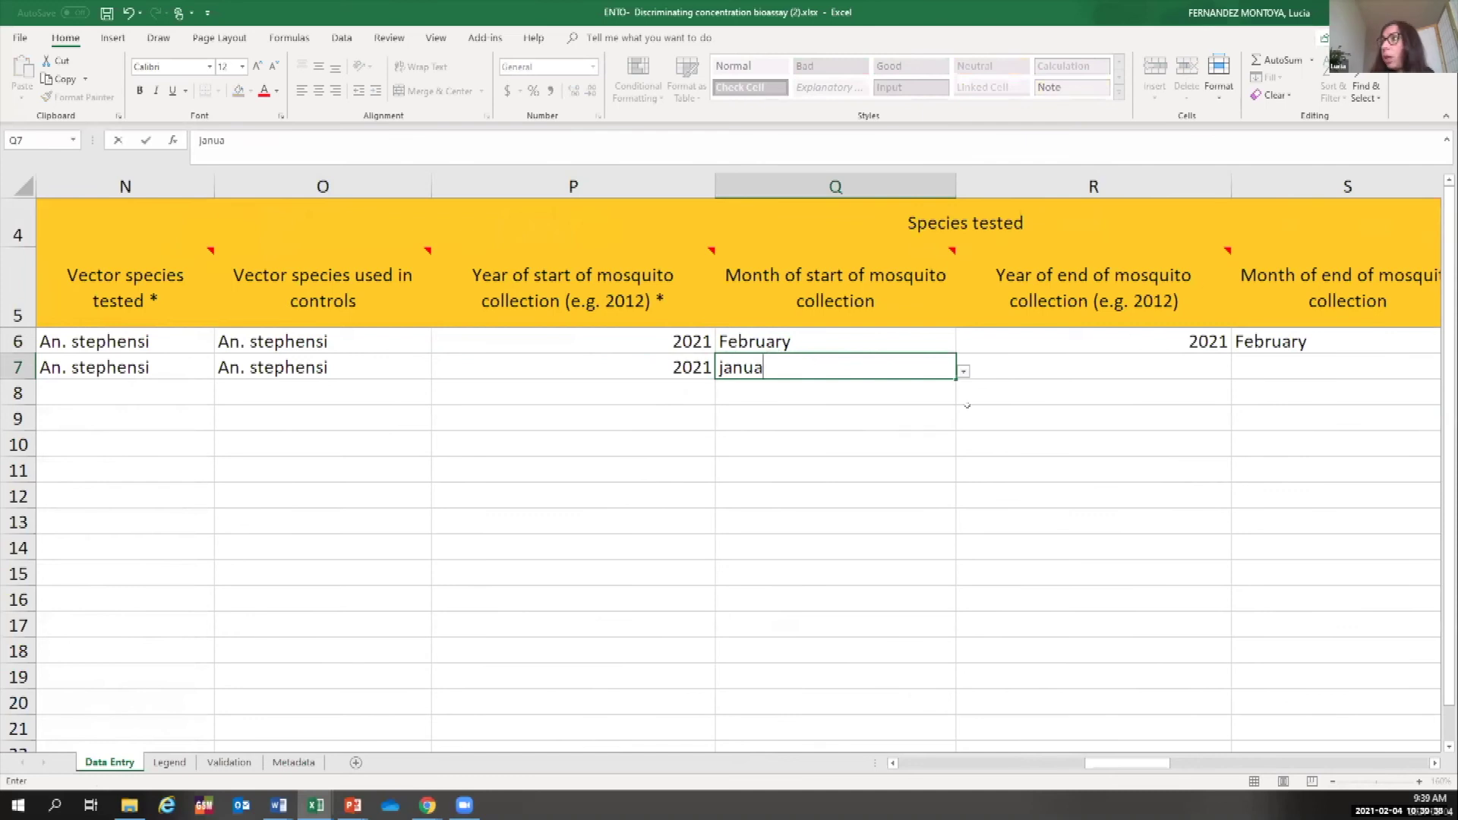
{"action": "key", "text": "Return"}
{"action": "left_click", "coordinate": [765, 449]}
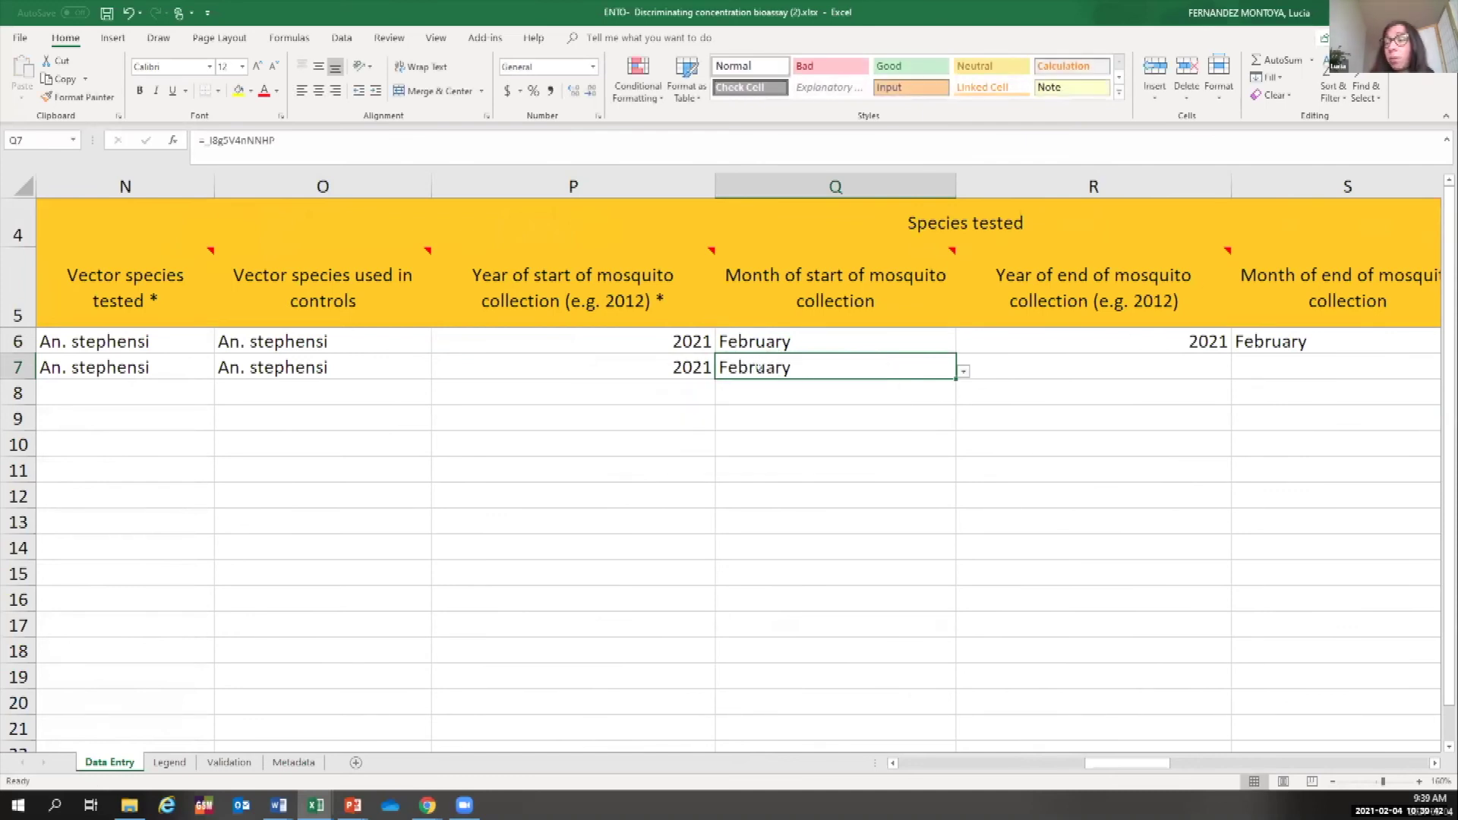
Choose January from the allowed values as the month of start of mosquito collection in row 7.
{"action": "left_click", "coordinate": [963, 372]}
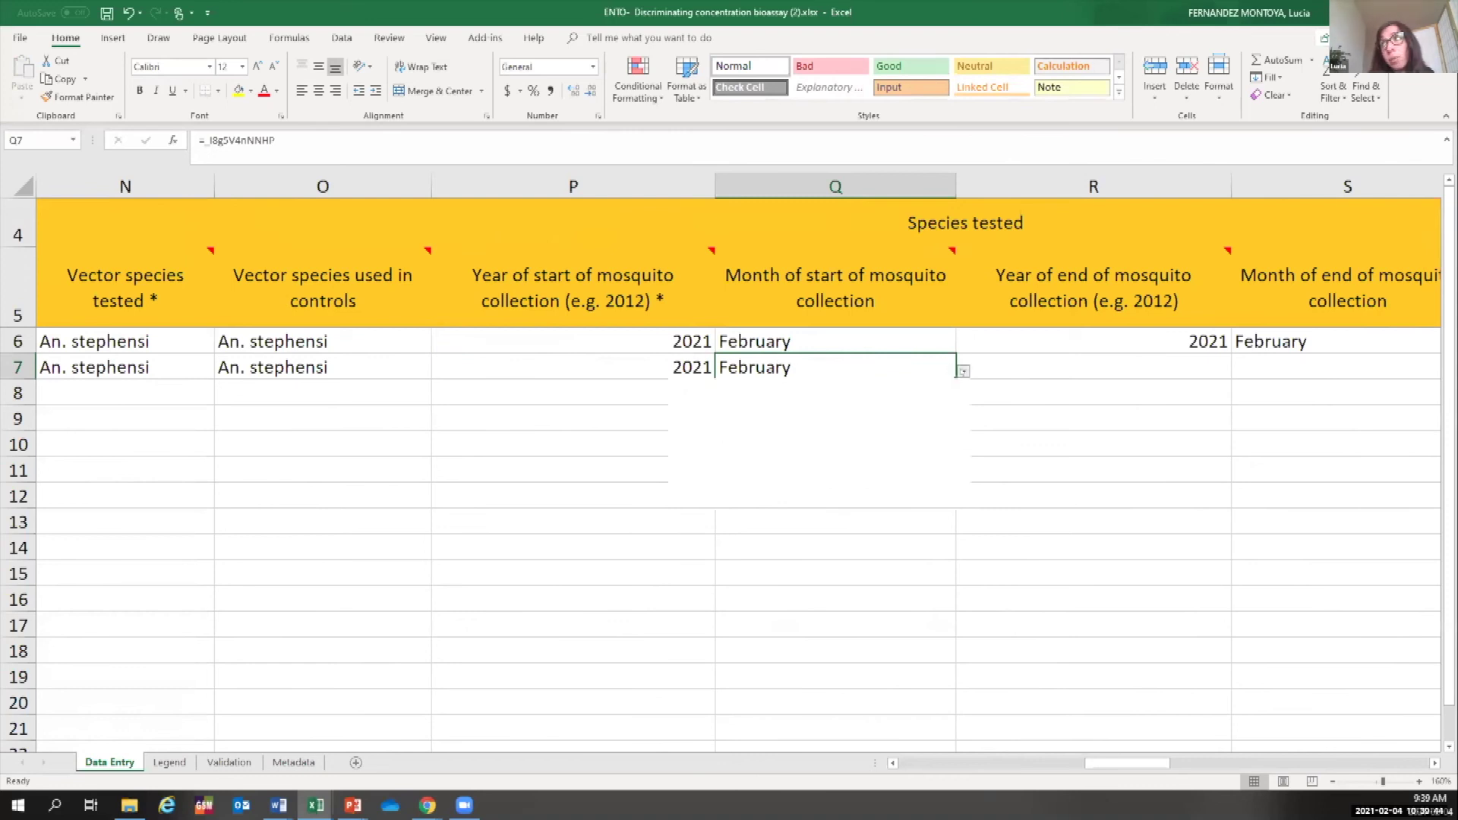
{"action": "scroll", "coordinate": [852, 434], "scroll_direction": "up", "scroll_amount": 1}
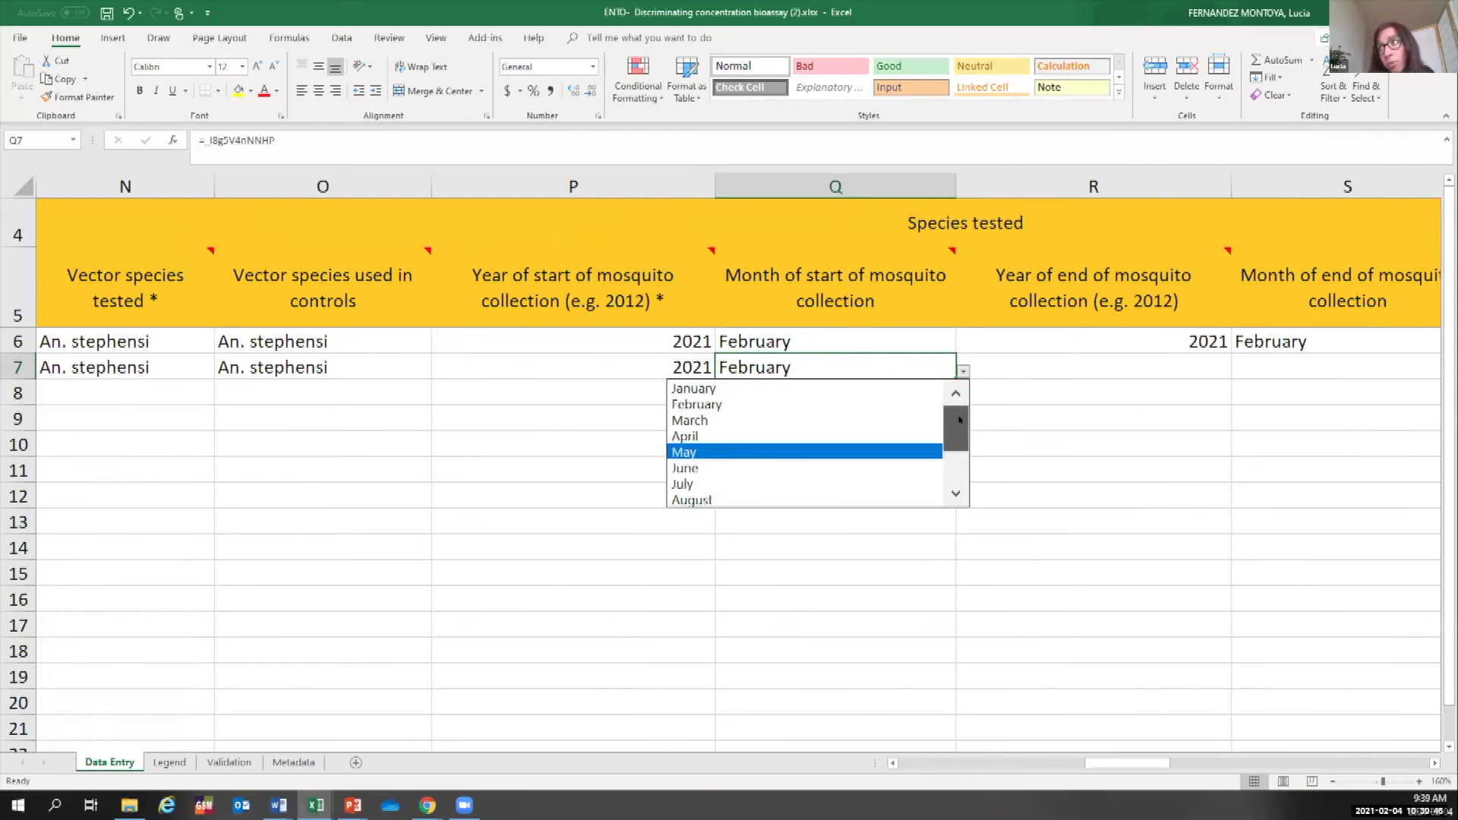
{"action": "left_click", "coordinate": [771, 387]}
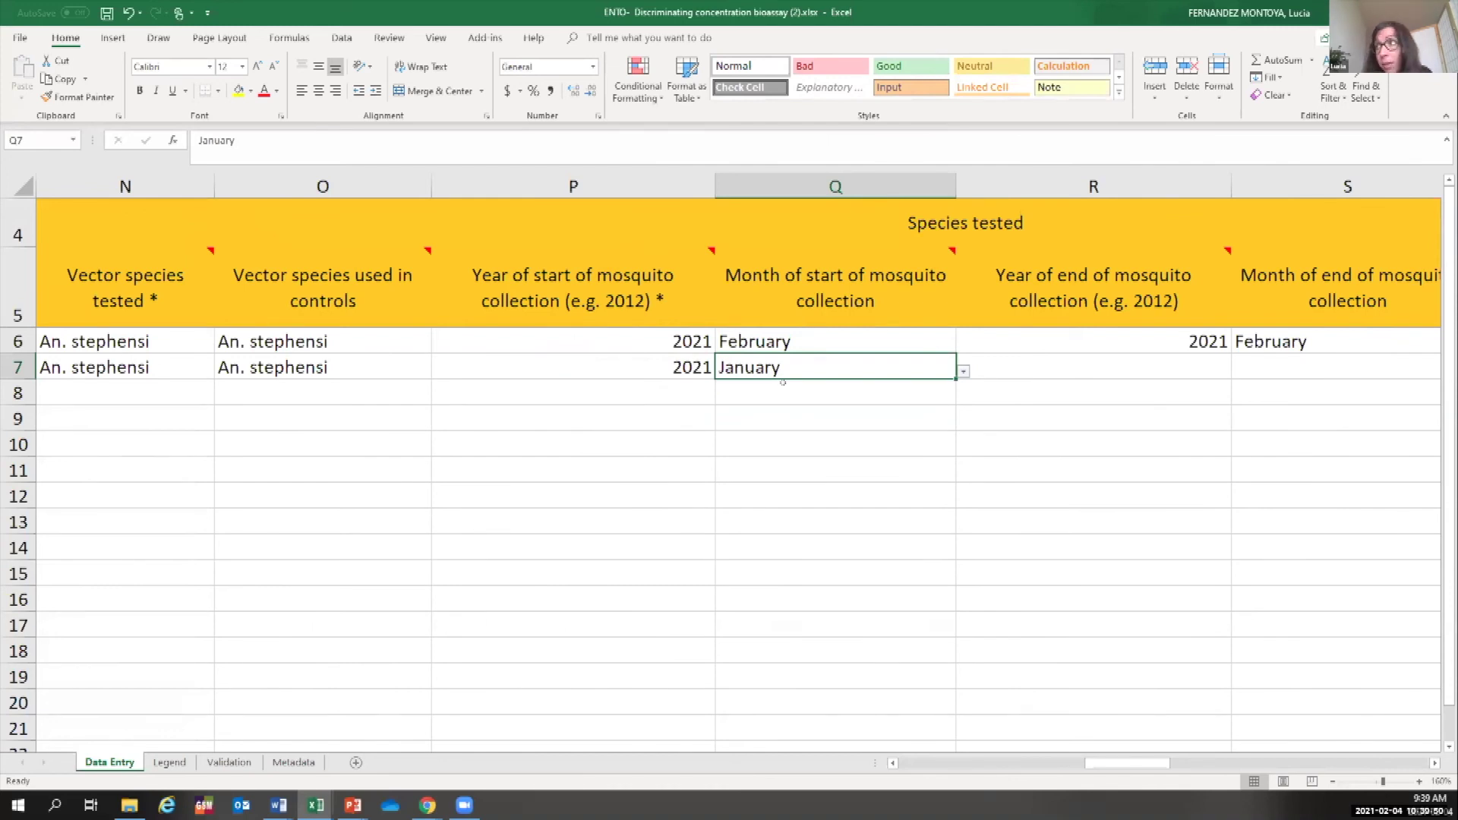
Enter 2021 as the year of end of mosquito collection in row 7 and move on to its month of end.
{"action": "left_click", "coordinate": [1218, 362]}
{"action": "type", "text": "2021"}
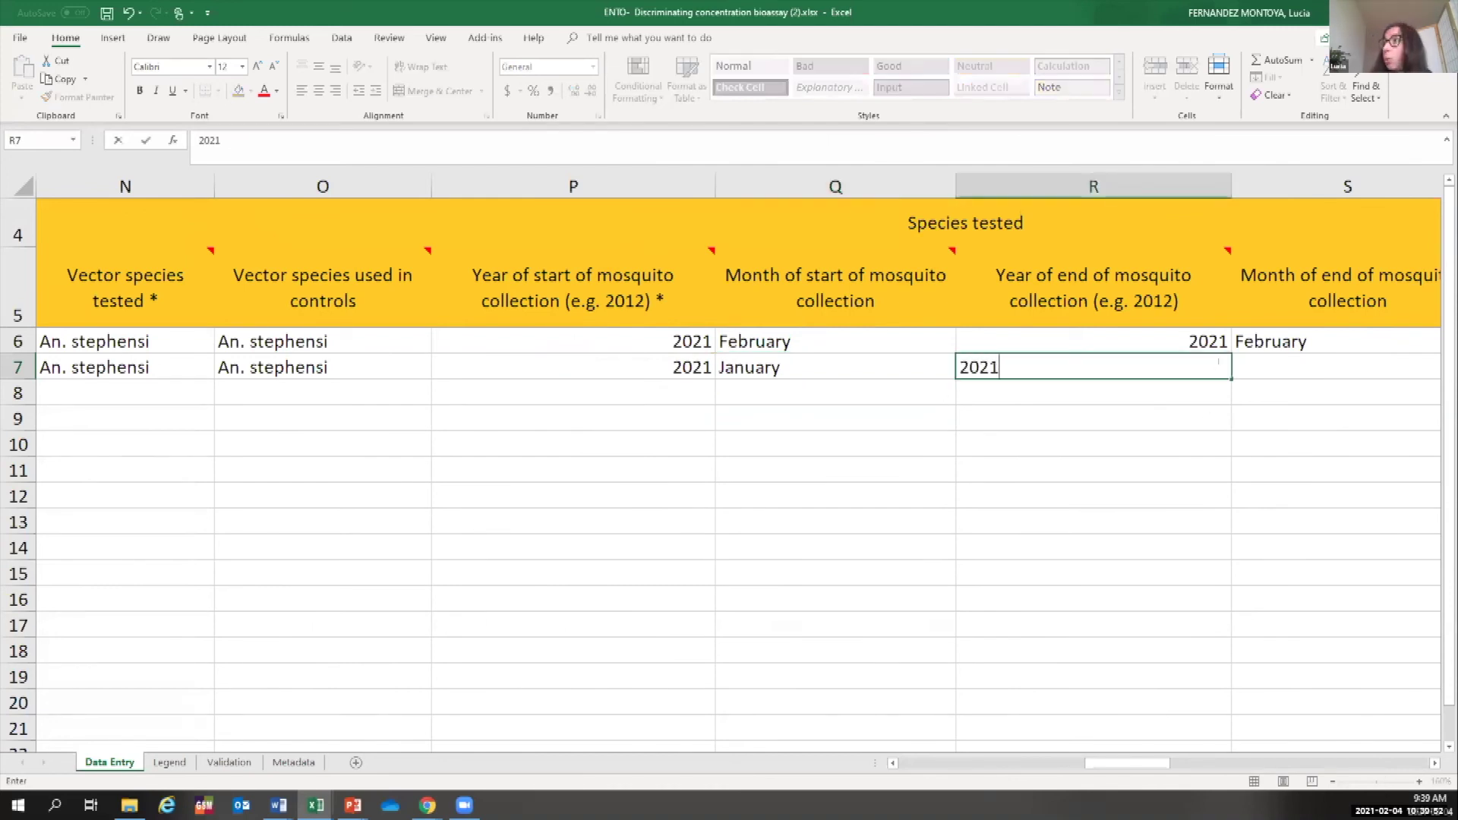
{"action": "left_click", "coordinate": [1207, 406]}
{"action": "left_click", "coordinate": [1291, 367]}
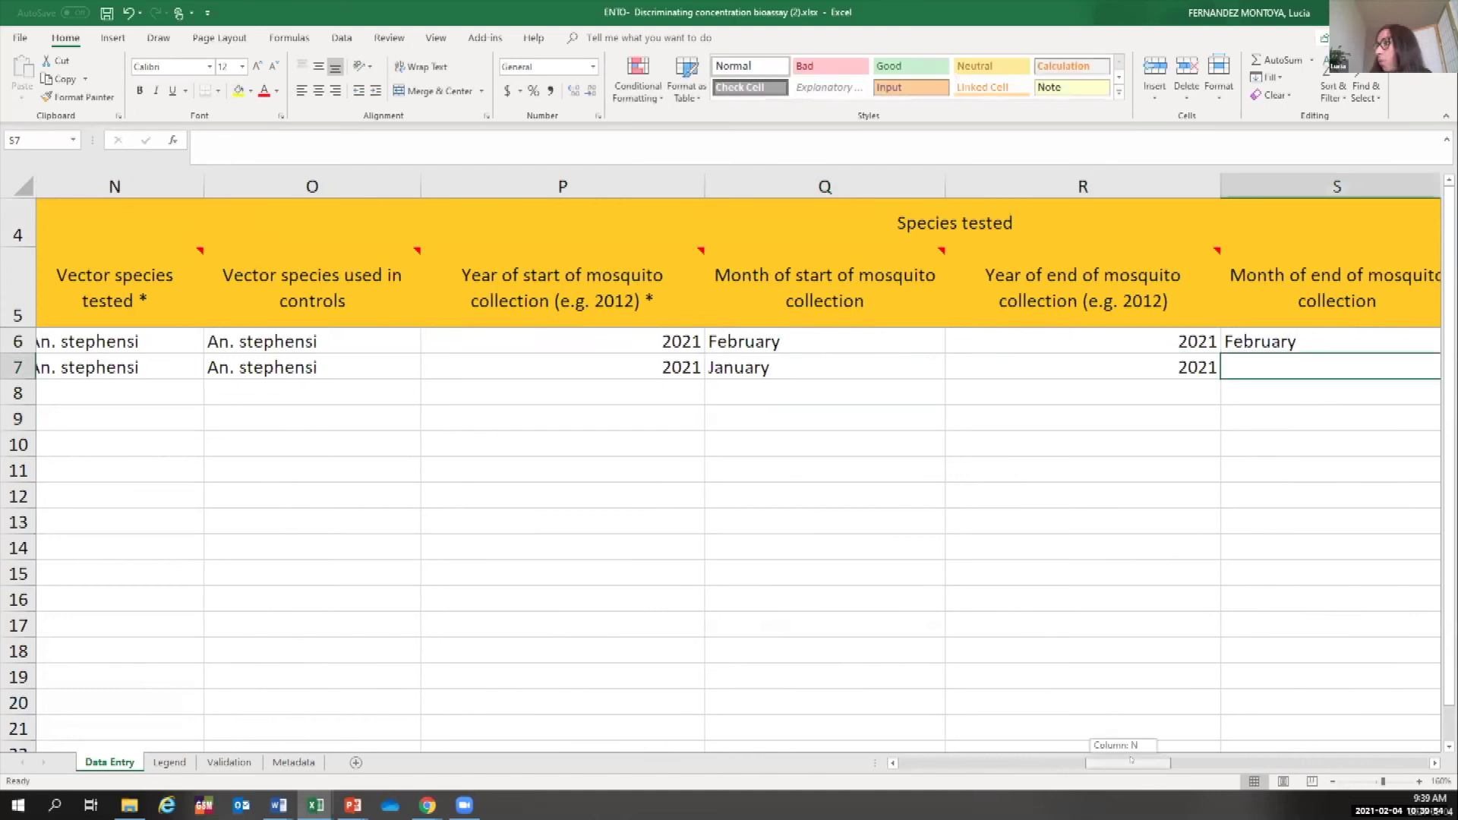
Choose February from the allowed values as the month of end of mosquito collection in row 7.
{"action": "left_click", "coordinate": [792, 371]}
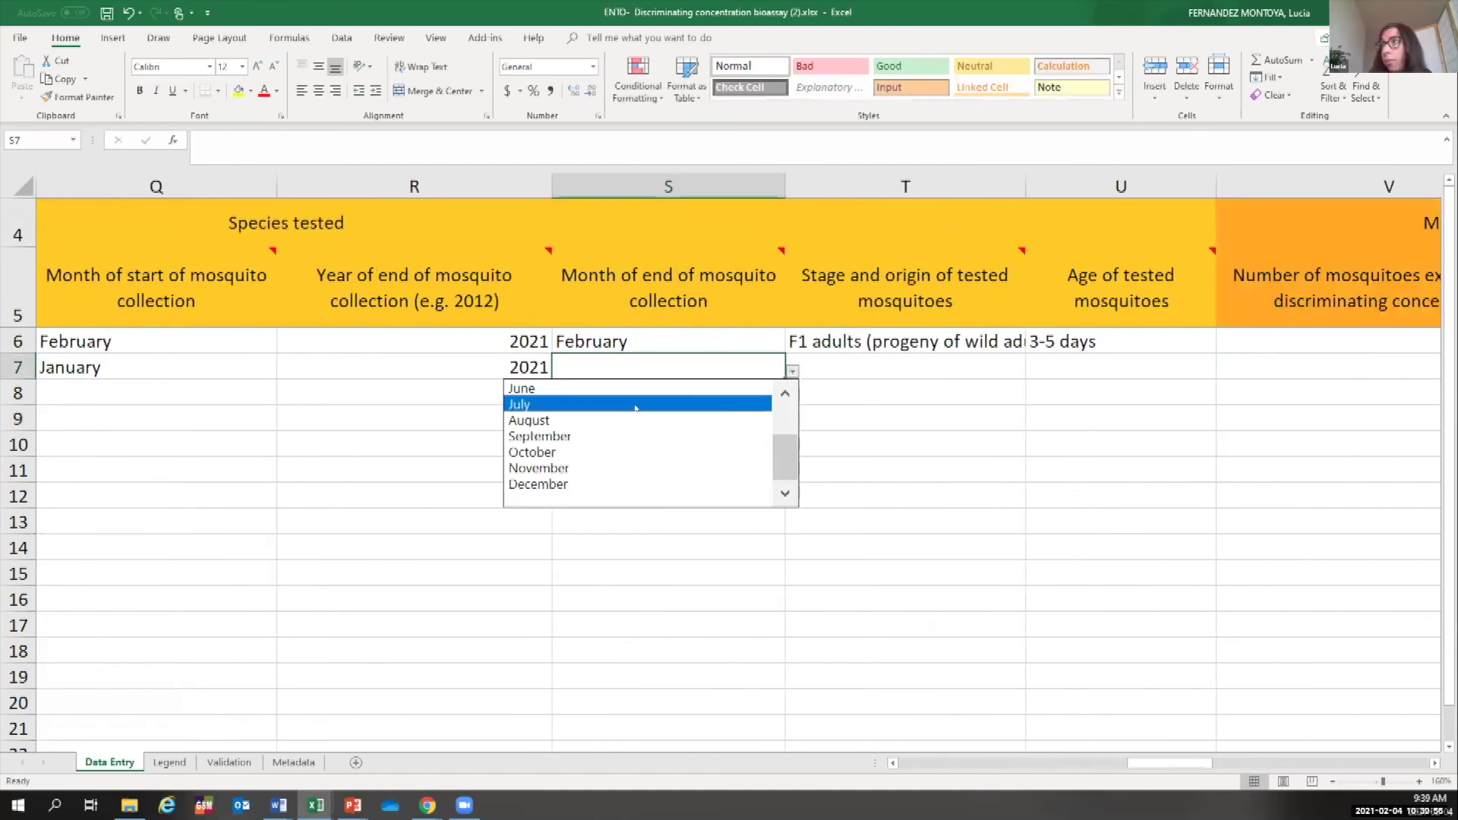
{"action": "scroll", "coordinate": [600, 420], "scroll_direction": "up", "scroll_amount": 2}
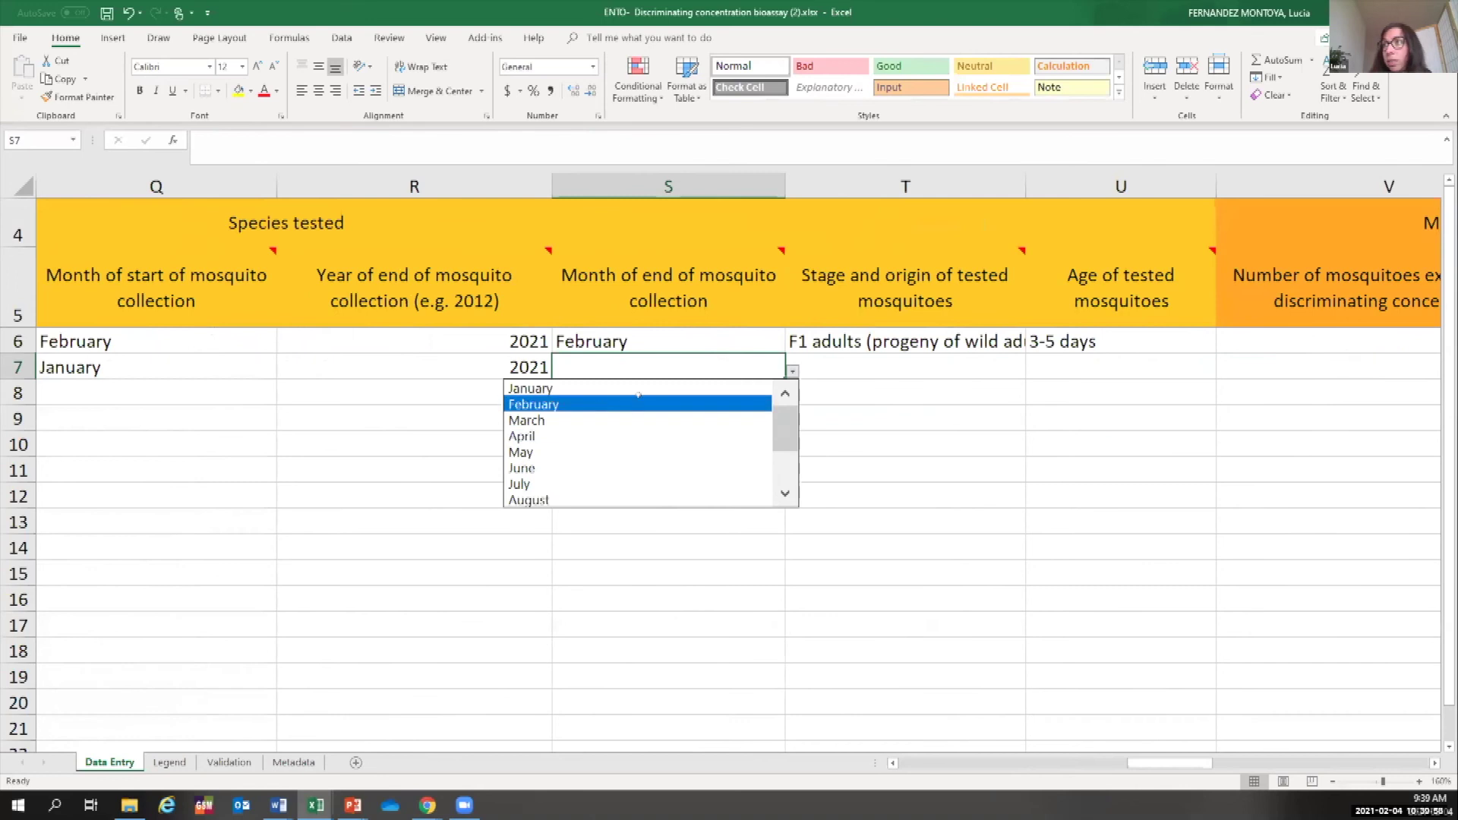
{"action": "left_click", "coordinate": [596, 404]}
Set row 7's stage and origin of tested mosquitoes to "F0 adults (from wild larvae)" from the allowed values.
{"action": "left_click", "coordinate": [868, 372]}
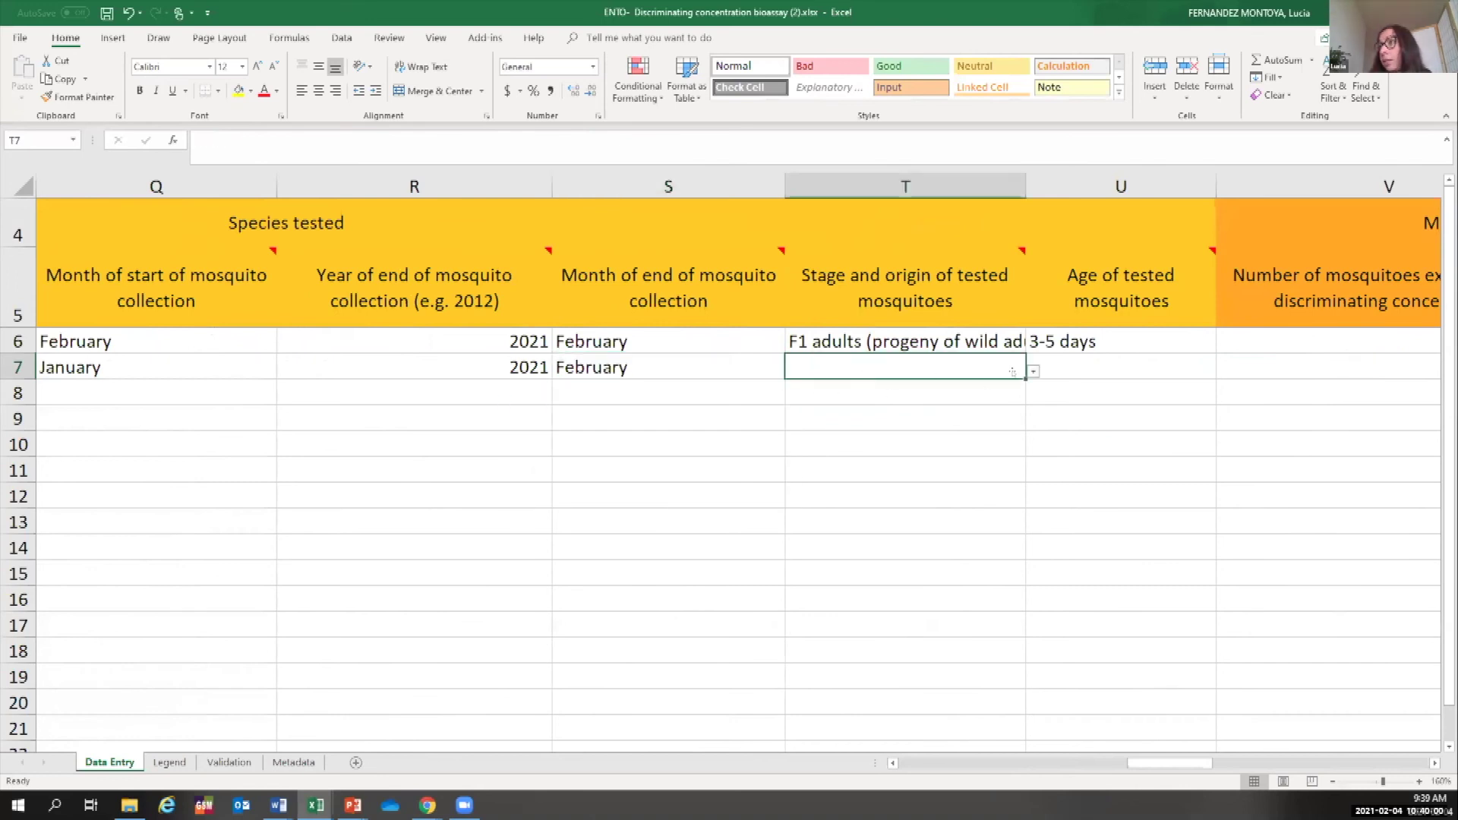
{"action": "left_click", "coordinate": [1034, 372]}
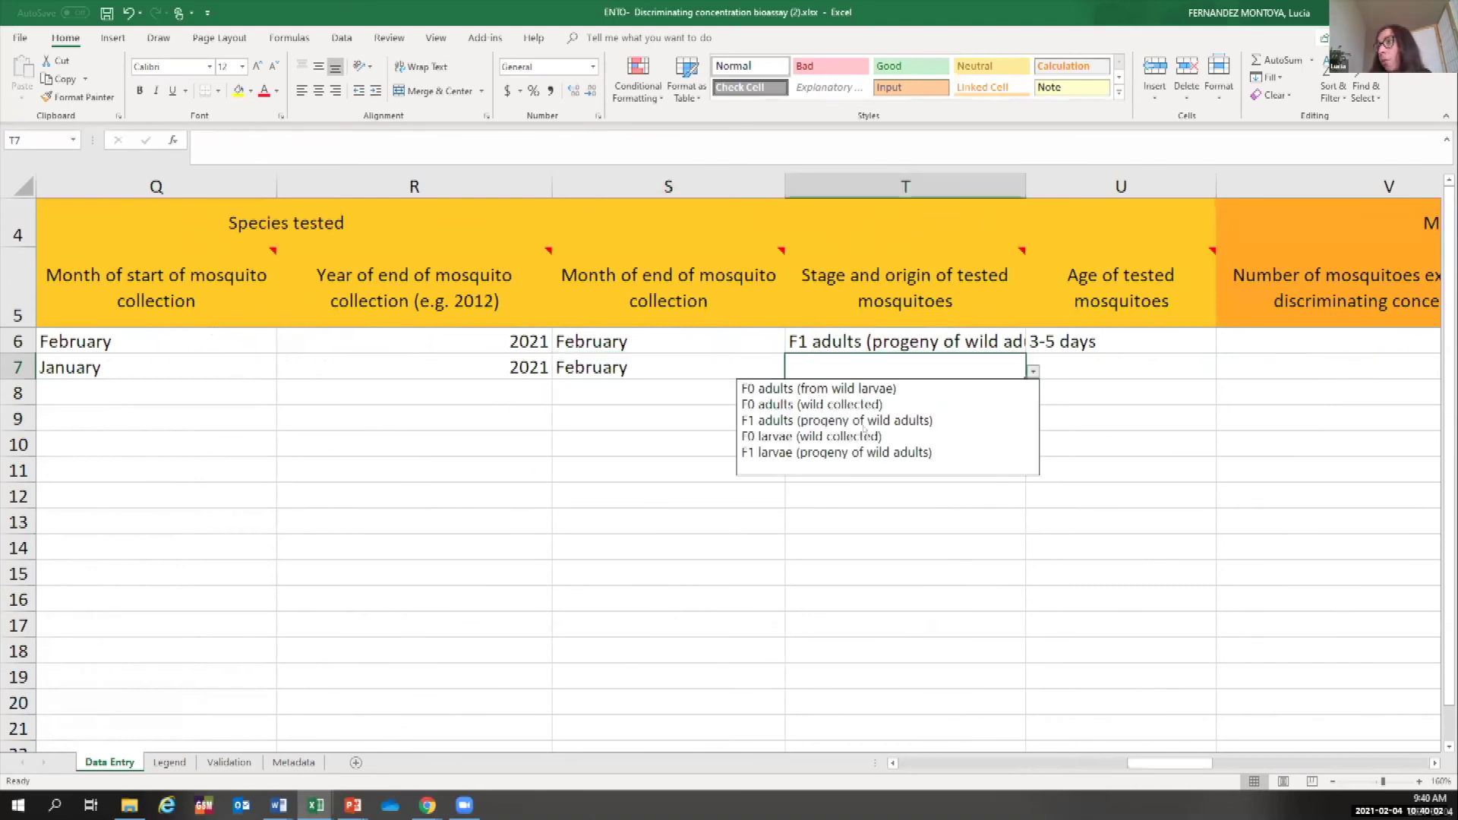
{"action": "left_click", "coordinate": [845, 388]}
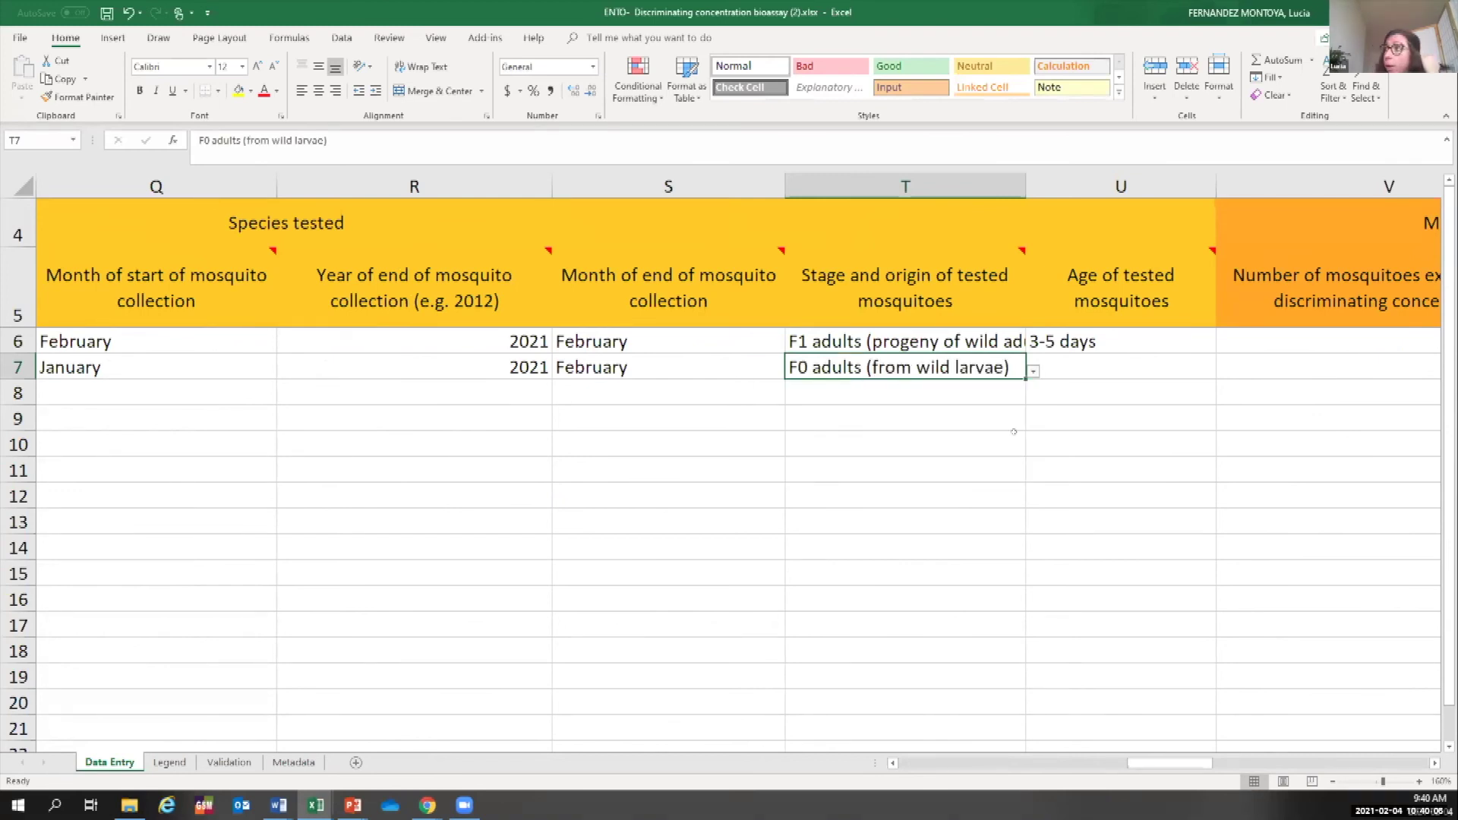
Choose 3-5 days from the allowed values as the age of tested mosquitoes in row 7.
{"action": "left_click", "coordinate": [1045, 362]}
{"action": "left_click", "coordinate": [1222, 371]}
{"action": "left_click", "coordinate": [1105, 388]}
Enter 89 mosquitoes exposed to the discriminating concentration and 12 control mosquitoes for the record in row 7.
{"action": "scroll", "coordinate": [771, 373], "scroll_direction": "right", "scroll_amount": 3}
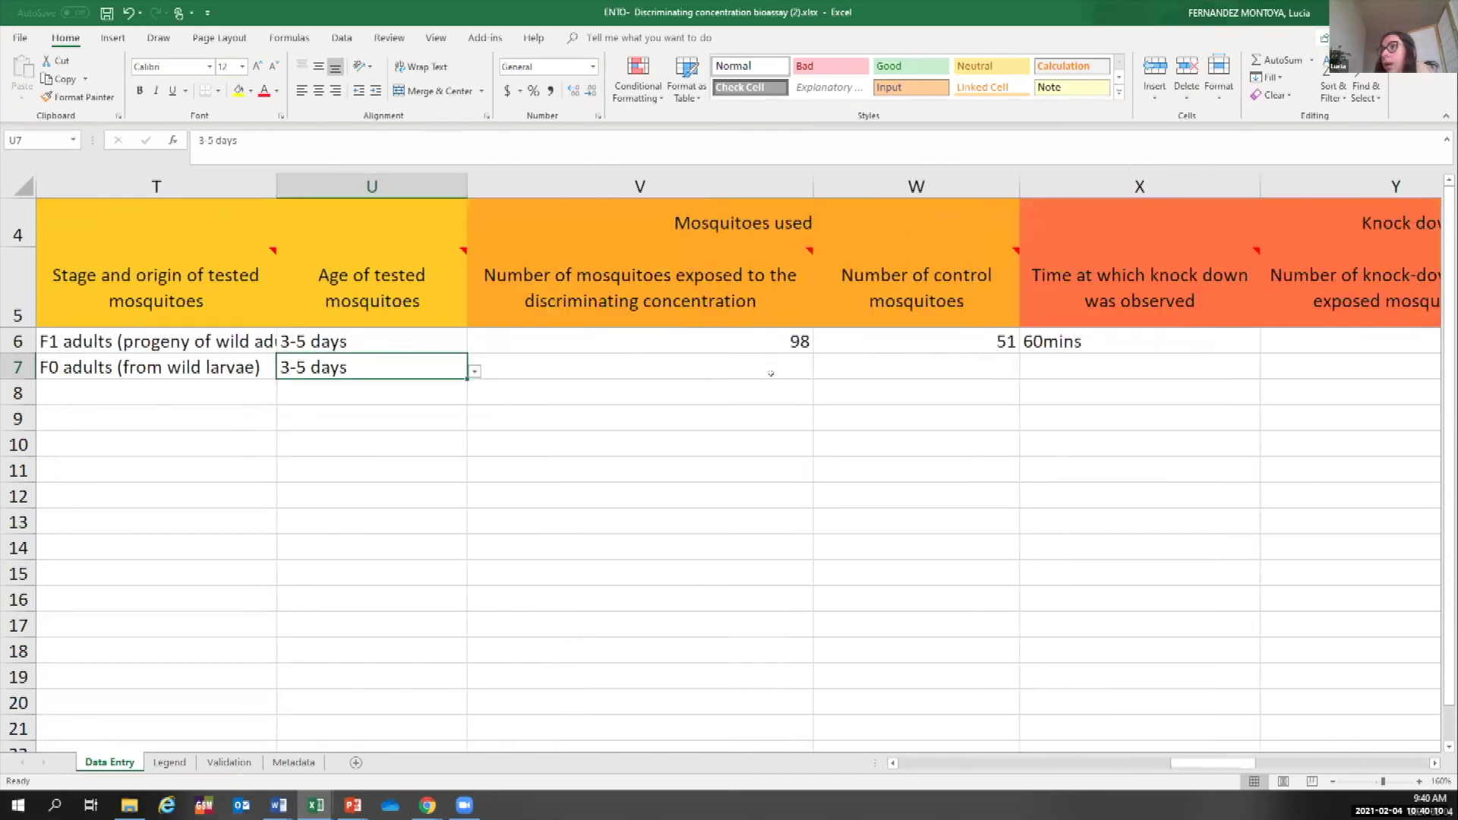
{"action": "left_click", "coordinate": [763, 366]}
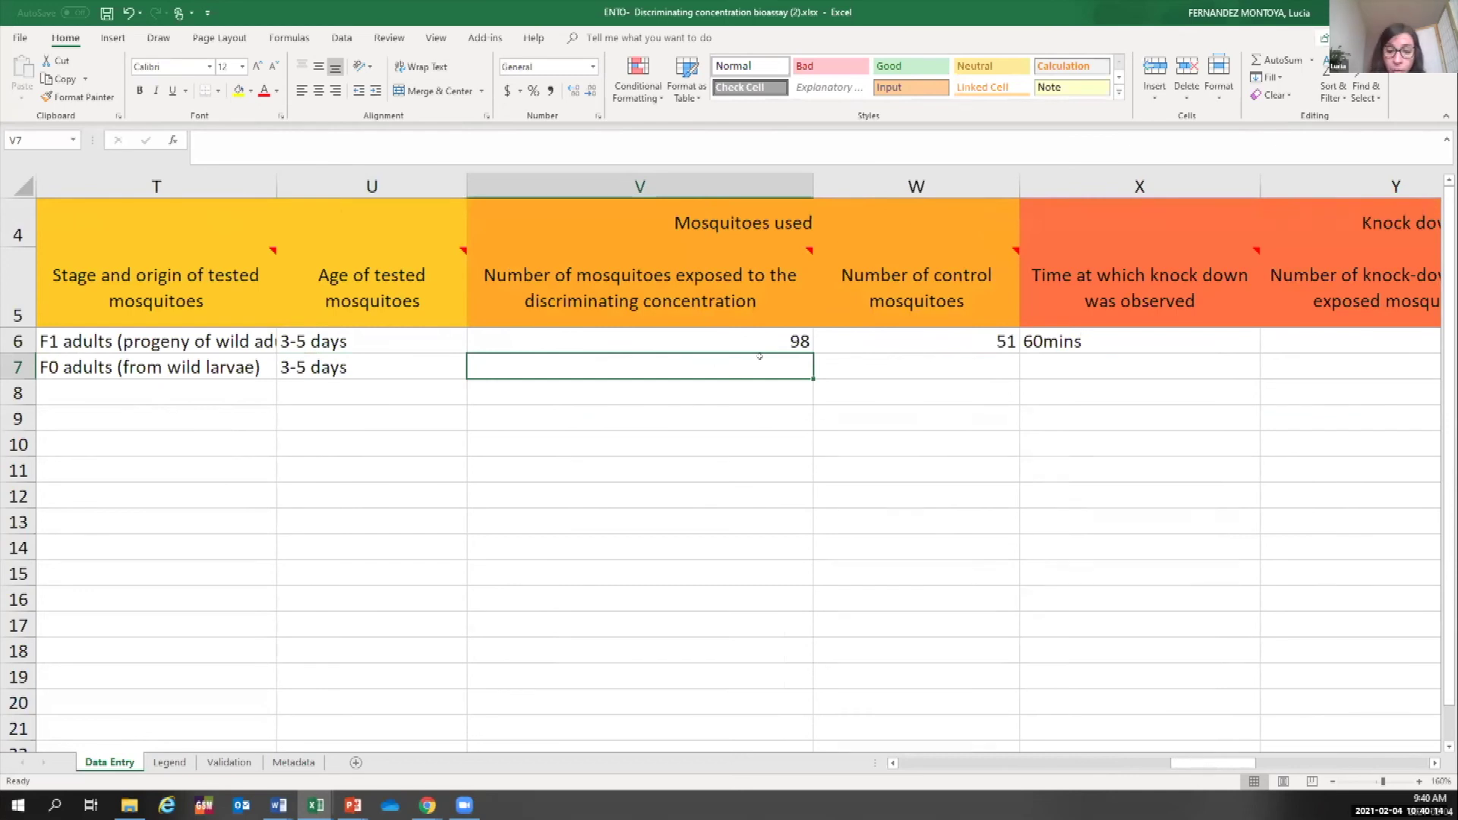
{"action": "type", "text": "89"}
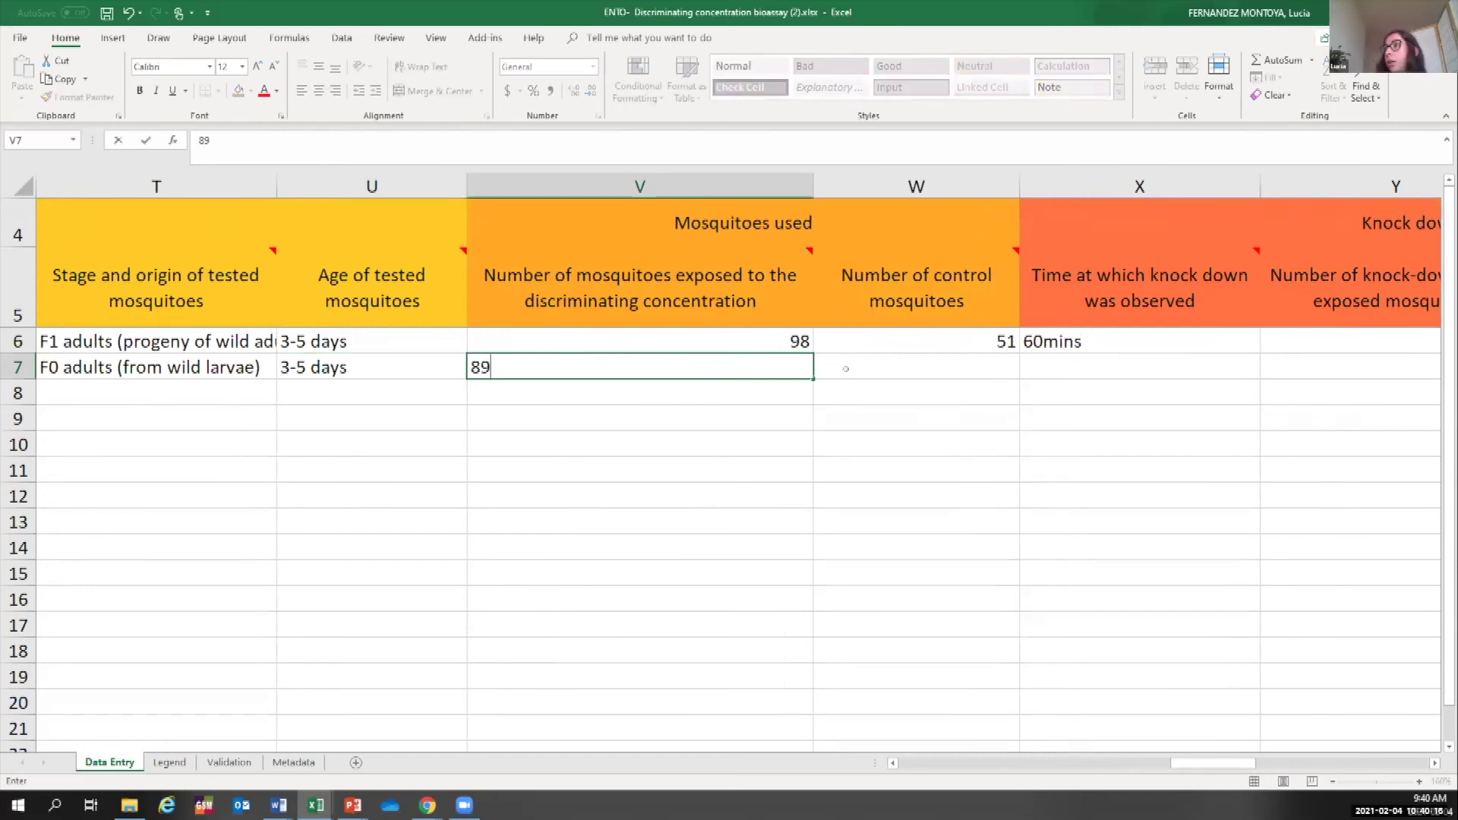
{"action": "left_click", "coordinate": [856, 369]}
{"action": "type", "text": "12"}
{"action": "left_click", "coordinate": [1063, 469]}
Choose 30mins from the allowed values as the time at which knock-down was observed in row 7.
{"action": "scroll", "coordinate": [1195, 763], "scroll_direction": "right", "scroll_amount": 1}
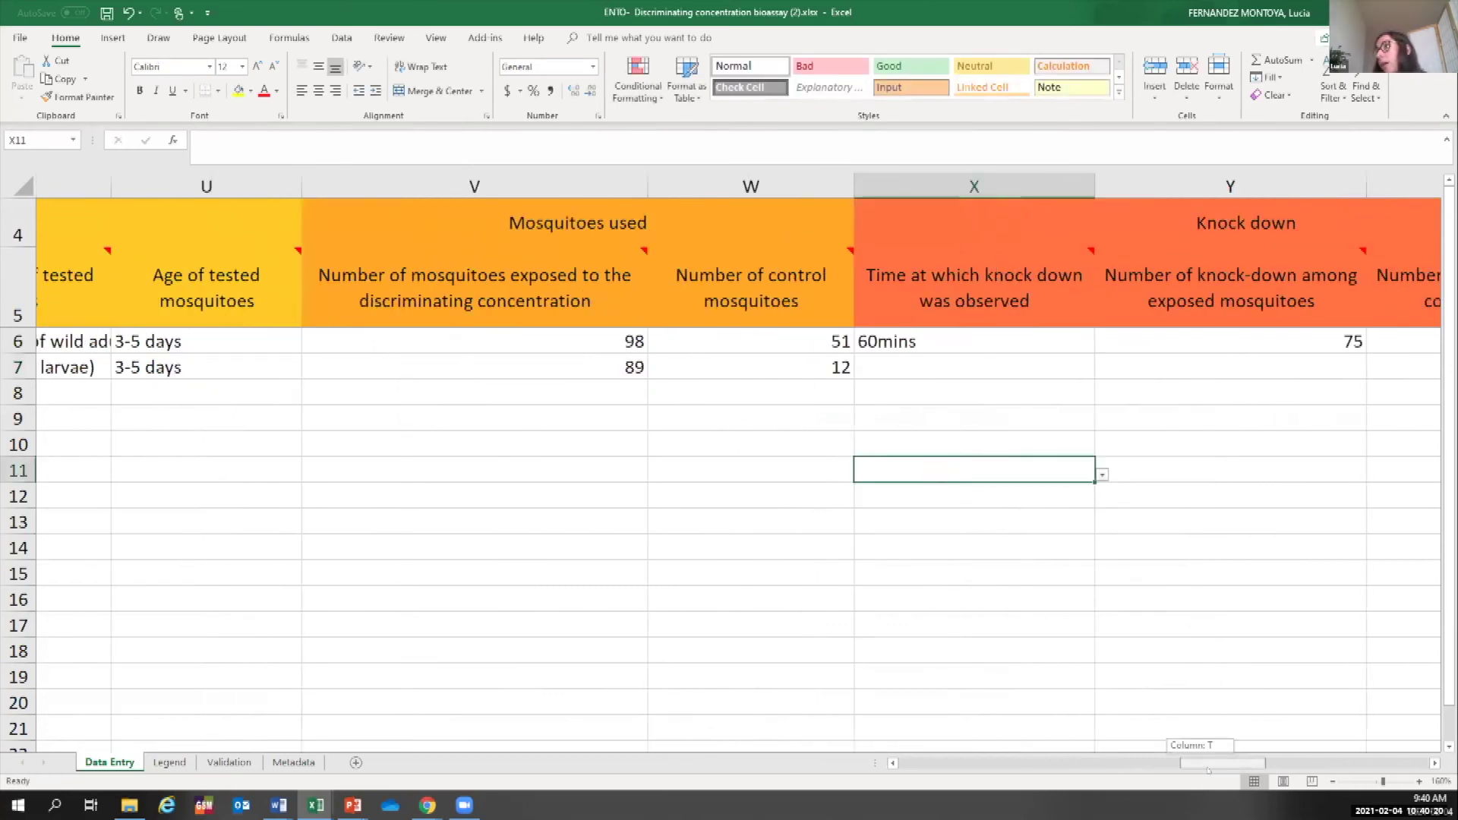
{"action": "left_click", "coordinate": [977, 363]}
{"action": "left_click", "coordinate": [1027, 371]}
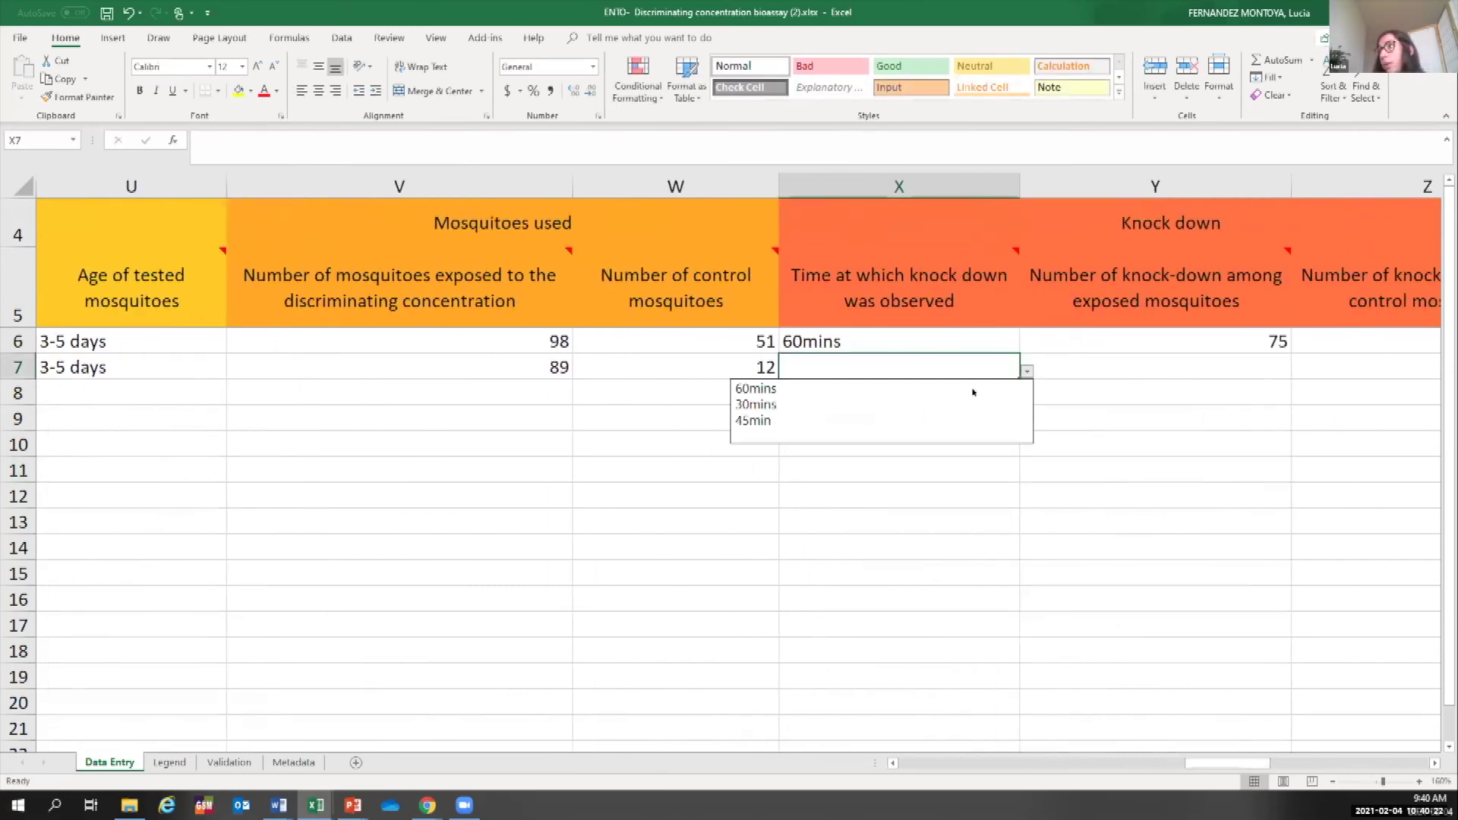
{"action": "left_click", "coordinate": [835, 408]}
Enter 74 as the number of knock-down among exposed mosquitoes in row 7.
{"action": "left_click", "coordinate": [1107, 370]}
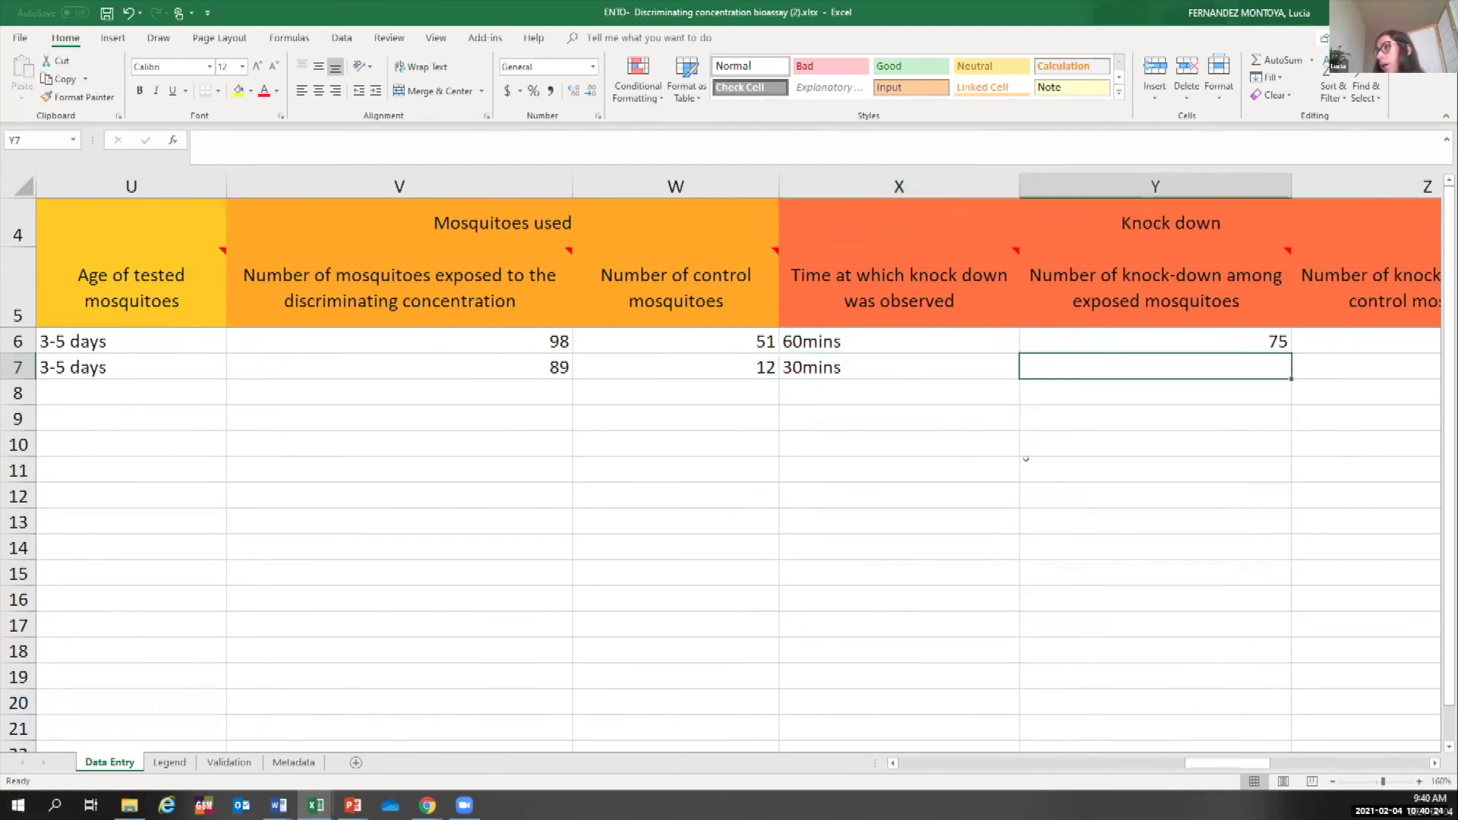
{"action": "scroll", "coordinate": [1207, 763], "scroll_direction": "right", "scroll_amount": 2}
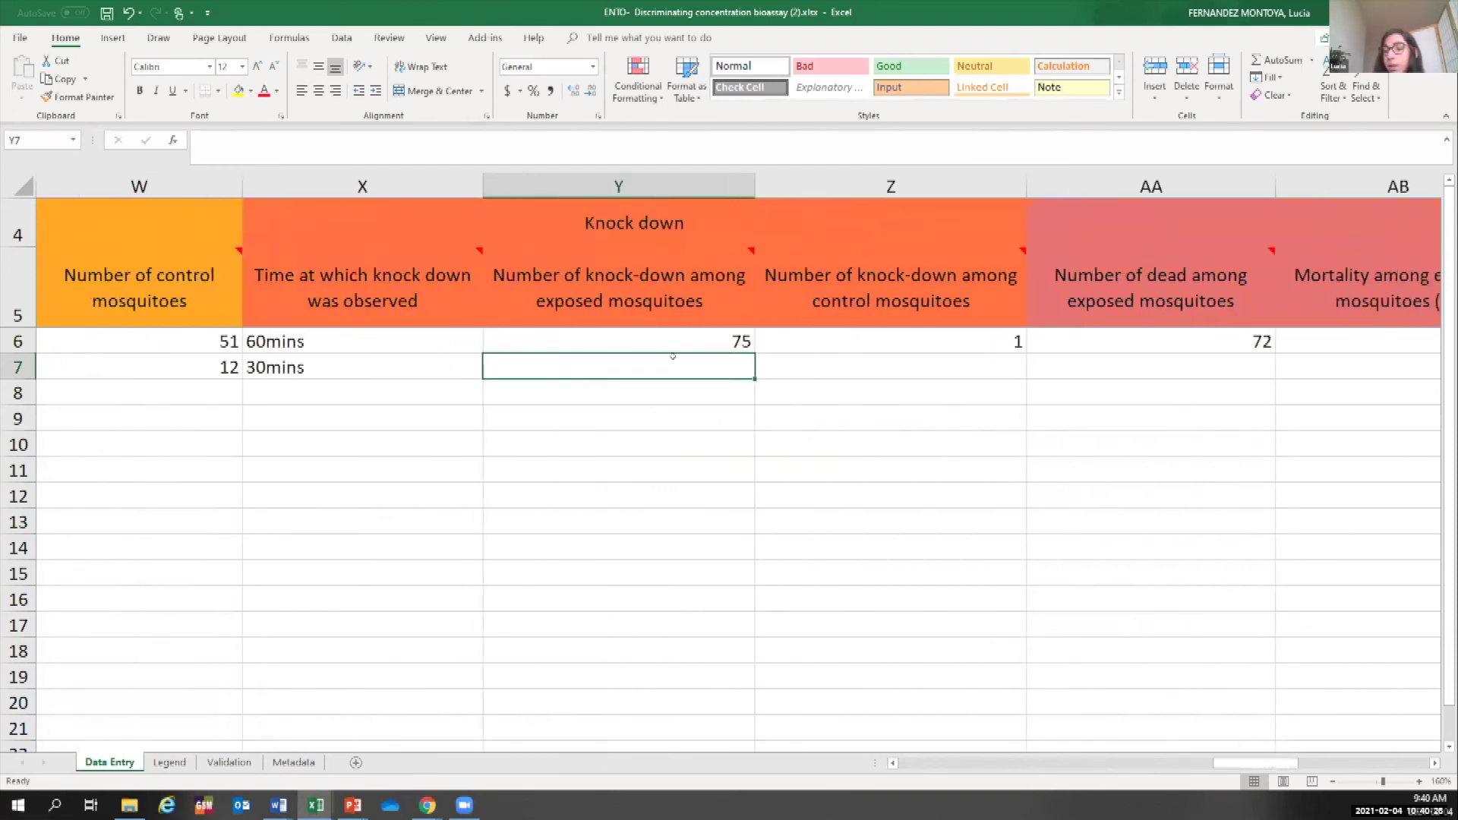
{"action": "type", "text": "74"}
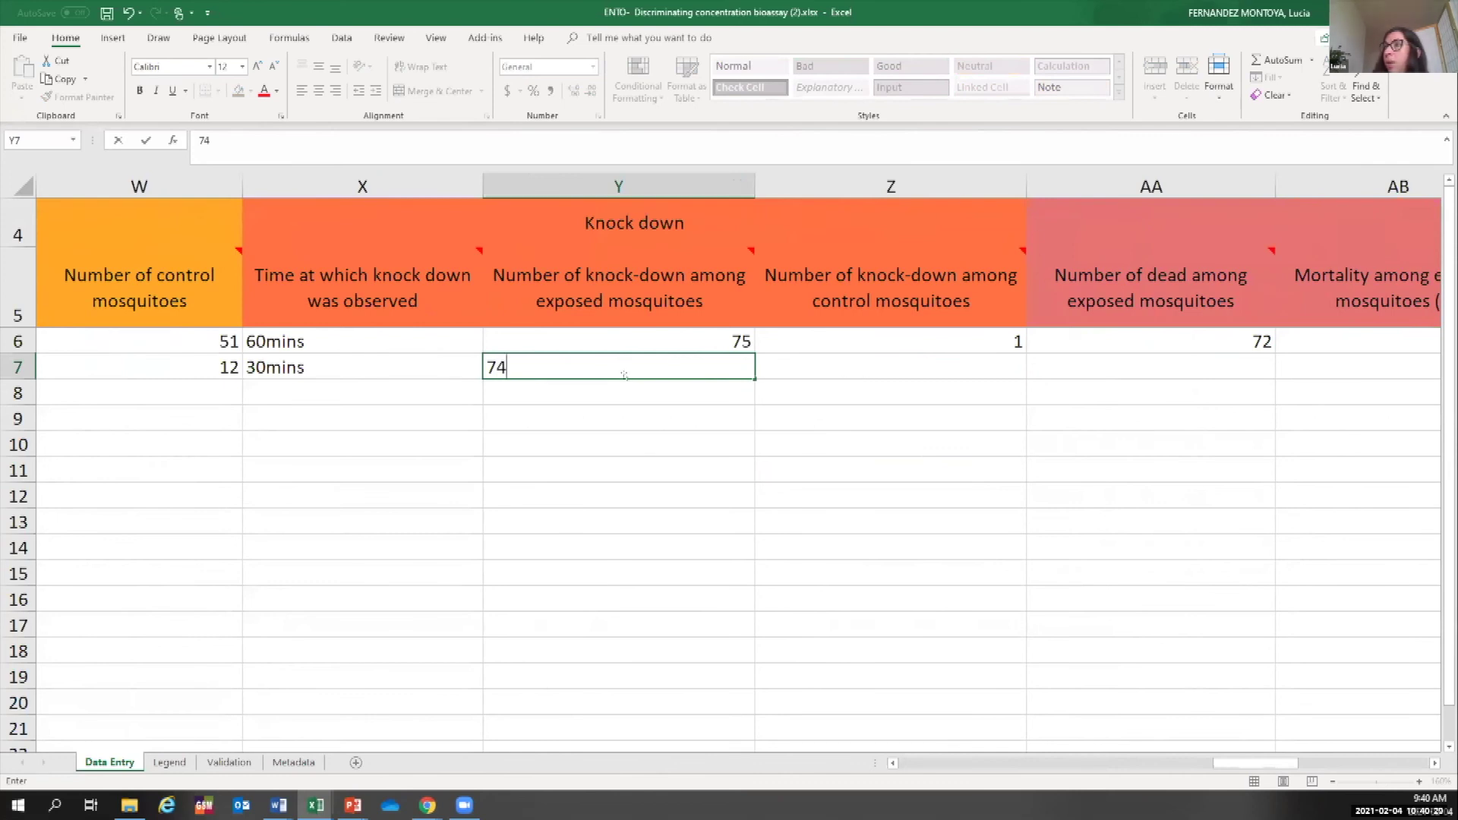
{"action": "key", "text": "ctrl+Return"}
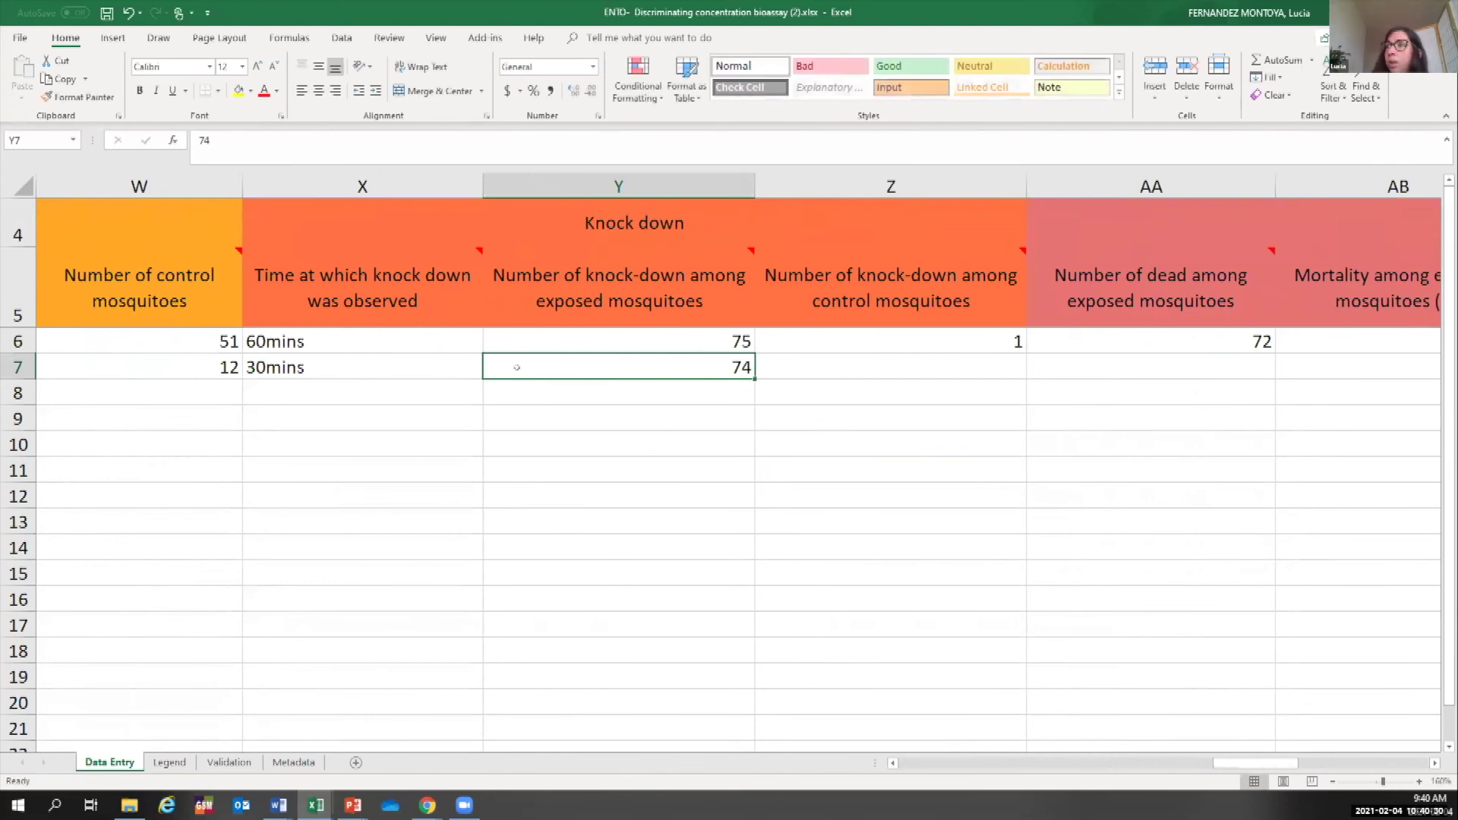
Undo the last two knock-down entries in row 7, the exposed knock-down count and the observation time.
{"action": "key", "text": "ctrl+z"}
{"action": "key", "text": "ctrl+z"}
{"action": "left_click", "coordinate": [359, 445]}
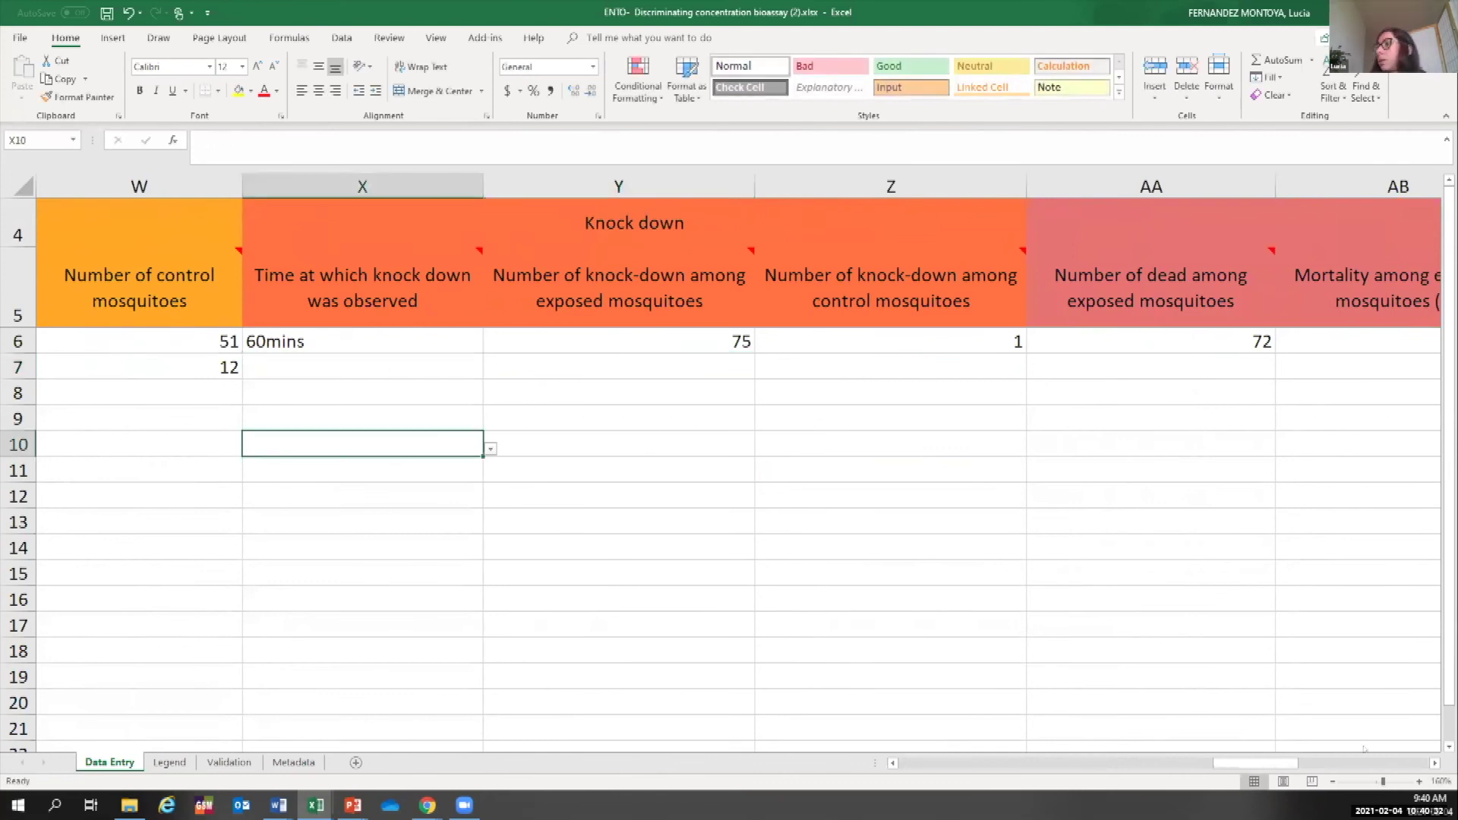
Enter 64 as the number of dead among exposed mosquitoes in row 7.
{"action": "scroll", "coordinate": [854, 392], "scroll_direction": "right", "scroll_amount": 1}
{"action": "left_click", "coordinate": [855, 391]}
{"action": "left_click", "coordinate": [855, 357]}
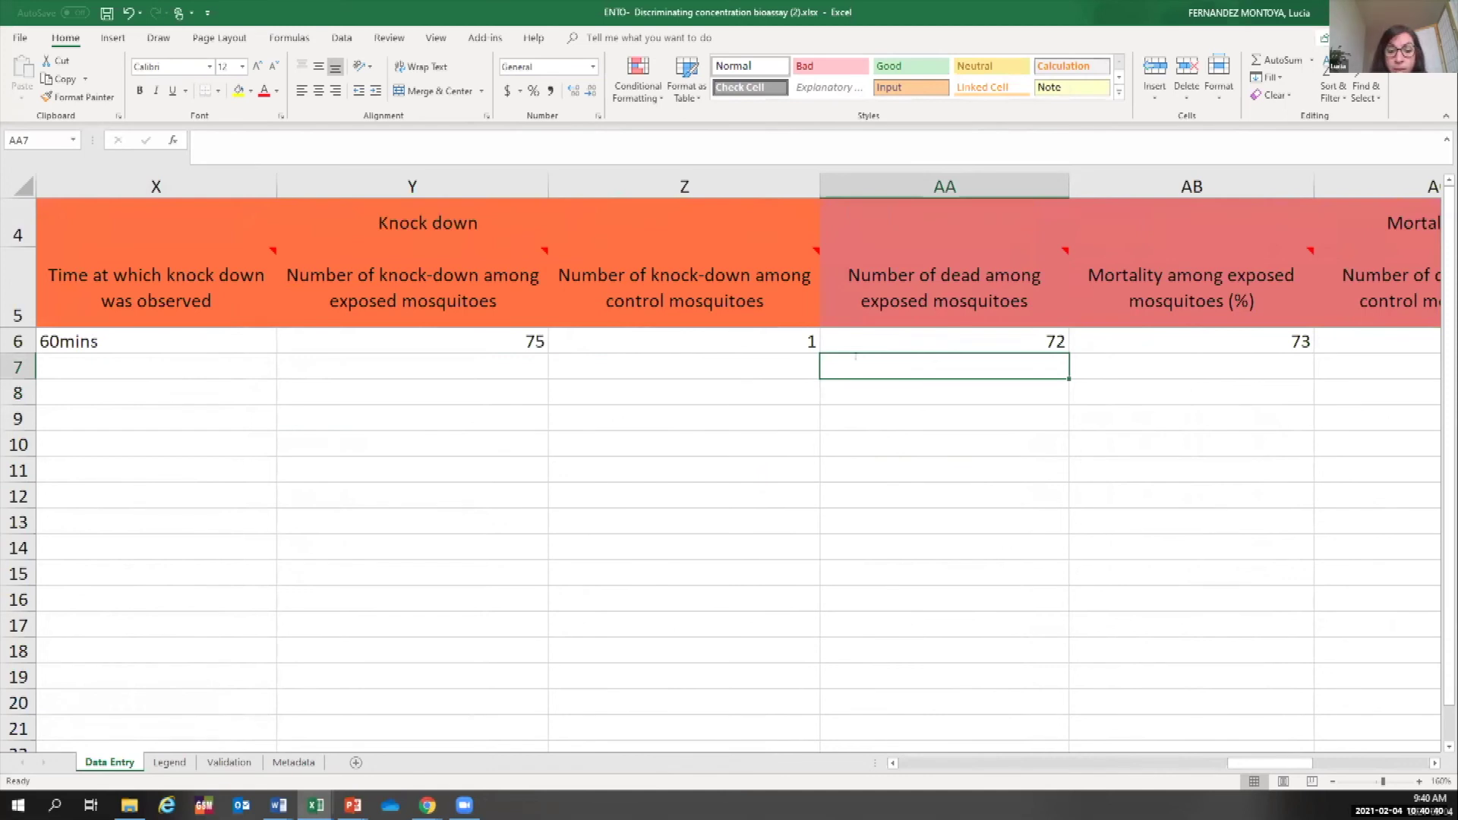
{"action": "type", "text": "64"}
{"action": "left_click", "coordinate": [1197, 407]}
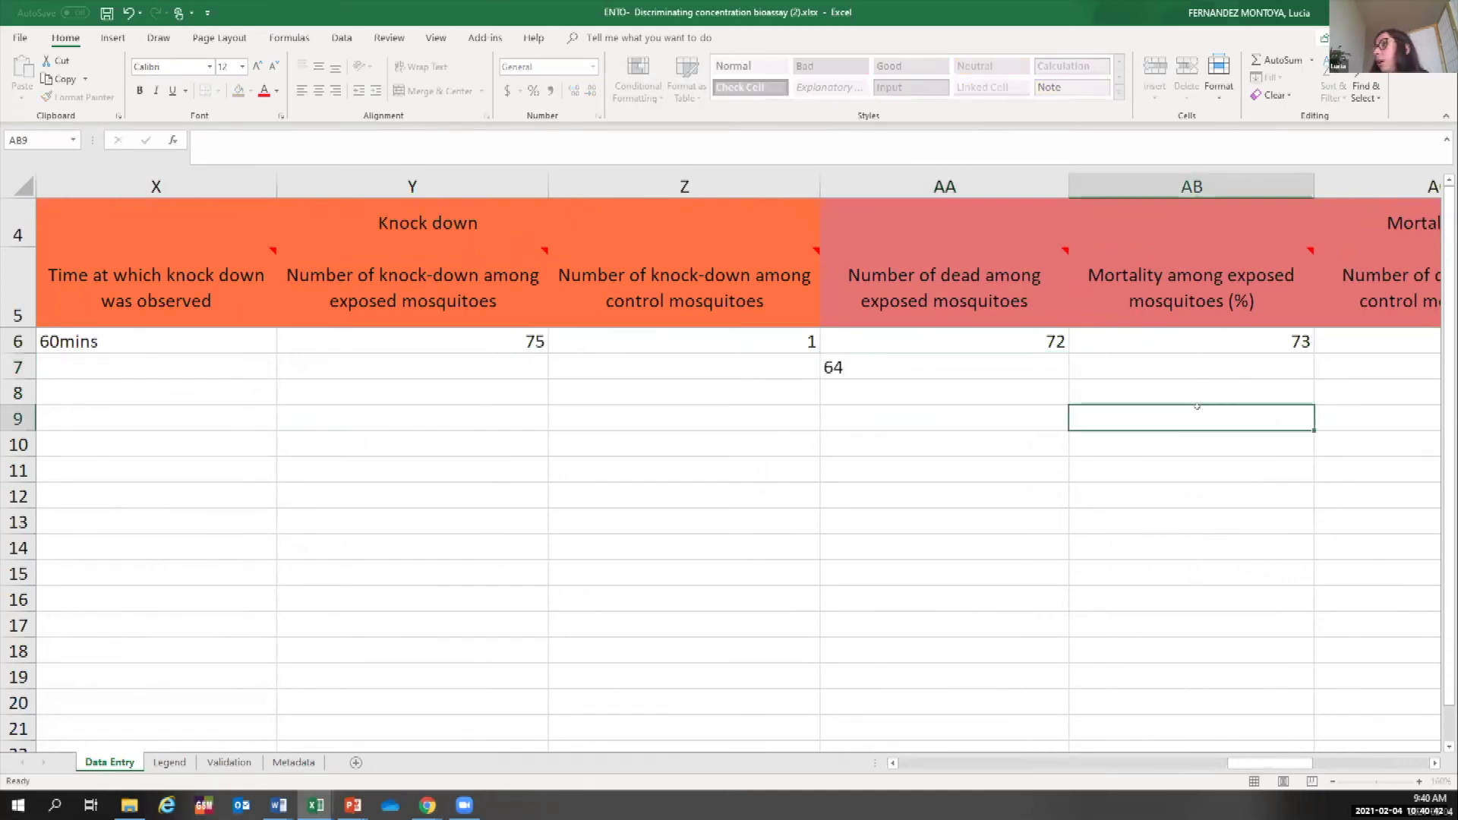
Calculate row 7's mortality among exposed mosquitoes with =64/89*100, and replace the formula with the rounded value 71.9.
{"action": "left_click", "coordinate": [1242, 358]}
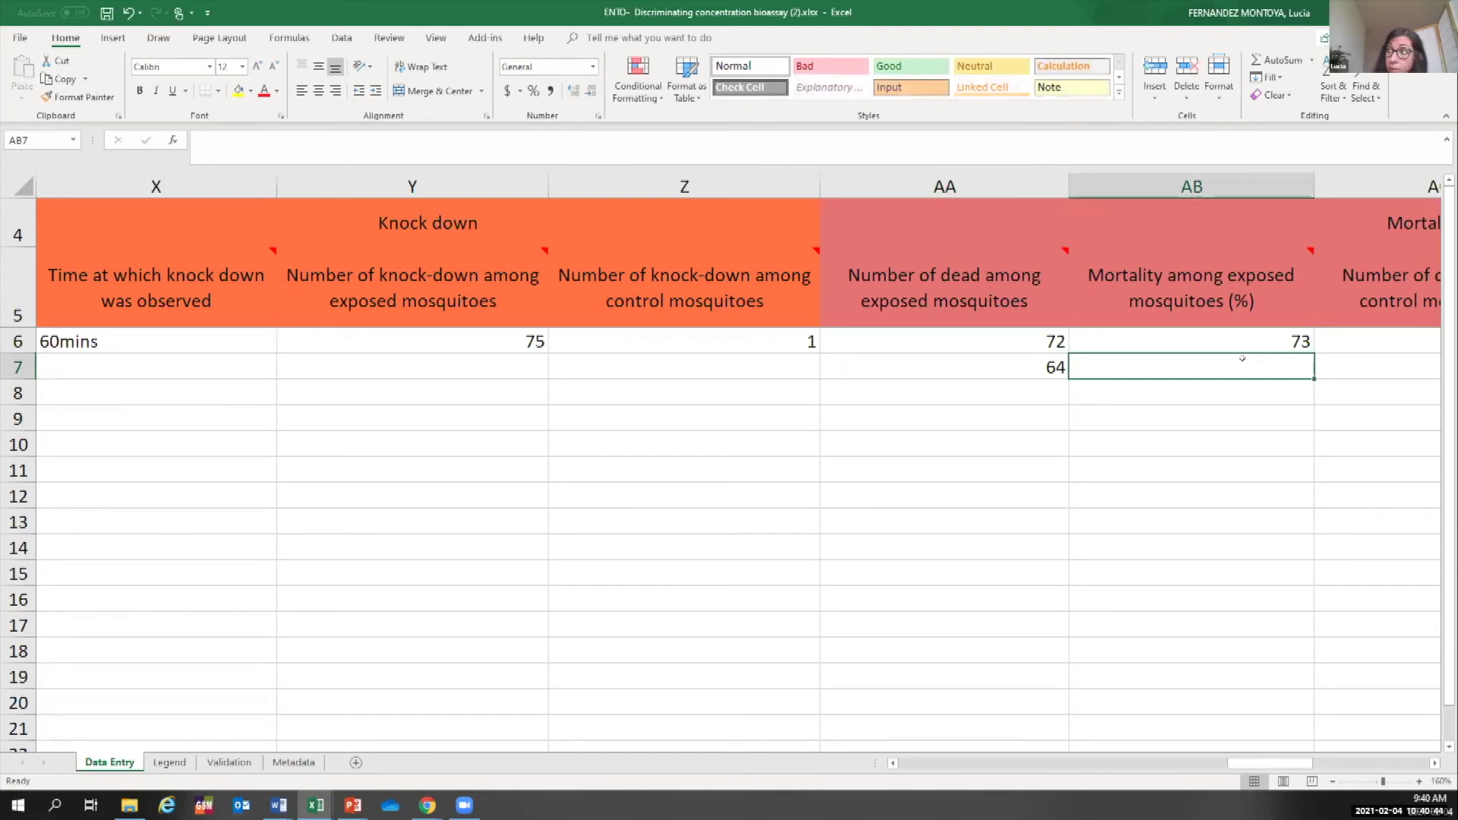
{"action": "left_click_drag", "start_coordinate": [1301, 769], "coordinate": [1329, 769]}
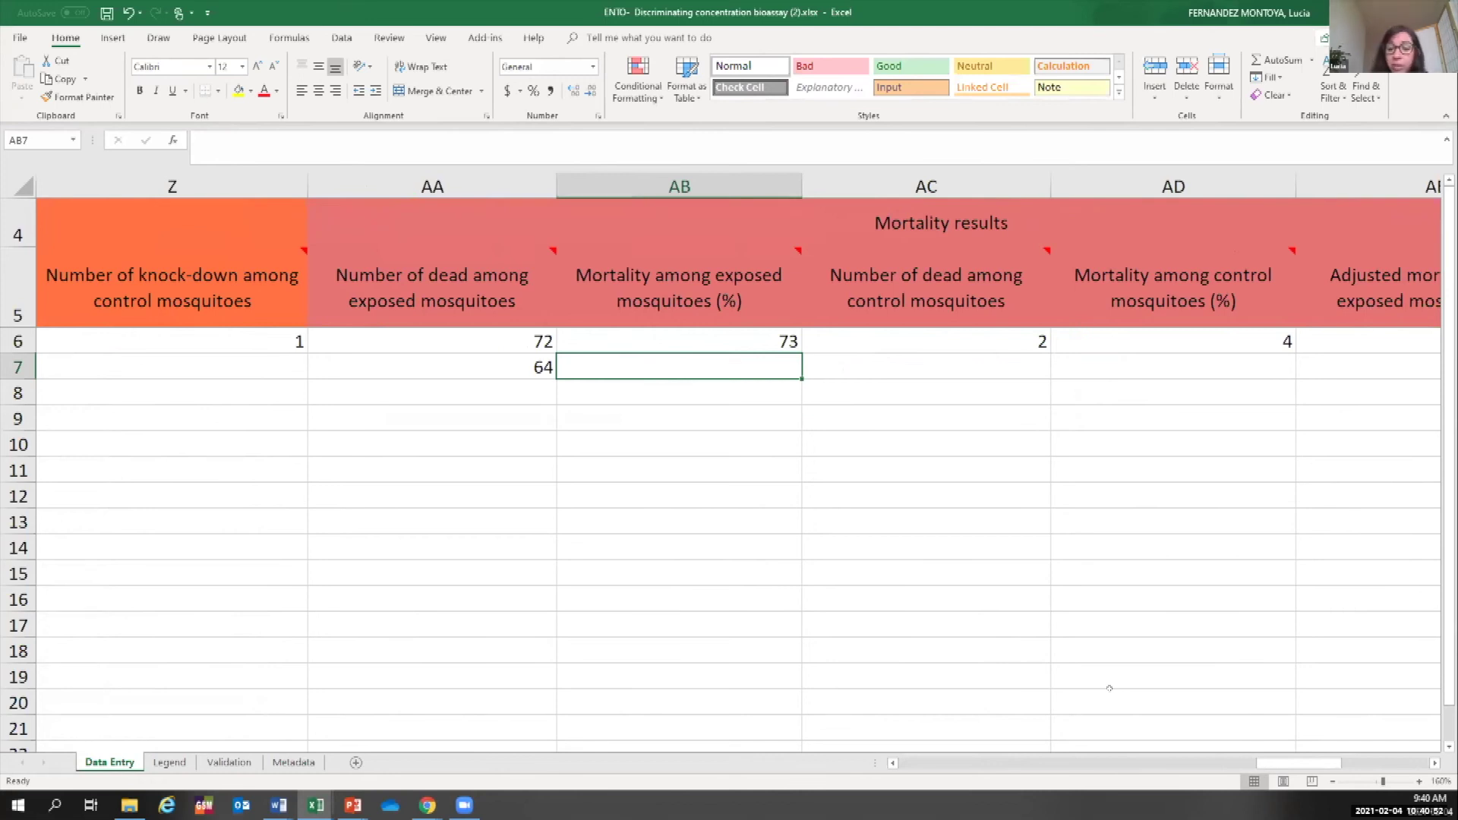
{"action": "type", "text": "=64/"}
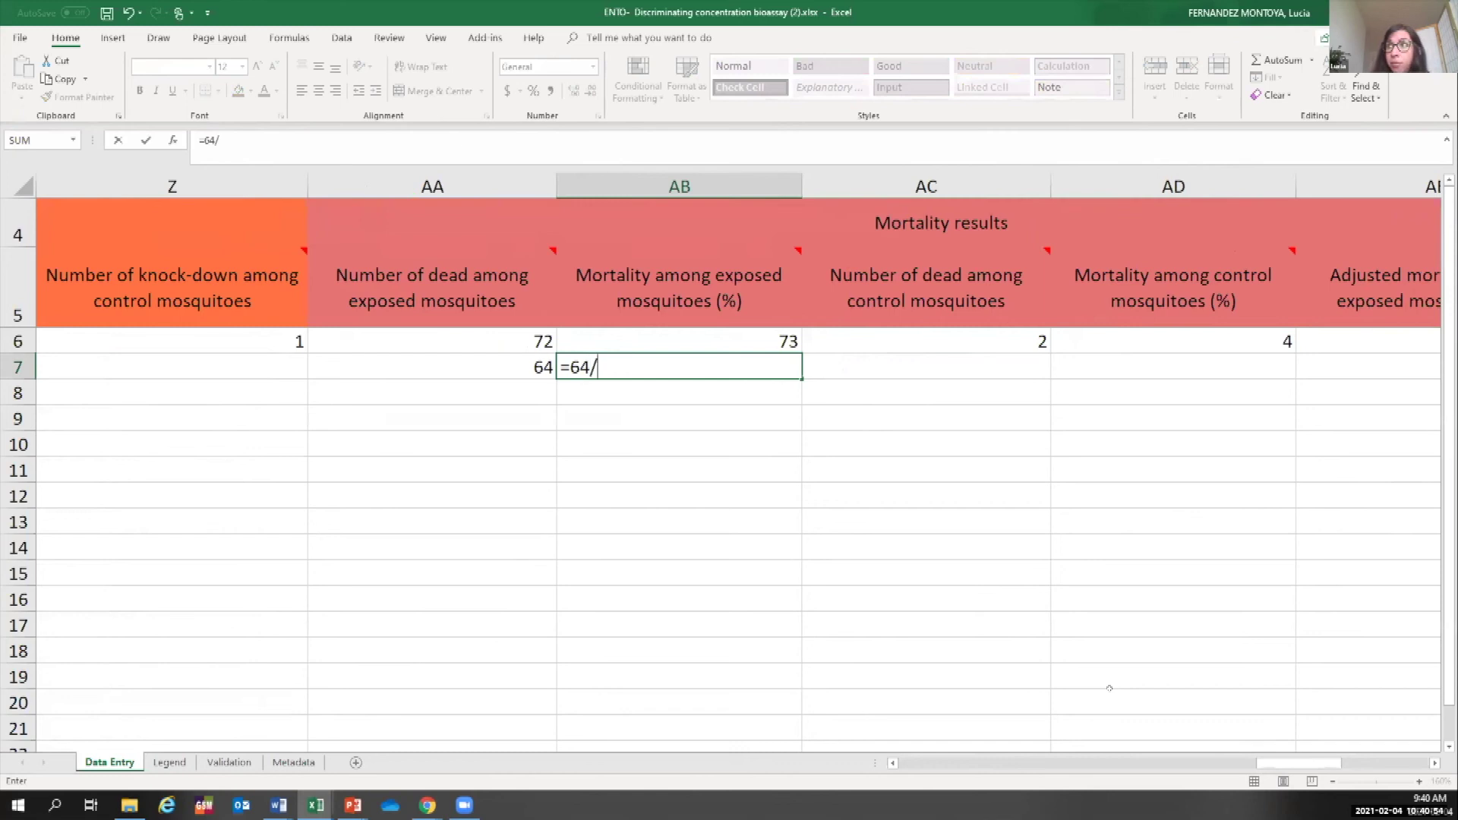
{"action": "type", "text": "89"}
{"action": "left_click", "coordinate": [684, 652]}
{"action": "left_click", "coordinate": [686, 362]}
{"action": "double_click", "coordinate": [685, 365]}
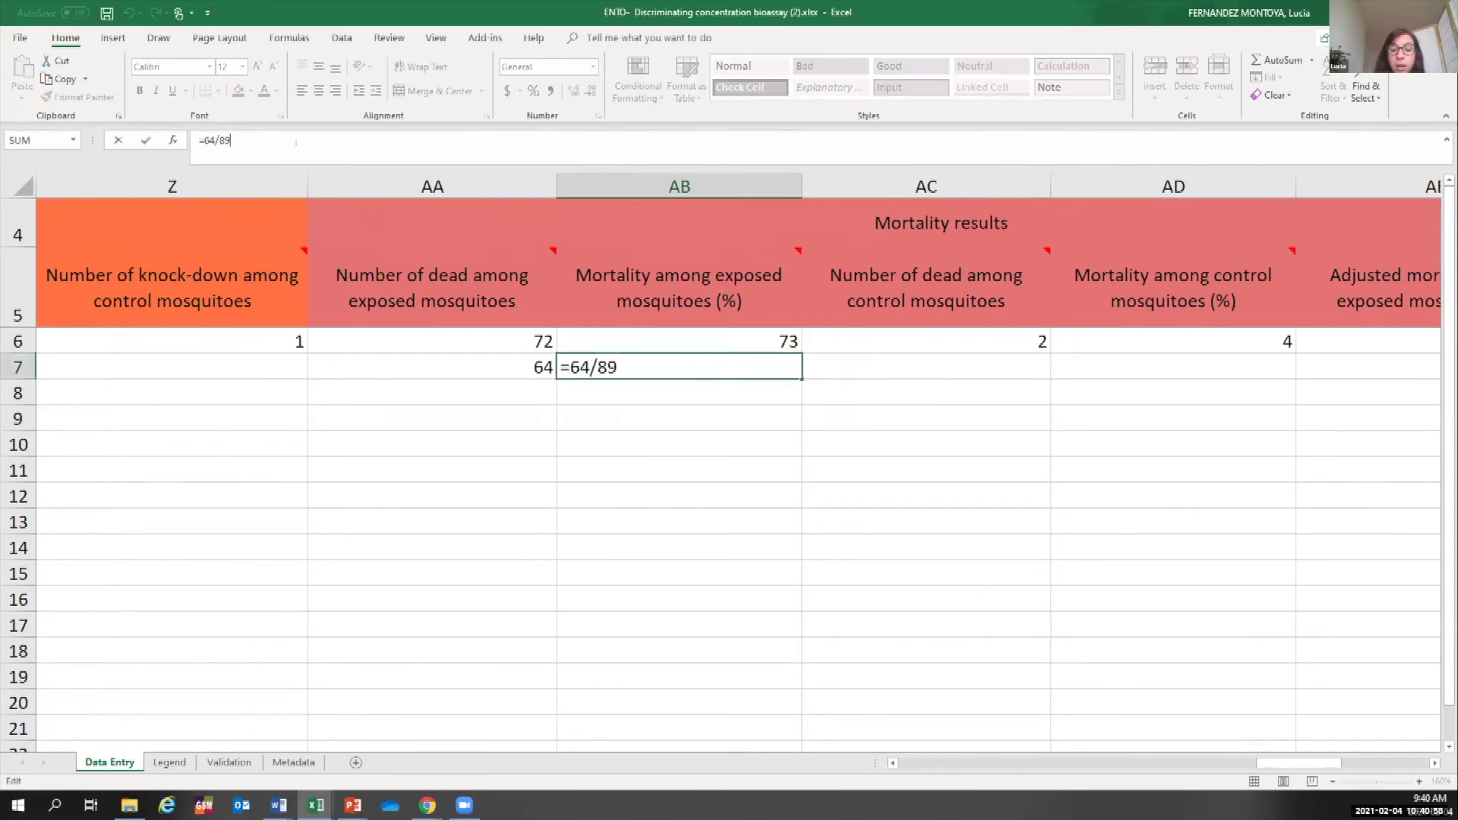
{"action": "type", "text": "*100"}
{"action": "key", "text": "Return"}
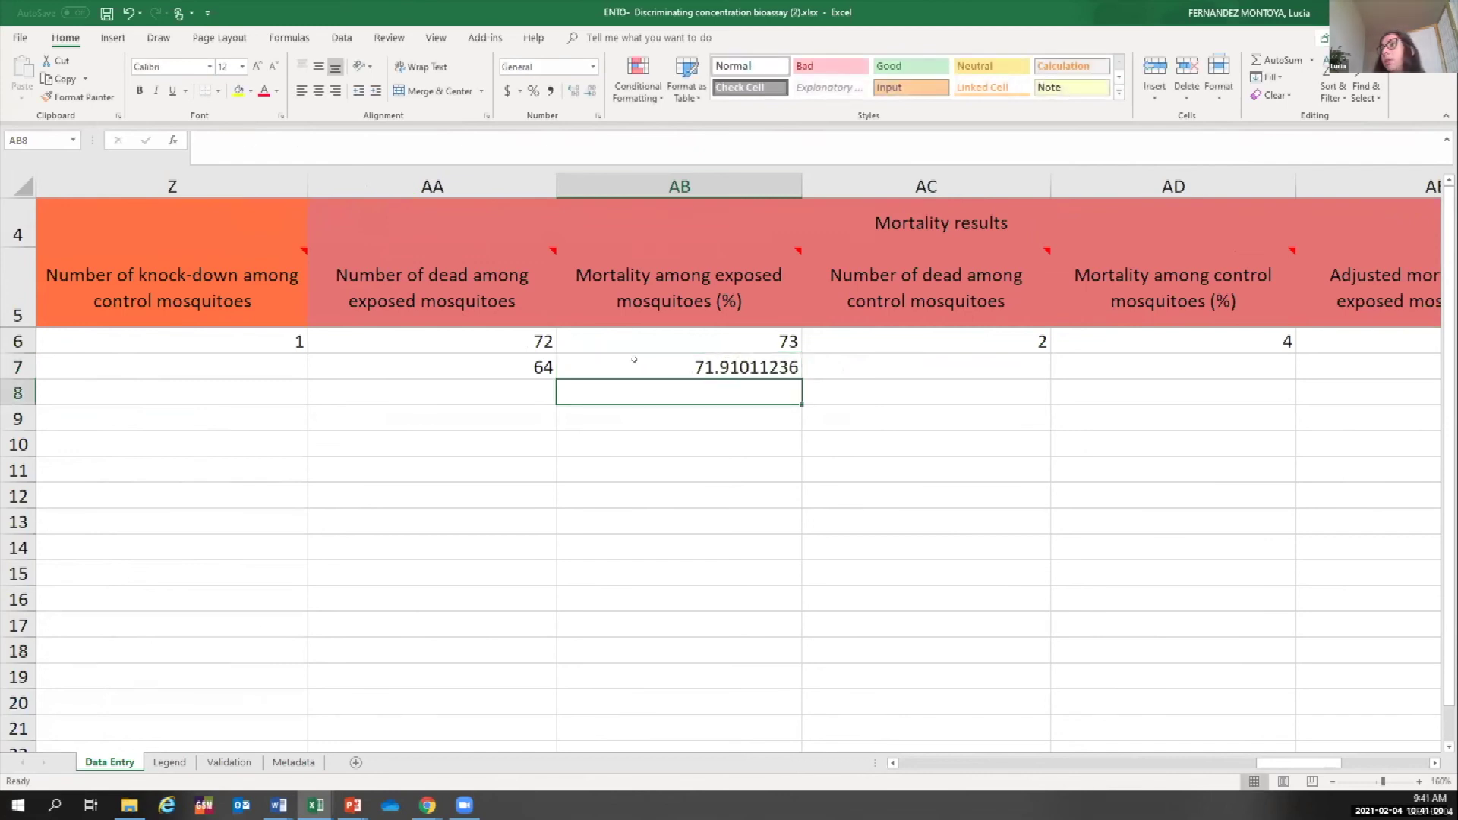
{"action": "left_click", "coordinate": [634, 360]}
{"action": "type", "text": "71.9"}
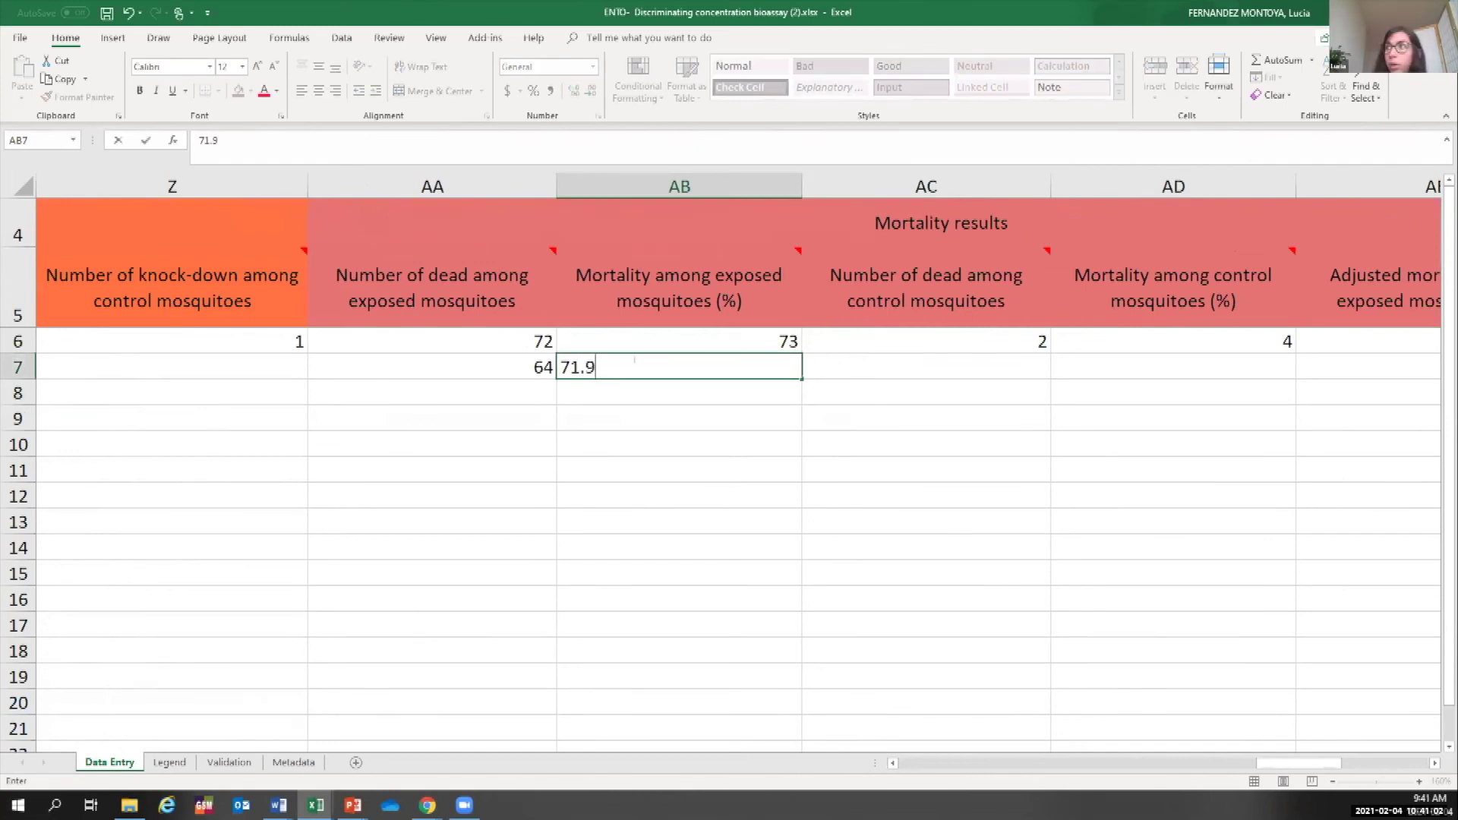
{"action": "left_click", "coordinate": [951, 442]}
Enter 1 as the number of dead among control mosquitoes in row 7.
{"action": "left_click", "coordinate": [906, 358]}
{"action": "type", "text": "1"}
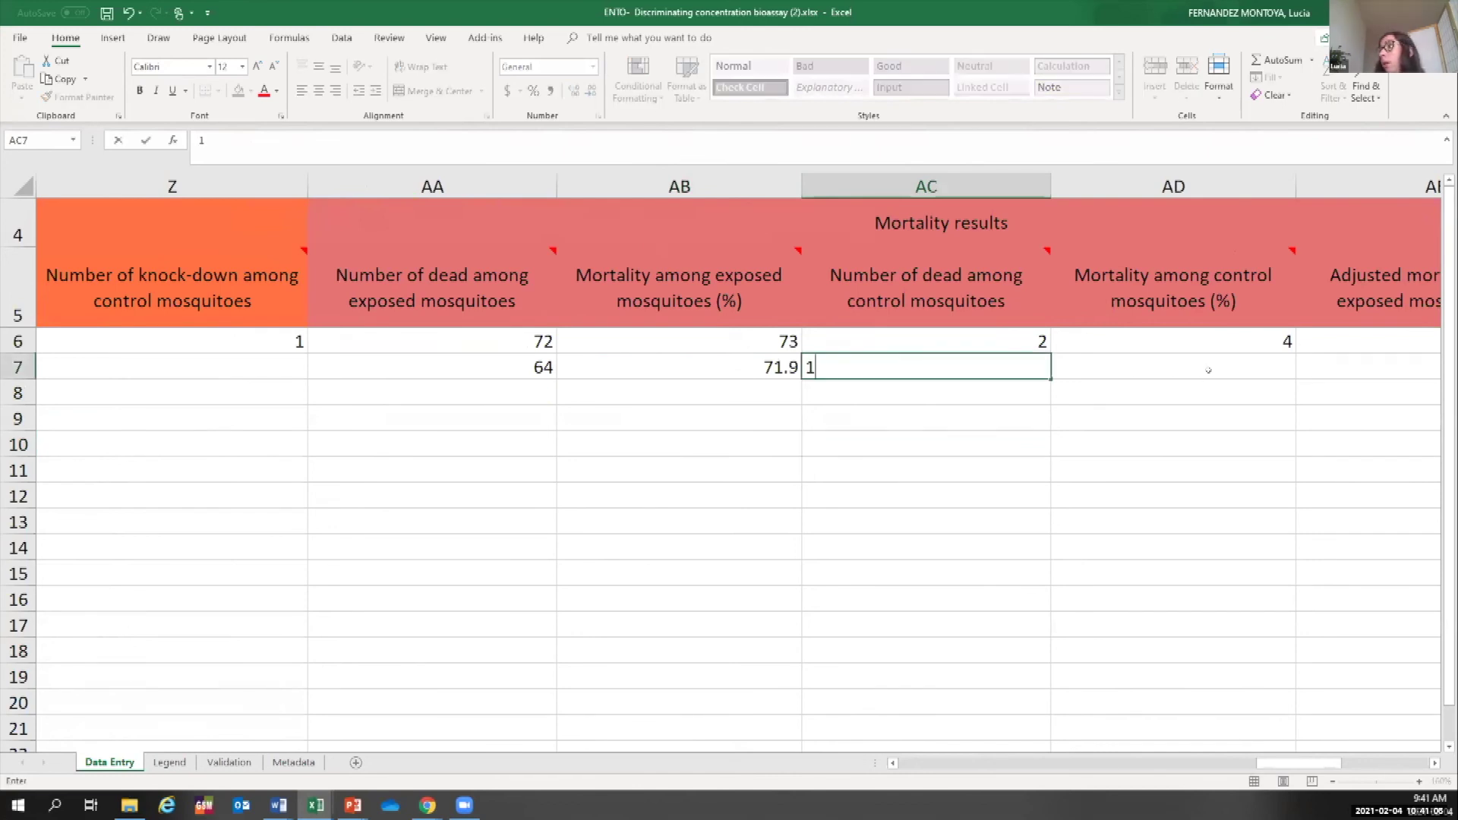
Calculate row 7's mortality among control mosquitoes with =1/12 and enter 83 as the percentage.
{"action": "left_click", "coordinate": [1209, 370]}
{"action": "type", "text": "=1/12"}
{"action": "key", "text": "Return"}
{"action": "left_click", "coordinate": [1215, 598]}
{"action": "left_click", "coordinate": [1246, 358]}
{"action": "type", "text": "83"}
{"action": "key", "text": "Return"}
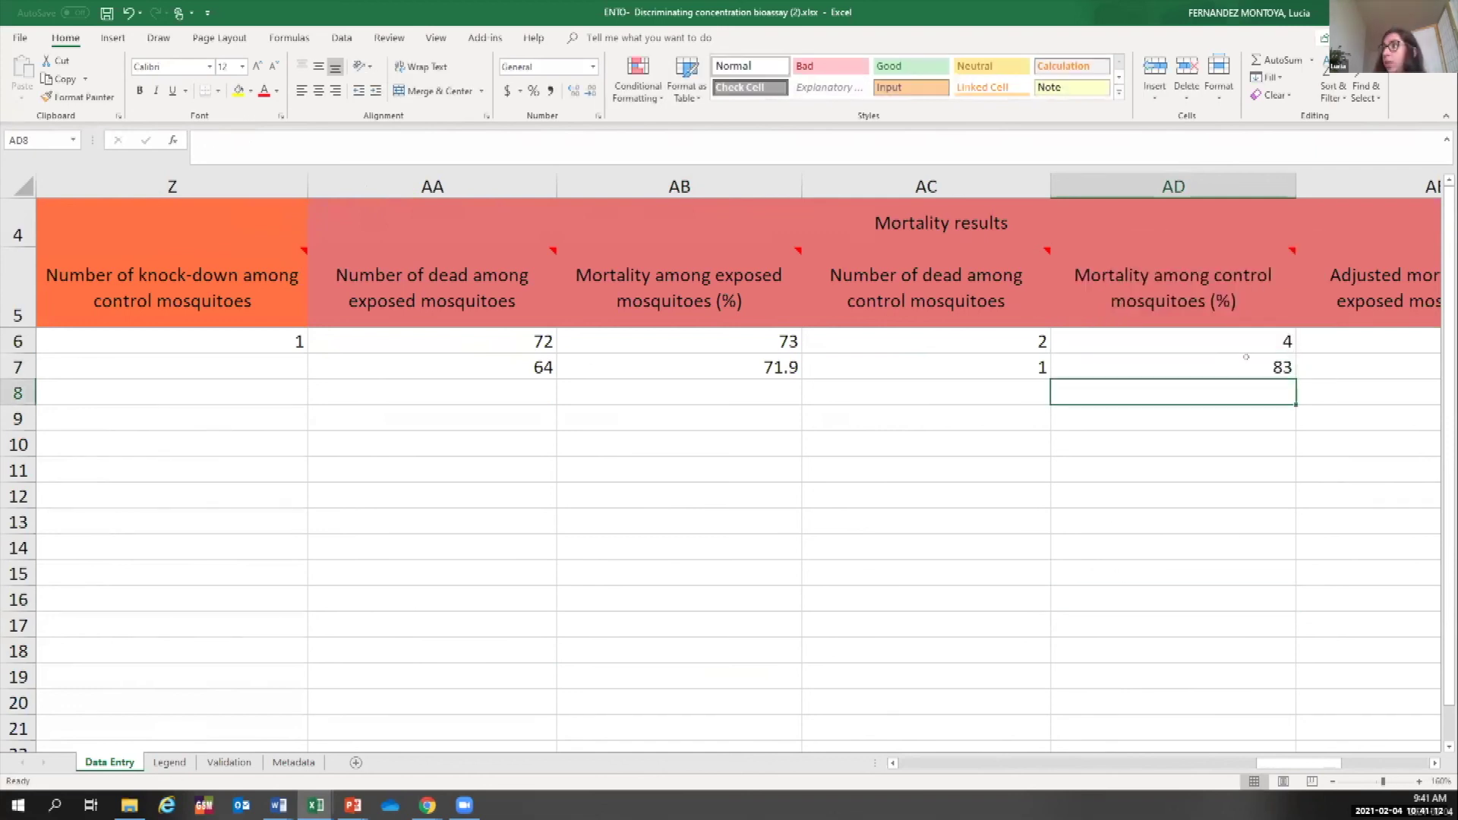
Recalculate row 7's mortality among control mosquitoes with =1/12 and correct the percentage to 8.3.
{"action": "scroll", "coordinate": [480, 382], "scroll_direction": "right", "scroll_amount": 4}
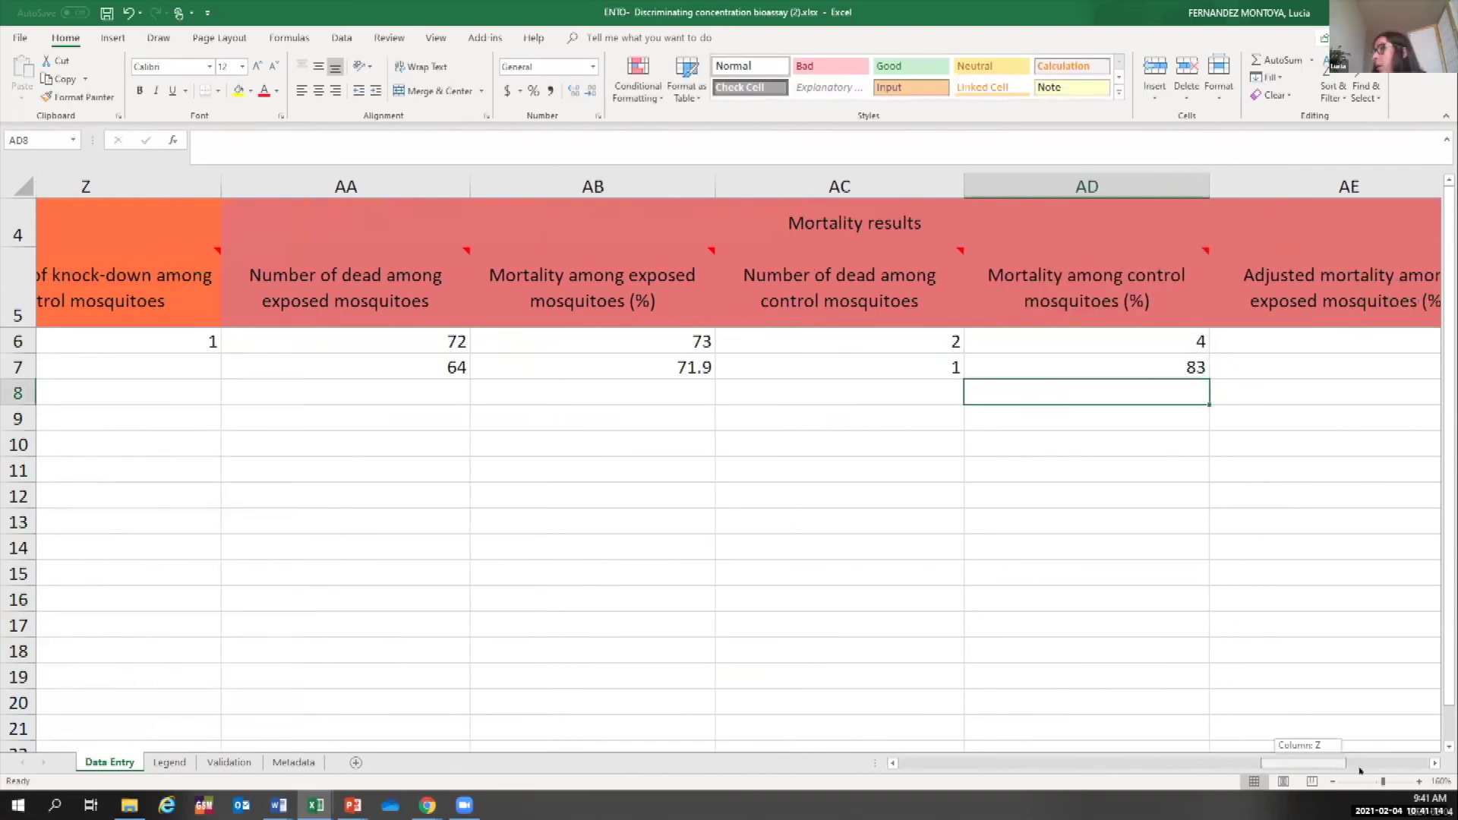
{"action": "left_click", "coordinate": [530, 371]}
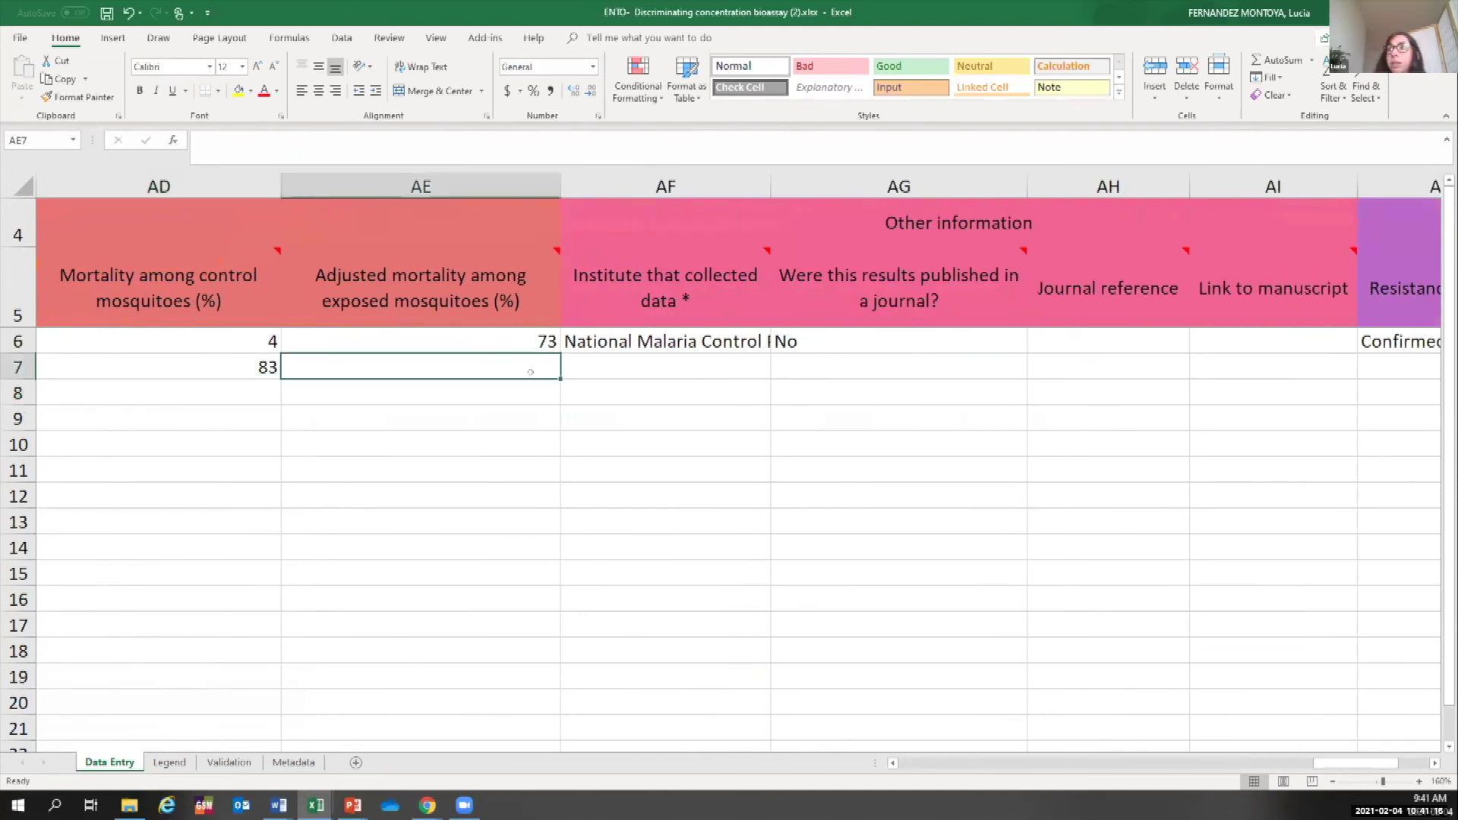
{"action": "left_click_drag", "start_coordinate": [1318, 763], "coordinate": [1289, 759]}
{"action": "left_click", "coordinate": [745, 363]}
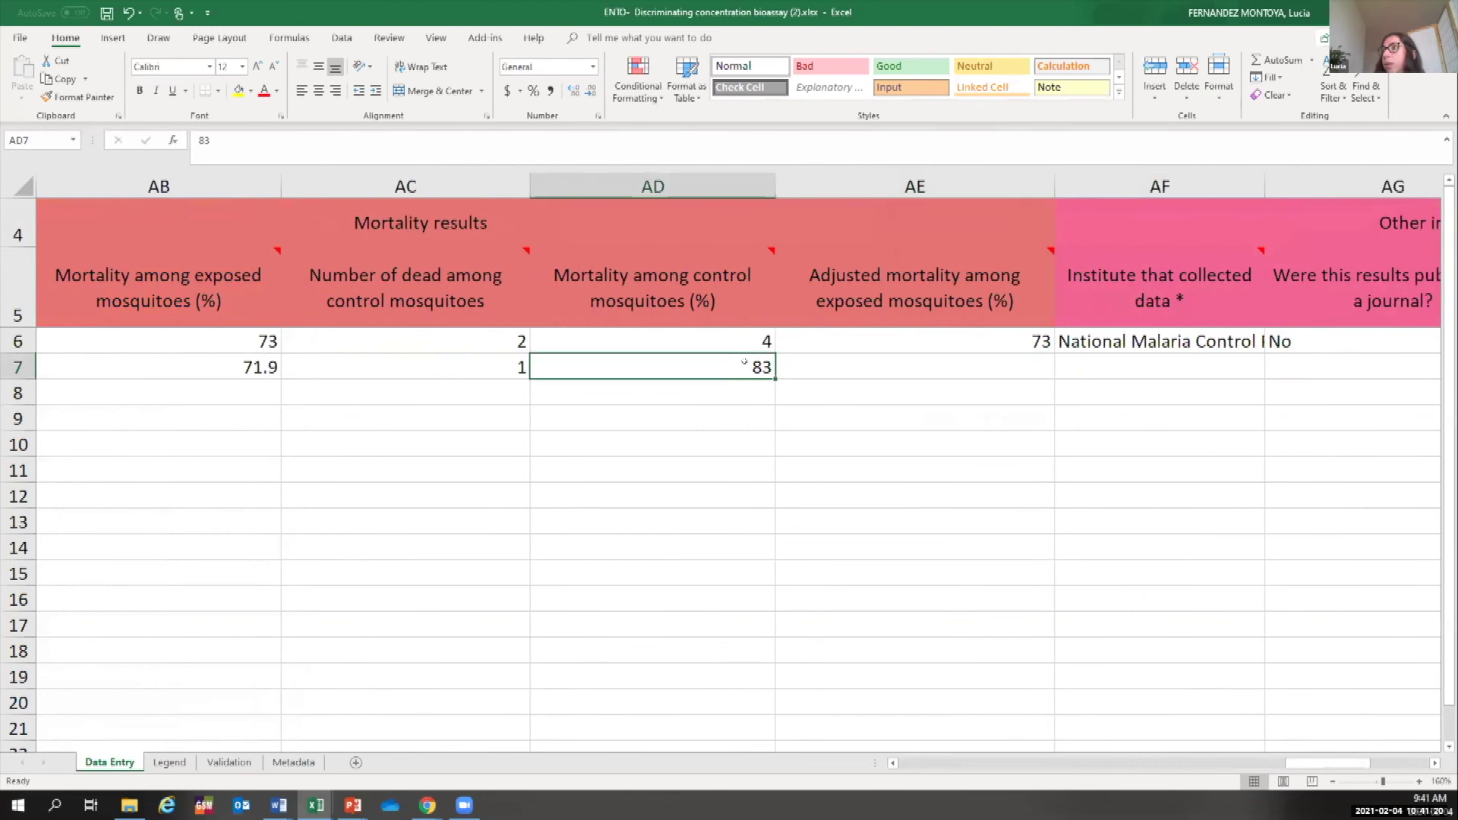
{"action": "type", "text": "=1/12"}
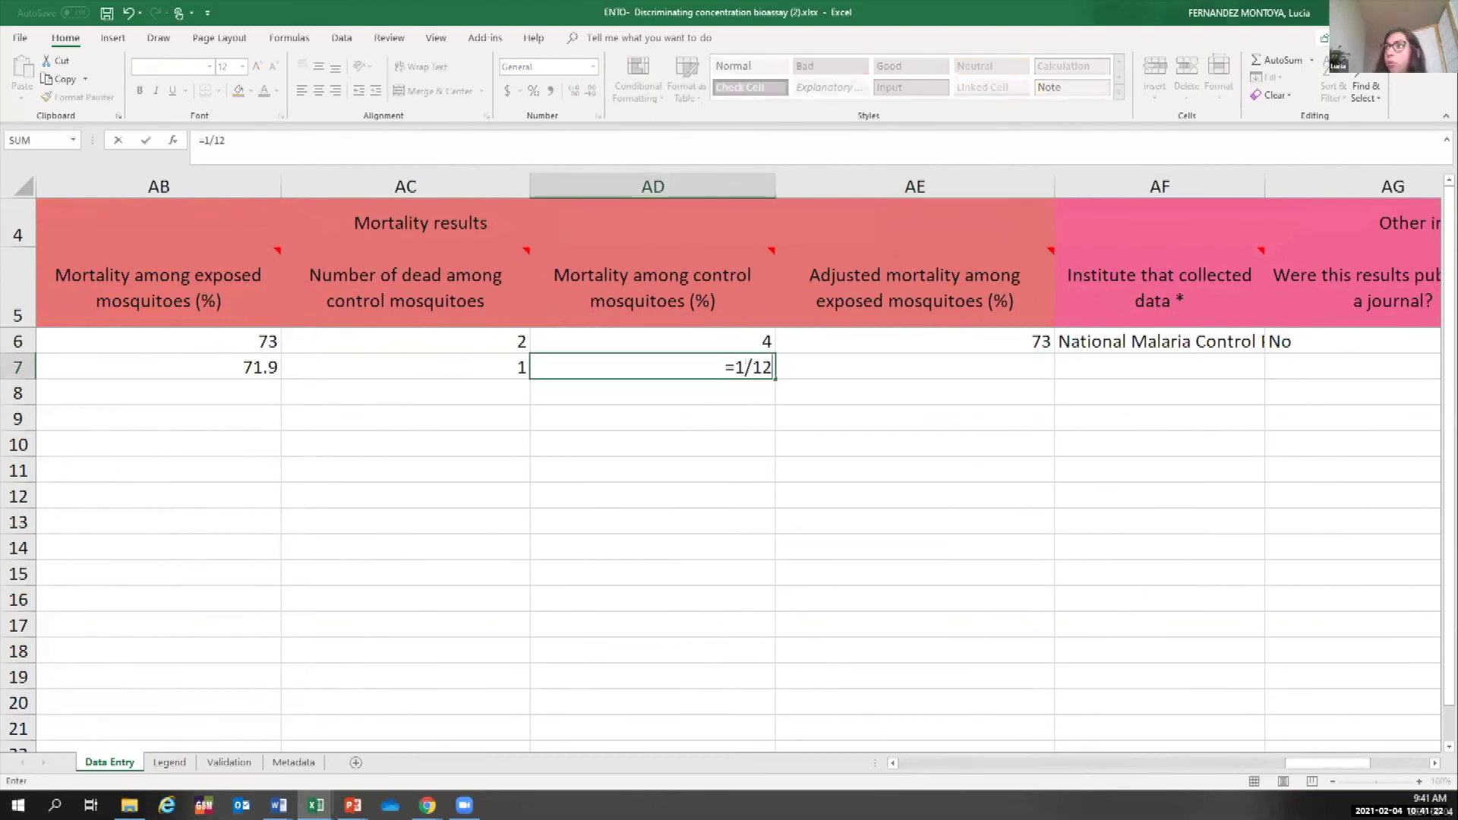
{"action": "key", "text": "Return"}
{"action": "left_click", "coordinate": [746, 363]}
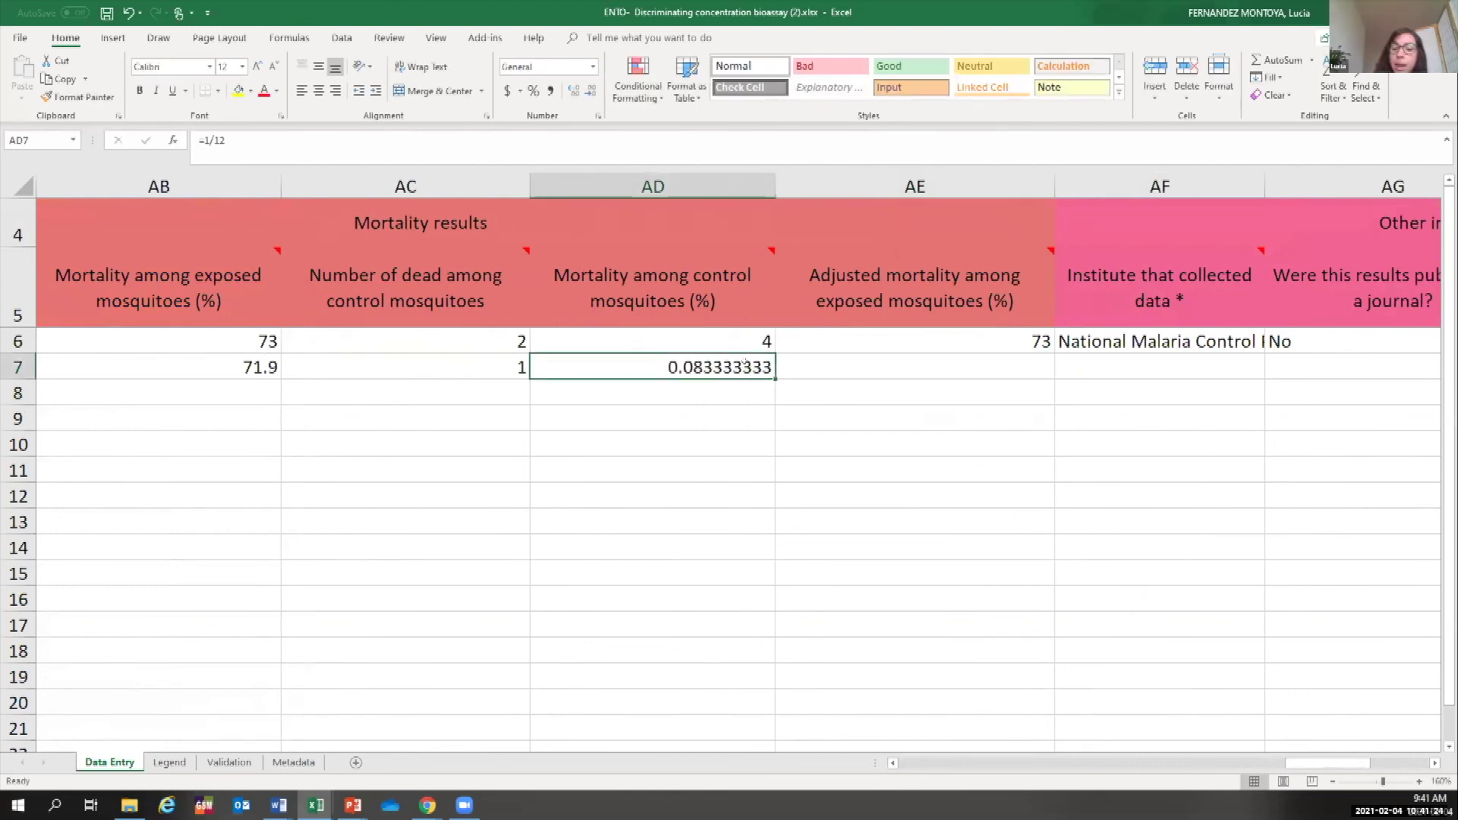
{"action": "type", "text": "8.3"}
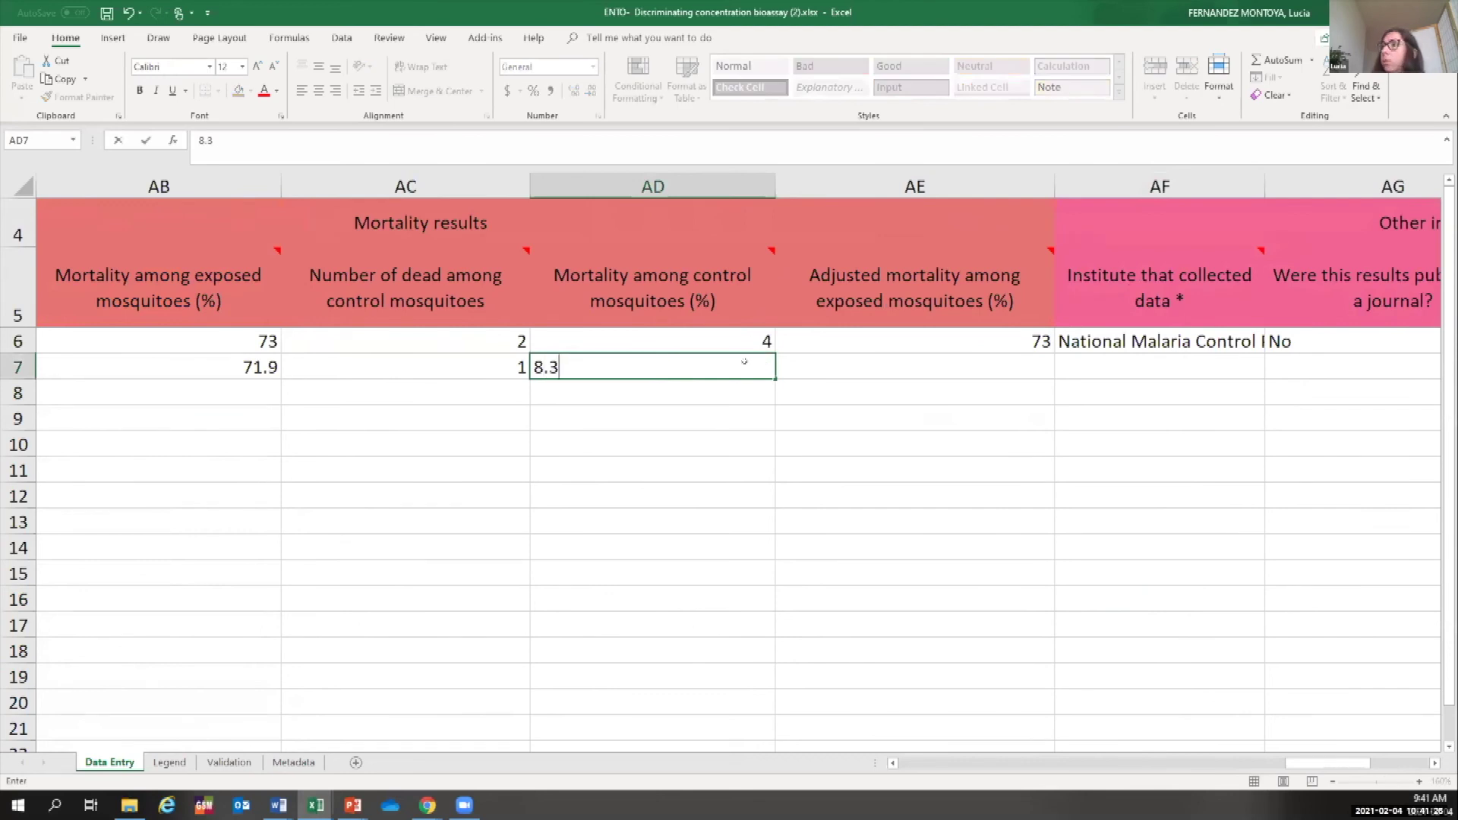
{"action": "key", "text": "Return"}
Copy row 7's exposed mortality into its adjusted mortality among exposed mosquitoes and change the copied value to 71.8.
{"action": "left_click", "coordinate": [840, 362]}
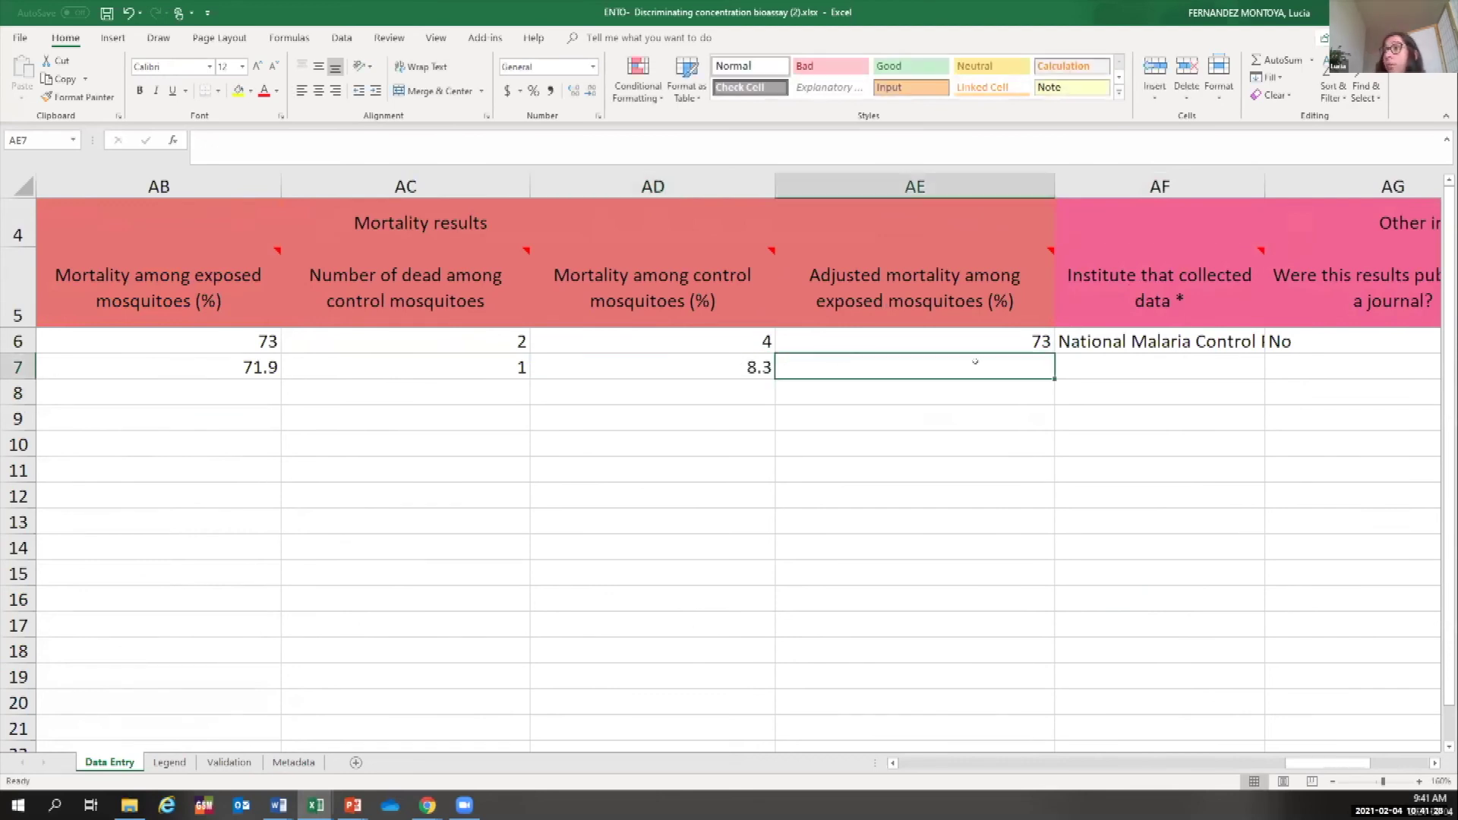
{"action": "left_click", "coordinate": [221, 367]}
{"action": "key", "text": "ctrl+c"}
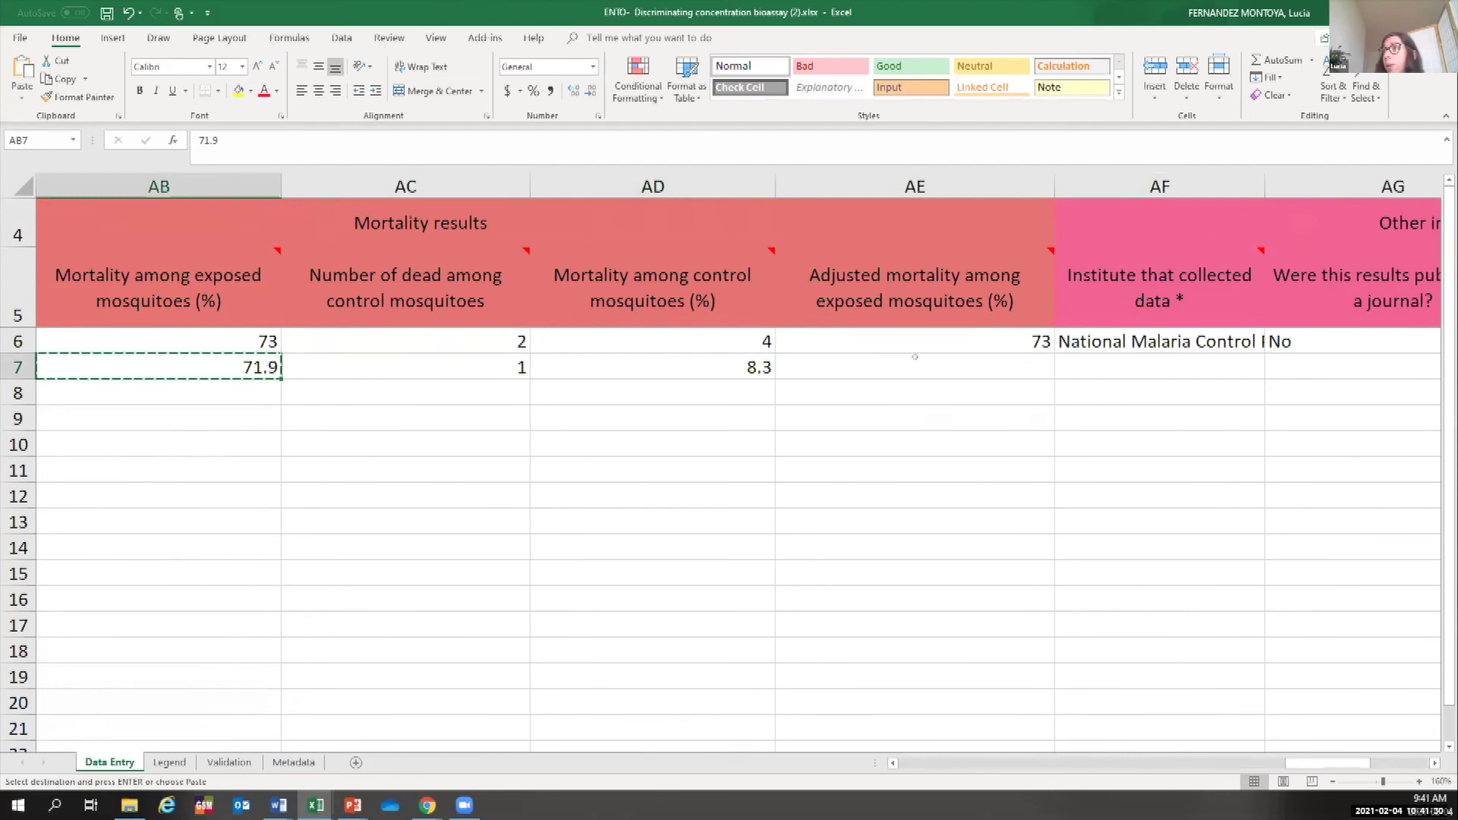
{"action": "left_click", "coordinate": [915, 357]}
{"action": "key", "text": "ctrl+v"}
{"action": "key", "text": "F2"}
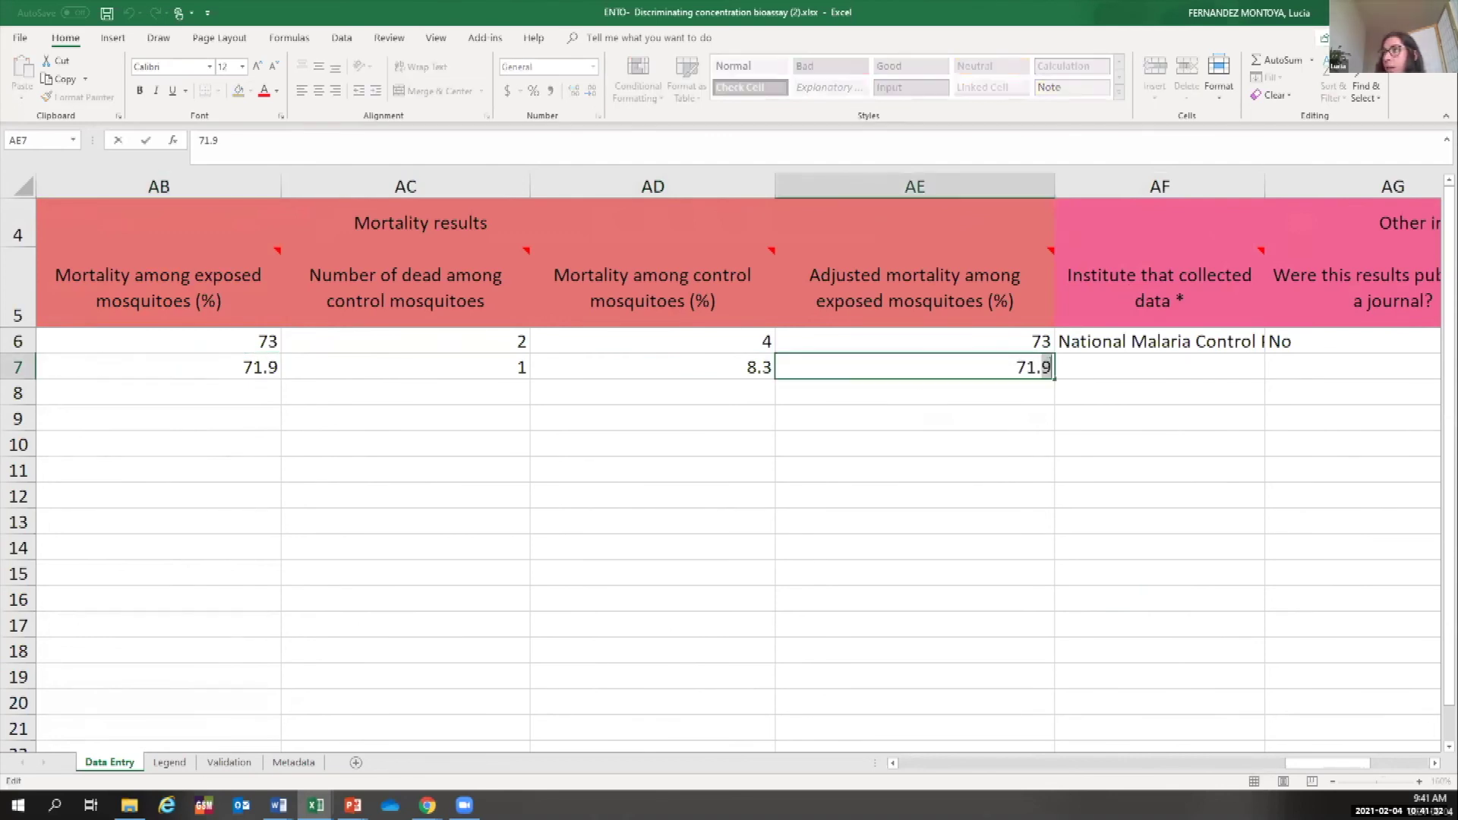
{"action": "key", "text": "BackSpace"}
{"action": "type", "text": "8"}
{"action": "left_click", "coordinate": [836, 493]}
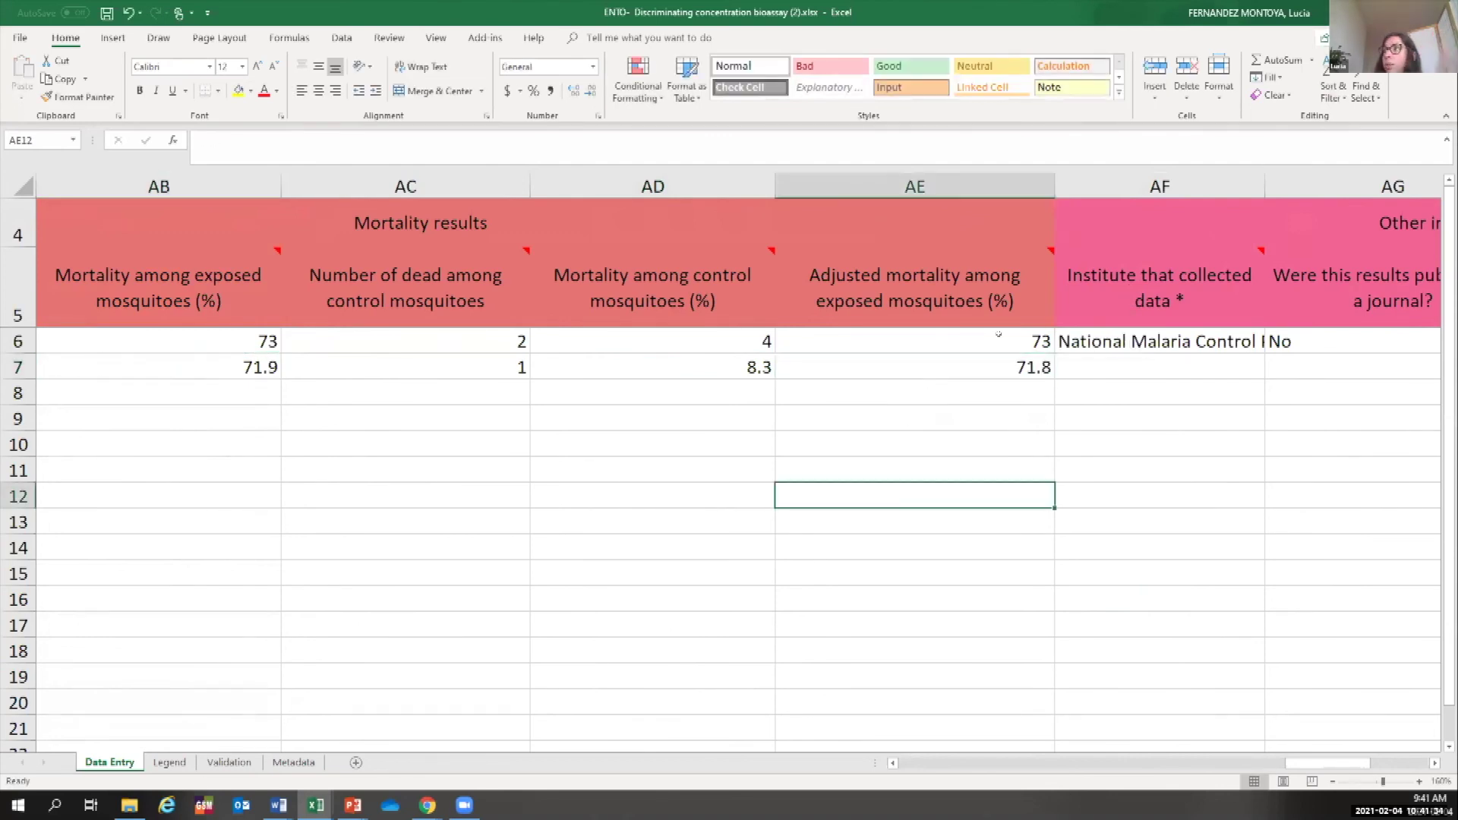
Copy row 6's institute that collected data, National Malaria Control Programme, into row 7.
{"action": "left_click", "coordinate": [196, 368]}
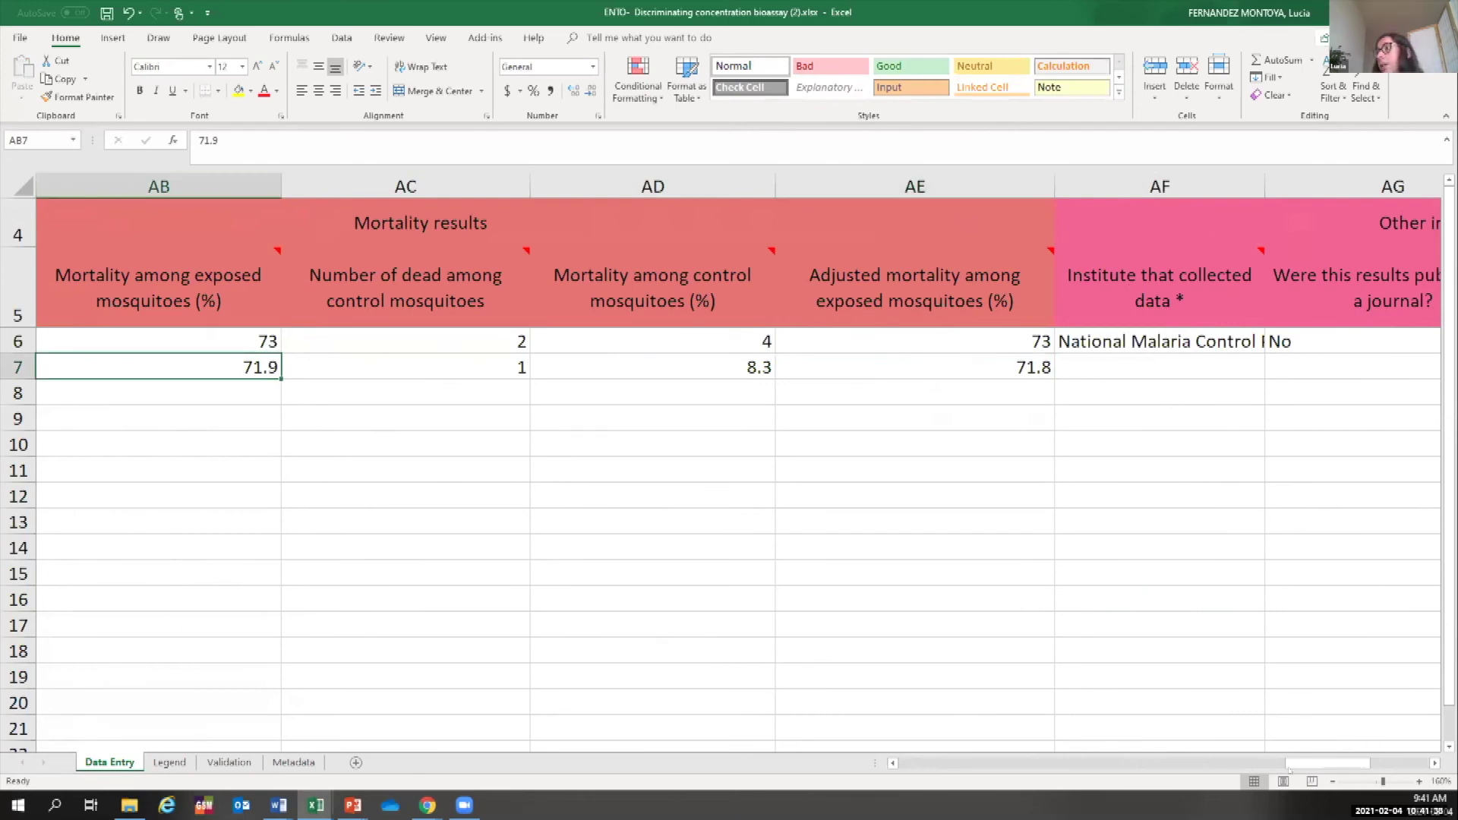
{"action": "left_click", "coordinate": [1071, 341]}
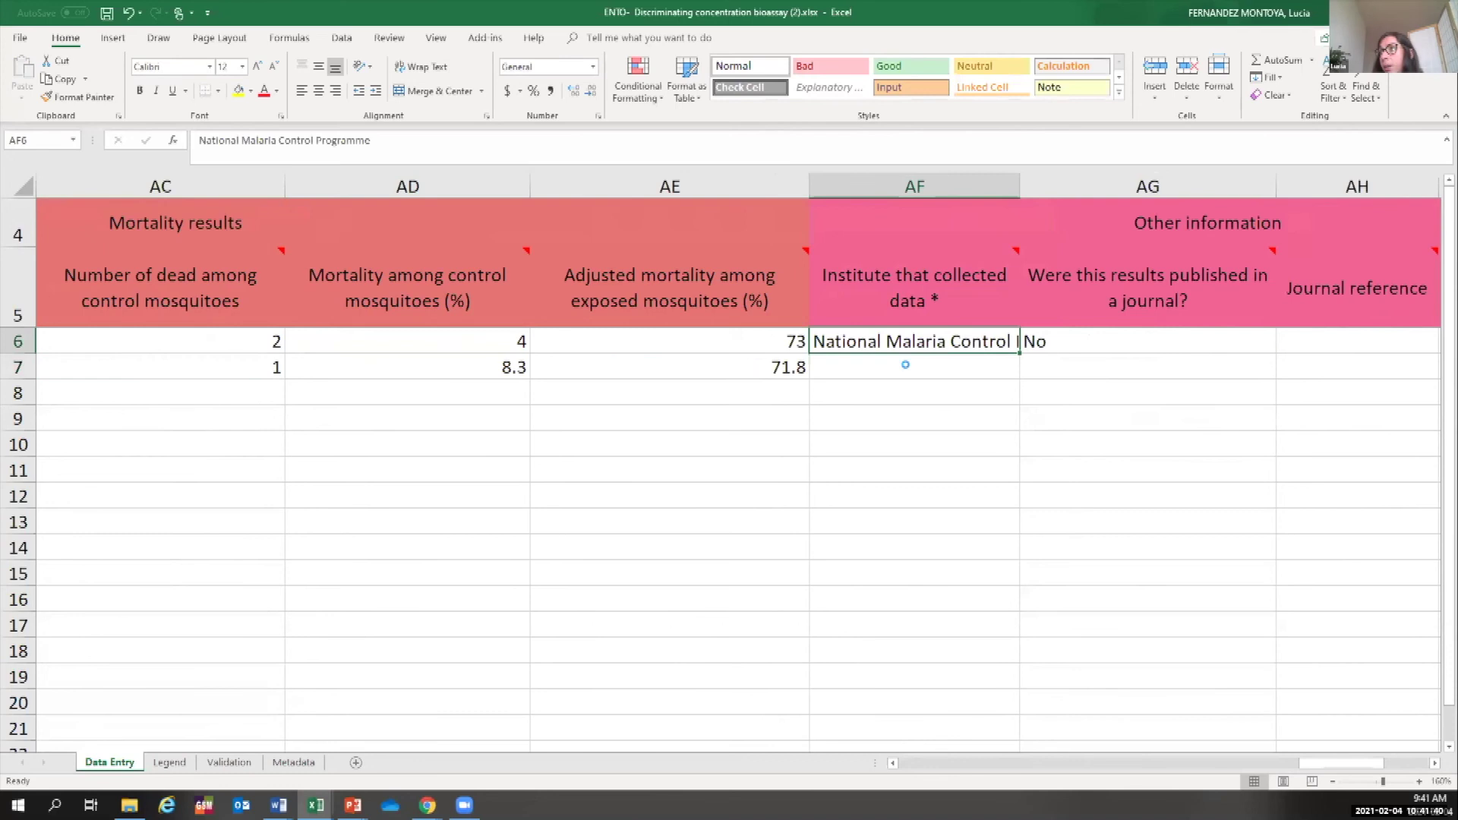
{"action": "key", "text": "ctrl+c"}
{"action": "key", "text": "Down"}
{"action": "key", "text": "ctrl+v"}
Copy row 6's journal publication answer, No, into row 7 and clear the pasted answer.
{"action": "left_click", "coordinate": [1072, 341]}
{"action": "key", "text": "ctrl+c"}
{"action": "key", "text": "Down"}
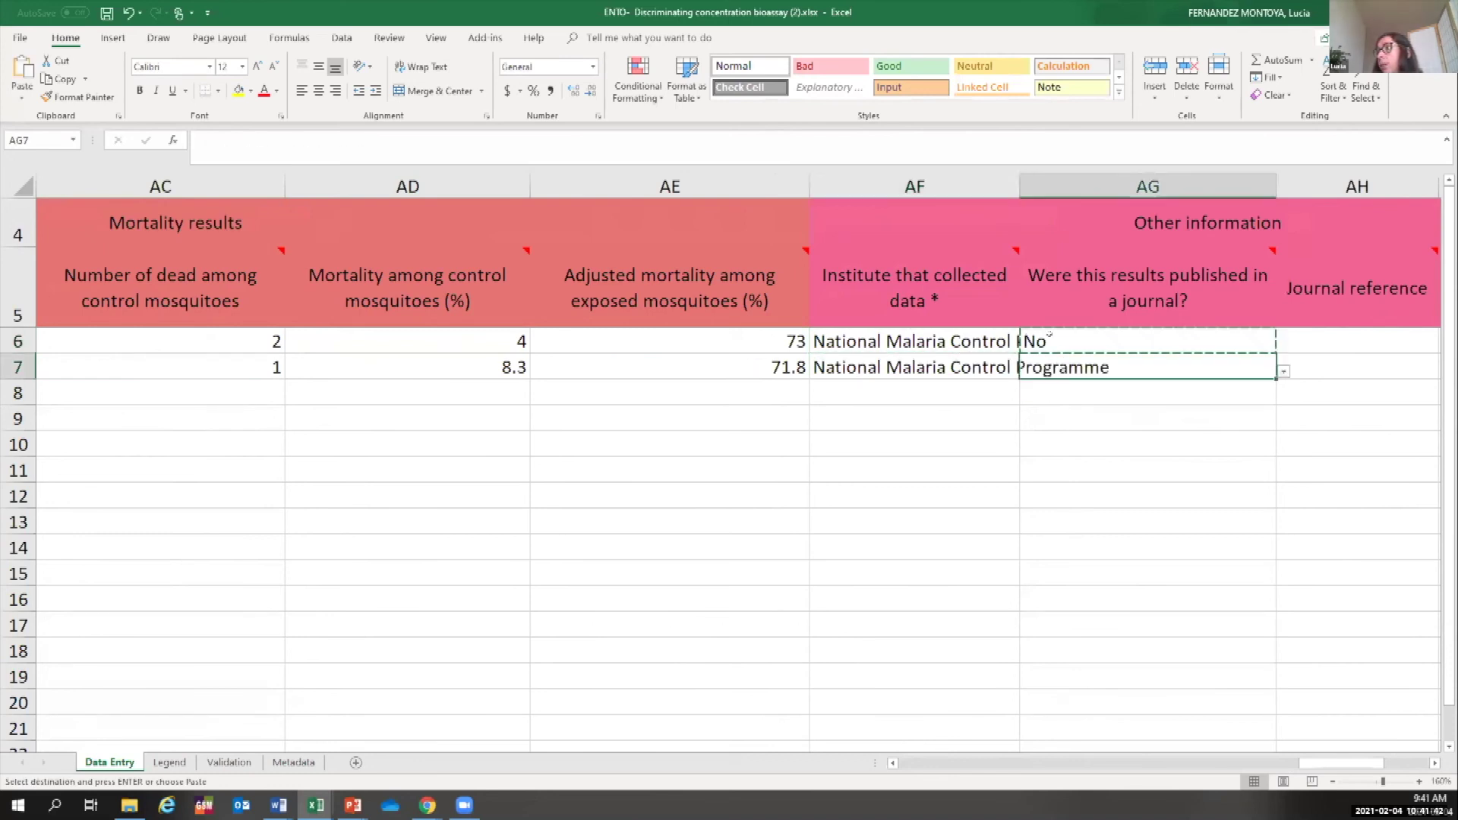
{"action": "key", "text": "ctrl+v"}
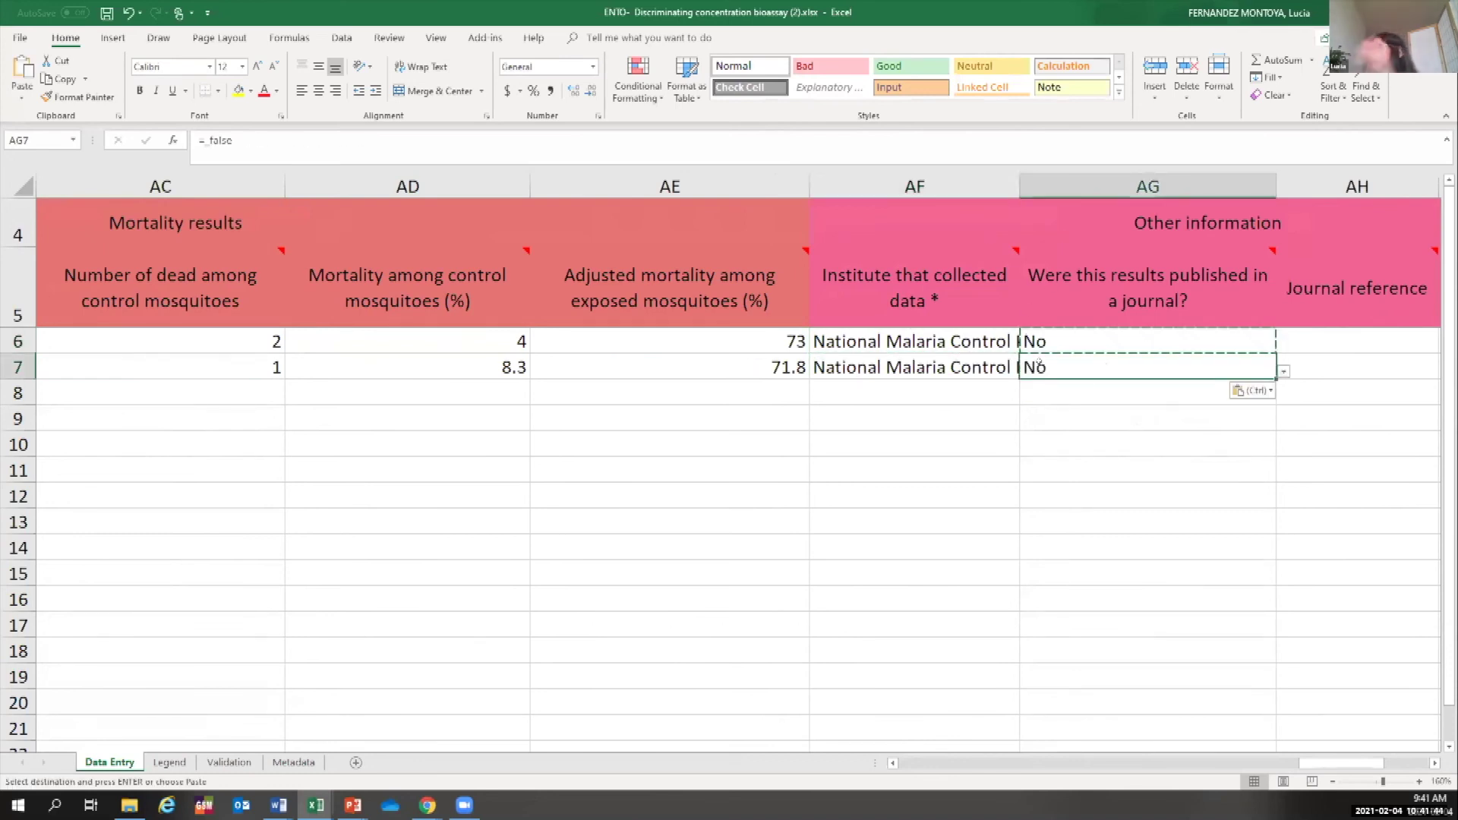
{"action": "key", "text": "Delete"}
Widen the Resistance status column to fit its contents and select row 7's status cell.
{"action": "scroll", "coordinate": [1039, 363], "scroll_direction": "right", "scroll_amount": 3}
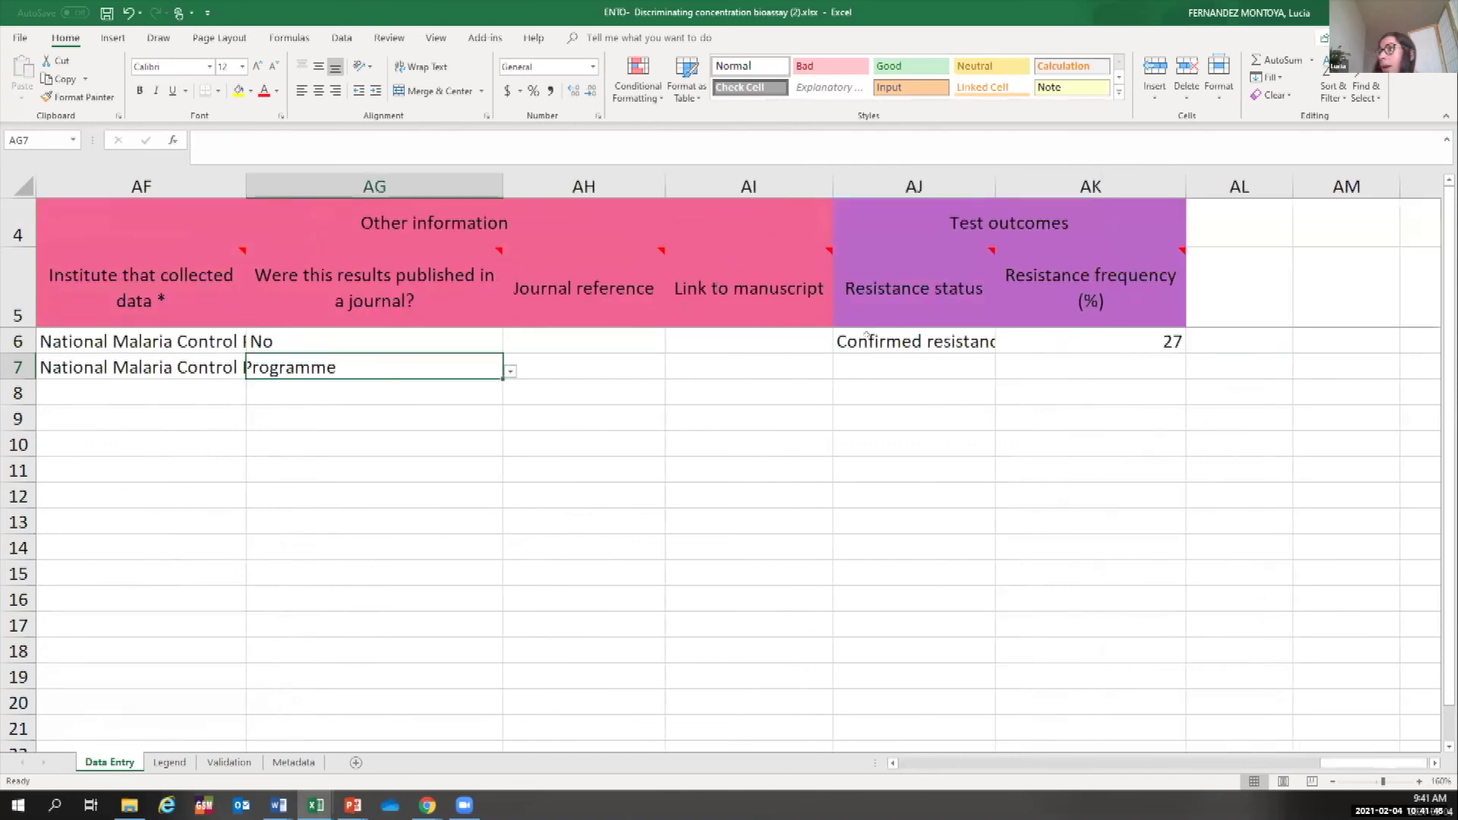
{"action": "left_click", "coordinate": [913, 341]}
{"action": "double_click", "coordinate": [996, 186]}
{"action": "key", "text": "Down"}
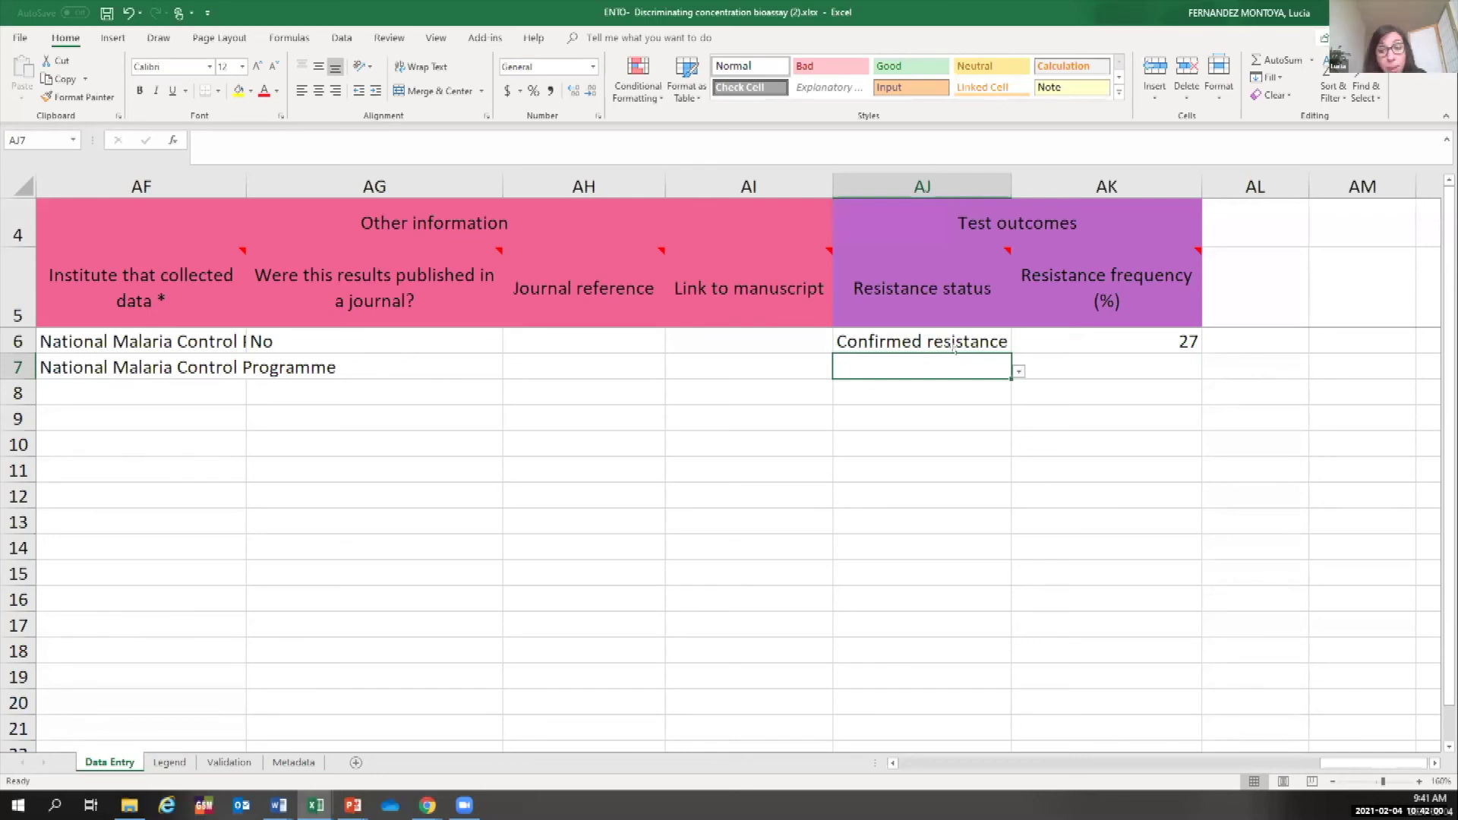
Try filling the Confirmed resistance status from row 6 down to row 18 and italicising it, and undo both changes.
{"action": "left_click", "coordinate": [953, 338]}
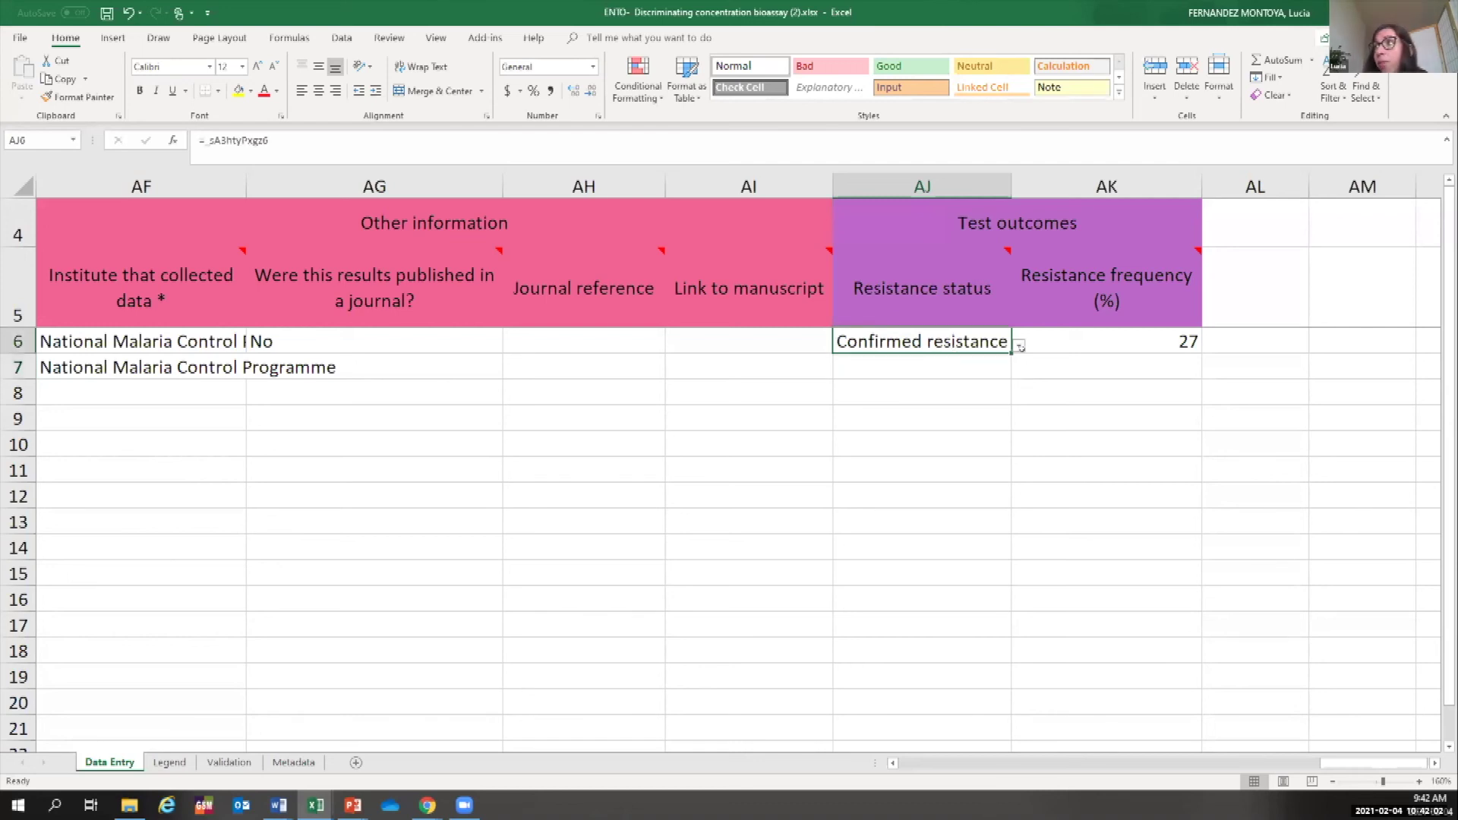
{"action": "left_click_drag", "start_coordinate": [1007, 347], "coordinate": [1004, 641]}
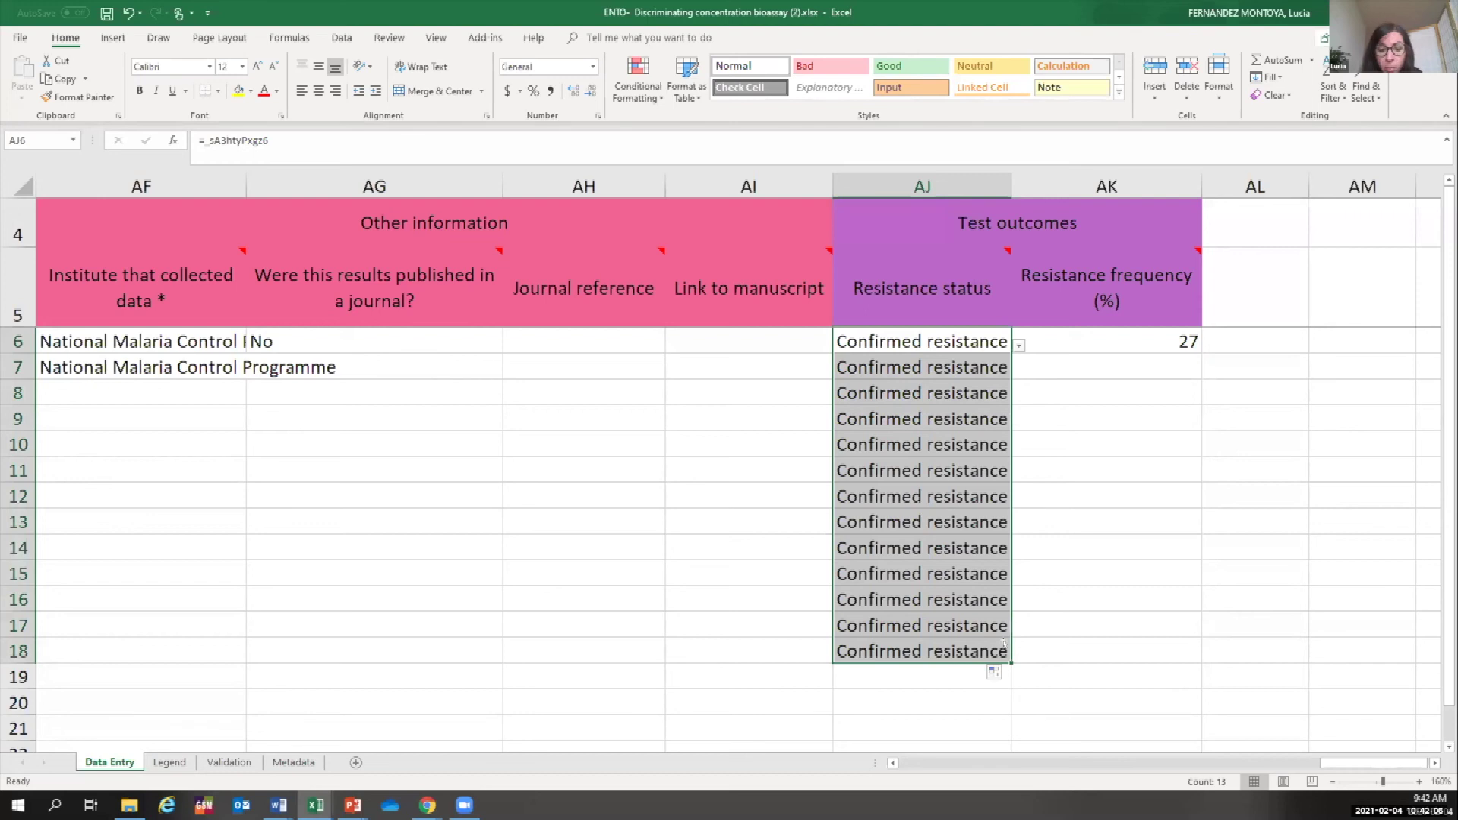
{"action": "key", "text": "ctrl+i"}
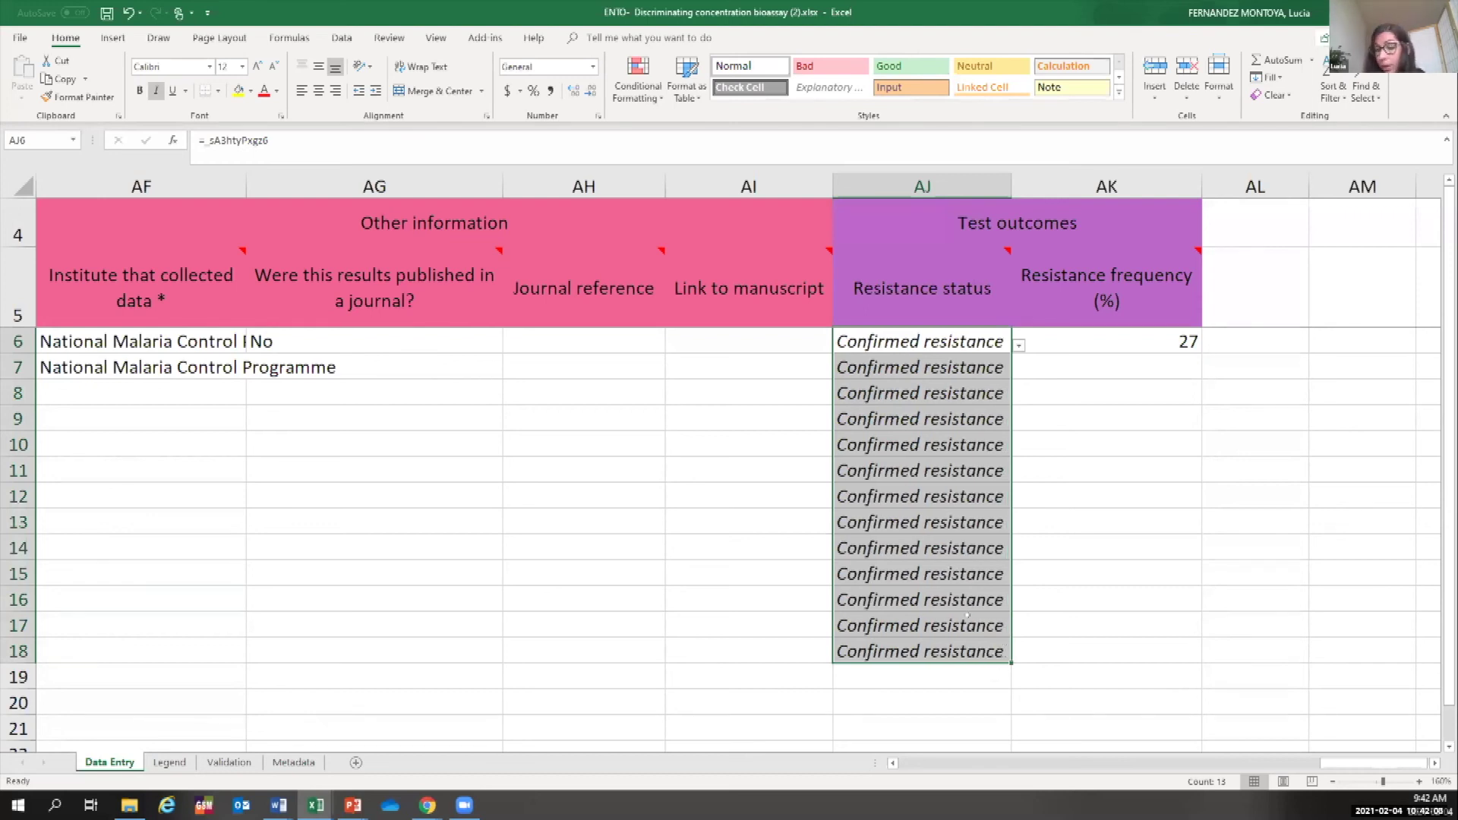
{"action": "key", "text": "ctrl+z"}
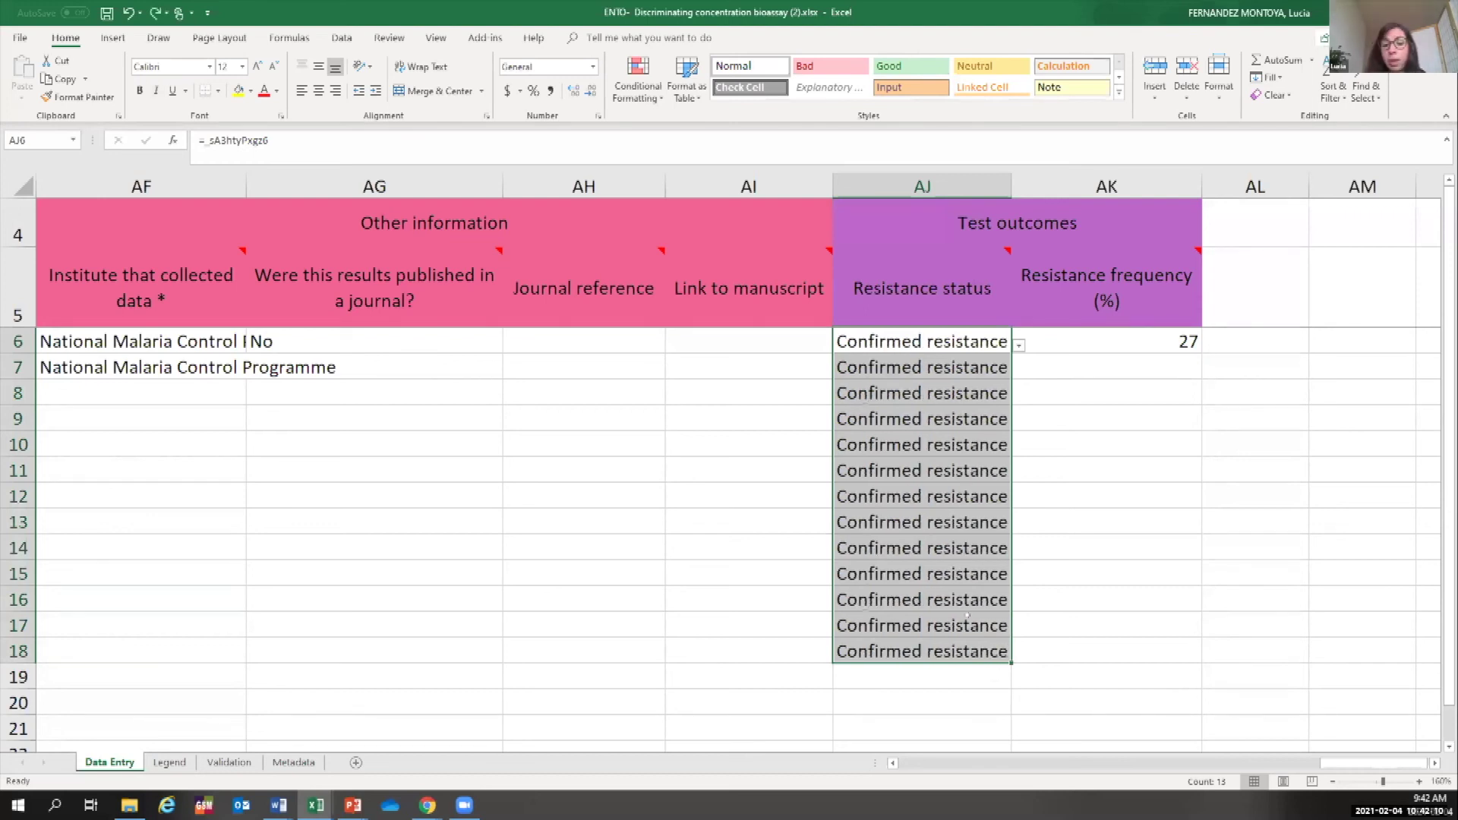
{"action": "key", "text": "ctrl+z"}
Copy row 6's Confirmed resistance status into row 7 only.
{"action": "left_click", "coordinate": [870, 407]}
{"action": "left_click", "coordinate": [876, 334]}
{"action": "key", "text": "ctrl+c"}
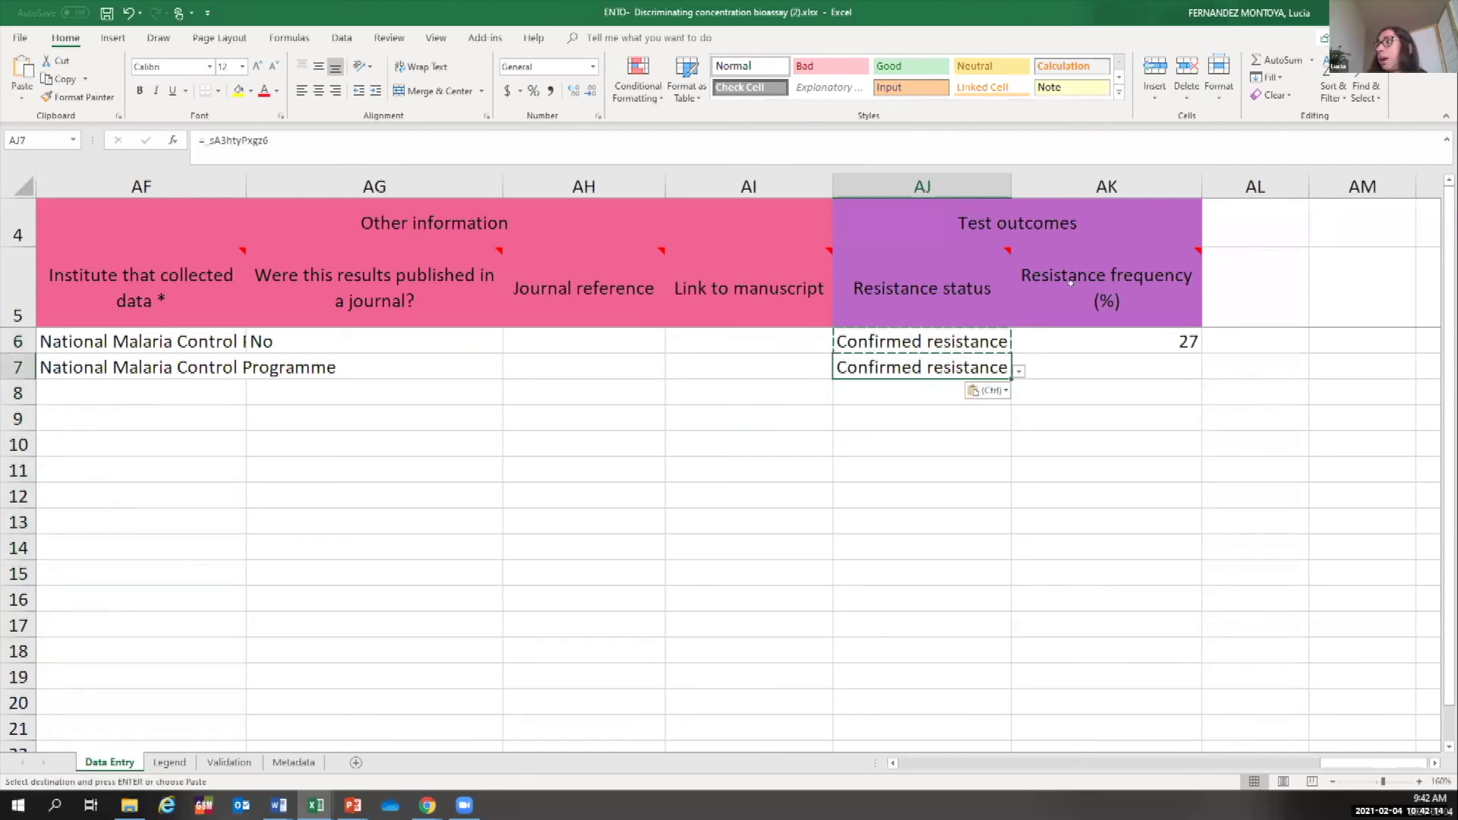
Calculate row 7's resistance frequency as 100 minus its adjusted mortality and enter 28.2 as the percentage.
{"action": "key", "text": "Right"}
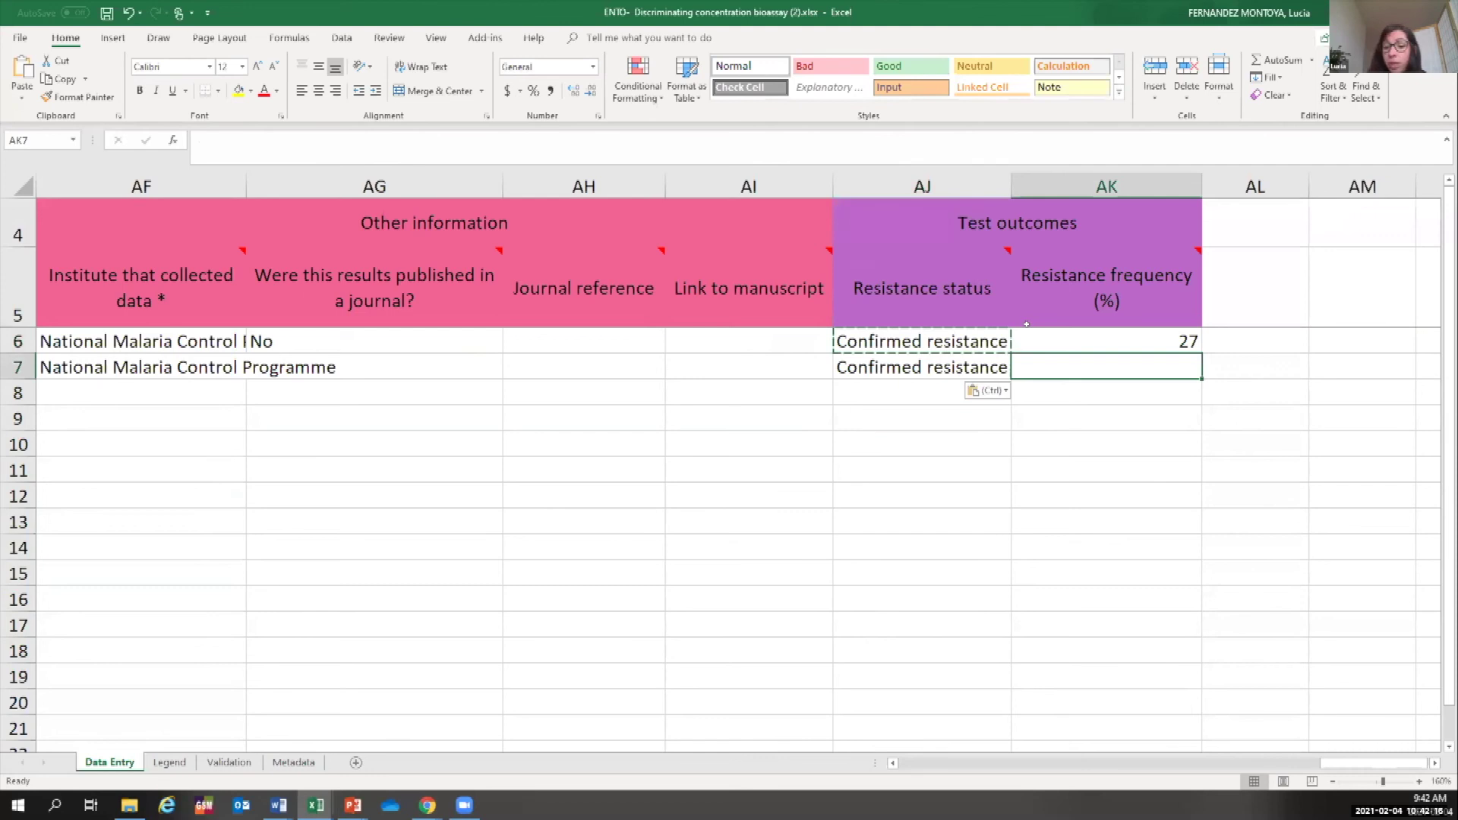
{"action": "type", "text": "=100-"}
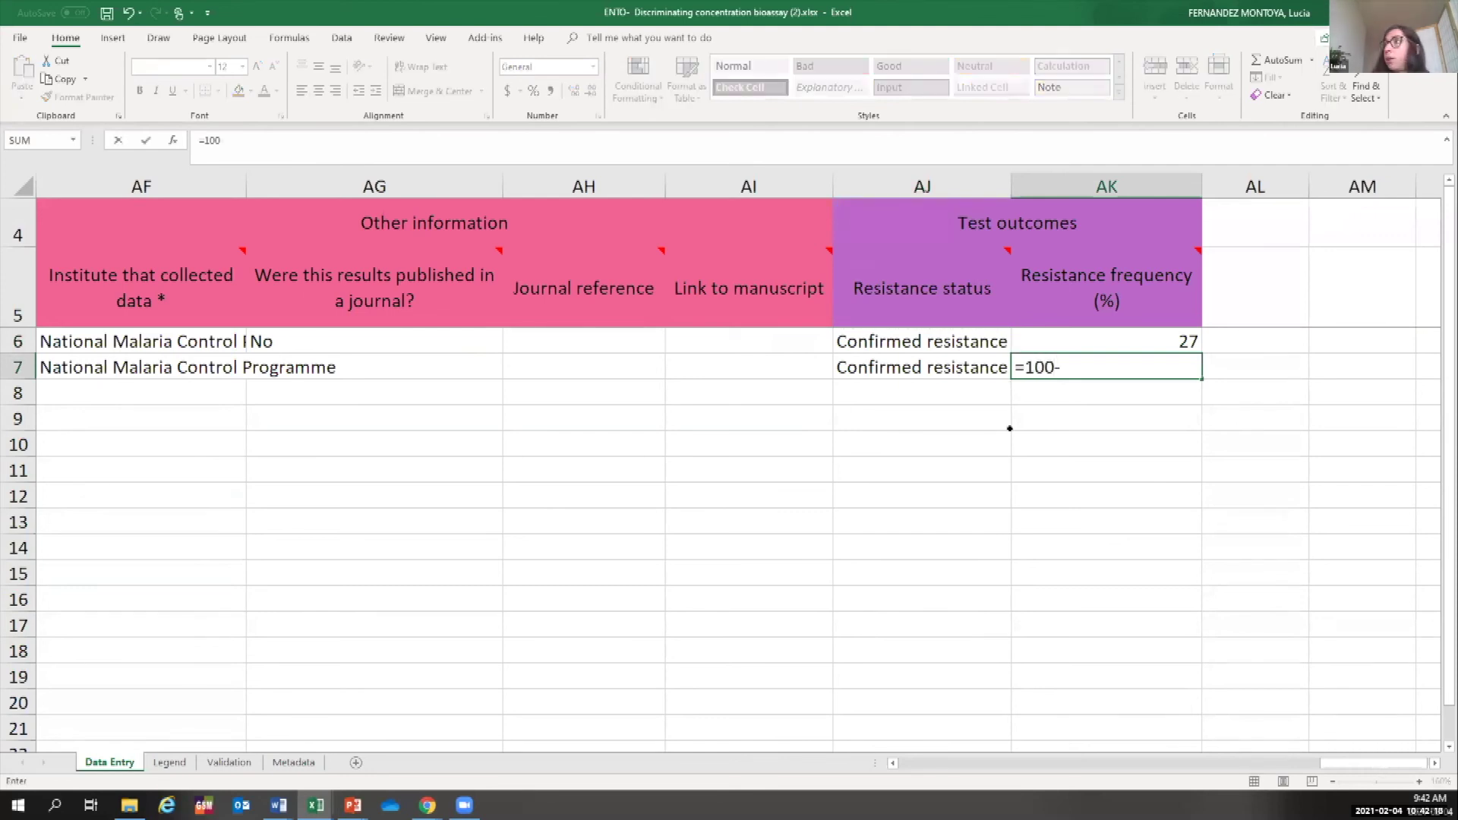
{"action": "scroll", "coordinate": [809, 385], "scroll_direction": "left", "scroll_amount": 3}
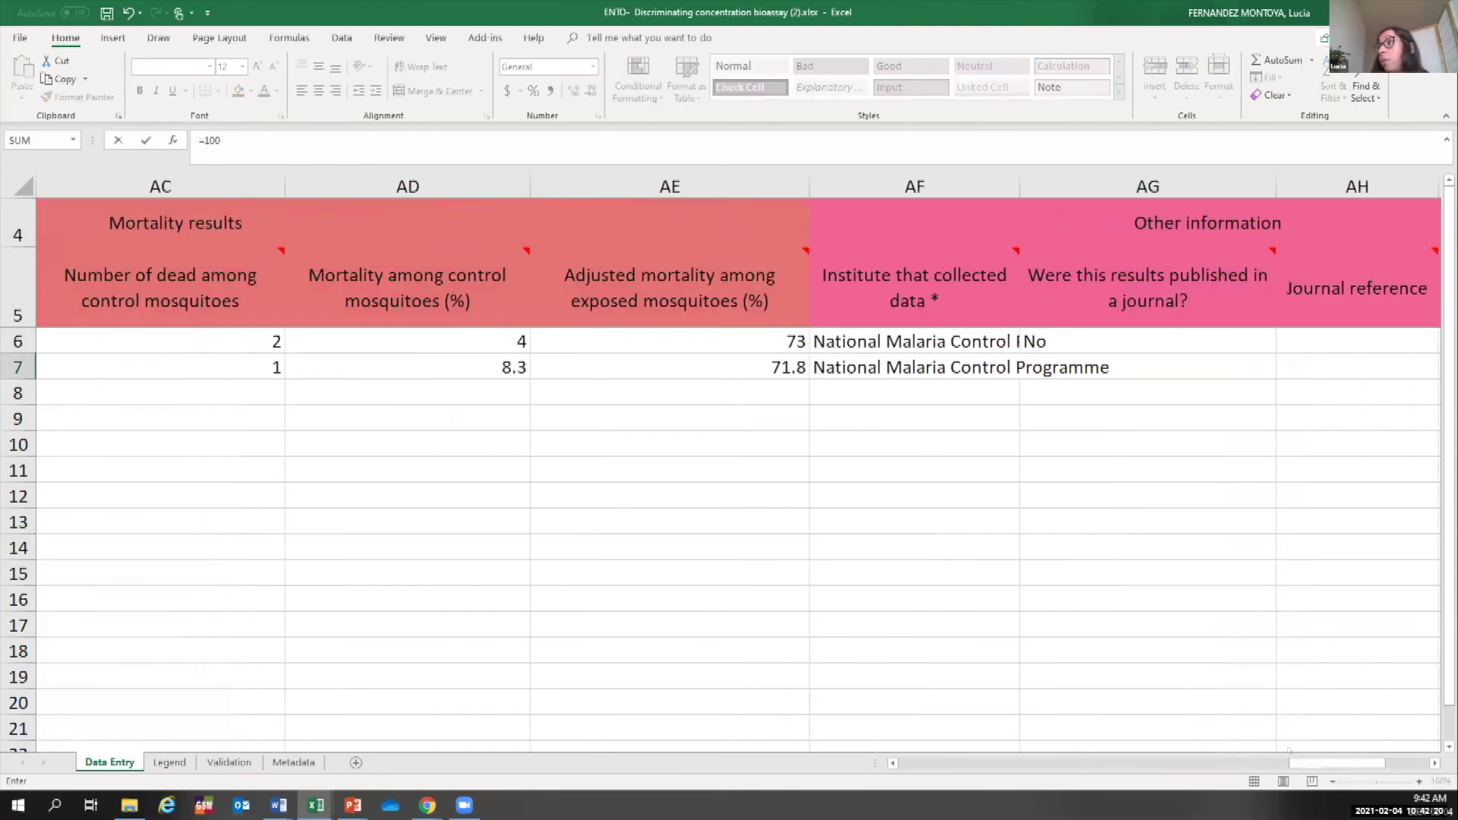
{"action": "left_click", "coordinate": [785, 365]}
{"action": "key", "text": "Return"}
{"action": "left_click", "coordinate": [1171, 365]}
{"action": "type", "text": "28.2"}
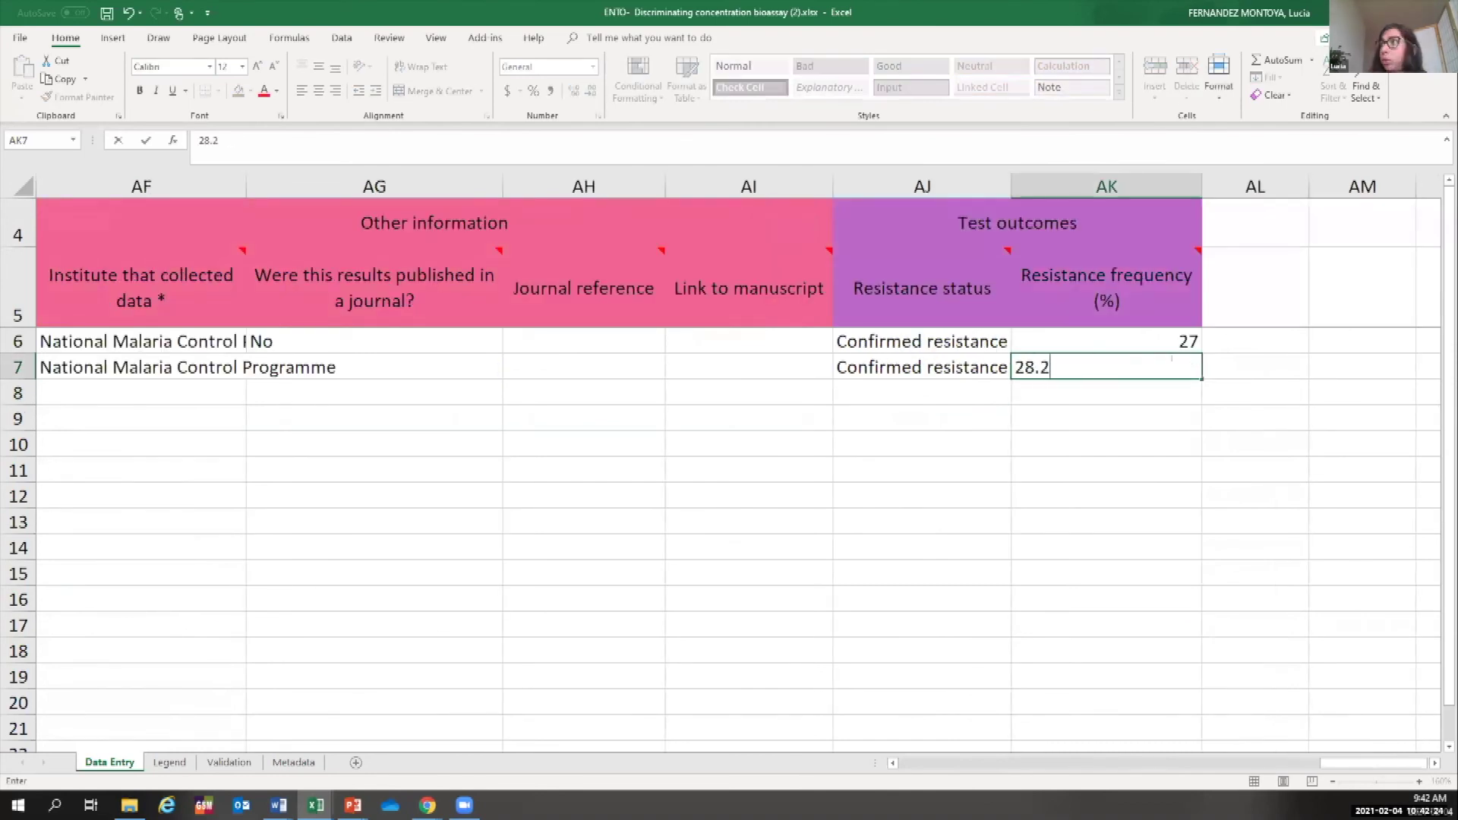
{"action": "key", "text": "Return"}
{"action": "left_click", "coordinate": [867, 407]}
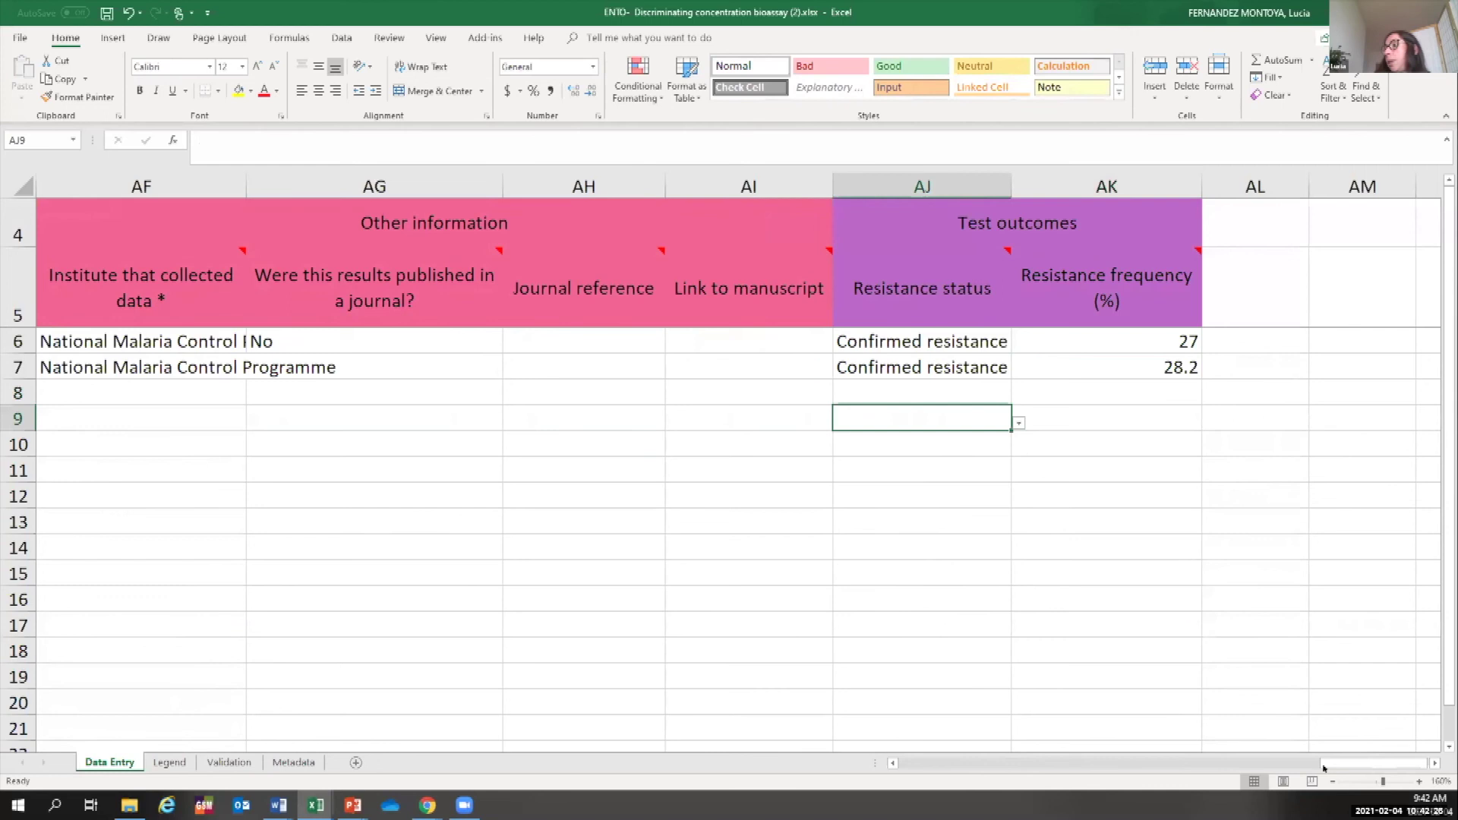
Set row 7's Org Unit to Oviedo from the available organisation units.
{"action": "scroll", "coordinate": [1277, 637], "scroll_direction": "down", "scroll_amount": 2}
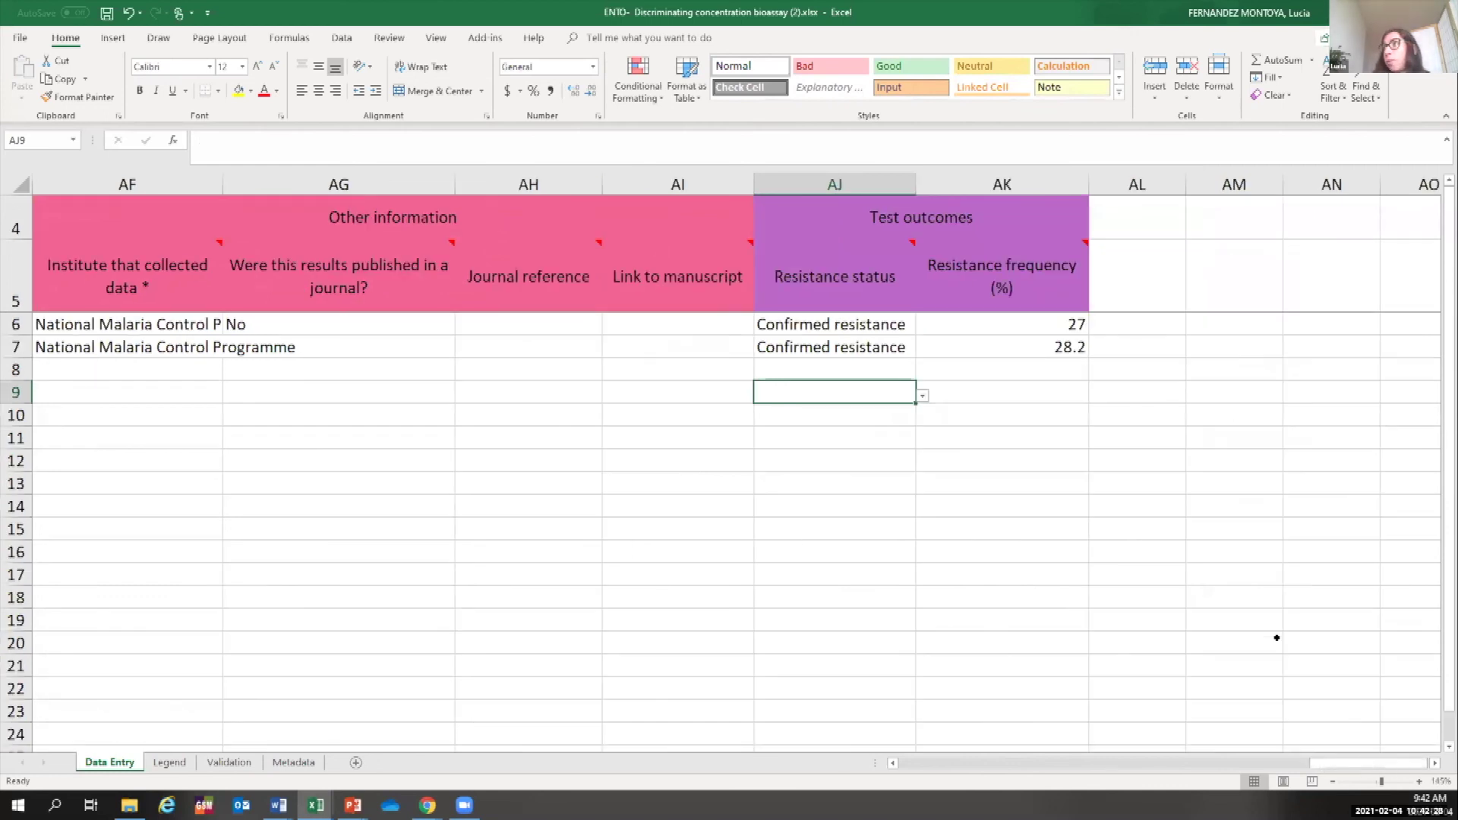
{"action": "left_click_drag", "start_coordinate": [1289, 769], "coordinate": [906, 760]}
{"action": "scroll", "coordinate": [566, 526], "scroll_direction": "down", "scroll_amount": 1}
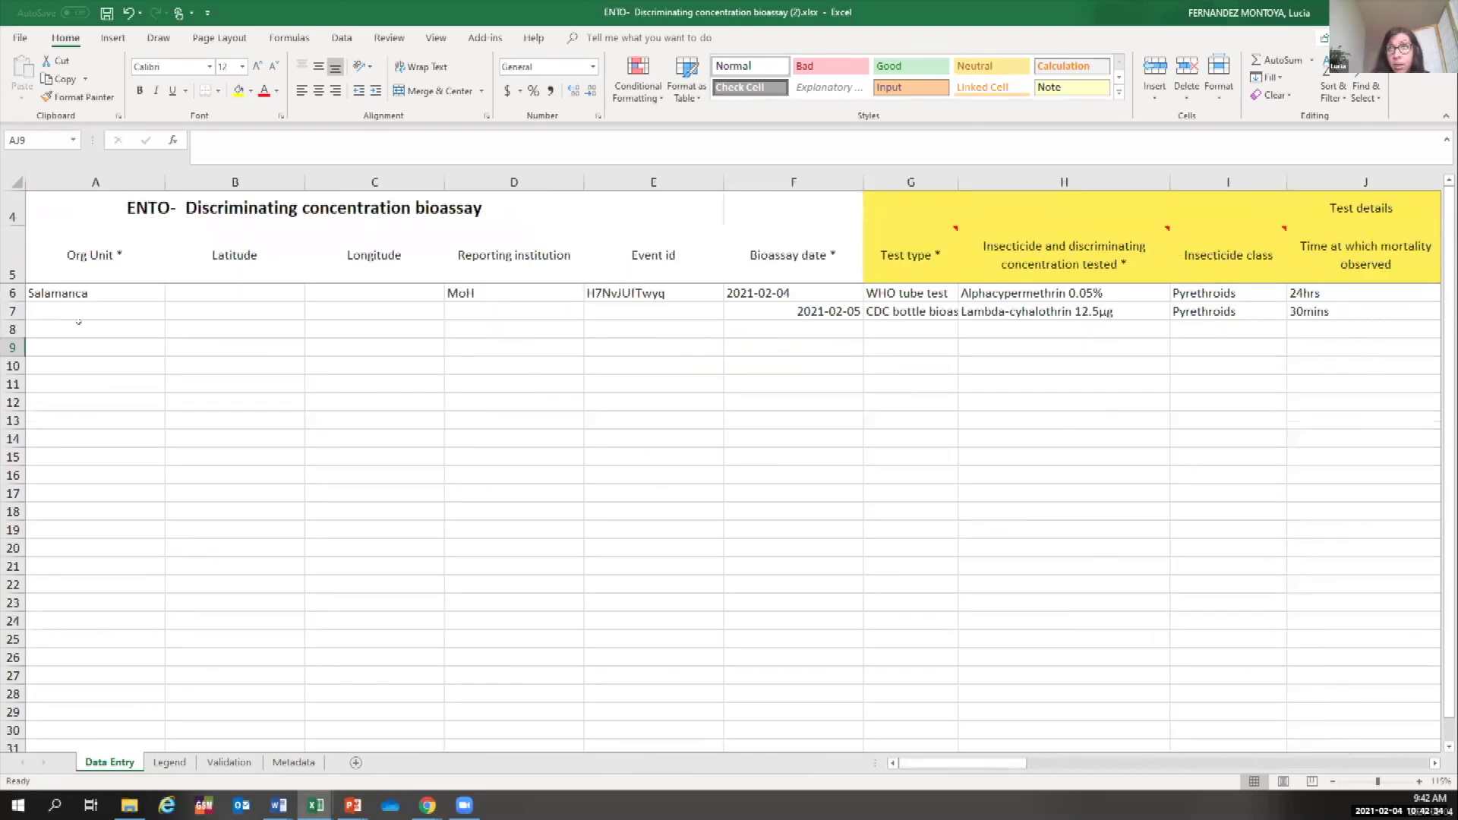
{"action": "left_click", "coordinate": [84, 293]}
{"action": "left_click", "coordinate": [150, 312]}
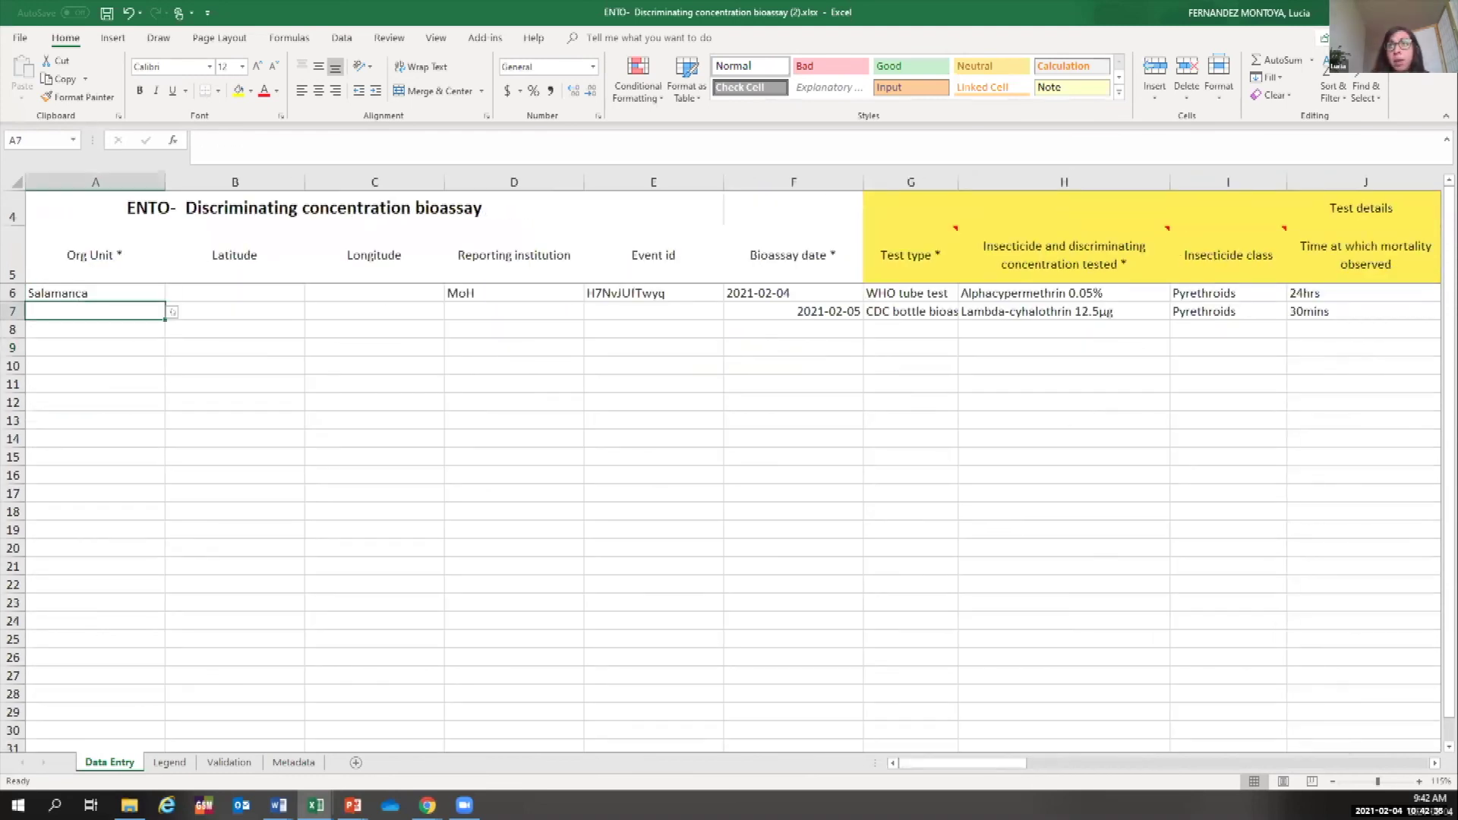
{"action": "left_click", "coordinate": [173, 312]}
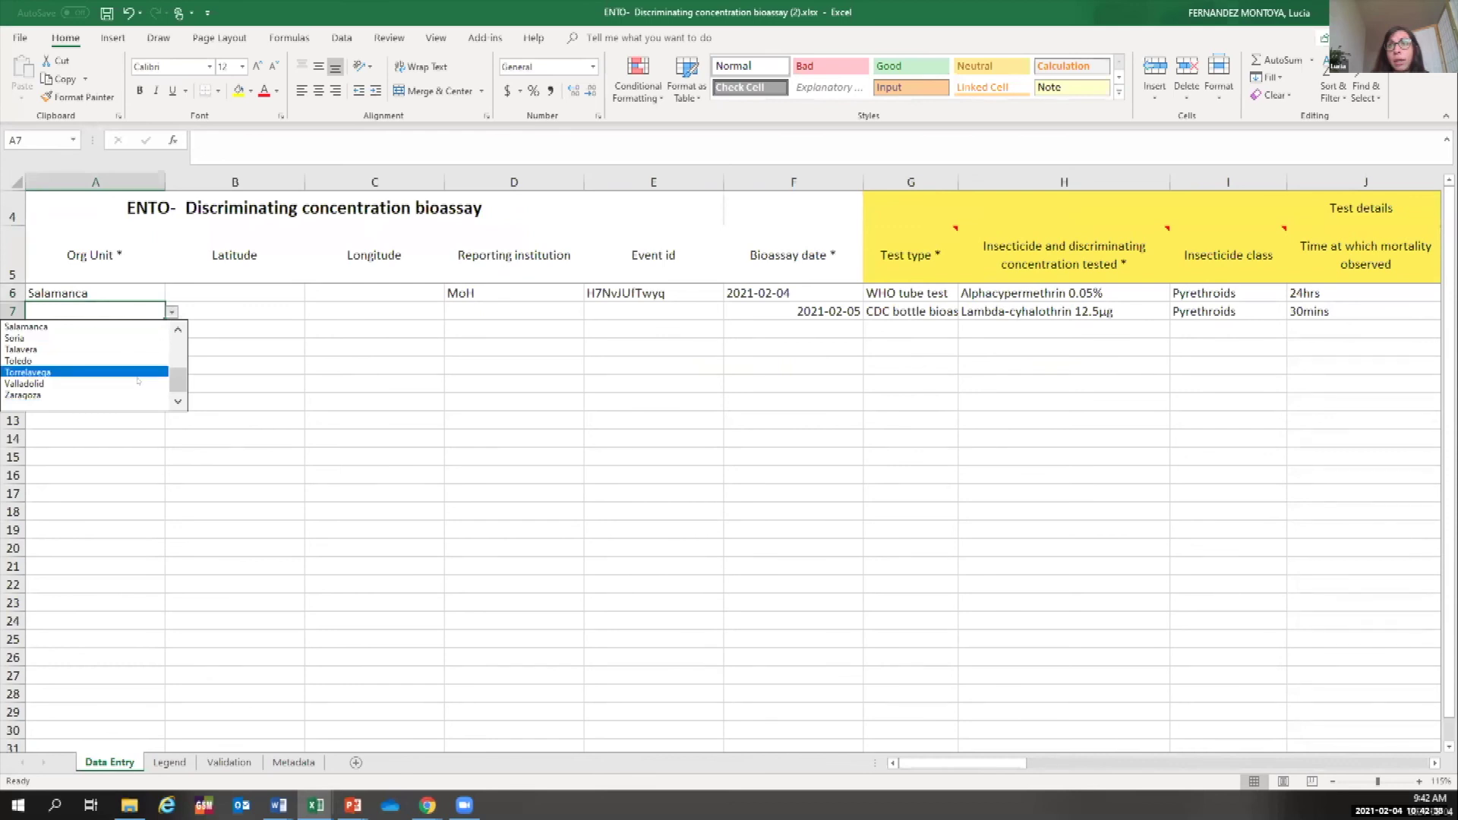
{"action": "left_click_drag", "start_coordinate": [176, 388], "coordinate": [174, 361]}
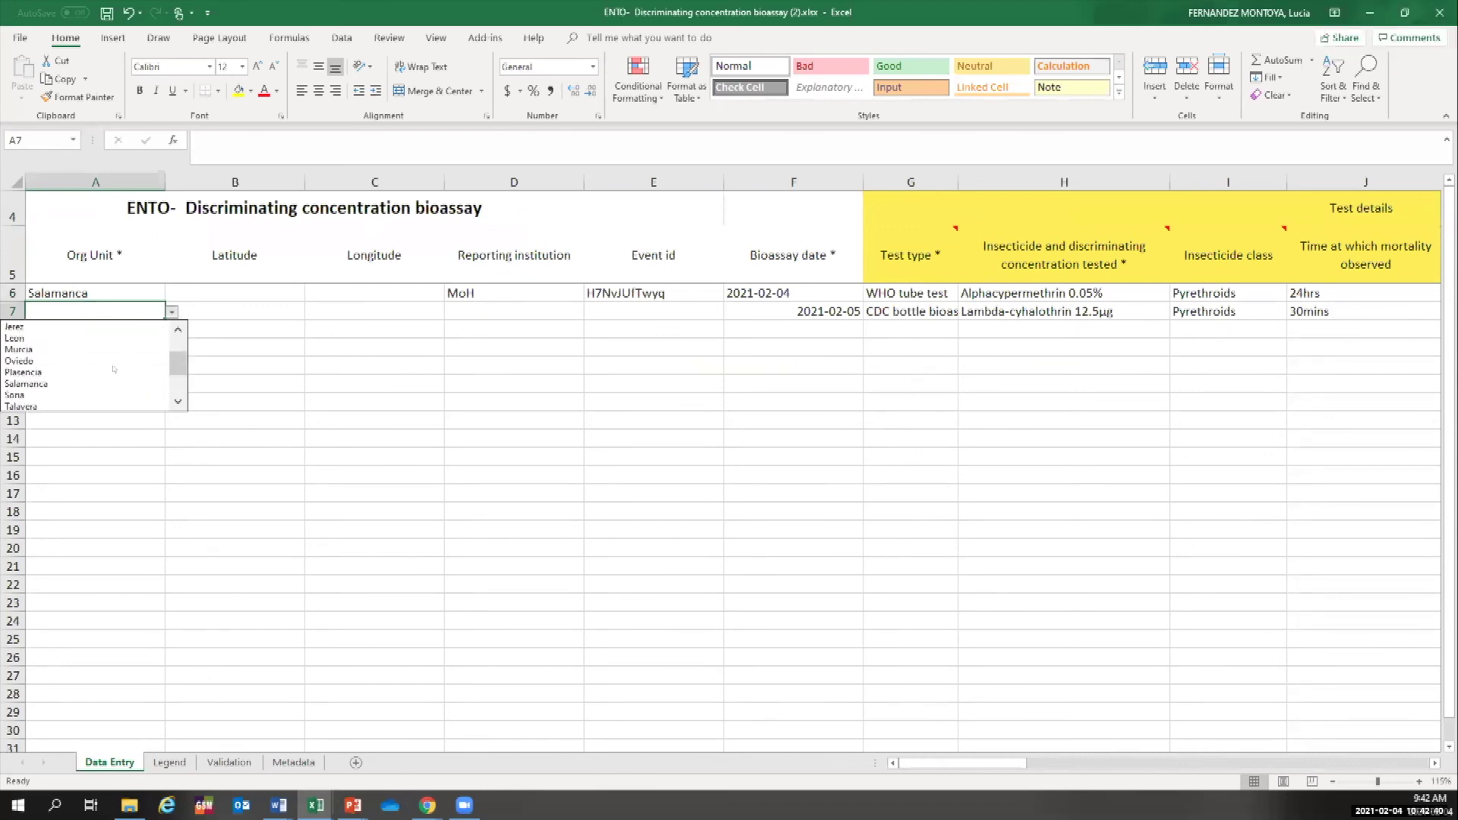
{"action": "left_click", "coordinate": [45, 365]}
{"action": "left_click", "coordinate": [64, 348]}
Copy row 7's Org Unit, Oviedo, over the Org Unit in row 6.
{"action": "left_click", "coordinate": [45, 312]}
{"action": "key", "text": "ctrl+c"}
{"action": "left_click", "coordinate": [56, 293]}
{"action": "key", "text": "ctrl+v"}
{"action": "left_click", "coordinate": [63, 366]}
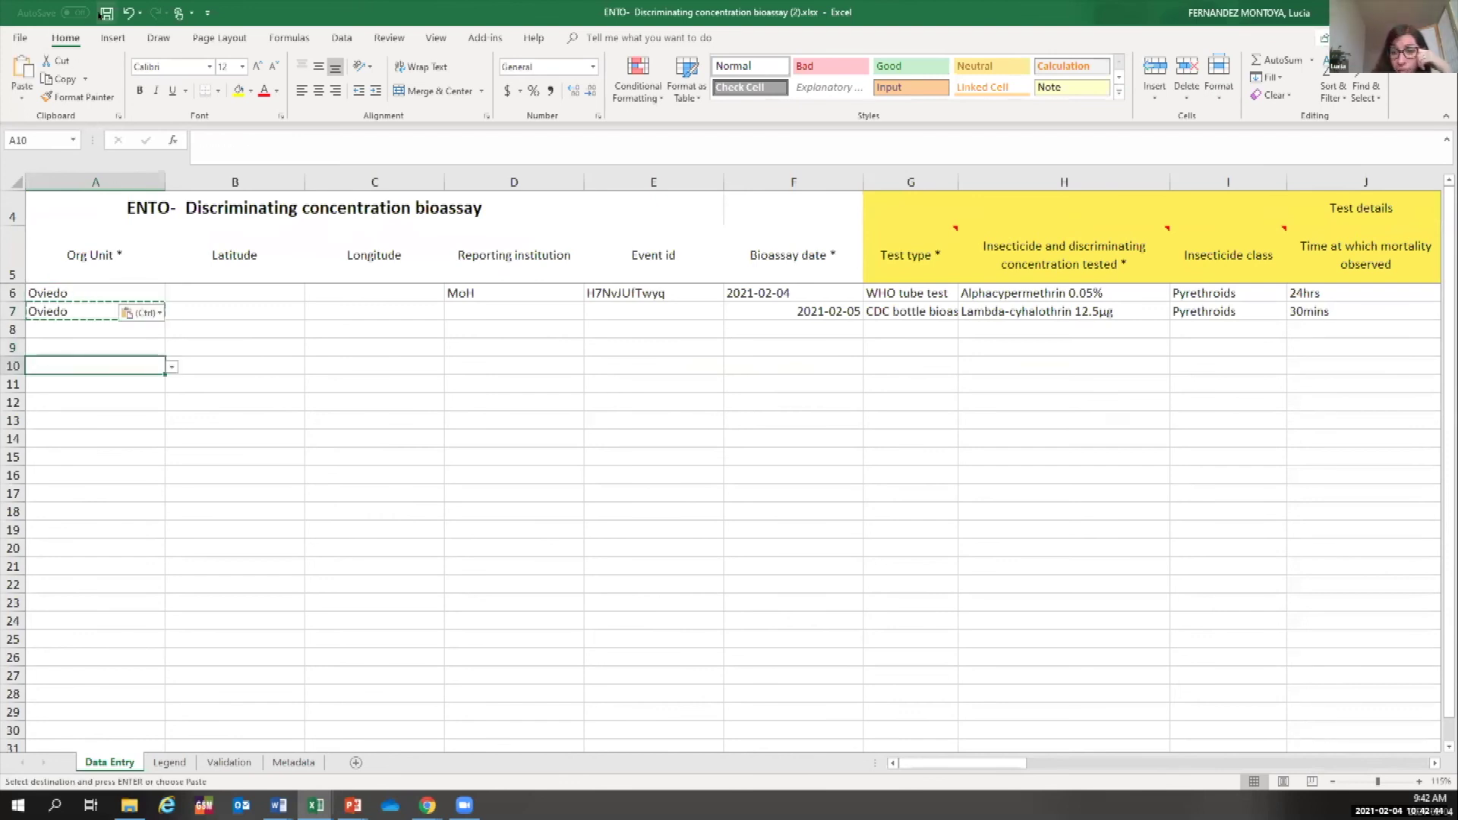
Save the workbook in the Downloads folder as ENTO- Discriminating concentration bioassay_LF.xlsx.
{"action": "left_click", "coordinate": [20, 37]}
{"action": "left_click", "coordinate": [48, 240]}
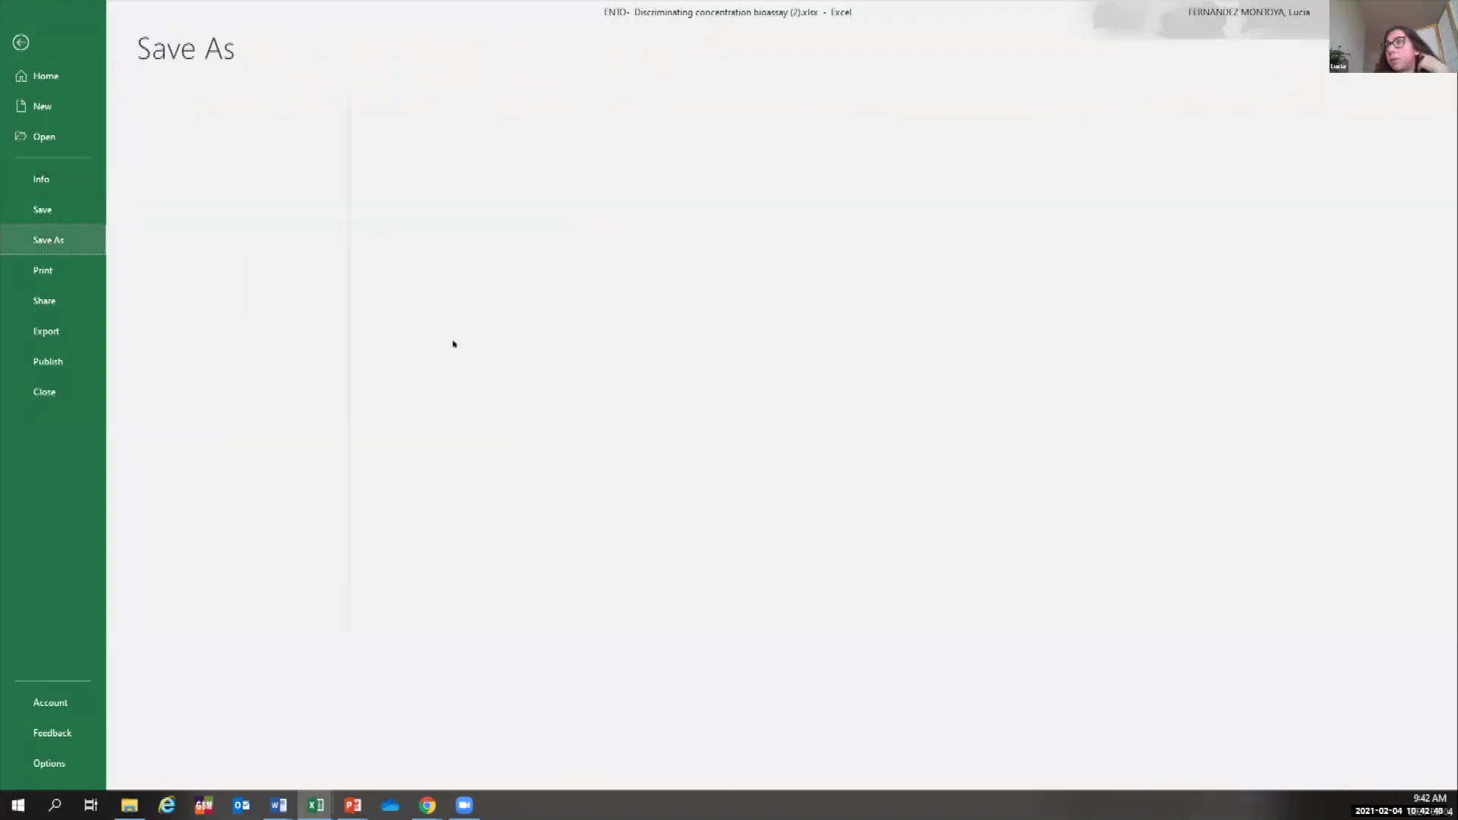
{"action": "left_click", "coordinate": [259, 347]}
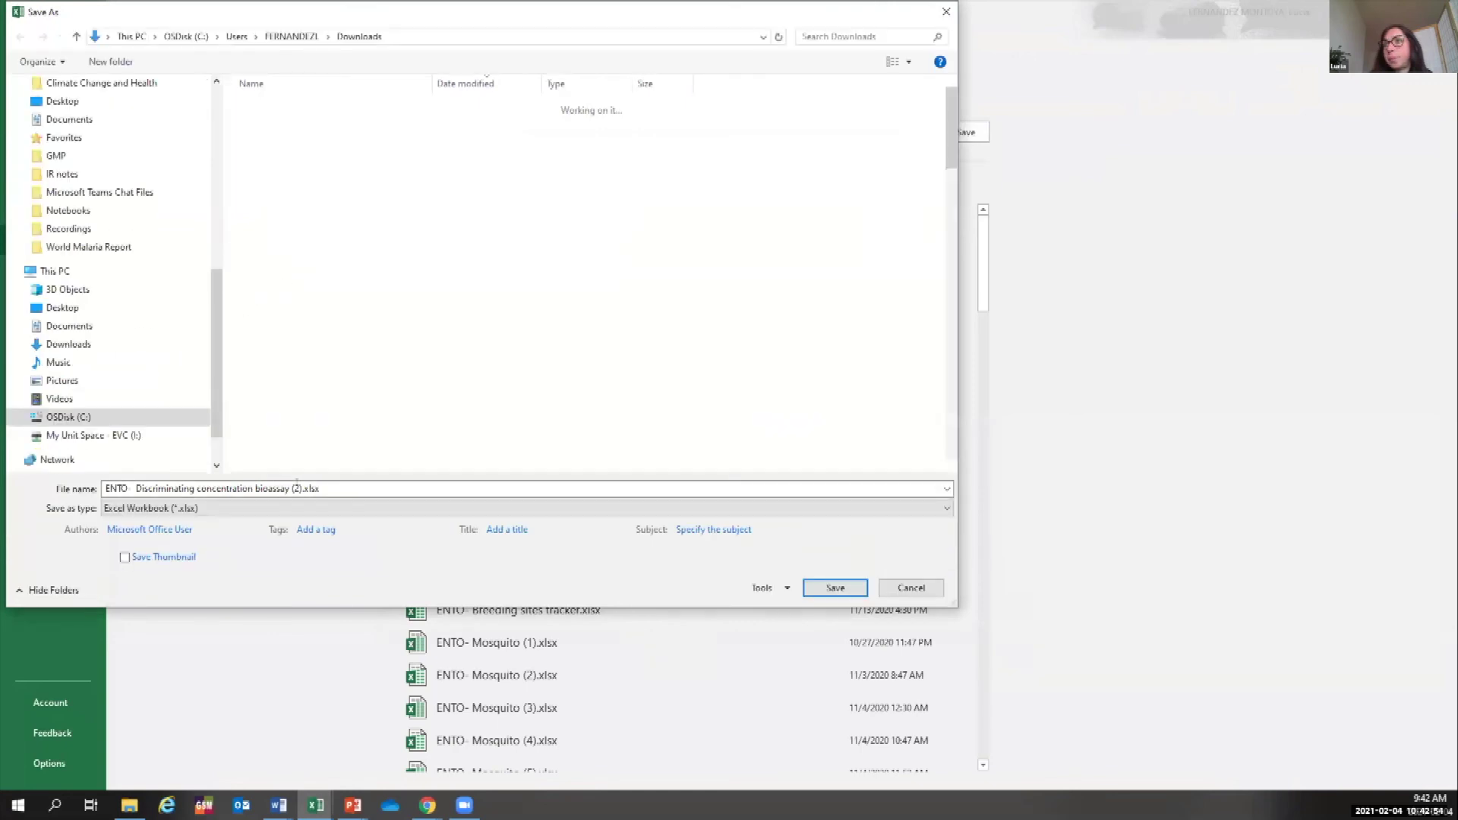
{"action": "left_click", "coordinate": [304, 488]}
{"action": "key", "text": "BackSpace"}
{"action": "key", "text": "BackSpace"}
{"action": "key", "text": "BackSpace"}
{"action": "key", "text": "BackSpace"}
{"action": "type", "text": "_LF"}
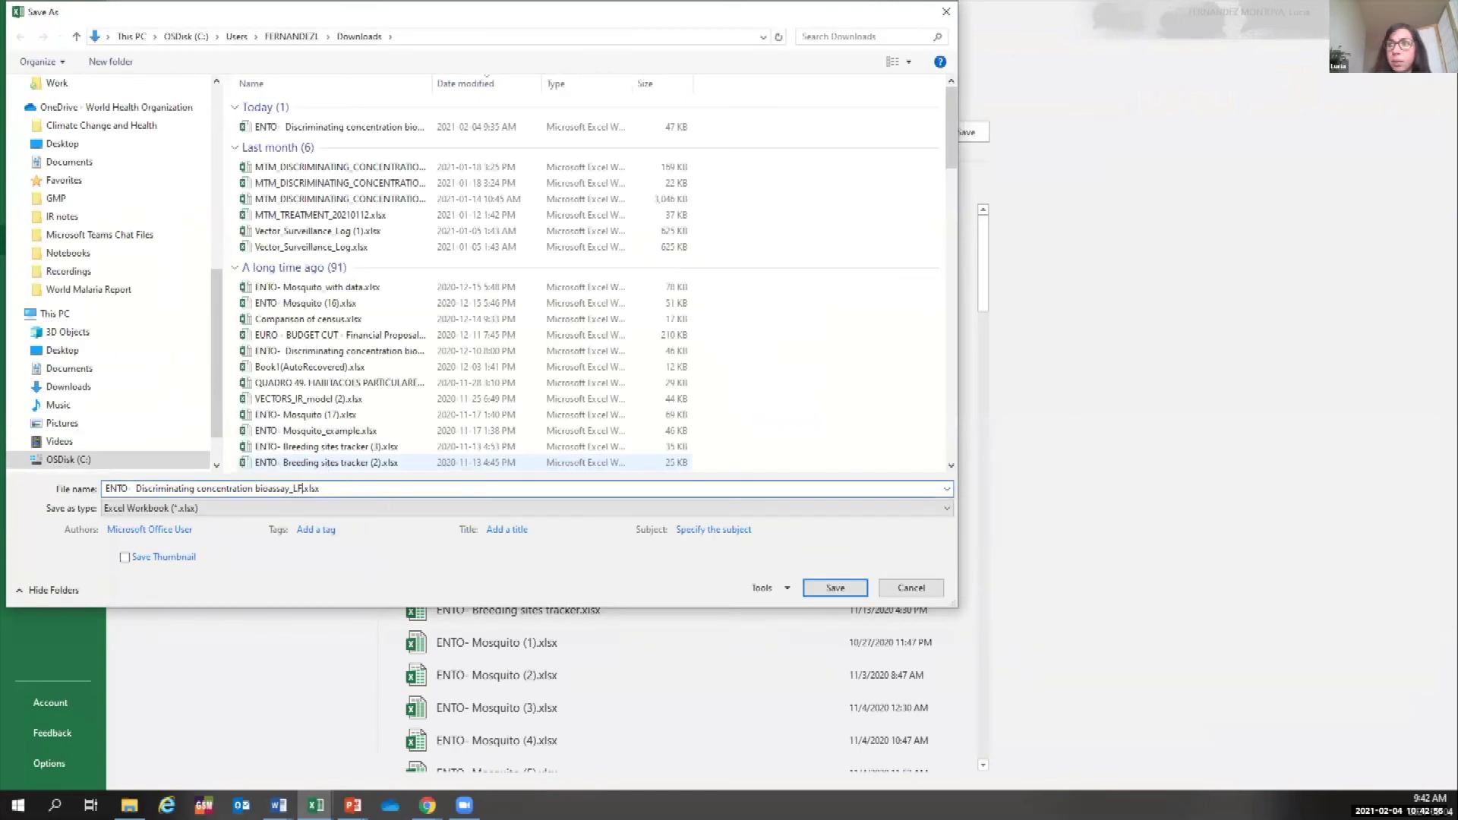
{"action": "left_click", "coordinate": [101, 390]}
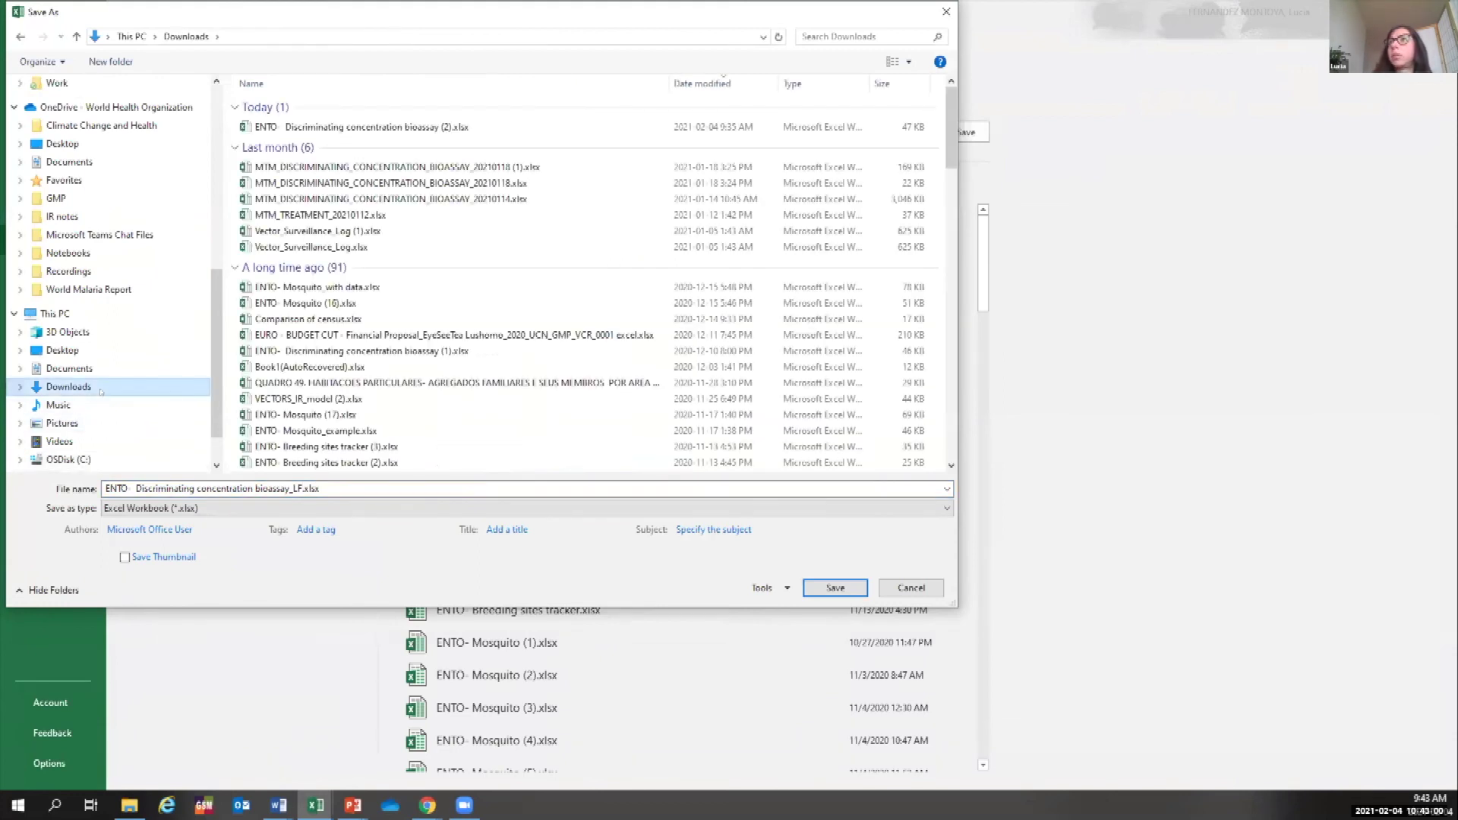
{"action": "key", "text": "Return"}
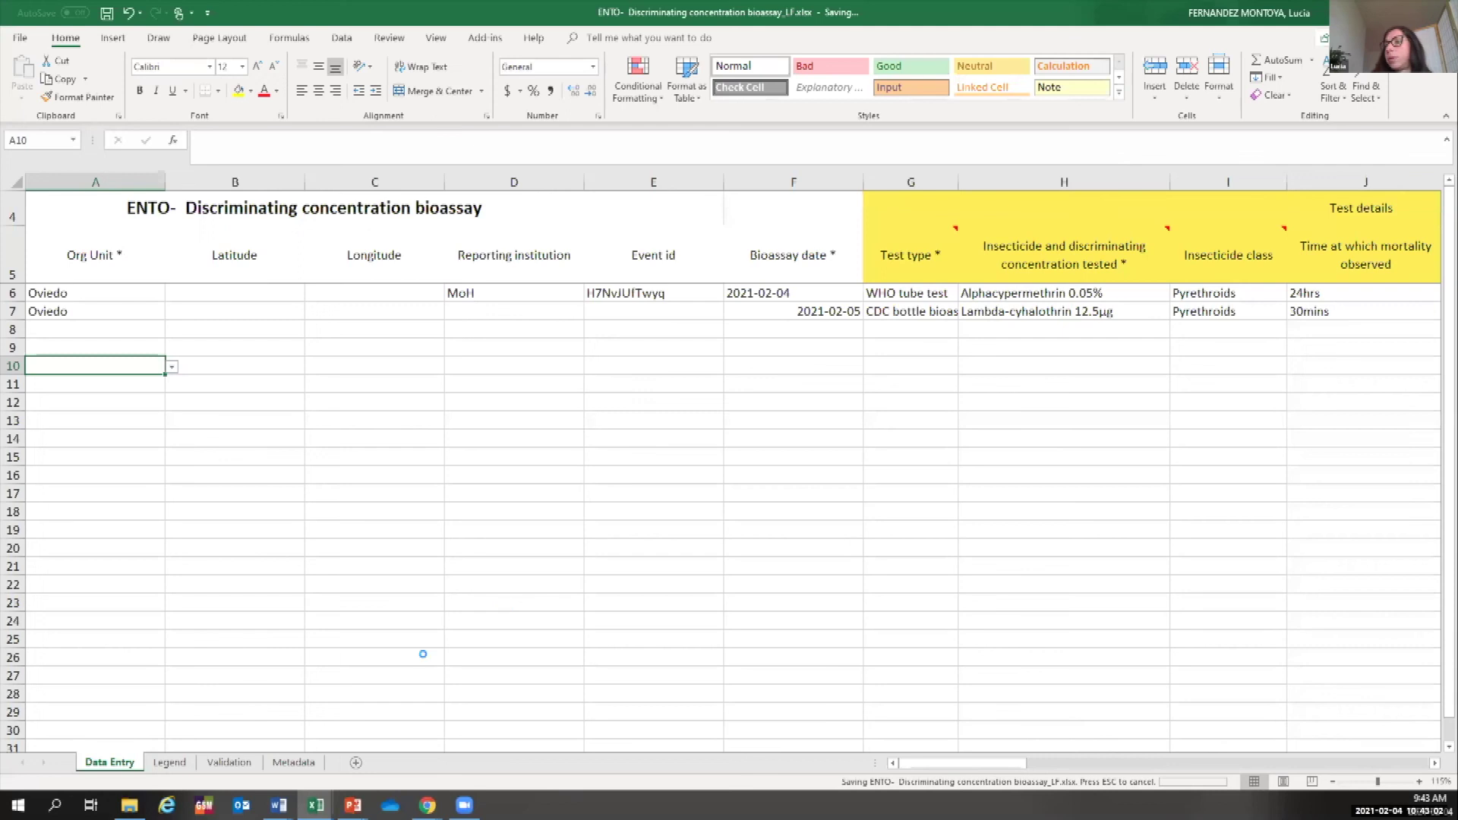
Switch to the Training App in Chrome and open the Bulk Load page for importing data.
{"action": "left_click", "coordinate": [428, 805]}
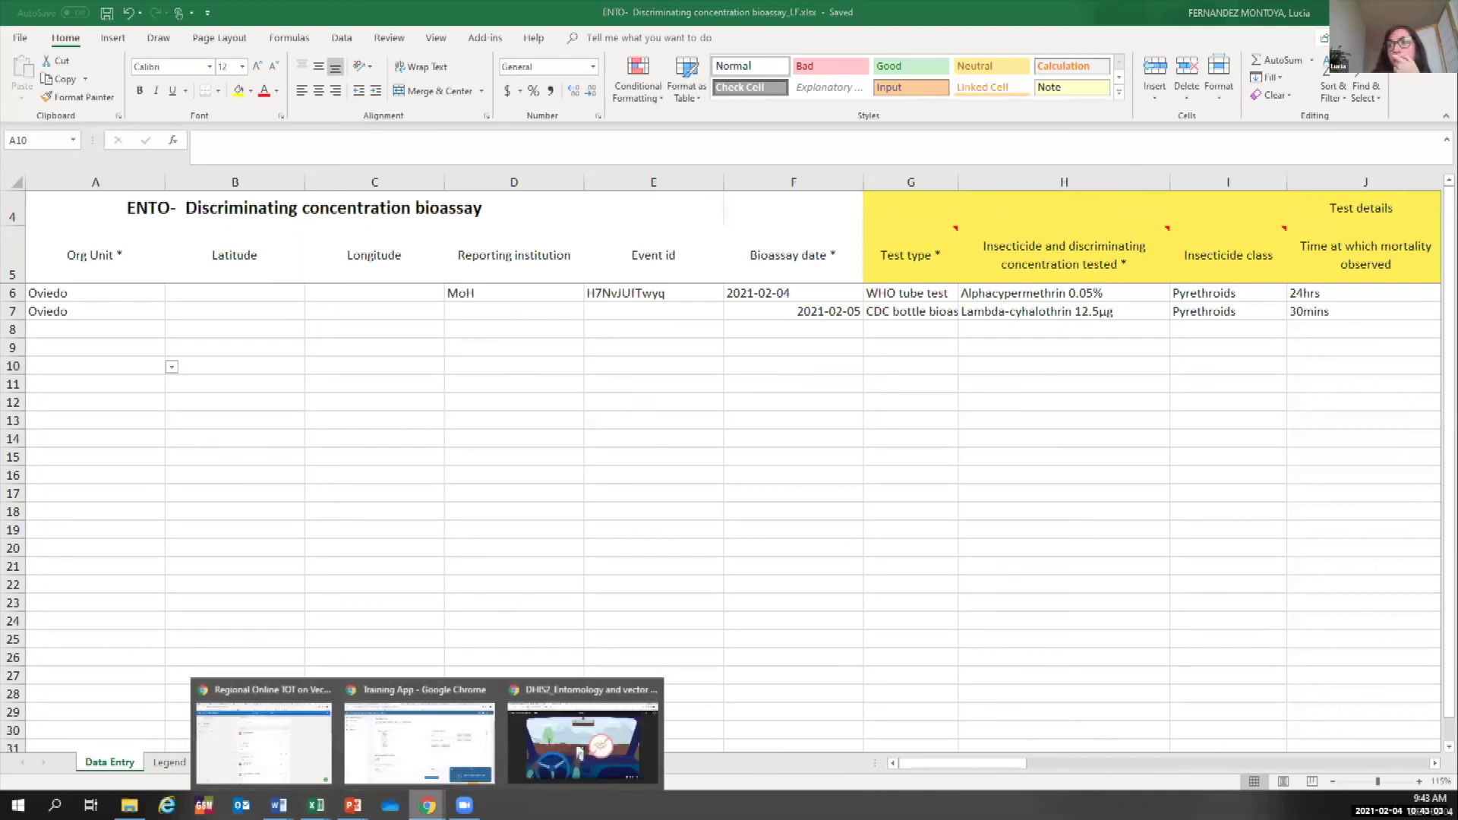
{"action": "left_click", "coordinate": [403, 750]}
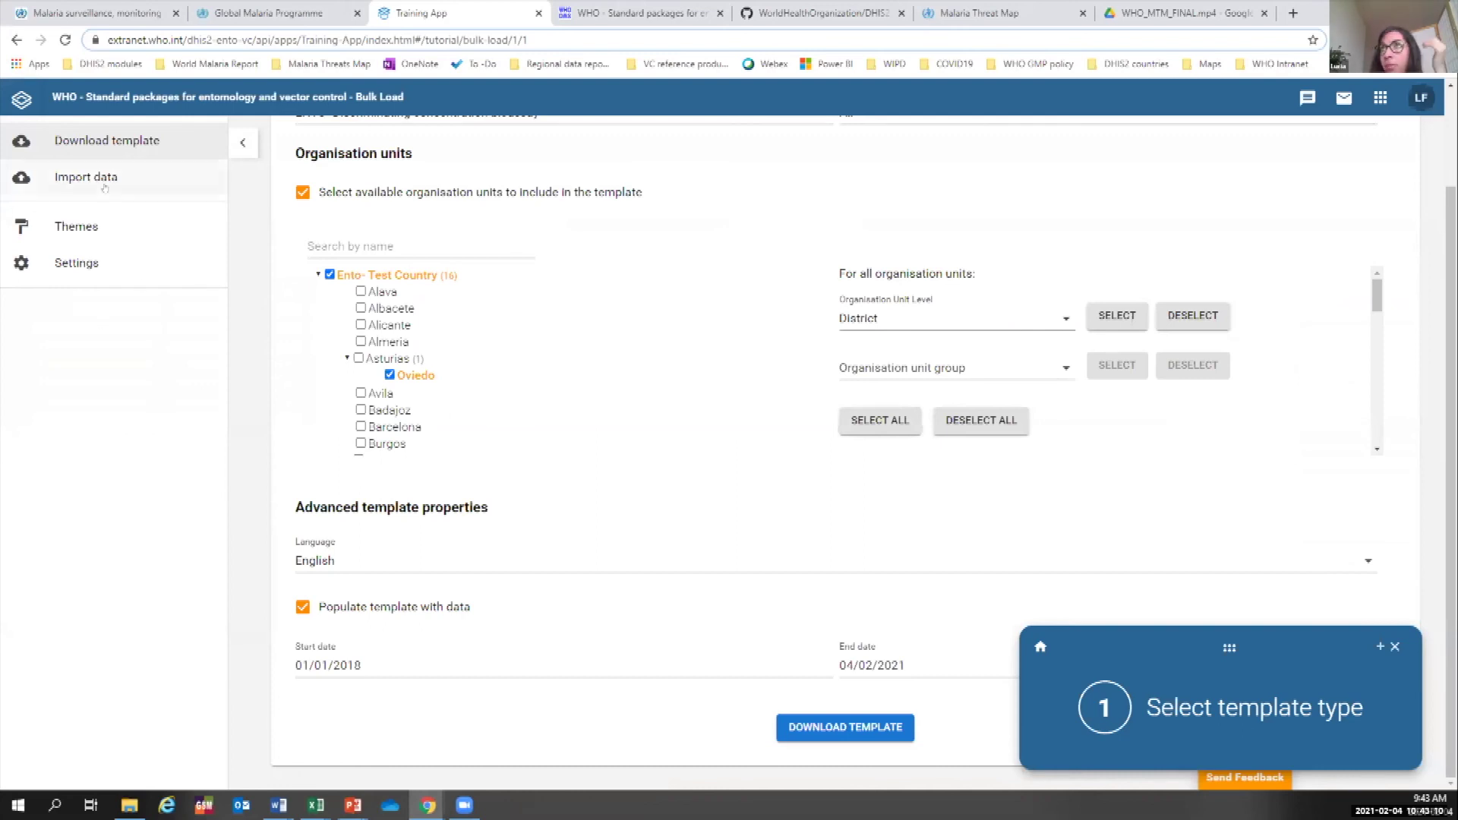
{"action": "left_click", "coordinate": [53, 176]}
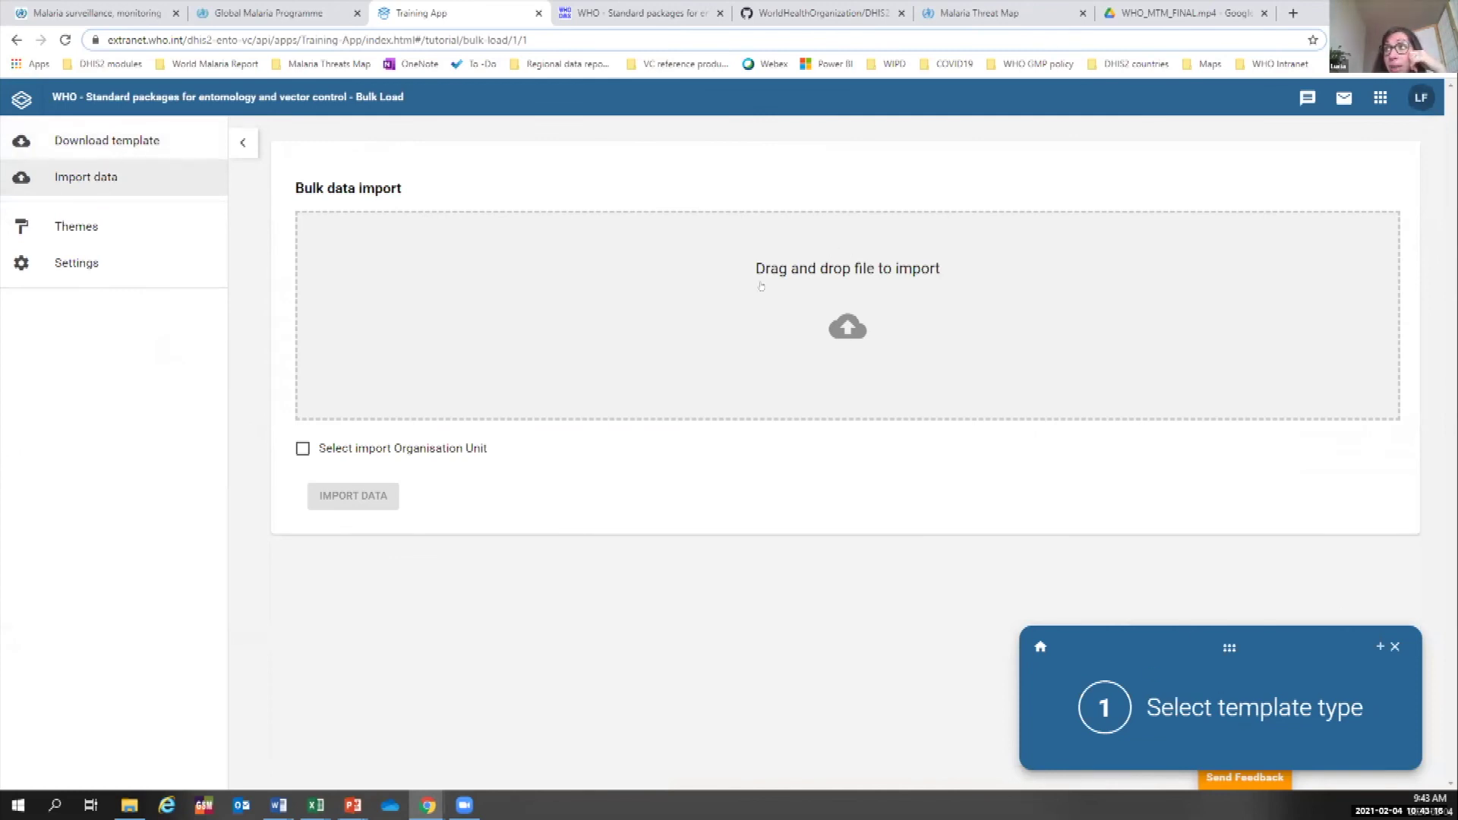
Add ENTO- Discriminating concentration bioassay_LF.xlsx from Downloads to the bulk data import and highlight the planned Update action in its summary.
{"action": "left_click", "coordinate": [129, 805]}
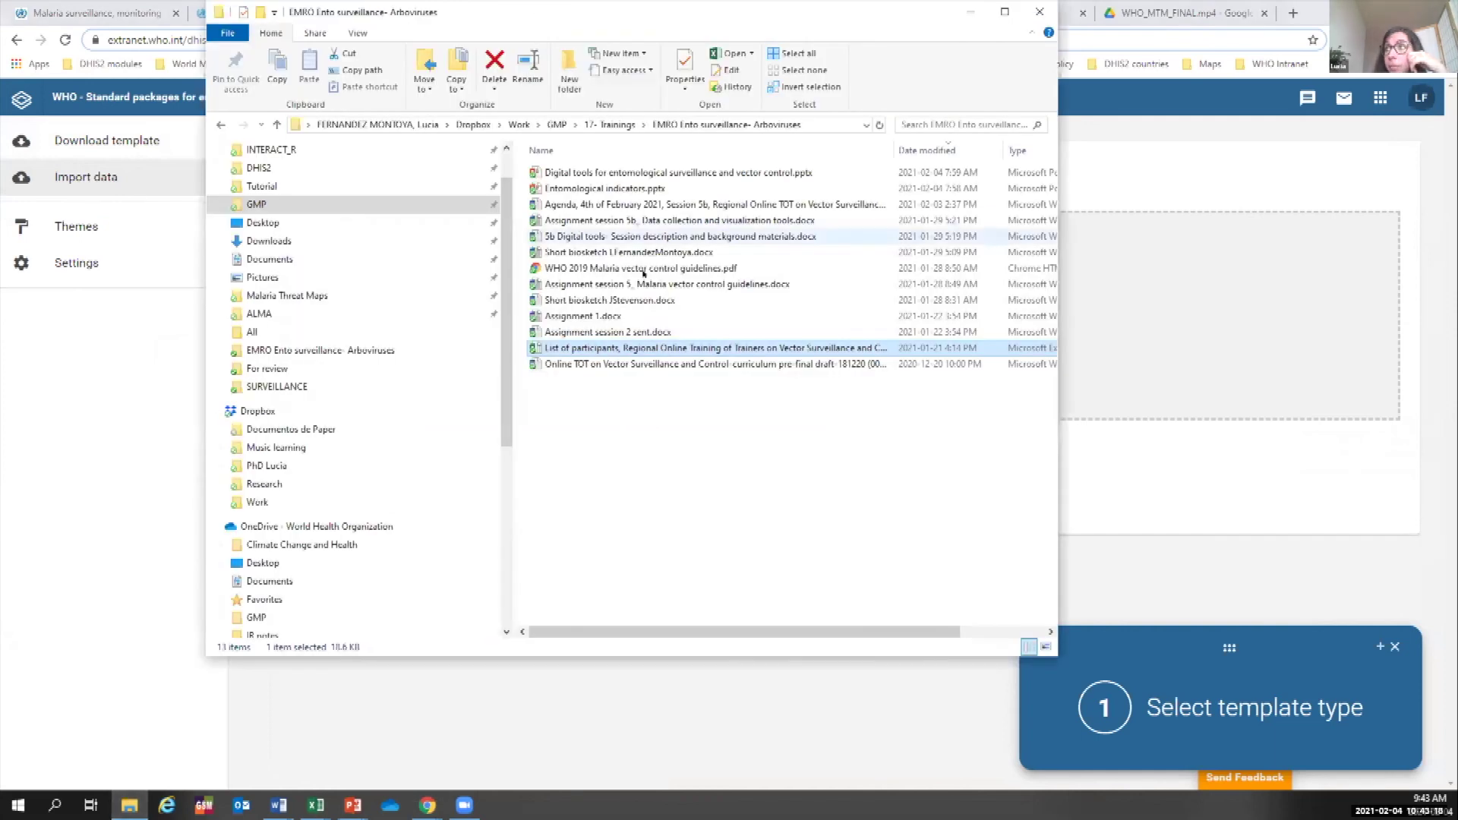
{"action": "scroll", "coordinate": [262, 562], "scroll_direction": "down", "scroll_amount": 2}
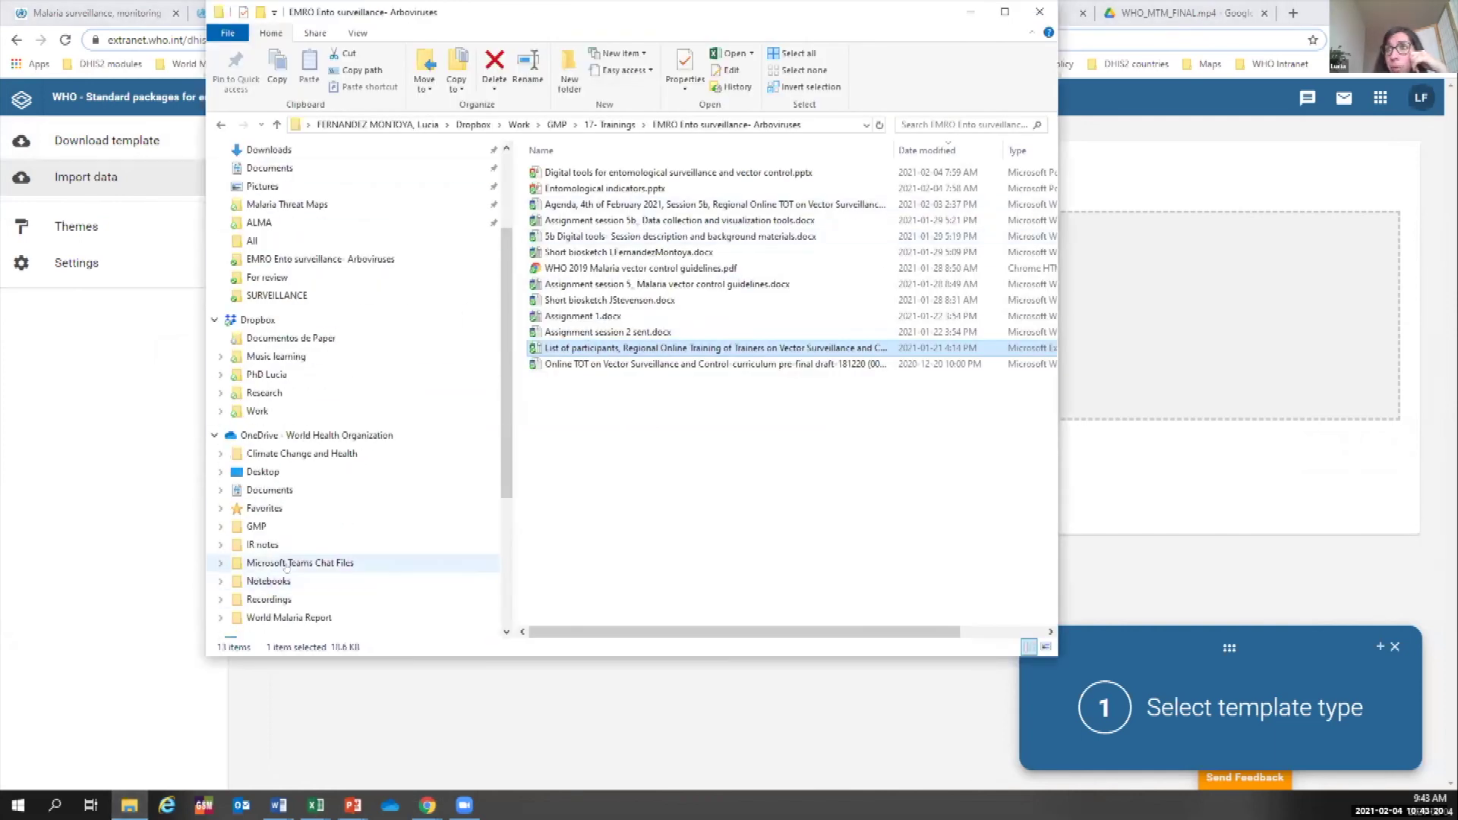
{"action": "scroll", "coordinate": [281, 456], "scroll_direction": "down", "scroll_amount": 4}
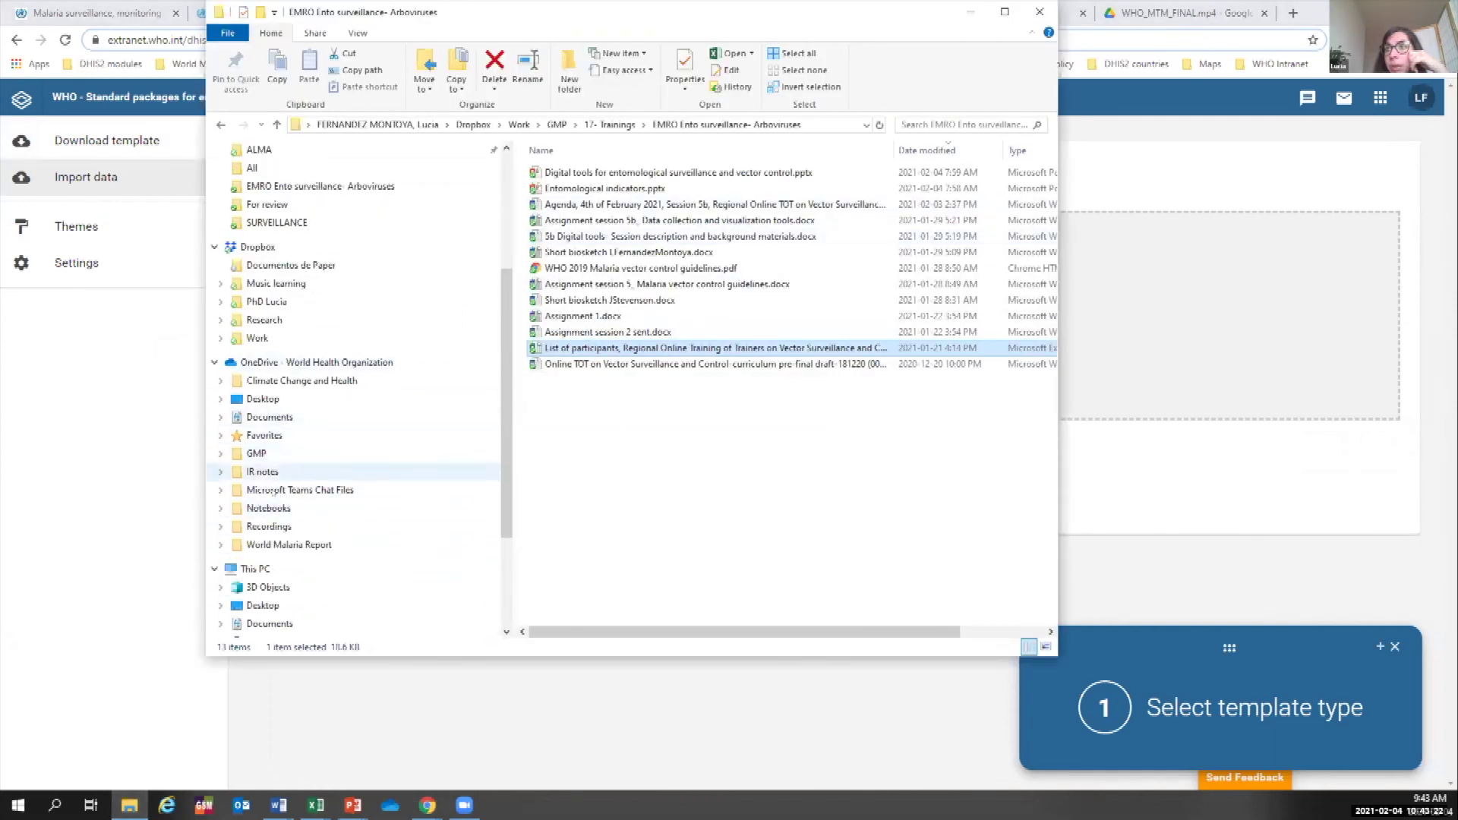
{"action": "left_click", "coordinate": [273, 546]}
{"action": "left_click_drag", "start_coordinate": [623, 188], "coordinate": [1205, 331]}
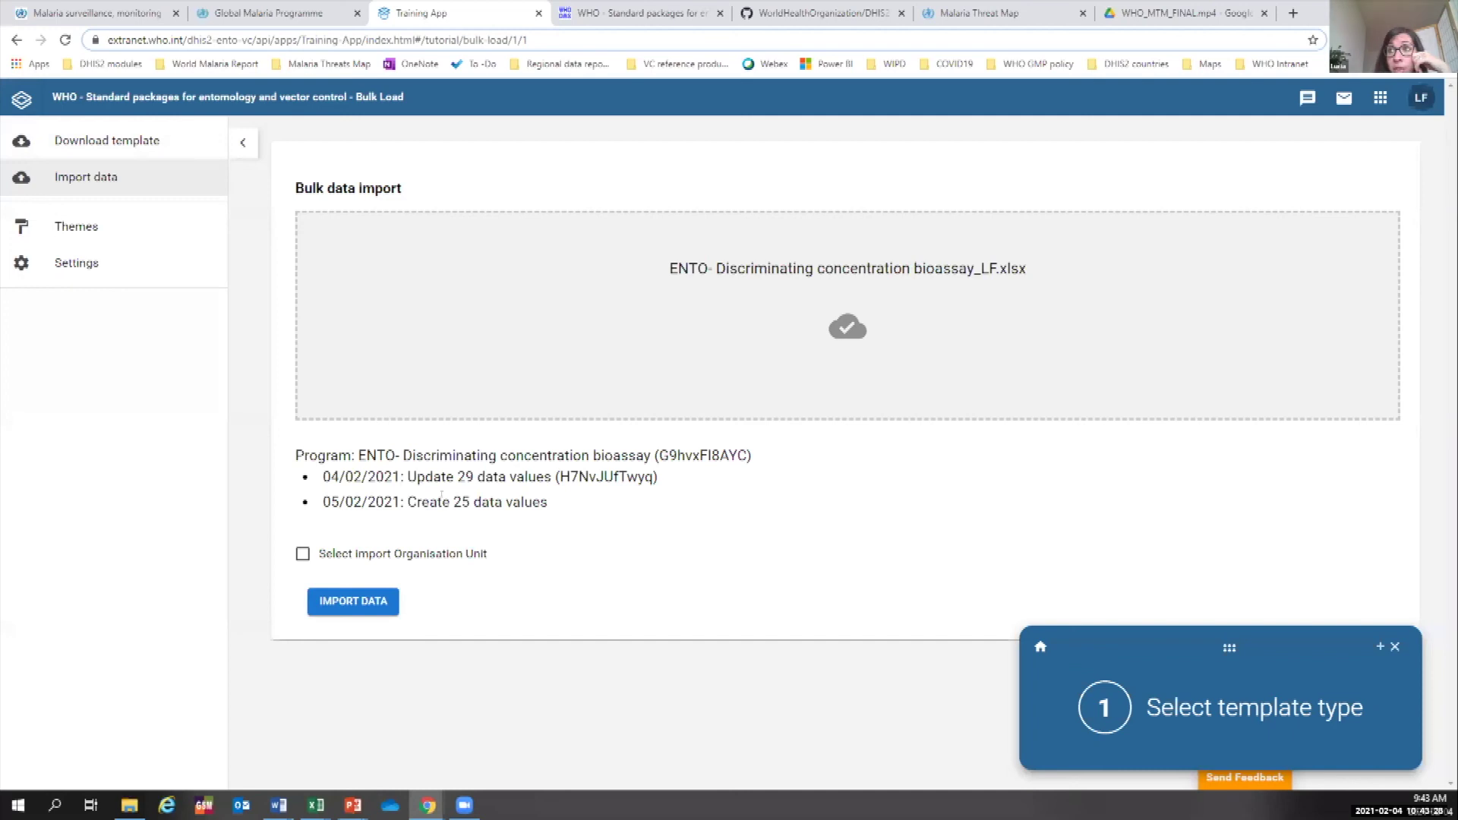
{"action": "left_click_drag", "start_coordinate": [540, 502], "coordinate": [453, 476]}
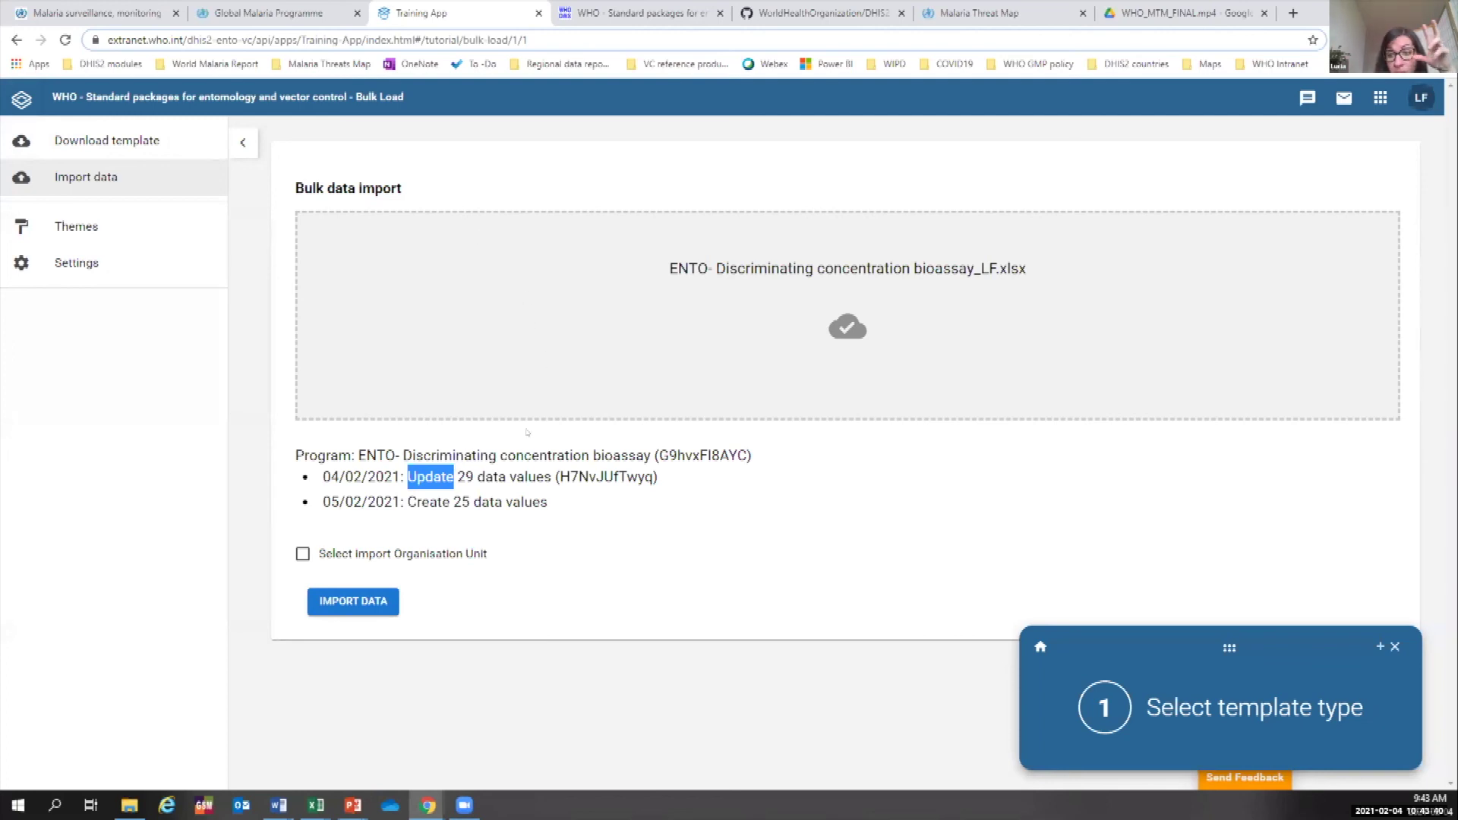
Try to import ENTO- Discriminating concentration bioassay_LF.xlsx and select the same file again from the Downloads folder.
{"action": "left_click", "coordinate": [360, 612]}
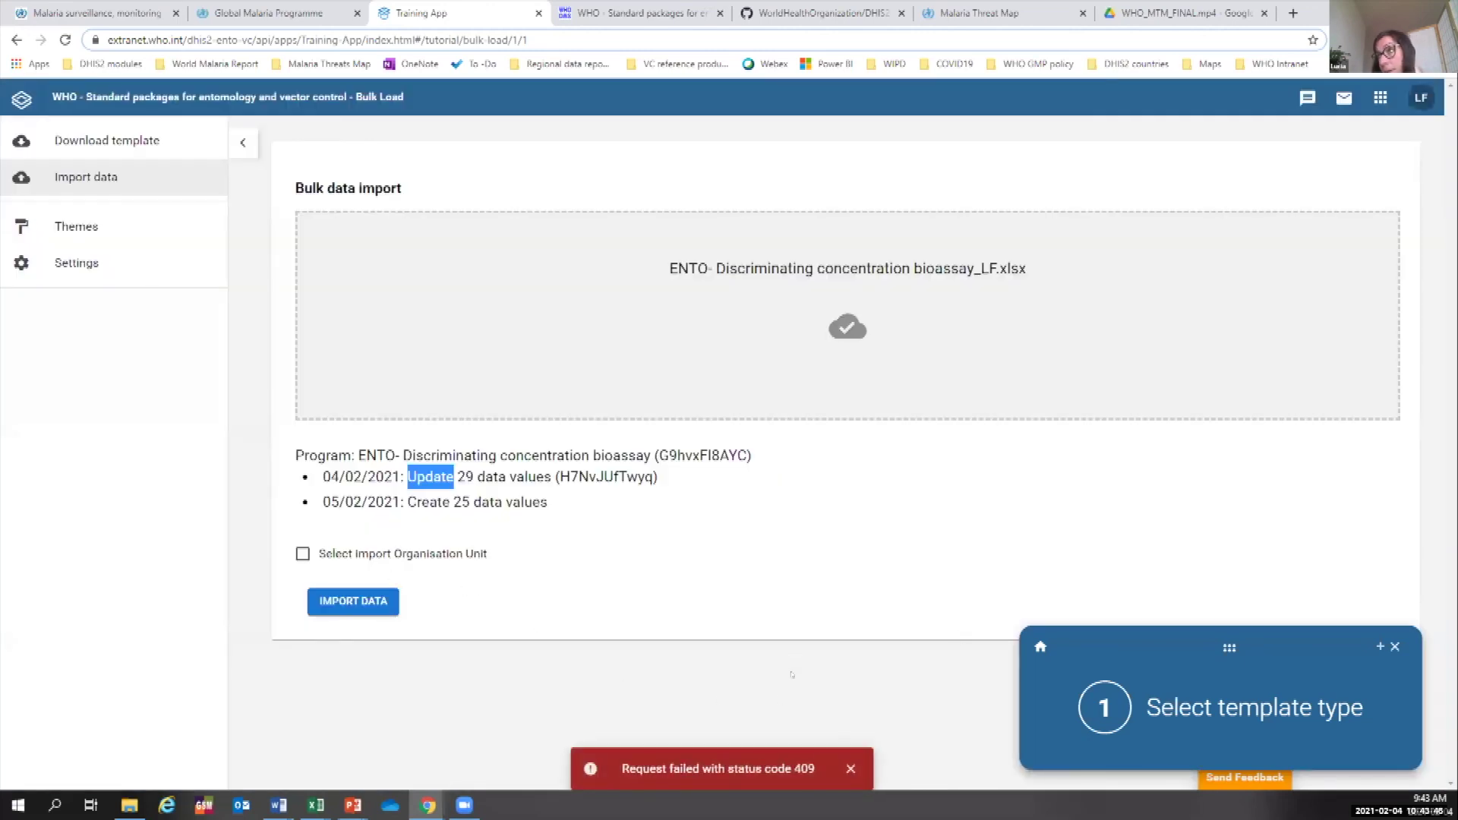
{"action": "left_click", "coordinate": [1395, 646]}
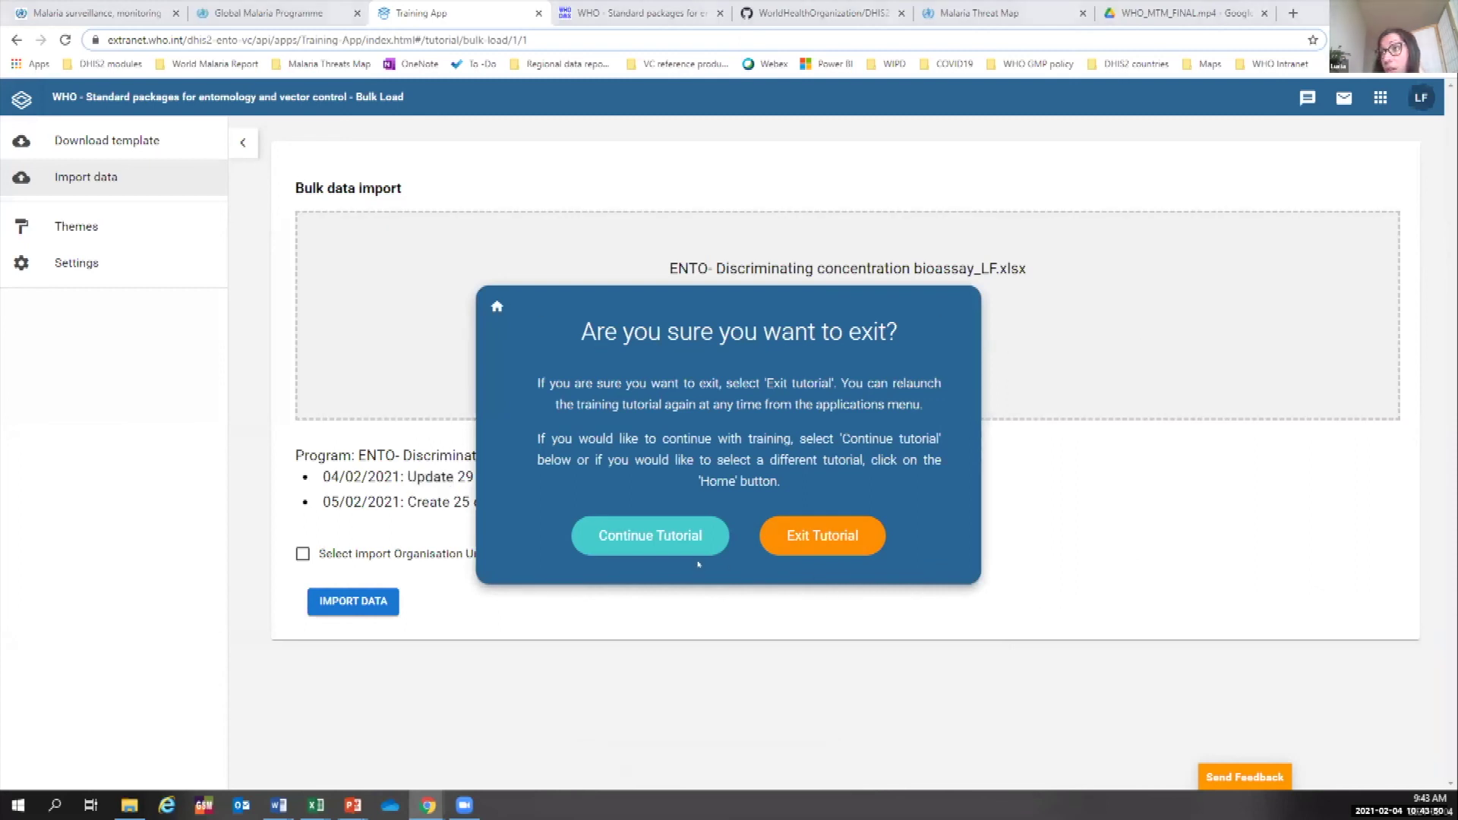
{"action": "left_click", "coordinate": [537, 189]}
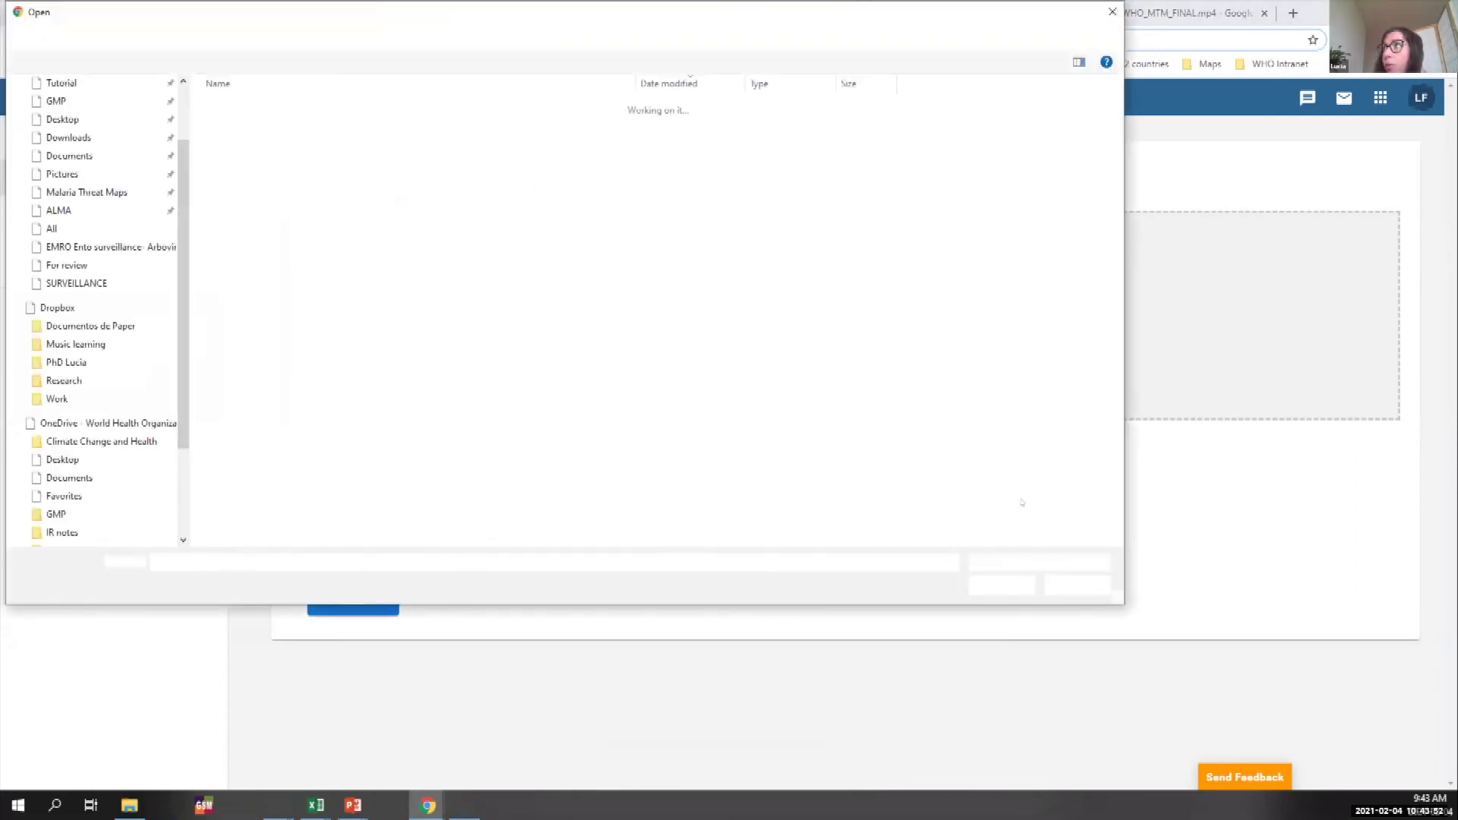
{"action": "left_click", "coordinate": [1059, 587]}
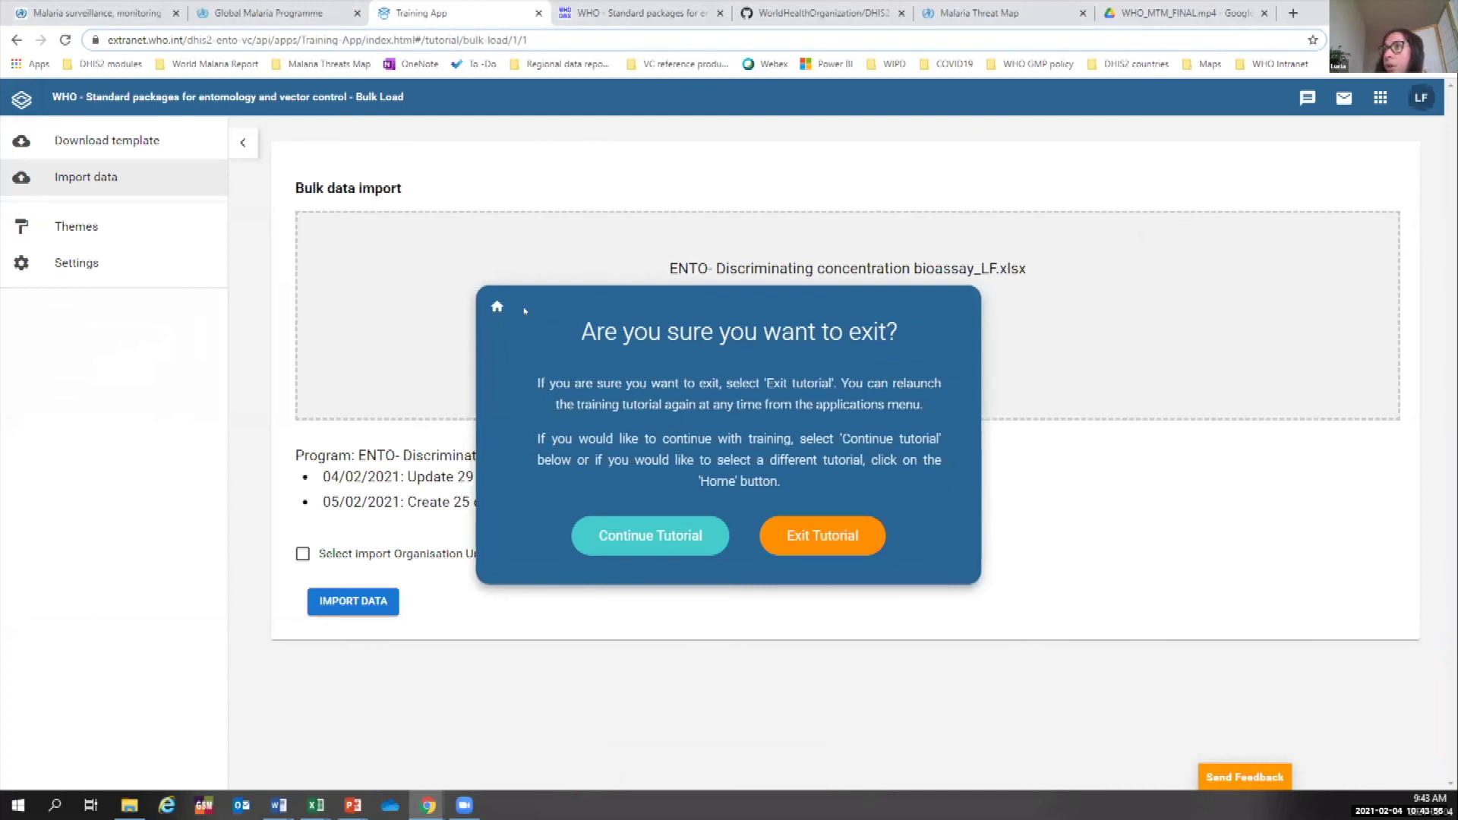
{"action": "left_click", "coordinate": [591, 231]}
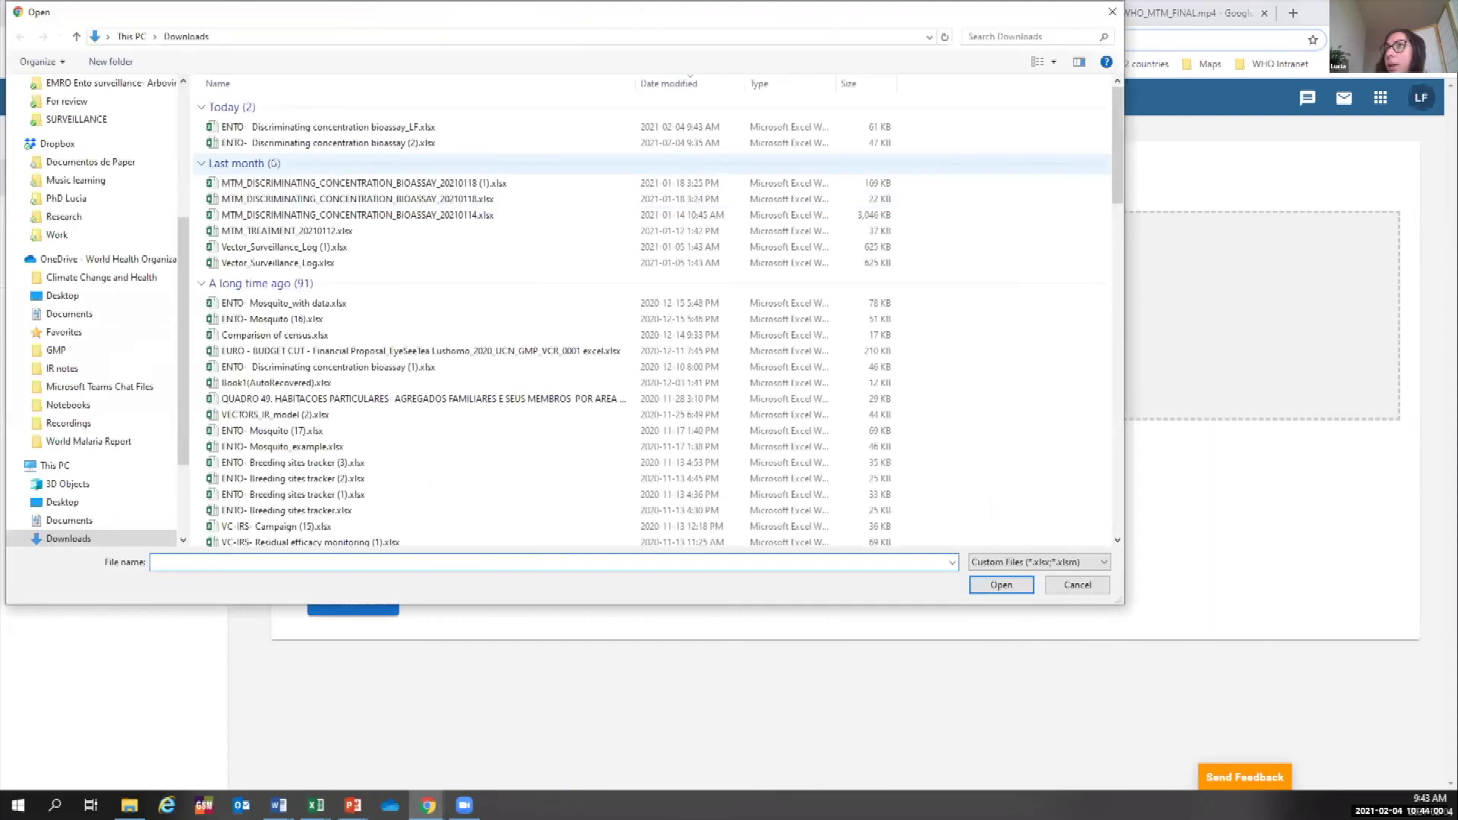
{"action": "double_click", "coordinate": [328, 126]}
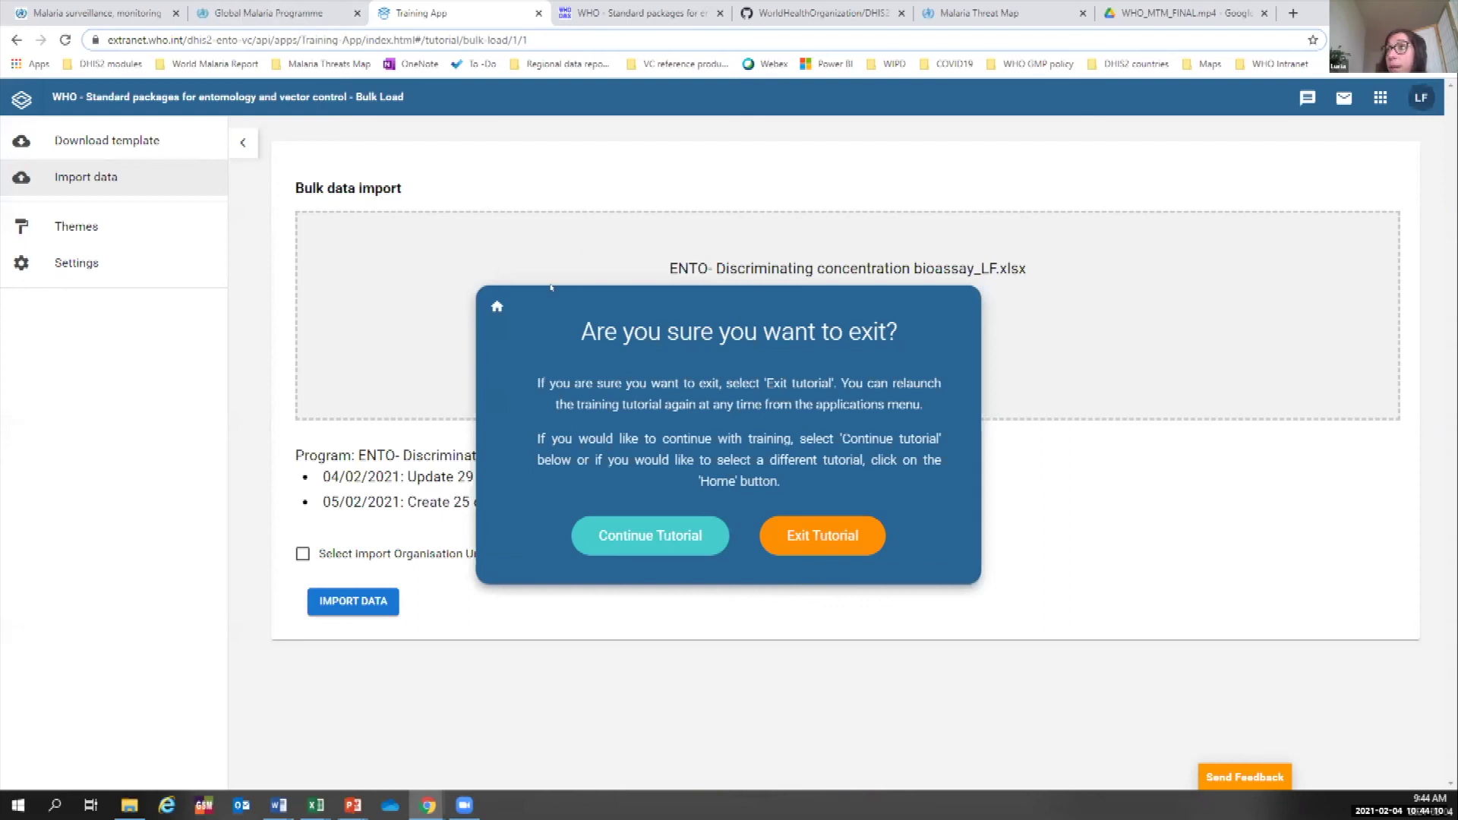
Exit the Bulk Load tutorial and go to the DHIS2 dashboards.
{"action": "left_click", "coordinate": [823, 535]}
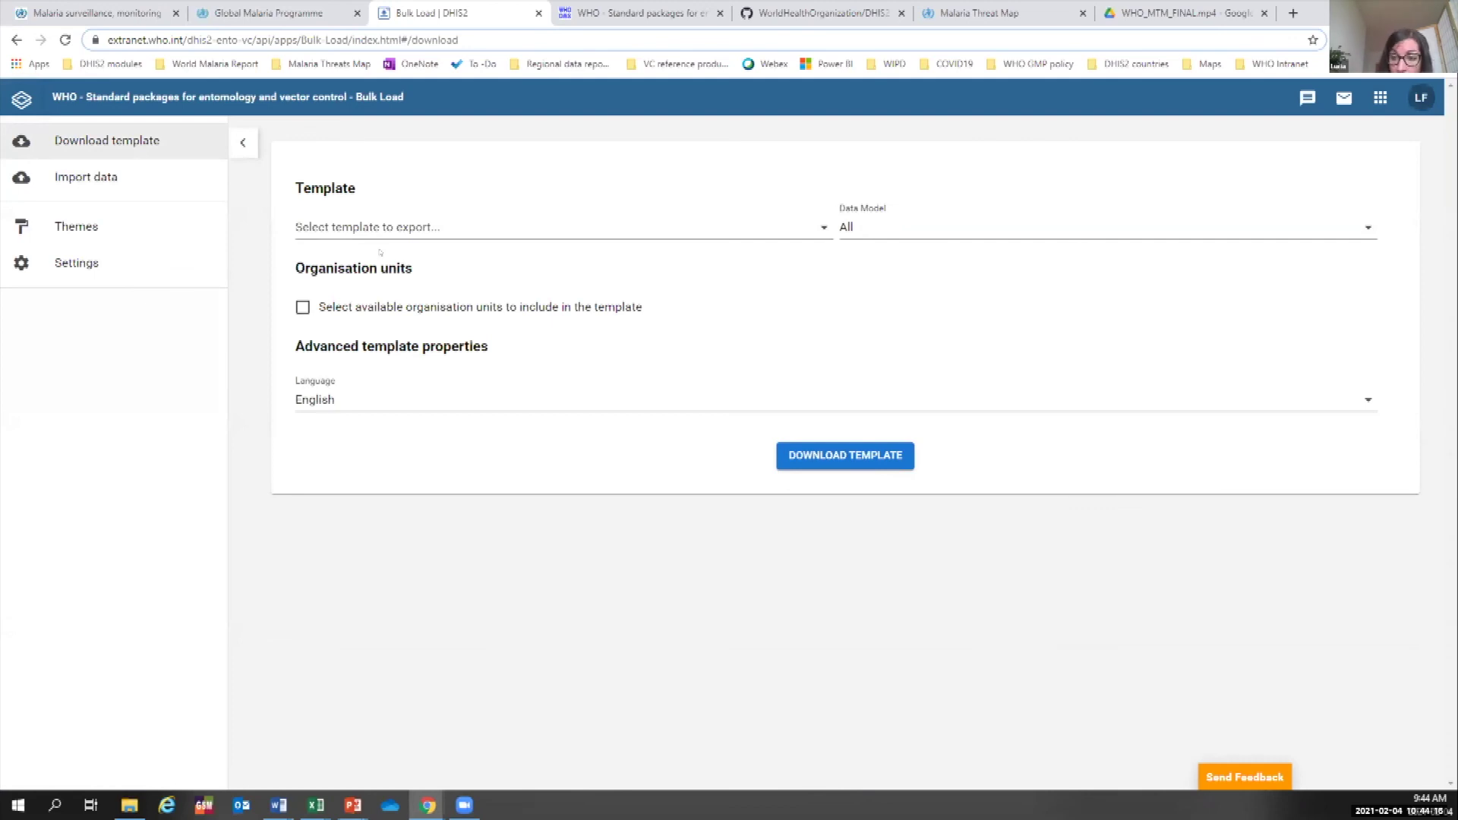
{"action": "left_click", "coordinate": [1377, 97]}
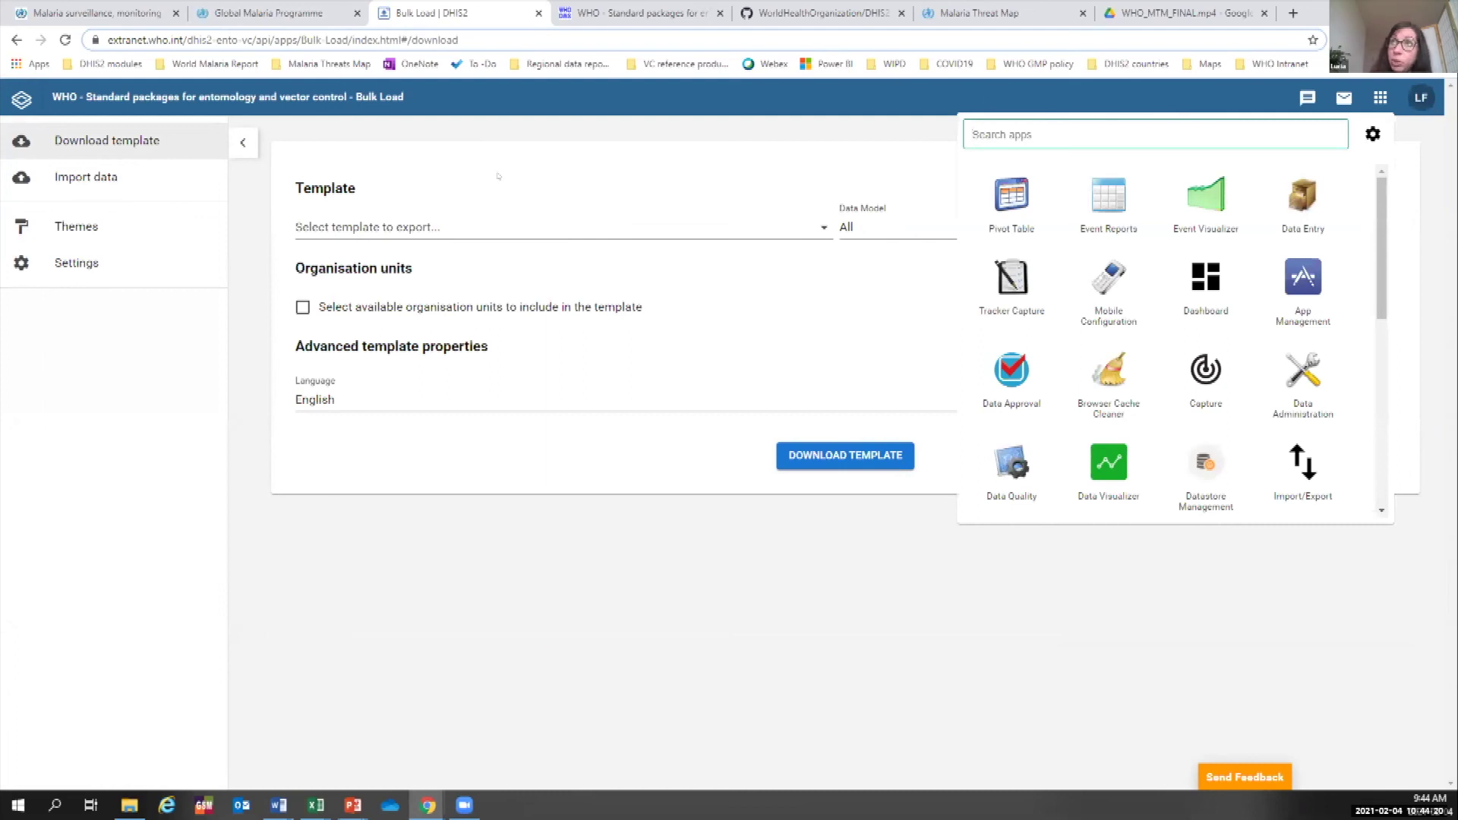
{"action": "left_click", "coordinate": [19, 101]}
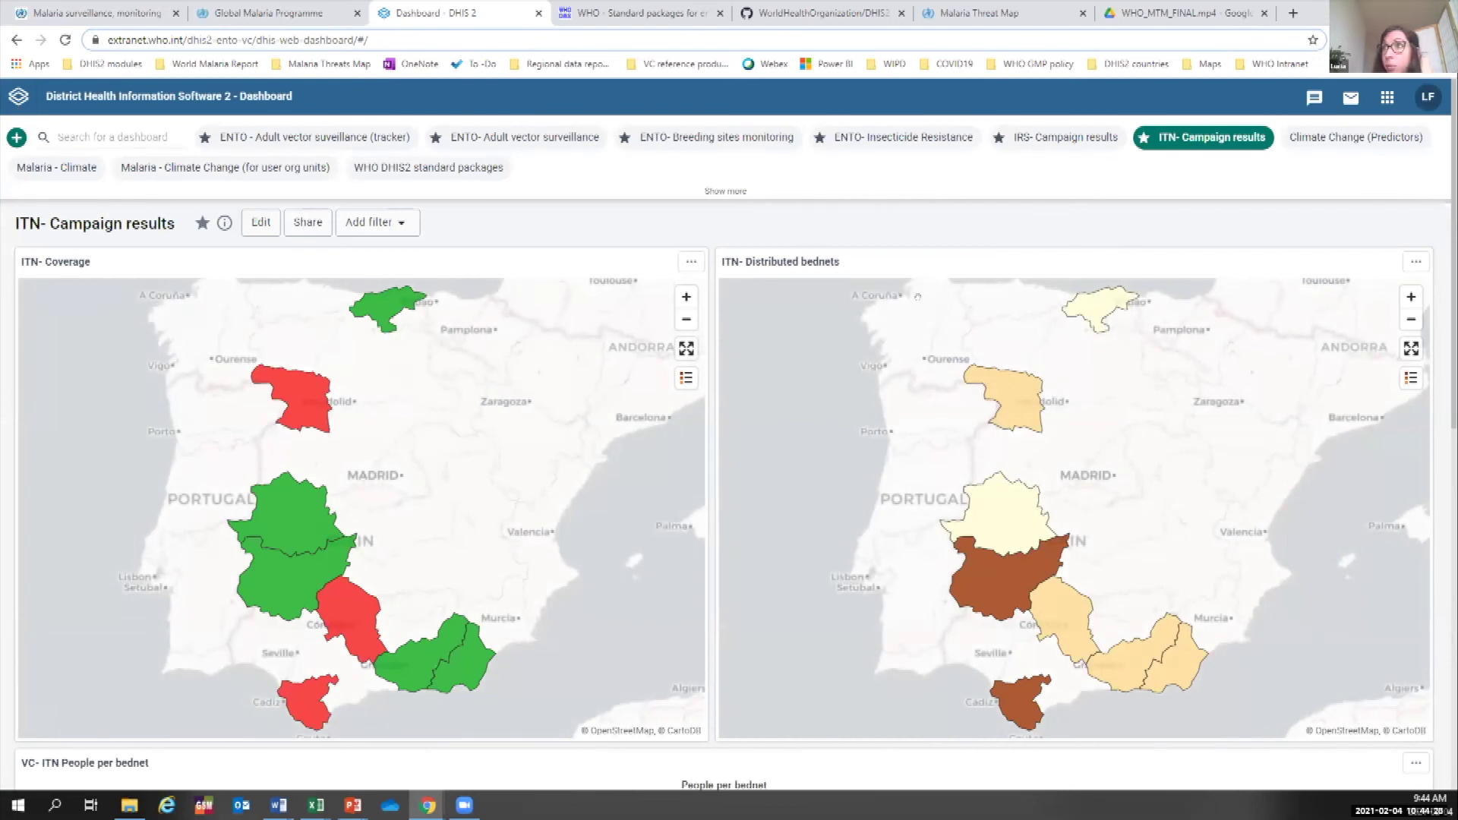
Look through the maps, charts and summary tables of the ITN- Campaign results and ENTO- Insecticide Resistance dashboards.
{"action": "scroll", "coordinate": [808, 278], "scroll_direction": "down", "scroll_amount": 4}
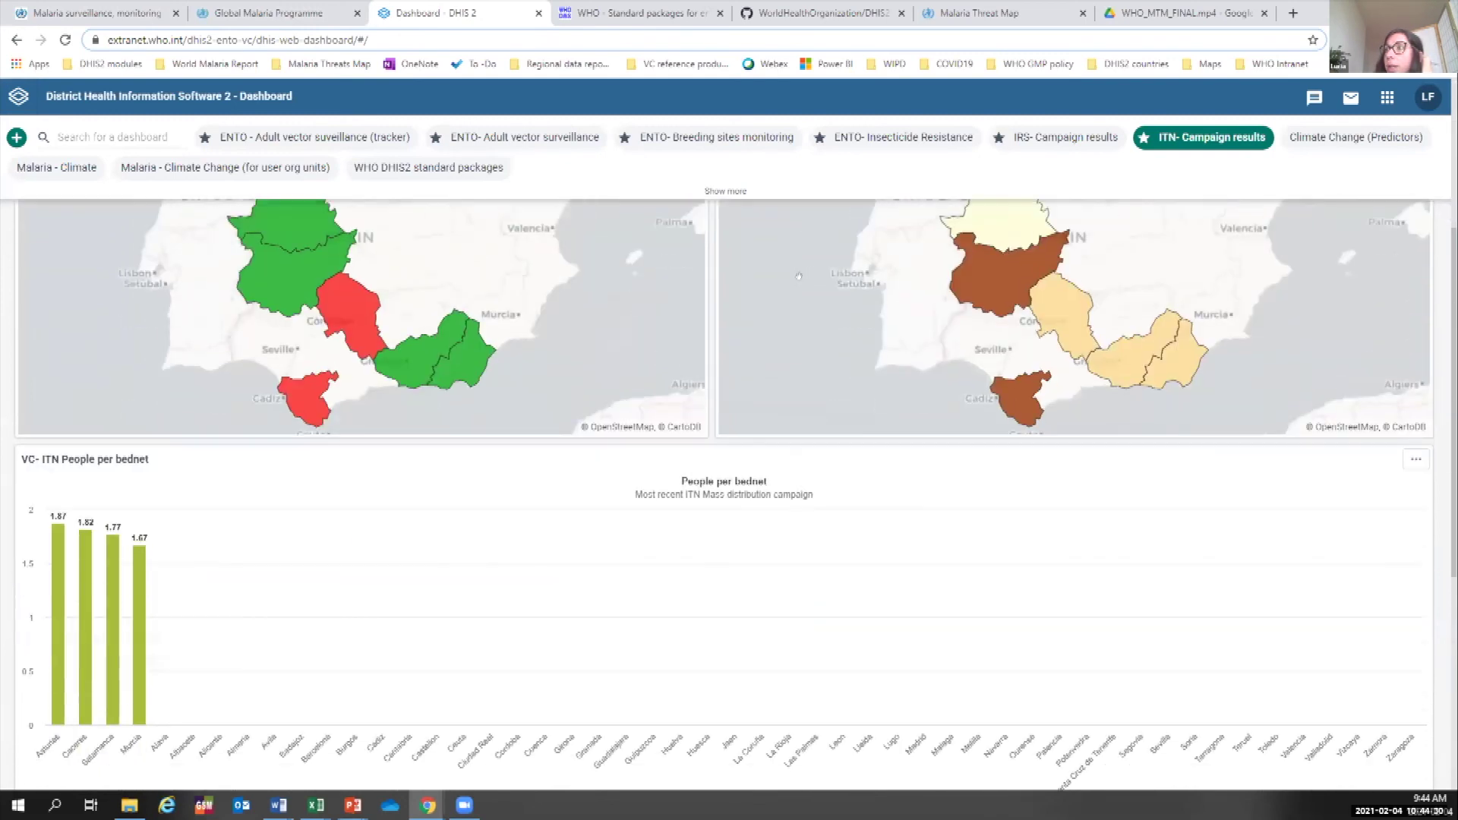
{"action": "scroll", "coordinate": [798, 276], "scroll_direction": "down", "scroll_amount": 6}
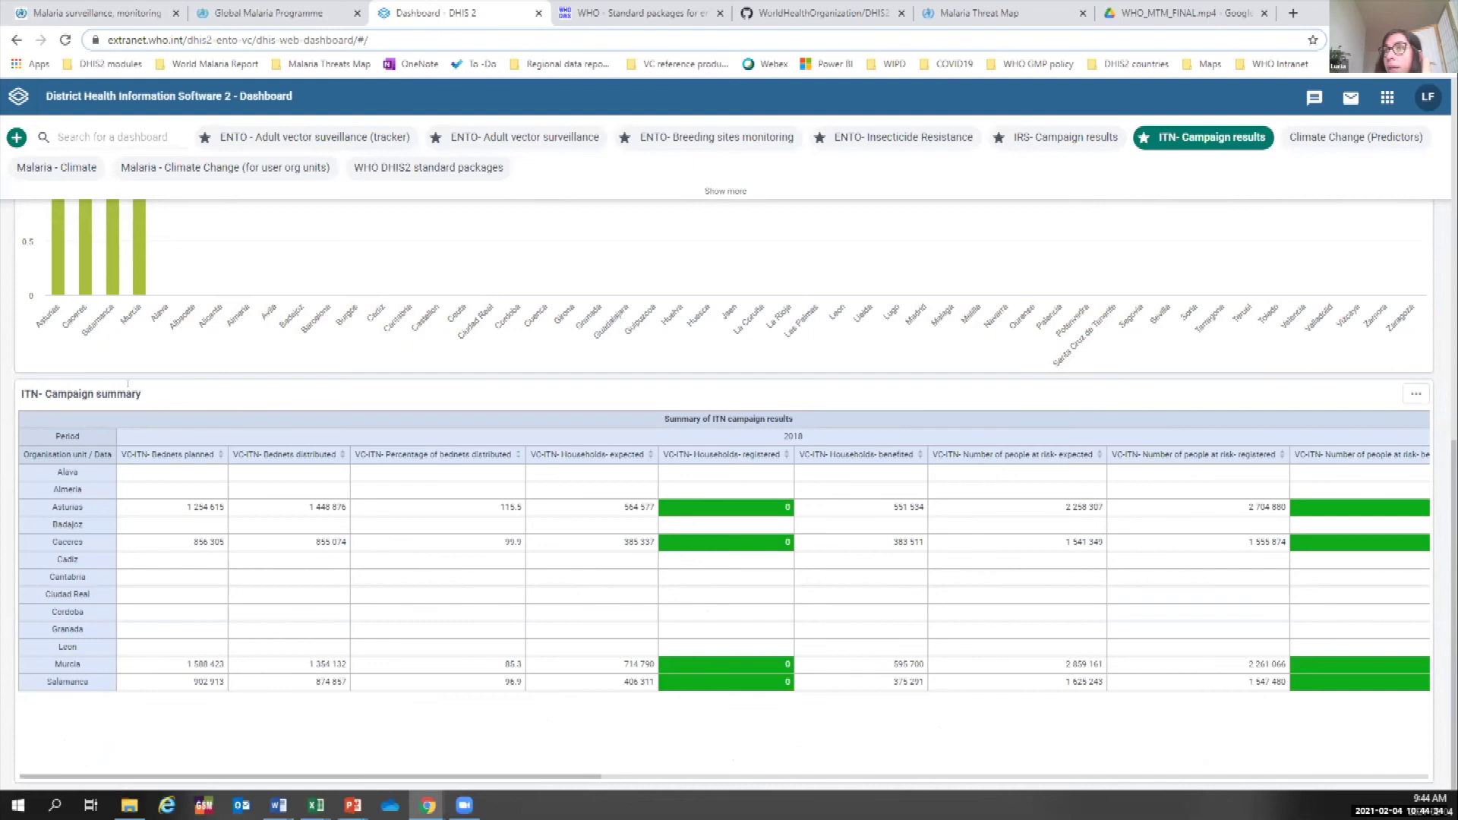
{"action": "scroll", "coordinate": [729, 493], "scroll_direction": "up", "scroll_amount": 10}
{"action": "left_click", "coordinate": [904, 136]}
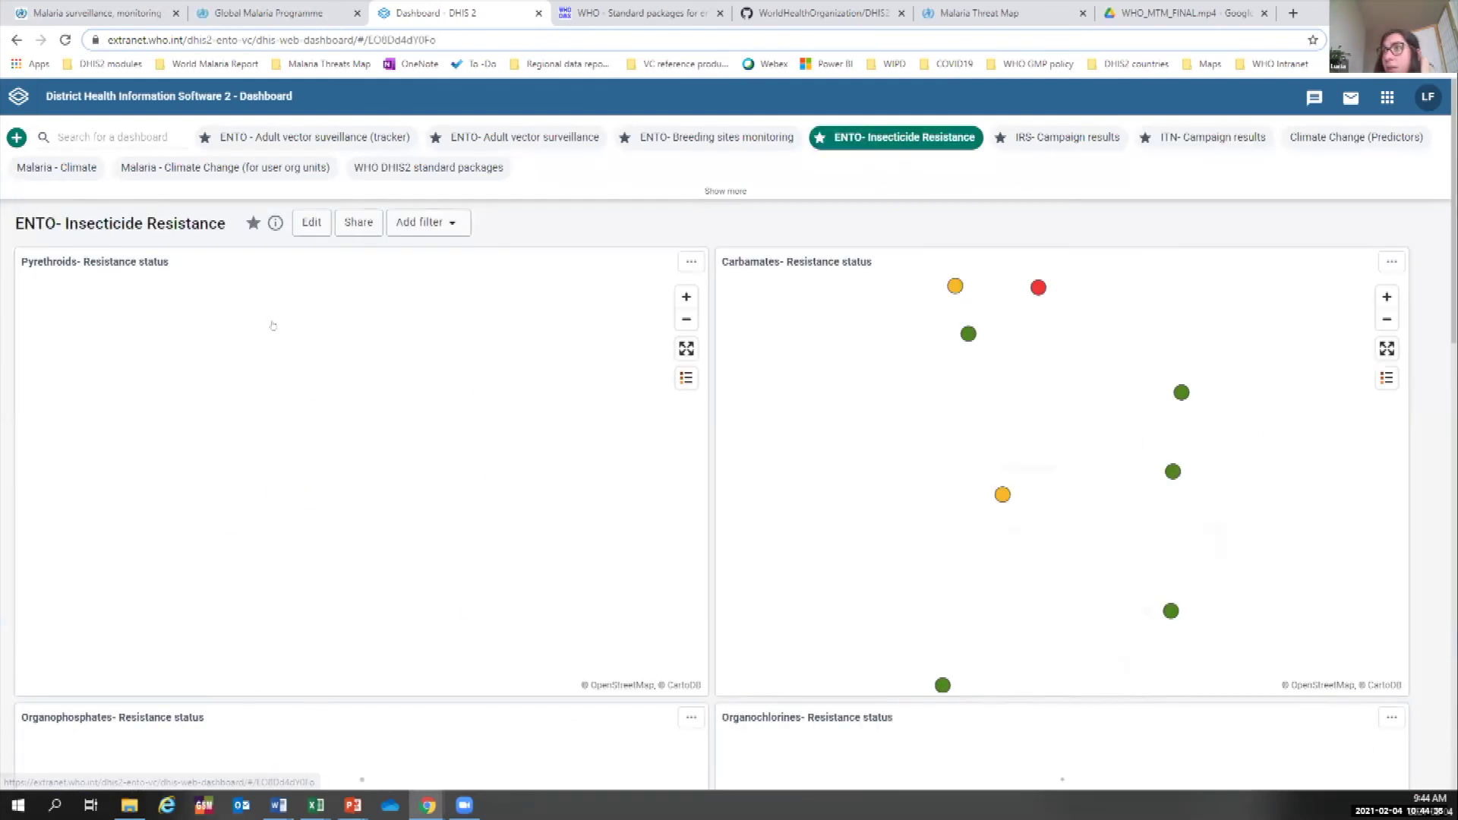
{"action": "scroll", "coordinate": [273, 325], "scroll_direction": "down", "scroll_amount": 10}
{"action": "scroll", "coordinate": [281, 349], "scroll_direction": "down", "scroll_amount": 5}
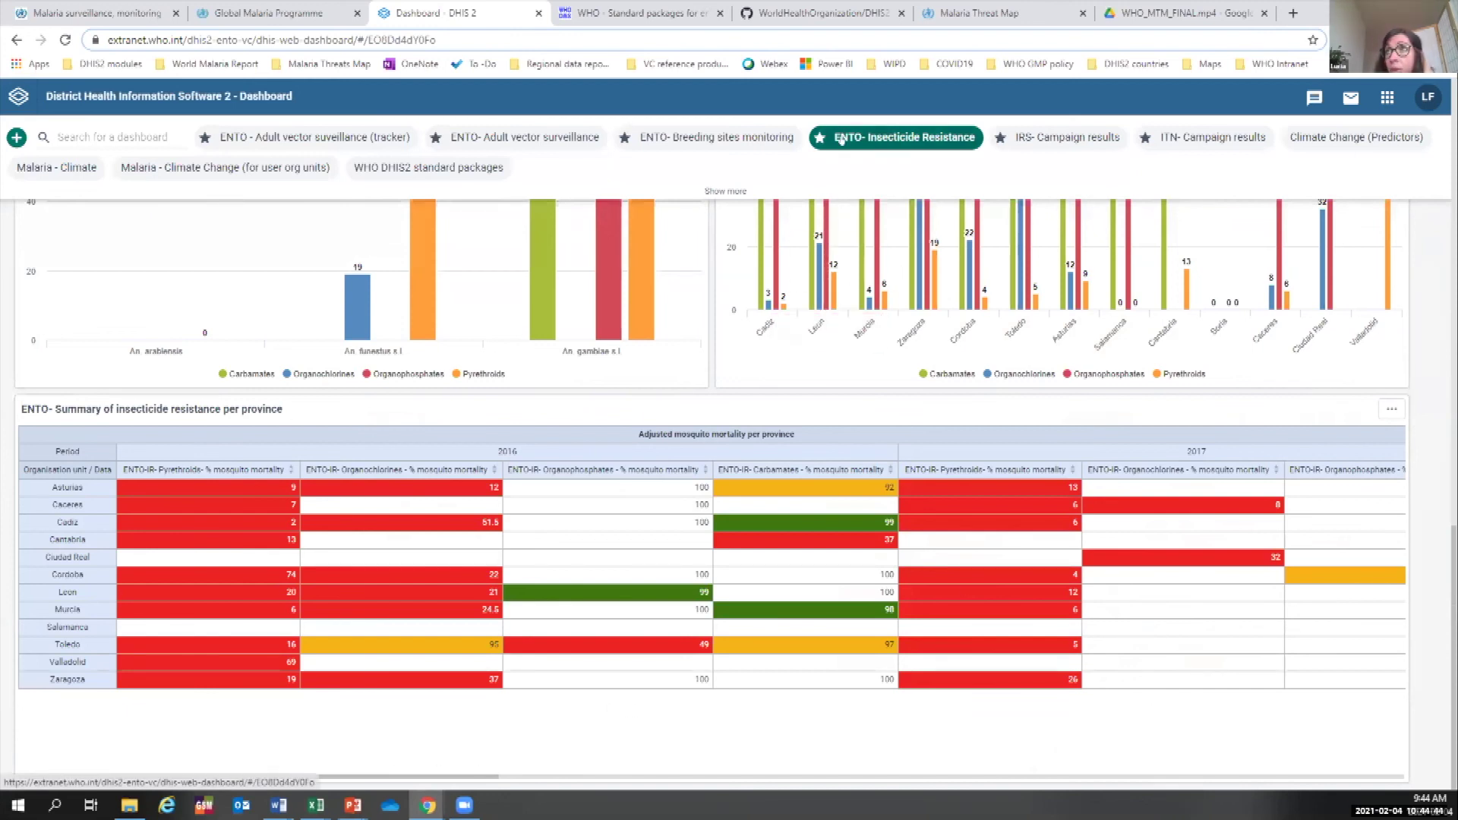
Create a new dashboard titled Insecticide Resistance Results and save it without items.
{"action": "left_click", "coordinate": [9, 133]}
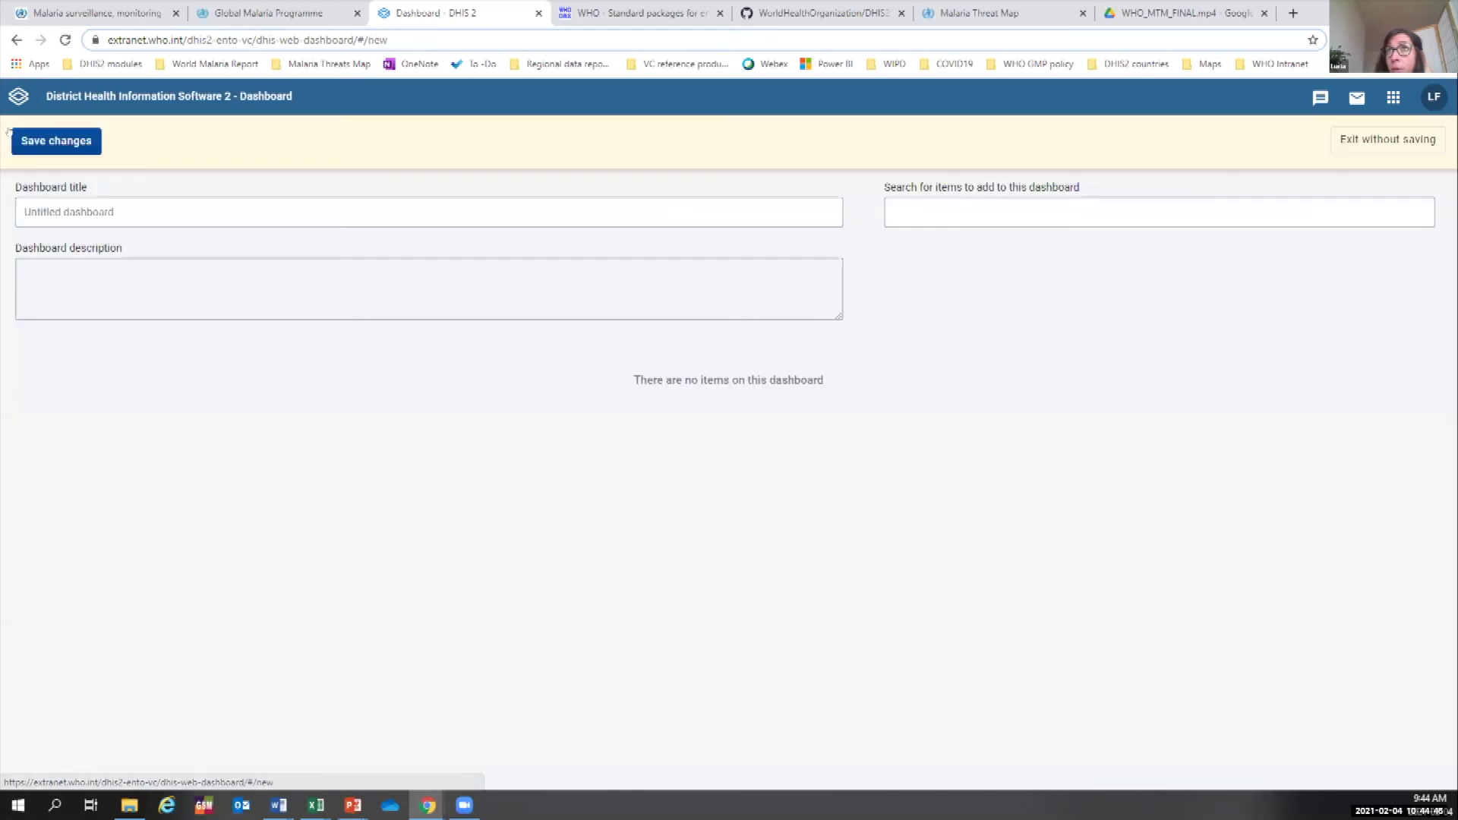
{"action": "left_click", "coordinate": [66, 205]}
{"action": "type", "text": "Insecti"}
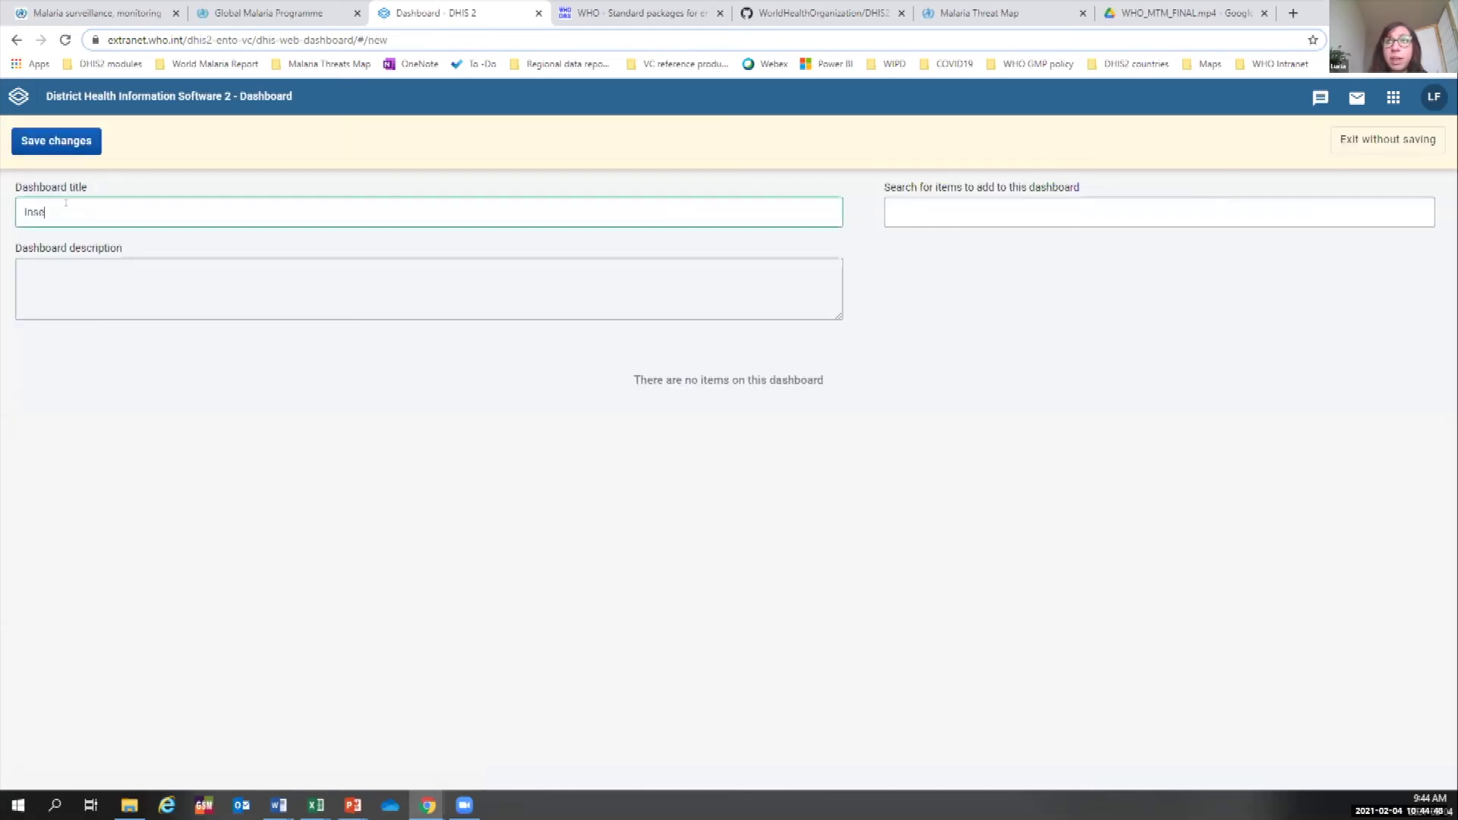
{"action": "type", "text": "cide "}
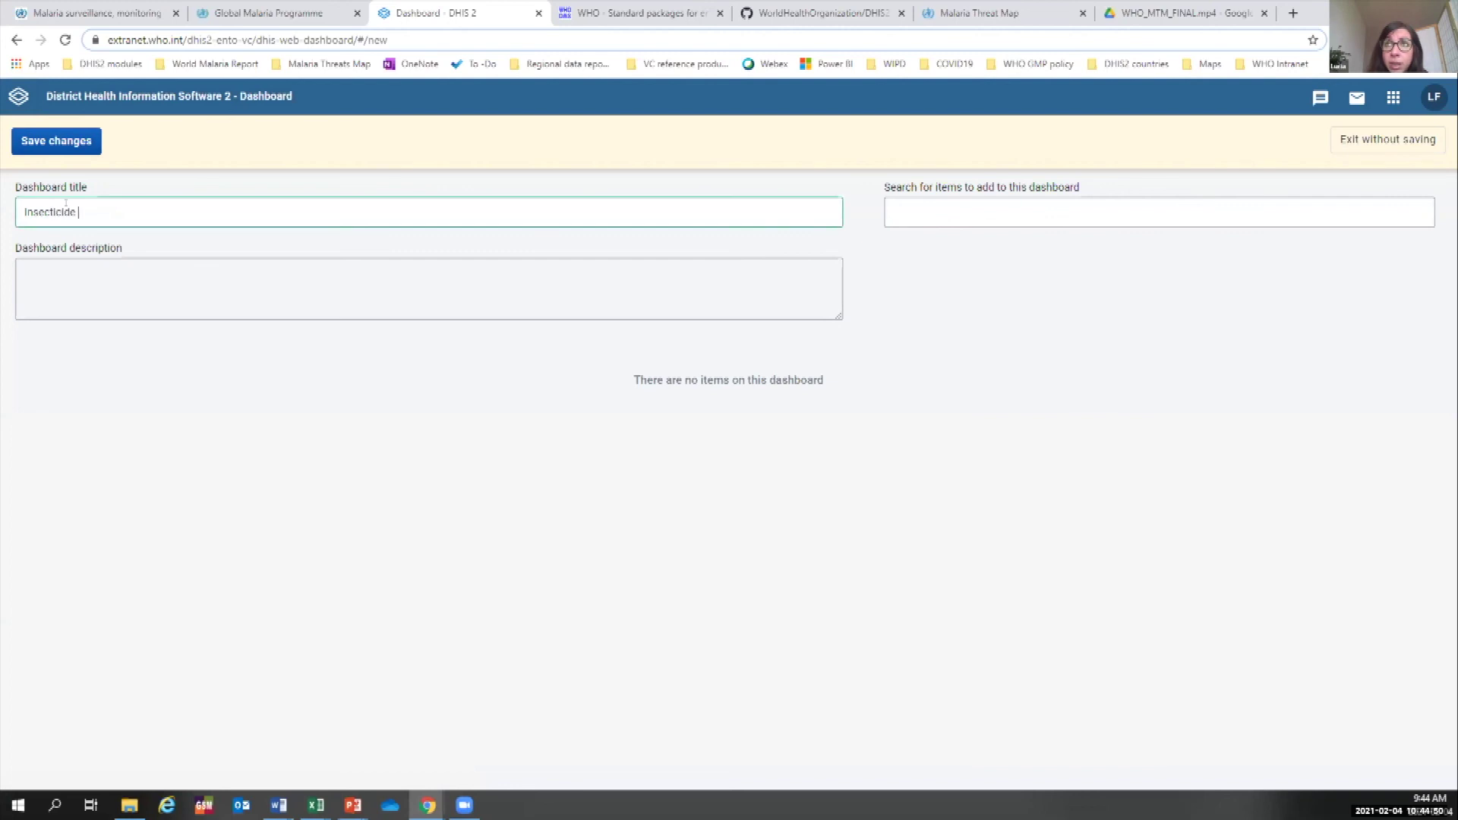
{"action": "type", "text": "Resistance Rs"}
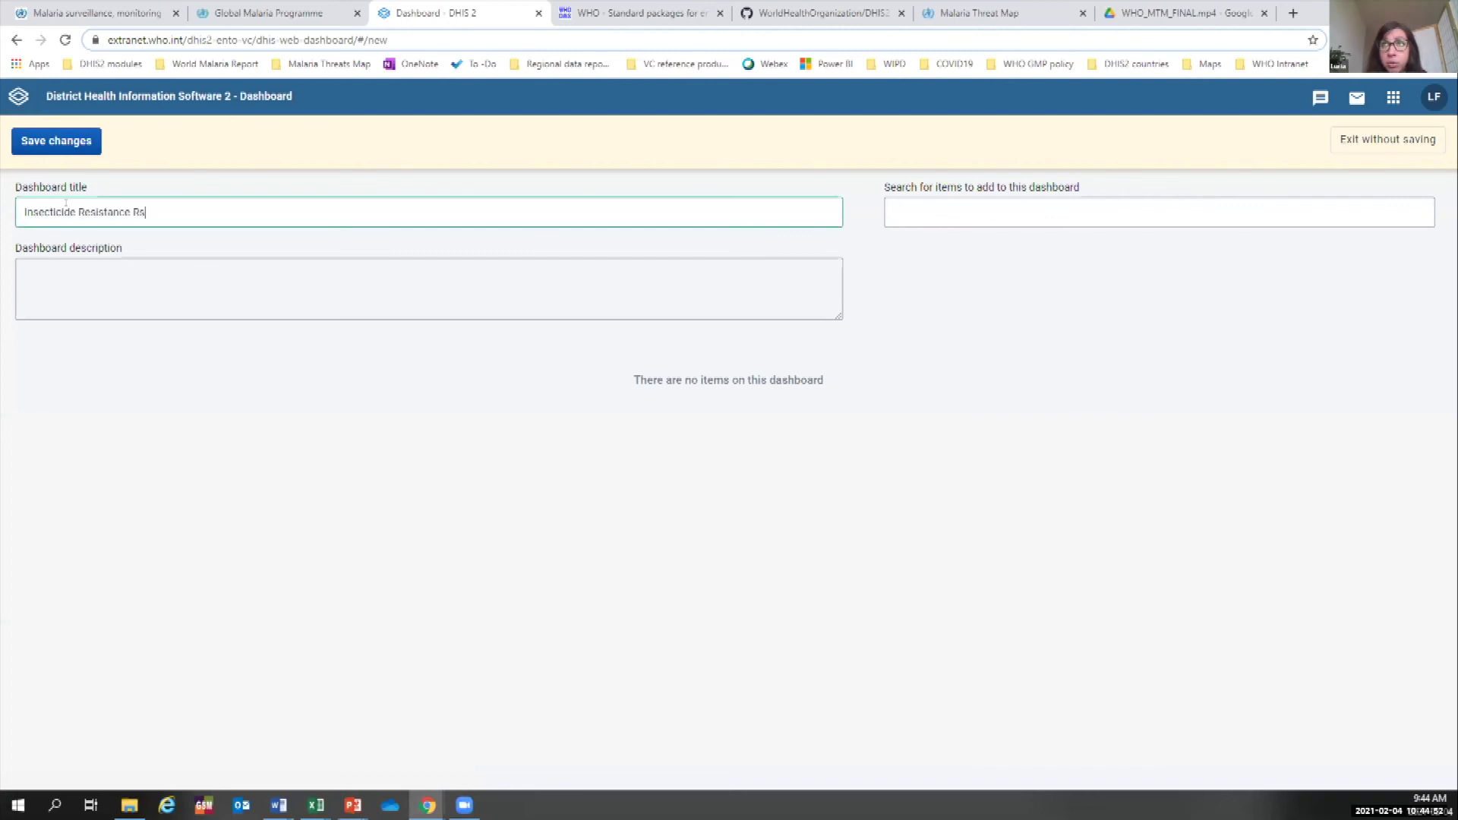
{"action": "key", "text": "BackSpace"}
{"action": "type", "text": "esult"}
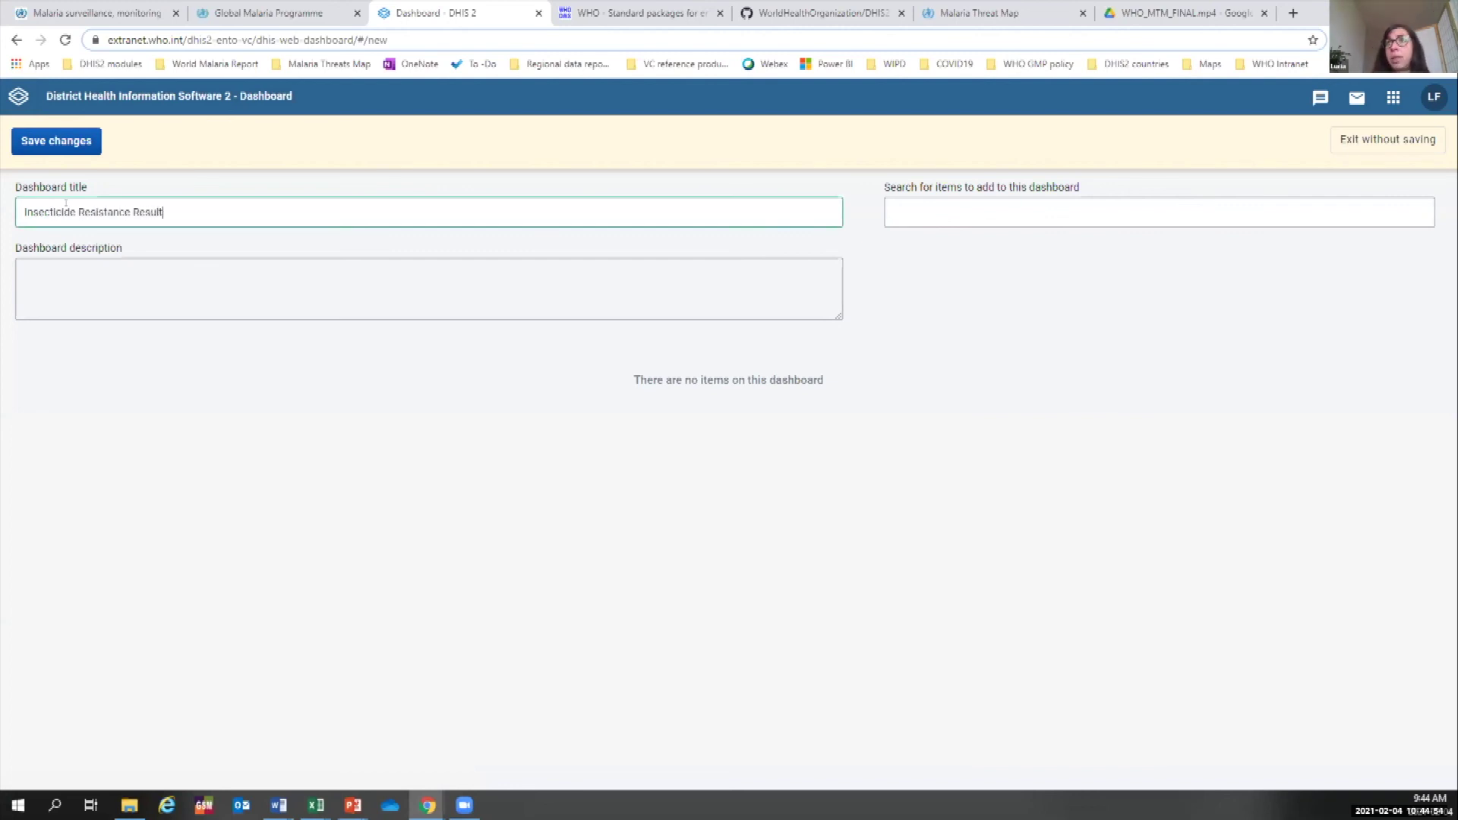
{"action": "type", "text": "s"}
{"action": "left_click", "coordinate": [56, 144]}
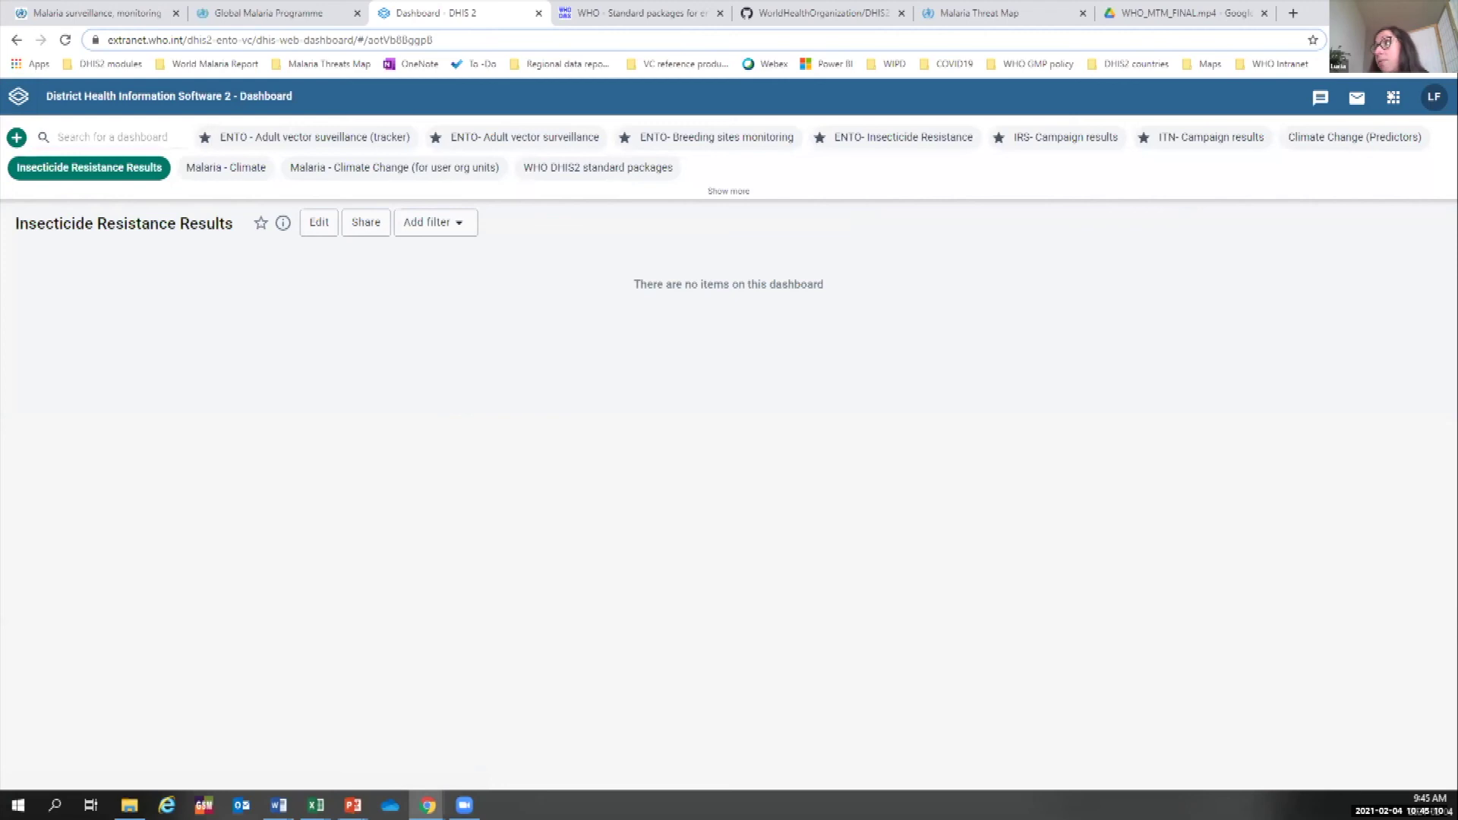
Find the Training App with the search term "train" and start its Maps tutorial.
{"action": "left_click", "coordinate": [1391, 99]}
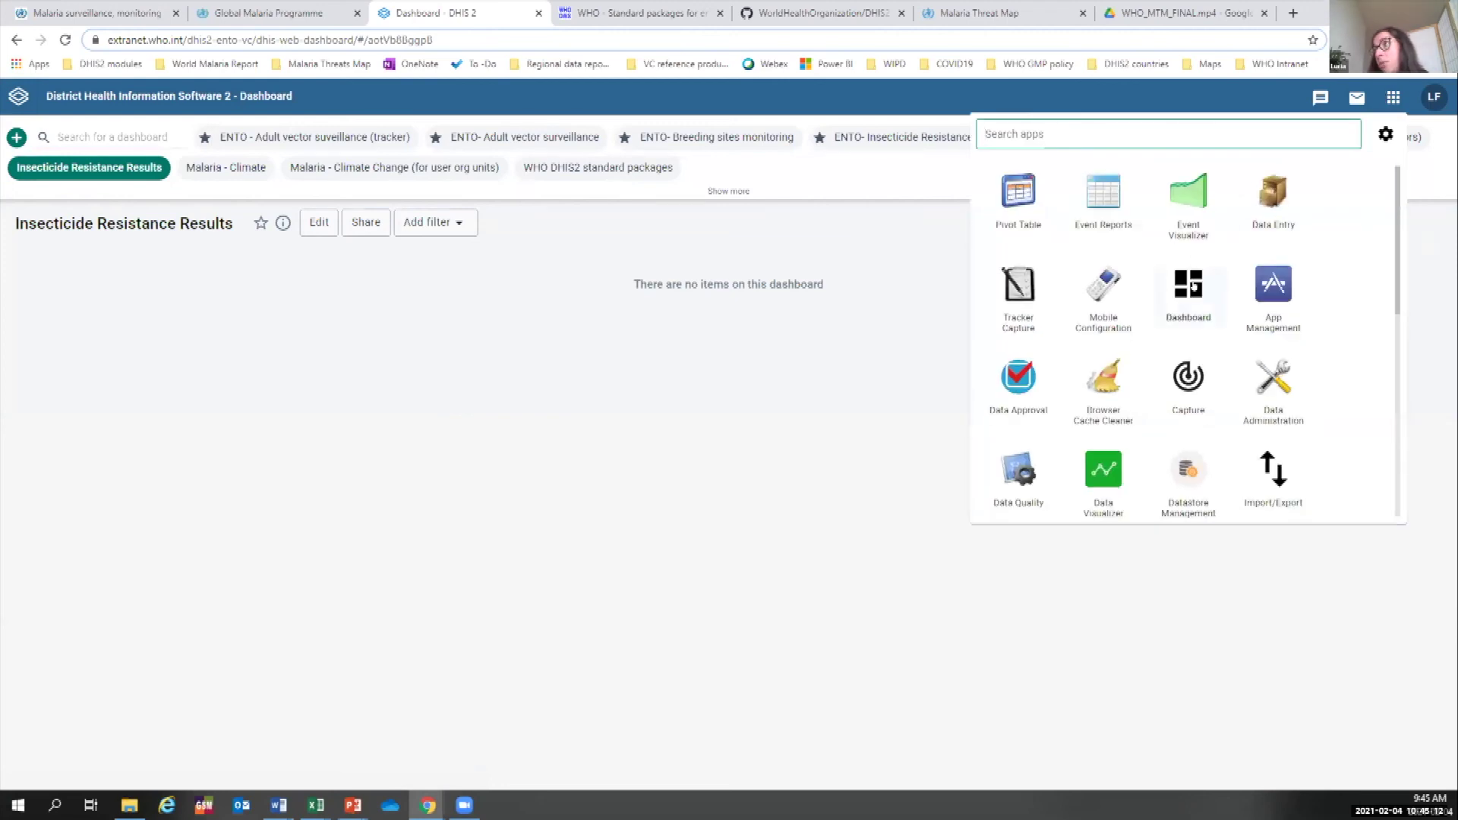
{"action": "scroll", "coordinate": [1193, 287], "scroll_direction": "down", "scroll_amount": 5}
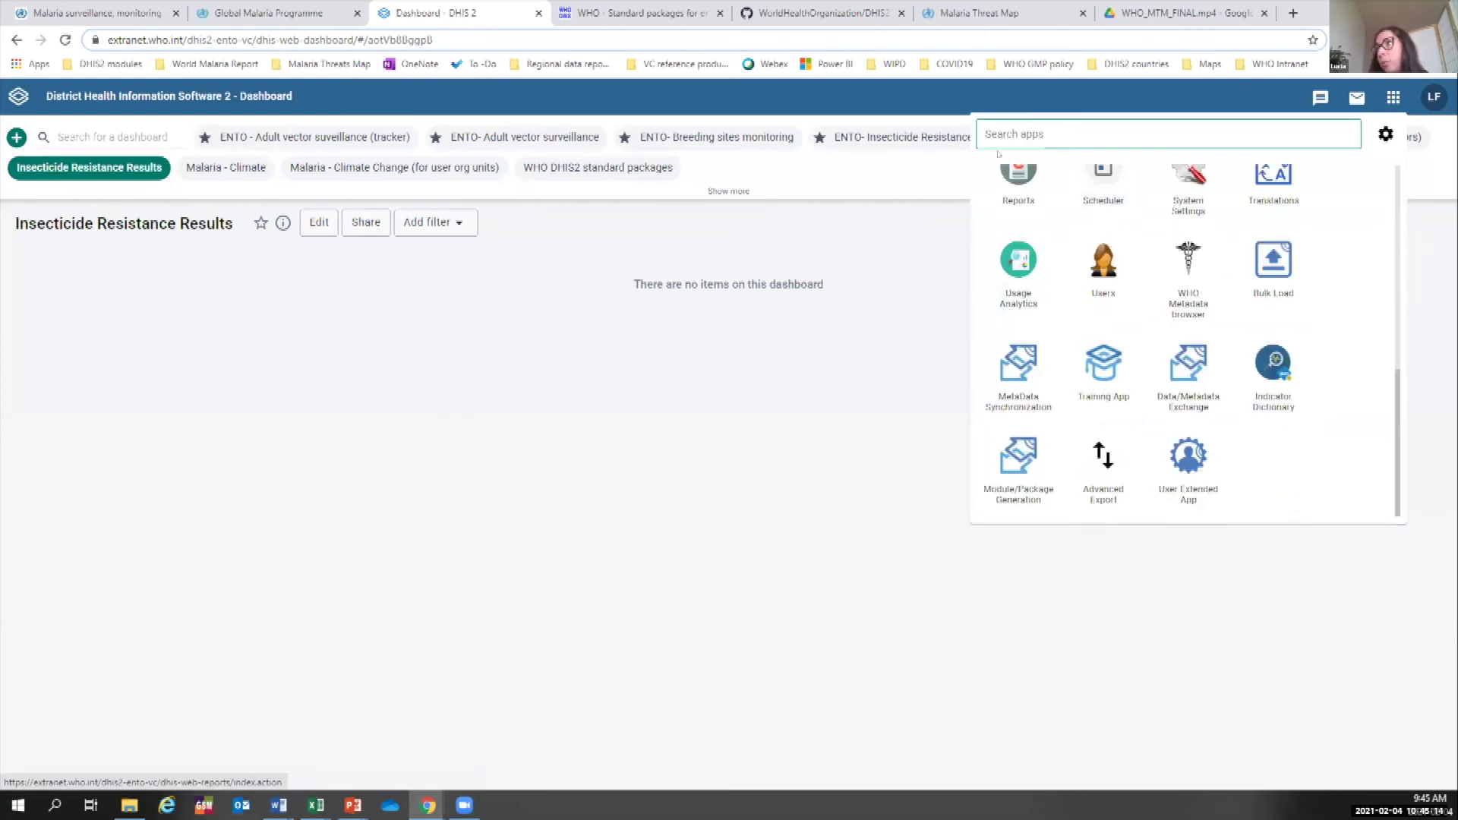
{"action": "type", "text": "train"}
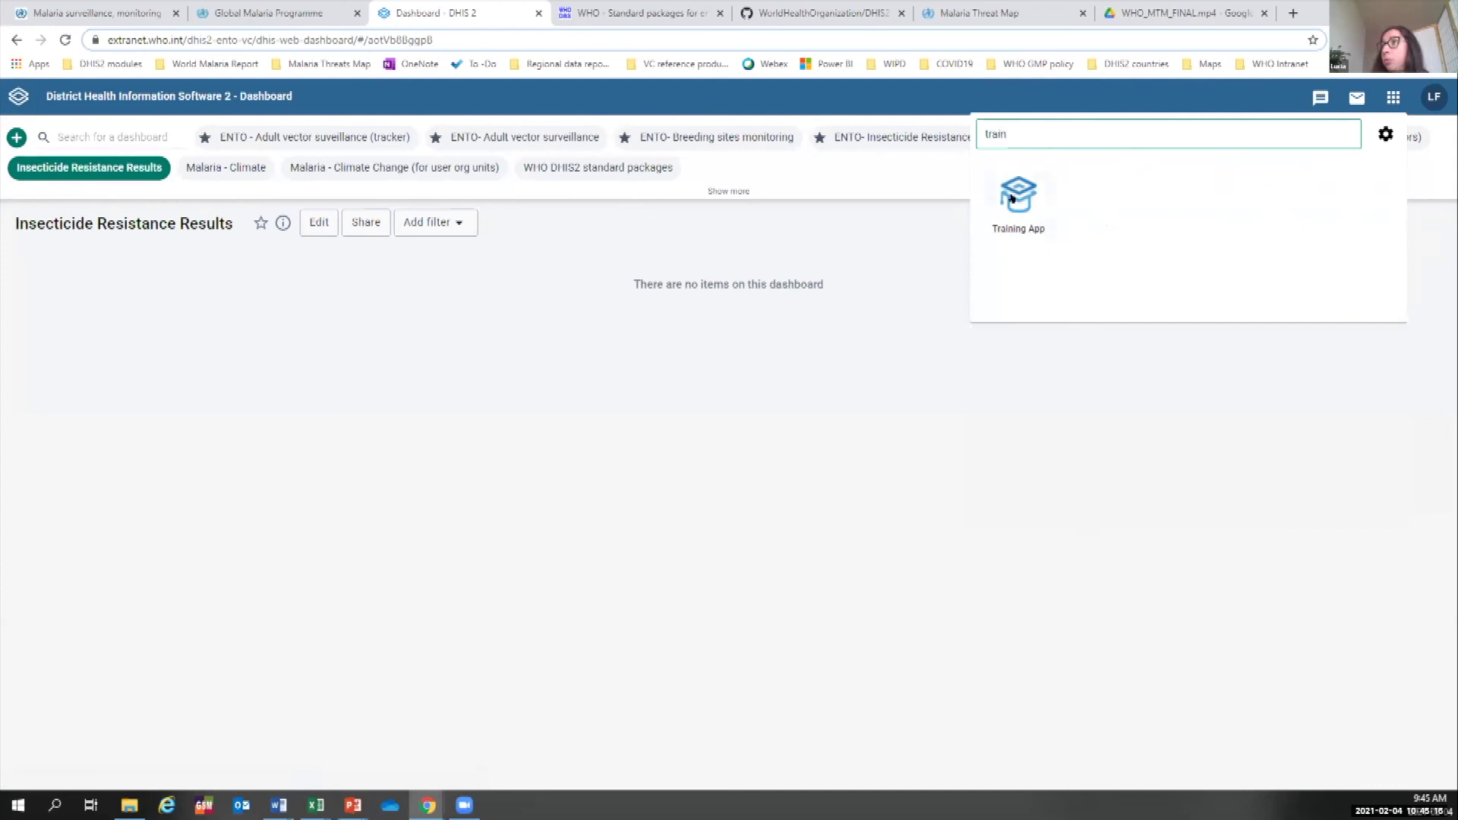
{"action": "left_click", "coordinate": [1012, 199]}
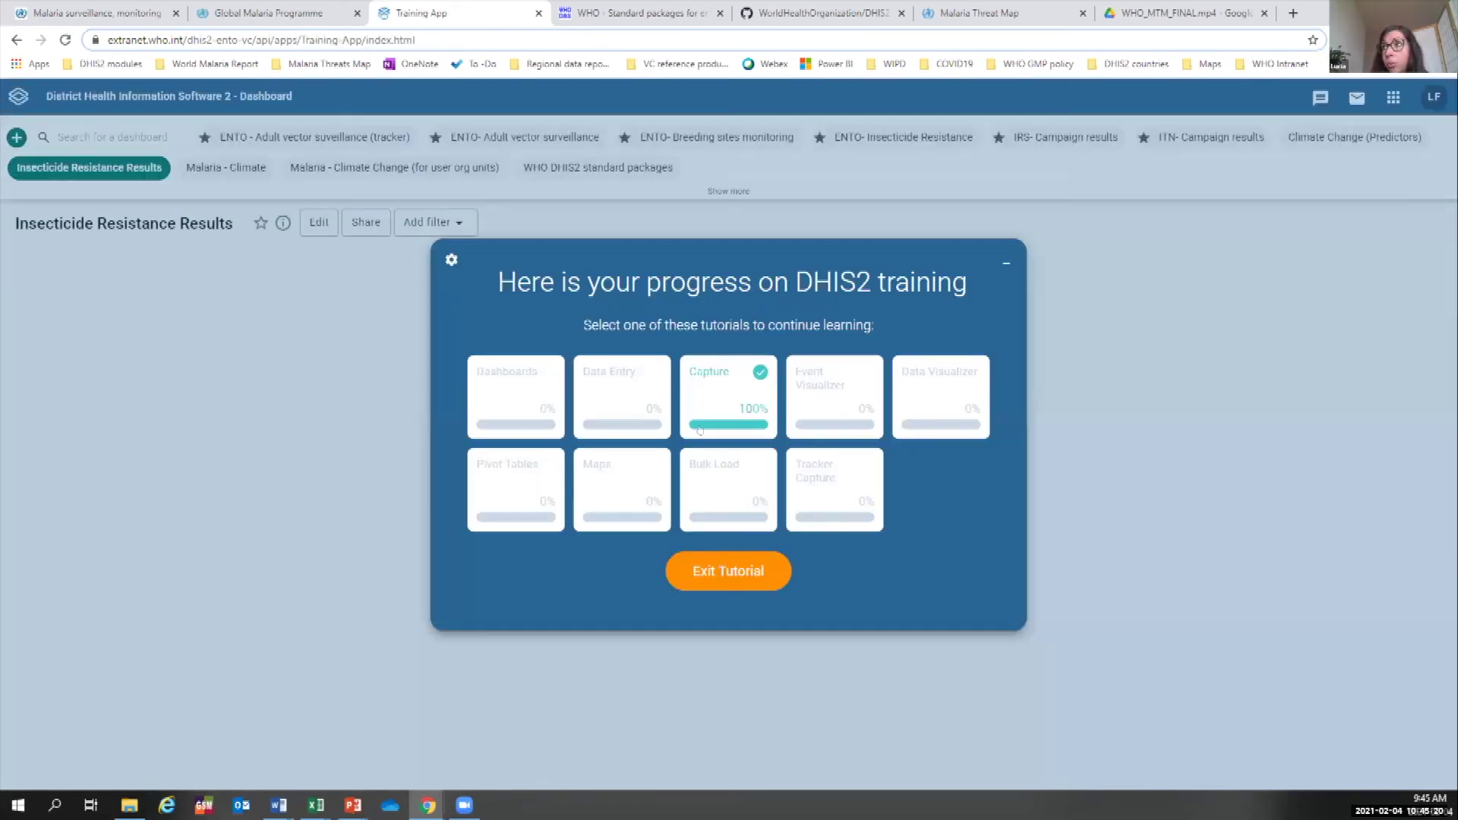
{"action": "left_click", "coordinate": [645, 477]}
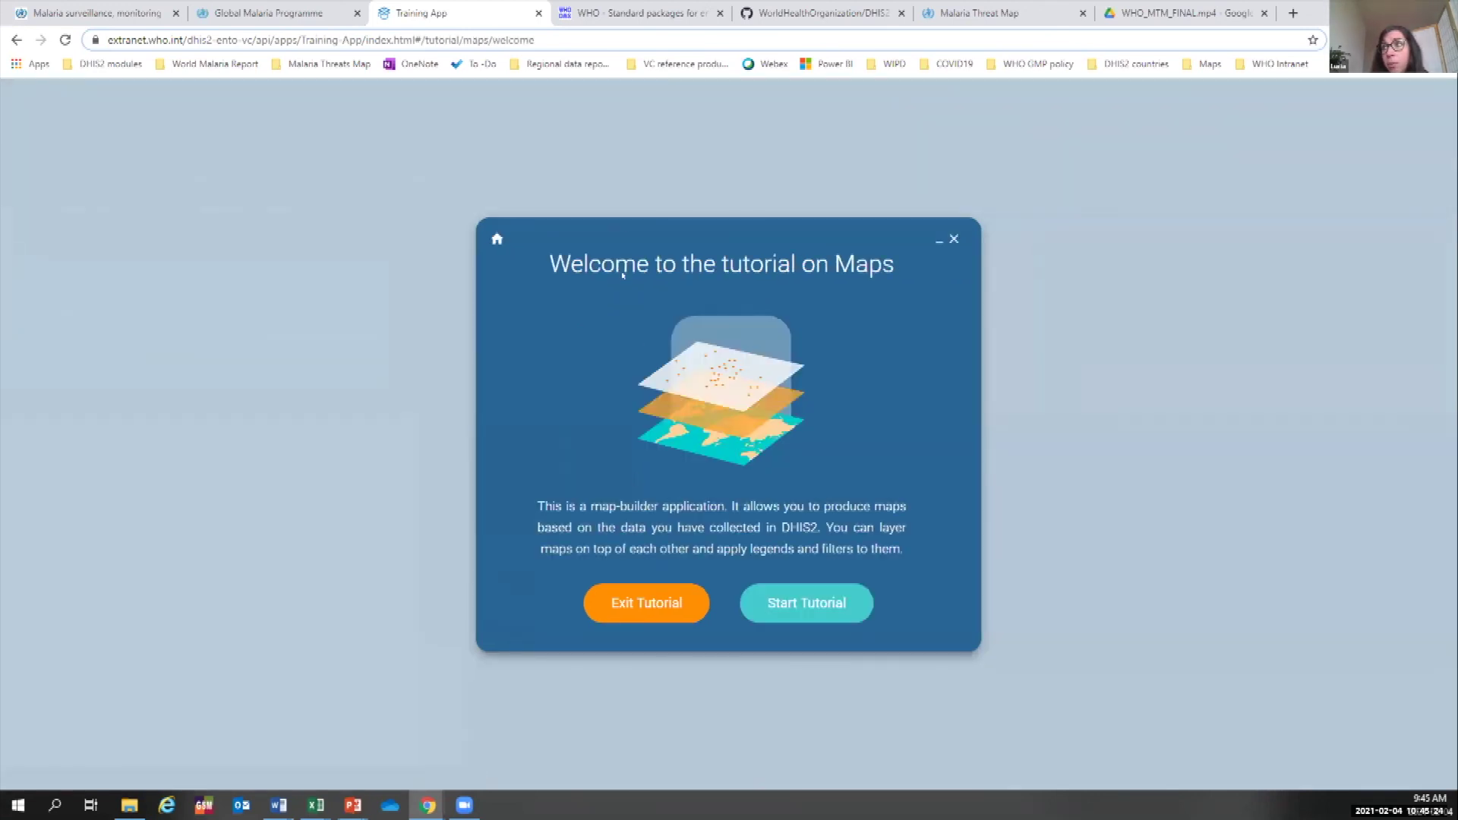
{"action": "left_click", "coordinate": [834, 617]}
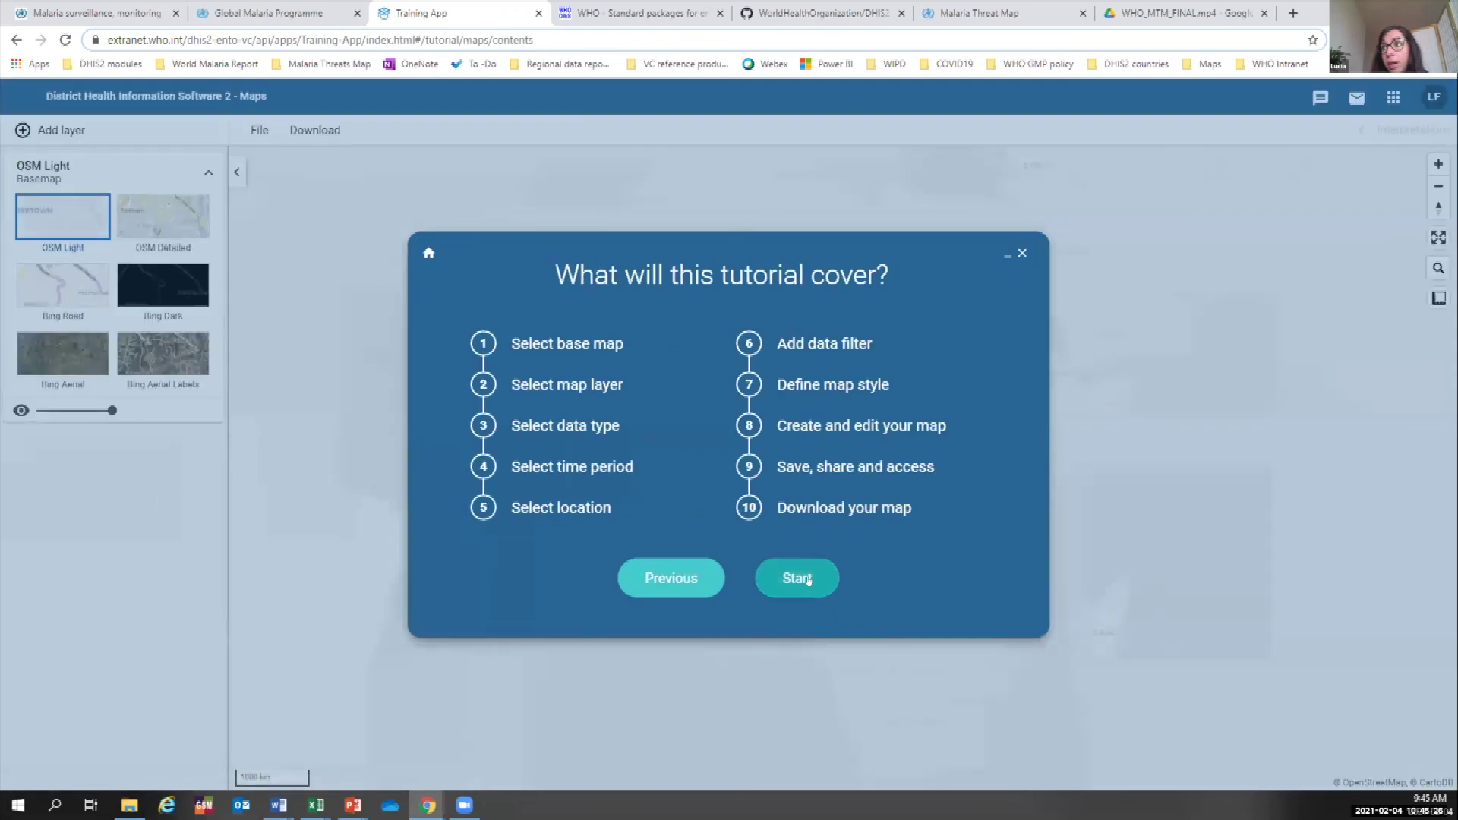
Keep the Maps tutorial running but minimise its window so the map is accessible.
{"action": "left_click", "coordinate": [1019, 253]}
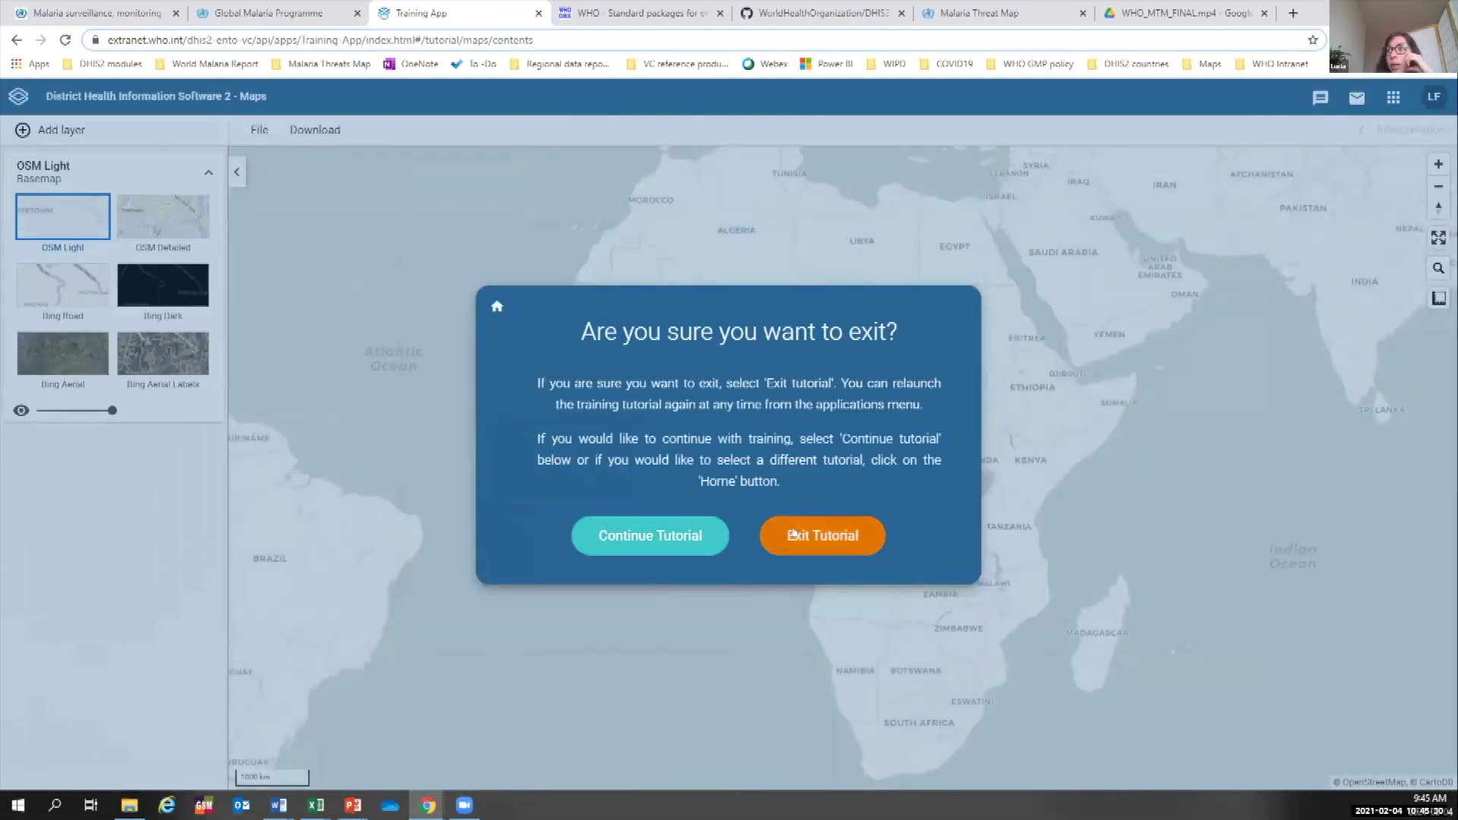
{"action": "left_click", "coordinate": [650, 535]}
{"action": "left_click", "coordinate": [999, 253]}
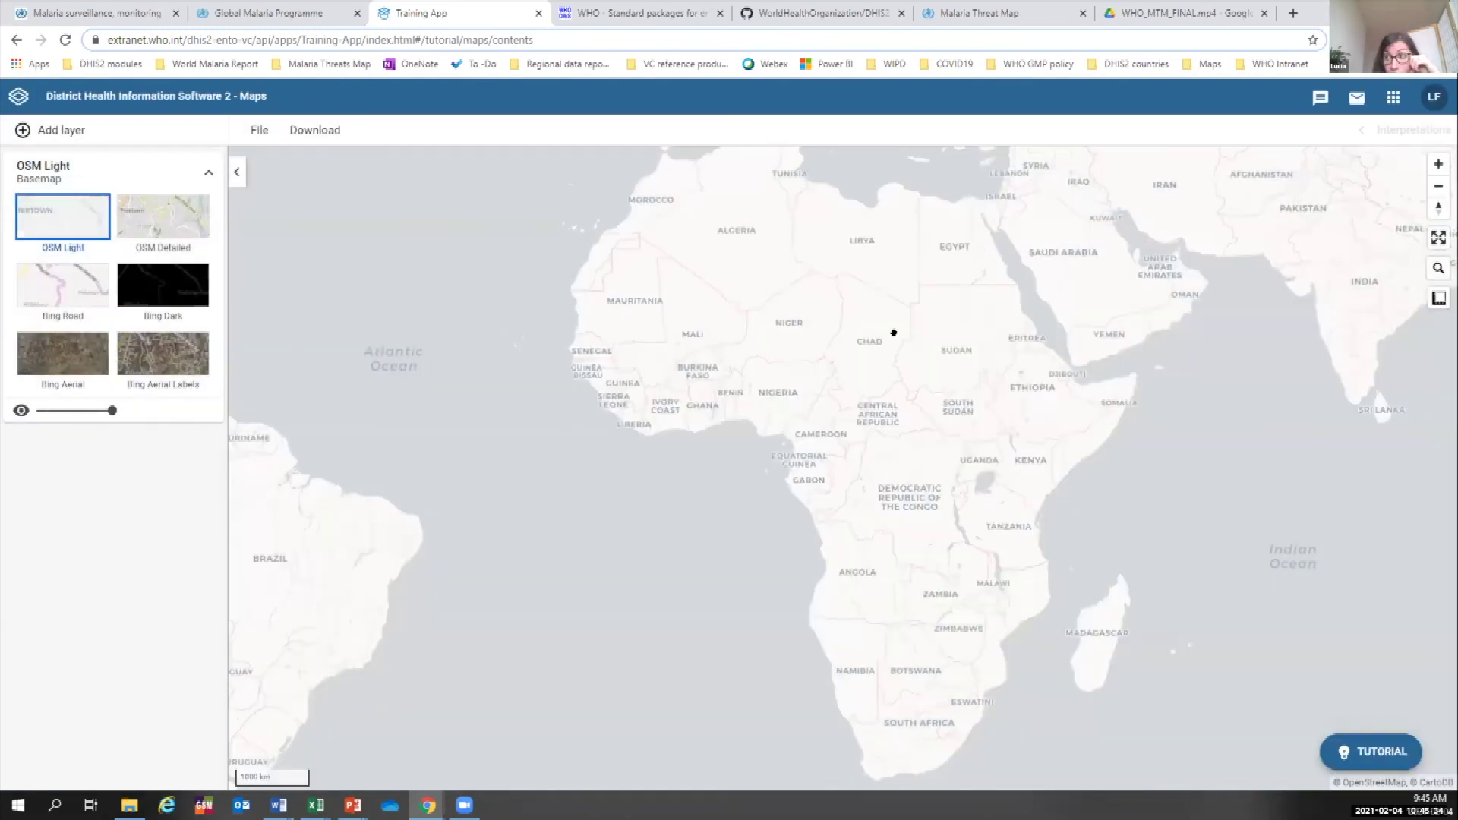
Start a new thematic map layer and set its item type to Program indicators.
{"action": "left_click_drag", "start_coordinate": [894, 332], "coordinate": [684, 335]}
{"action": "scroll", "coordinate": [675, 253], "scroll_direction": "up", "scroll_amount": 2}
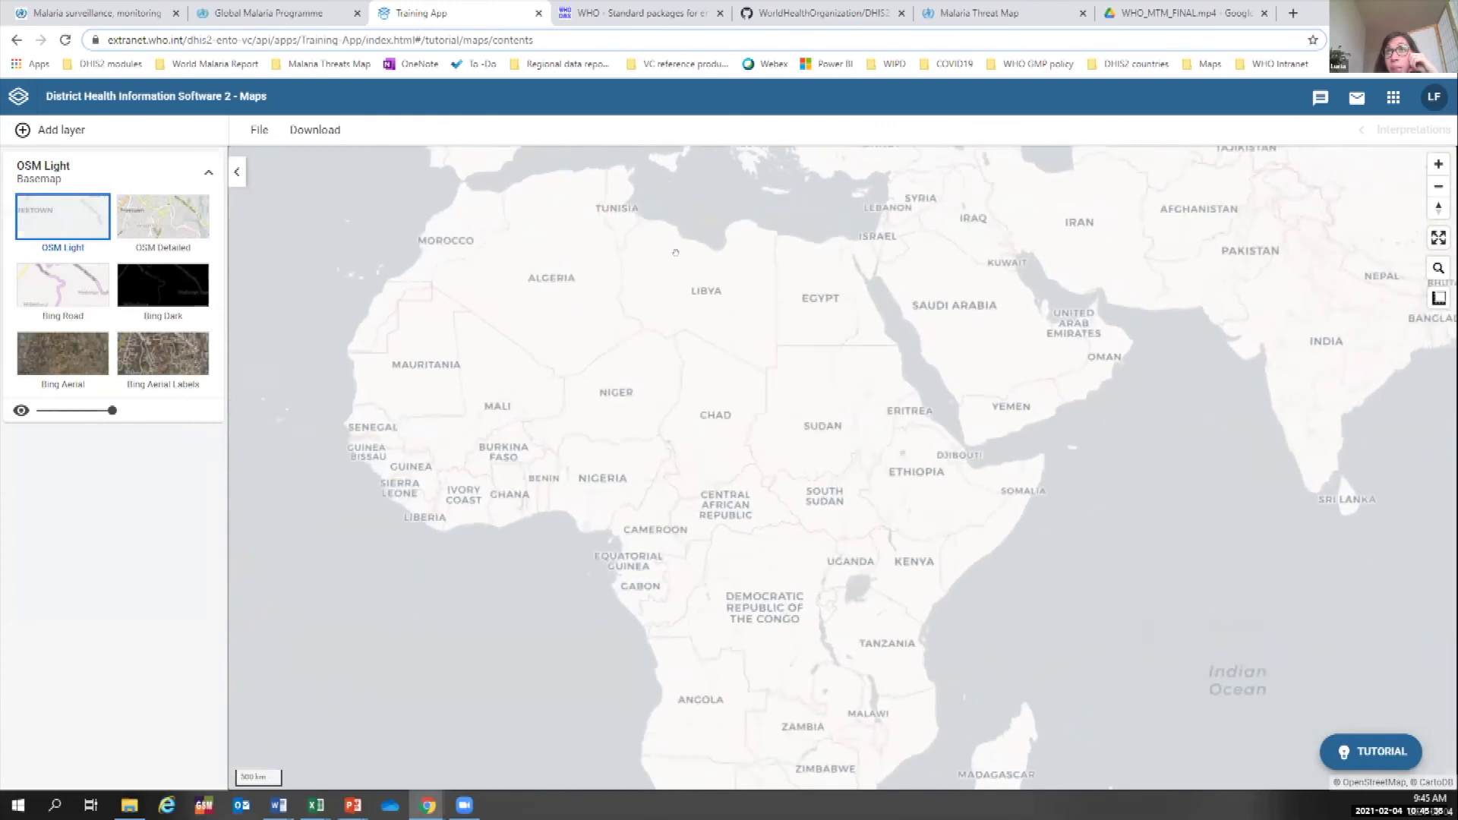
{"action": "left_click", "coordinate": [62, 129]}
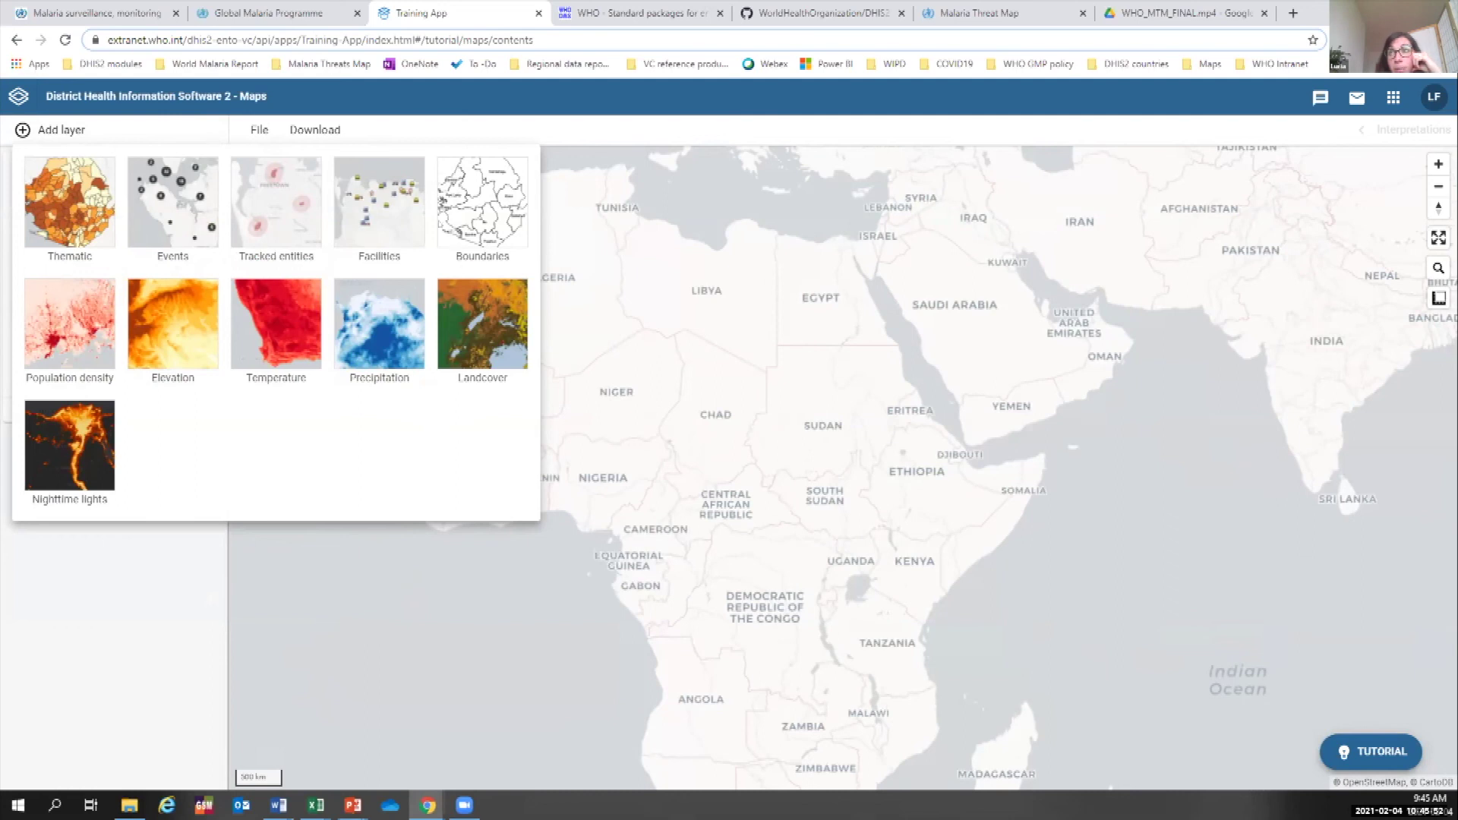
{"action": "left_click", "coordinate": [64, 253]}
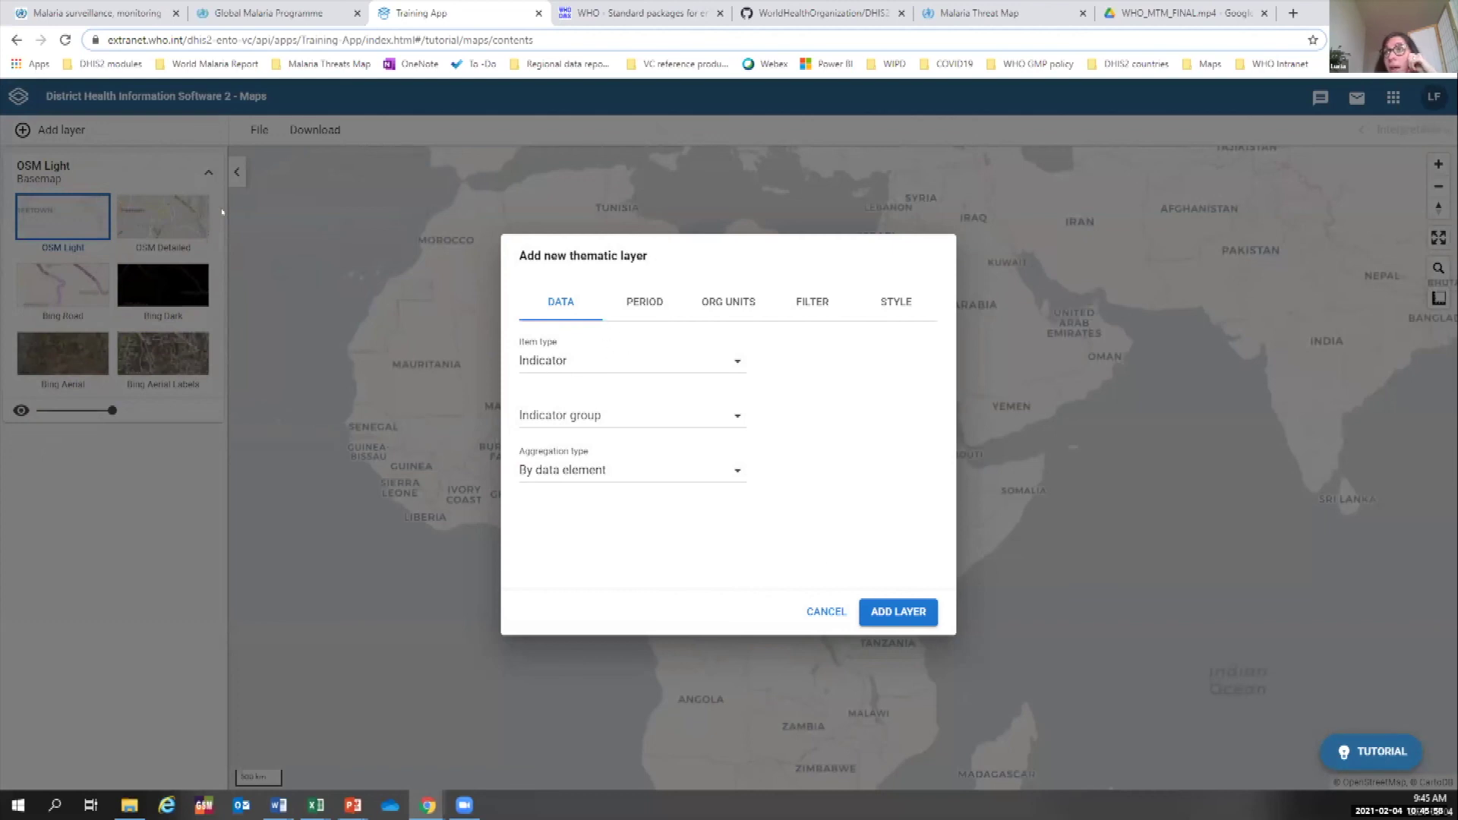
{"action": "left_click", "coordinate": [579, 361]}
{"action": "left_click", "coordinate": [579, 361]}
{"action": "left_click", "coordinate": [578, 359]}
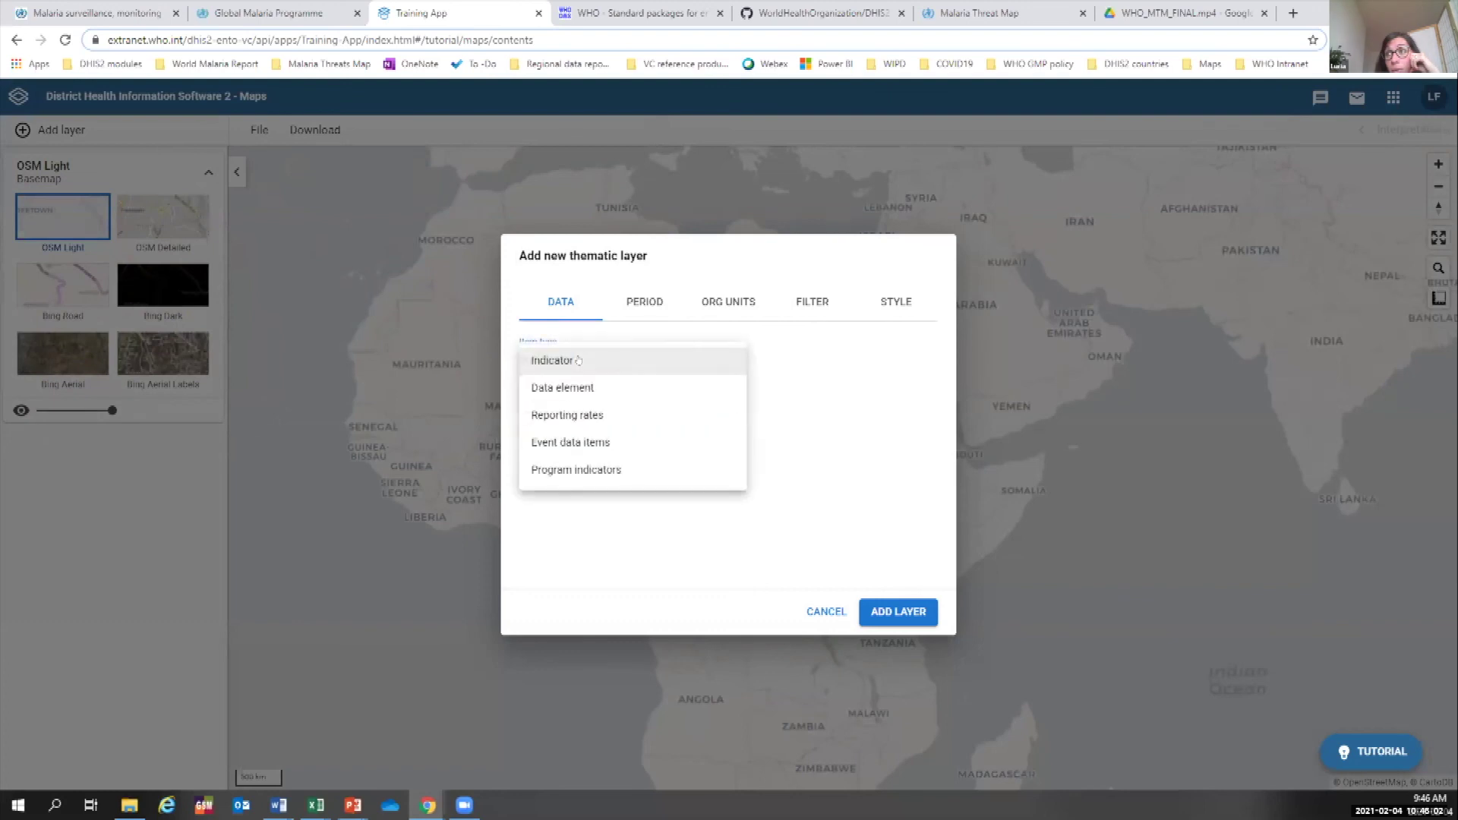
{"action": "left_click", "coordinate": [589, 471]}
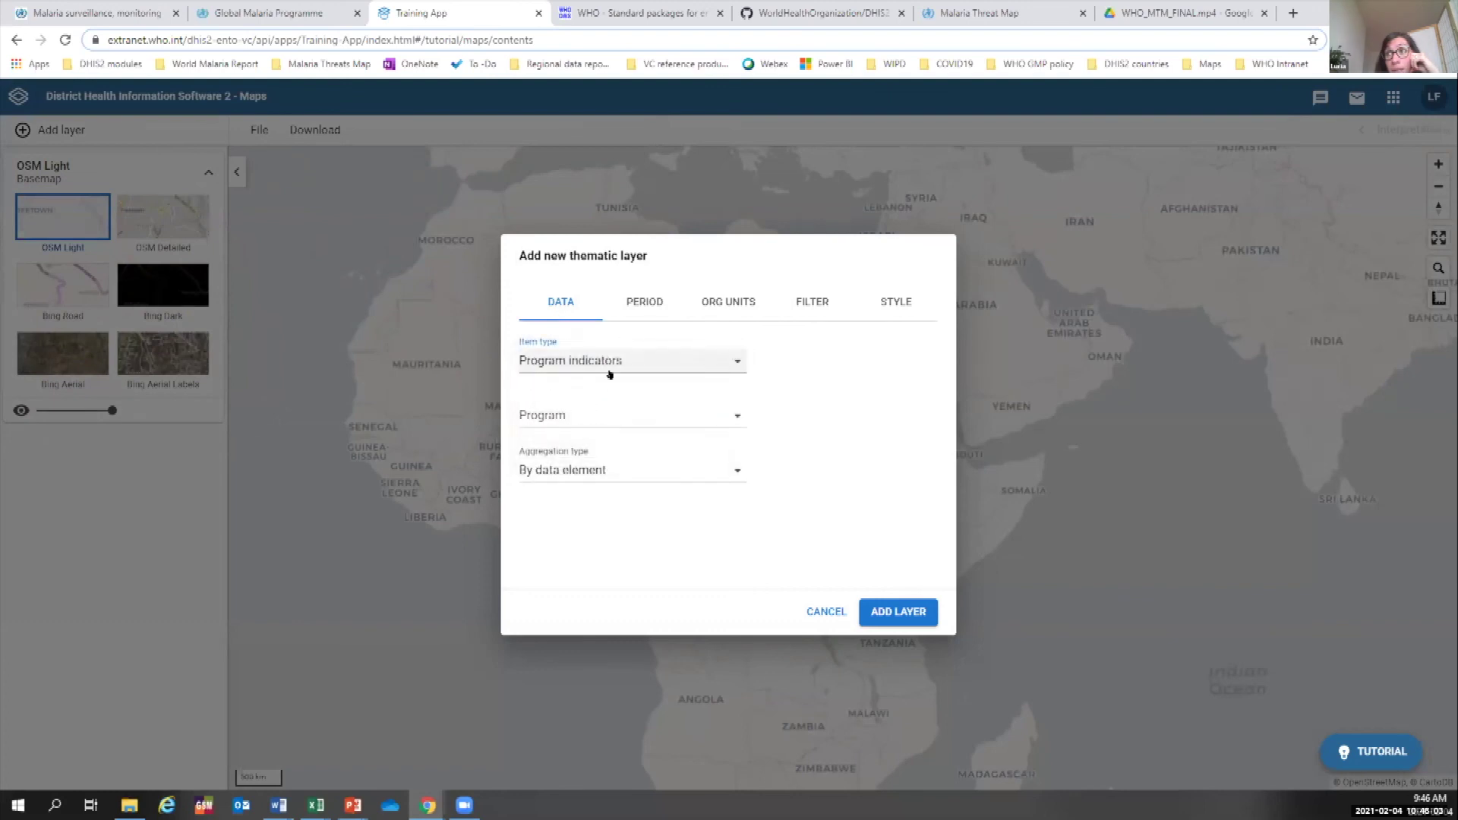
Set the layer's program to ENTO- Discriminating concentration bioassay and its program indicator to ENTO-IR- Pyrethroids- % mosquito mortality.
{"action": "left_click", "coordinate": [600, 417]}
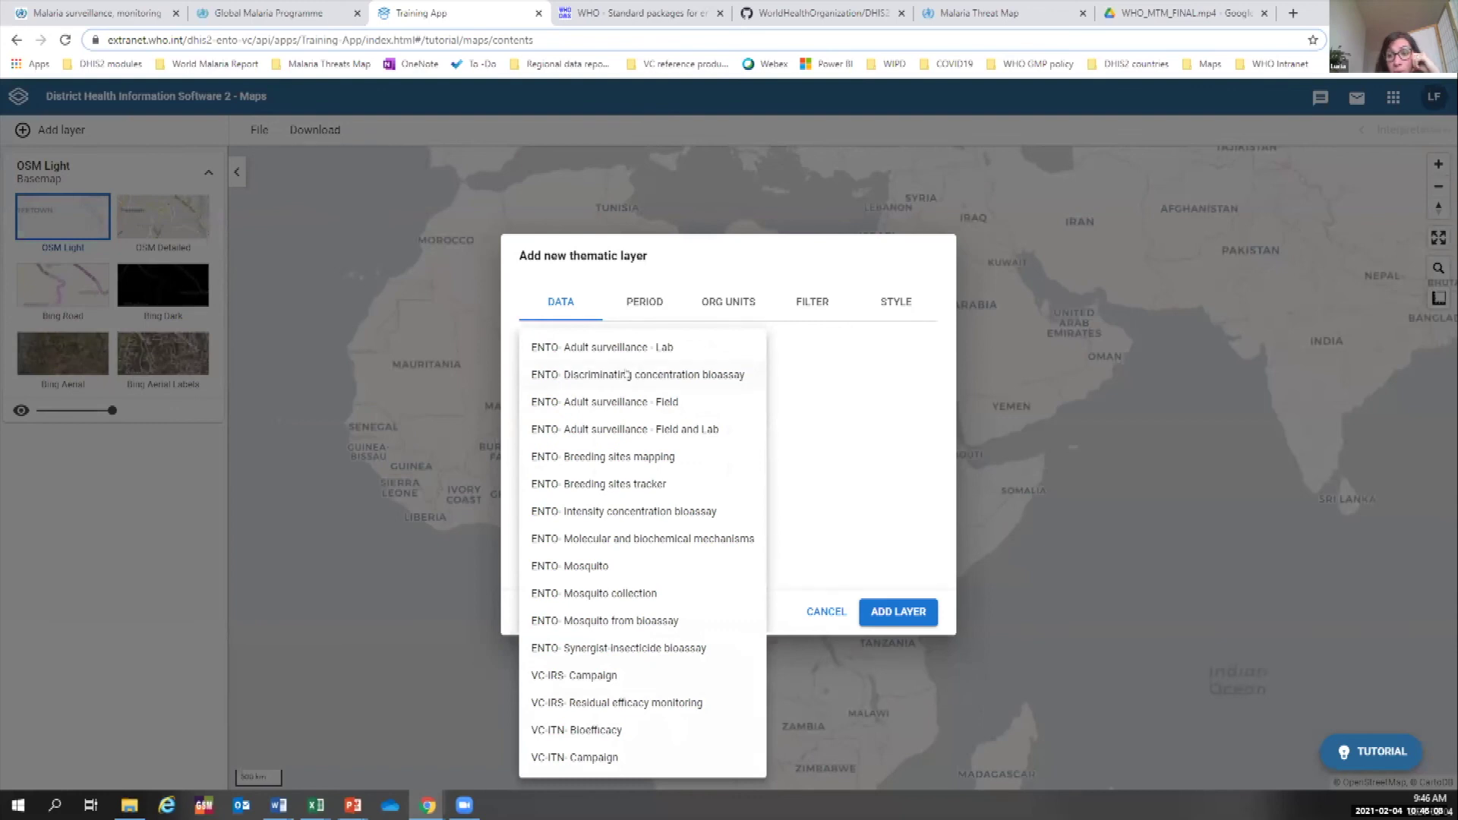
{"action": "left_click", "coordinate": [631, 374]}
{"action": "left_click", "coordinate": [589, 474]}
{"action": "scroll", "coordinate": [596, 471], "scroll_direction": "down", "scroll_amount": 15}
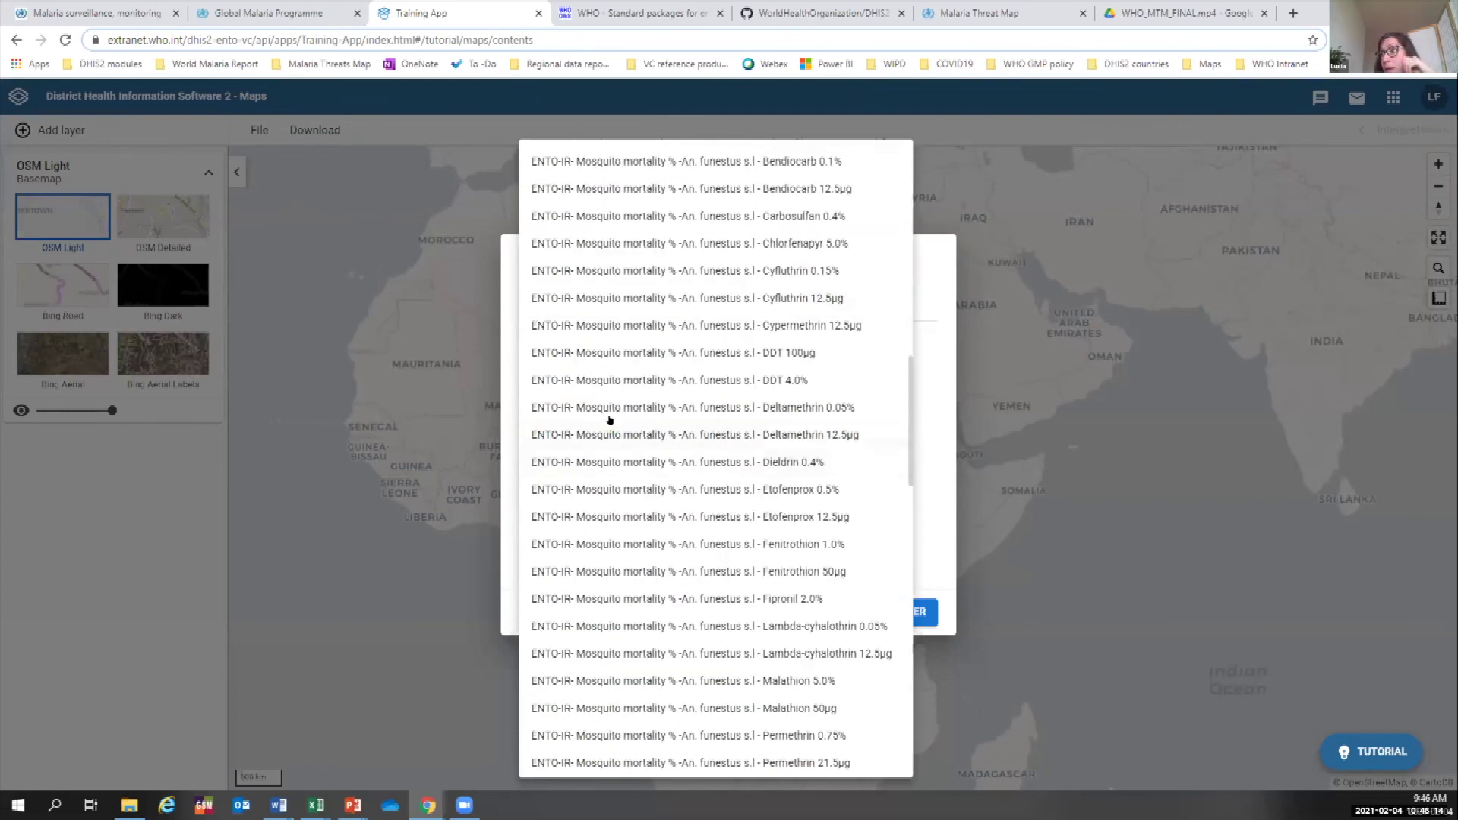
{"action": "scroll", "coordinate": [609, 420], "scroll_direction": "down", "scroll_amount": 10}
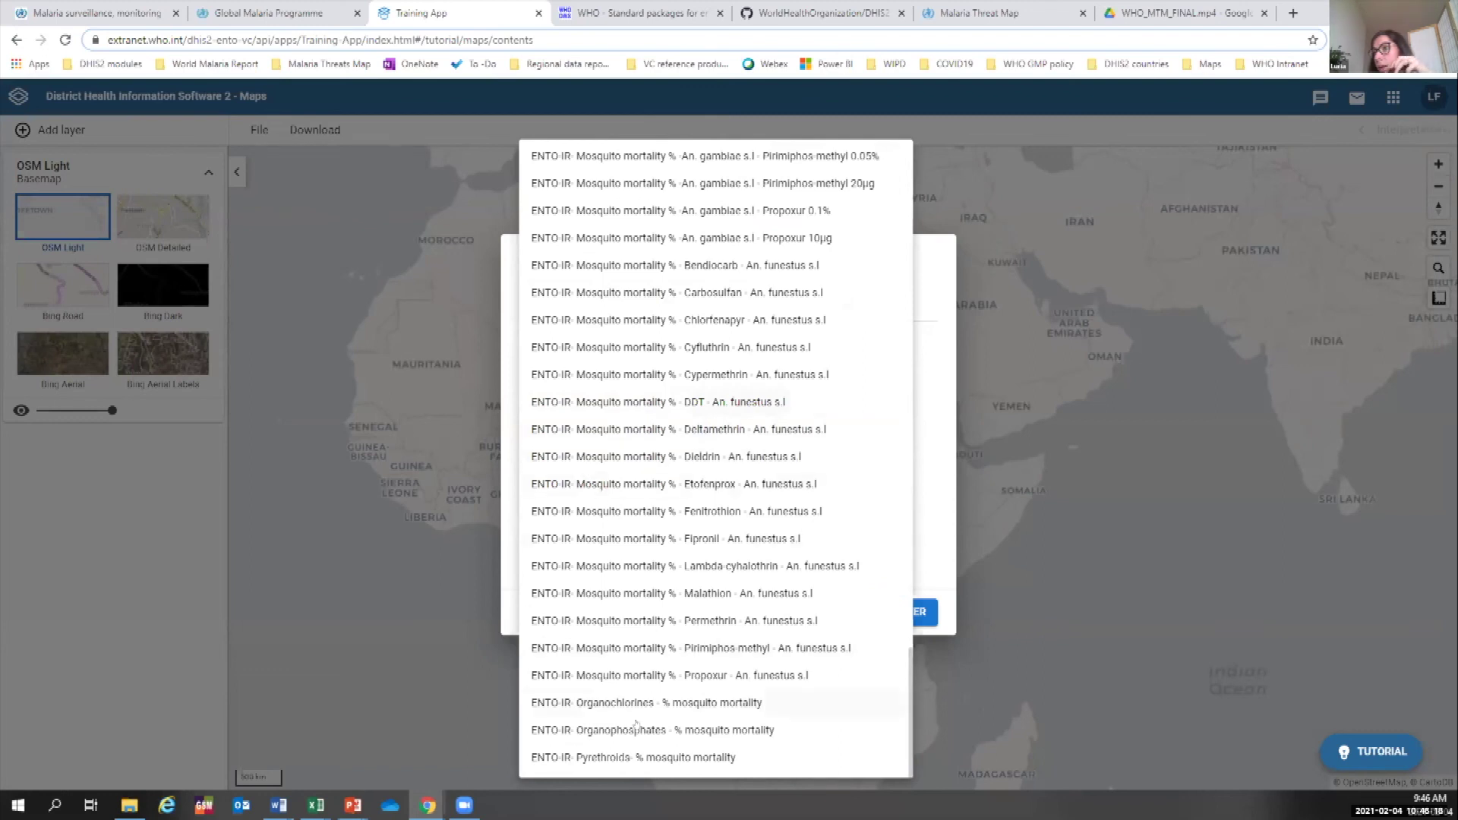
{"action": "left_click", "coordinate": [600, 758]}
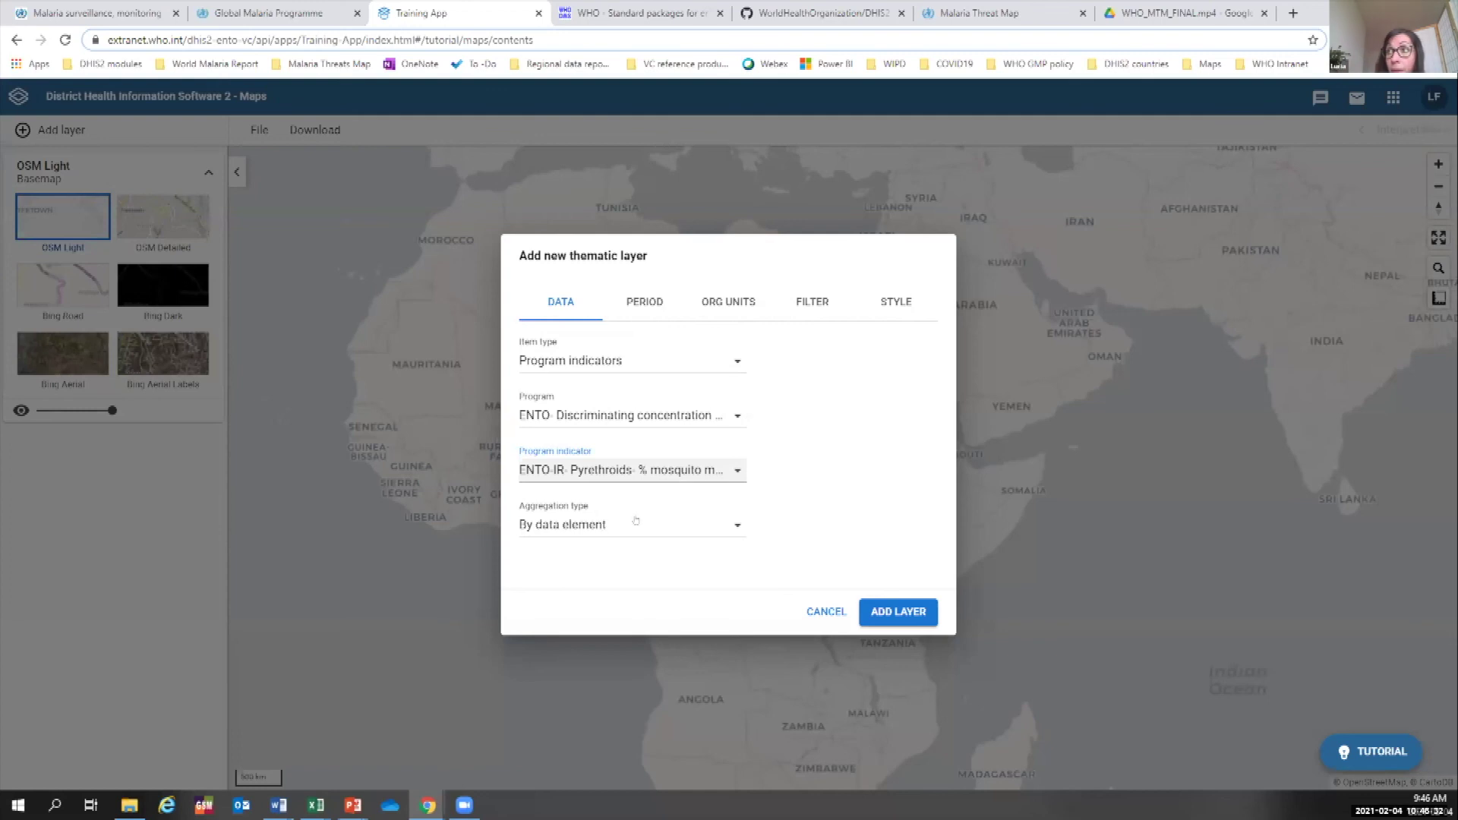
{"action": "left_click", "coordinate": [578, 468]}
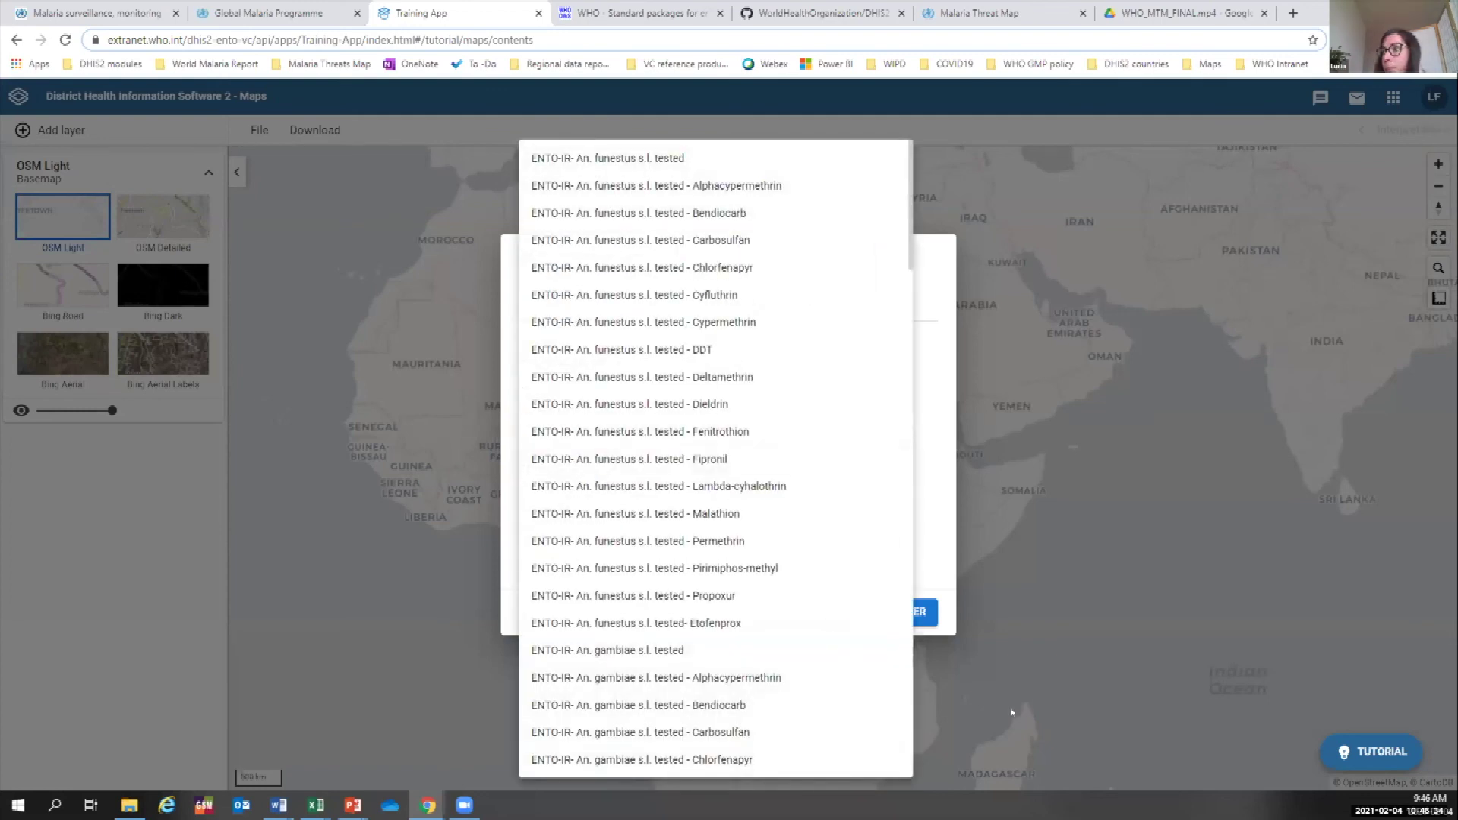
{"action": "left_click", "coordinate": [1011, 713]}
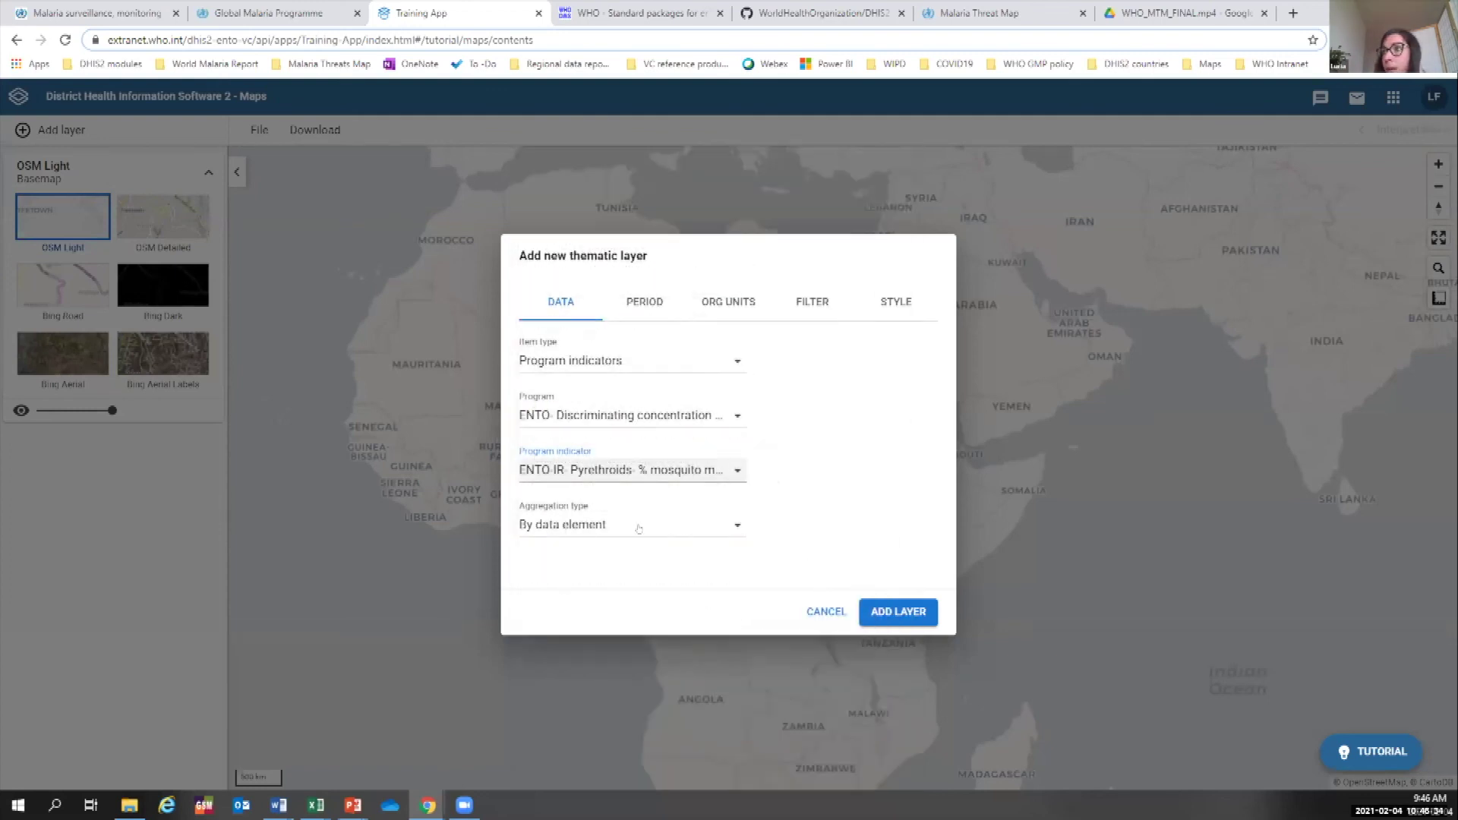
Set the layer's periods to display as a timeline and select Oviedo and Ento- Test Country as organisation units.
{"action": "left_click", "coordinate": [638, 306]}
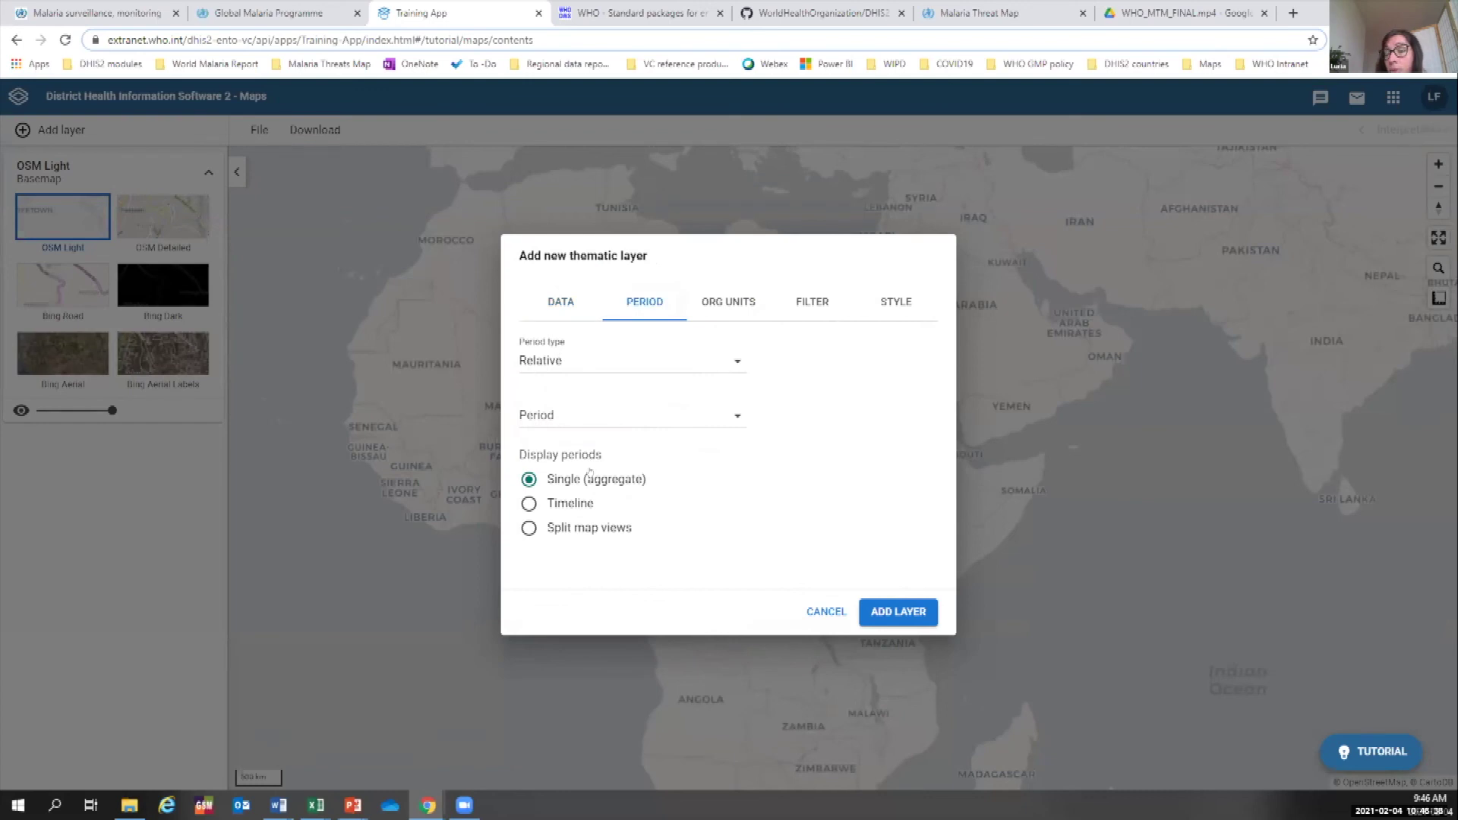
{"action": "left_click", "coordinate": [538, 503]}
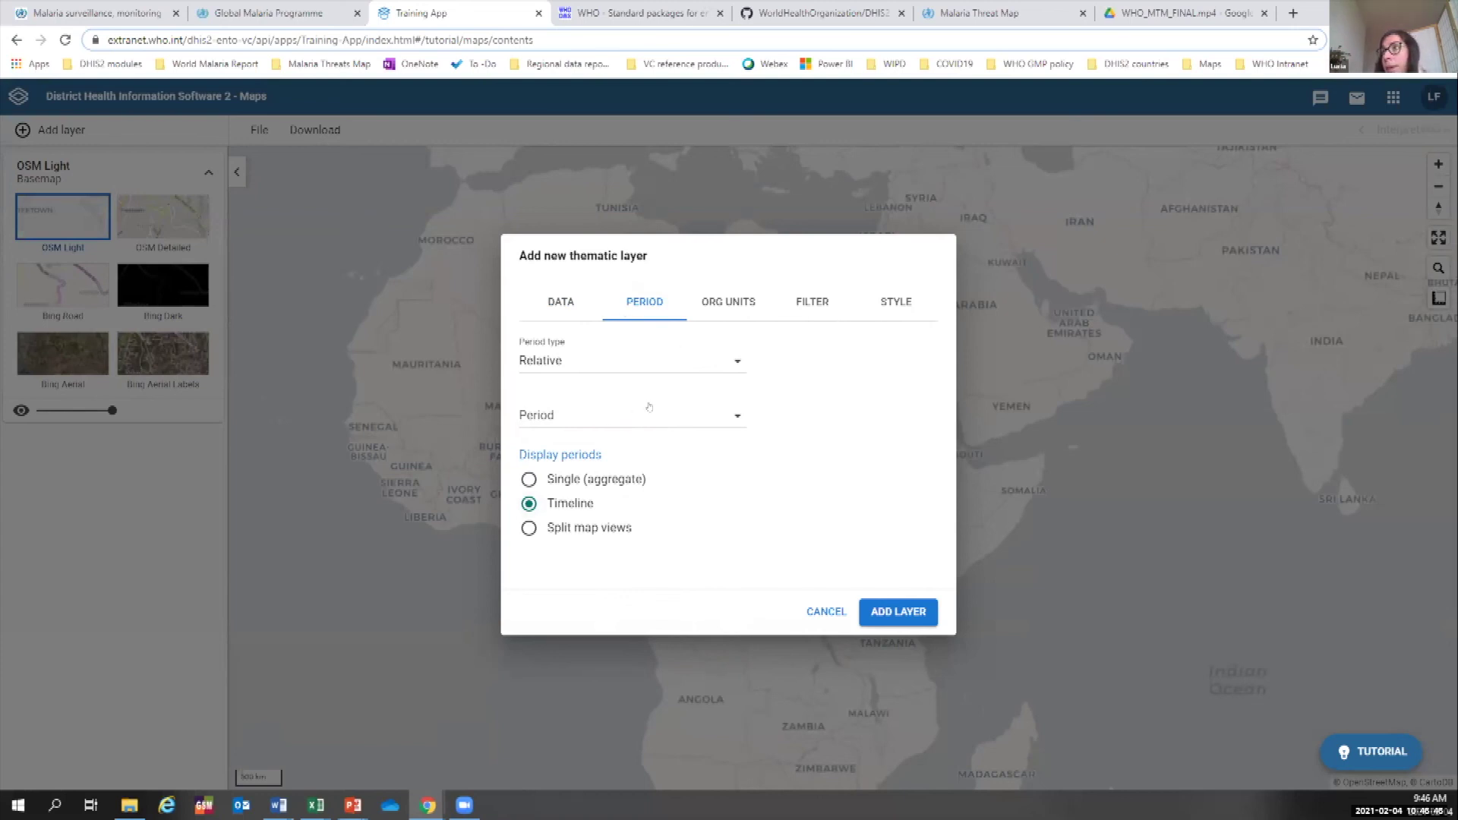
{"action": "left_click", "coordinate": [711, 301]}
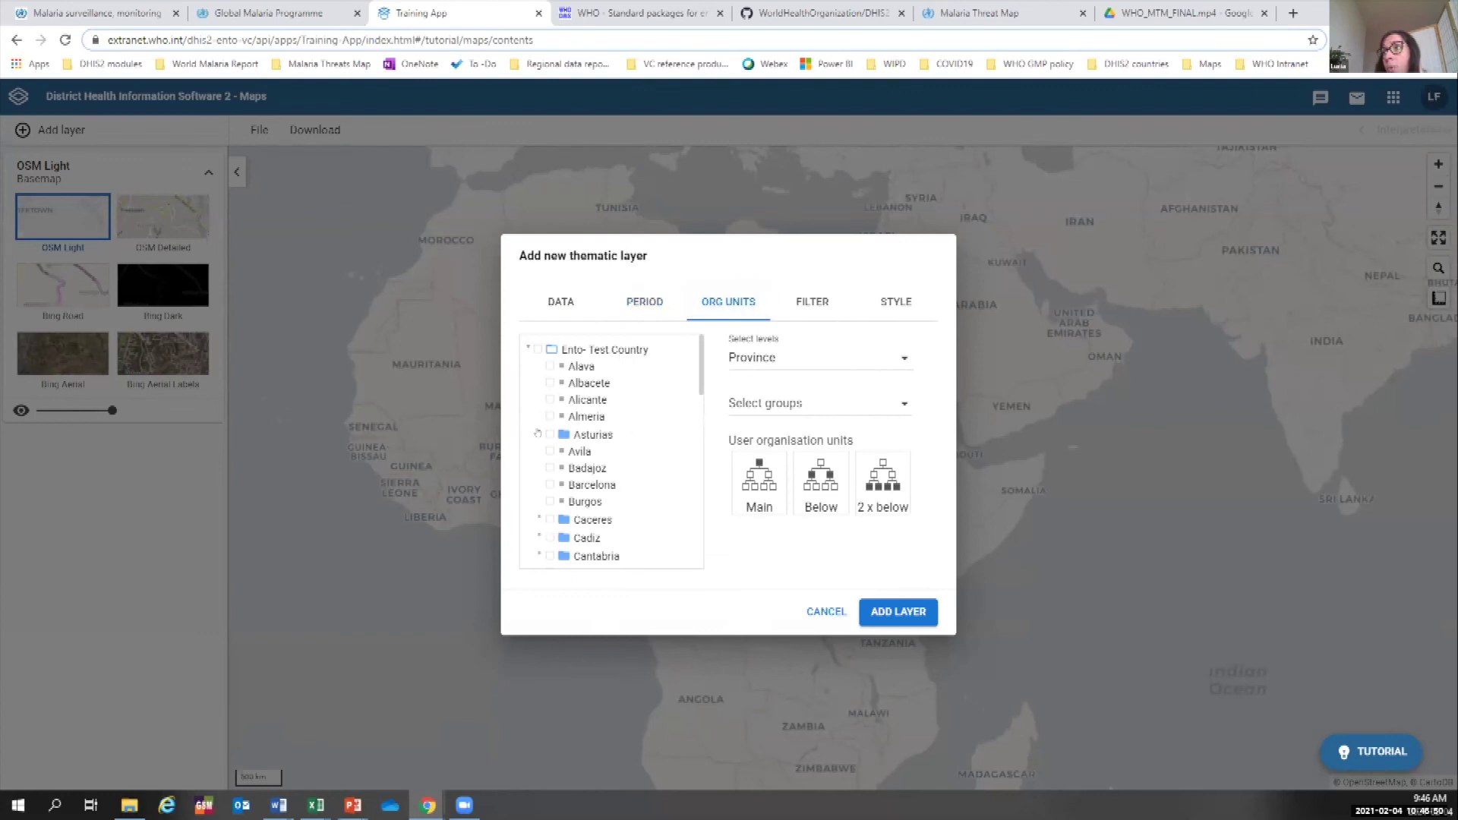
{"action": "left_click", "coordinate": [539, 434]}
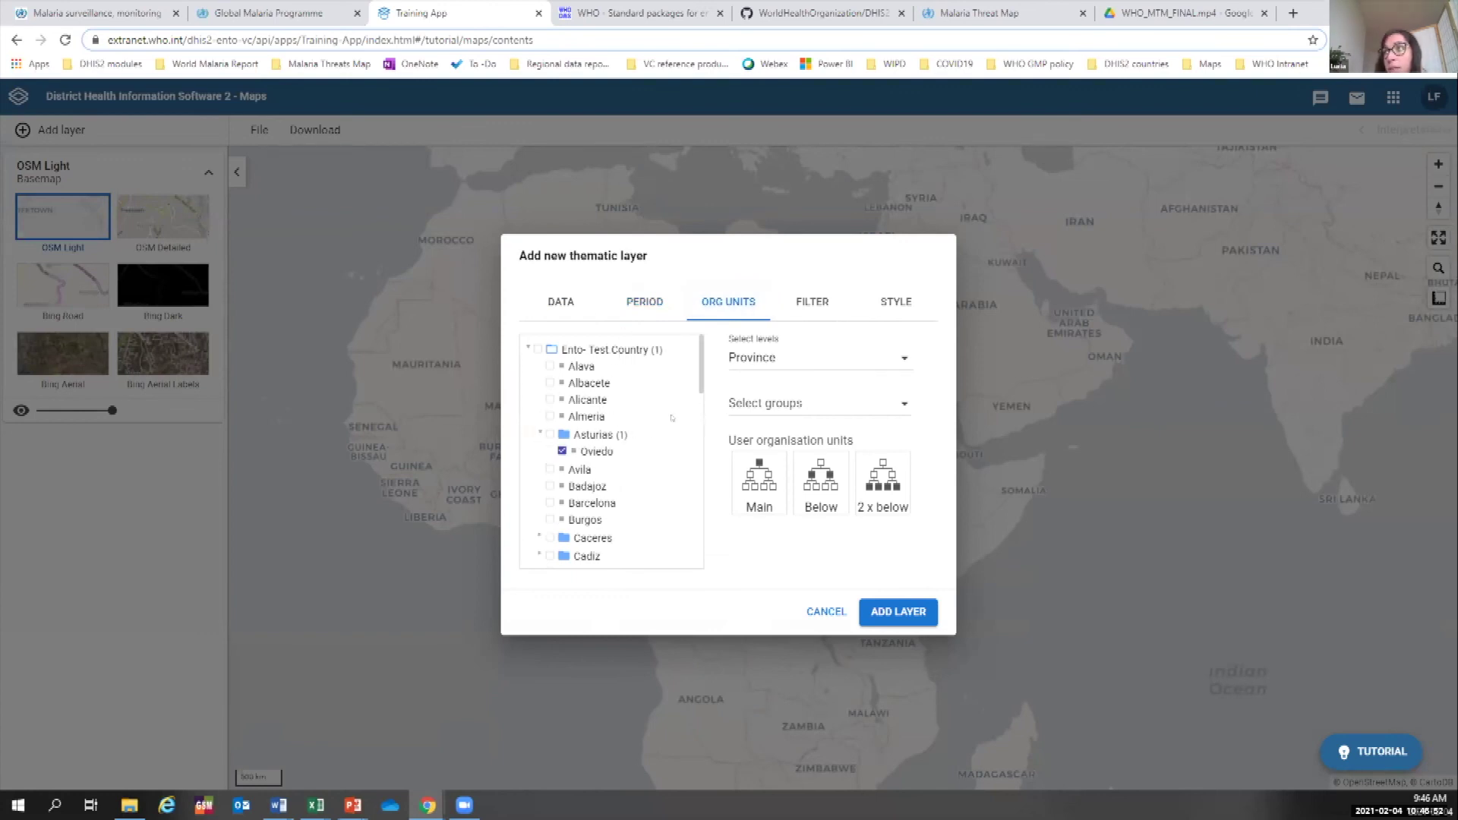
{"action": "left_click", "coordinate": [538, 349]}
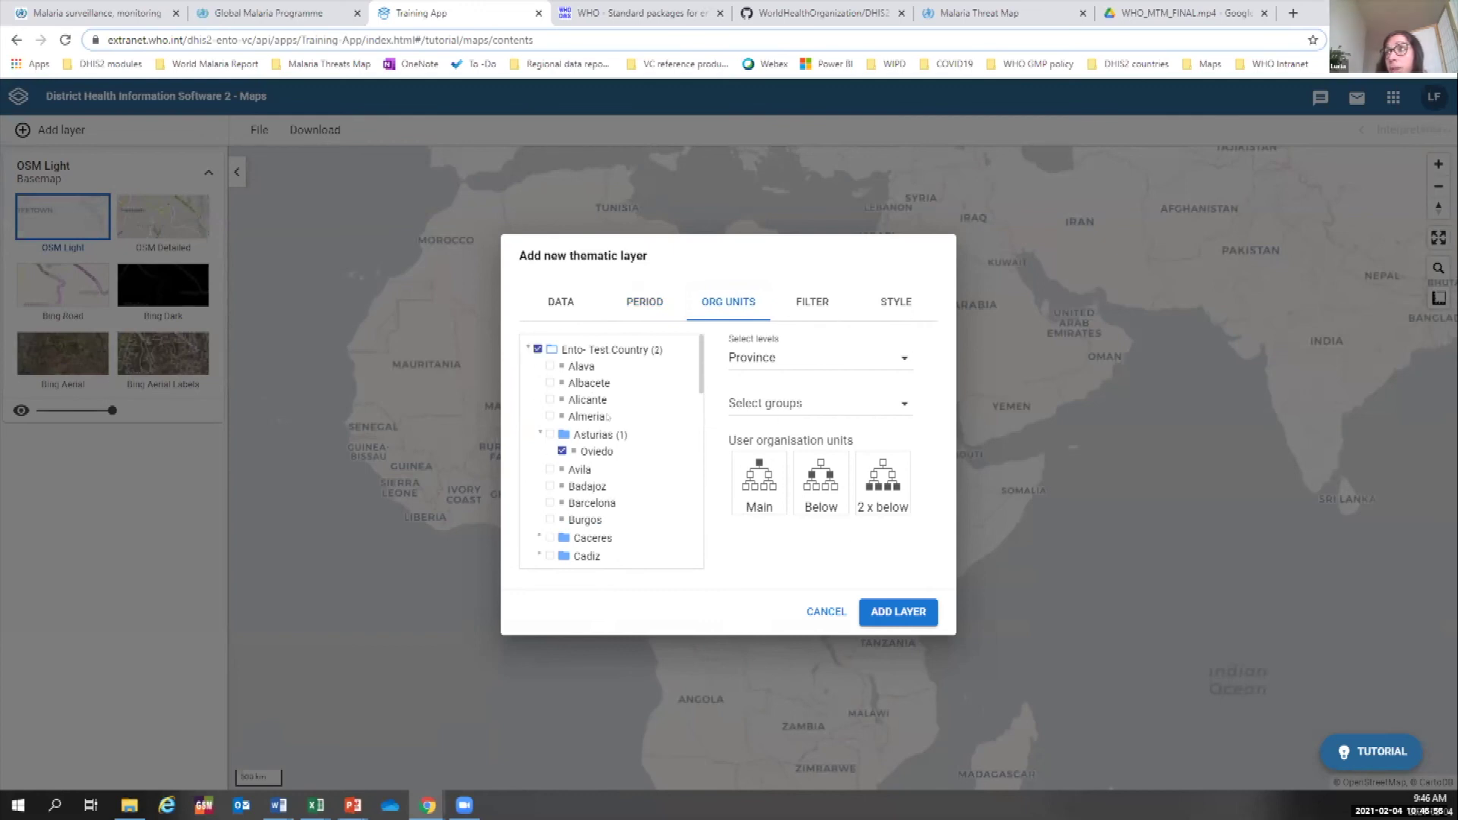
Add Country and District to the Province level in the layer's organisation unit levels.
{"action": "left_click", "coordinate": [772, 357]}
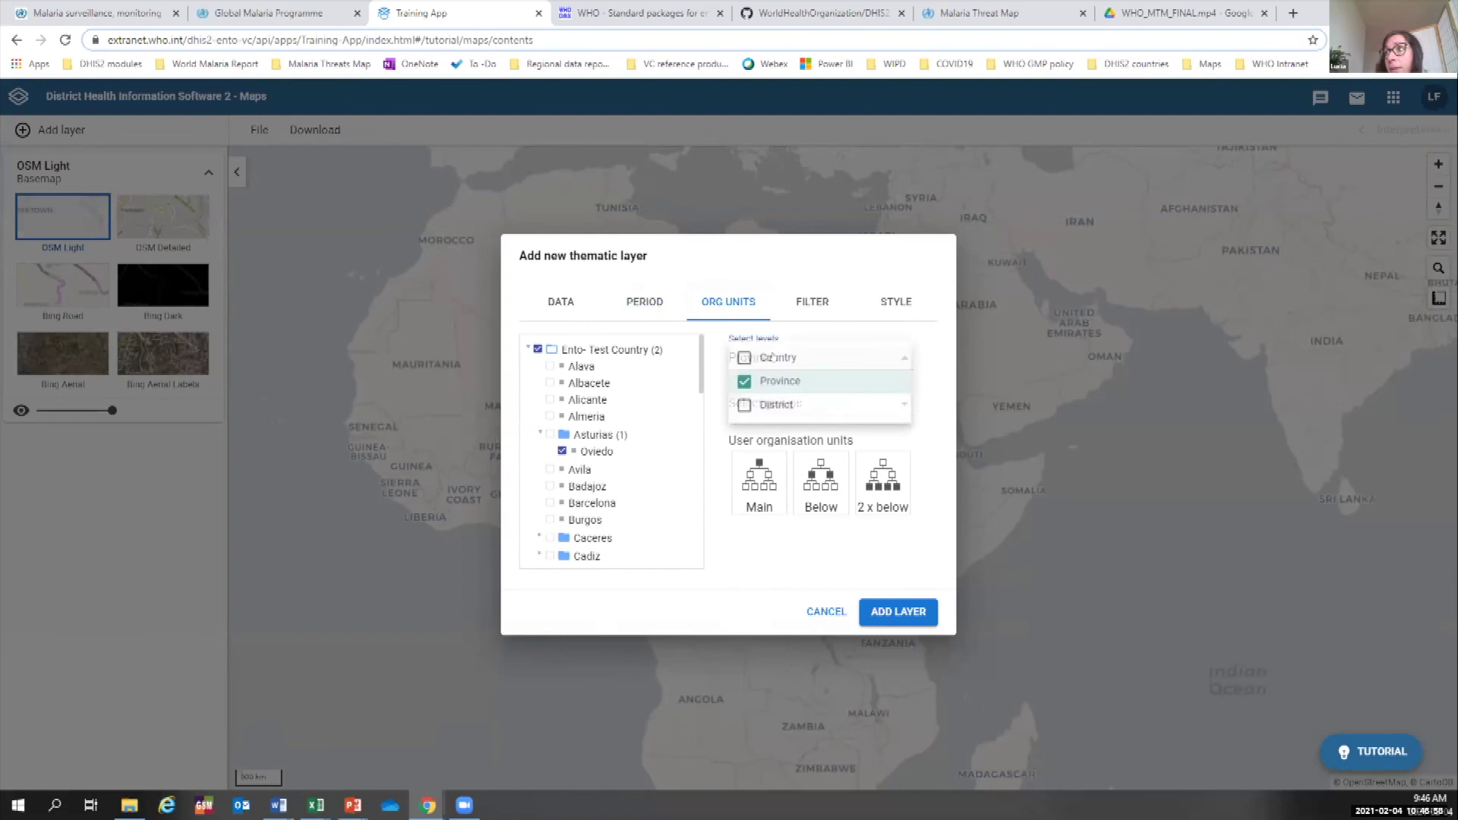
{"action": "left_click", "coordinate": [771, 357]}
{"action": "left_click", "coordinate": [738, 406]}
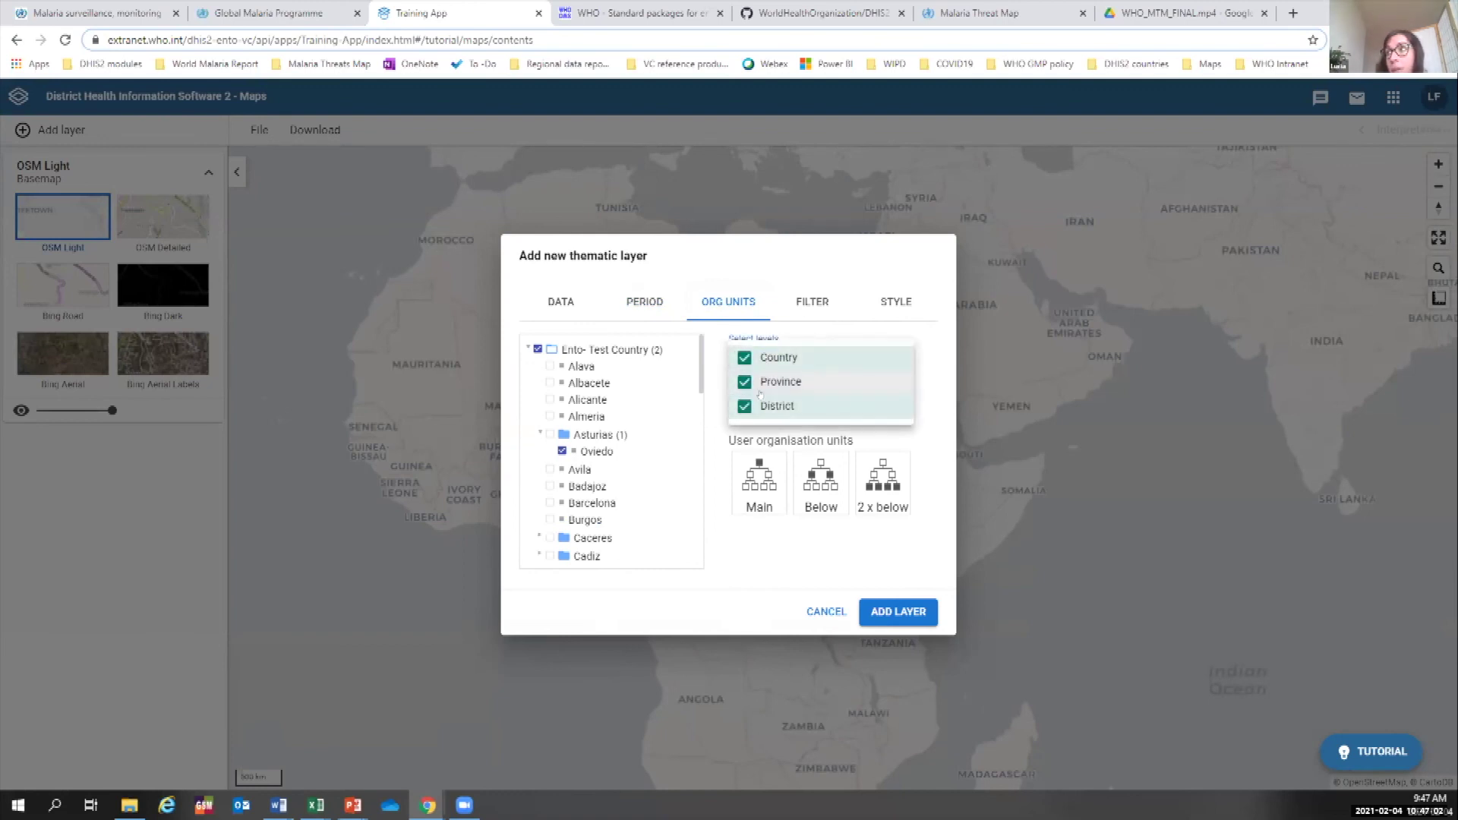
{"action": "left_click", "coordinate": [810, 298]}
{"action": "left_click", "coordinate": [810, 298]}
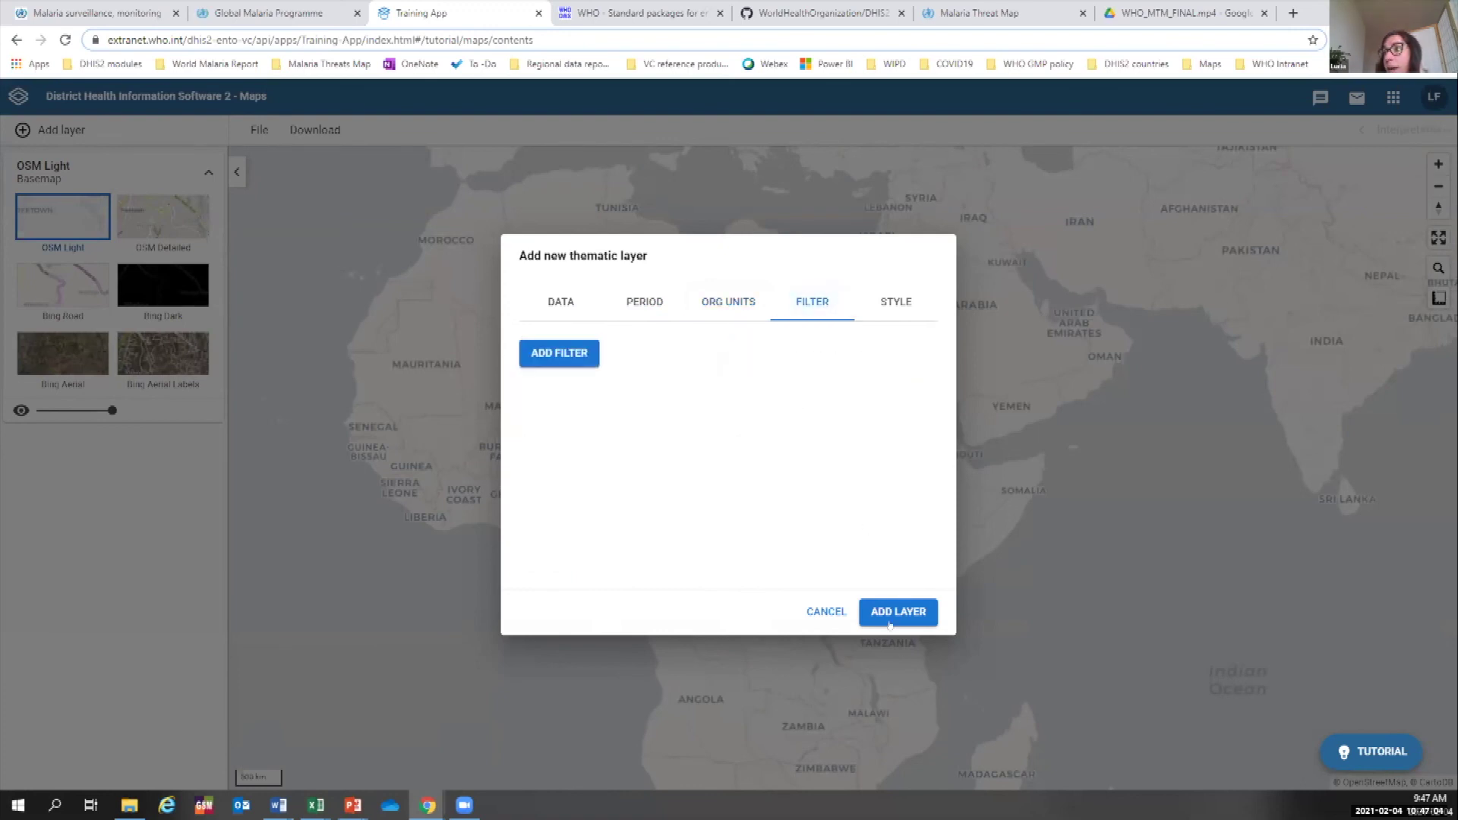
Set the layer's relative period to Last 5 years and add the thematic layer to the map.
{"action": "left_click", "coordinate": [726, 309]}
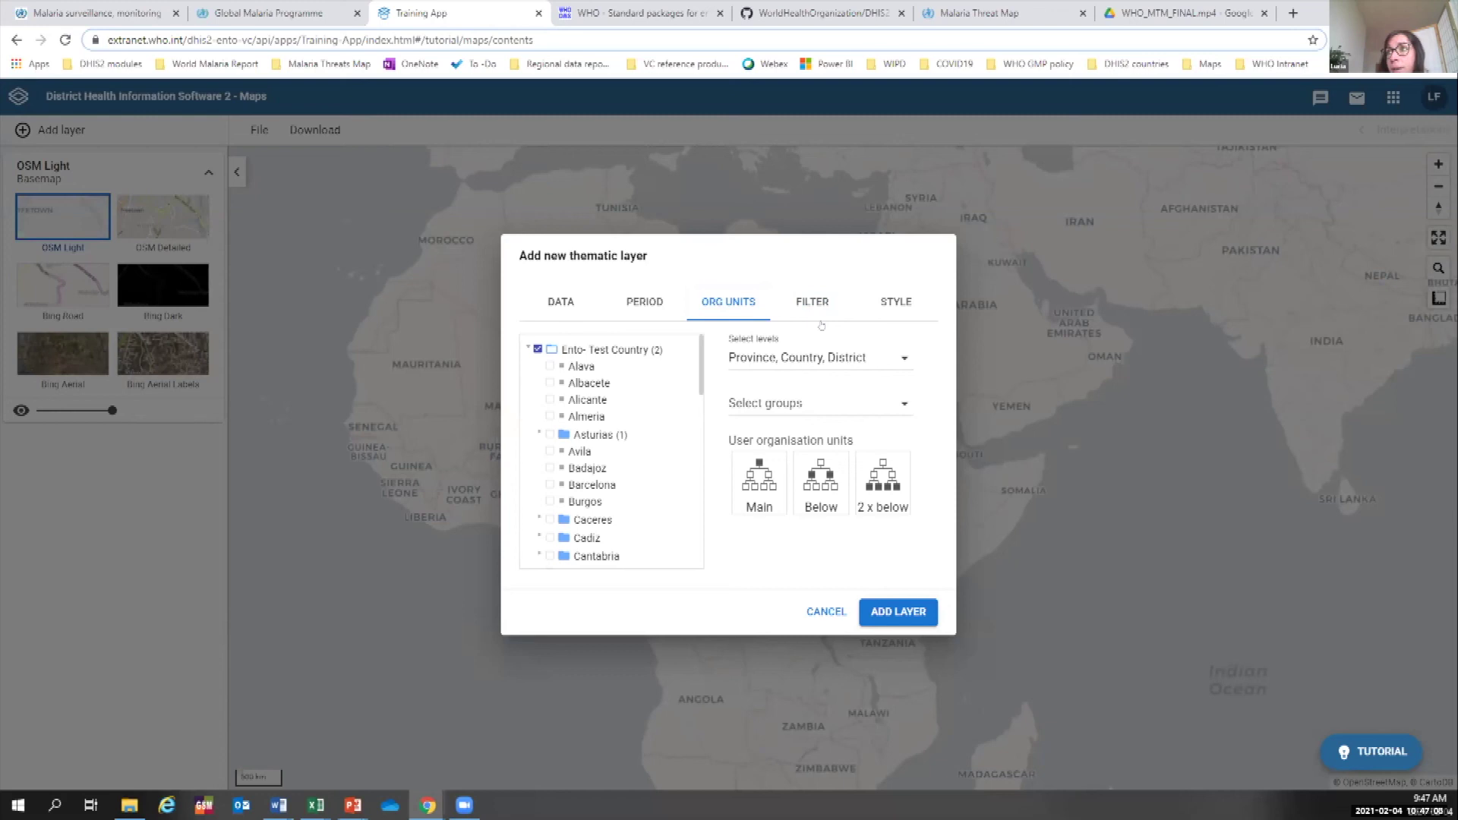
{"action": "left_click", "coordinate": [644, 302]}
{"action": "left_click", "coordinate": [577, 417]}
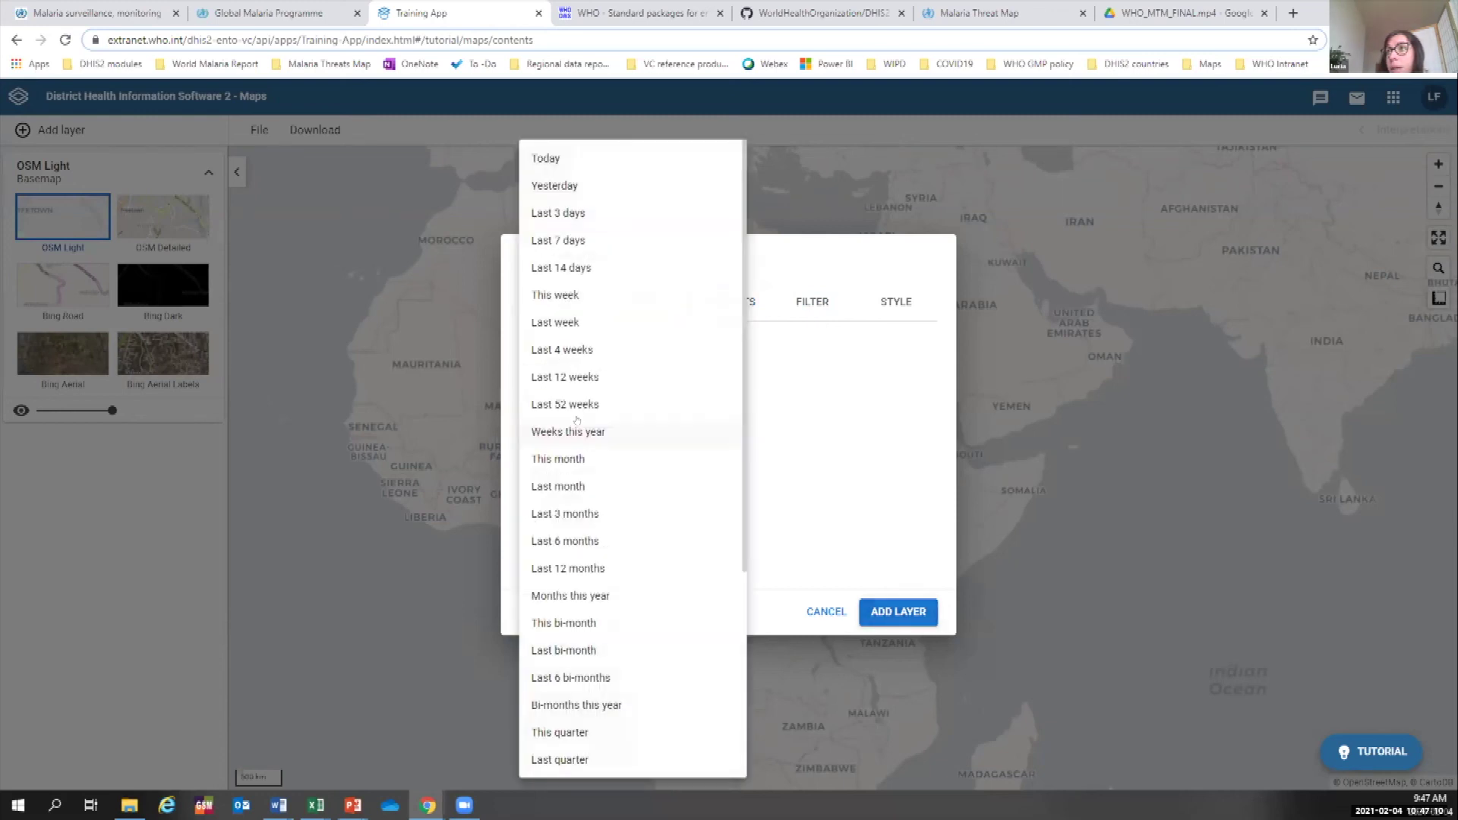
{"action": "scroll", "coordinate": [581, 704], "scroll_direction": "down", "scroll_amount": 4}
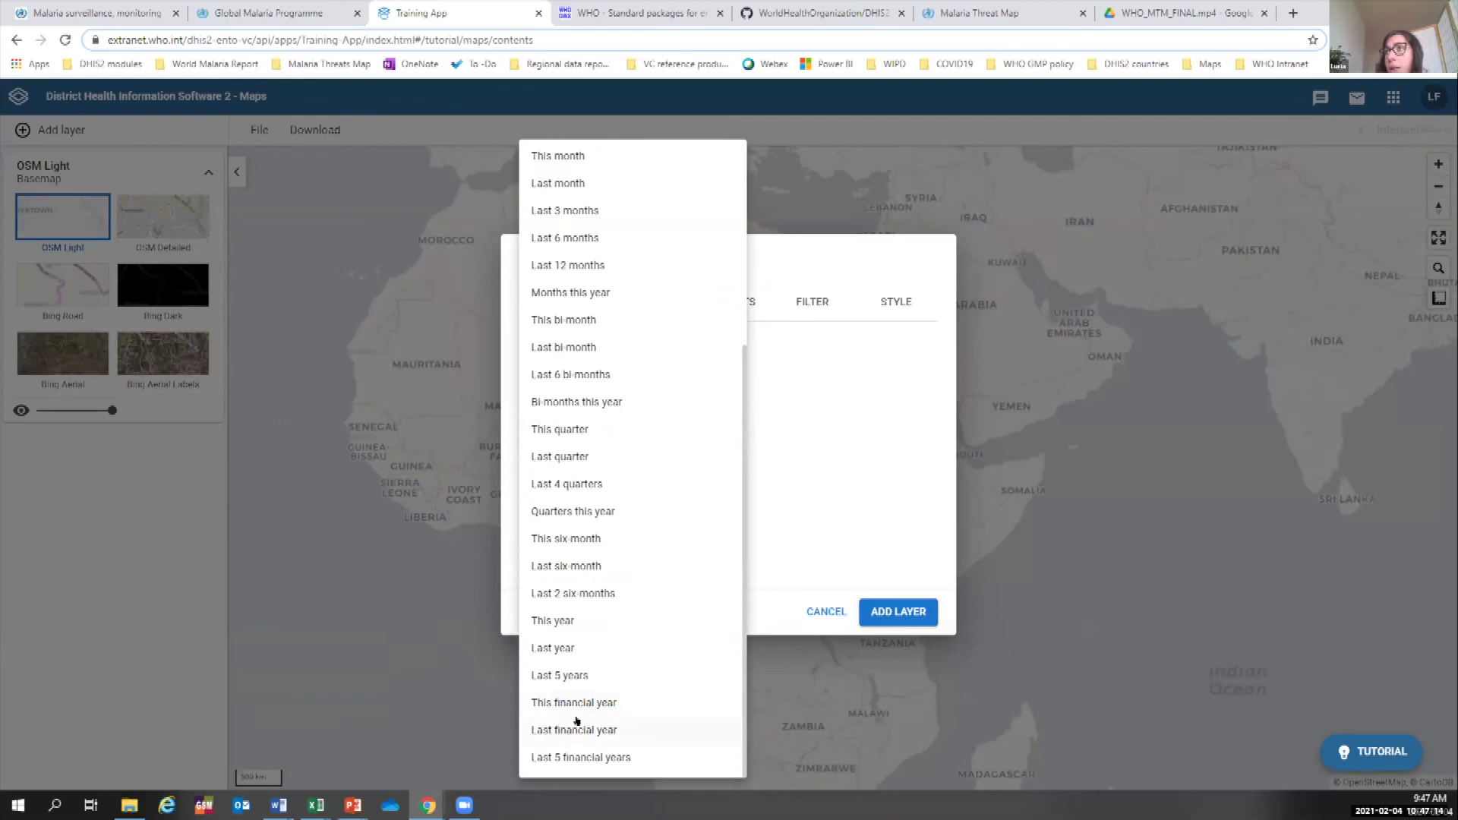
{"action": "scroll", "coordinate": [576, 722], "scroll_direction": "up", "scroll_amount": 4}
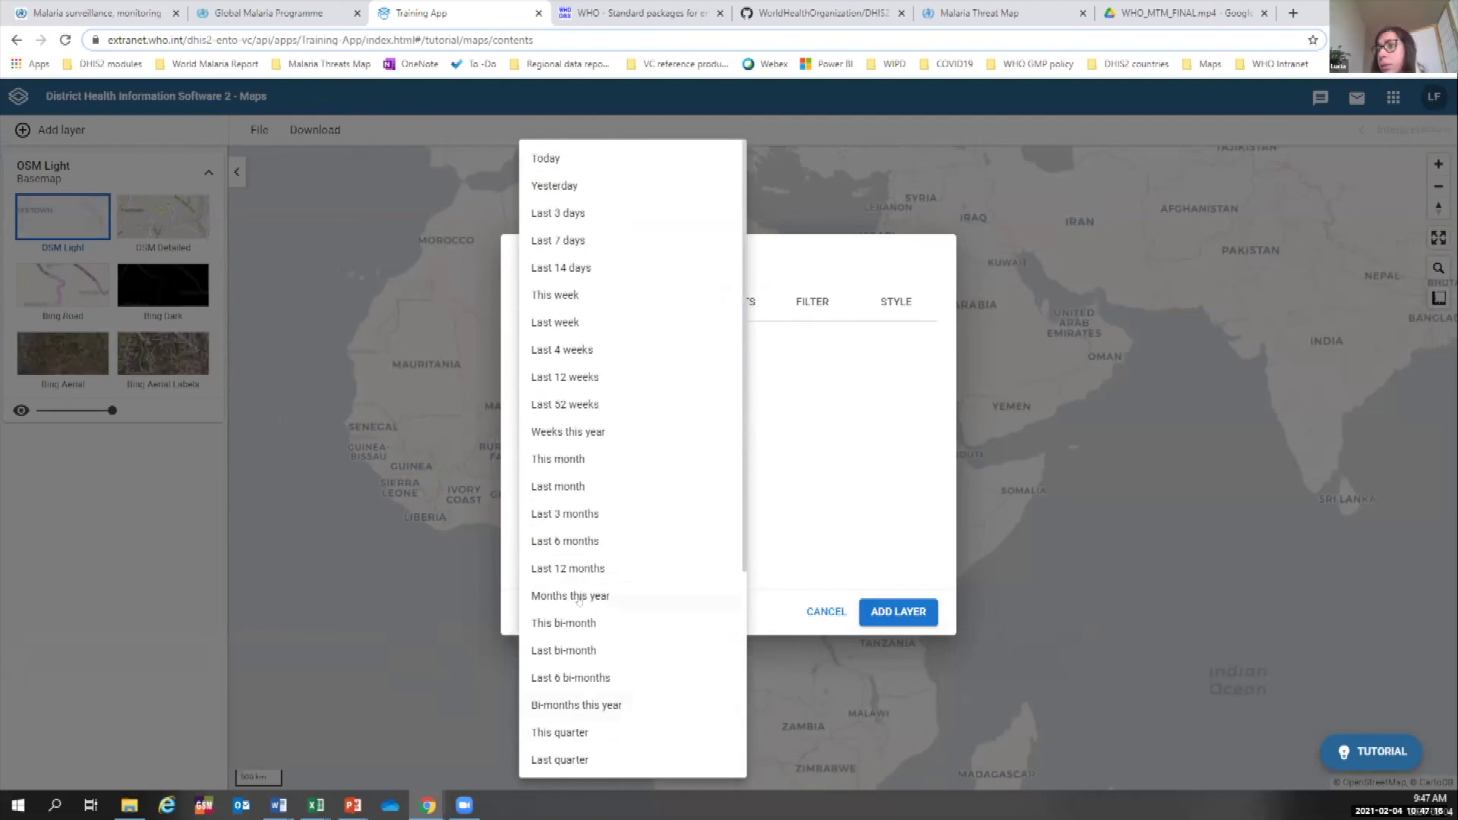
{"action": "scroll", "coordinate": [575, 425], "scroll_direction": "down", "scroll_amount": 4}
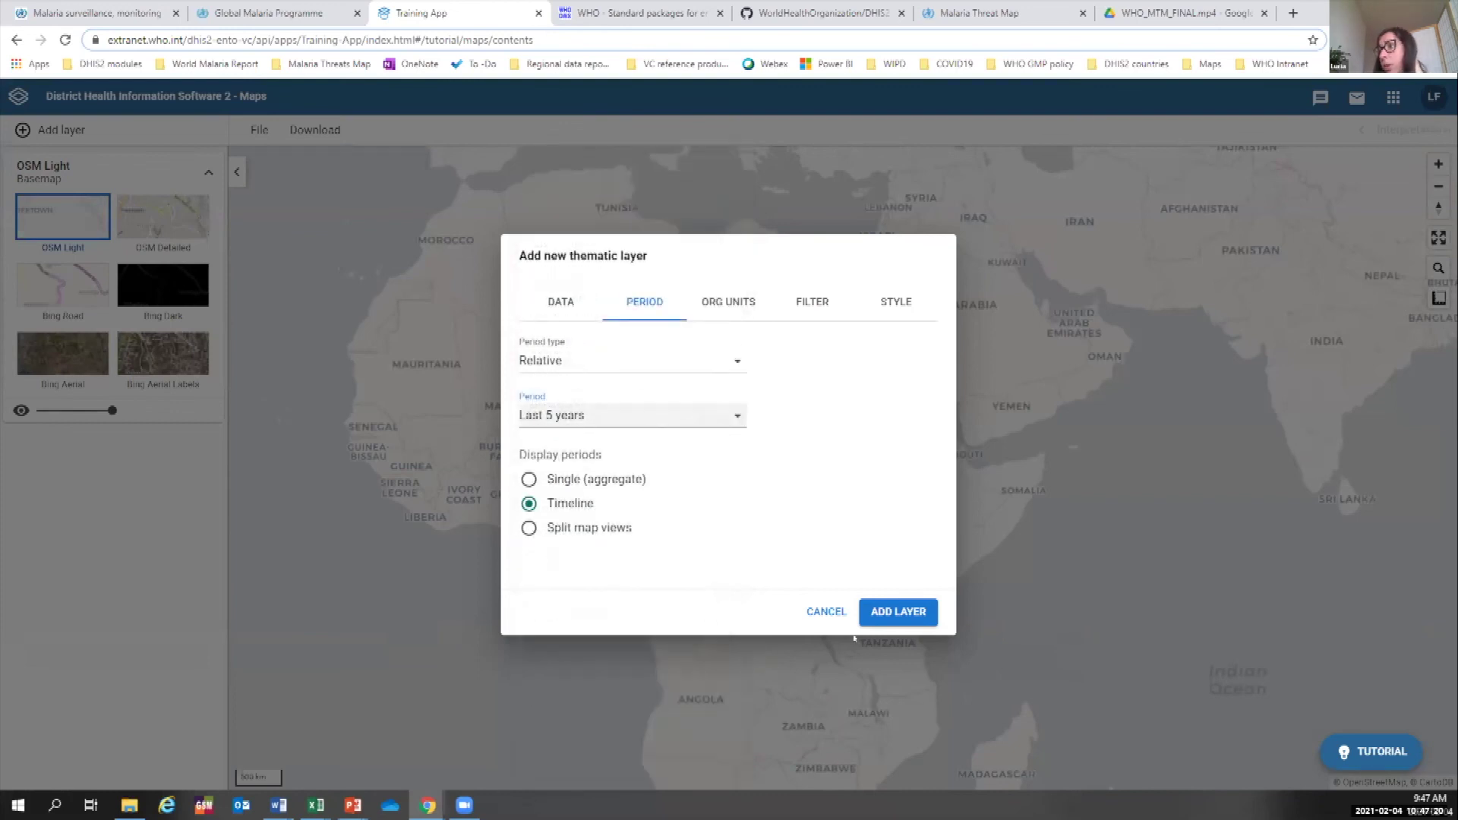
{"action": "left_click", "coordinate": [898, 611]}
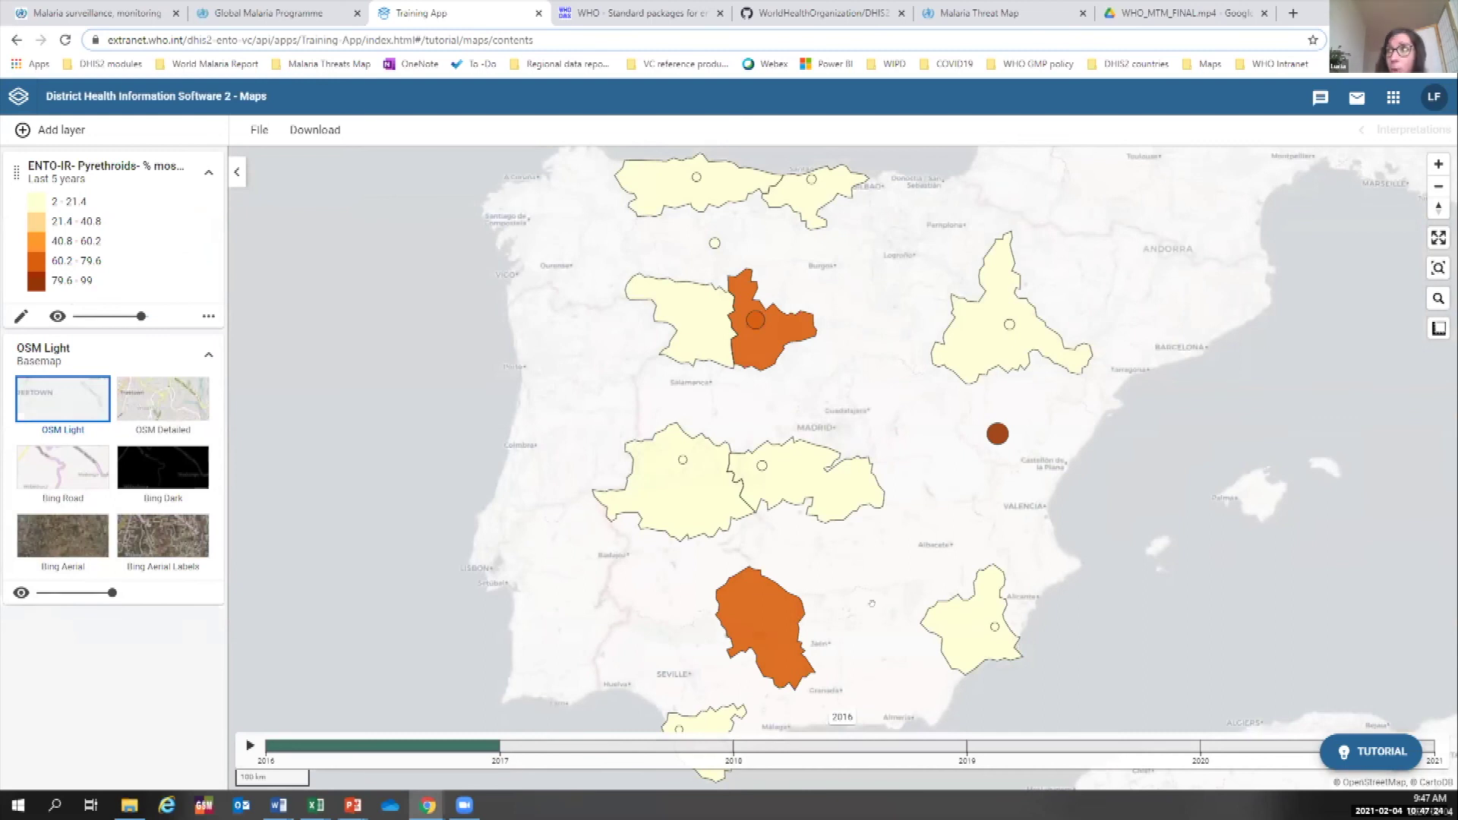
Edit the pyrethroid layer to use only the District organisation unit level and update it.
{"action": "scroll", "coordinate": [896, 604], "scroll_direction": "down", "scroll_amount": 1}
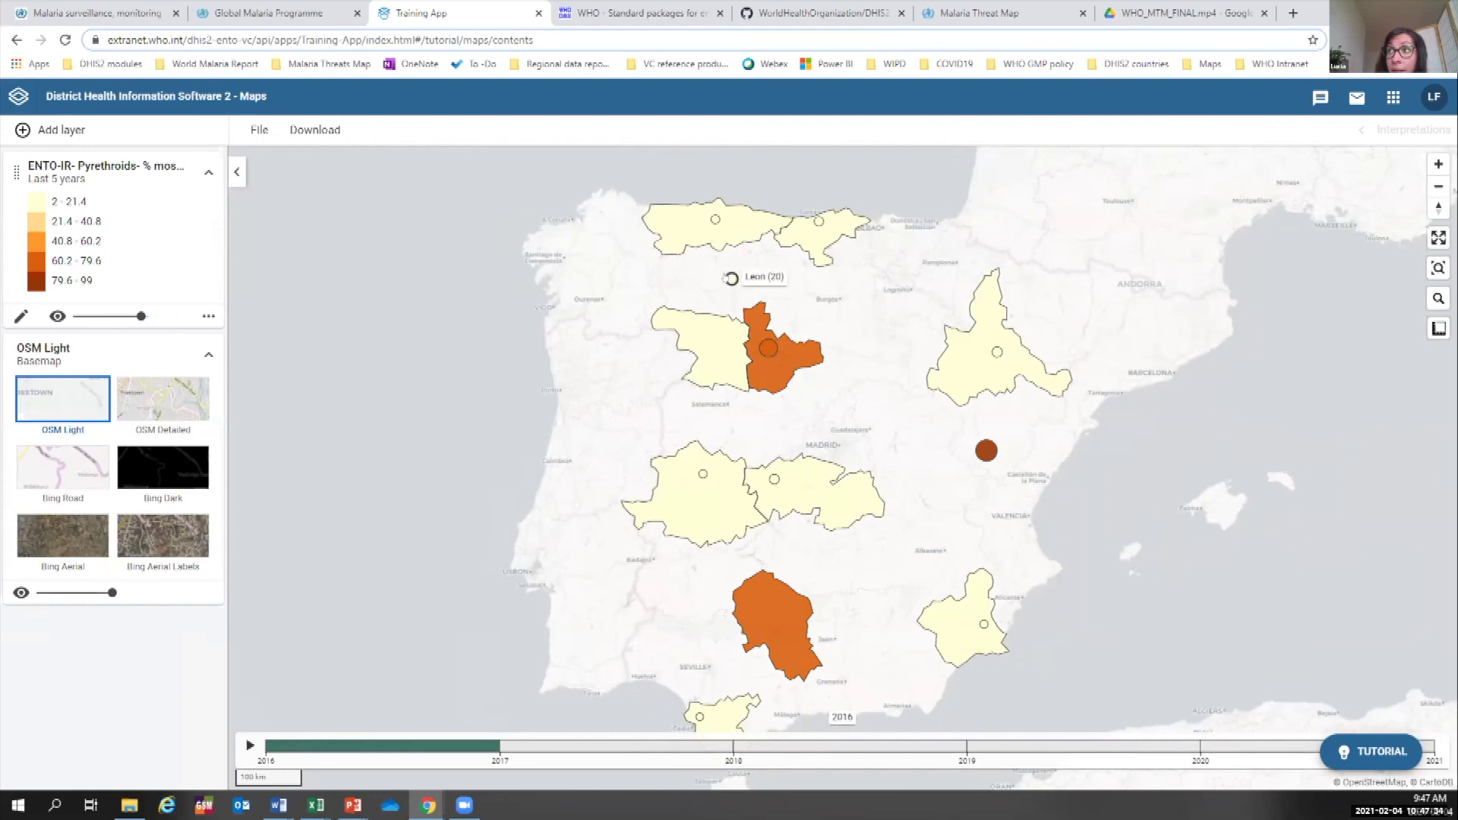
{"action": "scroll", "coordinate": [730, 279], "scroll_direction": "up", "scroll_amount": 1}
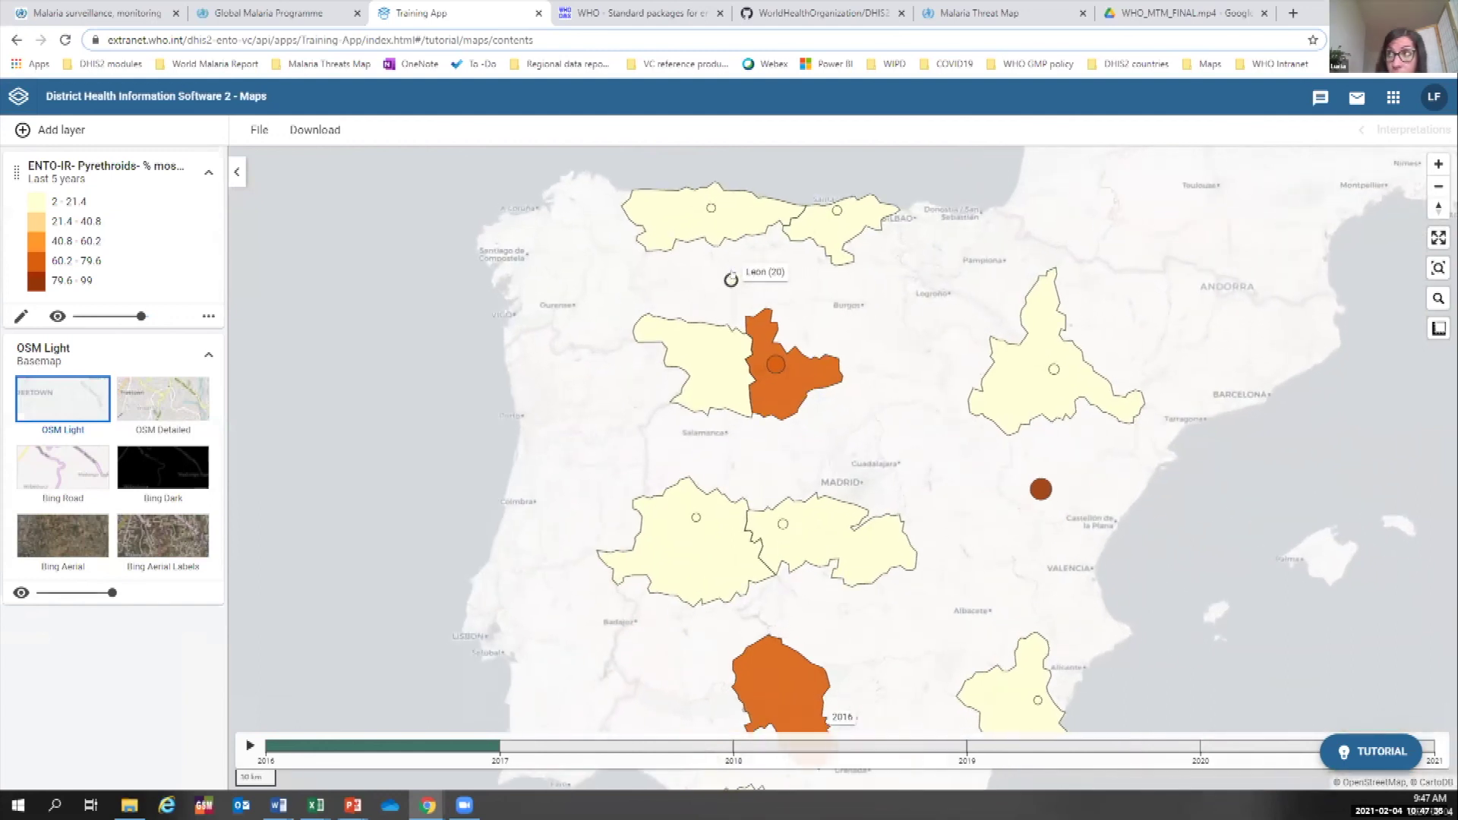
{"action": "scroll", "coordinate": [731, 279], "scroll_direction": "up", "scroll_amount": 1}
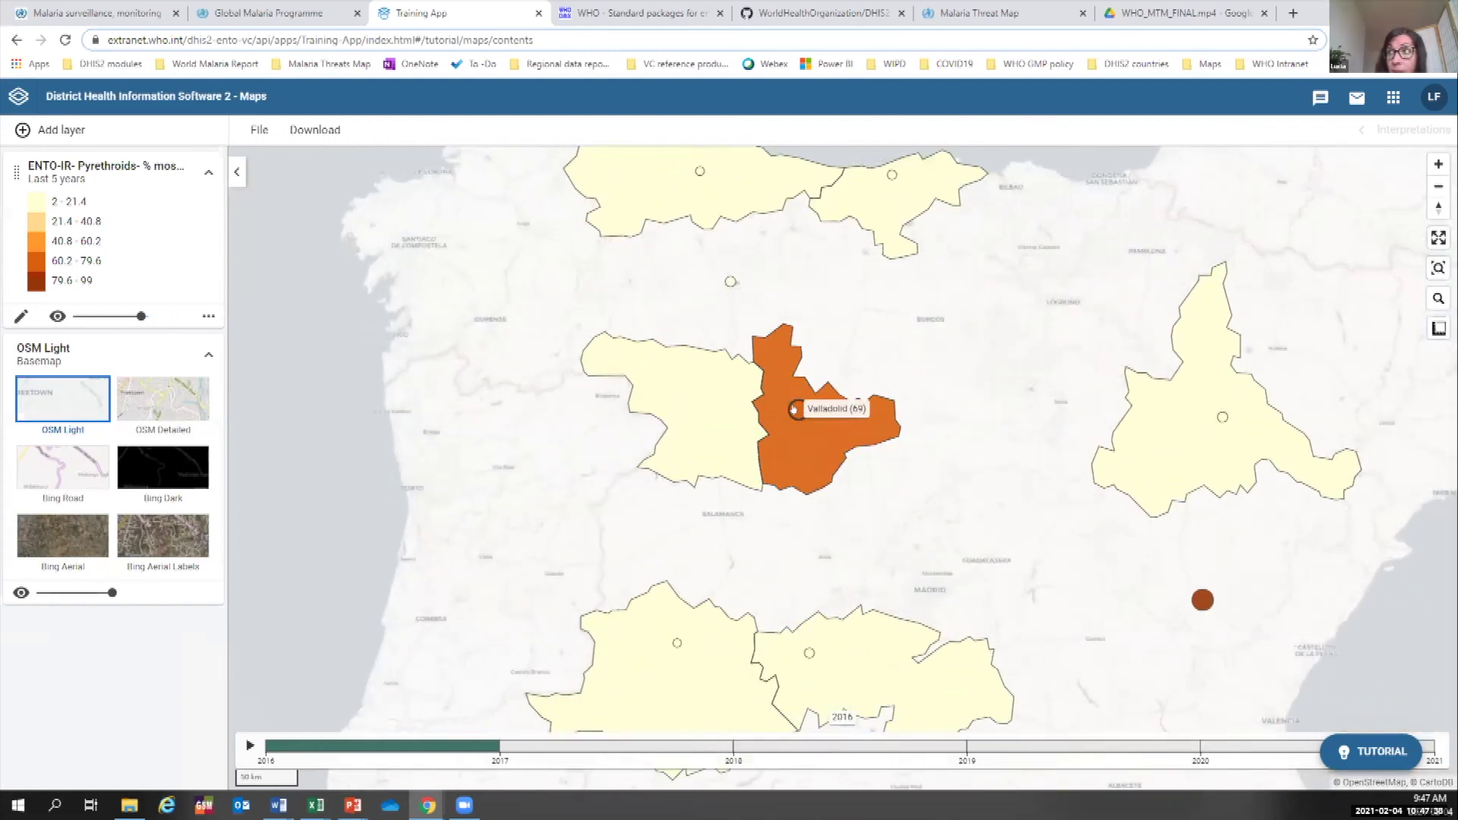
{"action": "scroll", "coordinate": [793, 409], "scroll_direction": "down", "scroll_amount": 2}
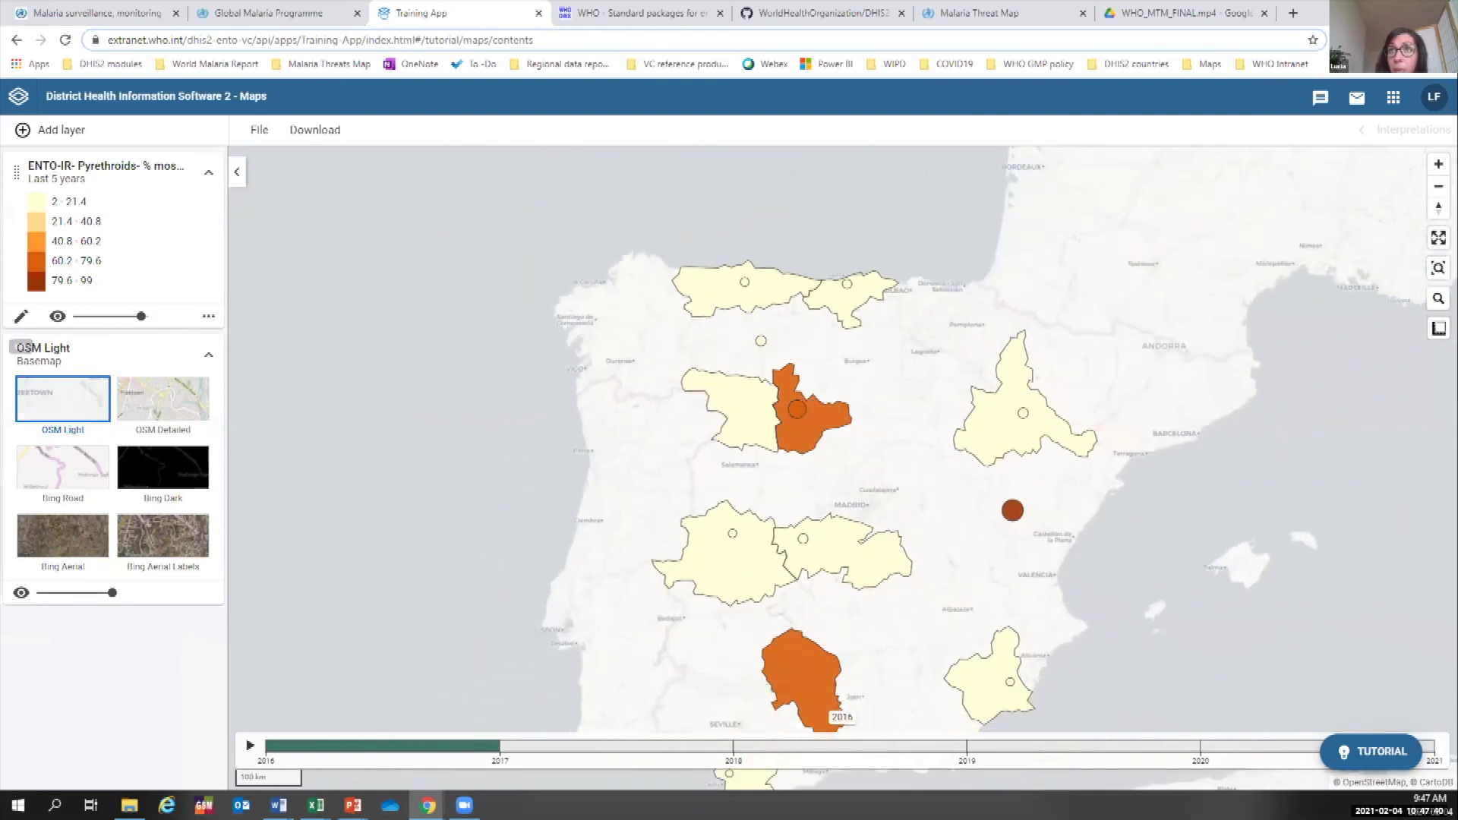
{"action": "left_click", "coordinate": [20, 316]}
{"action": "left_click", "coordinate": [745, 304]}
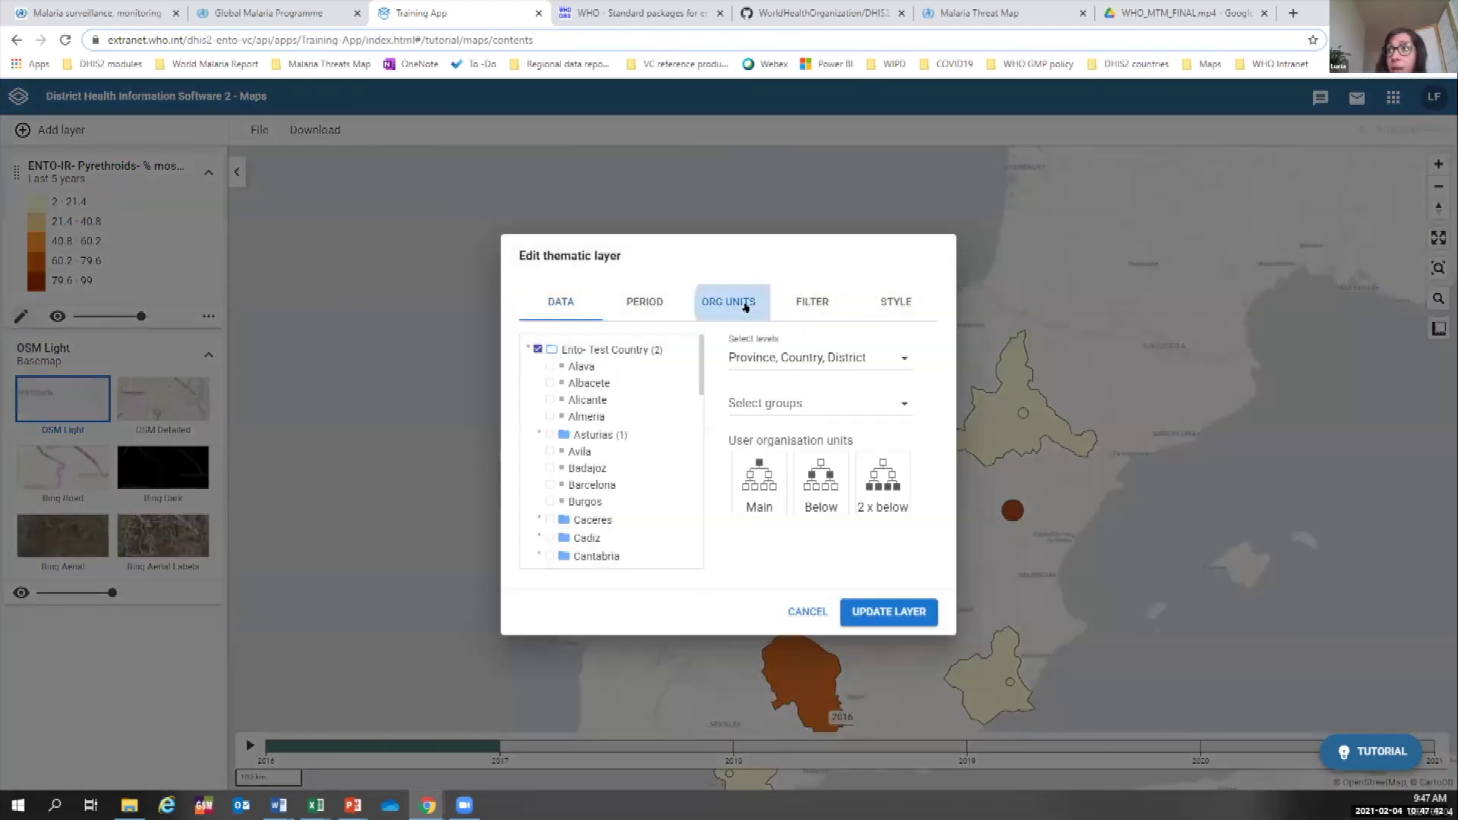
{"action": "left_click", "coordinate": [750, 360]}
{"action": "left_click", "coordinate": [740, 382]}
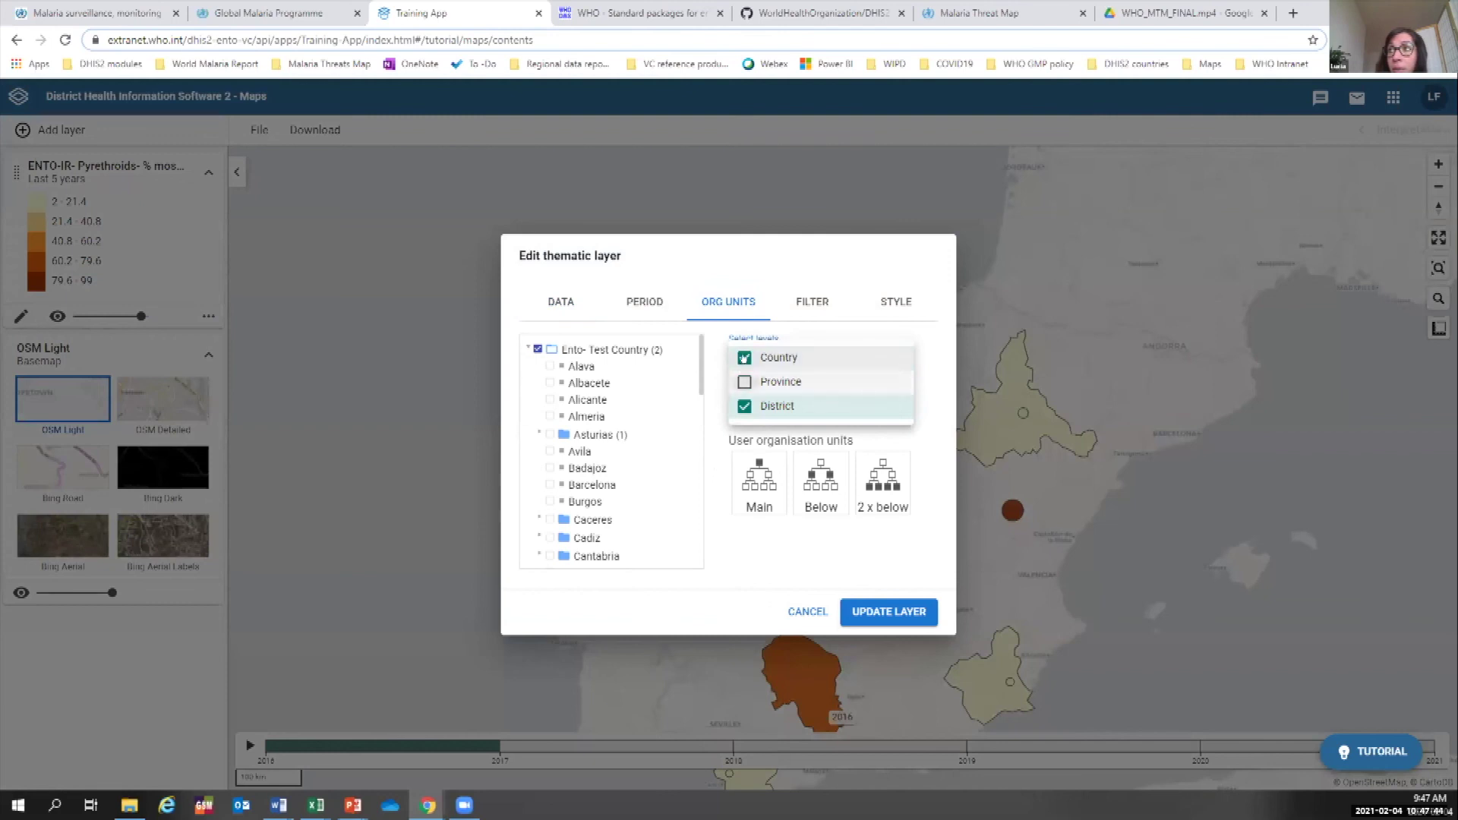
{"action": "left_click", "coordinate": [745, 358]}
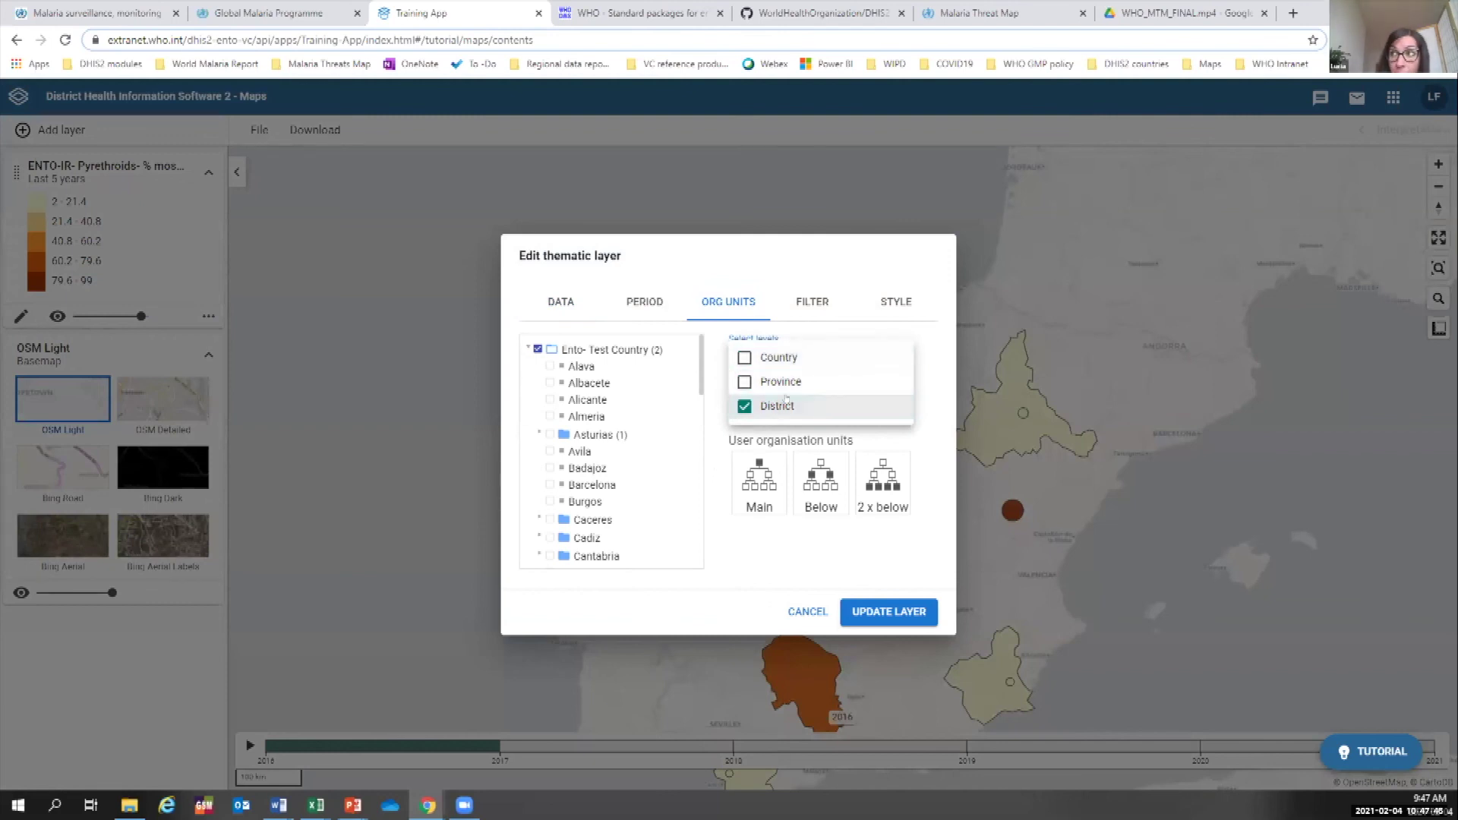
{"action": "left_click", "coordinate": [843, 616]}
{"action": "left_click", "coordinate": [858, 612]}
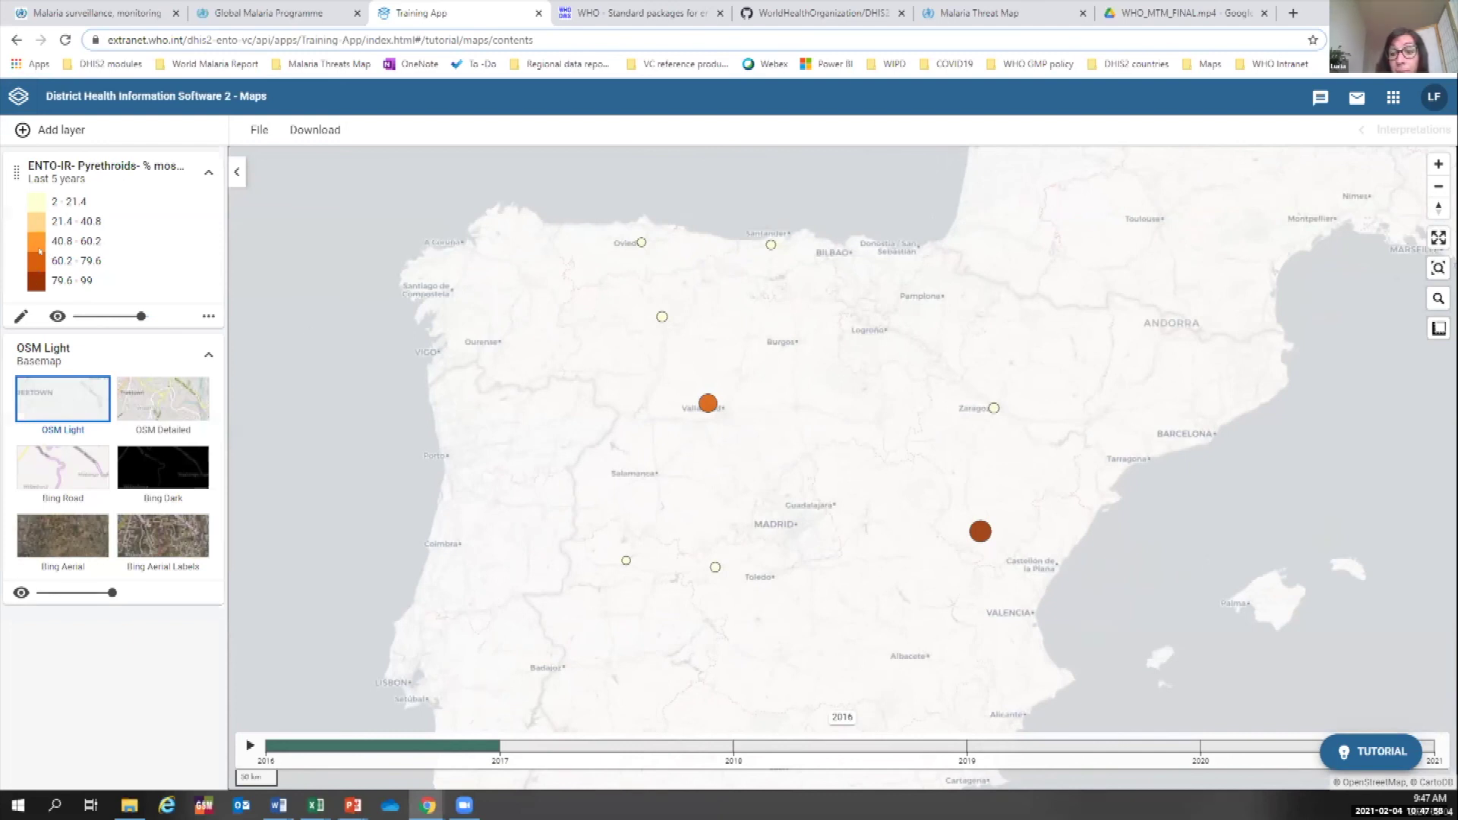
Style the pyrethroid layer with the predefined legend set ENTO-IR- Insecticide resistance status and update it.
{"action": "left_click", "coordinate": [21, 316]}
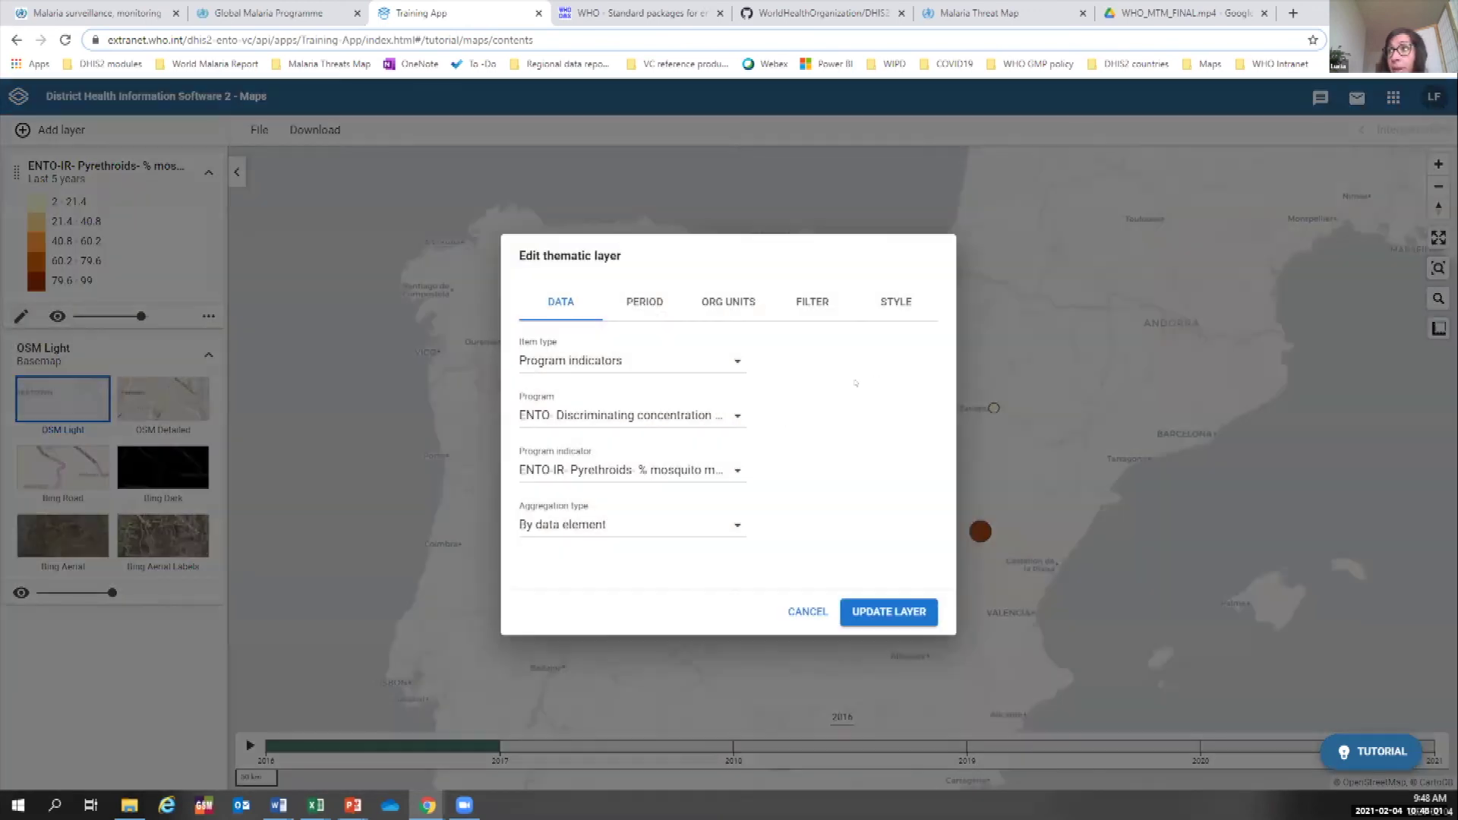
{"action": "left_click", "coordinate": [892, 308]}
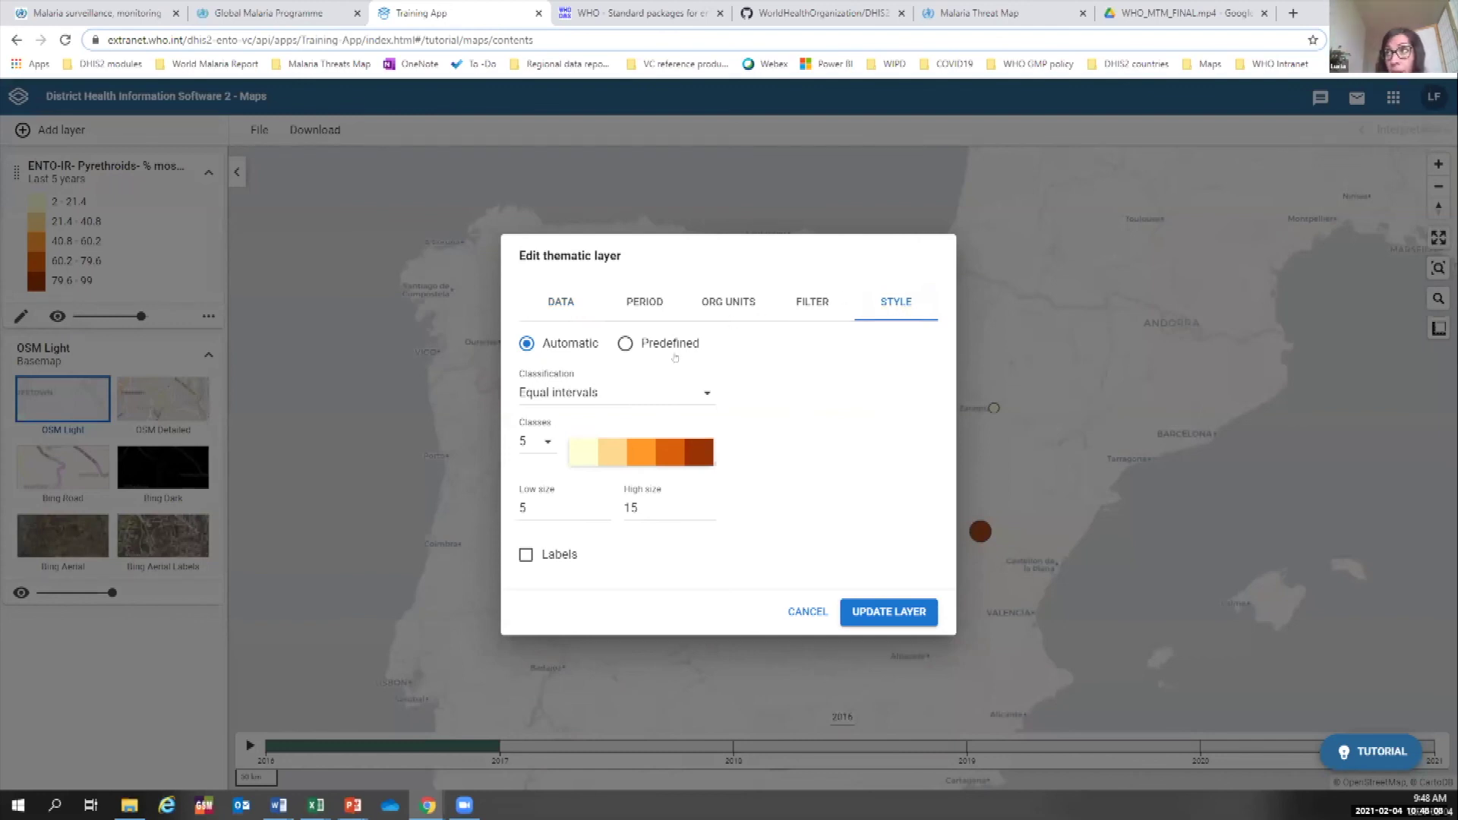
{"action": "left_click", "coordinate": [589, 387]}
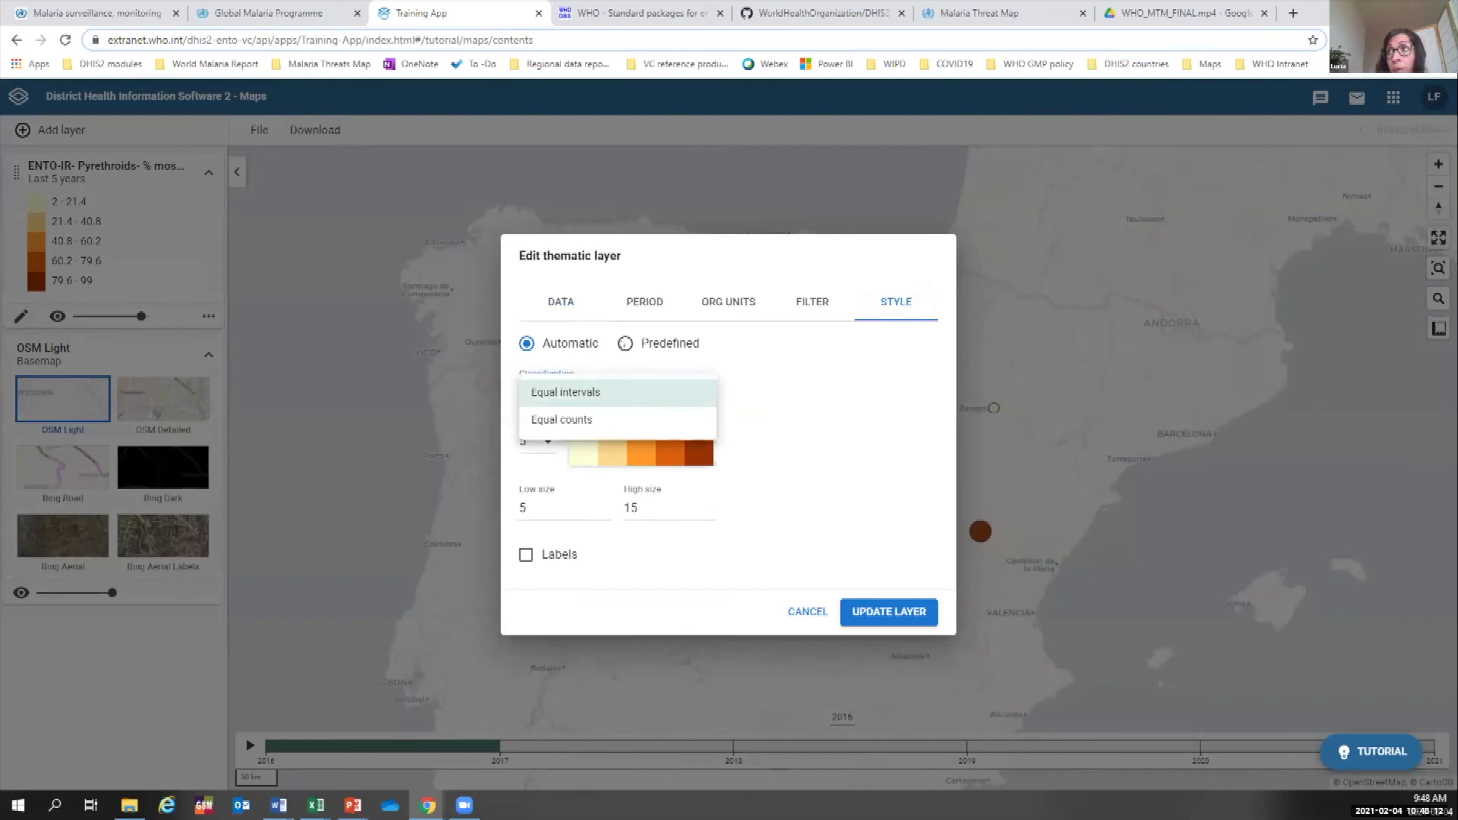
{"action": "left_click", "coordinate": [623, 343]}
{"action": "left_click", "coordinate": [625, 344]}
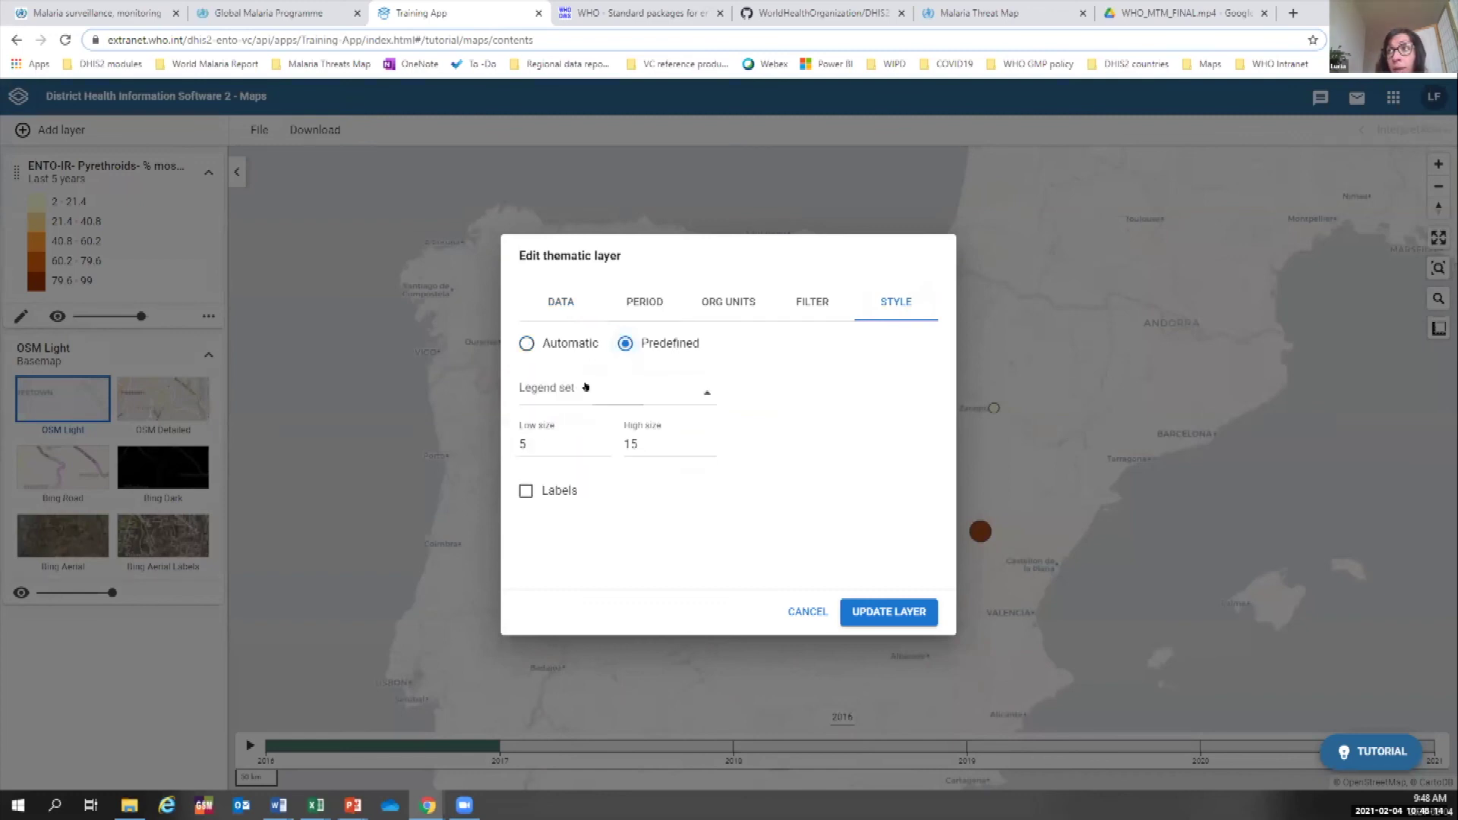
{"action": "left_click", "coordinate": [585, 388]}
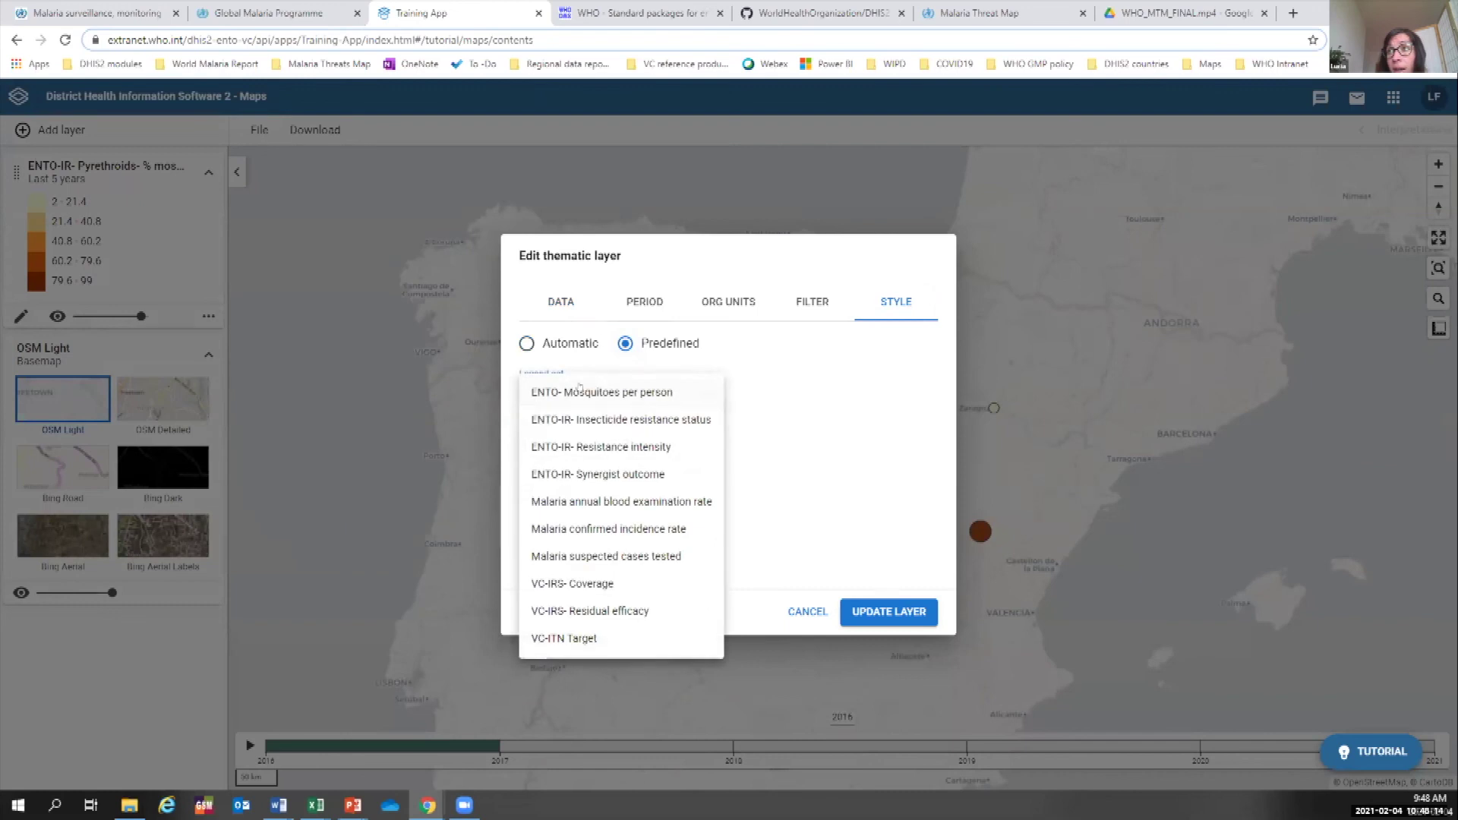
{"action": "left_click", "coordinate": [611, 419]}
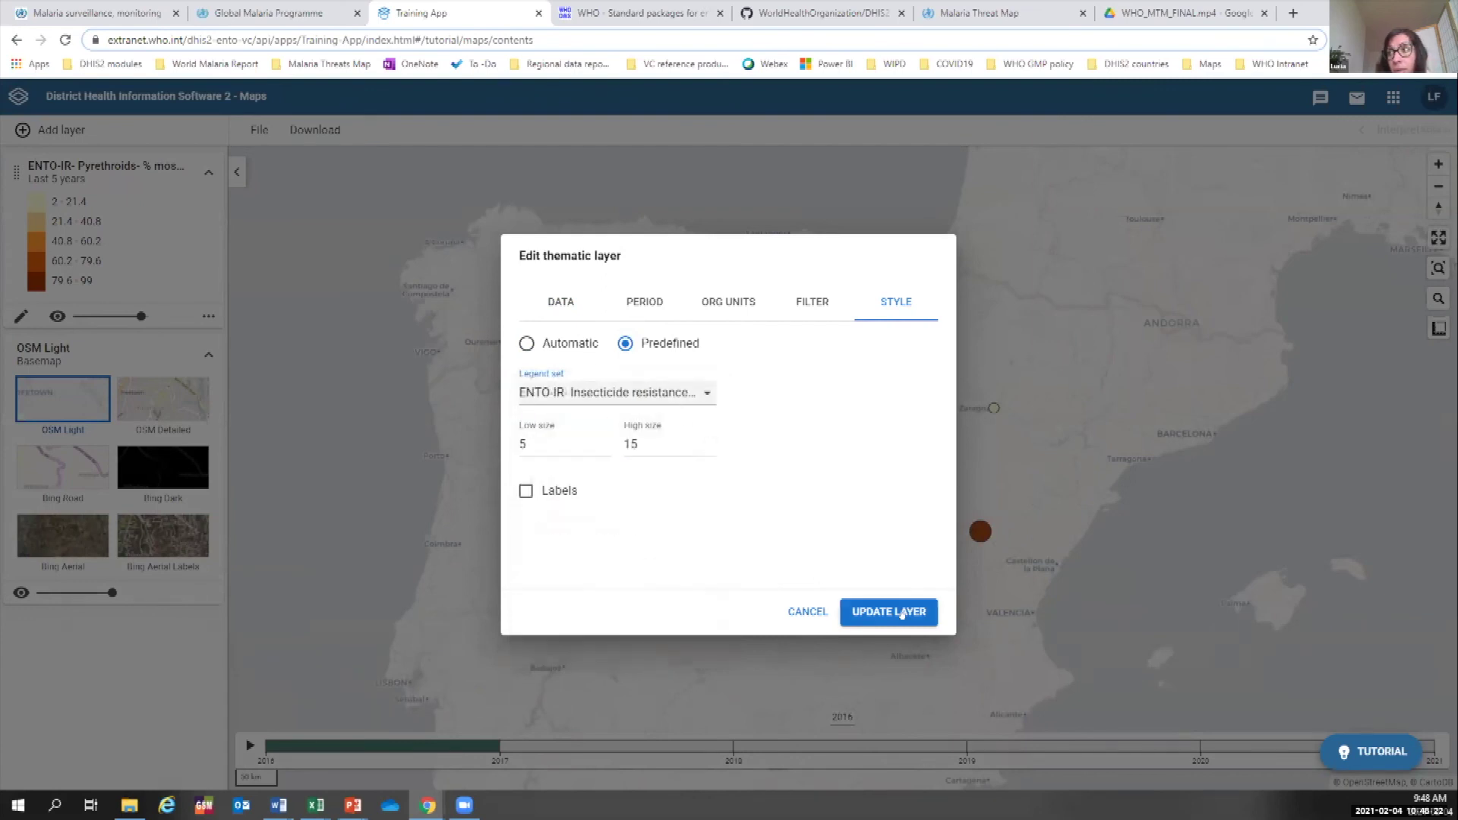
{"action": "left_click", "coordinate": [889, 613]}
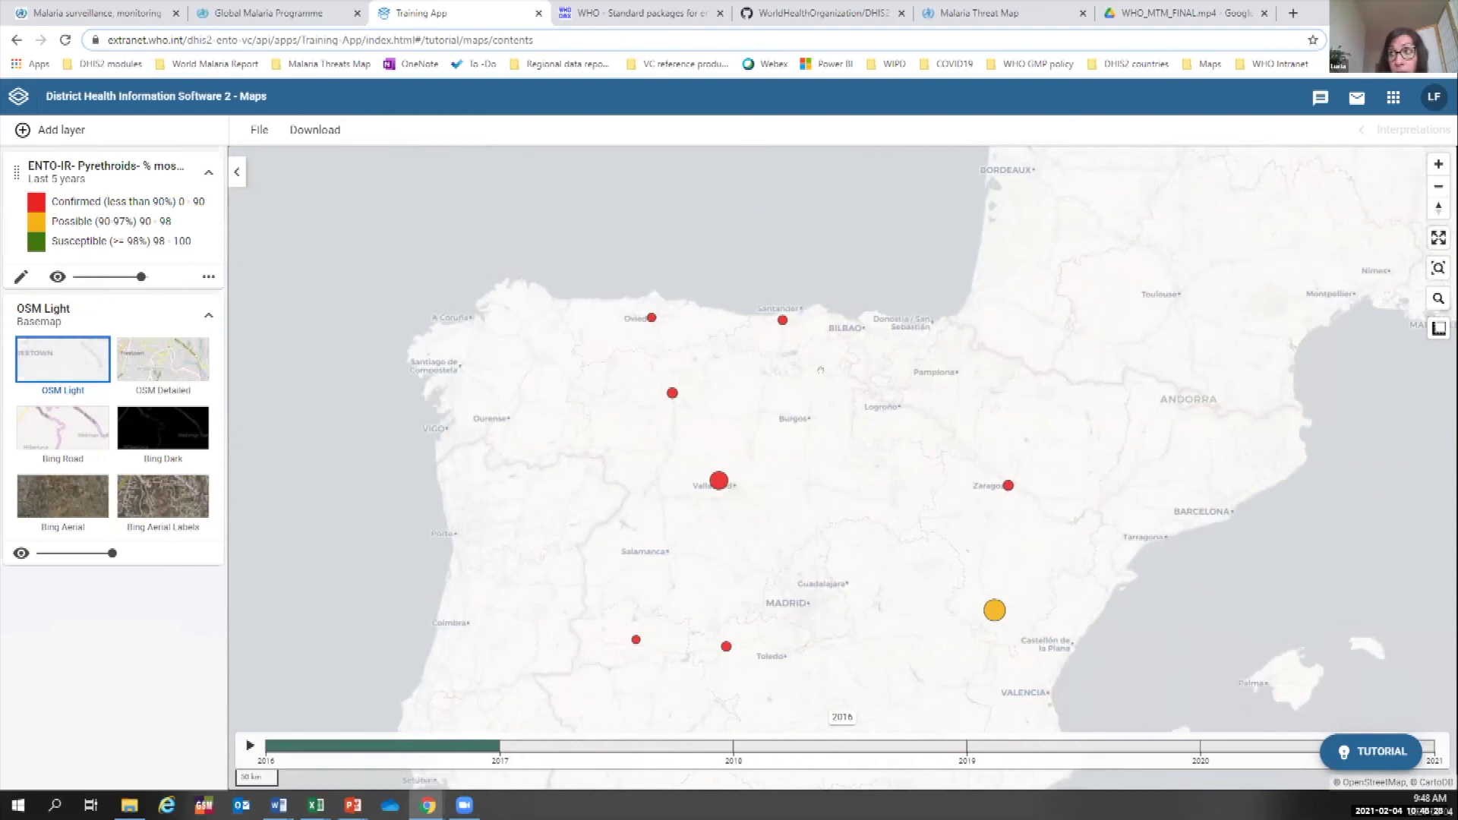
Save the map under a name combining IR, the presenter's first name and Demo.
{"action": "left_click", "coordinate": [254, 131]}
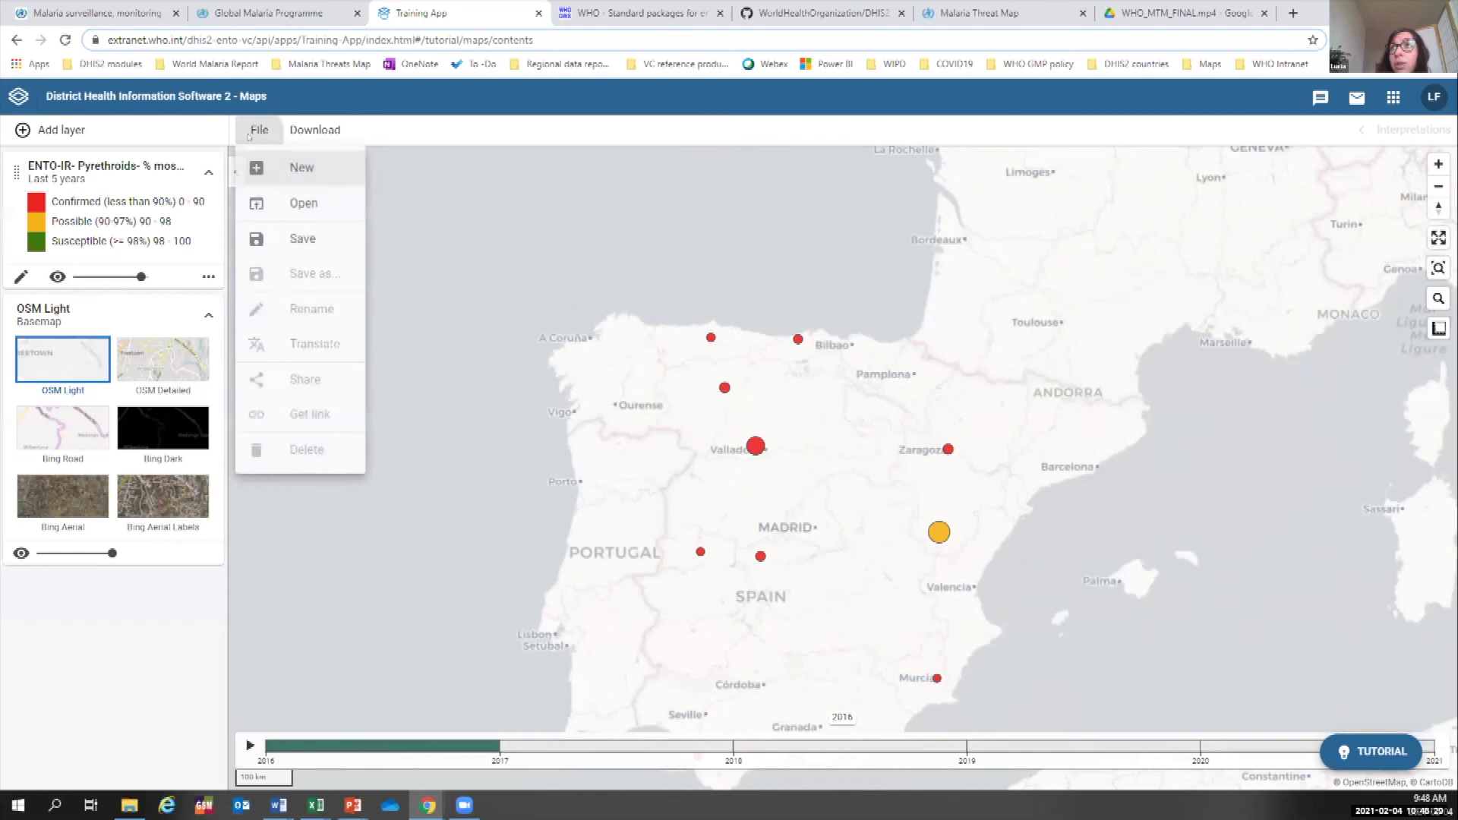
{"action": "left_click", "coordinate": [284, 236]}
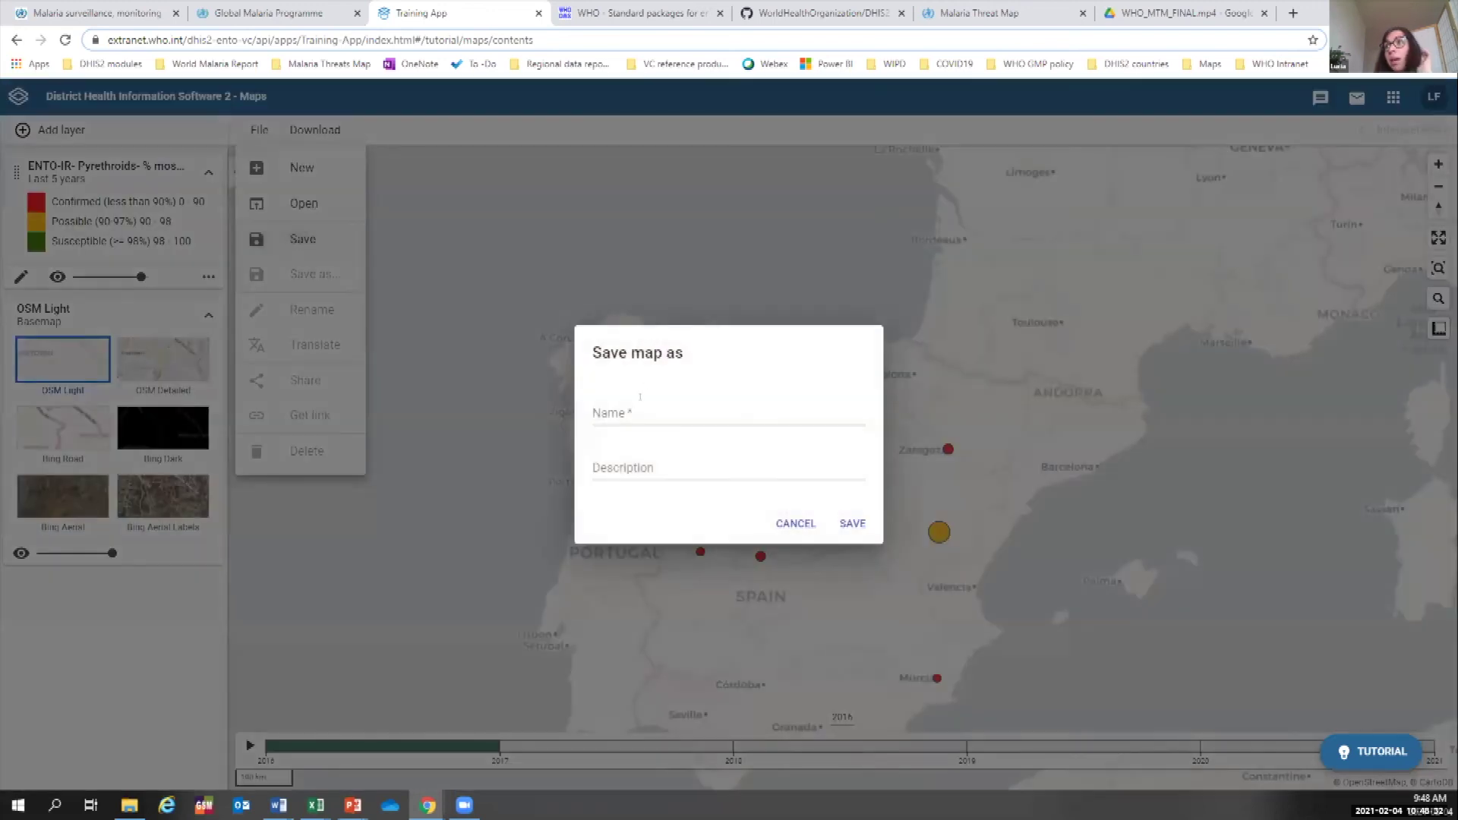
{"action": "type", "text": "IR Lucia Demo"}
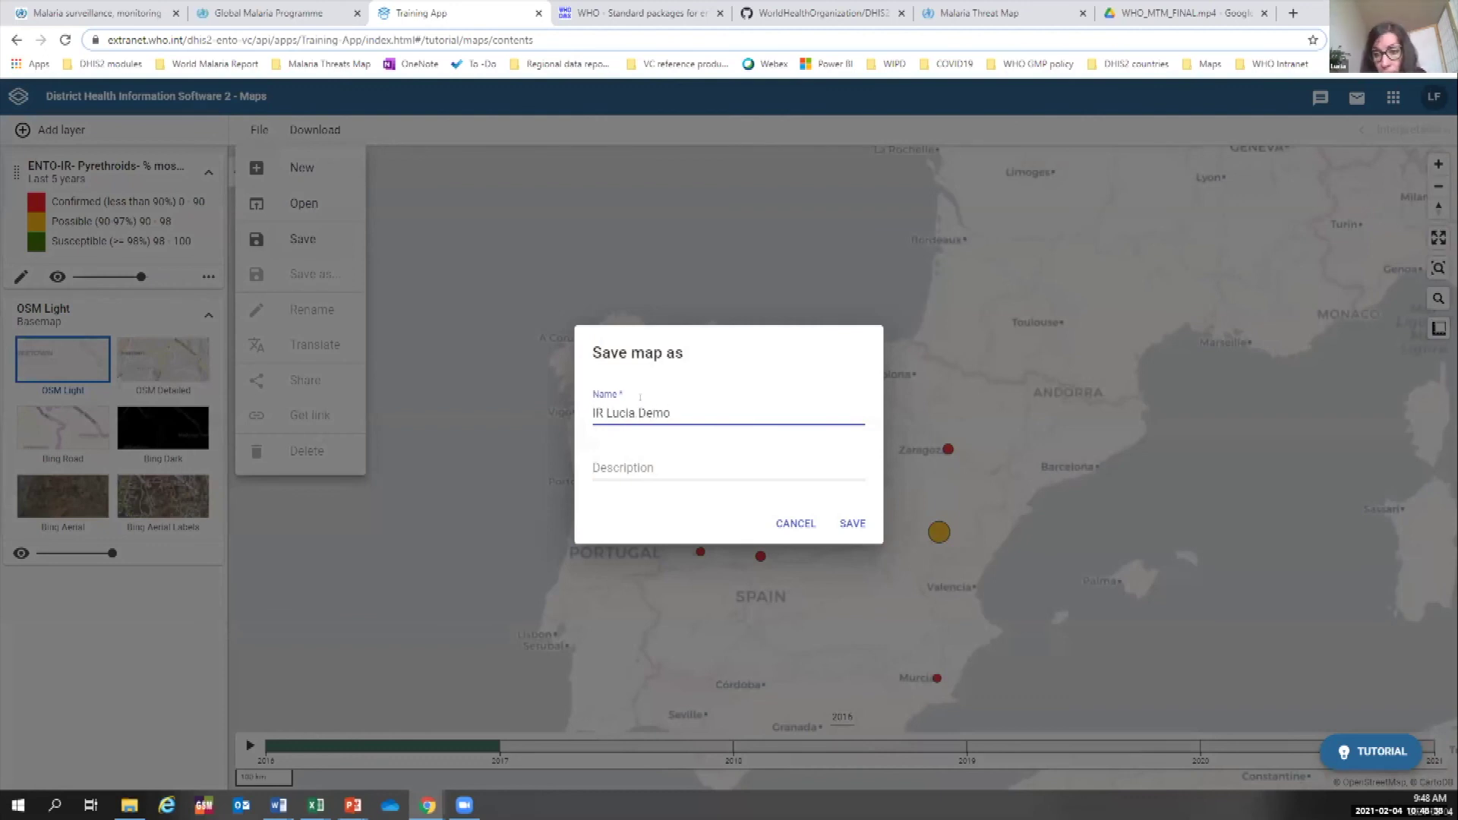
{"action": "left_click", "coordinate": [854, 526]}
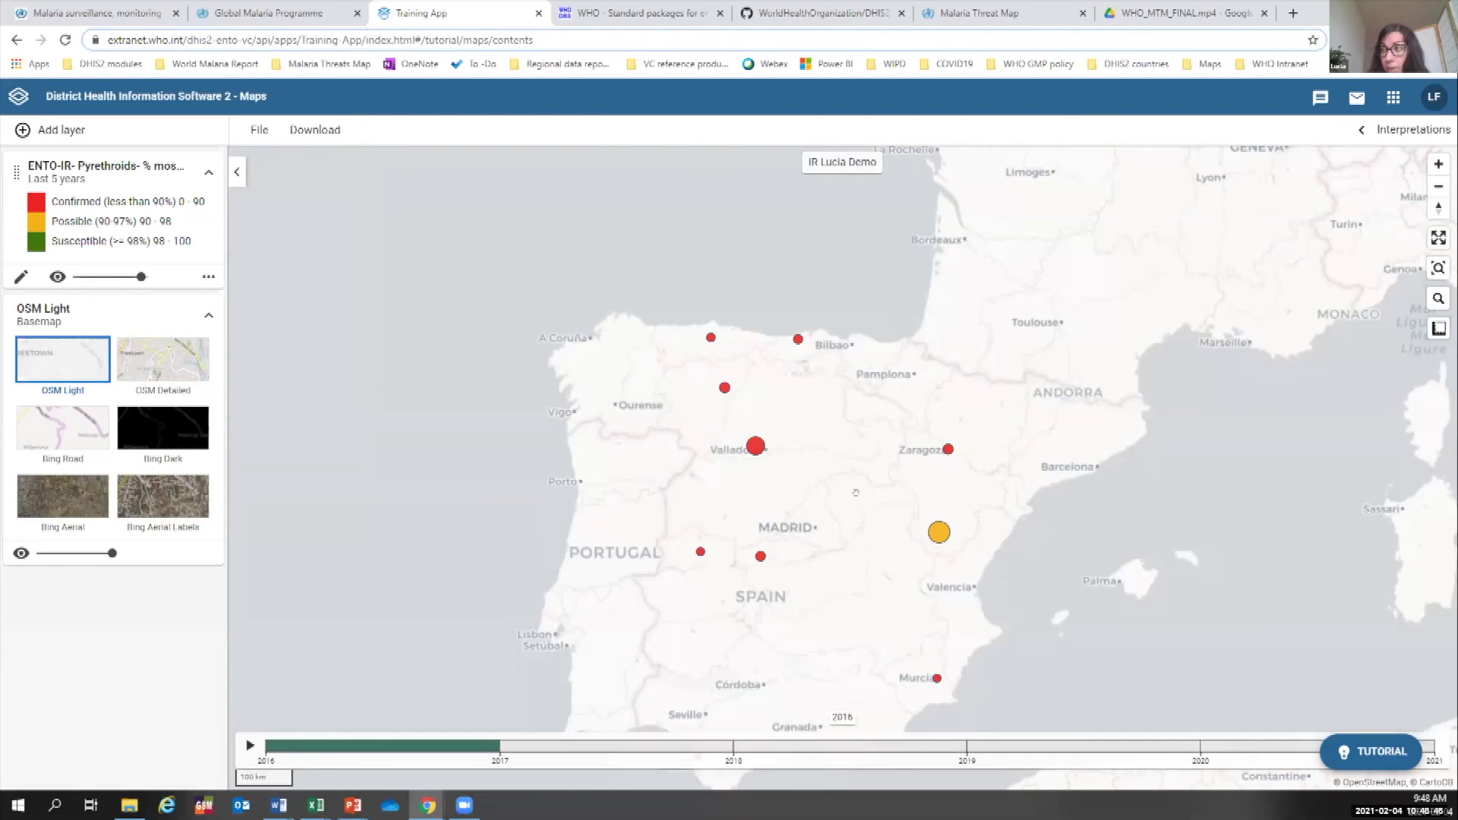
Edit the Insecticide Resistance Results dashboard to add the newly saved IR demo map and widen its tile.
{"action": "left_click", "coordinate": [16, 99]}
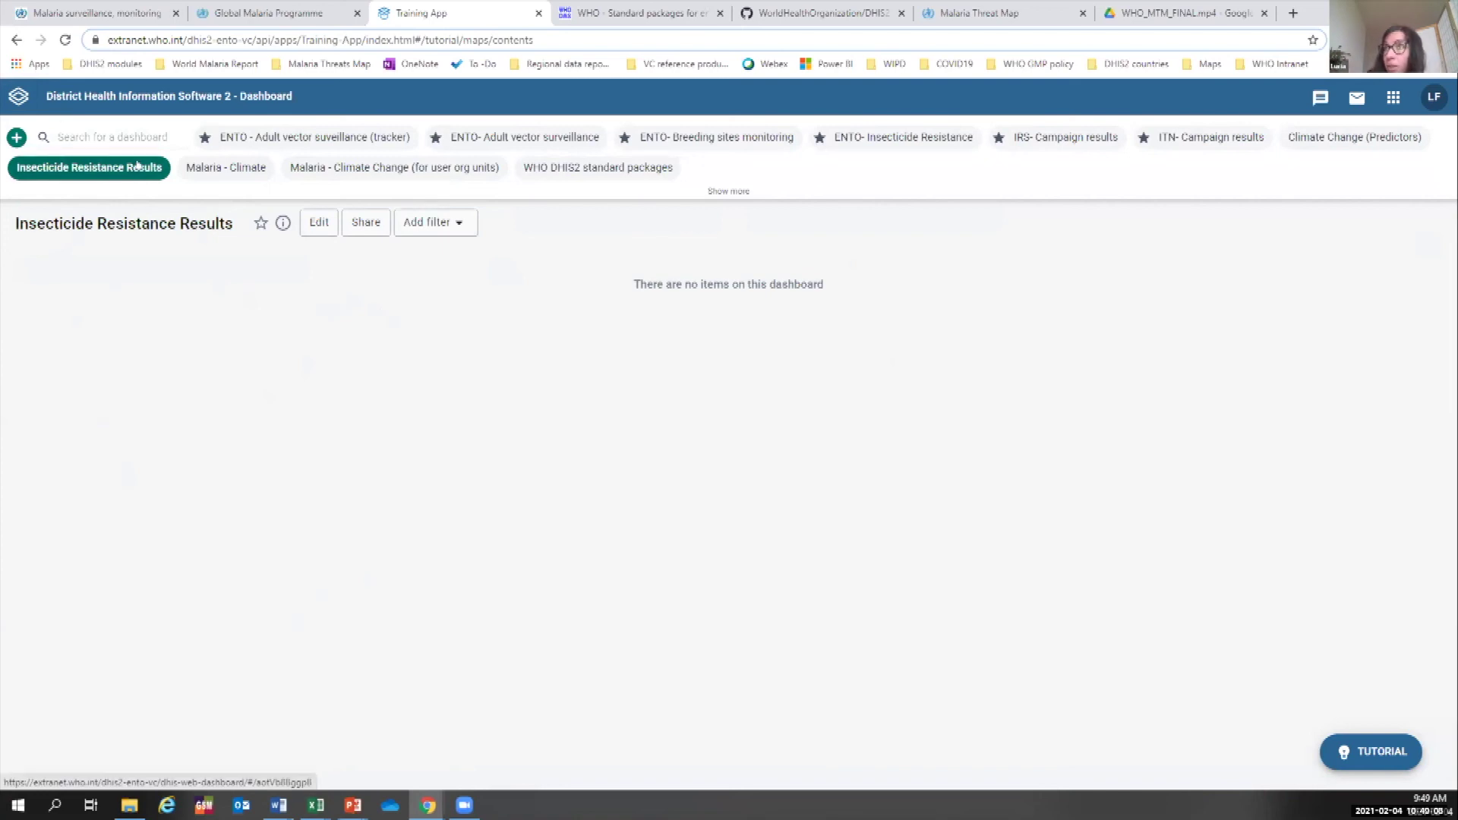
{"action": "left_click", "coordinate": [308, 223]}
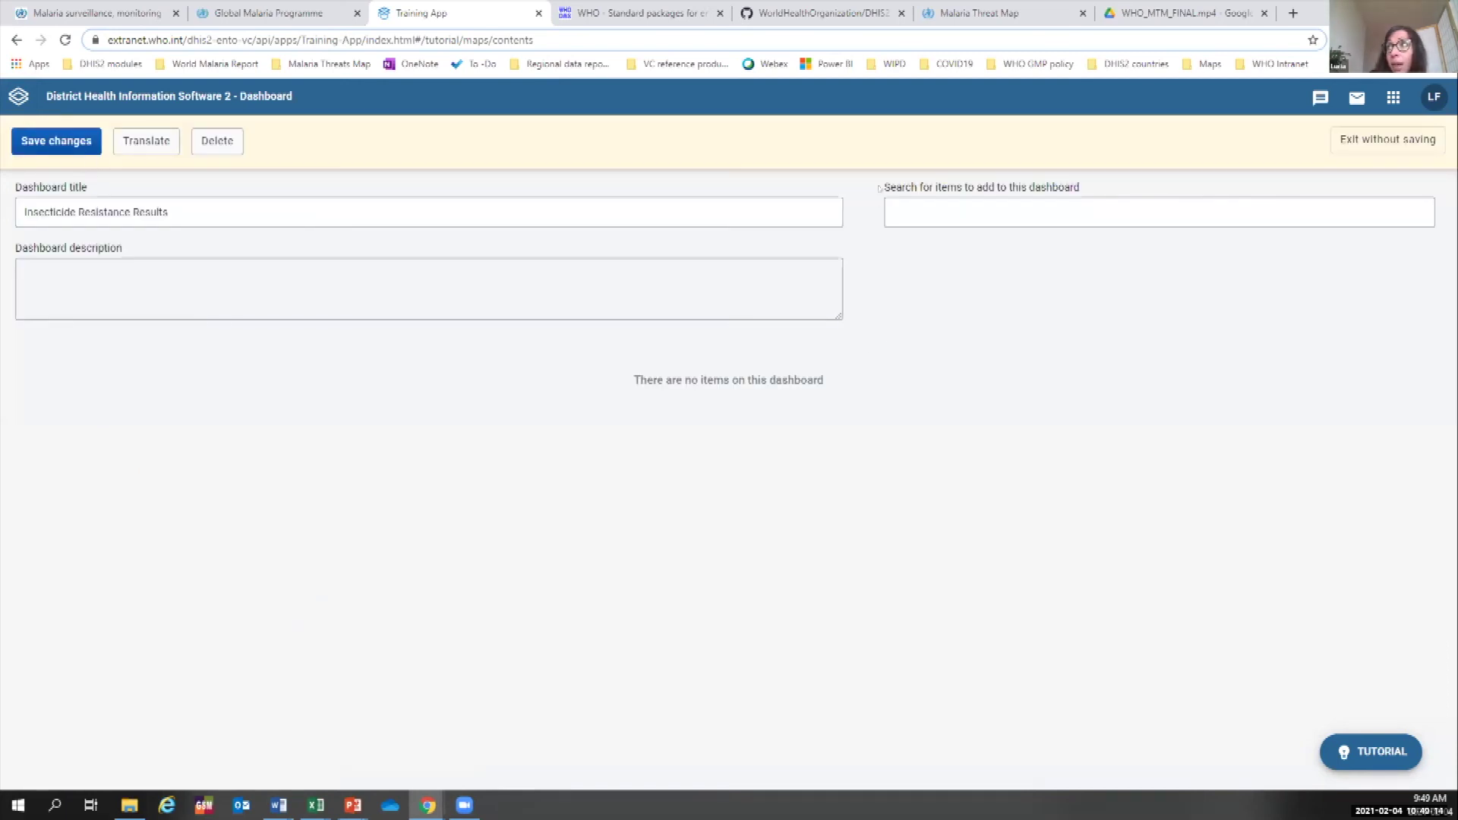
{"action": "left_click_drag", "start_coordinate": [880, 186], "coordinate": [1086, 190]}
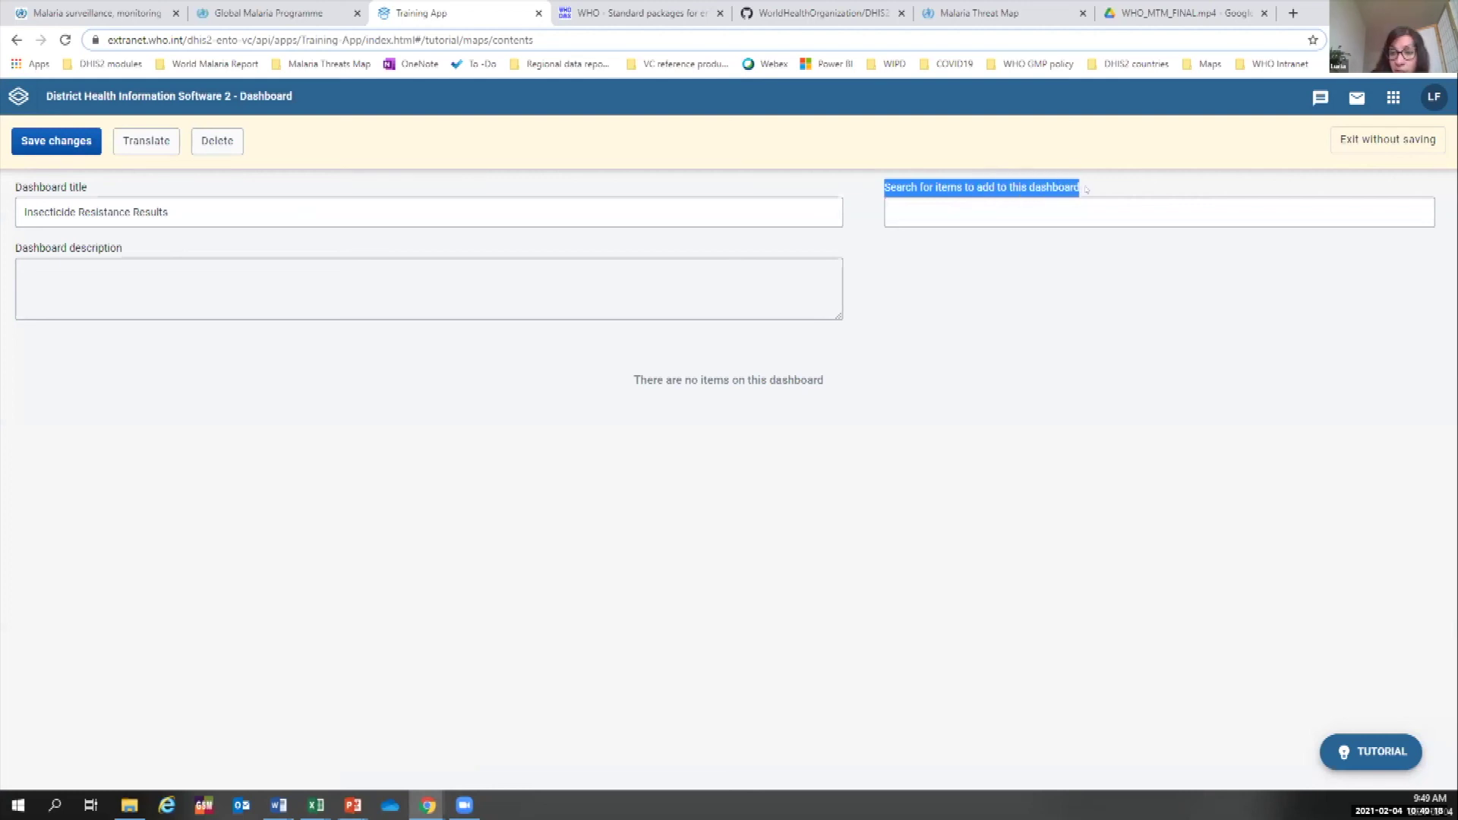
{"action": "left_click", "coordinate": [1062, 222]}
{"action": "type", "text": "Luci"}
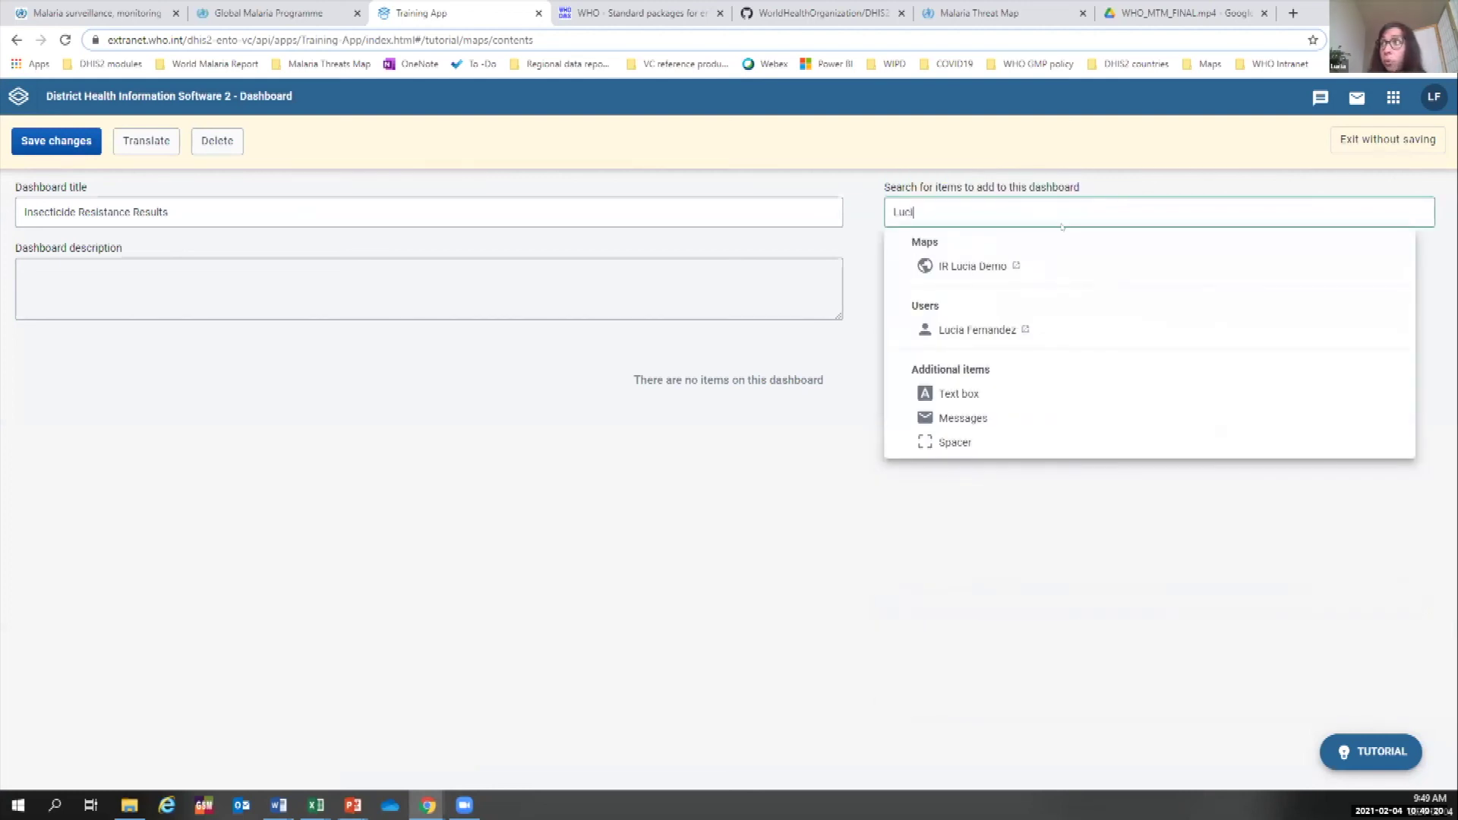
{"action": "type", "text": "a De"}
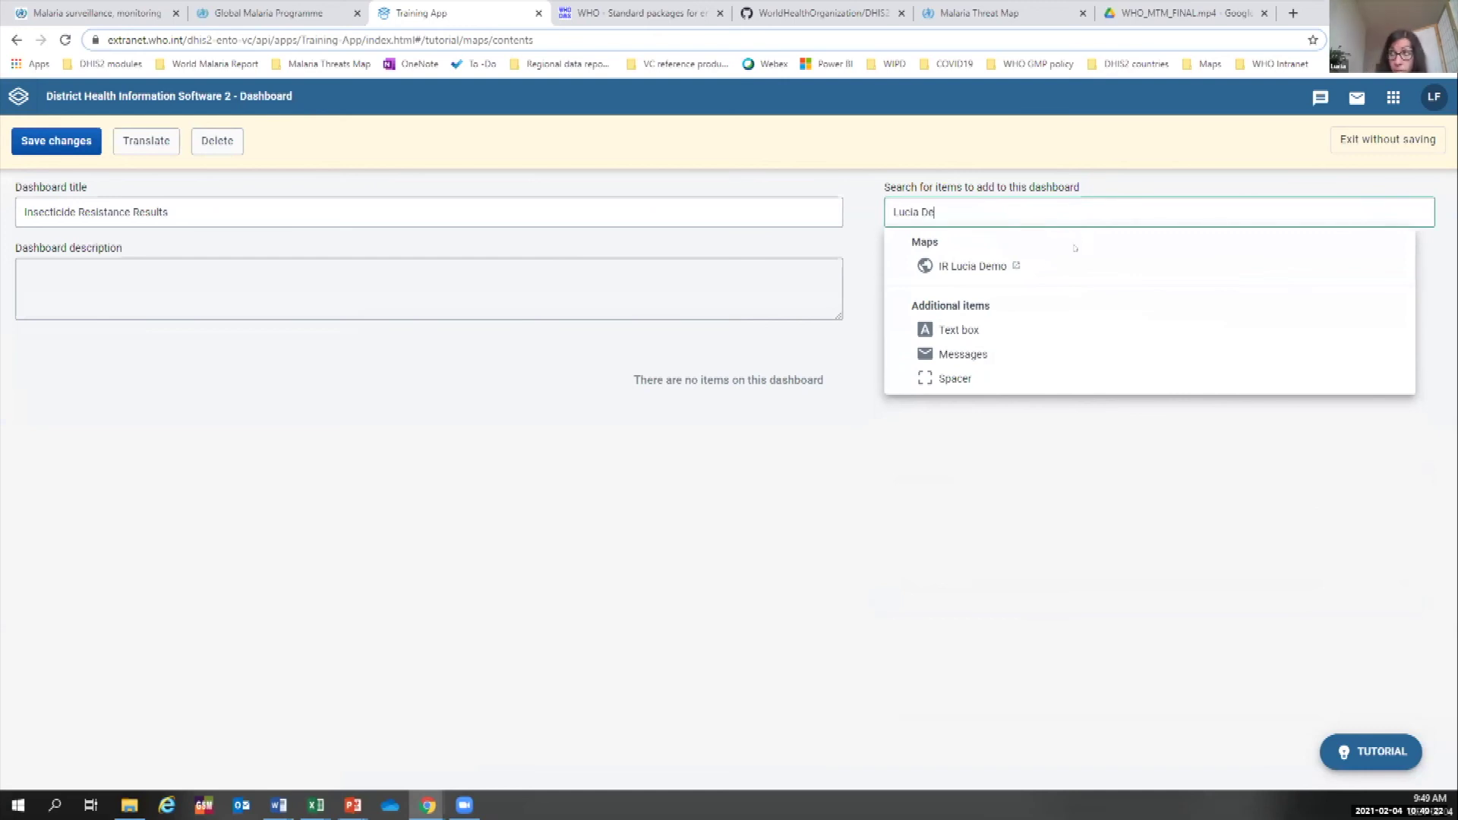
{"action": "left_click", "coordinate": [967, 264]}
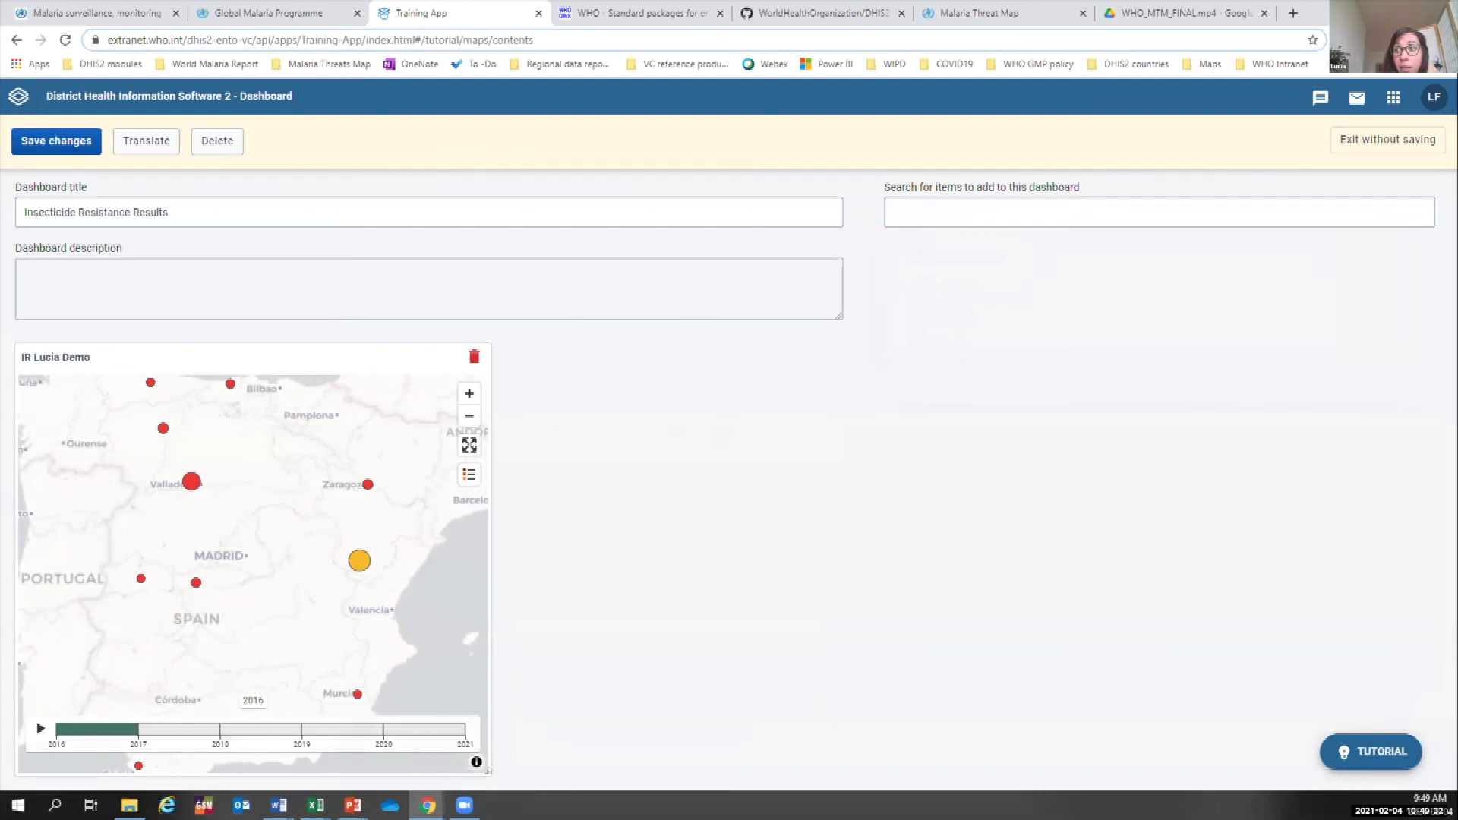
{"action": "left_click_drag", "start_coordinate": [488, 772], "coordinate": [1251, 782]}
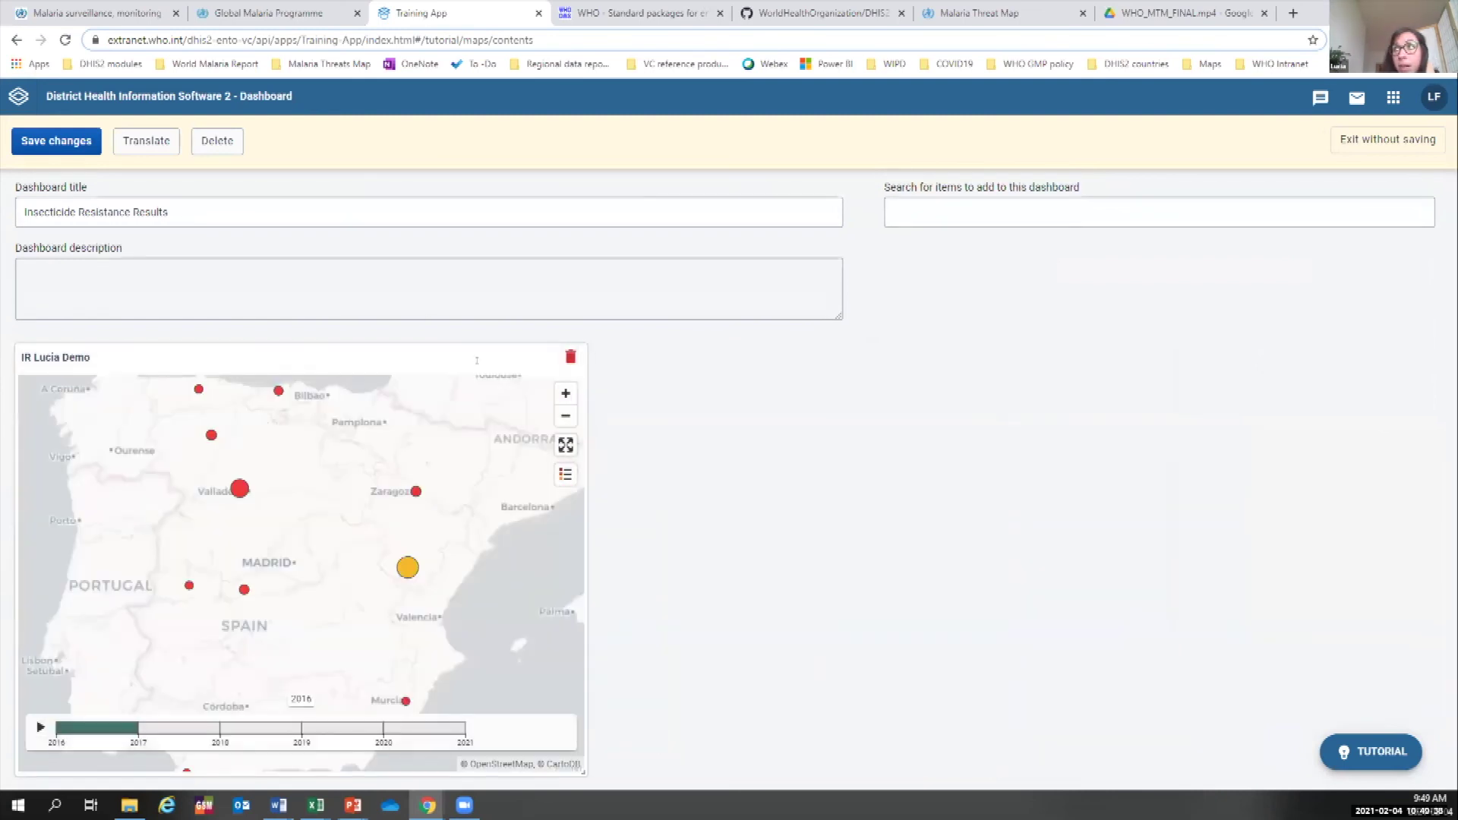
Place the event chart IR- Pyrethroids- Evolution of resistance over time per site beside the map, widen it and save the dashboard.
{"action": "left_click", "coordinate": [951, 214]}
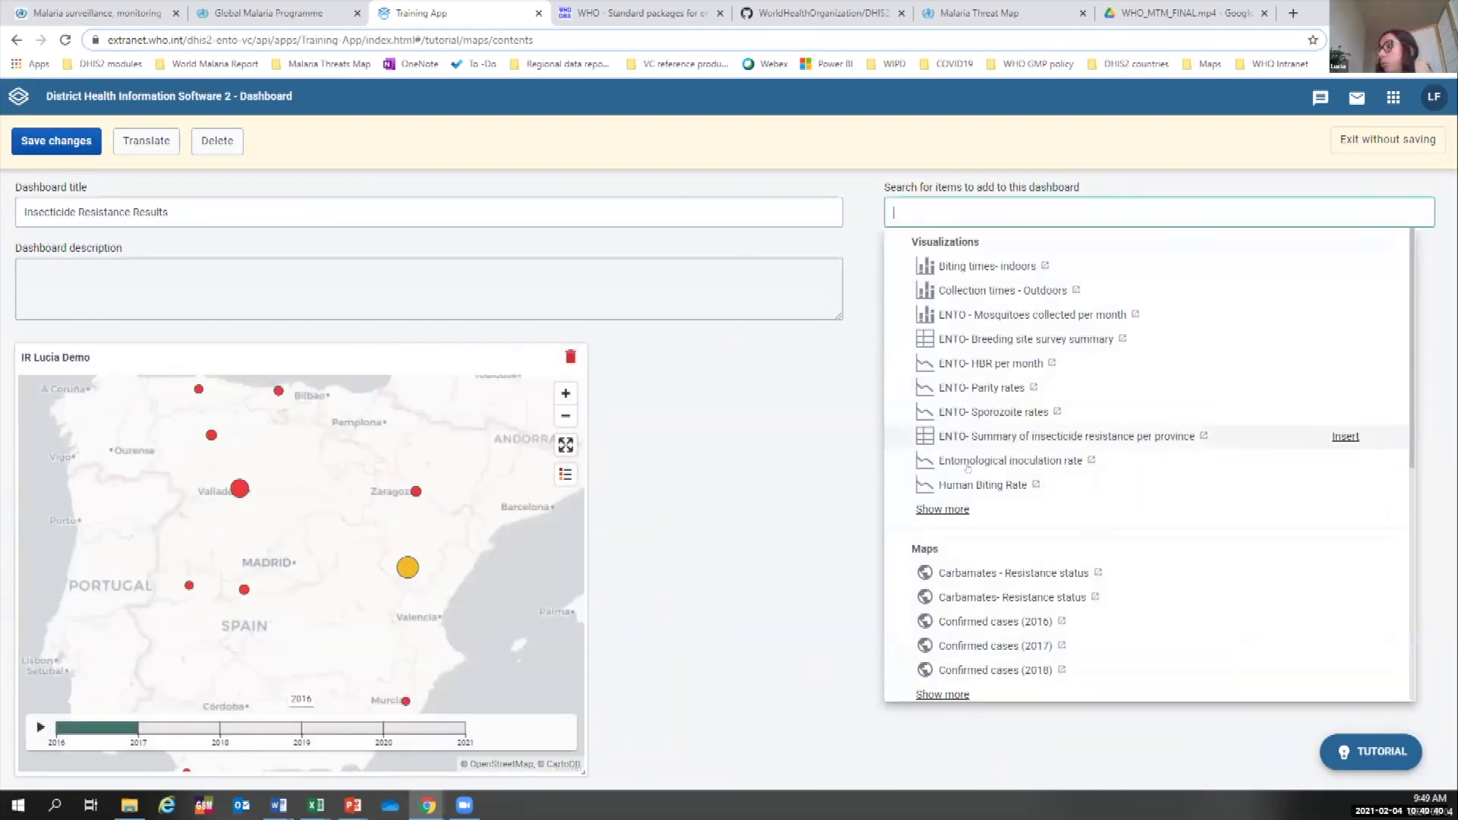
{"action": "scroll", "coordinate": [980, 471], "scroll_direction": "down", "scroll_amount": 1}
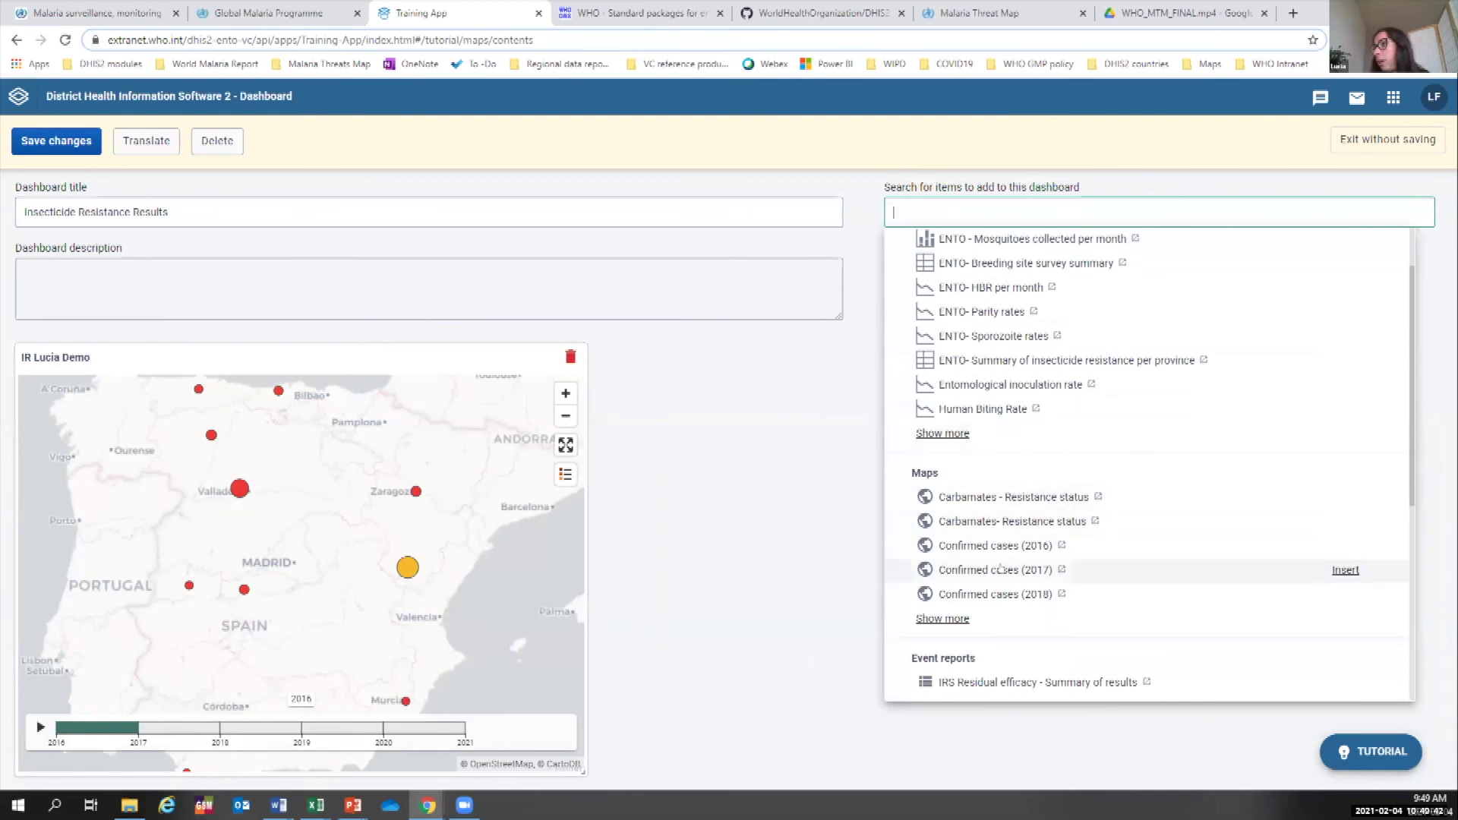
{"action": "type", "text": "pyre"}
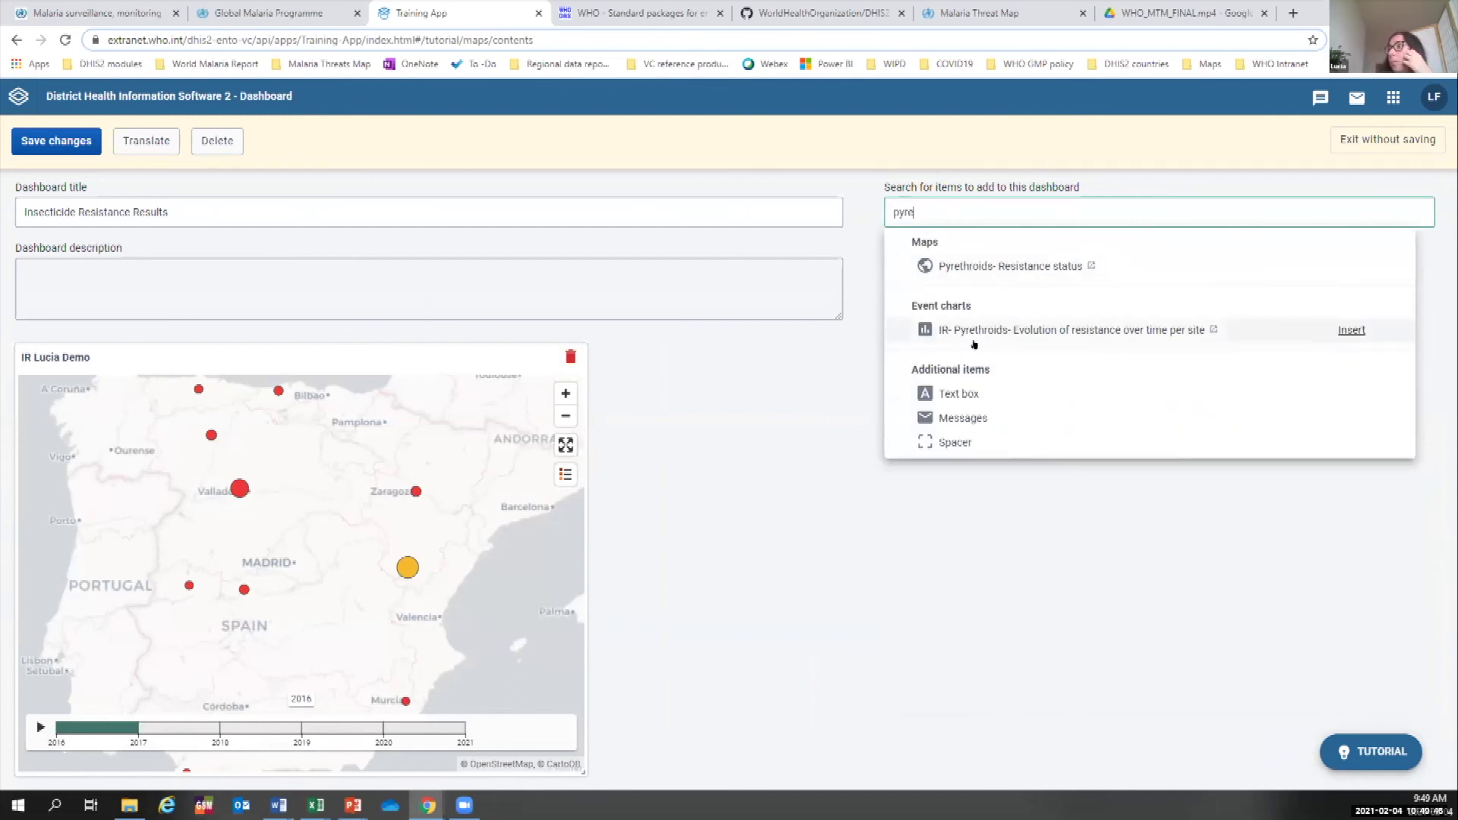
{"action": "left_click", "coordinate": [967, 332]}
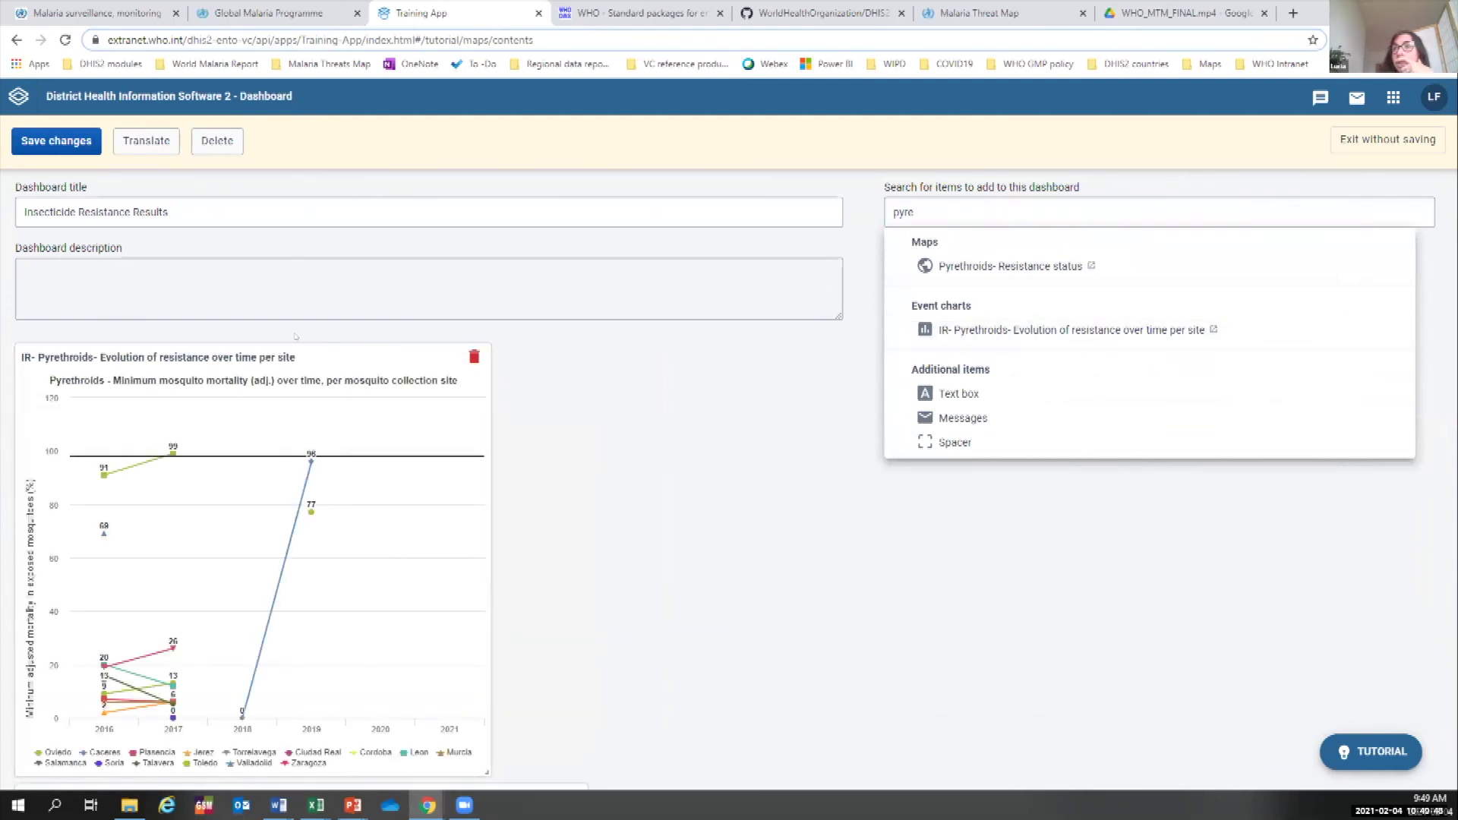
{"action": "left_click_drag", "start_coordinate": [232, 356], "coordinate": [915, 380]}
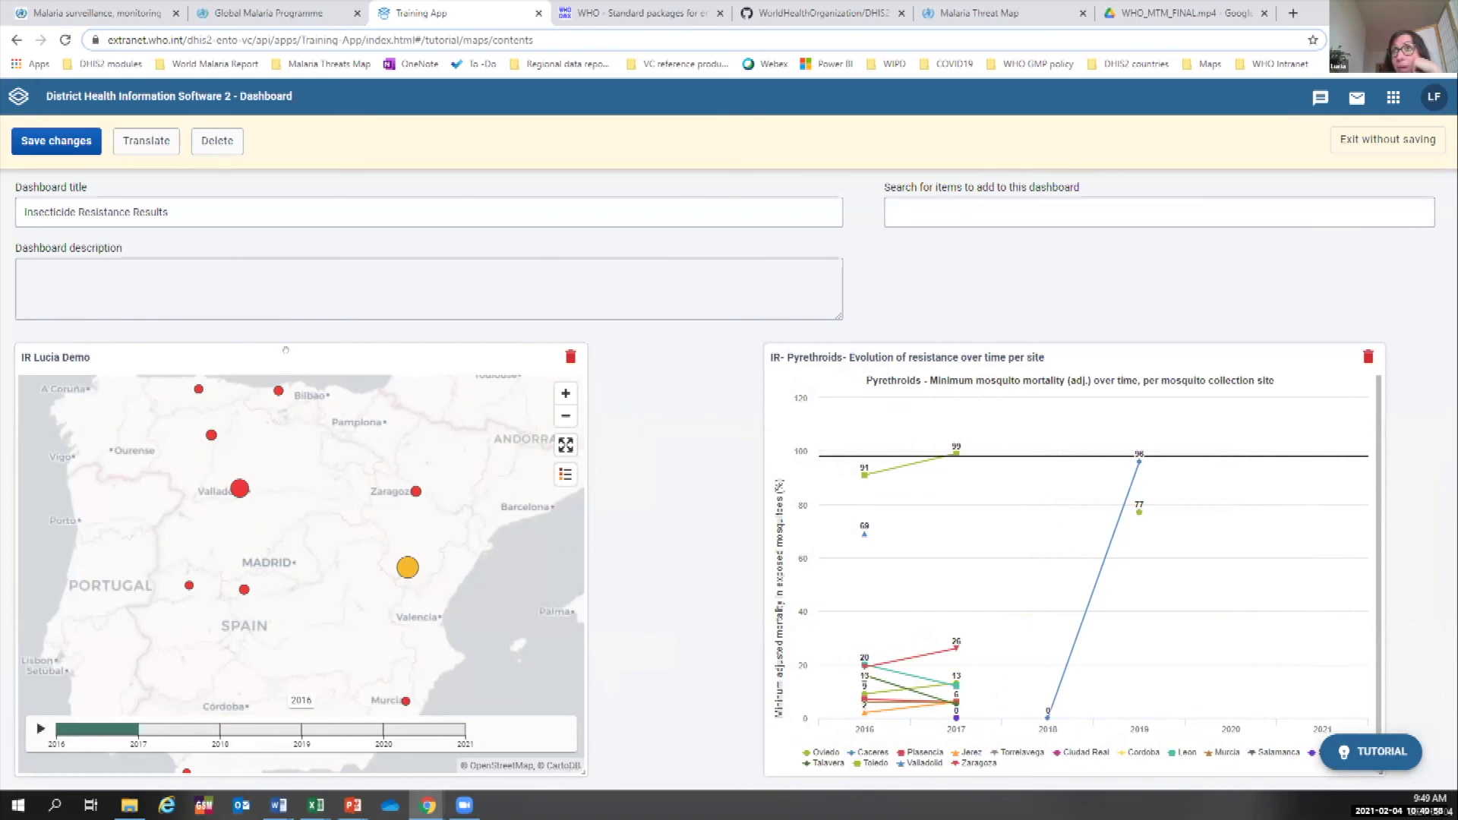
{"action": "left_click", "coordinate": [50, 143]}
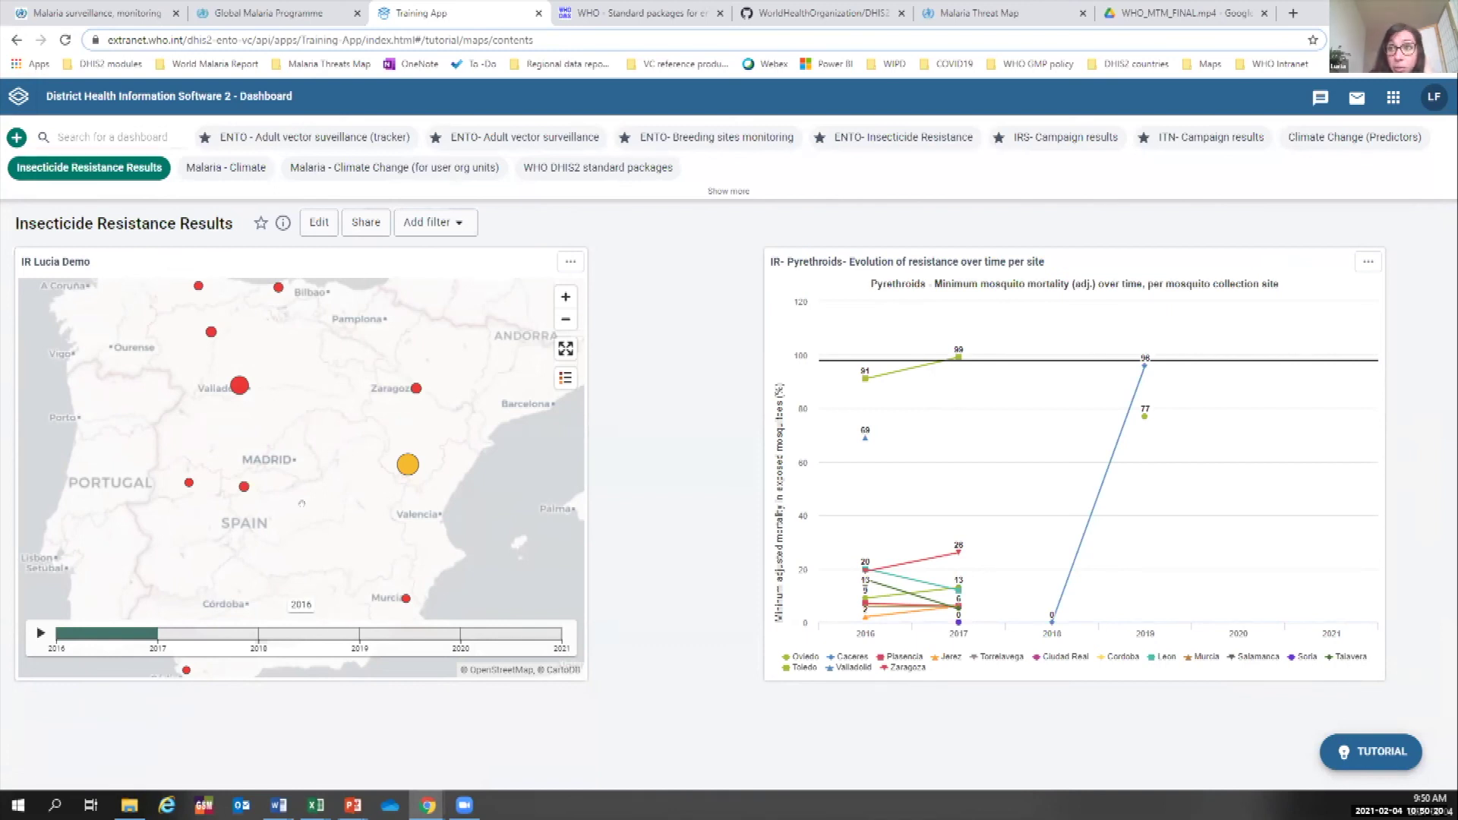
Compare pyrethroid resistance on the dashboard map across the timeline years, return to 2016 and inspect the Valladolid site's value.
{"action": "left_click", "coordinate": [272, 635]}
{"action": "left_click", "coordinate": [274, 635]}
{"action": "left_click", "coordinate": [411, 635]}
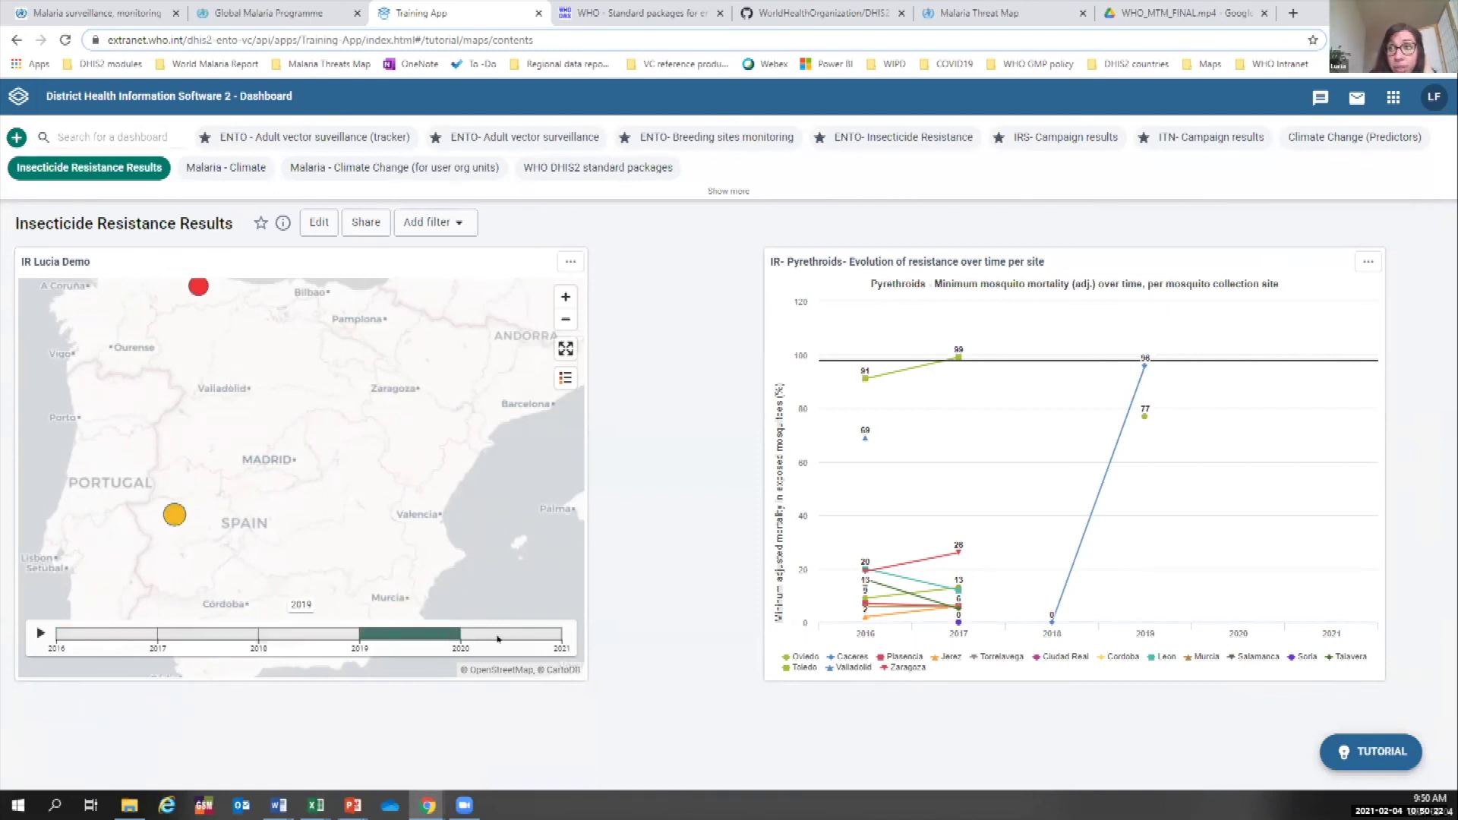
{"action": "left_click", "coordinate": [503, 636]}
{"action": "left_click", "coordinate": [410, 636]}
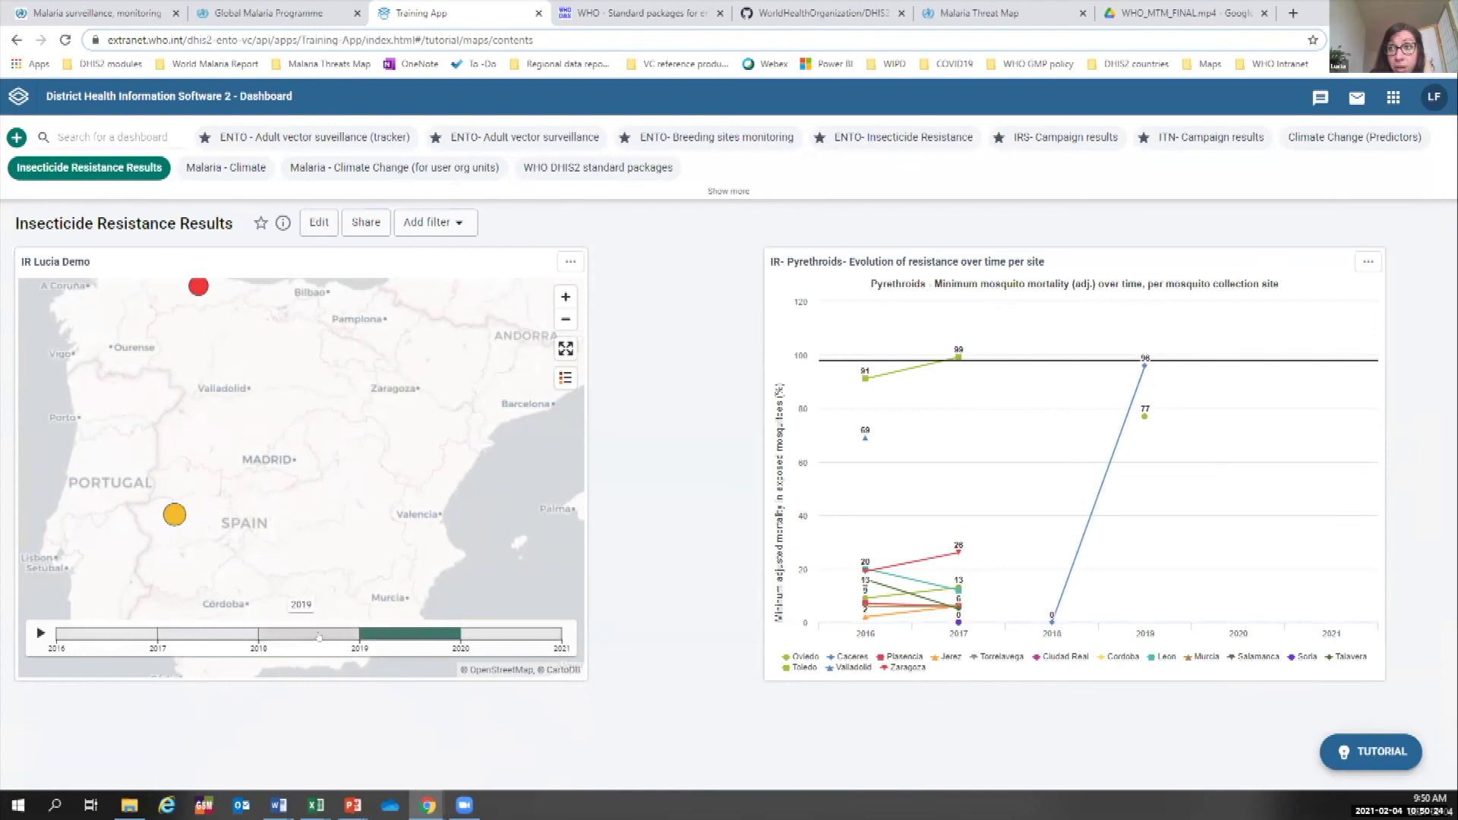
{"action": "left_click", "coordinate": [163, 636]}
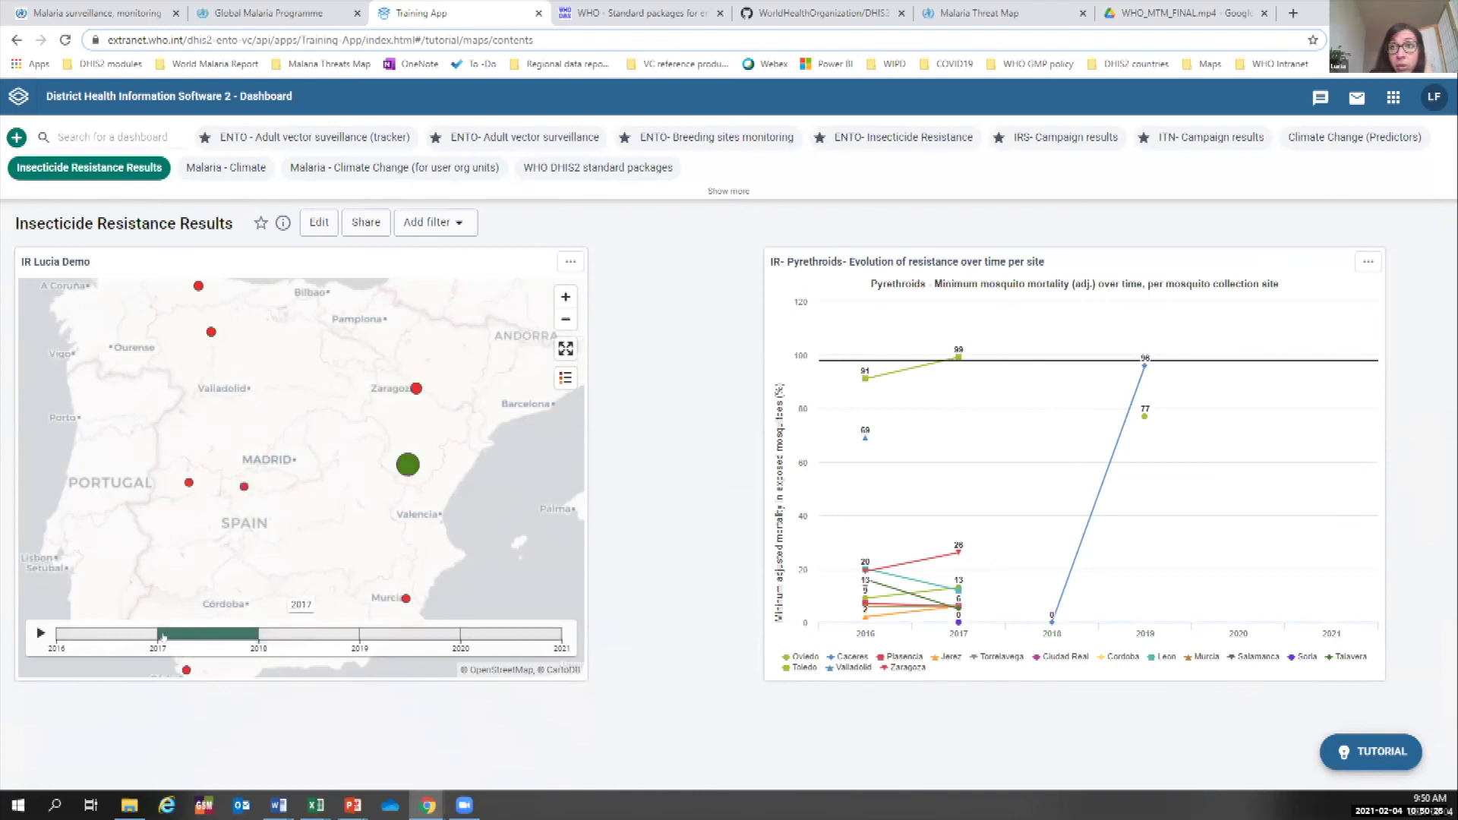
{"action": "left_click", "coordinate": [150, 636]}
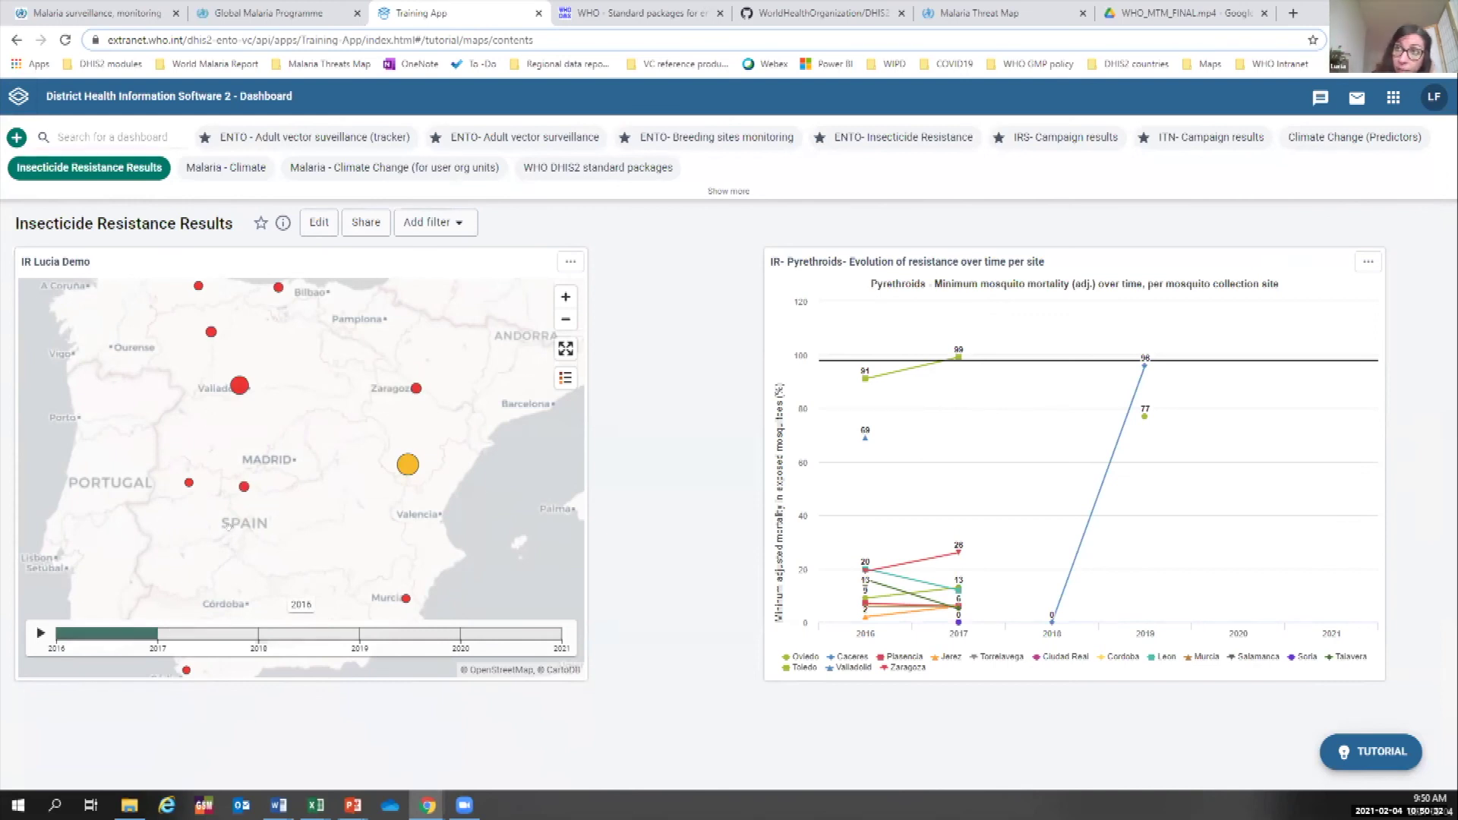
{"action": "mouse_move", "coordinate": [239, 386]}
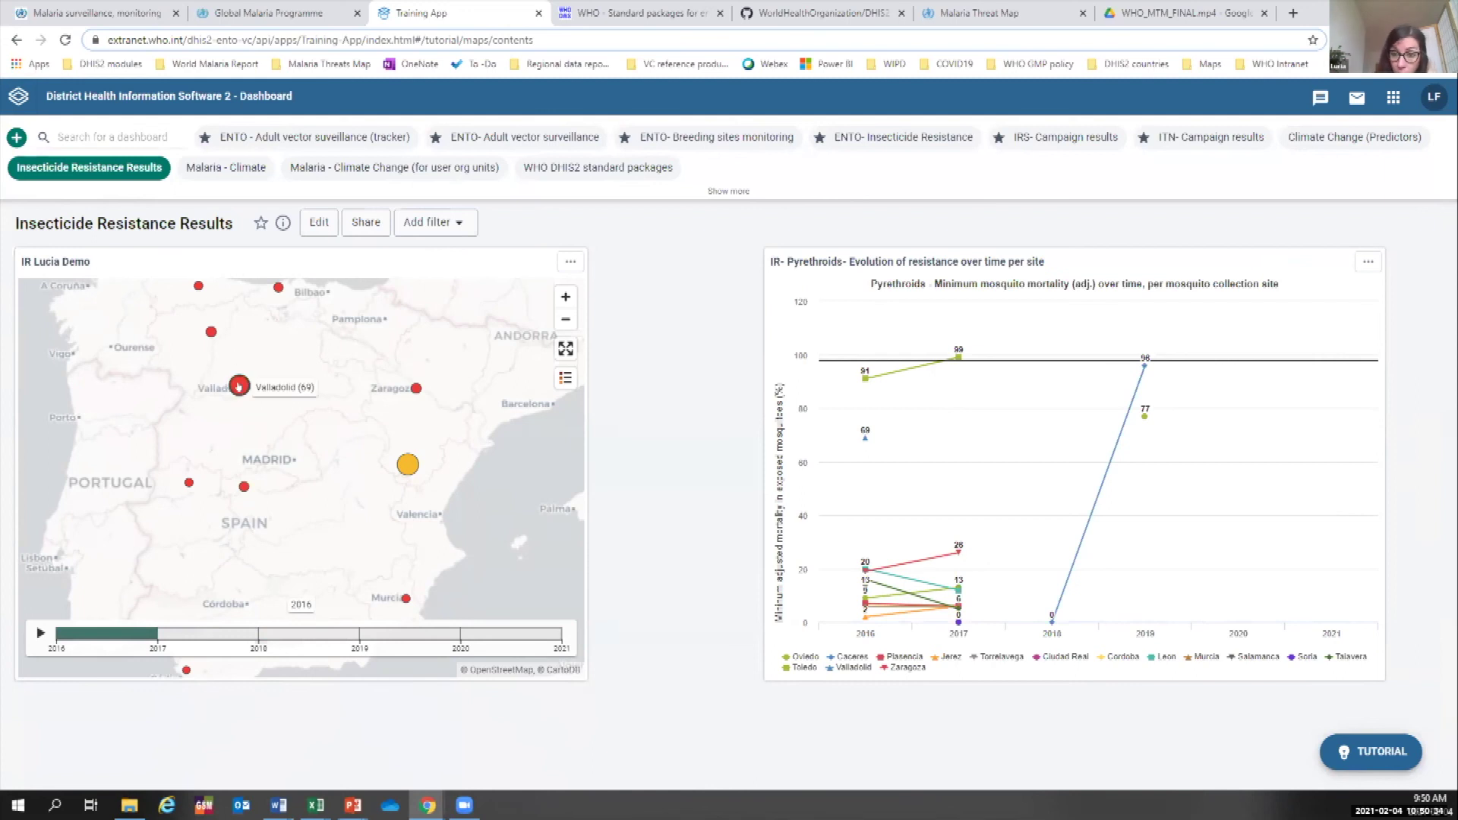